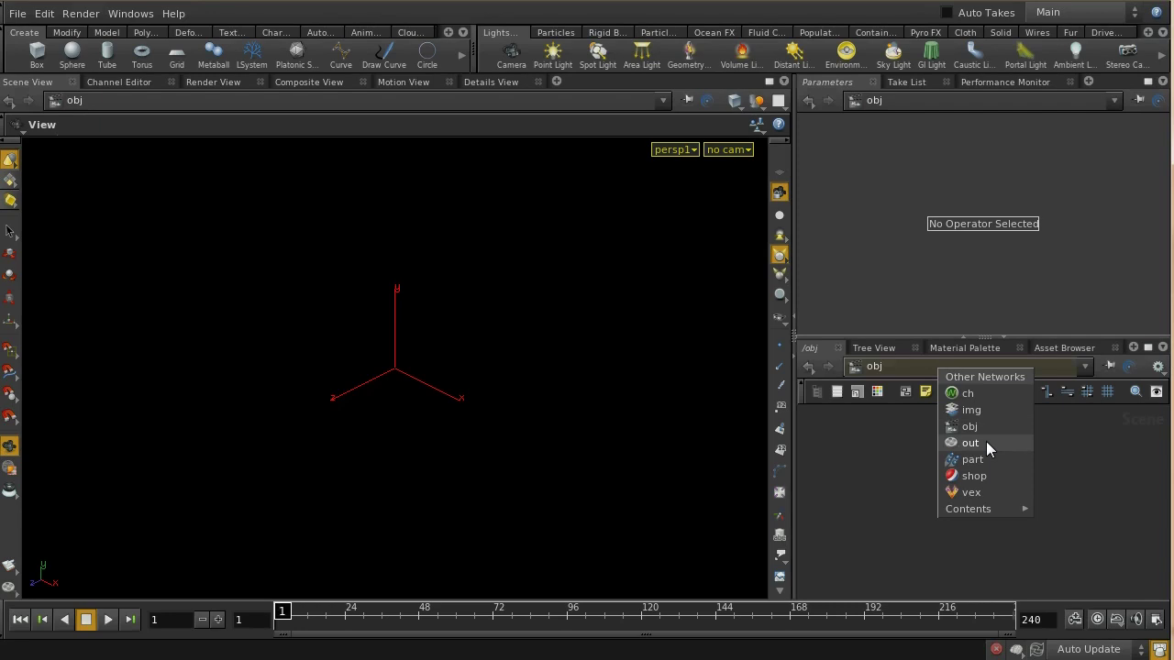
# - Create an Image Network node at the img level and rename it convert_to_outline
pyautogui.click(970, 410)
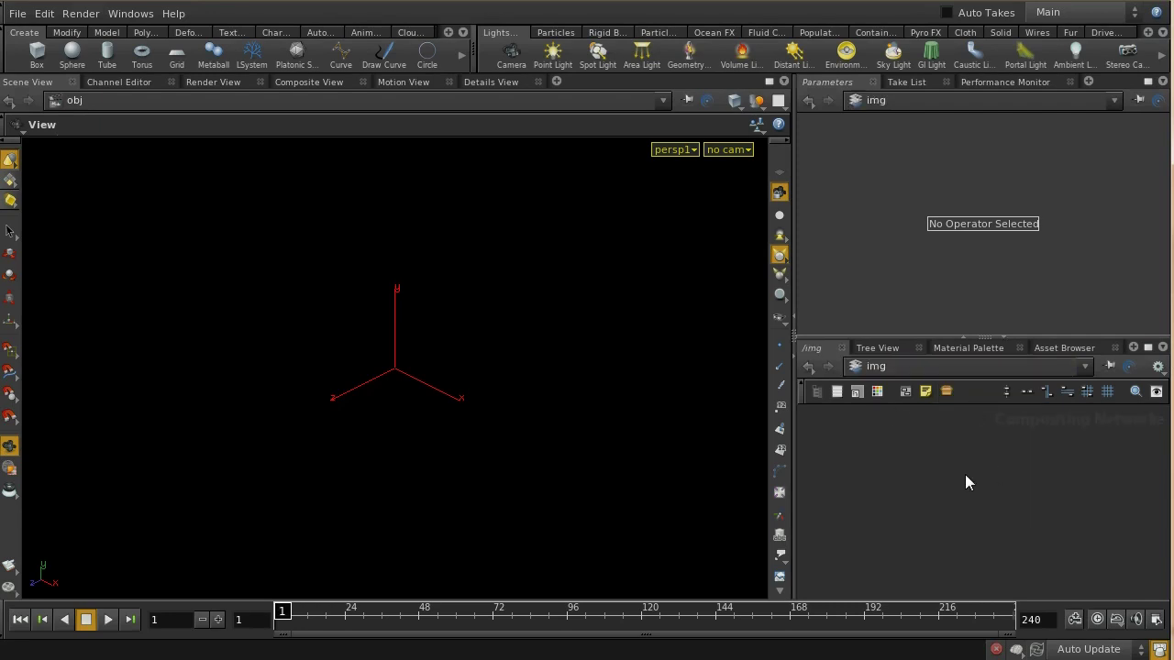
pyautogui.press('Tab')
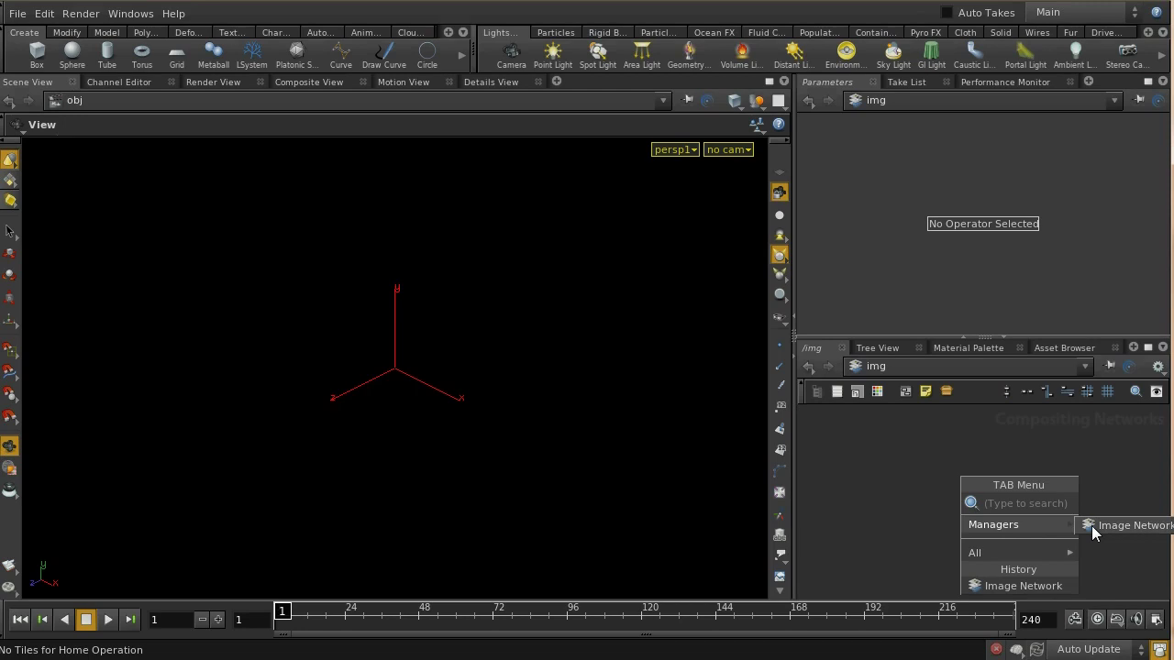
pyautogui.click(1091, 525)
pyautogui.click(961, 494)
pyautogui.doubleClick(945, 126)
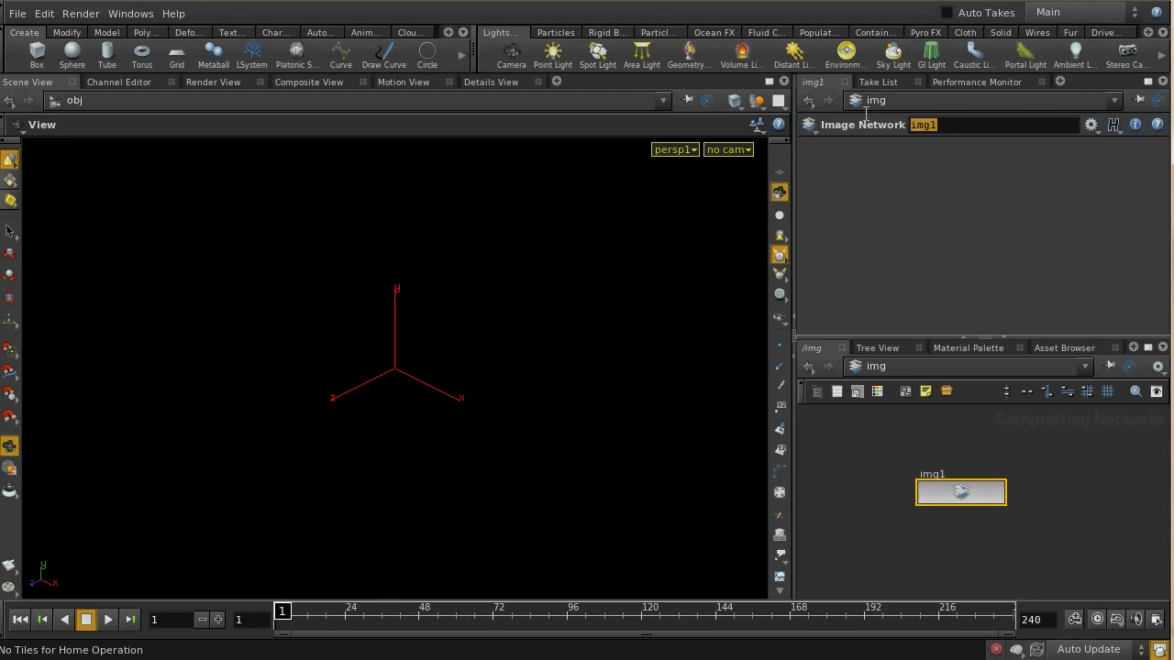
pyautogui.write('convert_to_outline')
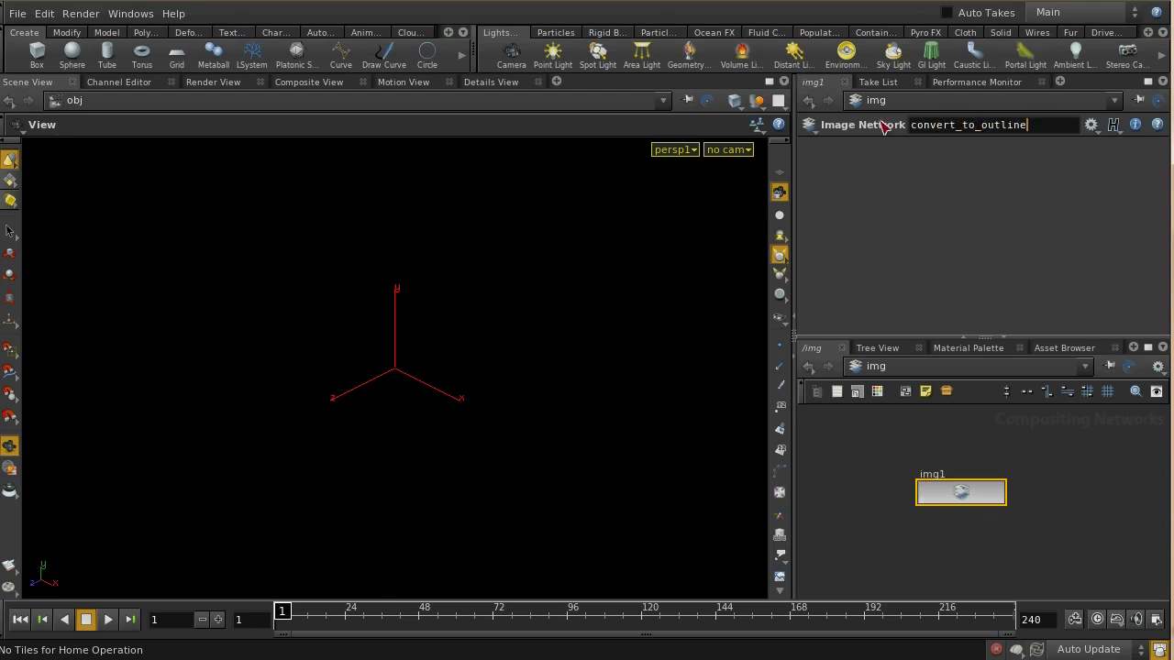
pyautogui.press('Return')
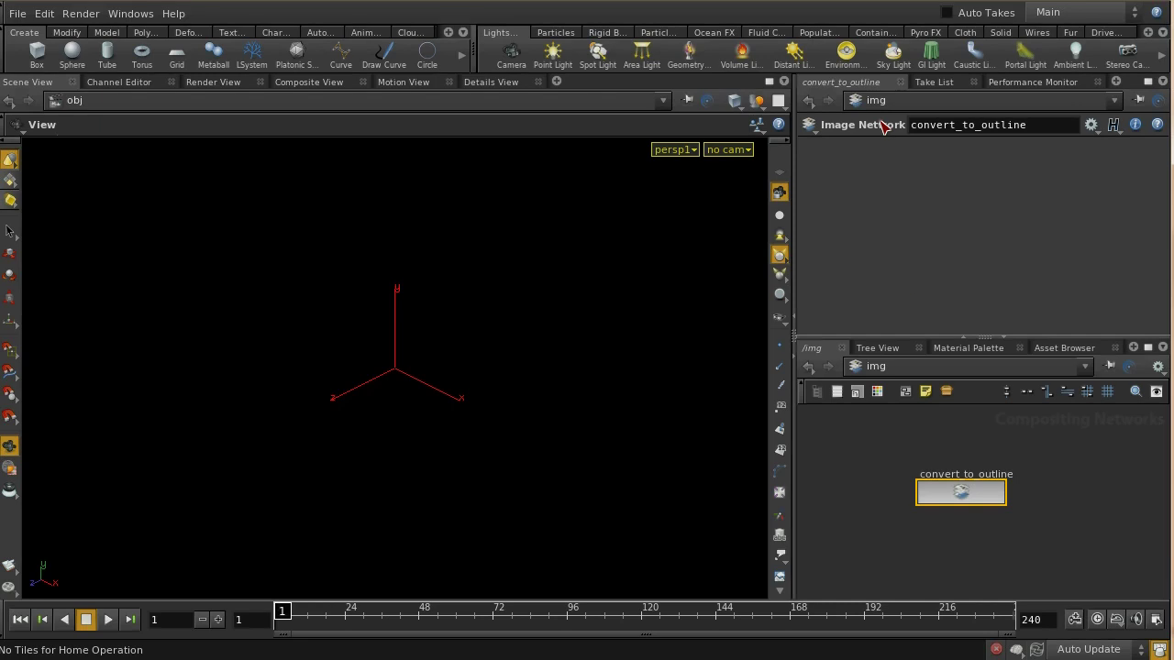
# - Inside convert_to_outline, add a File node that loads the image sequence $HIP/pic/motion.$F.pic
pyautogui.doubleClick(954, 487)
pyautogui.press('Tab')
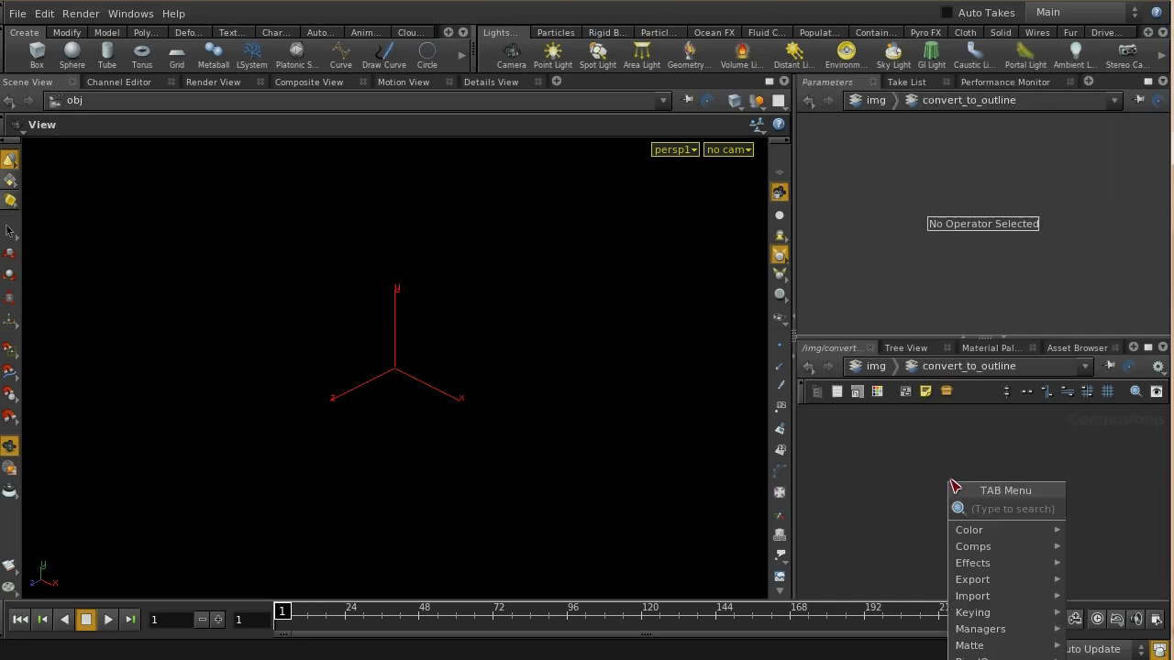
pyautogui.write('File')
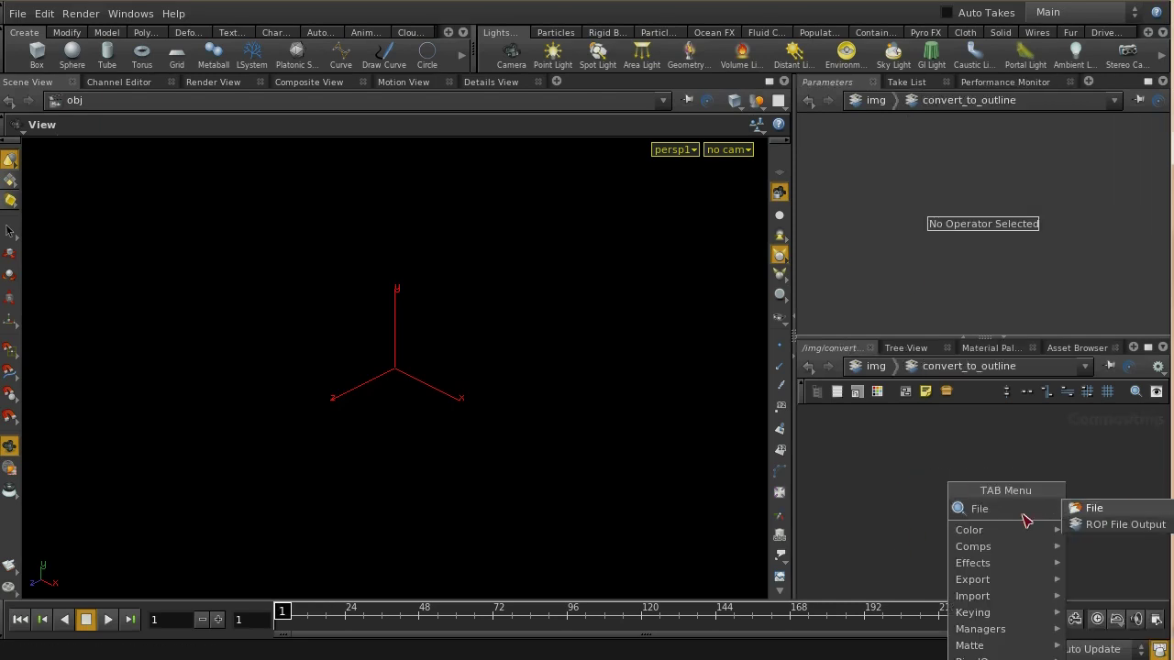
pyautogui.click(1131, 517)
pyautogui.click(982, 498)
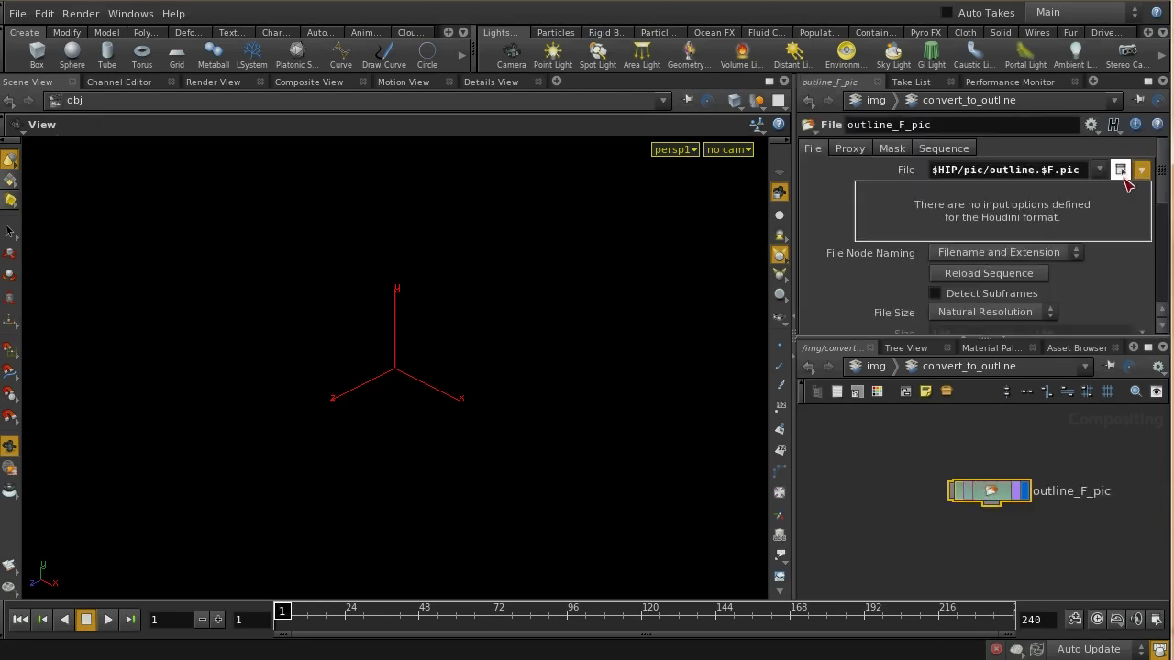
pyautogui.click(1120, 170)
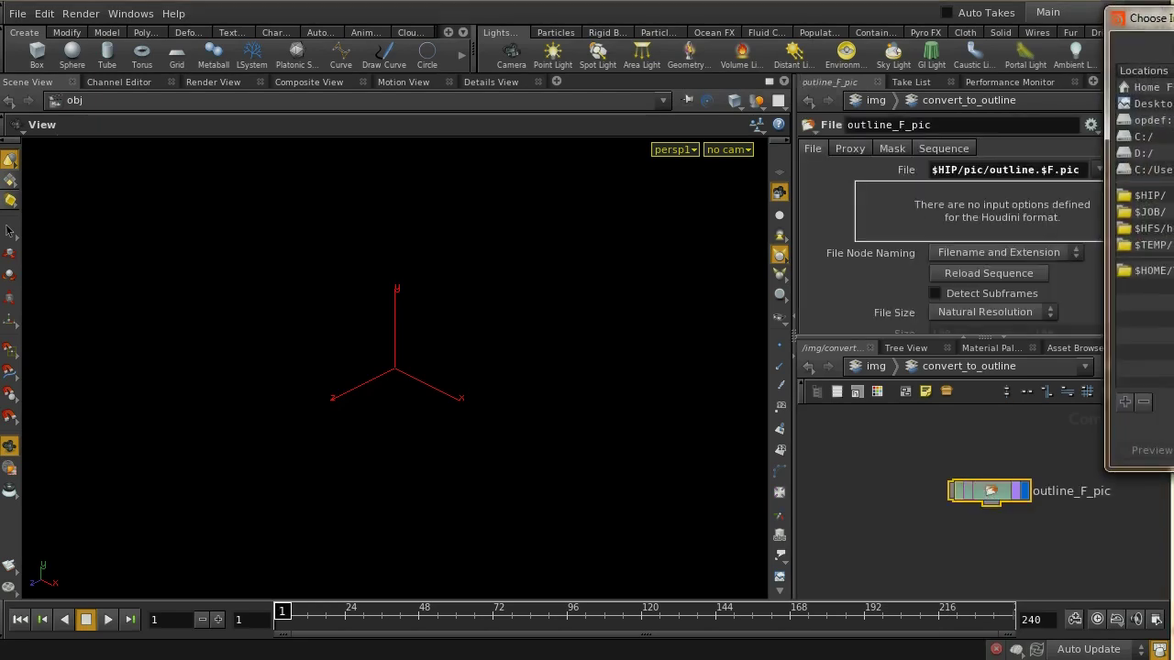
pyautogui.press('Return')
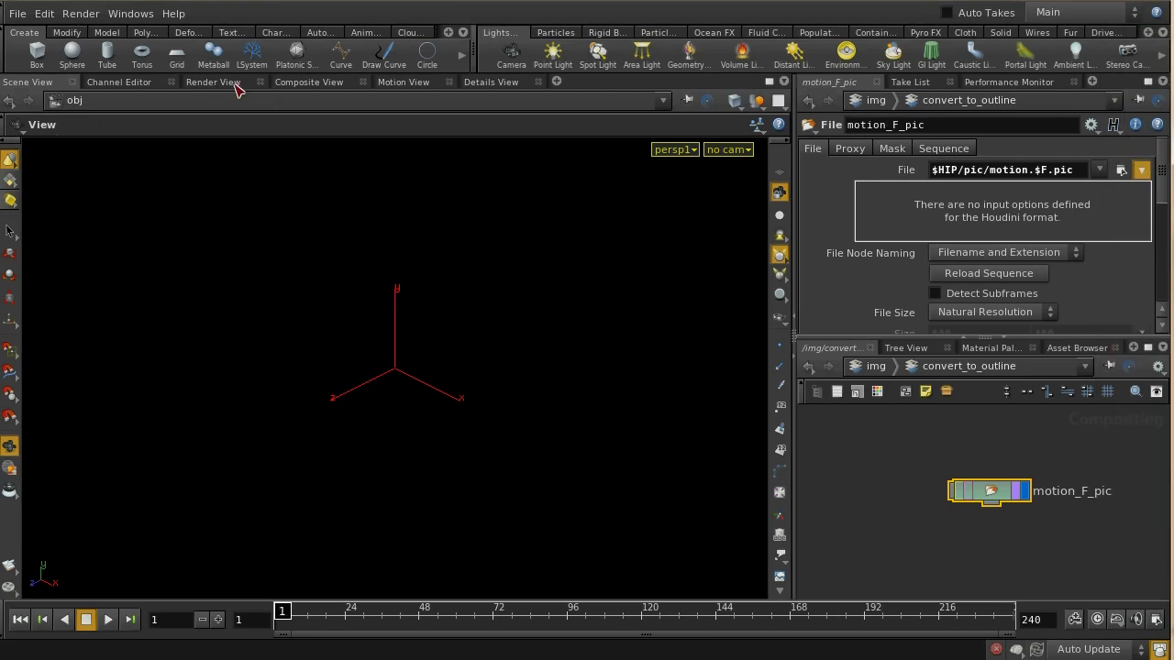
# - View the motion image sequence in the Composite View, showing its alpha channel
pyautogui.click(393, 84)
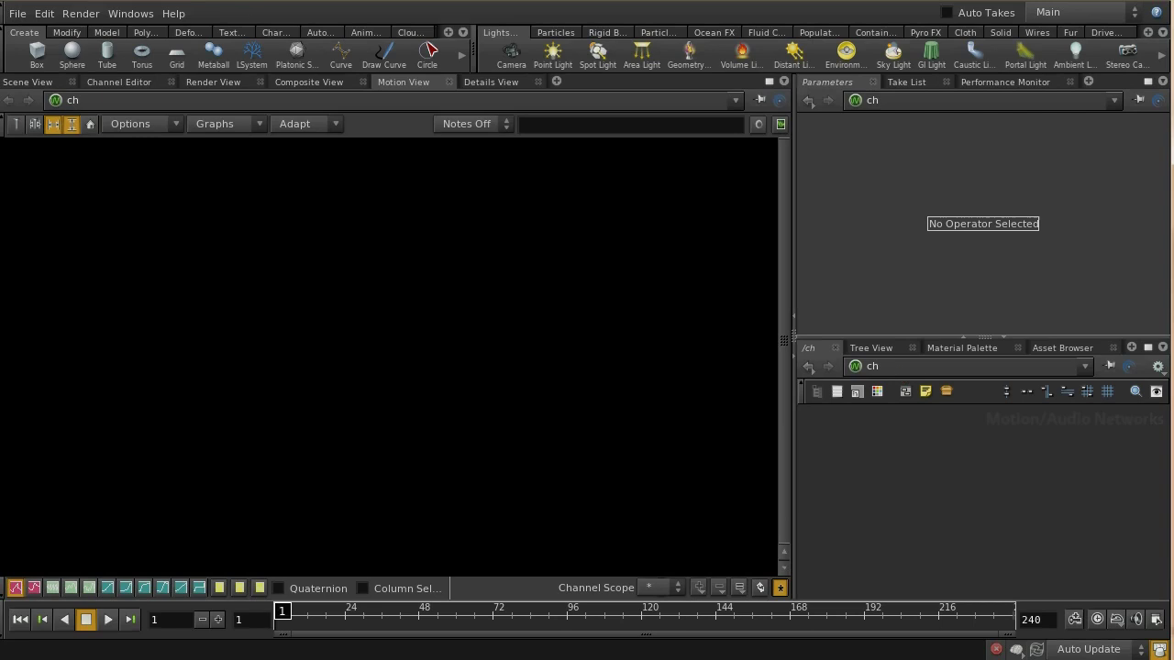
pyautogui.click(303, 83)
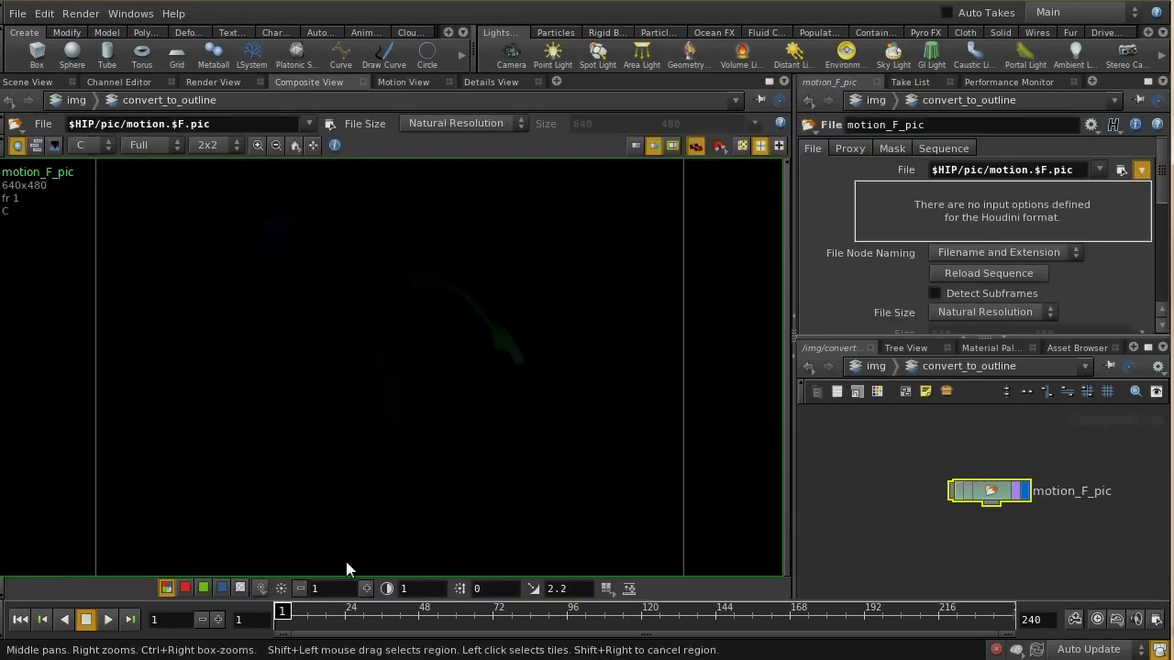
pyautogui.moveTo(281, 611)
pyautogui.mouseDown()
pyautogui.moveTo(511, 611)
pyautogui.moveTo(275, 612)
pyautogui.mouseUp()
pyautogui.click(240, 587)
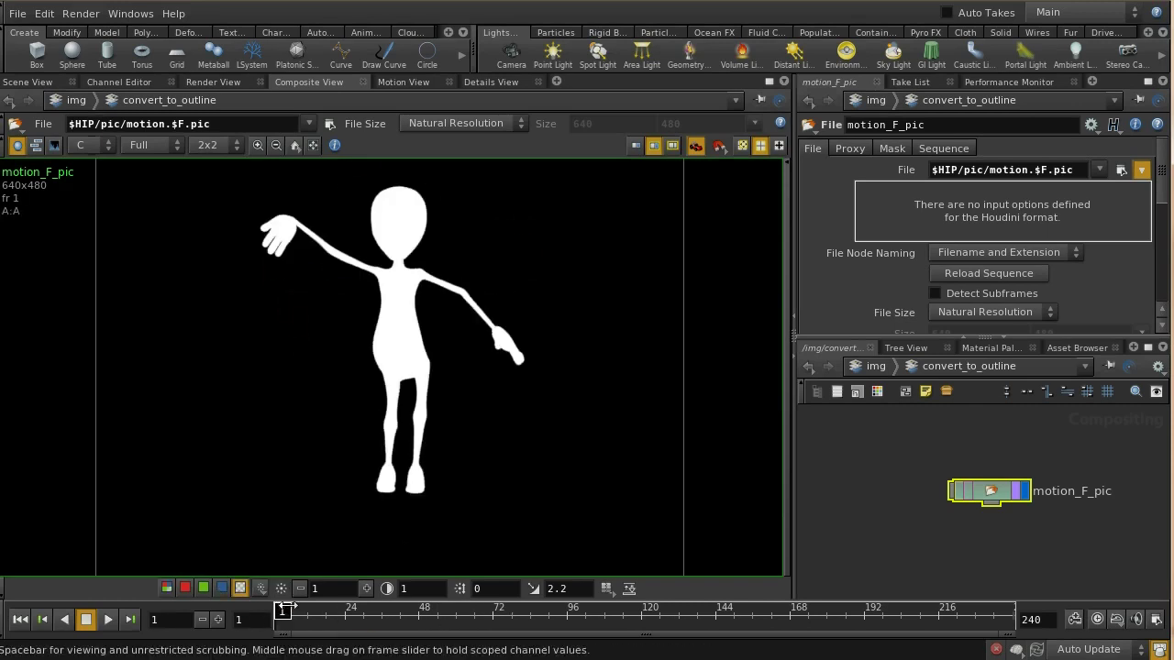
pyautogui.moveTo(279, 611)
pyautogui.mouseDown()
pyautogui.moveTo(512, 622)
pyautogui.moveTo(283, 614)
pyautogui.mouseUp()
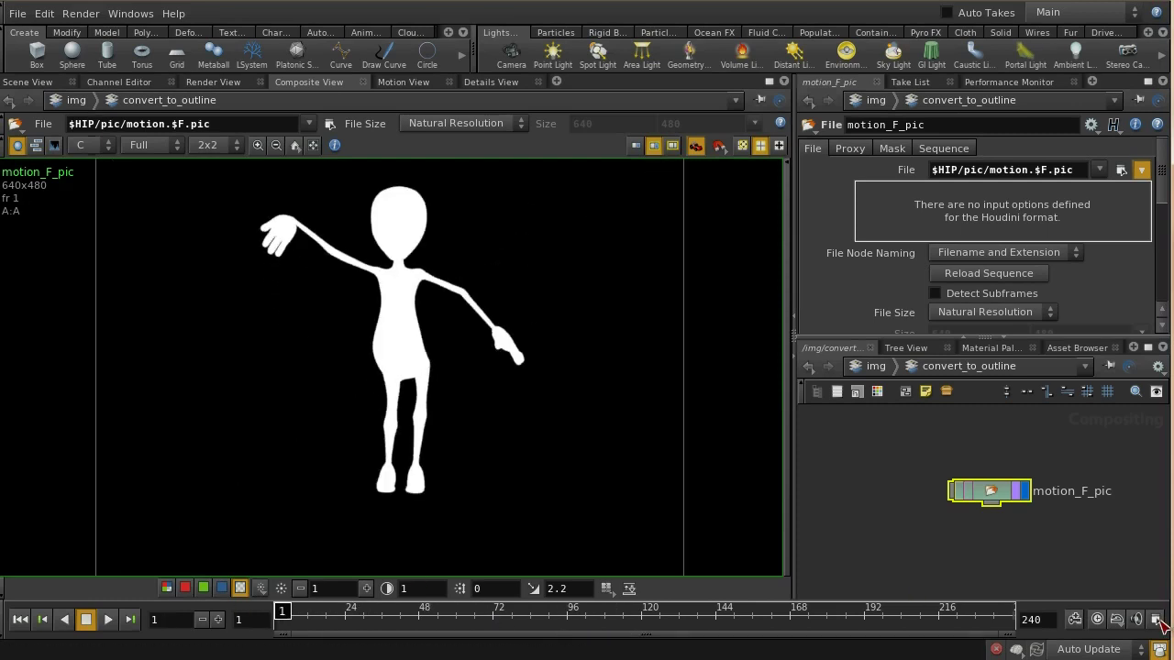
# - Set the global animation end frame to 100
pyautogui.click(1096, 619)
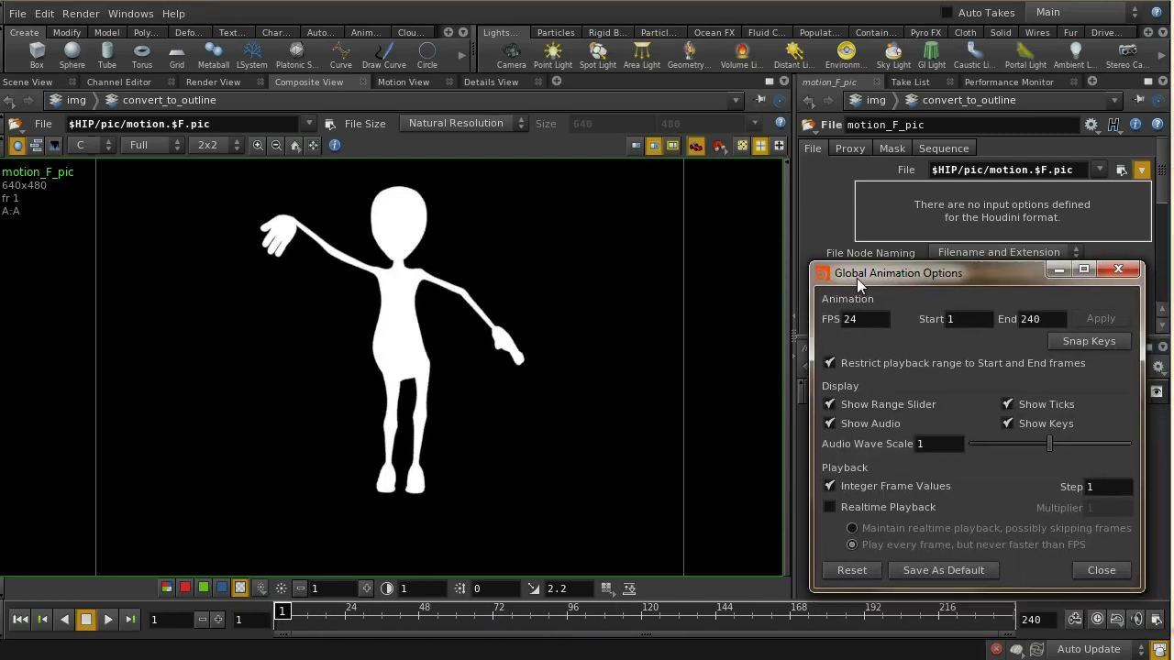
pyautogui.moveTo(1044, 319); pyautogui.dragTo(1016, 321)
pyautogui.write('100')
pyautogui.click(1100, 318)
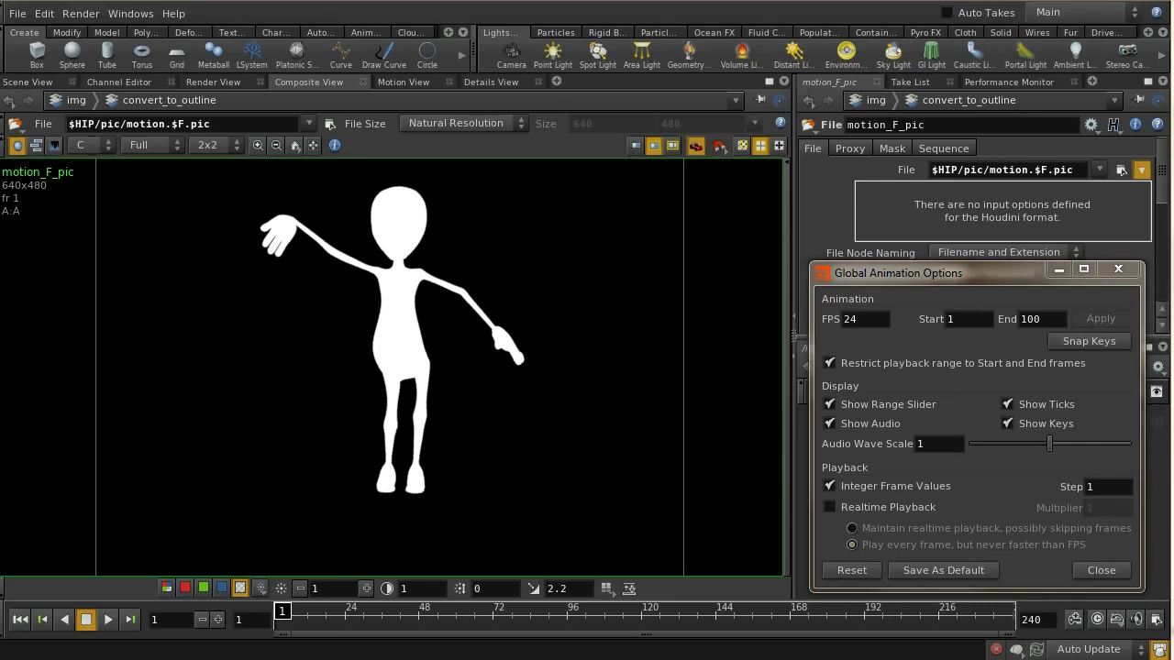
pyautogui.click(1101, 571)
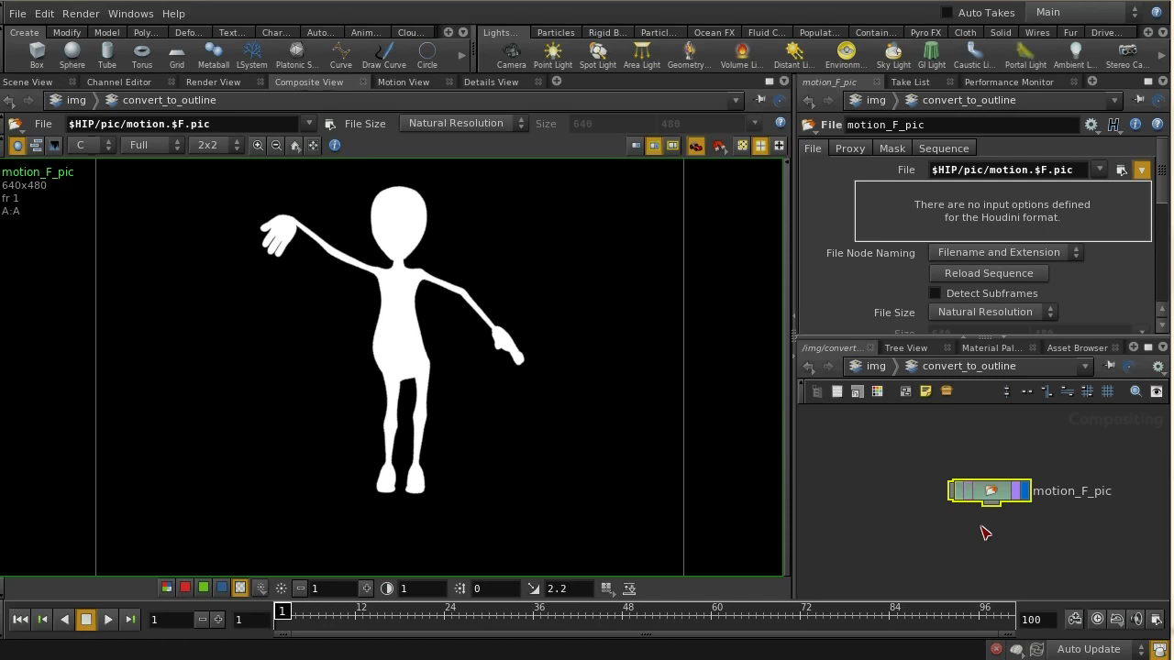
# - Add a Channel Copy node fed by motion_F_pic and make it the displayed node
pyautogui.moveTo(954, 530); pyautogui.dragTo(944, 483, button='middle')
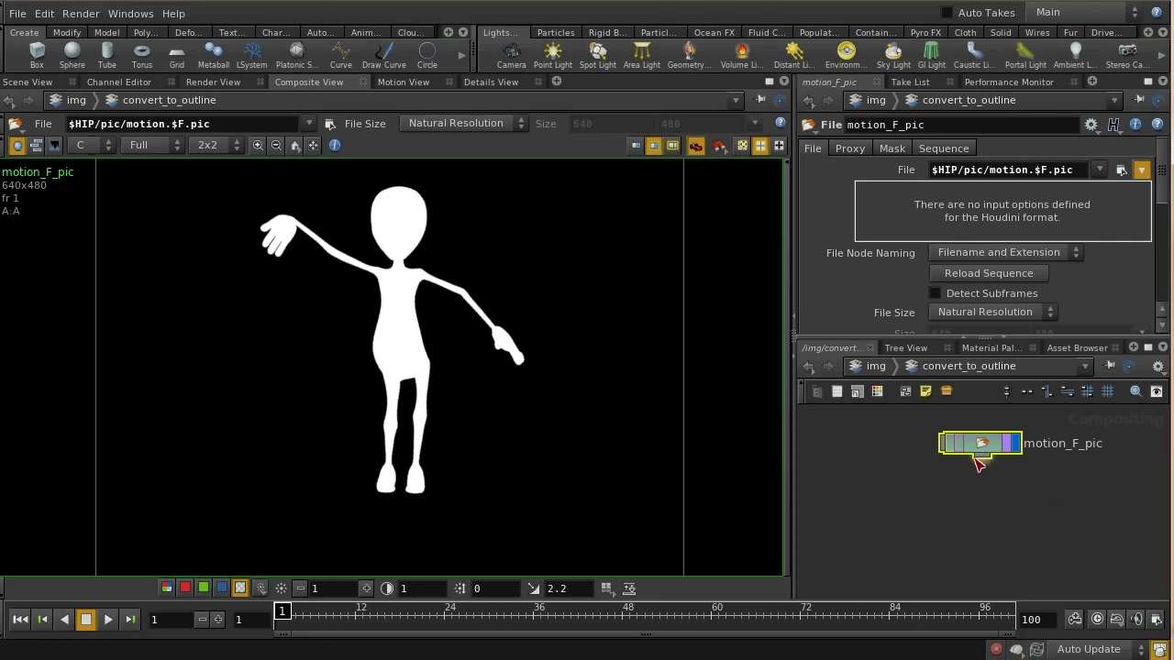
pyautogui.press('Tab')
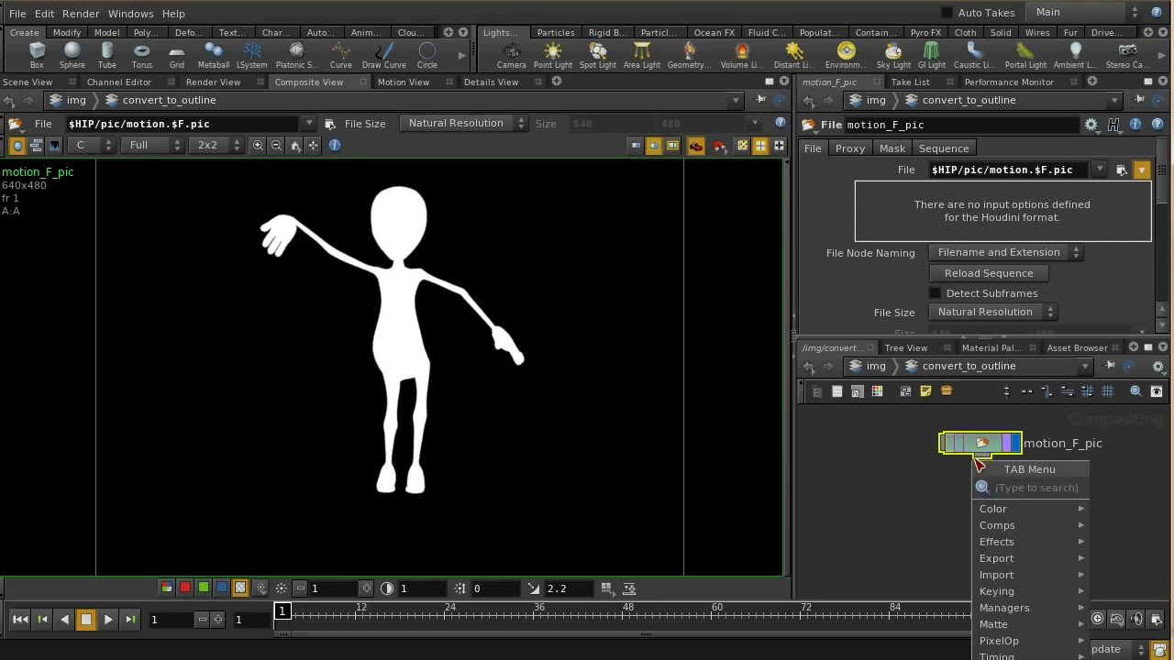
pyautogui.write('cha')
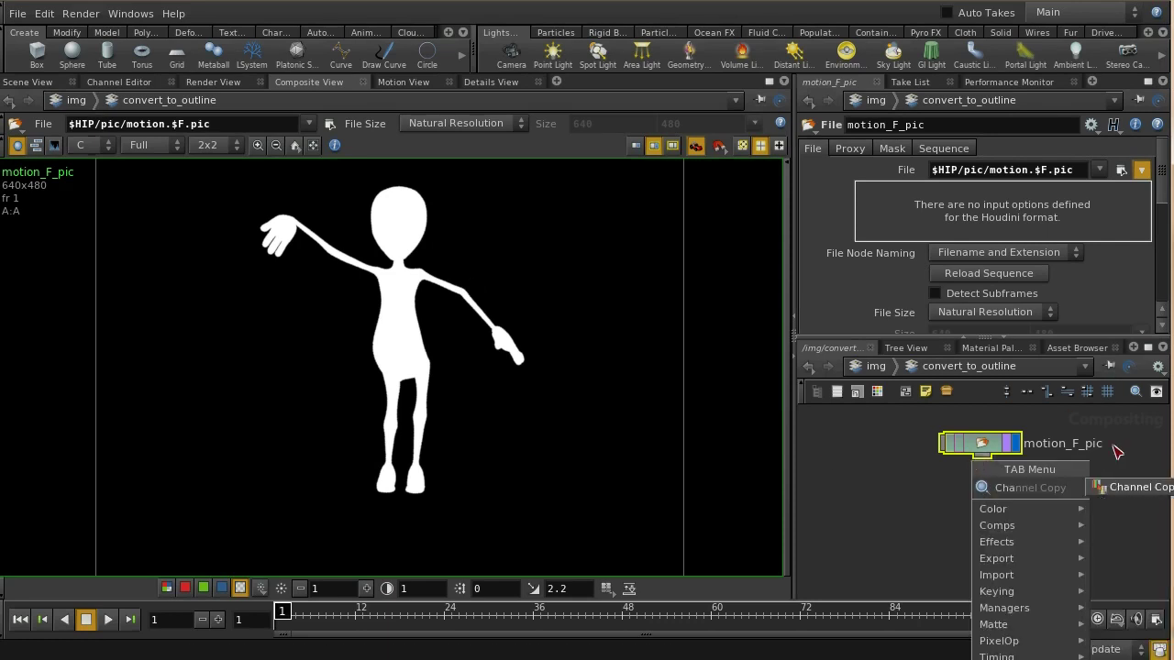
pyautogui.click(1122, 493)
pyautogui.click(1036, 516)
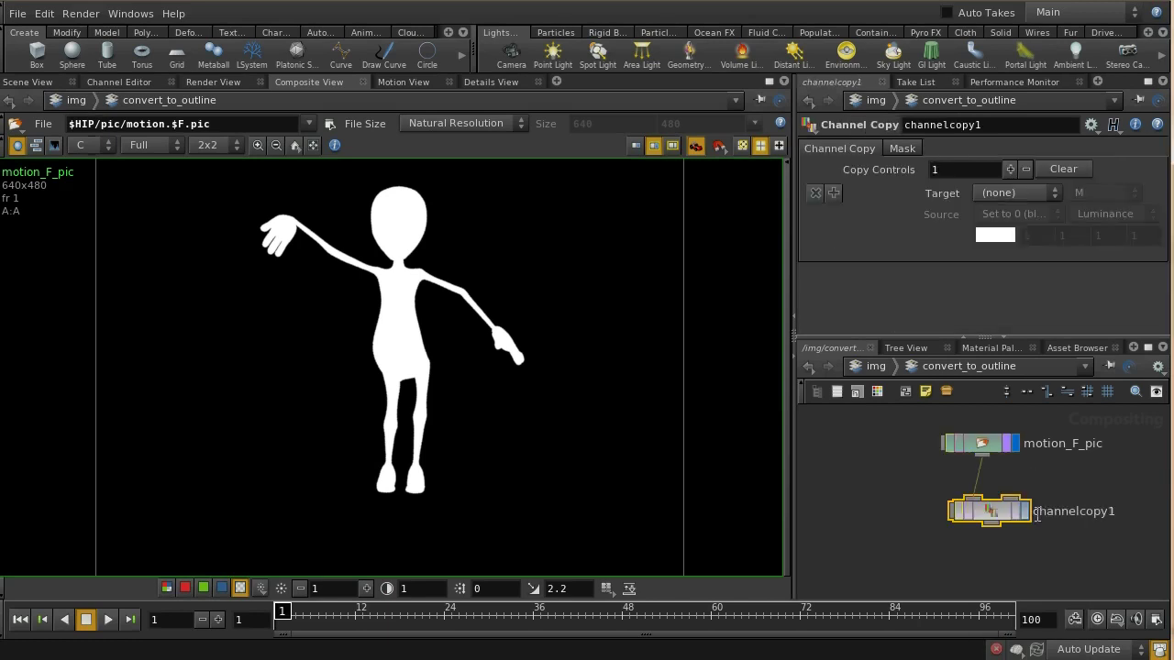
pyautogui.click(1025, 514)
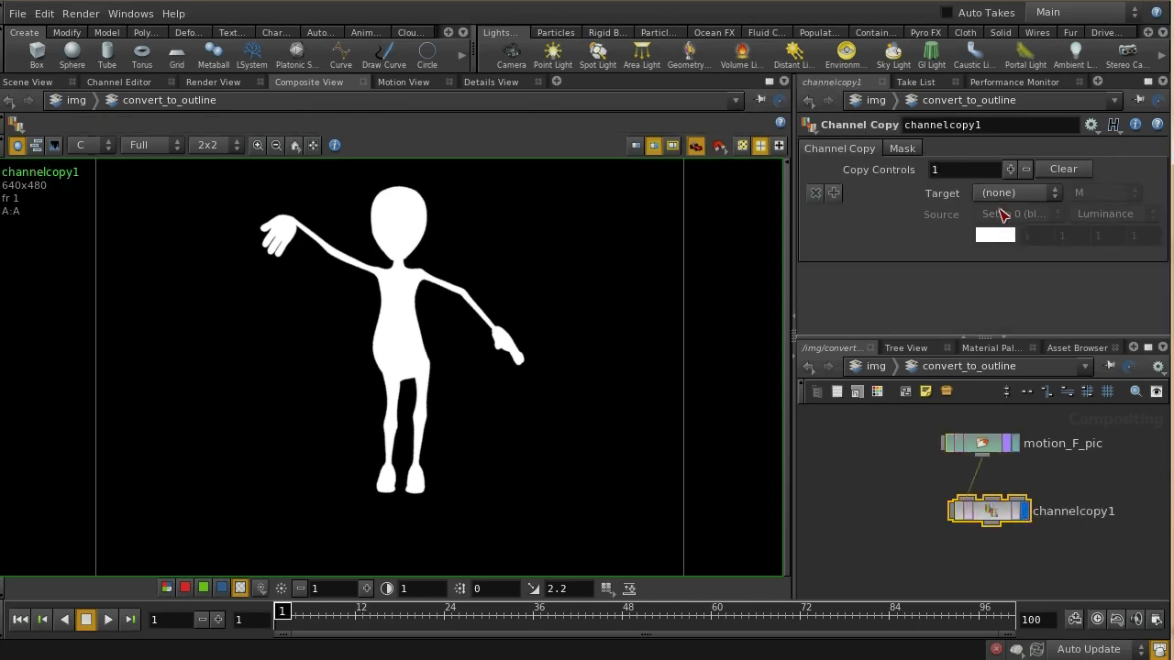
# - Set the Channel Copy target to C and its source to Input 1 : A, and show the colour channels in the viewer
pyautogui.click(1001, 204)
pyautogui.click(1004, 249)
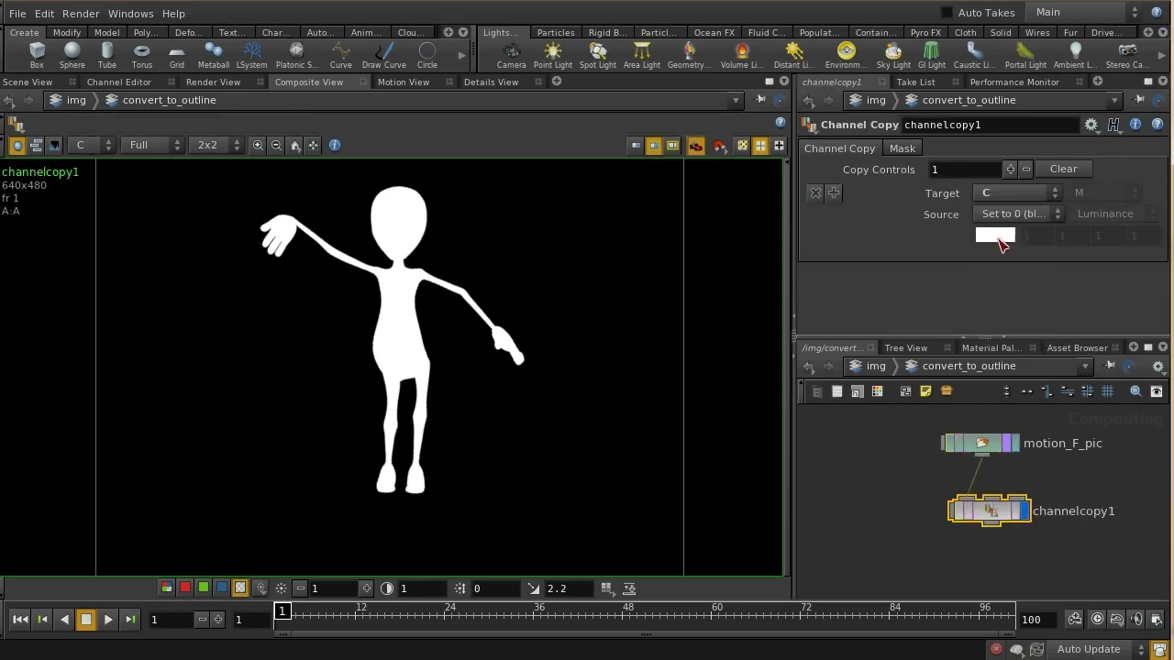
pyautogui.click(1015, 216)
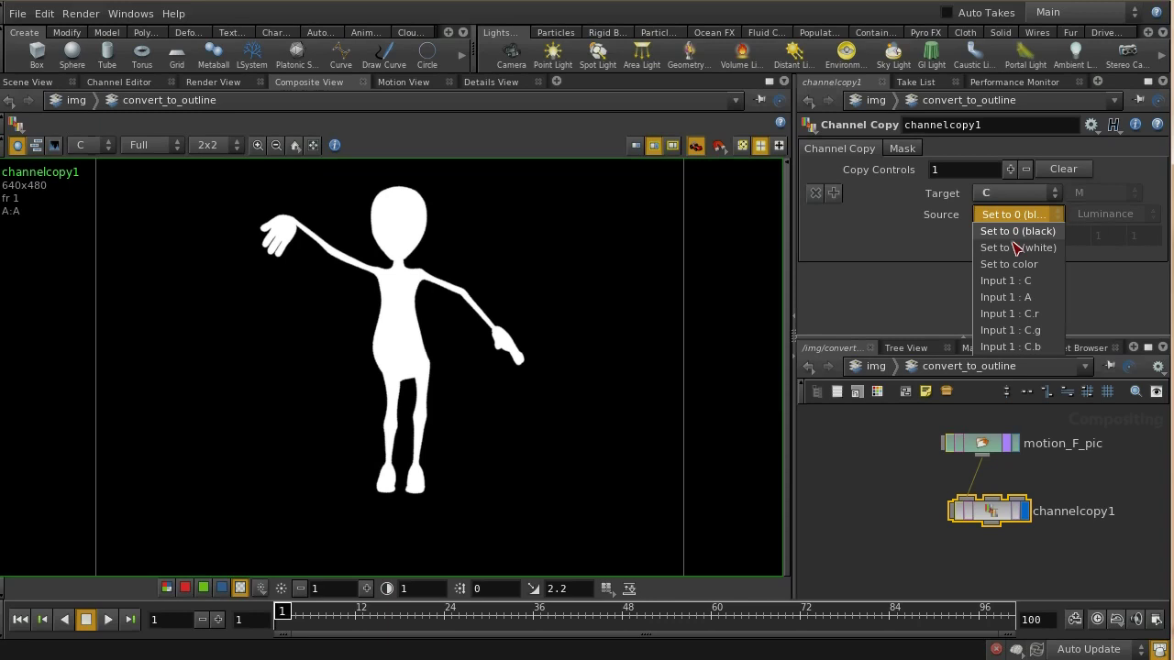
pyautogui.click(1008, 297)
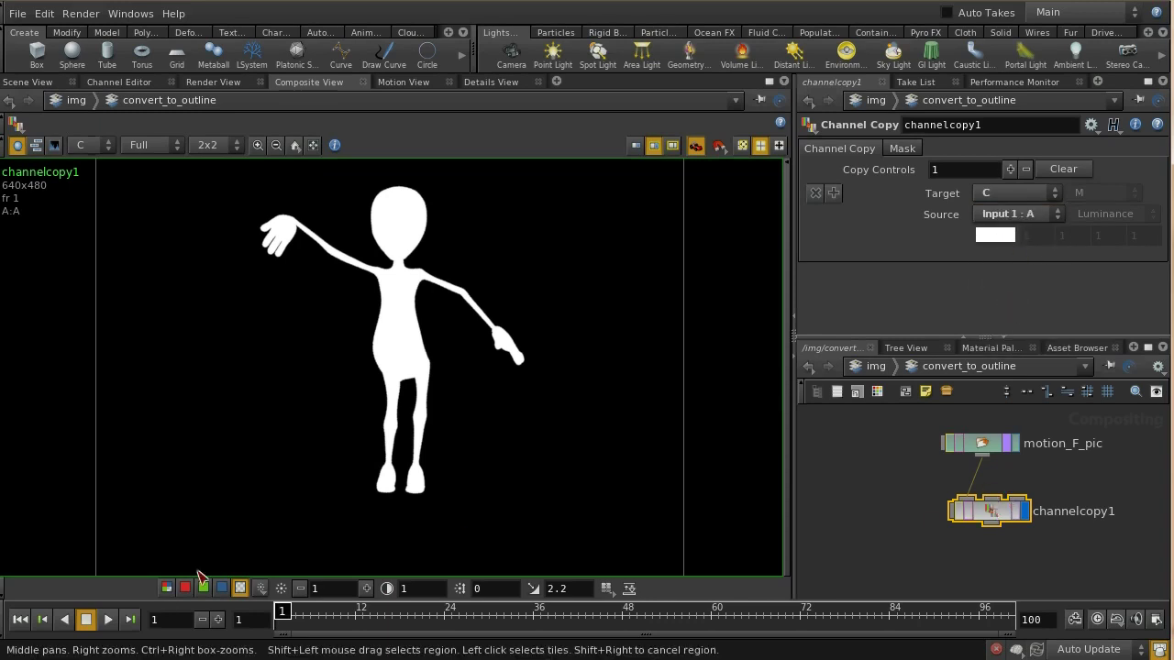
pyautogui.click(166, 588)
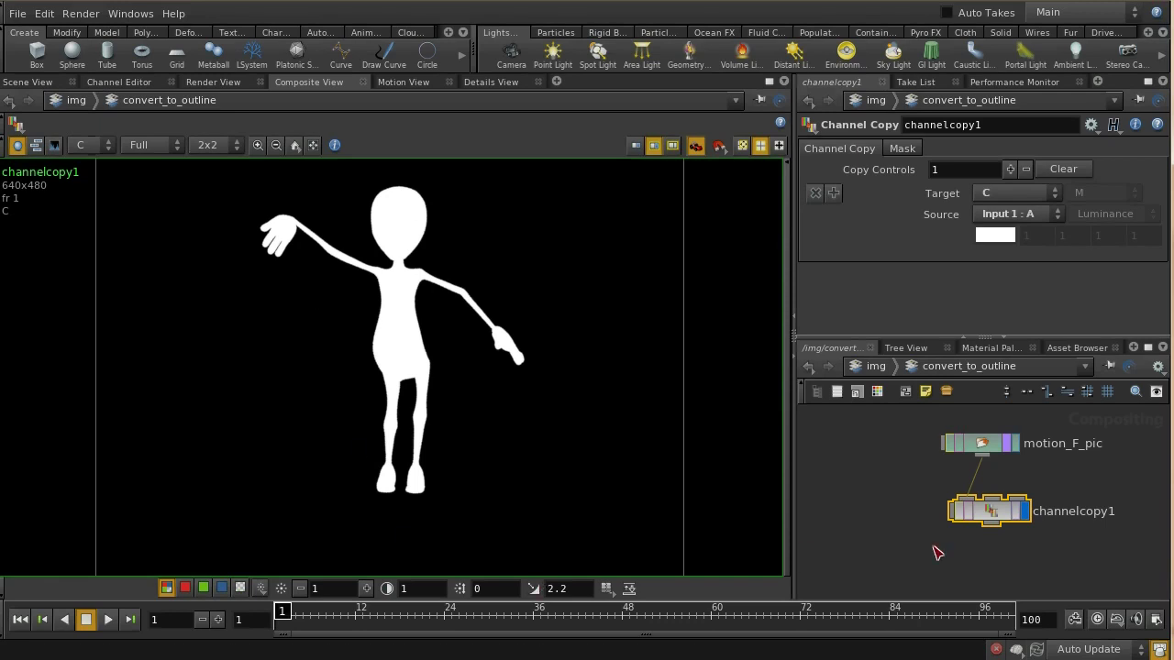
# - Add a ROP File Output node fed by the Channel Copy node
pyautogui.moveTo(937, 553); pyautogui.dragTo(894, 483, button='middle')
pyautogui.press('Tab')
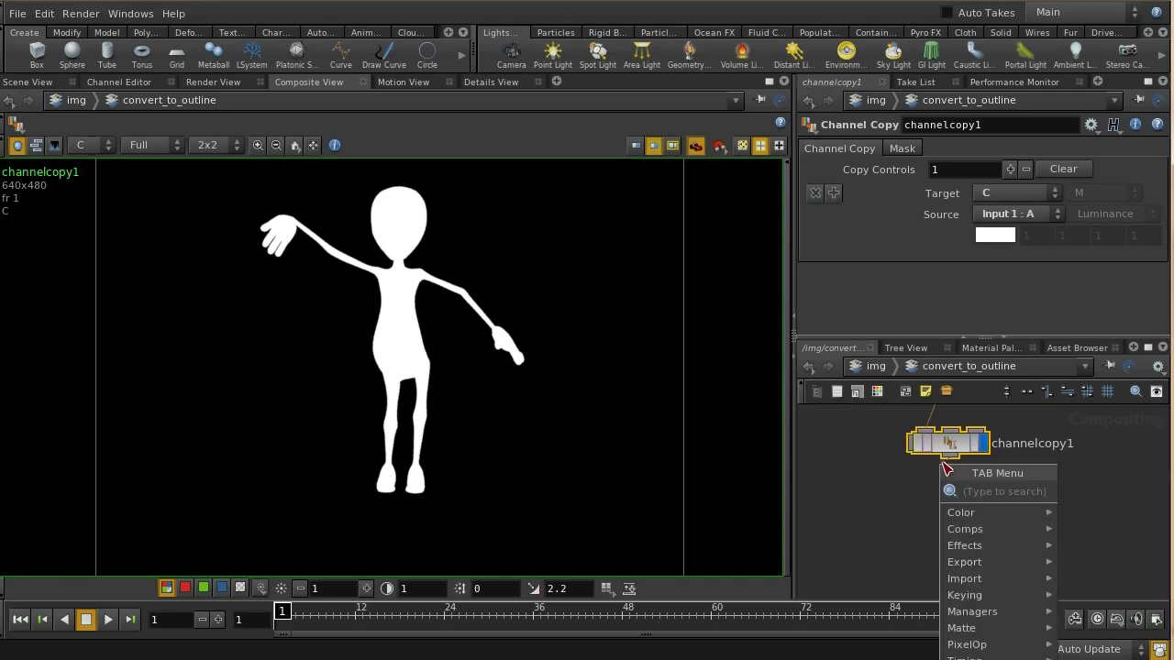
pyautogui.write('ROP')
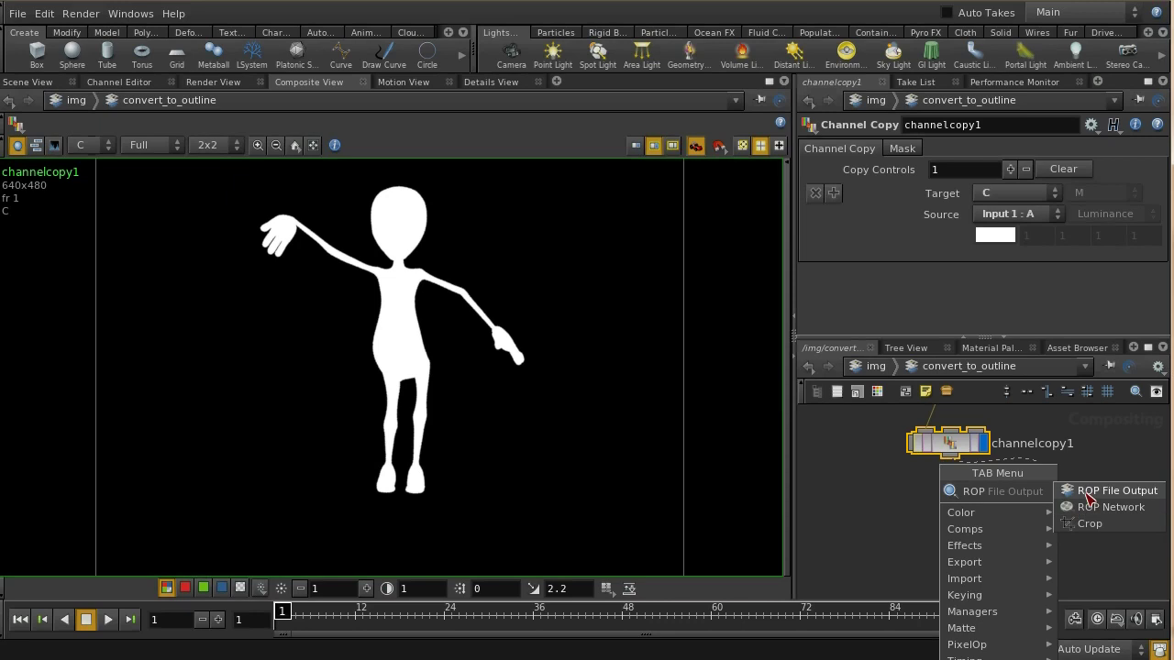
pyautogui.click(1087, 493)
pyautogui.click(1127, 534)
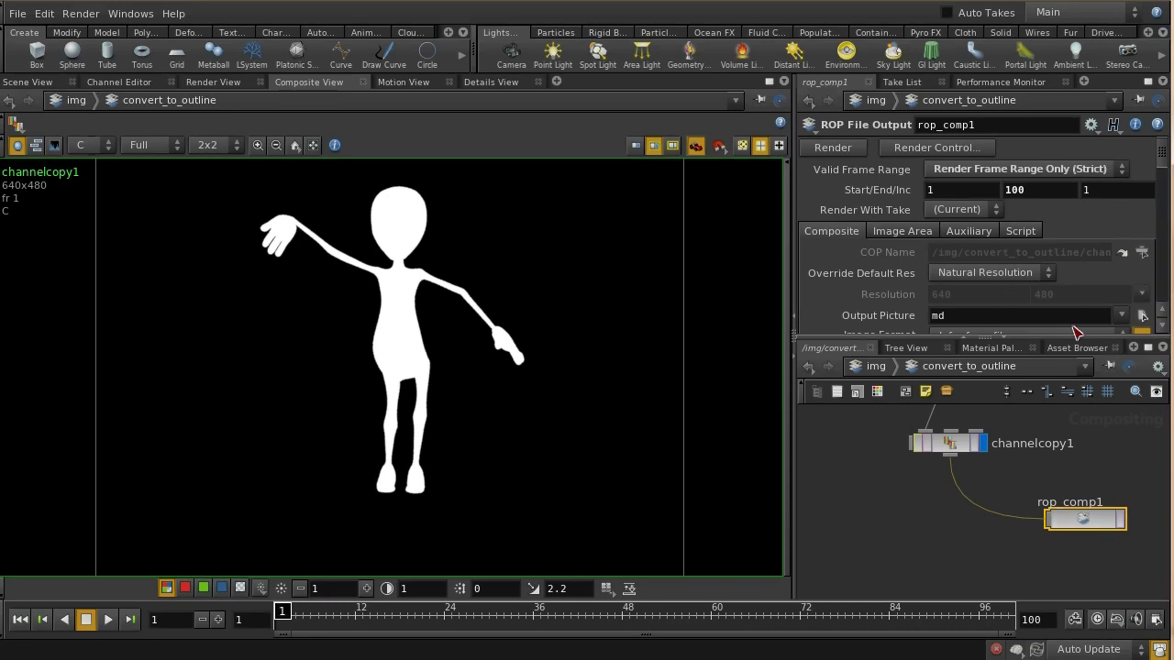
# - Set the ROP File Output node's output picture to $HIP/pic/outline.$F.pic
pyautogui.click(1140, 315)
pyautogui.moveTo(1146, 18); pyautogui.dragTo(445, 70)
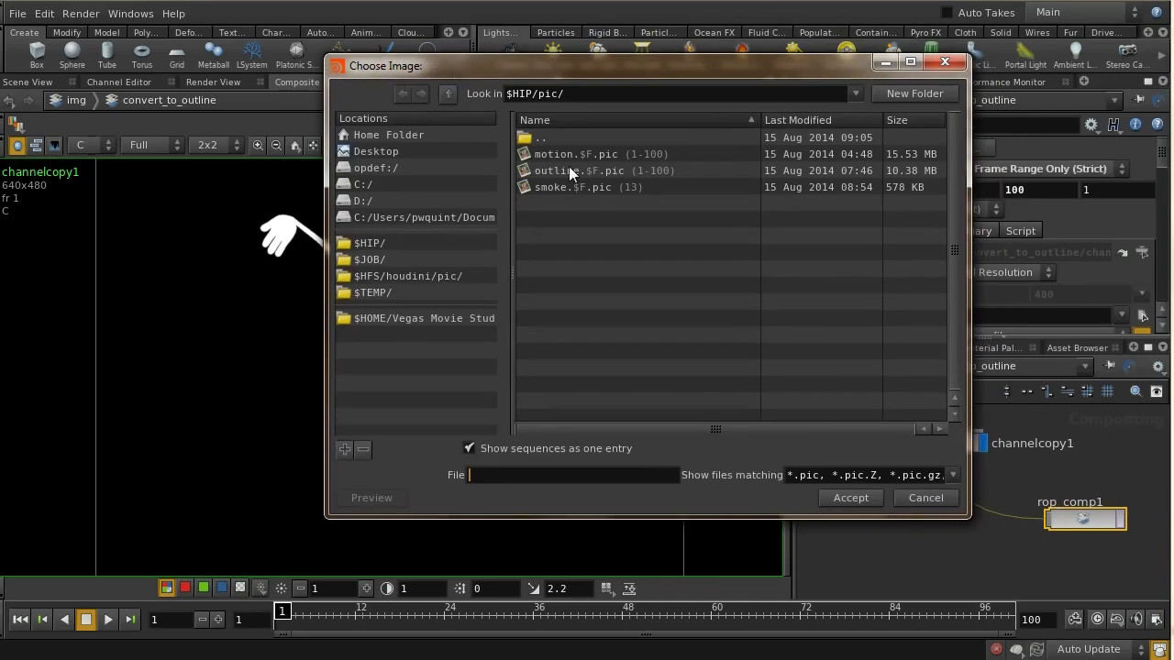
pyautogui.click(571, 171)
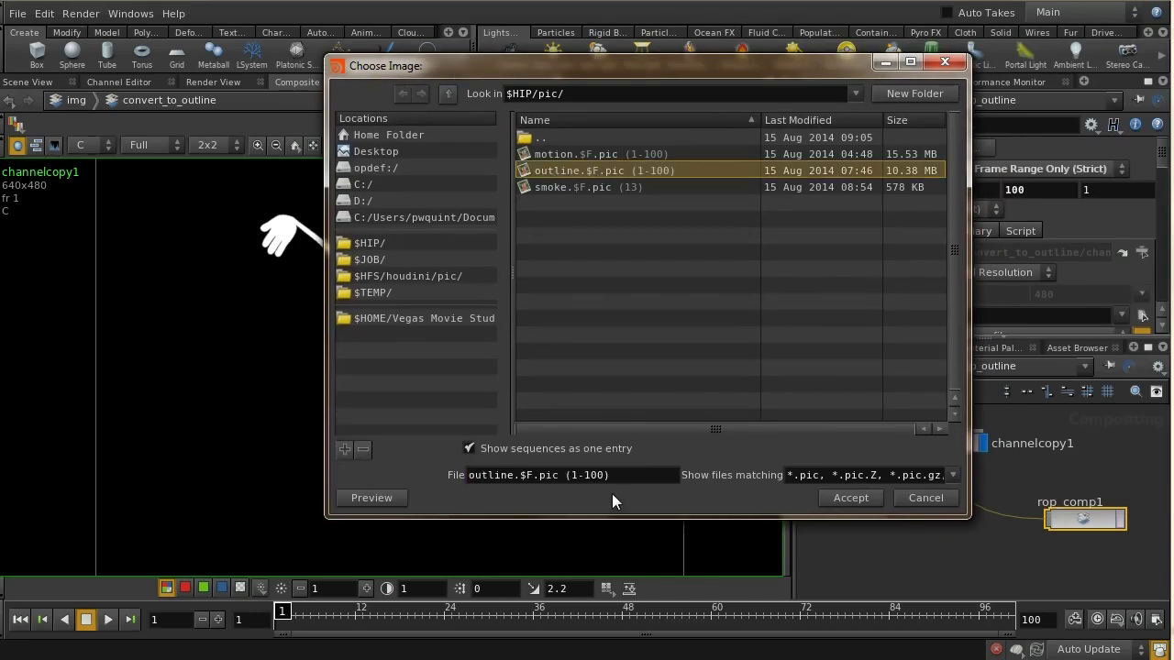
pyautogui.click(846, 498)
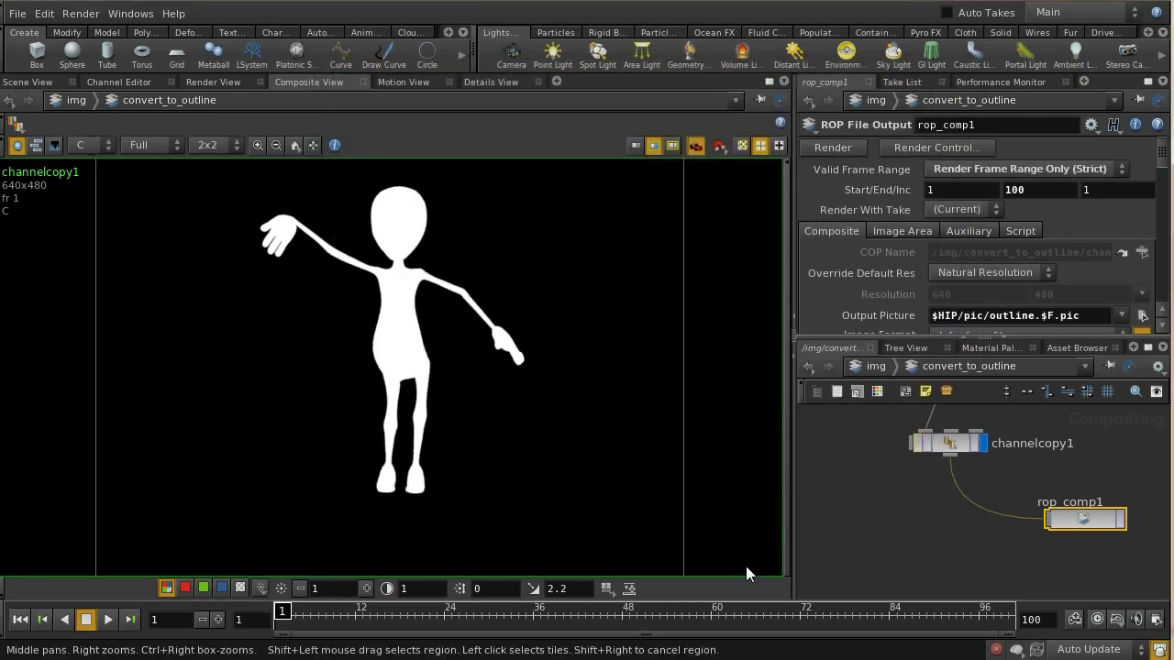
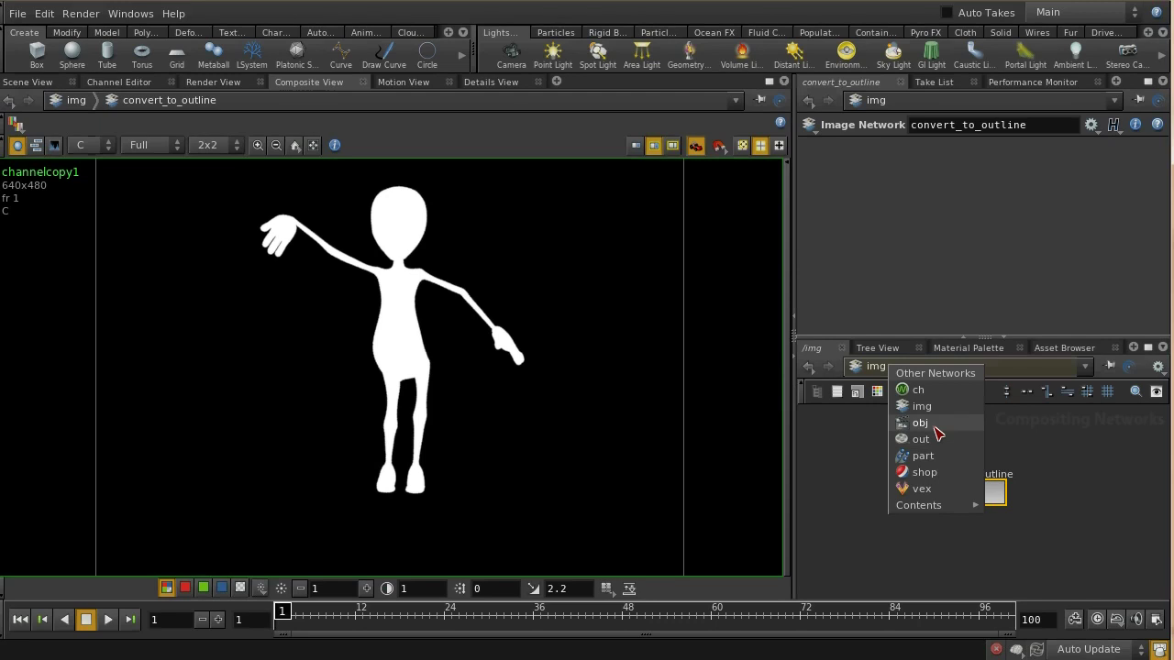
# - Create a Geometry object at the object level and name it outline
pyautogui.click(920, 422)
pyautogui.press('Tab')
pyautogui.write('ge')
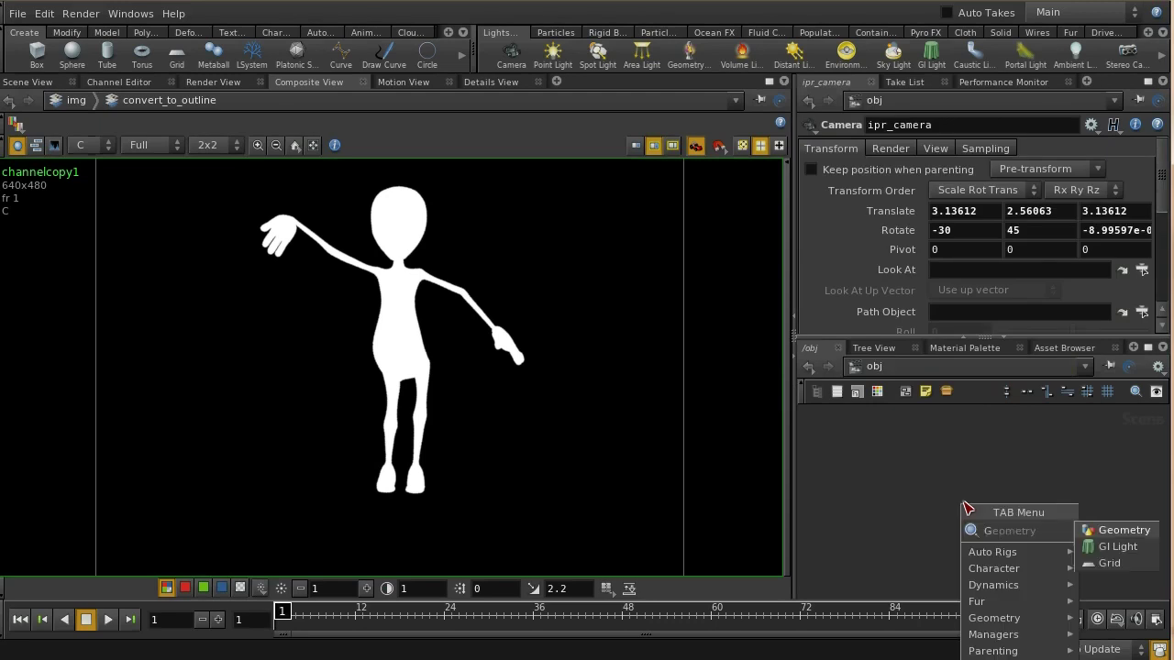
pyautogui.click(1097, 532)
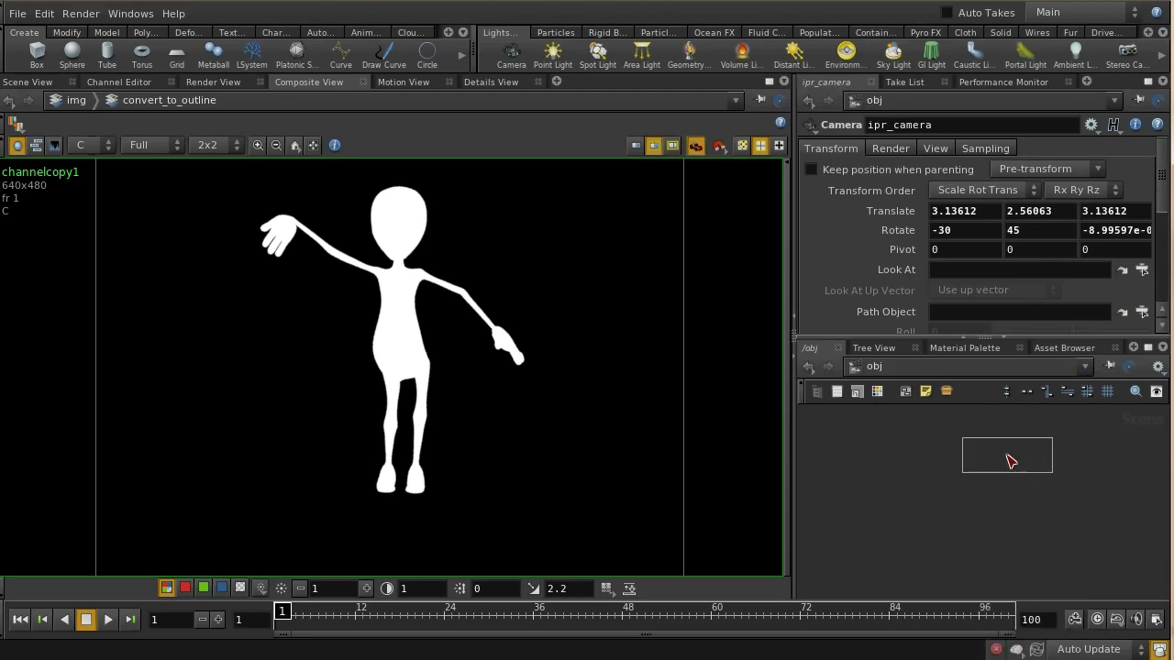
pyautogui.click(1004, 477)
pyautogui.moveTo(948, 121); pyautogui.dragTo(823, 117)
pyautogui.write('out1')
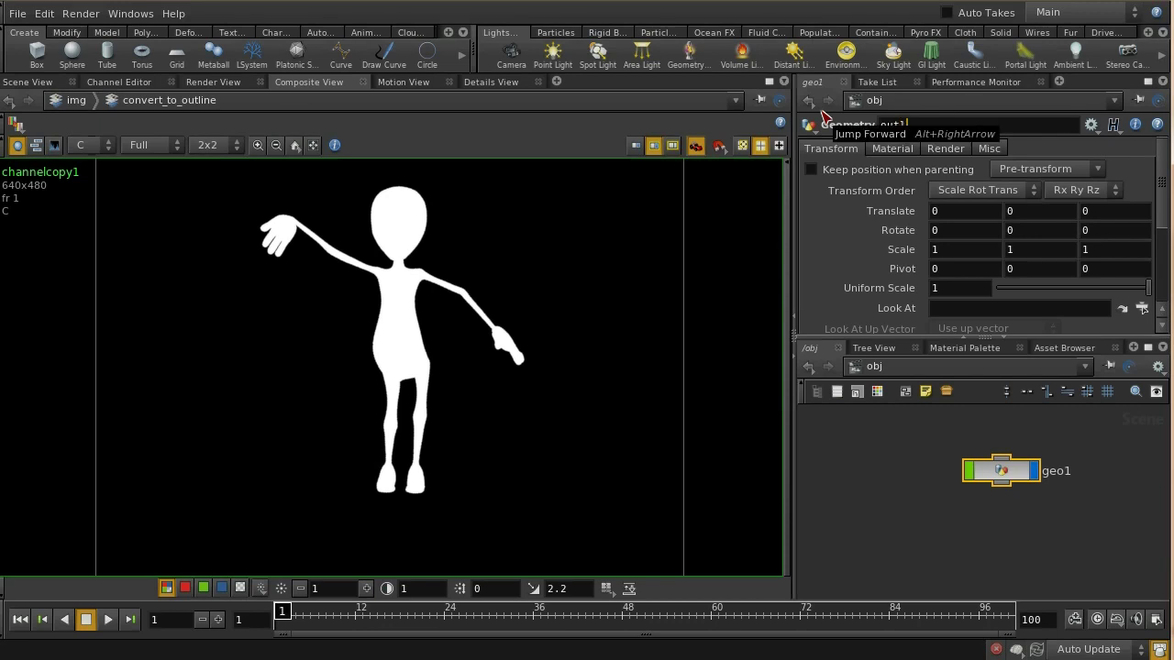
pyautogui.press('Return')
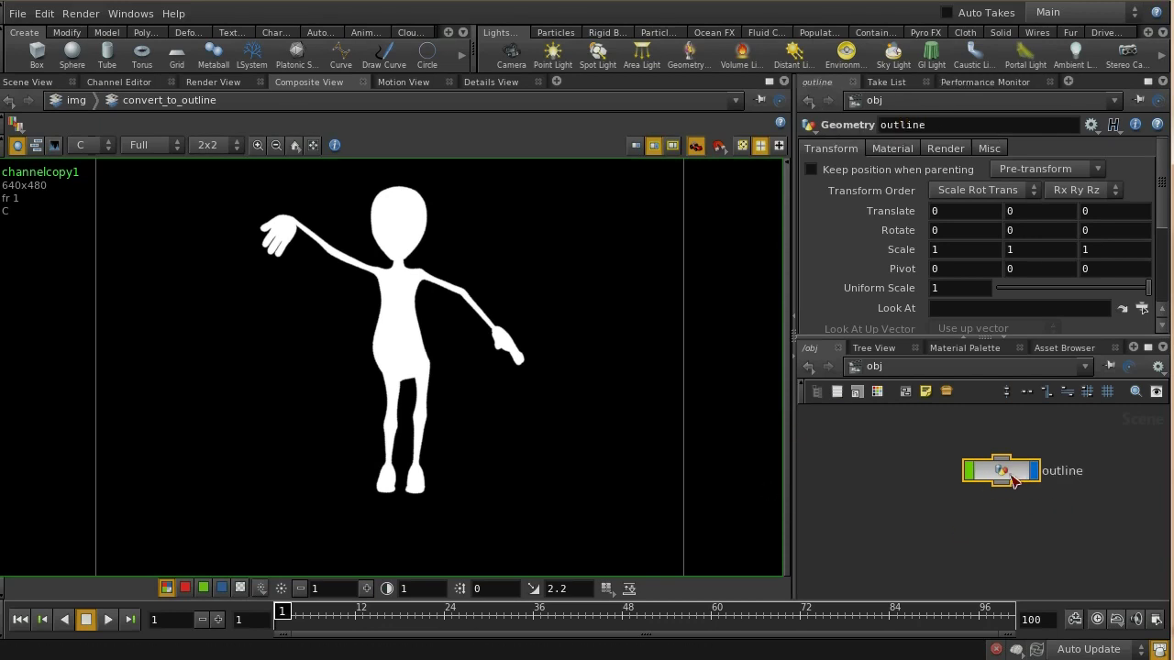
# - Inside the outline object, replace the default File node with a Trace node
pyautogui.doubleClick(1003, 475)
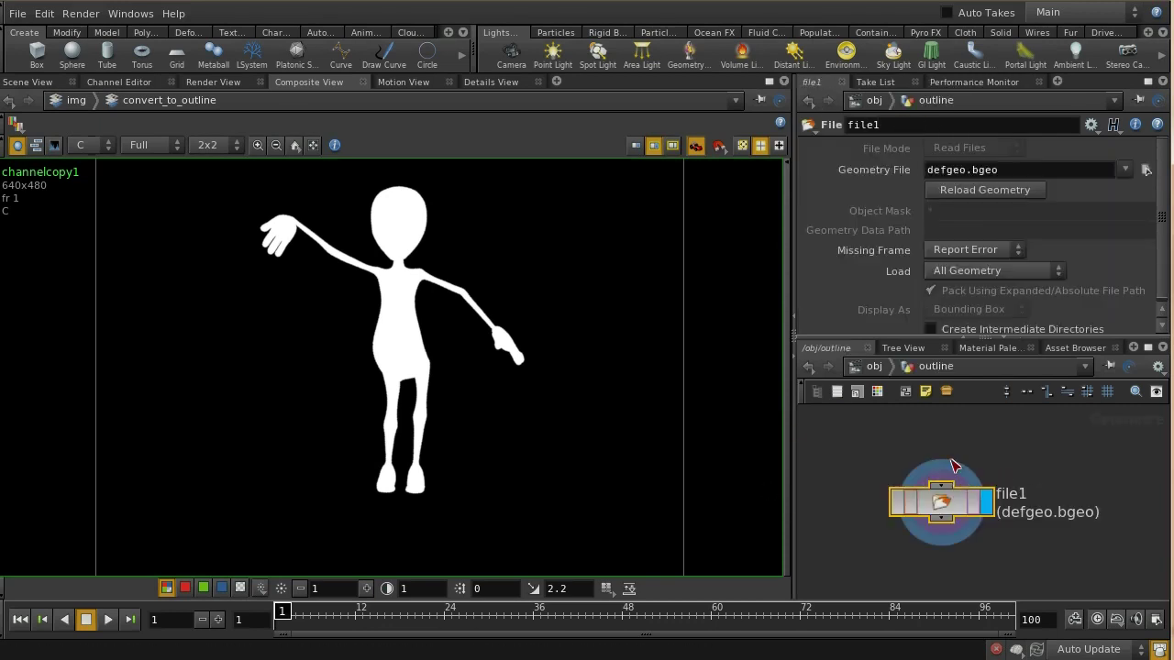
pyautogui.click(959, 515)
pyautogui.press('Delete')
pyautogui.press('Tab')
pyautogui.write('Trace')
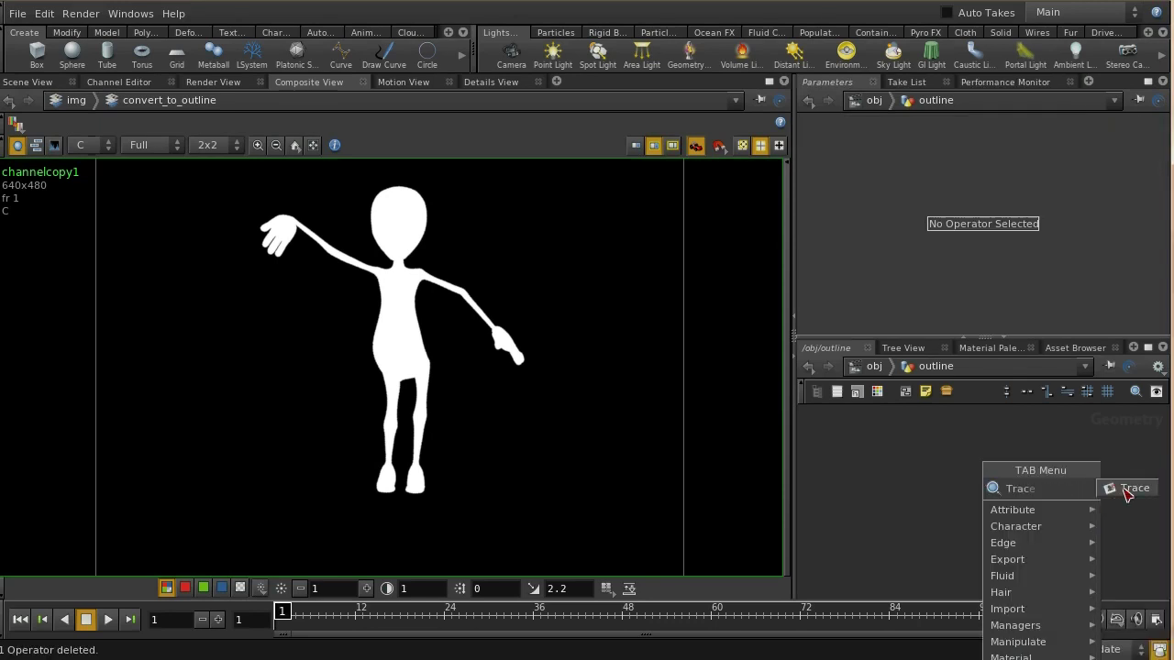
pyautogui.click(1128, 491)
pyautogui.click(970, 481)
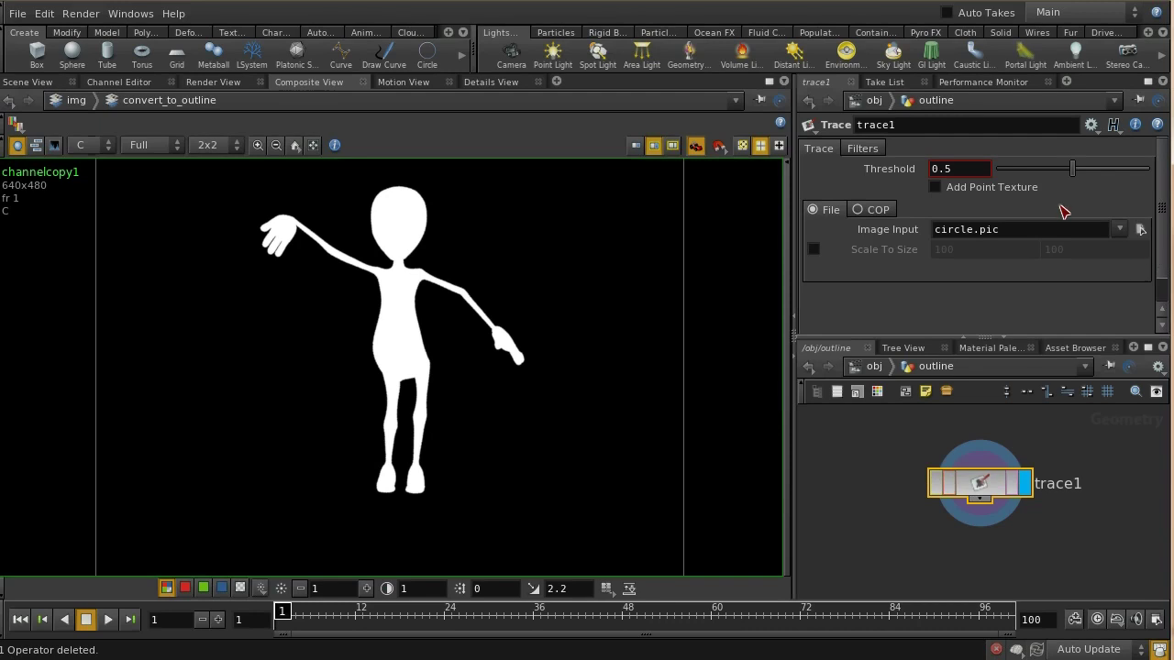
# - Set the Trace node's image input to $HIP/pic/outline.$F.pic and view the traced shape in the 3D scene
pyautogui.click(1140, 230)
pyautogui.doubleClick(547, 171)
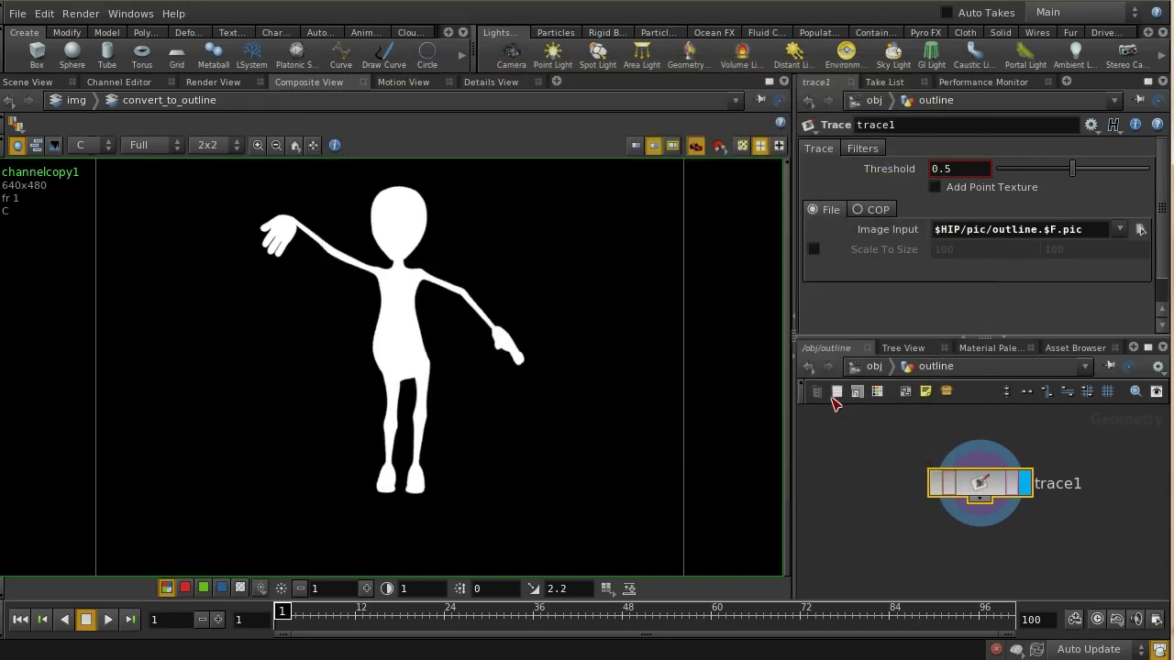
pyautogui.click(27, 81)
pyautogui.press('Escape')
pyautogui.scroll(5, 509, 366)
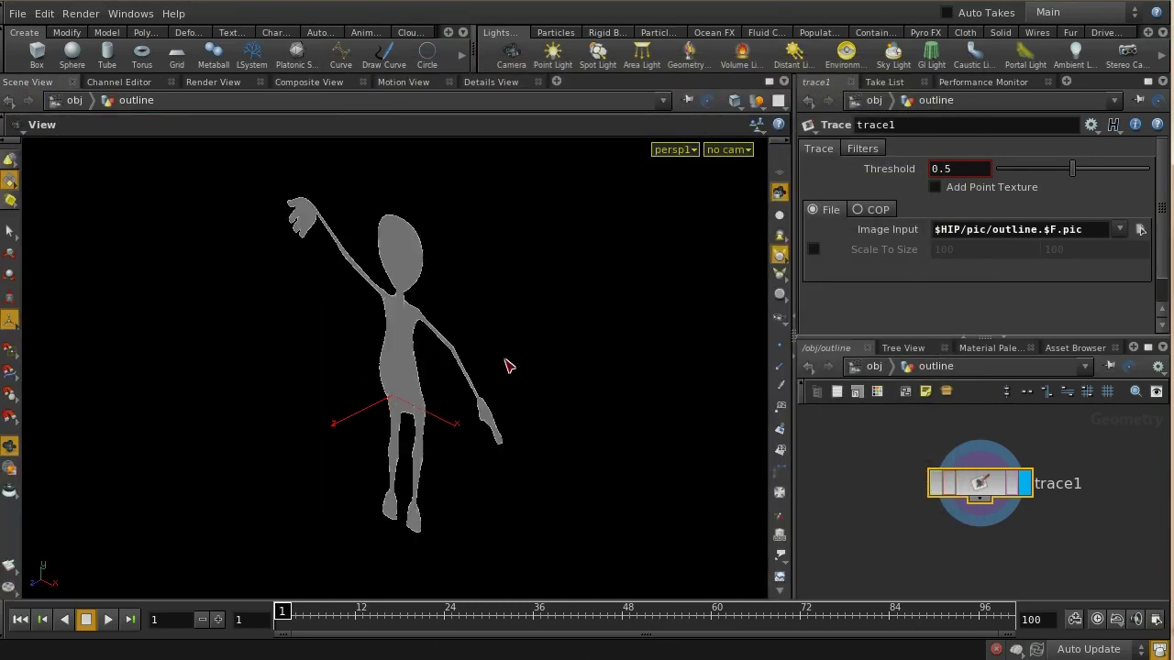
pyautogui.moveTo(506, 364); pyautogui.dragTo(618, 336)
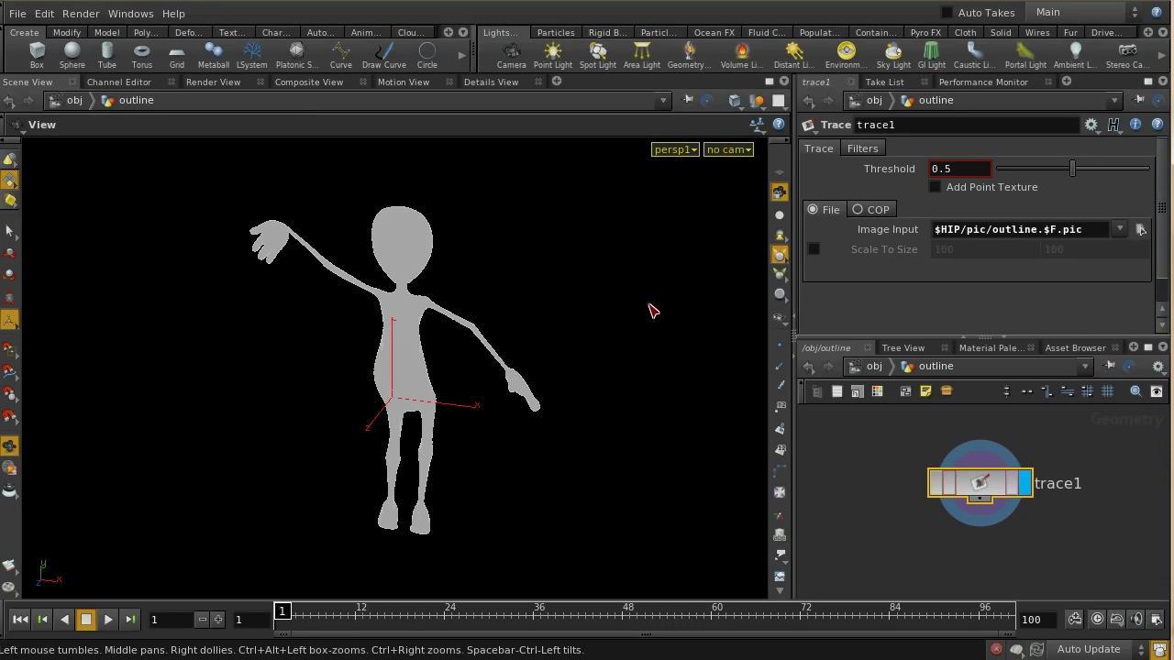
pyautogui.press('Return')
pyautogui.press('Escape')
pyautogui.moveTo(565, 287)
pyautogui.mouseDown()
pyautogui.moveTo(485, 393)
pyautogui.moveTo(521, 315)
pyautogui.moveTo(538, 199)
pyautogui.moveTo(537, 228)
pyautogui.mouseUp()
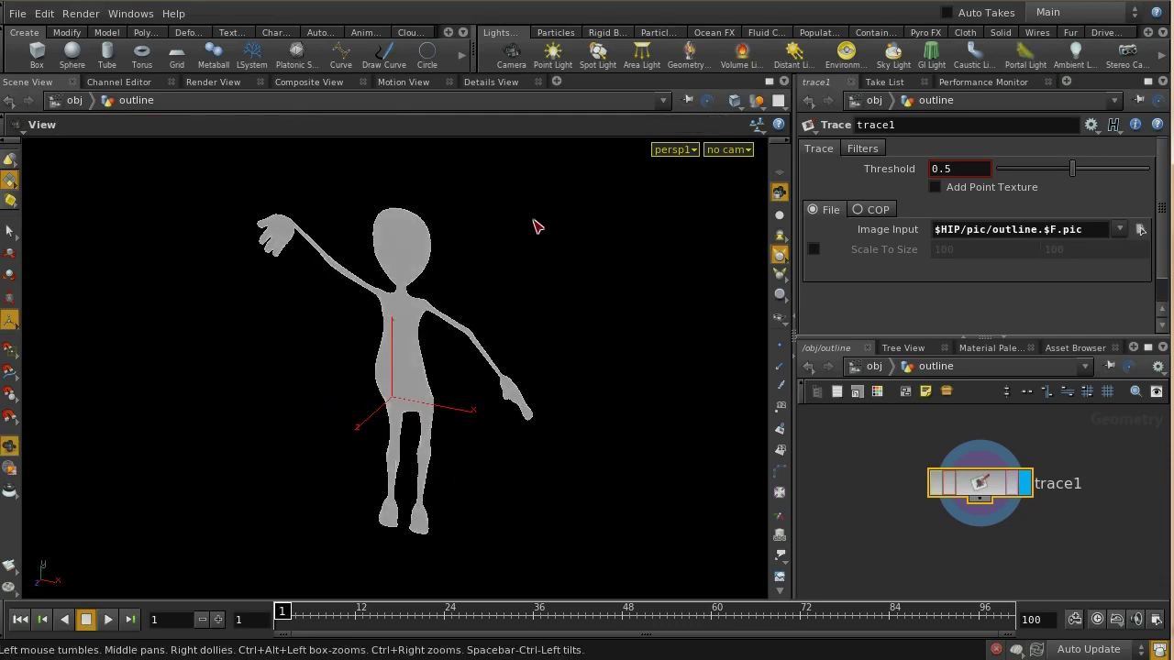
pyautogui.press('Return')
# - Display the points of the traced silhouette in the viewport and inspect them up close
pyautogui.click(780, 346)
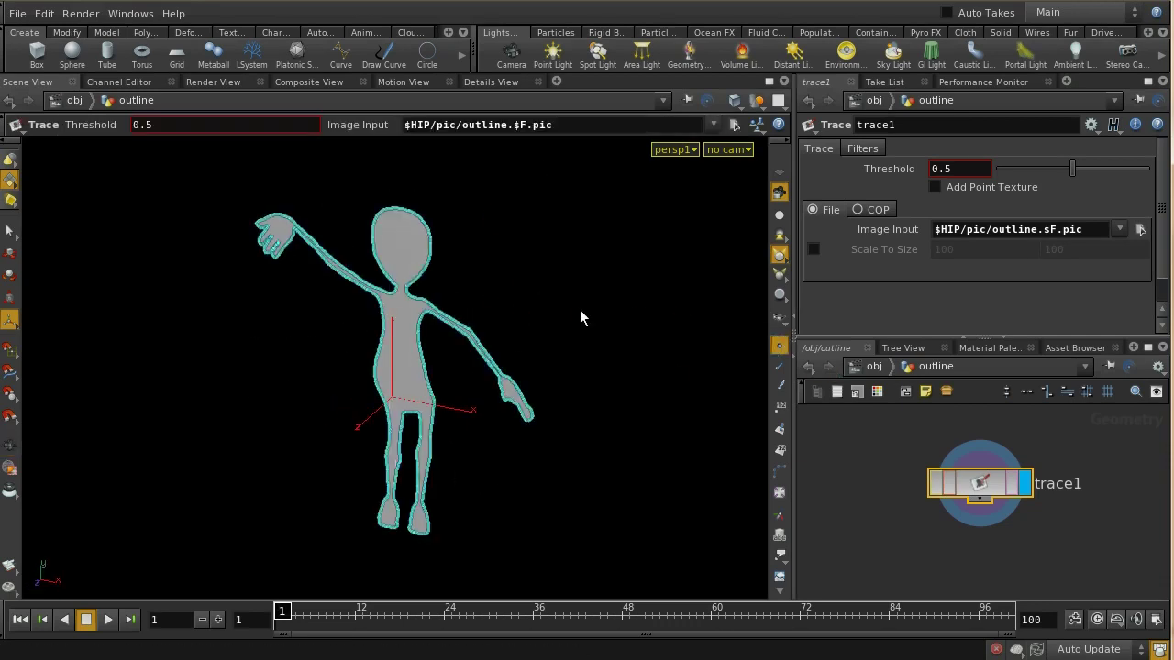
pyautogui.press('Escape')
pyautogui.scroll(5, 580, 309)
pyautogui.moveTo(594, 306)
pyautogui.mouseDown()
pyautogui.moveTo(610, 340)
pyautogui.moveTo(614, 294)
pyautogui.mouseUp()
pyautogui.press('Return')
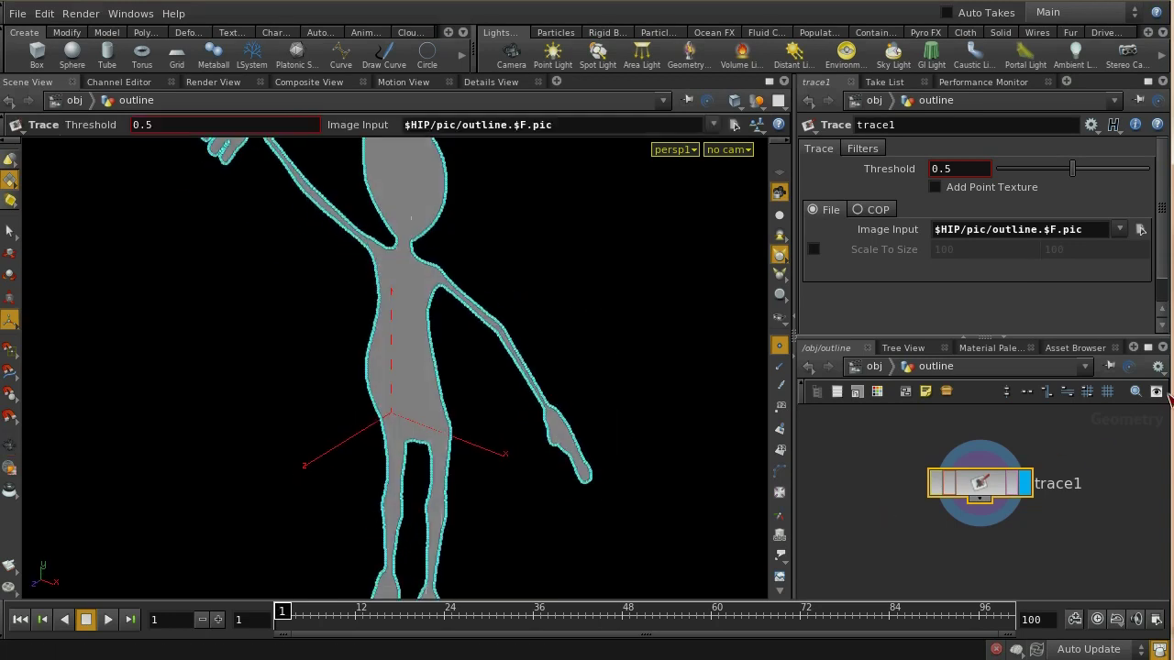
# - Enable Resample Shapes on the Trace node with a step size of 6 and check the resulting point count
pyautogui.click(865, 149)
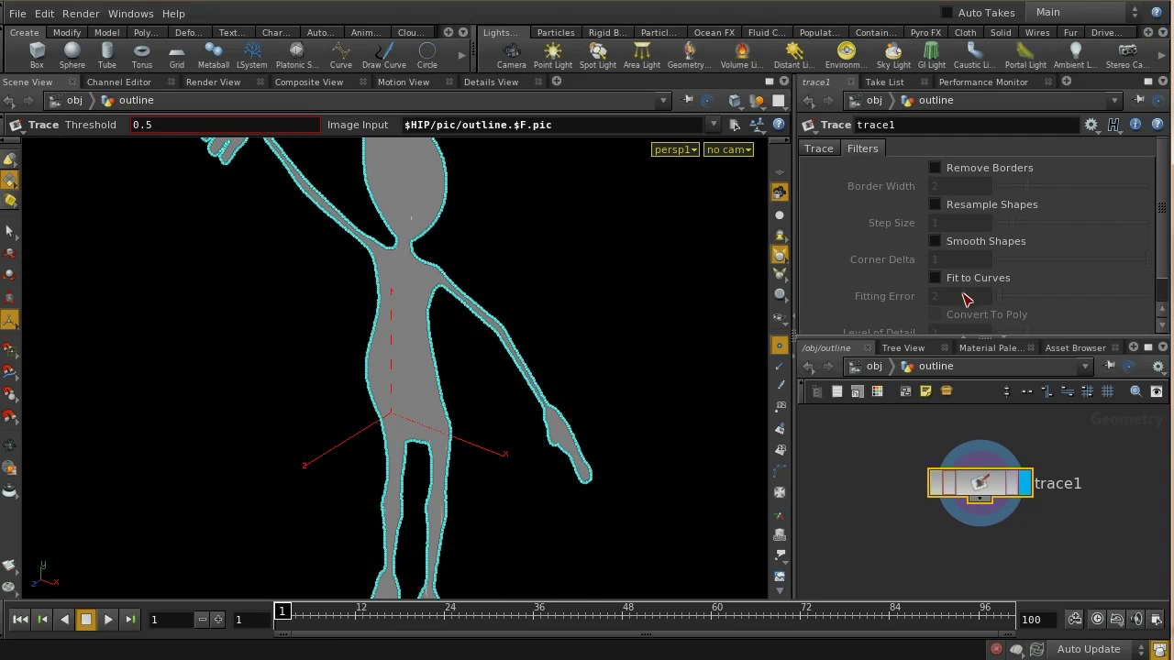
pyautogui.click(936, 204)
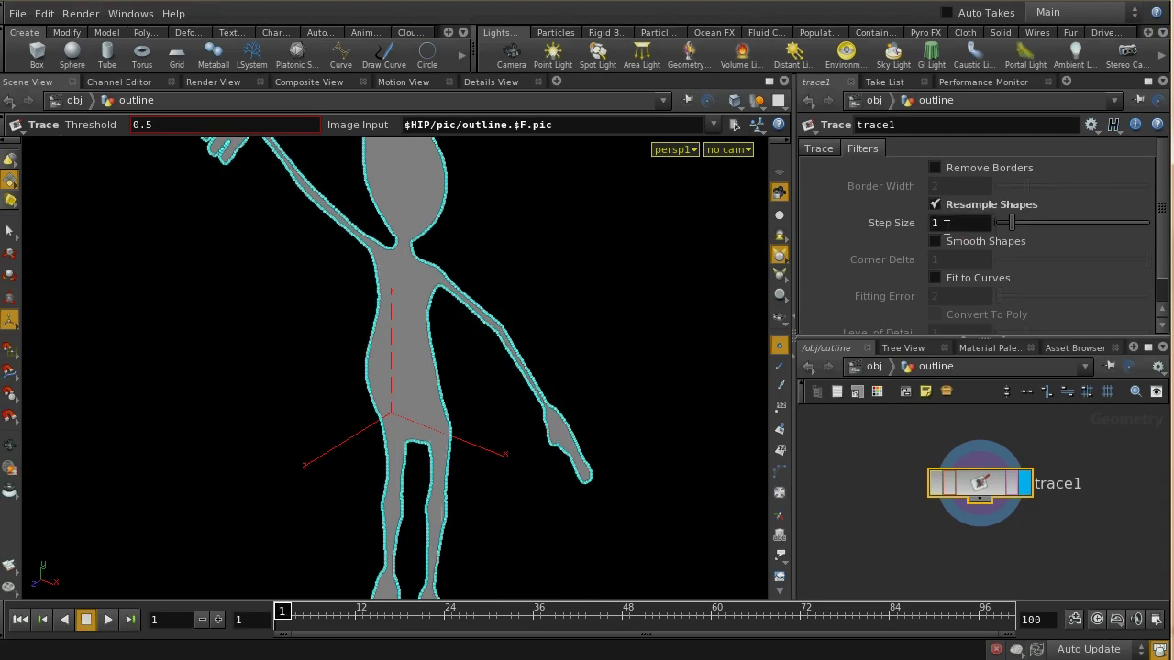
pyautogui.moveTo(947, 225); pyautogui.dragTo(1016, 204, button='middle')
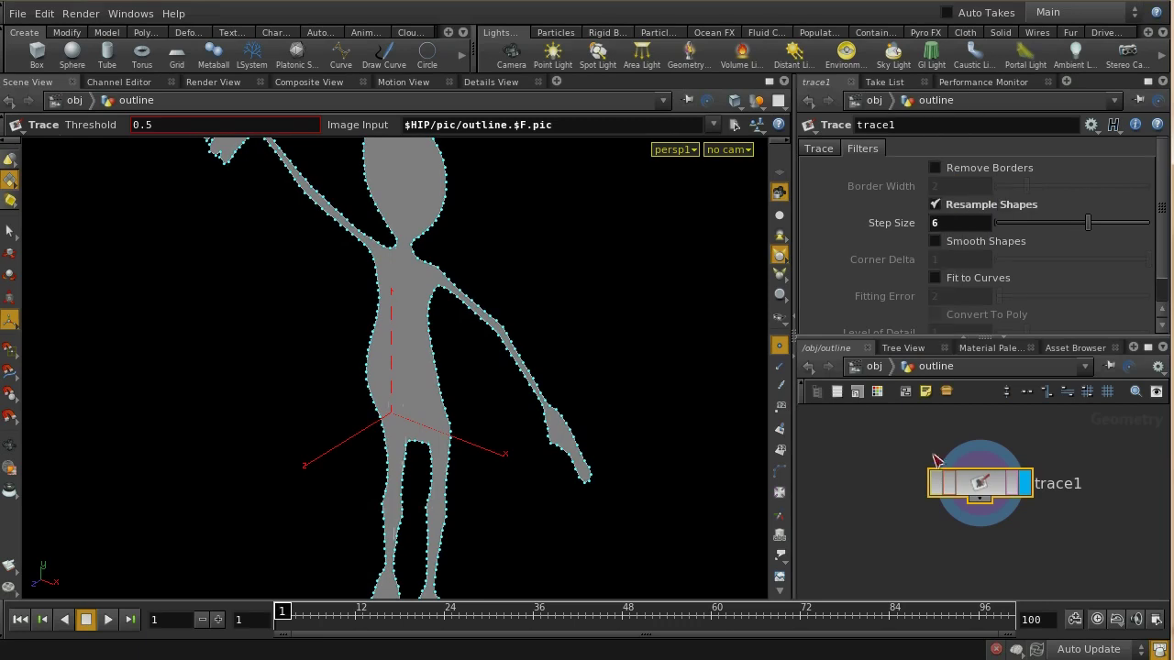
pyautogui.middleClick(988, 482)
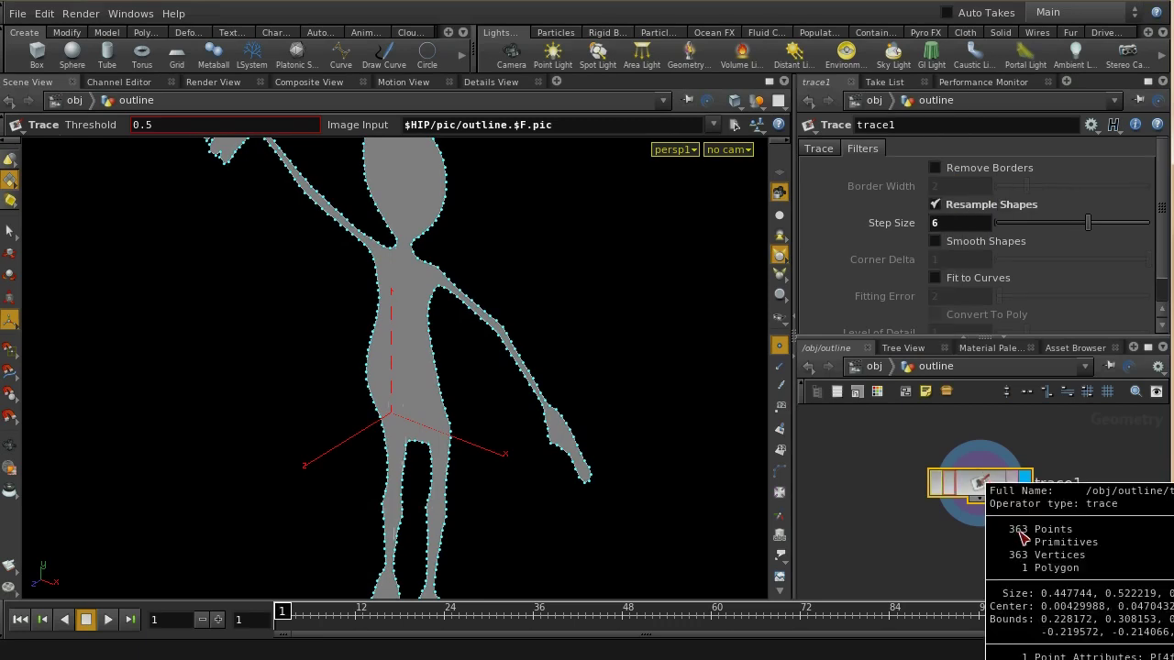
pyautogui.press('Escape')
pyautogui.scroll(-3, 603, 247)
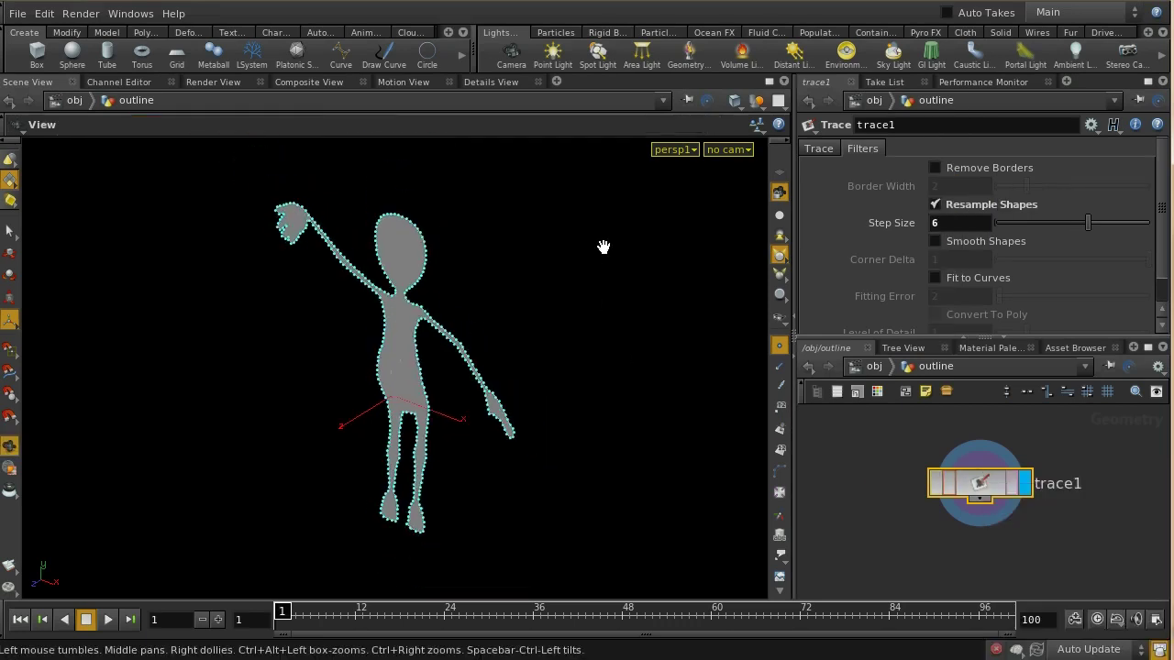
pyautogui.press('Return')
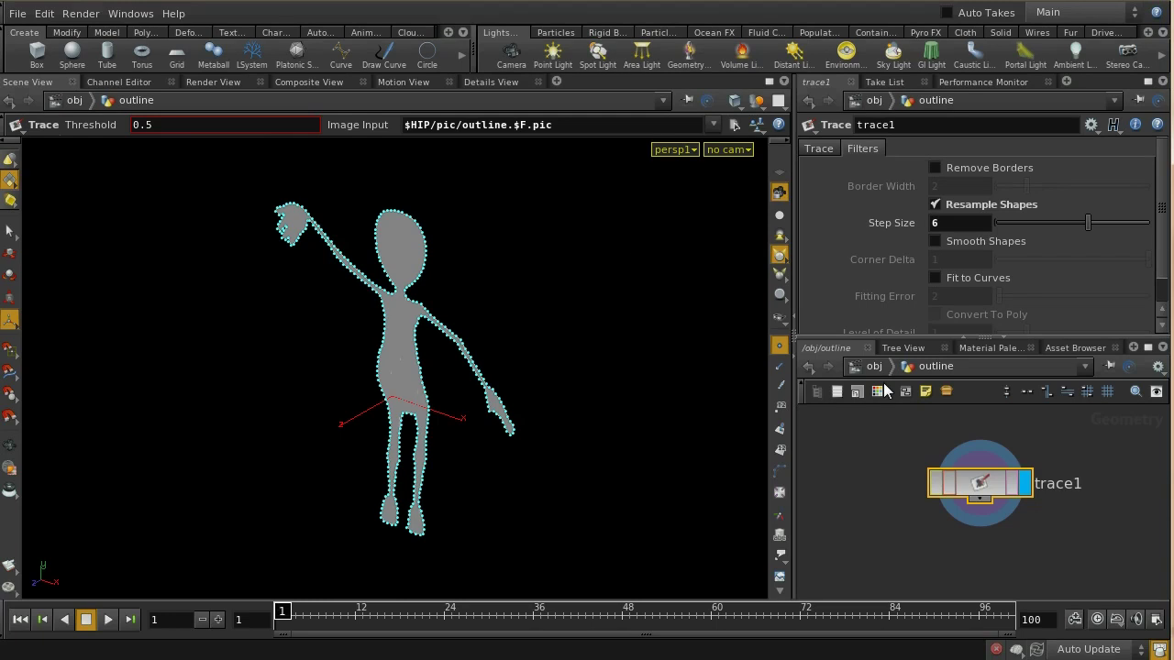
# - Enable Add Point Texture on the Trace node and check its point attributes in the node info
pyautogui.click(818, 152)
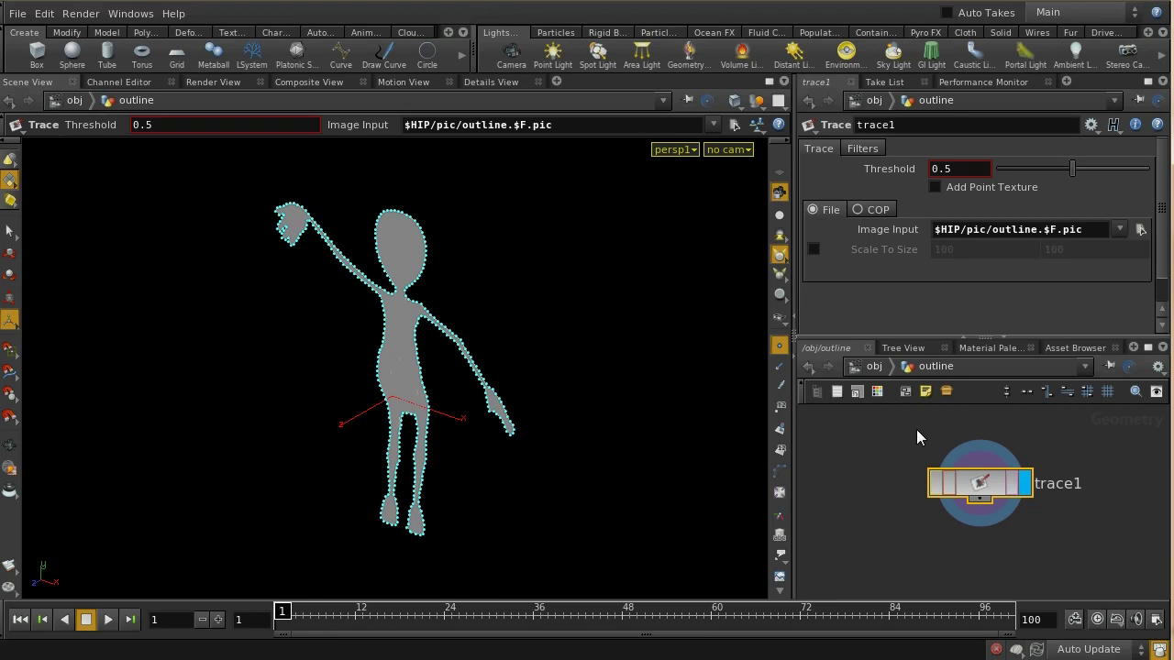
pyautogui.click(935, 187)
pyautogui.moveTo(982, 484); pyautogui.dragTo(886, 452, button='middle')
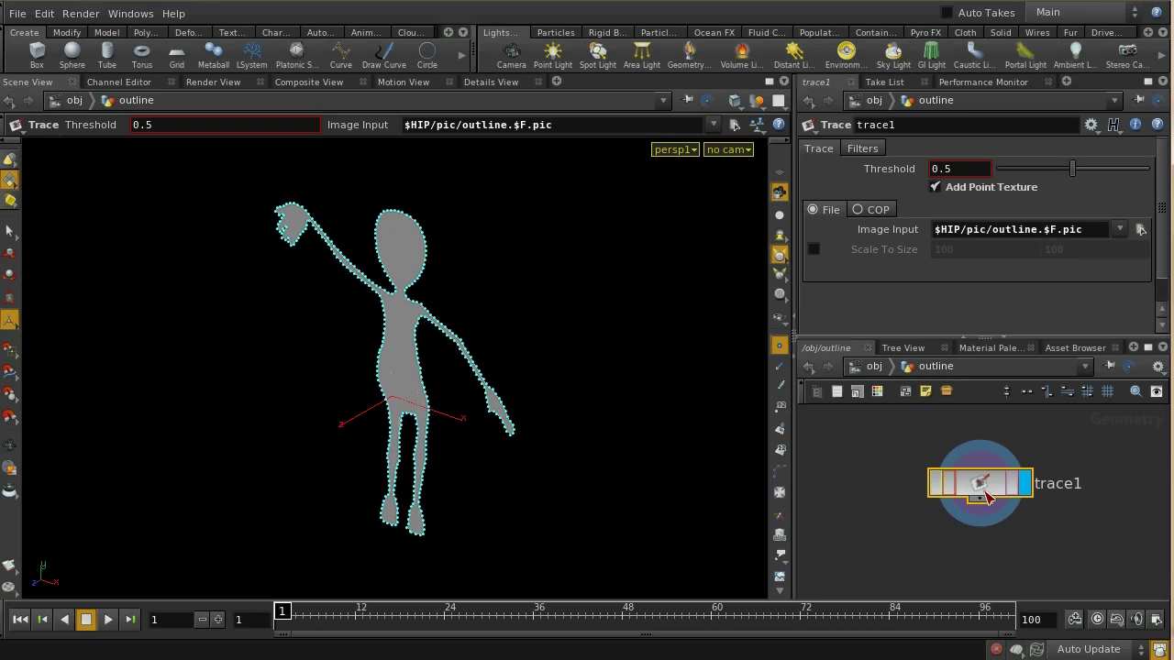
pyautogui.click(1148, 347)
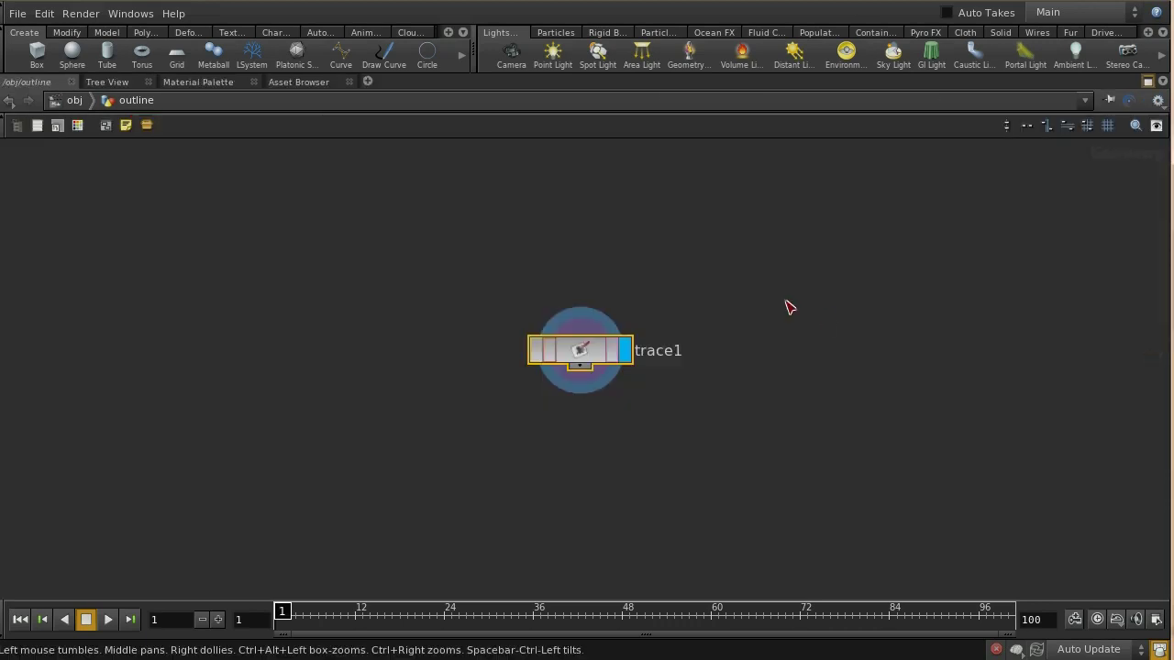
pyautogui.moveTo(581, 350); pyautogui.dragTo(838, 534, button='middle')
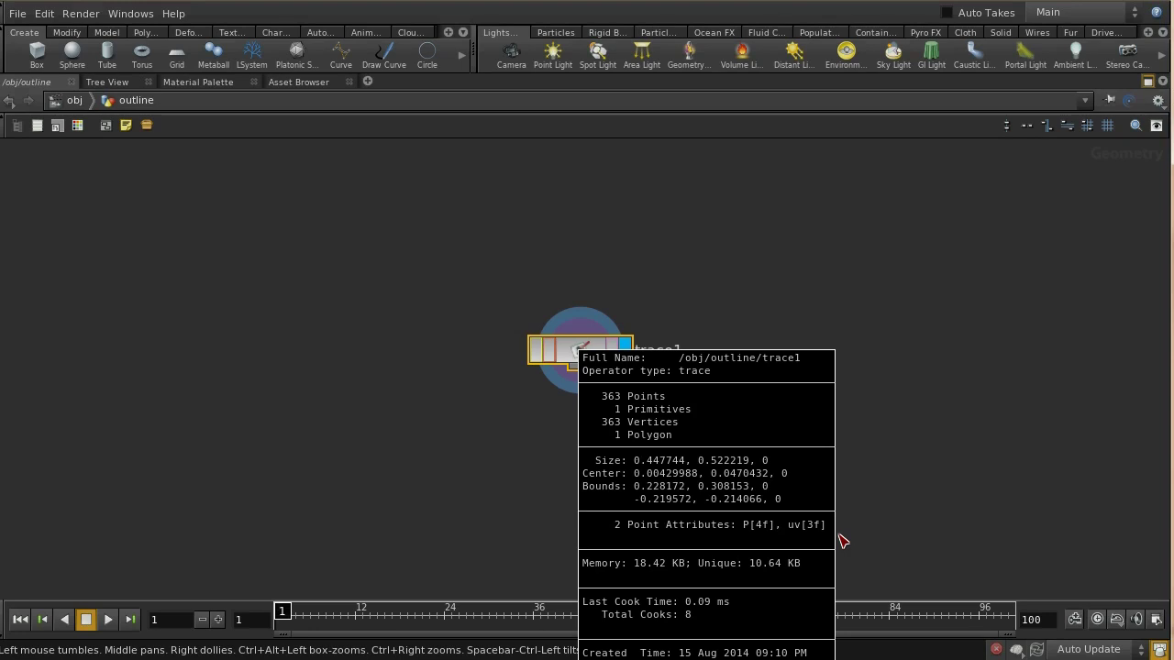
pyautogui.moveTo(842, 541); pyautogui.dragTo(843, 550, button='middle')
pyautogui.click(1147, 81)
# - Add a VOP SOP node below the Trace node, feed the trace into its first input and make it the displayed node
pyautogui.moveTo(972, 558); pyautogui.dragTo(978, 503, button='middle')
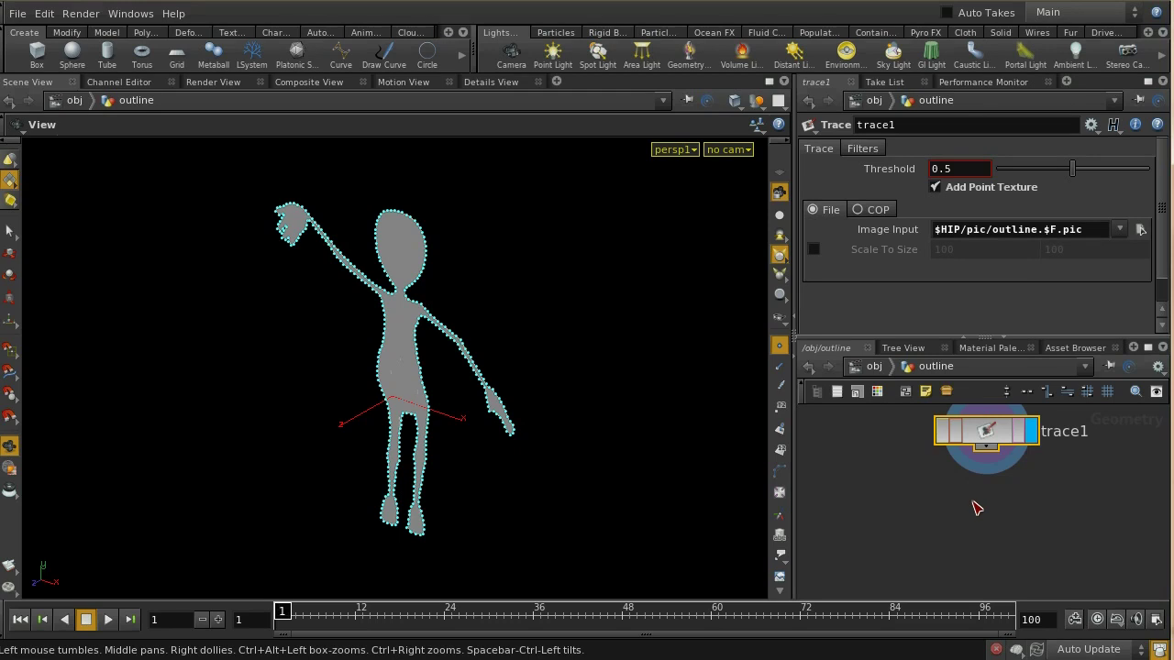
pyautogui.press('Tab')
pyautogui.write('VOP')
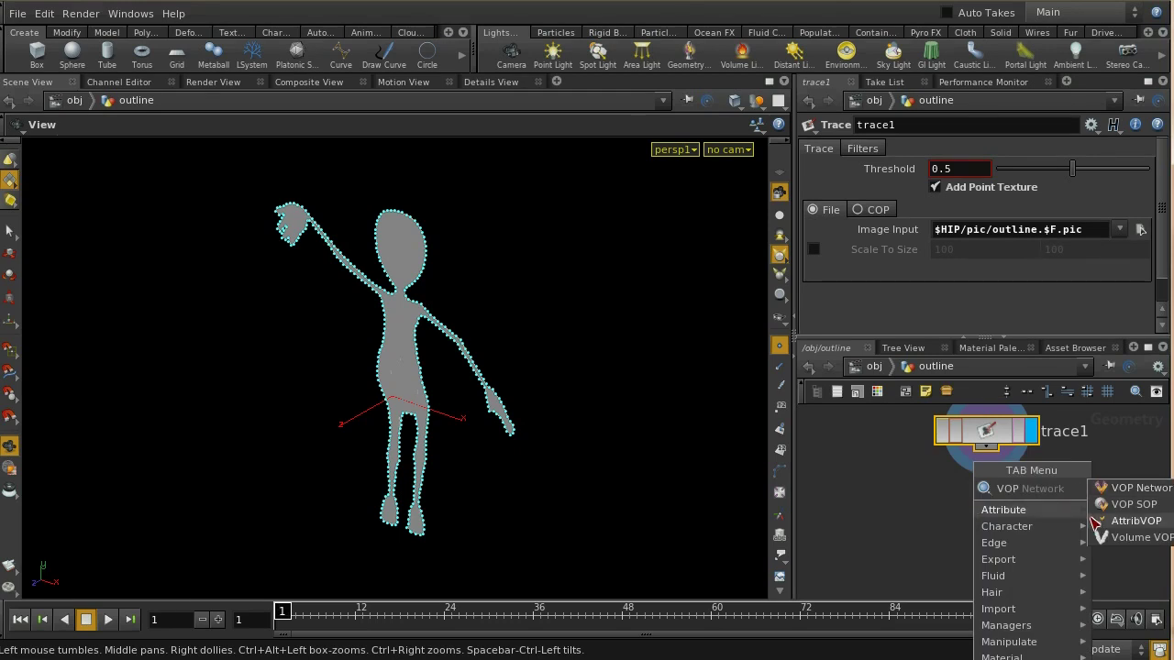
pyautogui.click(1133, 504)
pyautogui.click(986, 534)
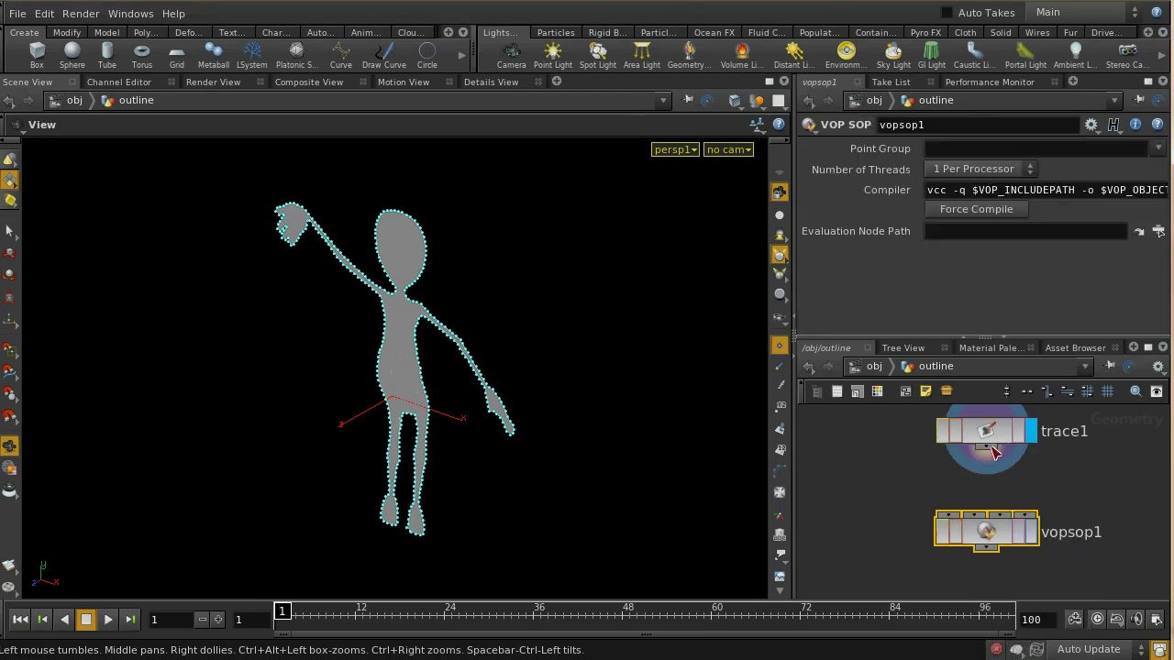
pyautogui.moveTo(992, 456); pyautogui.dragTo(952, 516)
pyautogui.click(1032, 538)
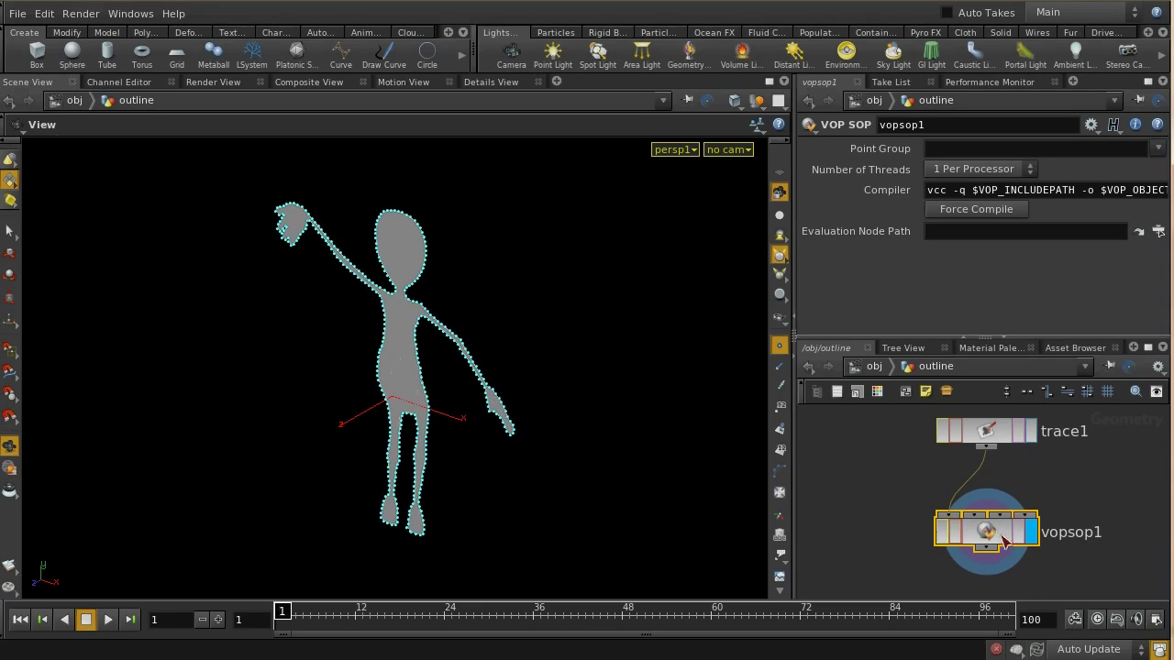
# - Open the VOP SOP's inner network in a maximized network view and move the global and output nodes farther apart
pyautogui.doubleClick(999, 538)
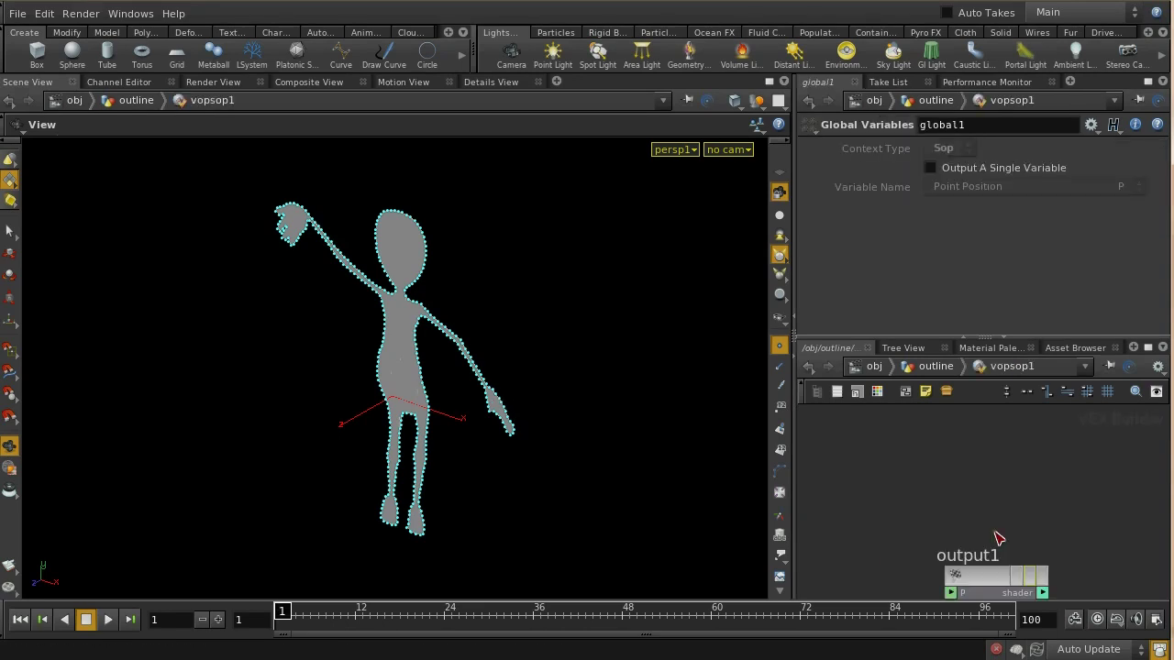
pyautogui.click(1147, 348)
pyautogui.press('h')
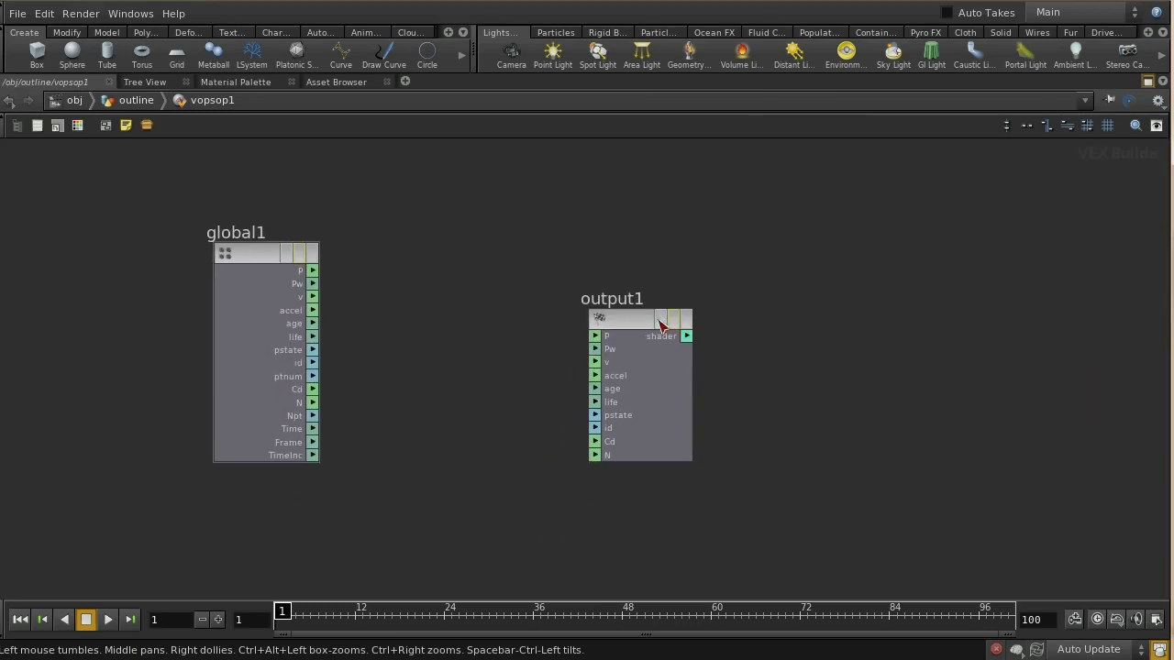
pyautogui.click(644, 319)
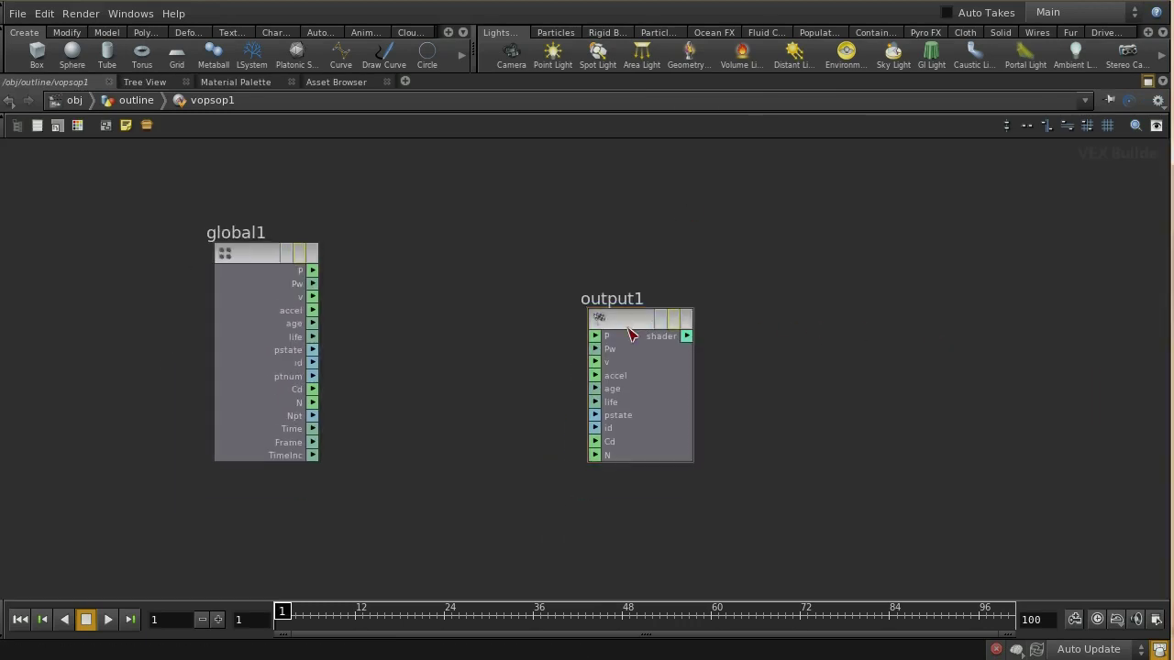
pyautogui.moveTo(637, 319); pyautogui.dragTo(885, 324)
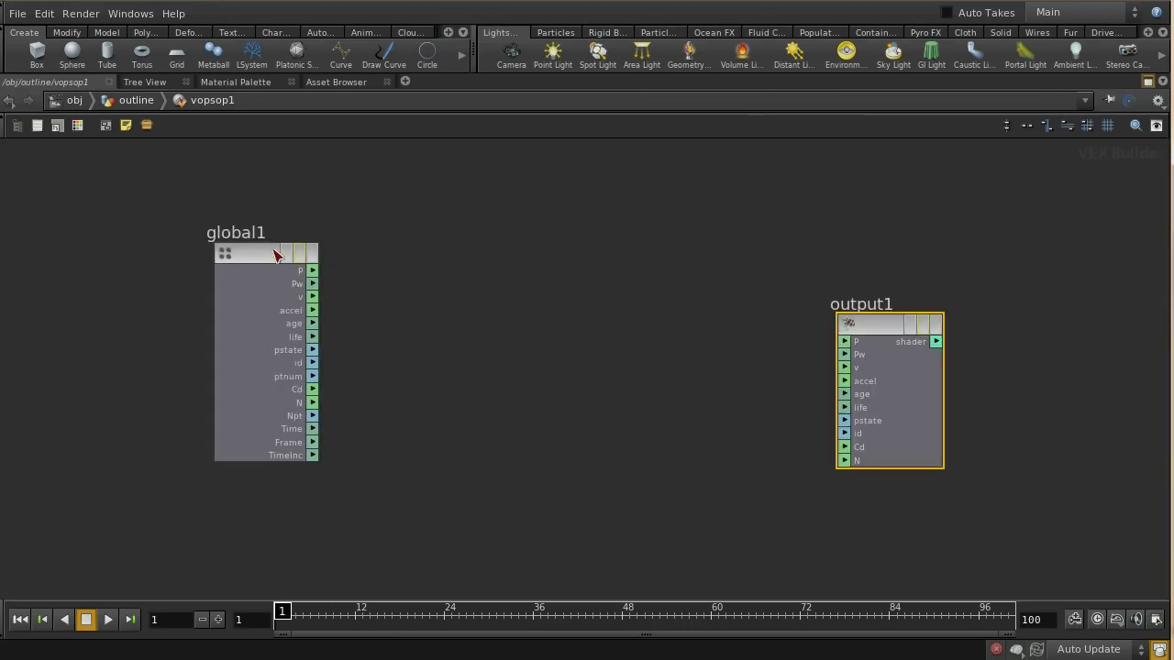
pyautogui.moveTo(275, 249); pyautogui.dragTo(165, 246)
pyautogui.moveTo(390, 296); pyautogui.dragTo(474, 351, button='middle')
pyautogui.moveTo(227, 310); pyautogui.dragTo(209, 311)
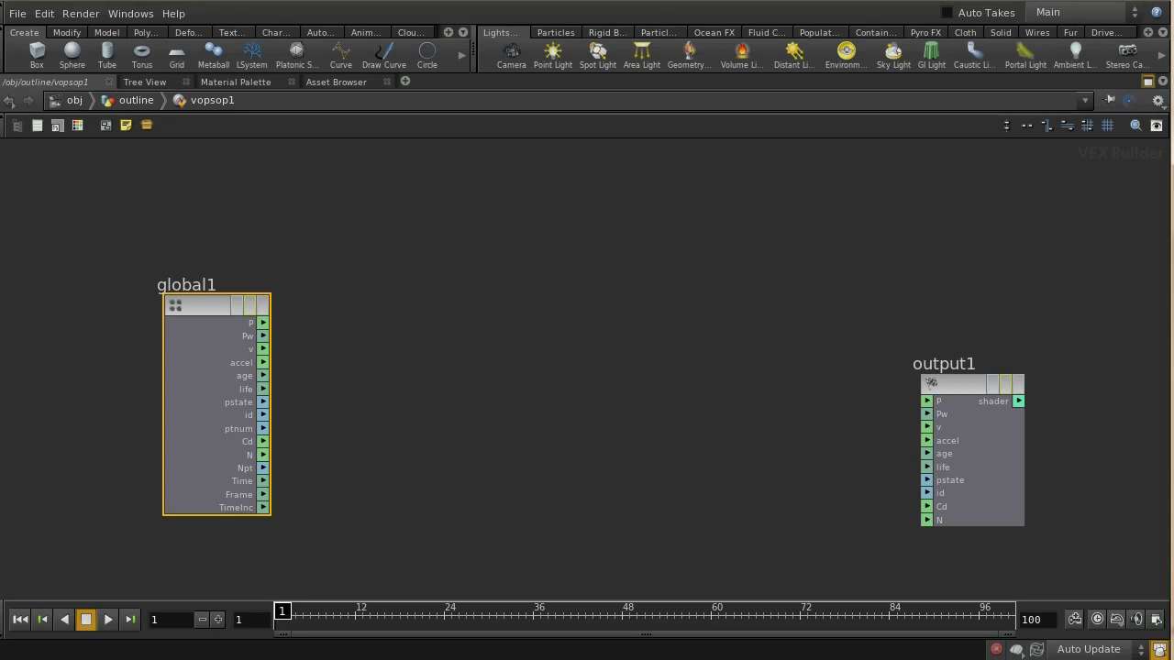
# - Add a Parameter node above and beside the global variables node in the VOP network
pyautogui.press('Tab')
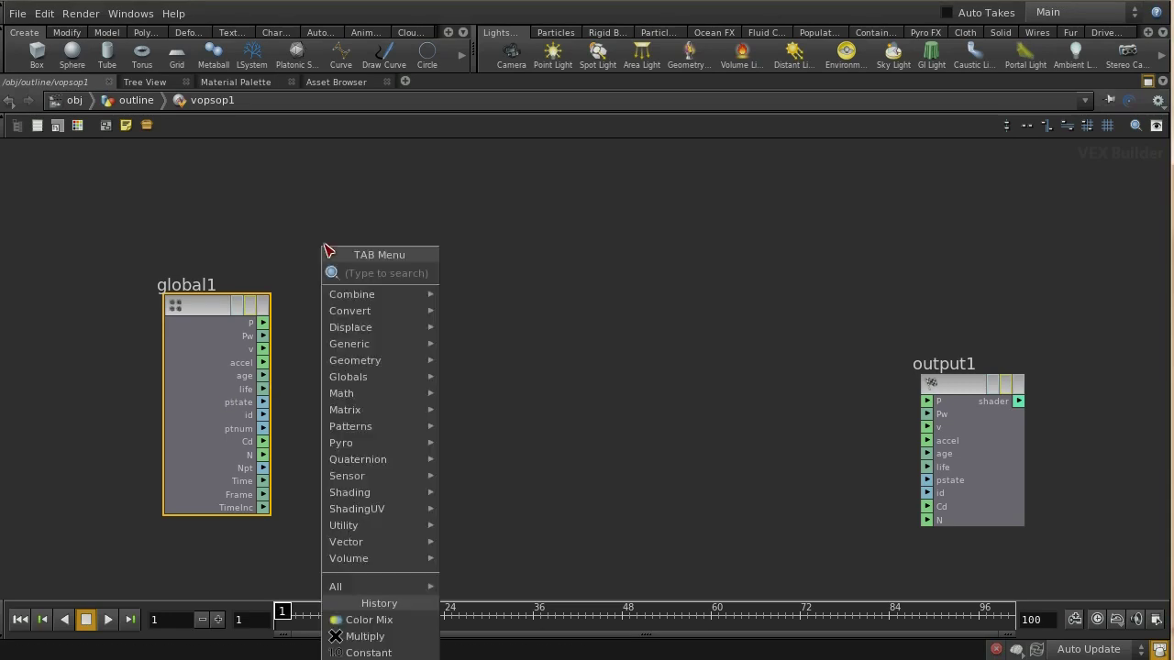
pyautogui.write('par')
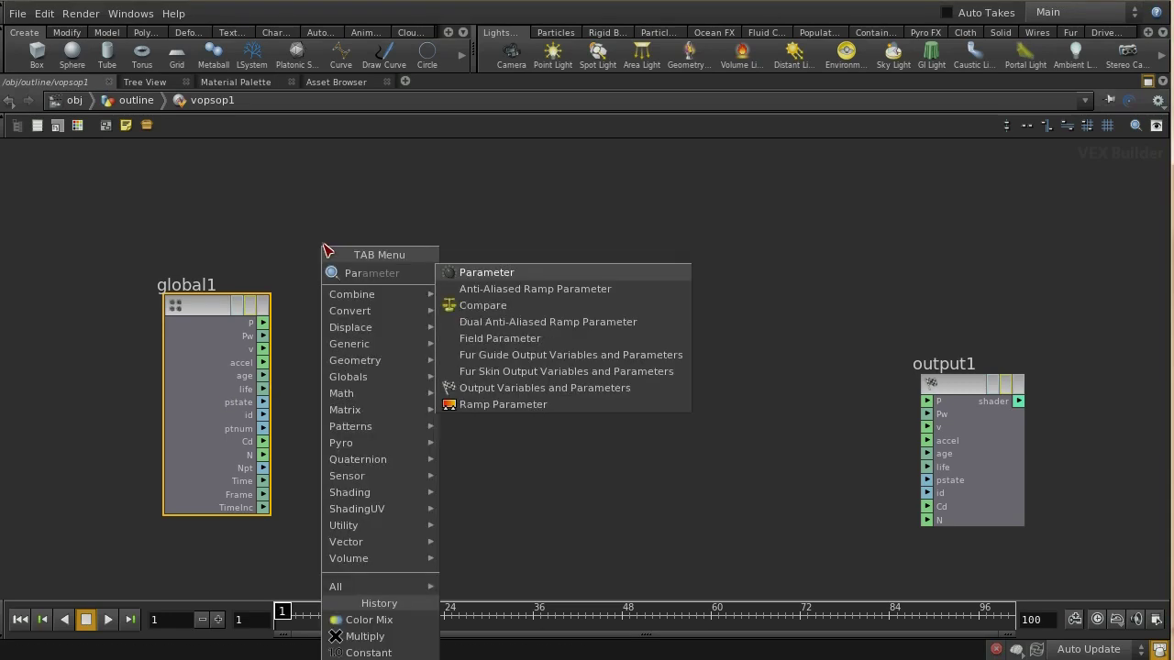
pyautogui.click(467, 272)
pyautogui.click(335, 247)
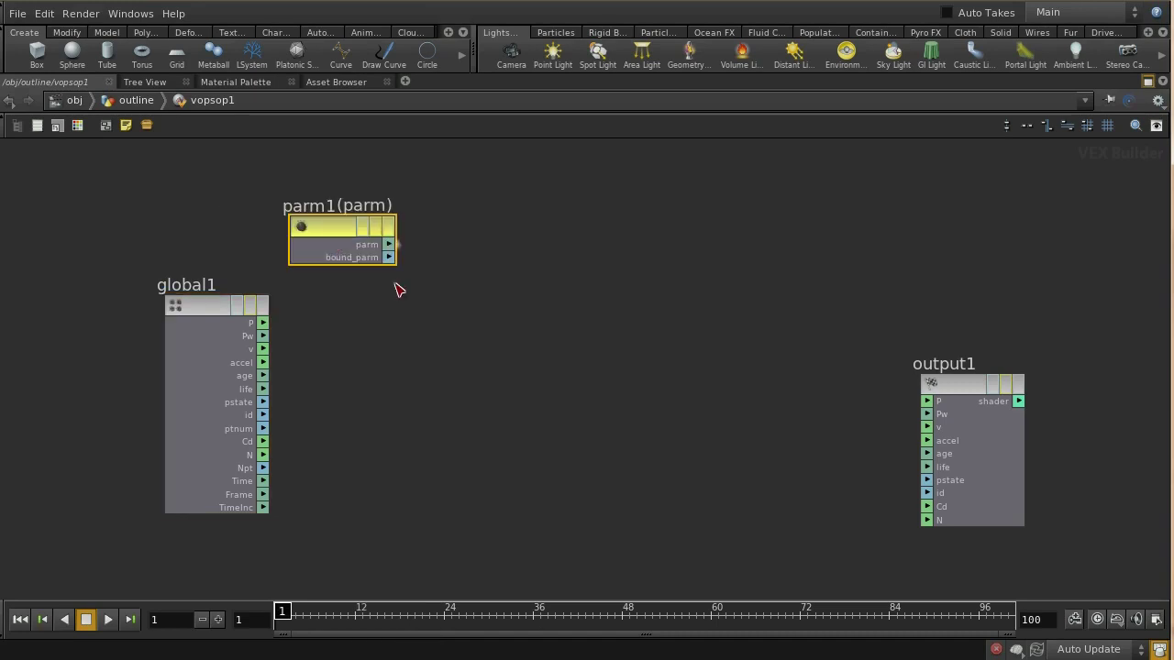
# - Make the new Parameter node invisible in the interface and set both its node name and parameter name to uv
pyautogui.press('p')
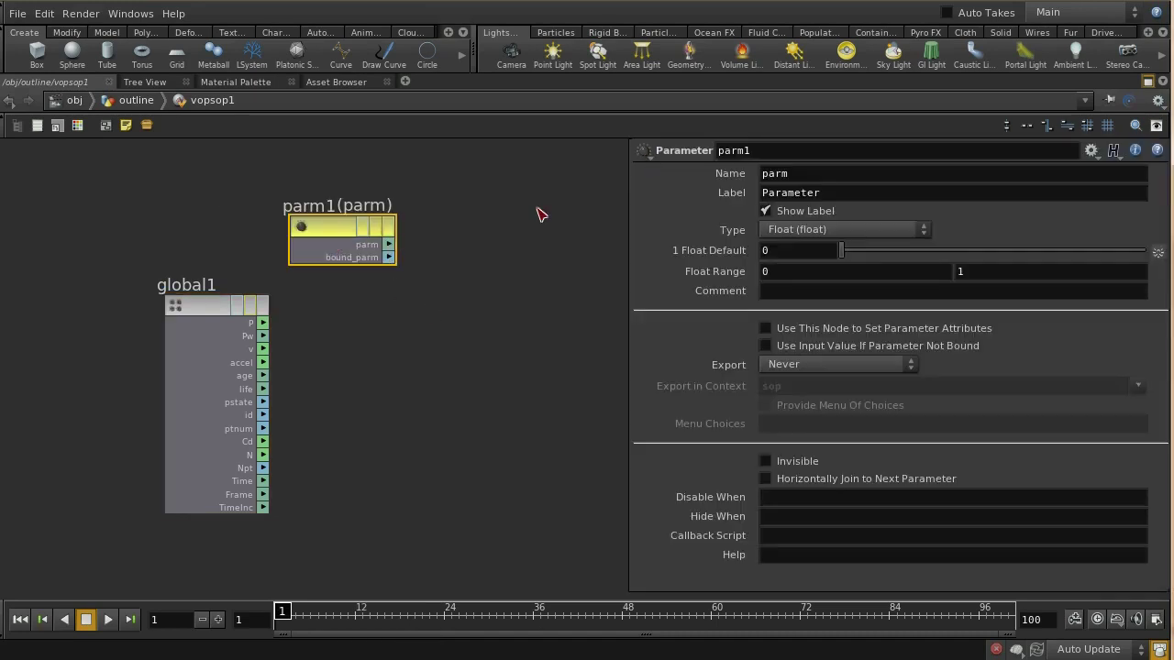
pyautogui.click(767, 463)
pyautogui.moveTo(779, 147); pyautogui.dragTo(674, 147)
pyautogui.write('uv')
pyautogui.press('Tab')
pyautogui.write('uv')
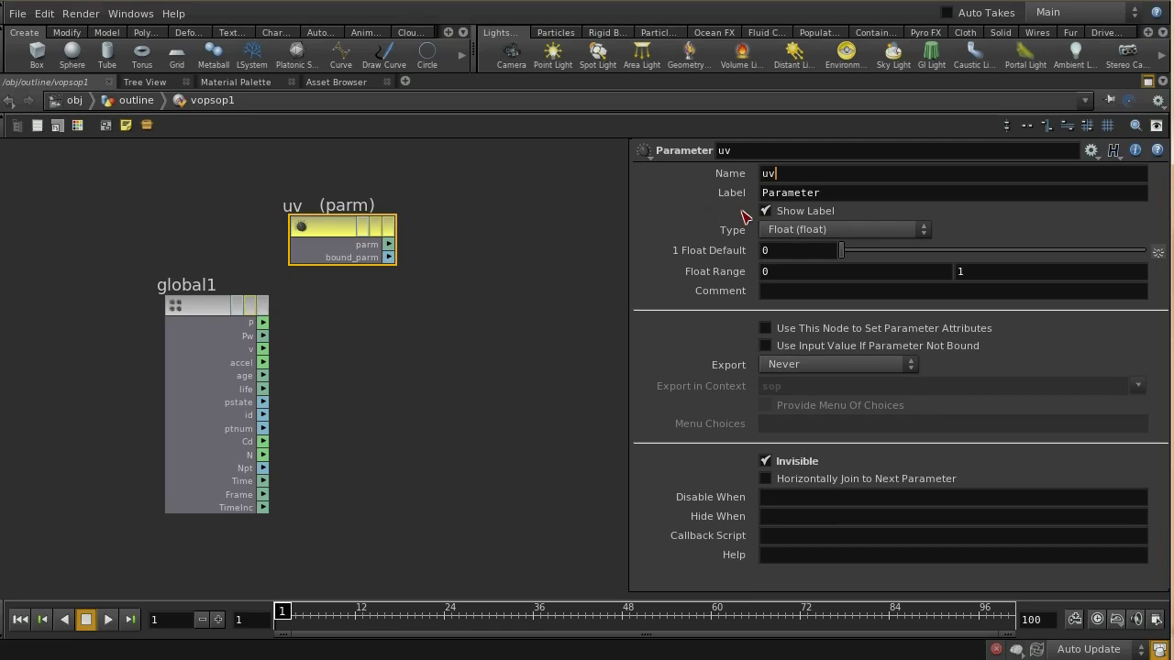
# - Set the uv parameter's label to UV and its type to 3 Floats (vector)
pyautogui.doubleClick(824, 192)
pyautogui.doubleClick(790, 192)
pyautogui.moveTo(790, 192); pyautogui.dragTo(829, 194)
pyautogui.press('Escape')
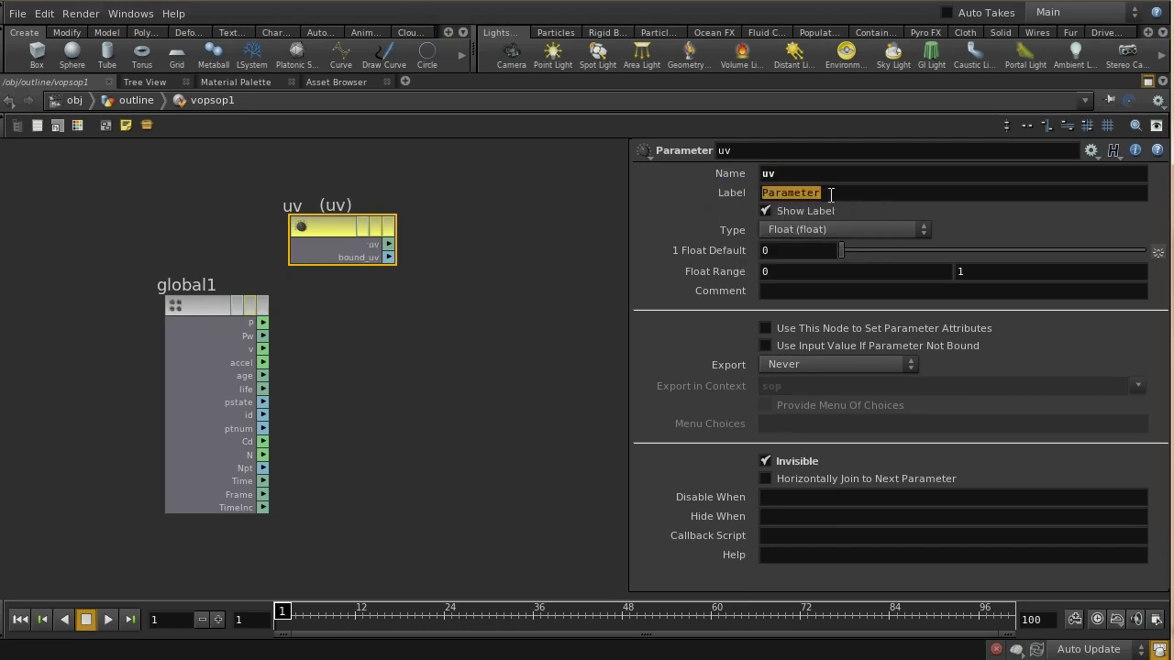
pyautogui.write('UV')
pyautogui.click(855, 241)
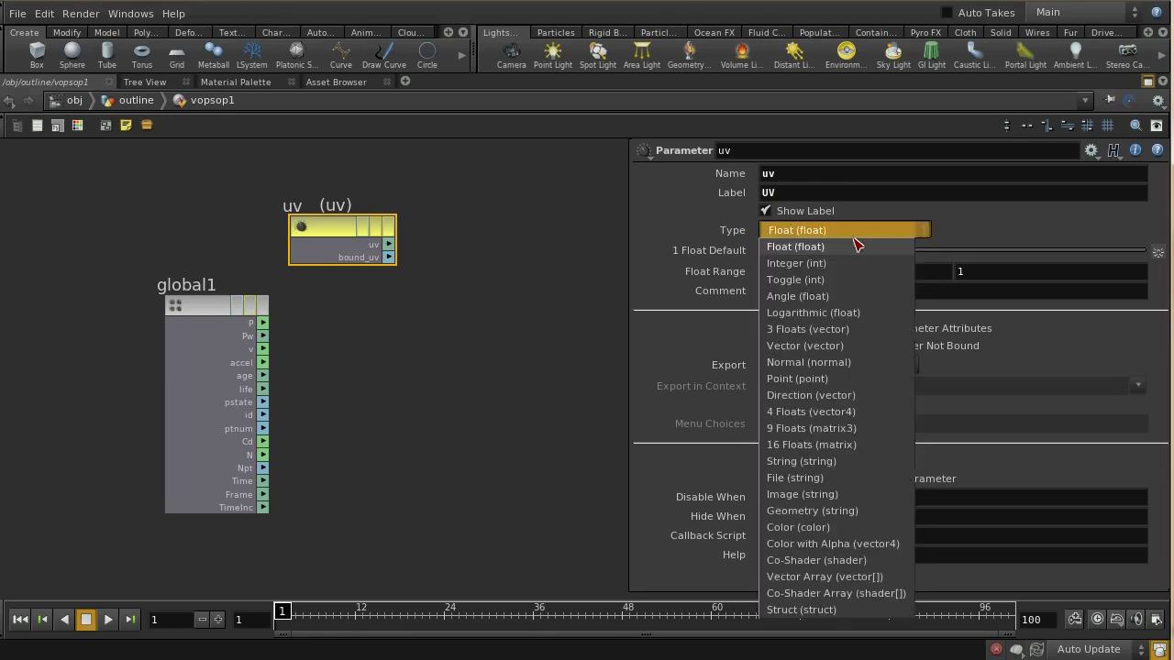
pyautogui.click(807, 329)
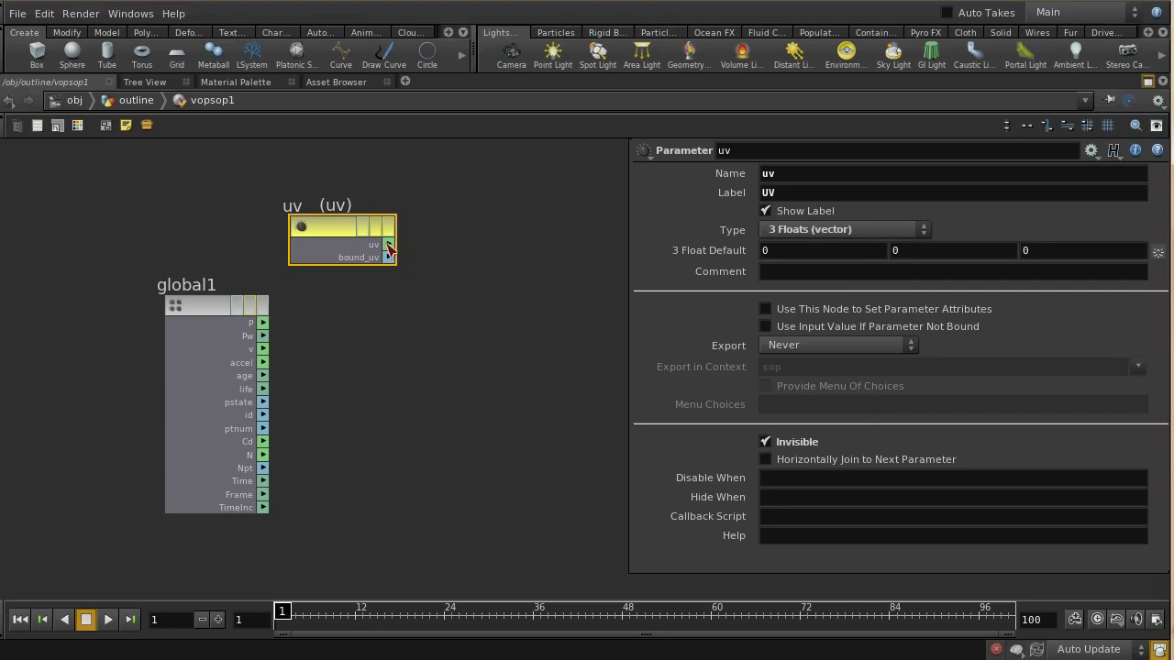
# - Add a Vector To Float node beside the uv parameter, with the uv output feeding its vec input
pyautogui.press('Tab')
pyautogui.write('Fl')
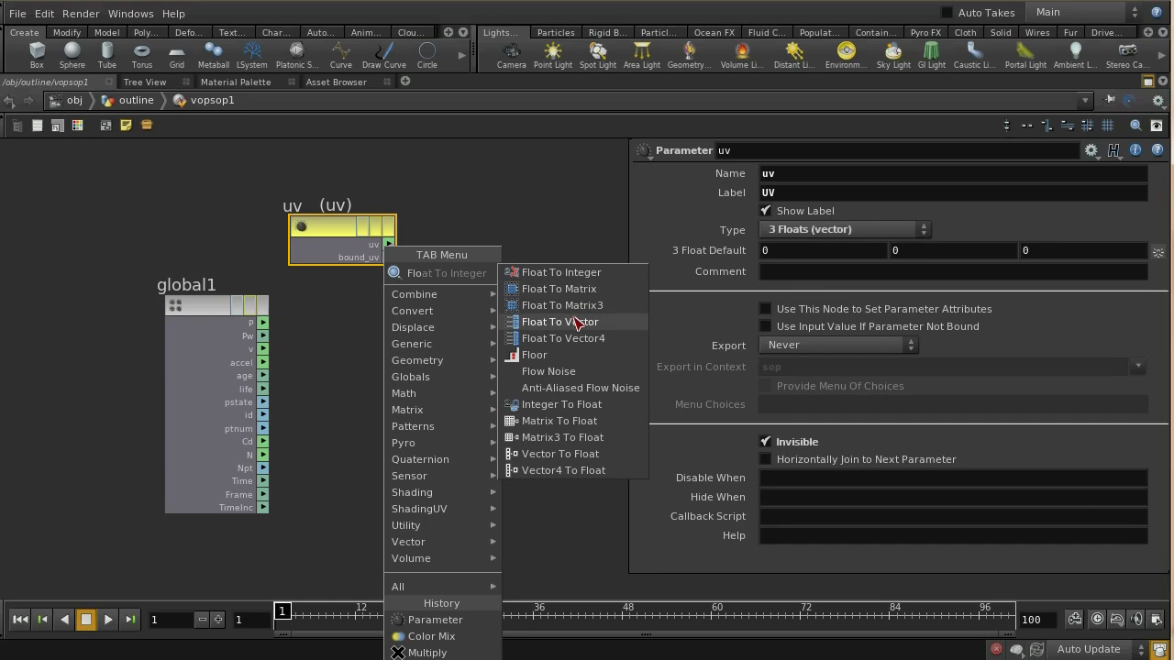
pyautogui.click(559, 454)
pyautogui.click(469, 258)
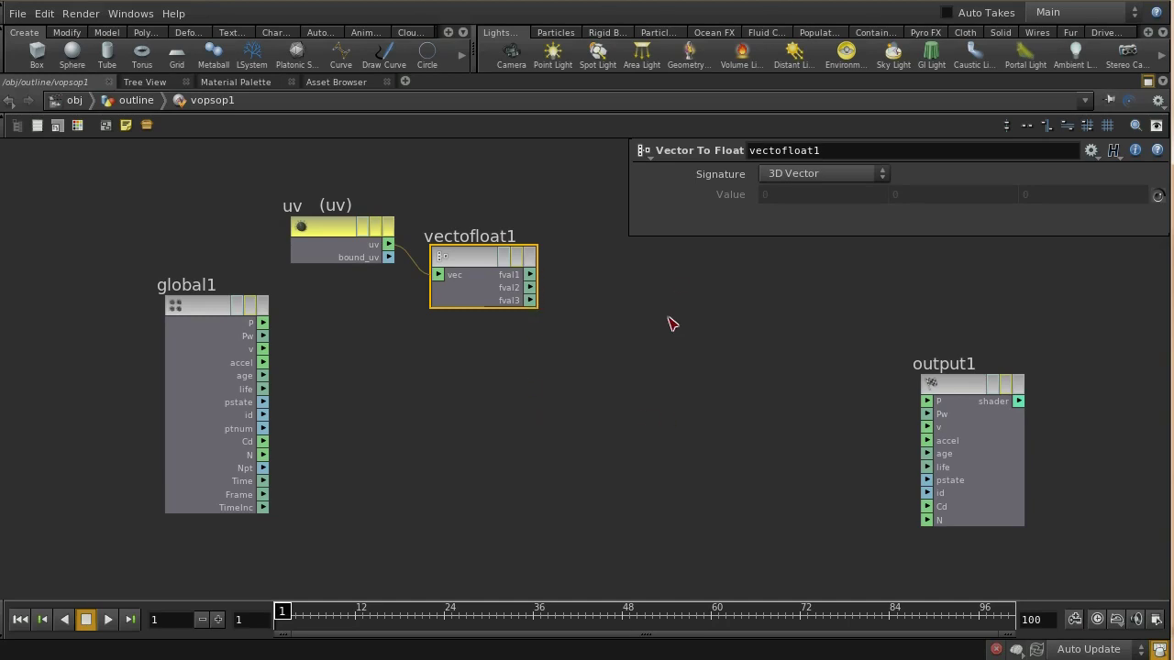
# - Add a Texture node between Vector To Float and the output node, feeding fval1 into s and fval2 into t
pyautogui.press('Tab')
pyautogui.write('tex')
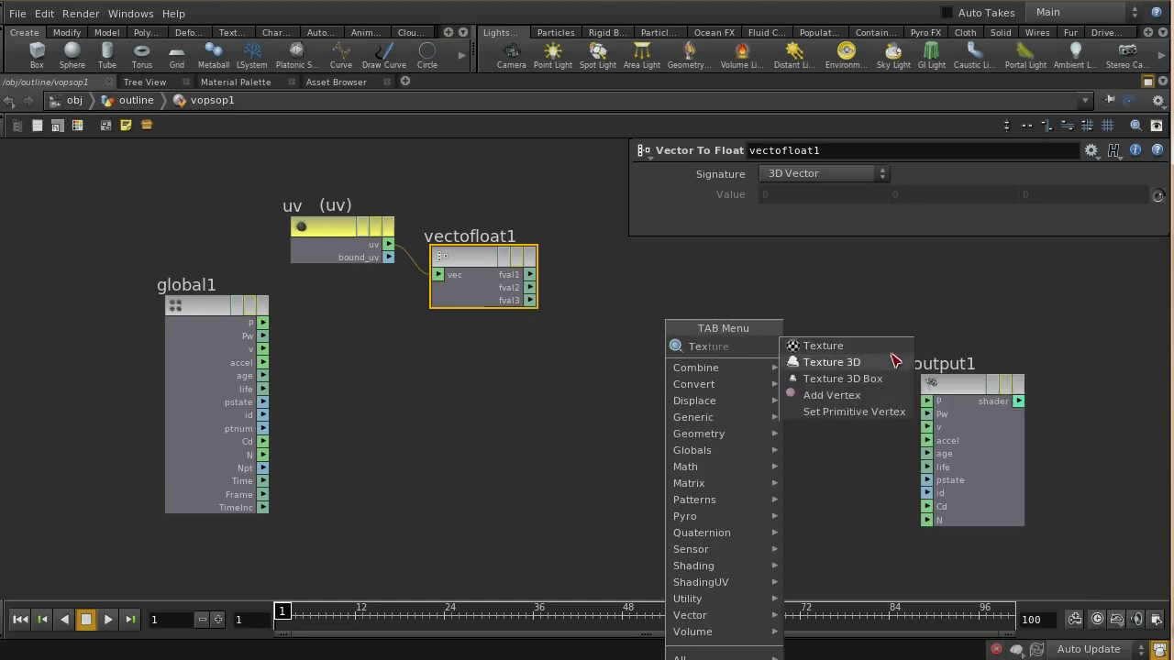
pyautogui.click(822, 346)
pyautogui.click(673, 345)
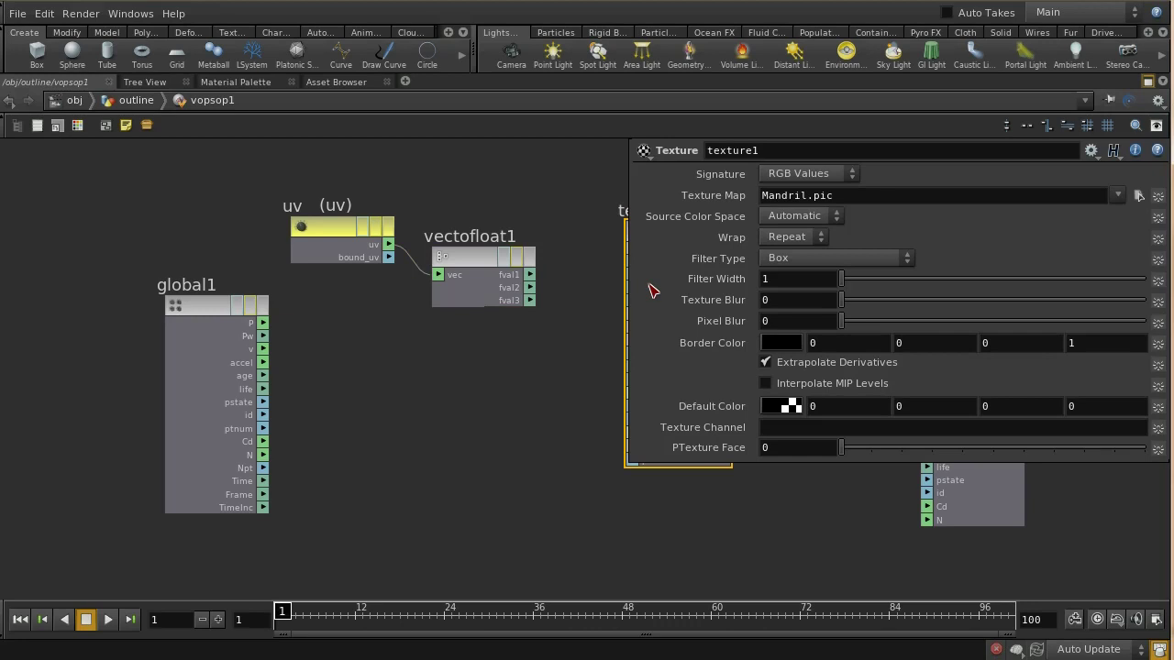
pyautogui.click(551, 179)
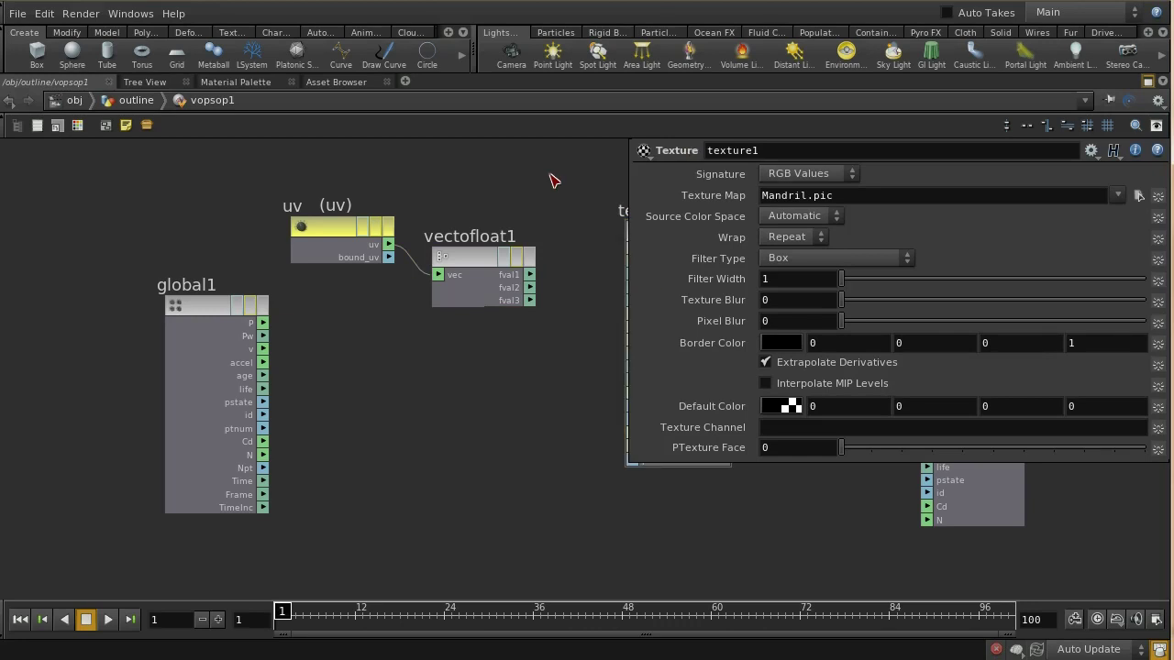
pyautogui.press('p')
pyautogui.moveTo(666, 241); pyautogui.dragTo(724, 286)
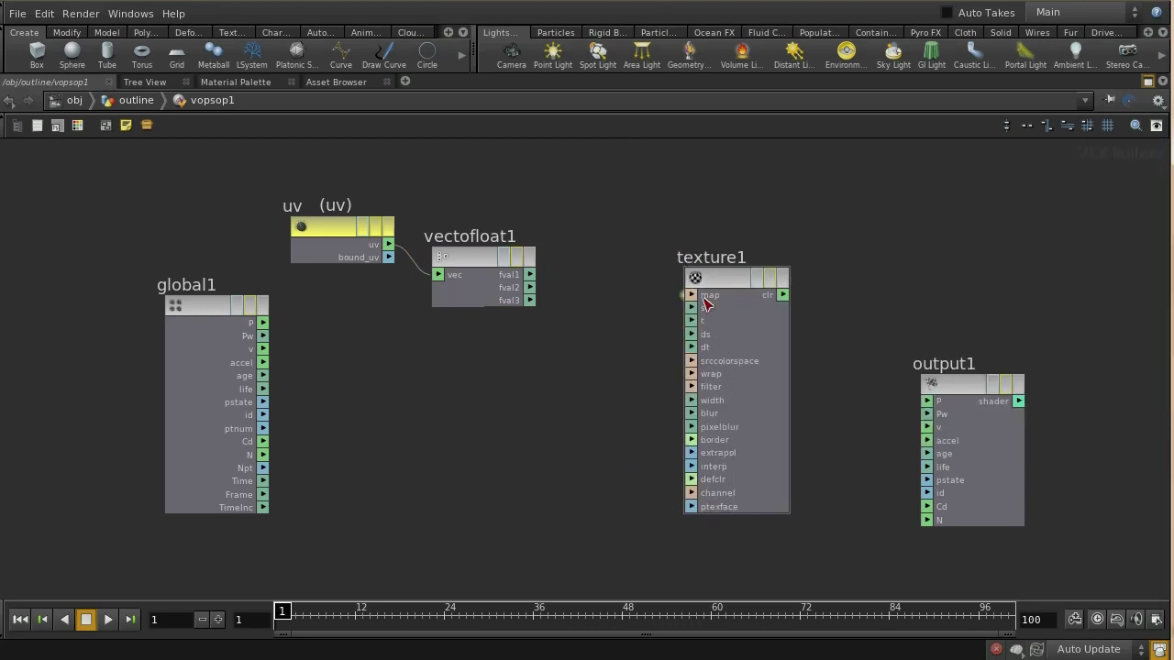
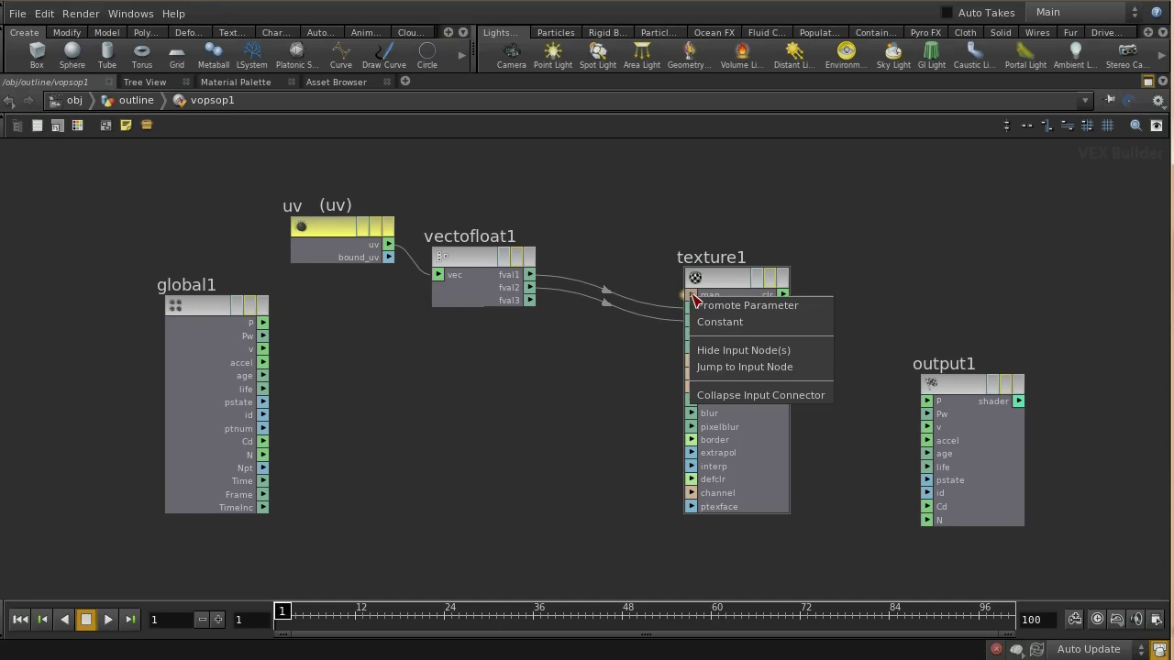
# - Promote the Texture node's map and width inputs to parameters
pyautogui.click(698, 307)
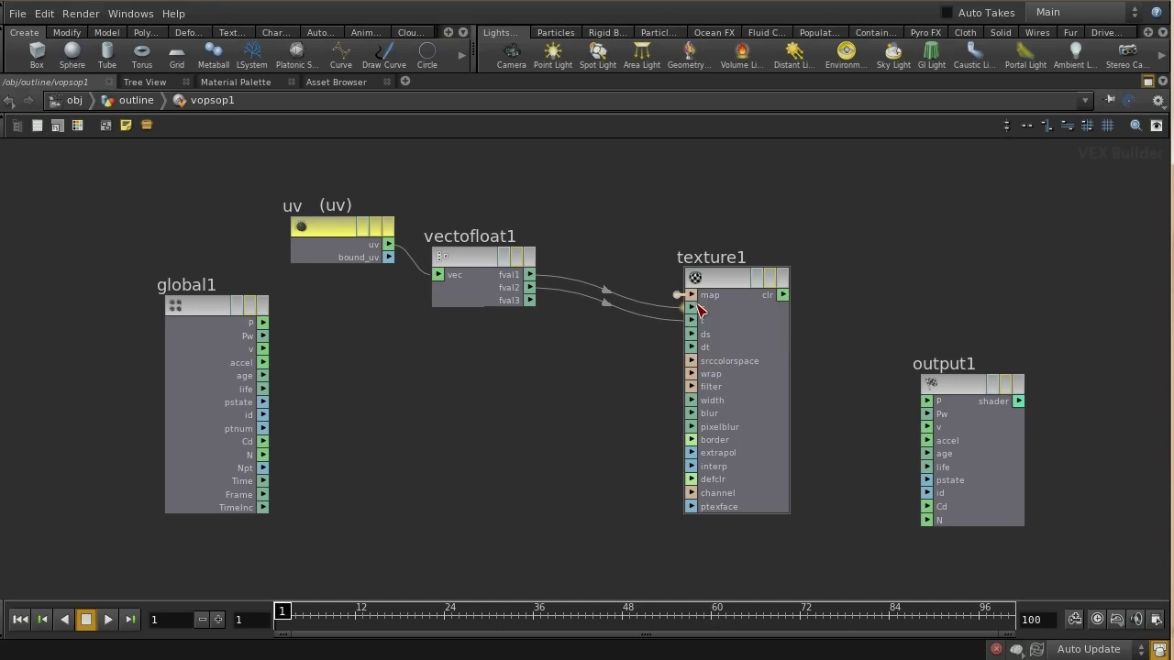
pyautogui.rightClick(697, 401)
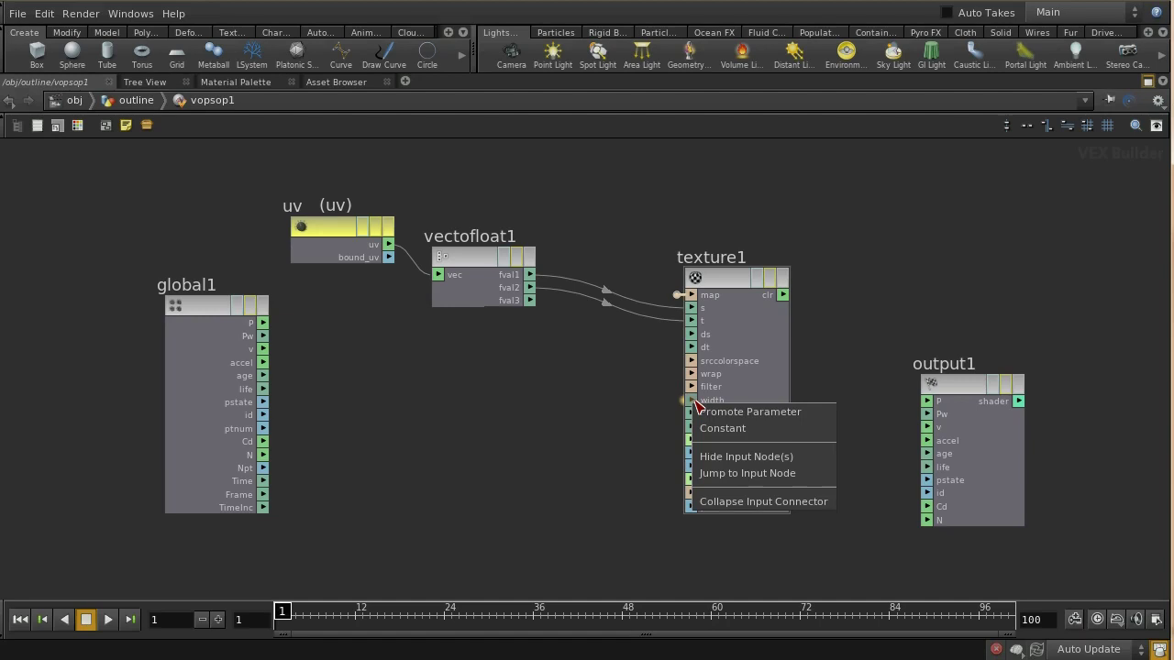
pyautogui.click(700, 412)
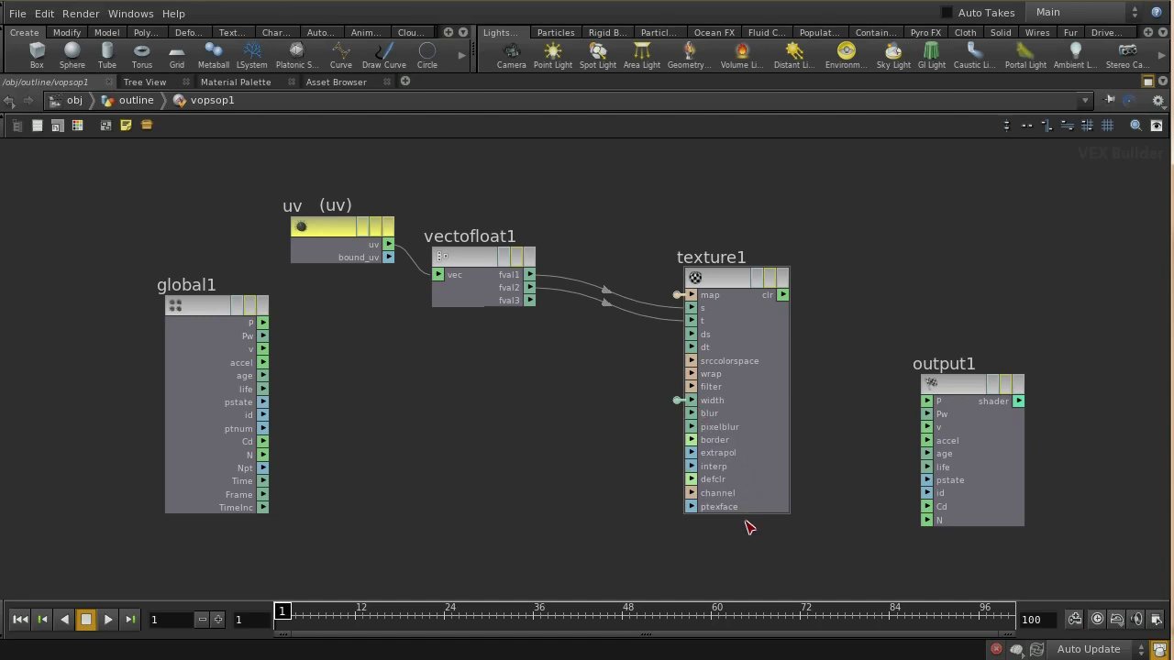
# - Check the output node's info and move the node farther away from the Texture node
pyautogui.moveTo(846, 365); pyautogui.dragTo(706, 390, button='middle')
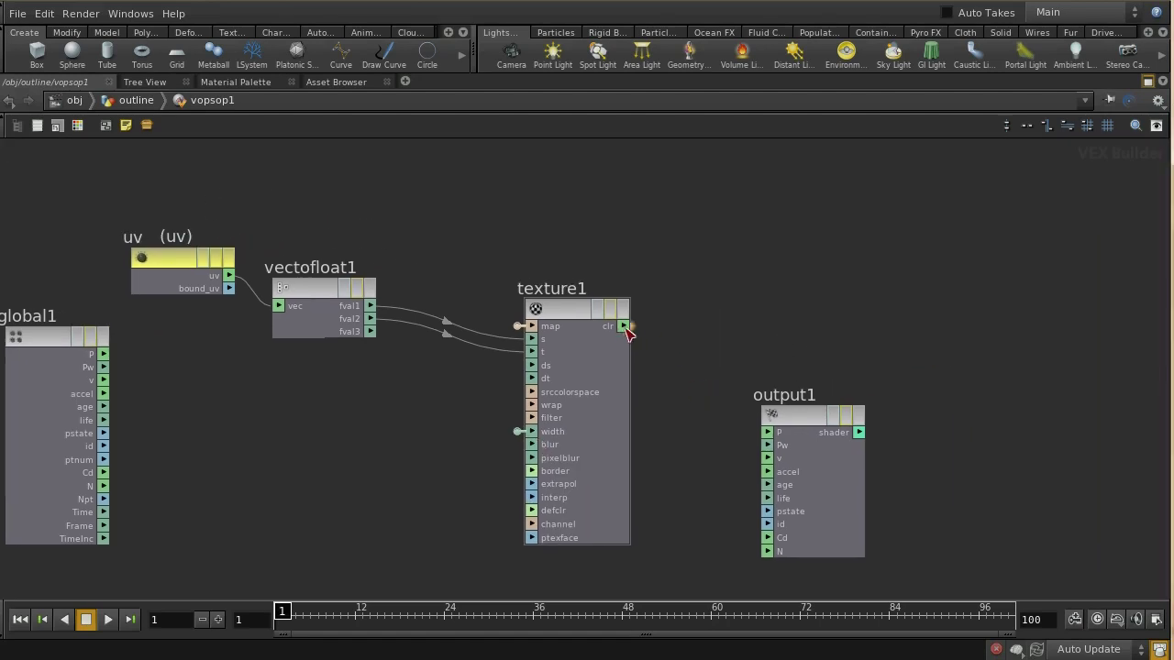
pyautogui.middleClick(792, 420)
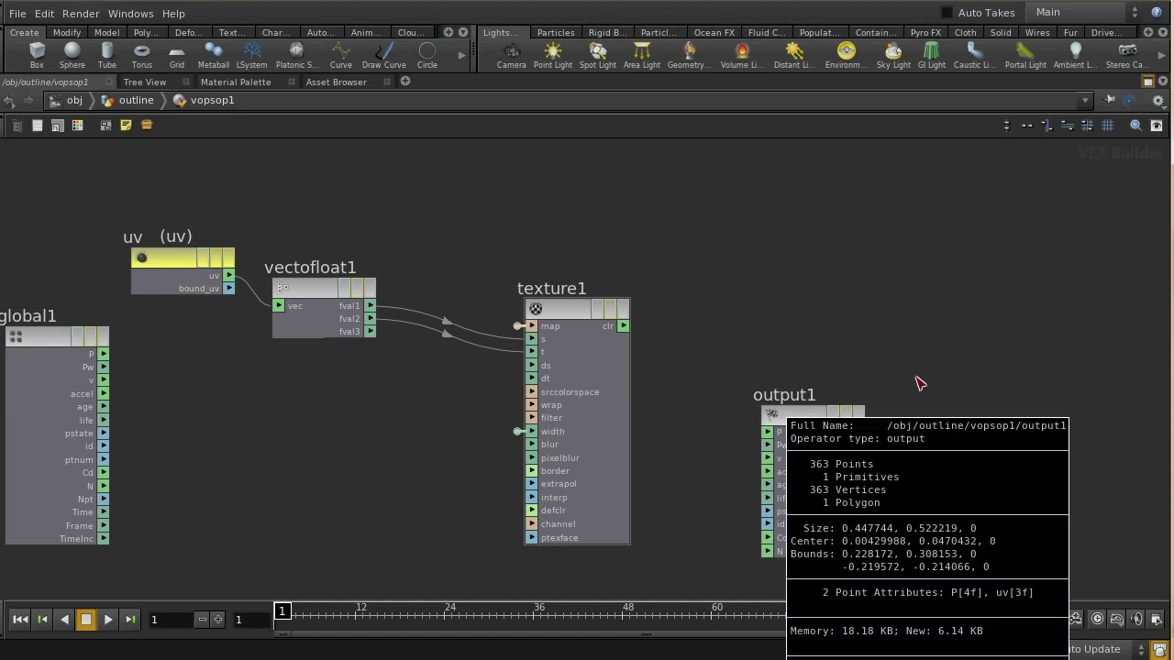
pyautogui.moveTo(811, 417); pyautogui.dragTo(1091, 365)
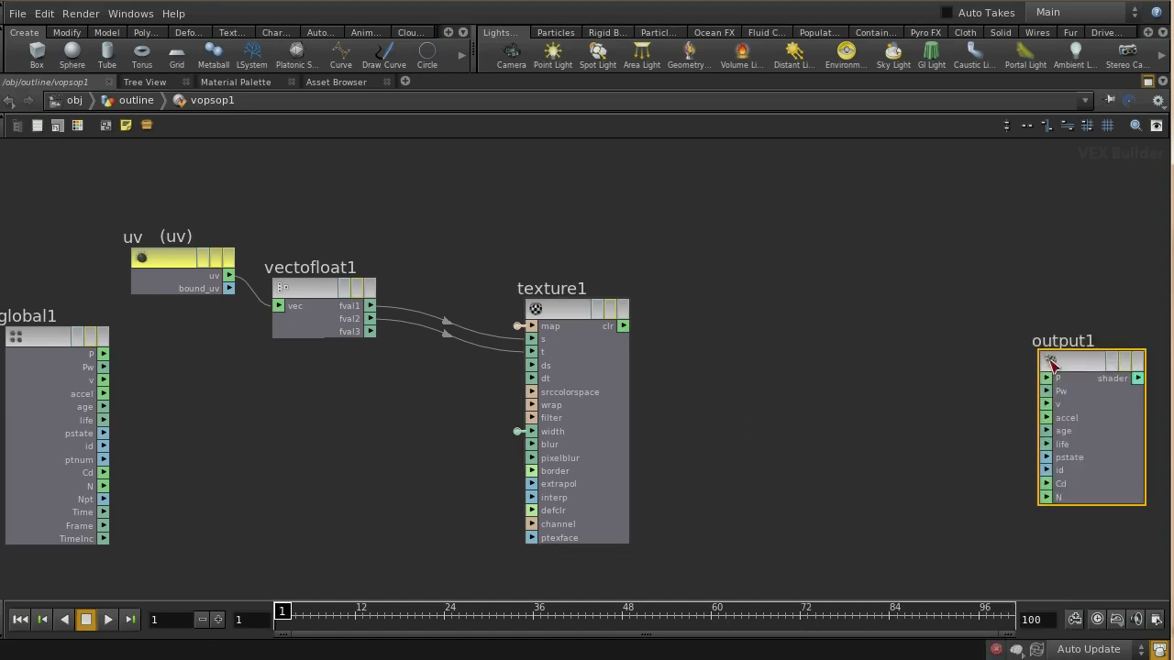
# - Return to the object level in the normal pane layout and examine the silhouette in the viewport from several angles
pyautogui.click(81, 100)
pyautogui.click(1129, 100)
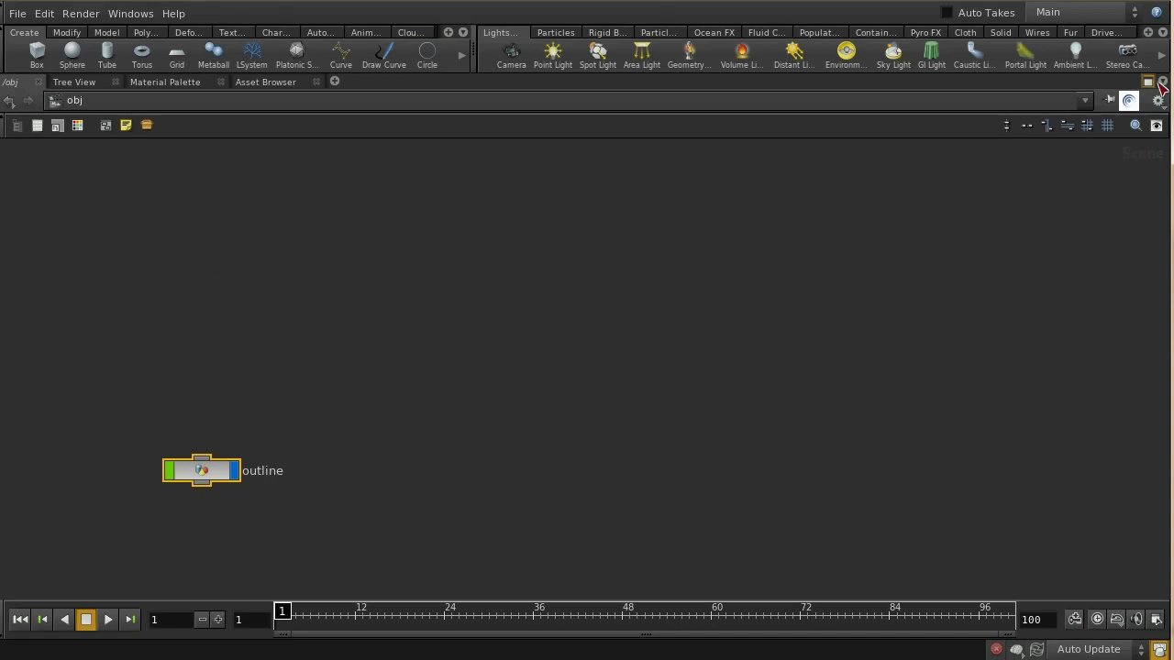
pyautogui.click(1147, 83)
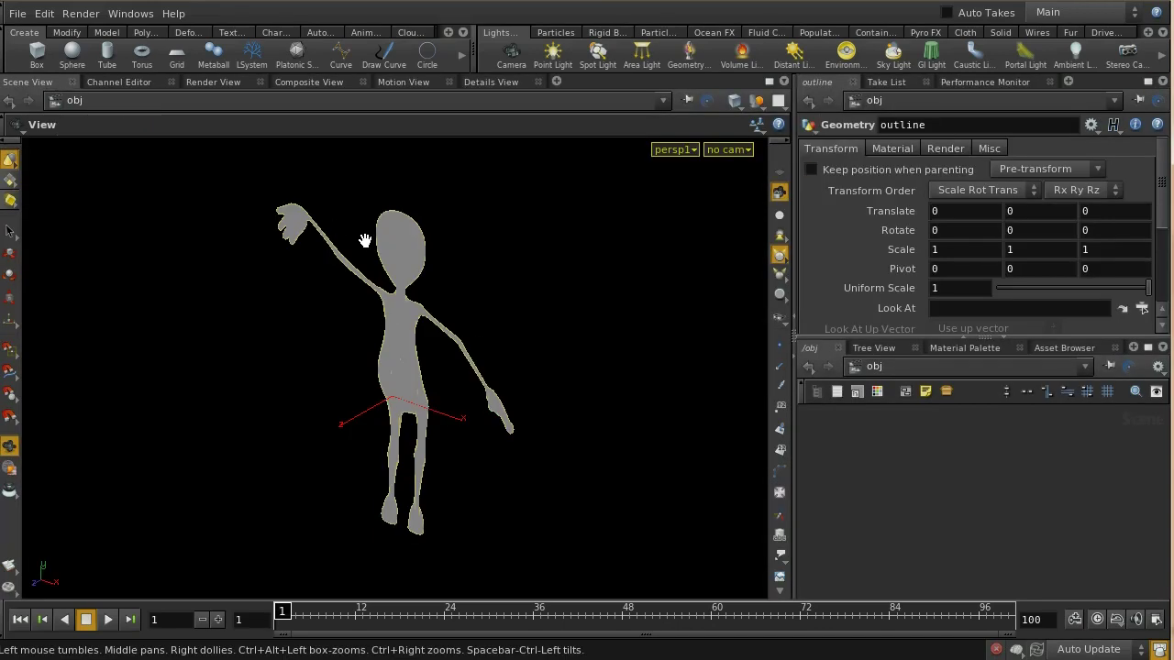
pyautogui.moveTo(500, 496); pyautogui.dragTo(509, 359)
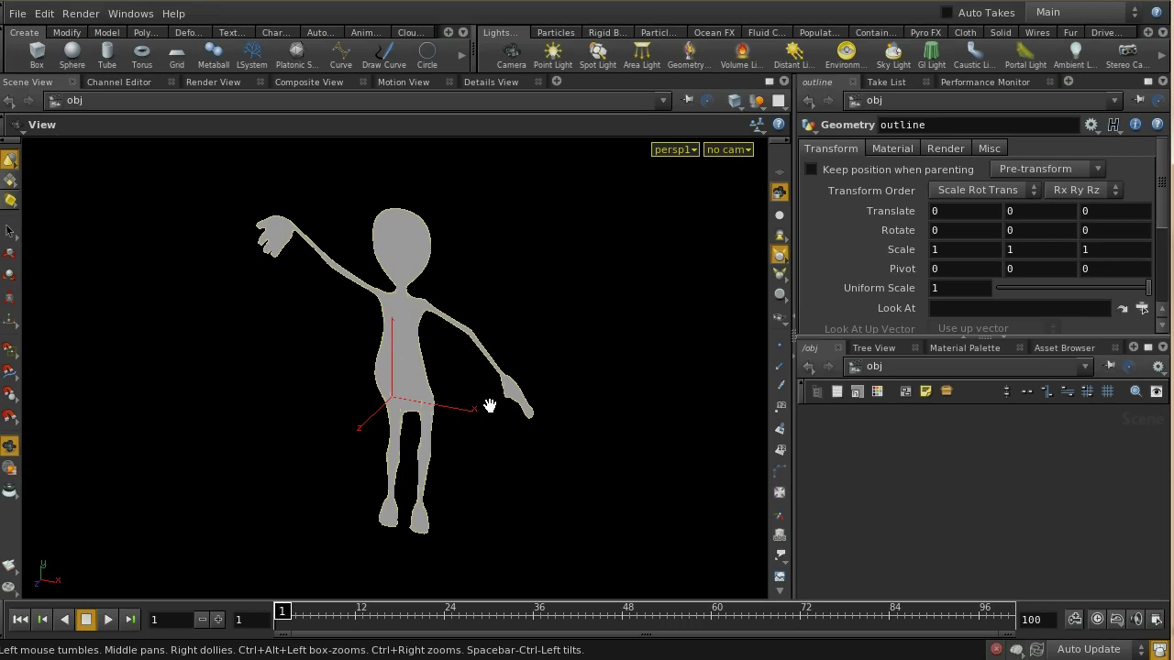
pyautogui.moveTo(489, 406); pyautogui.dragTo(490, 373)
pyautogui.moveTo(592, 343)
pyautogui.mouseDown()
pyautogui.moveTo(540, 401)
pyautogui.moveTo(474, 420)
pyautogui.moveTo(606, 293)
pyautogui.moveTo(563, 396)
pyautogui.mouseUp()
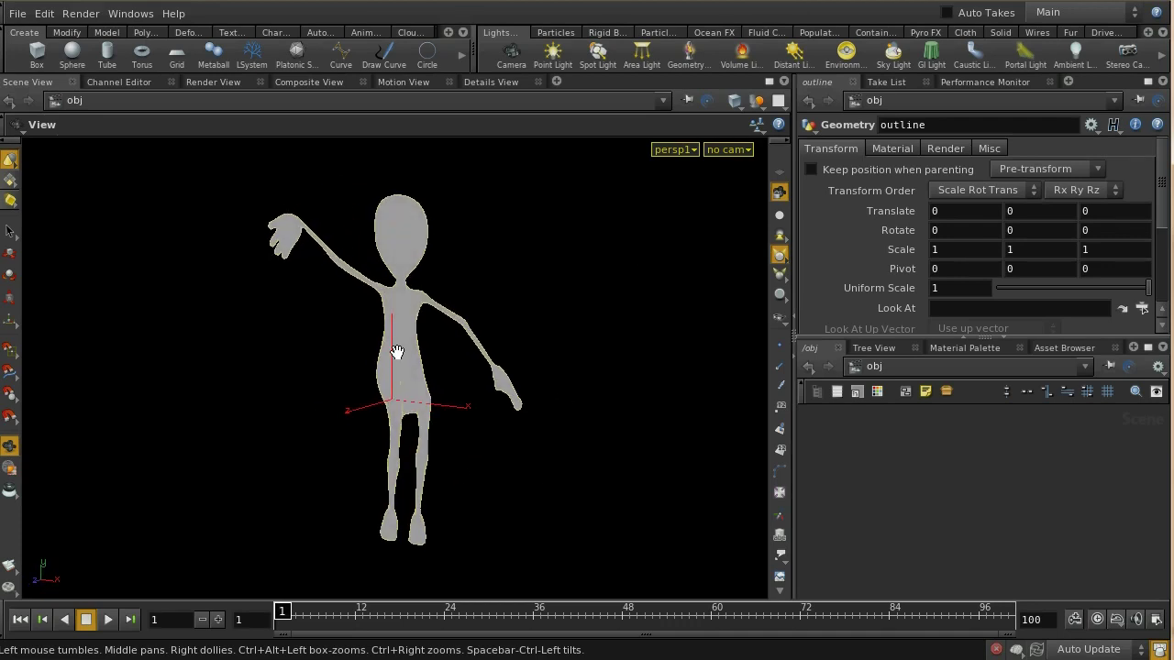
# - Enter the outline object and undo the accidental disconnection of the trace from the VOP SOP
pyautogui.click(884, 370)
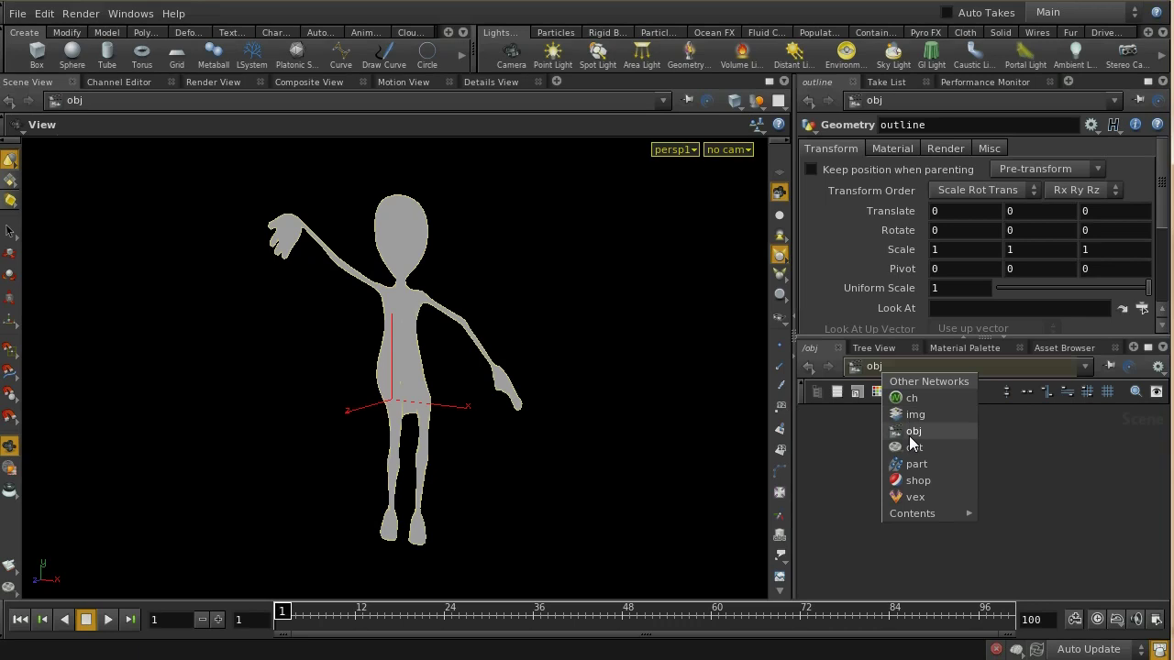
pyautogui.click(912, 432)
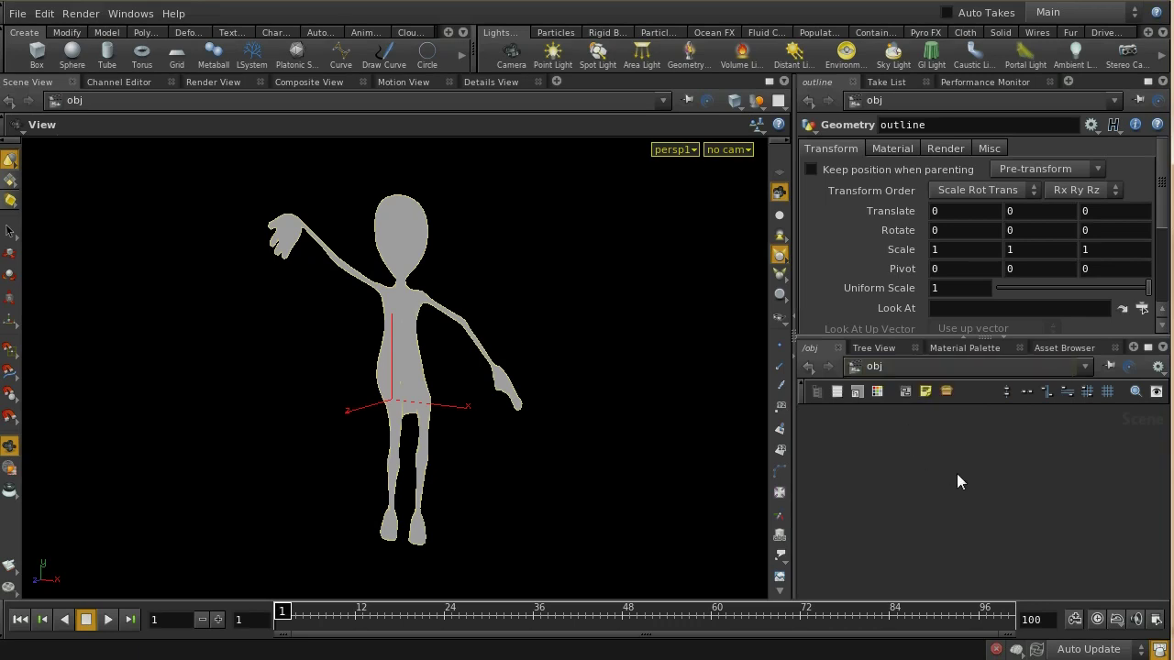
pyautogui.doubleClick(958, 504)
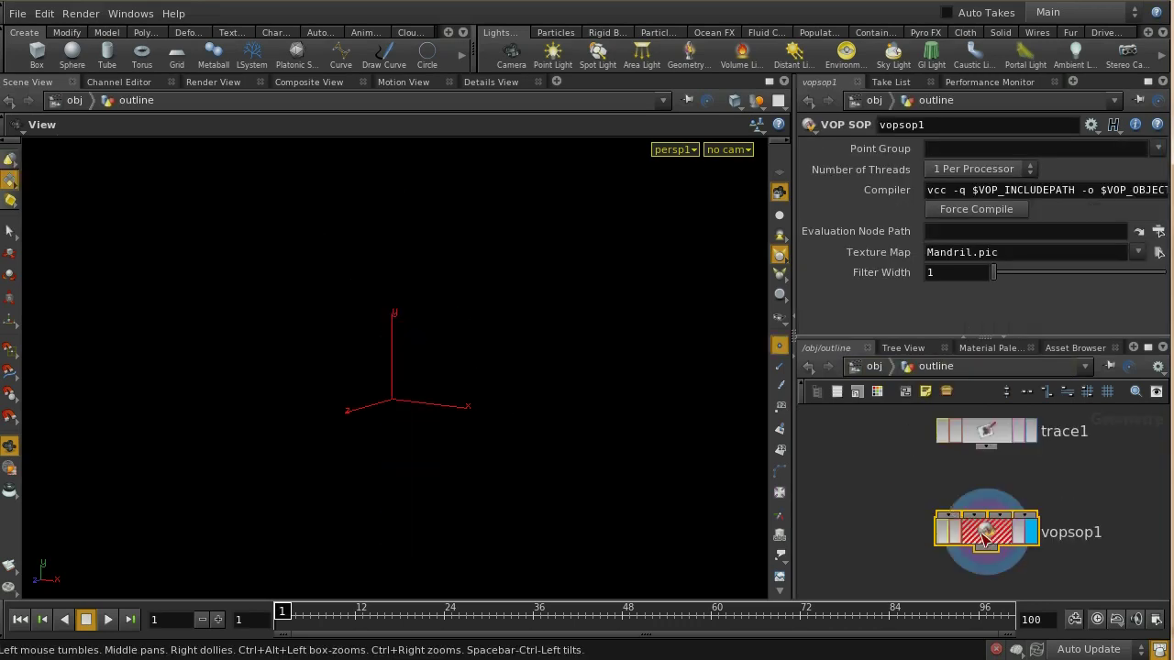
pyautogui.doubleClick(984, 537)
pyautogui.hotkey('ctrl', 'z')
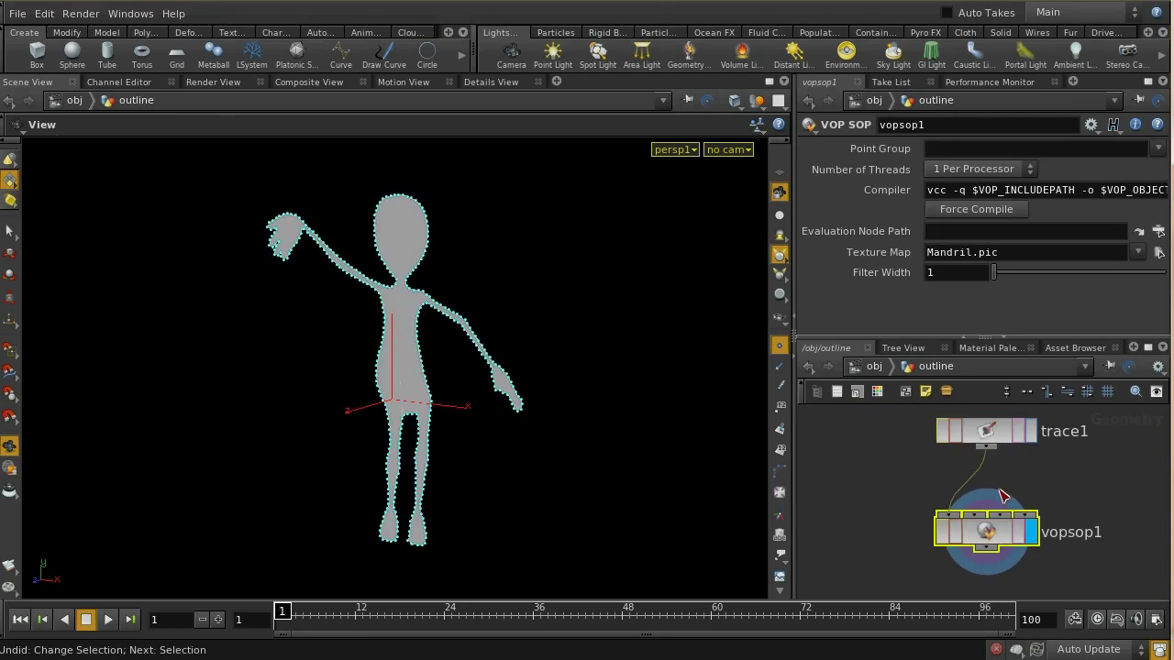
# - Reopen the VOP SOP's inner network in a maximized network view
pyautogui.doubleClick(998, 532)
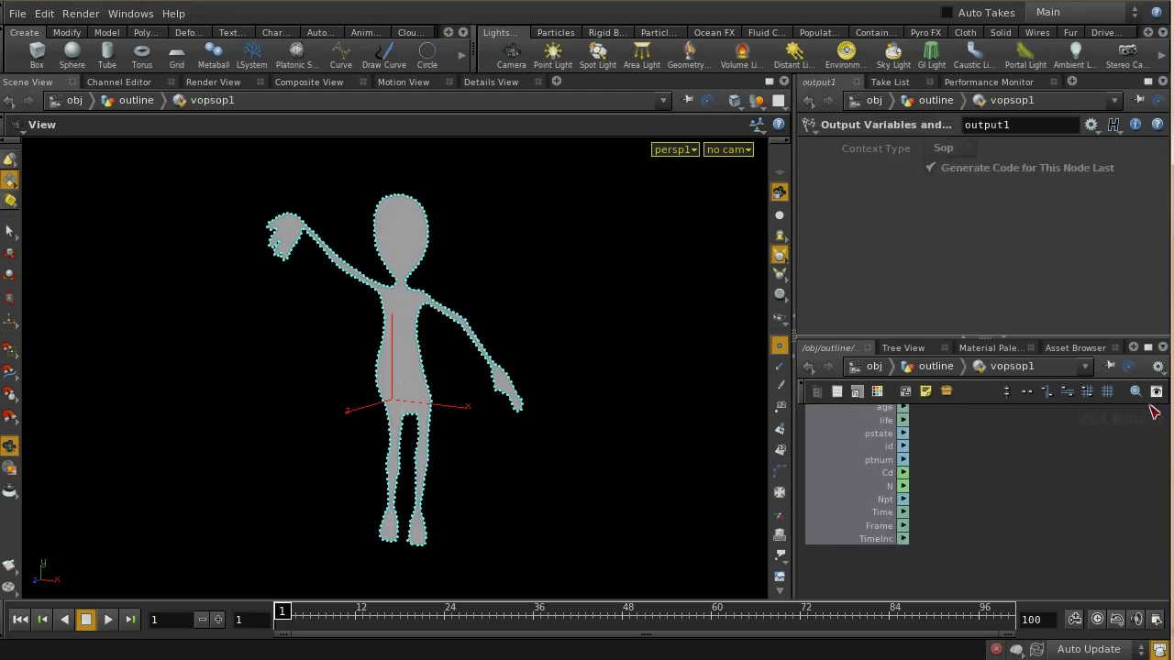
pyautogui.click(1147, 348)
pyautogui.moveTo(620, 322); pyautogui.dragTo(466, 395, button='middle')
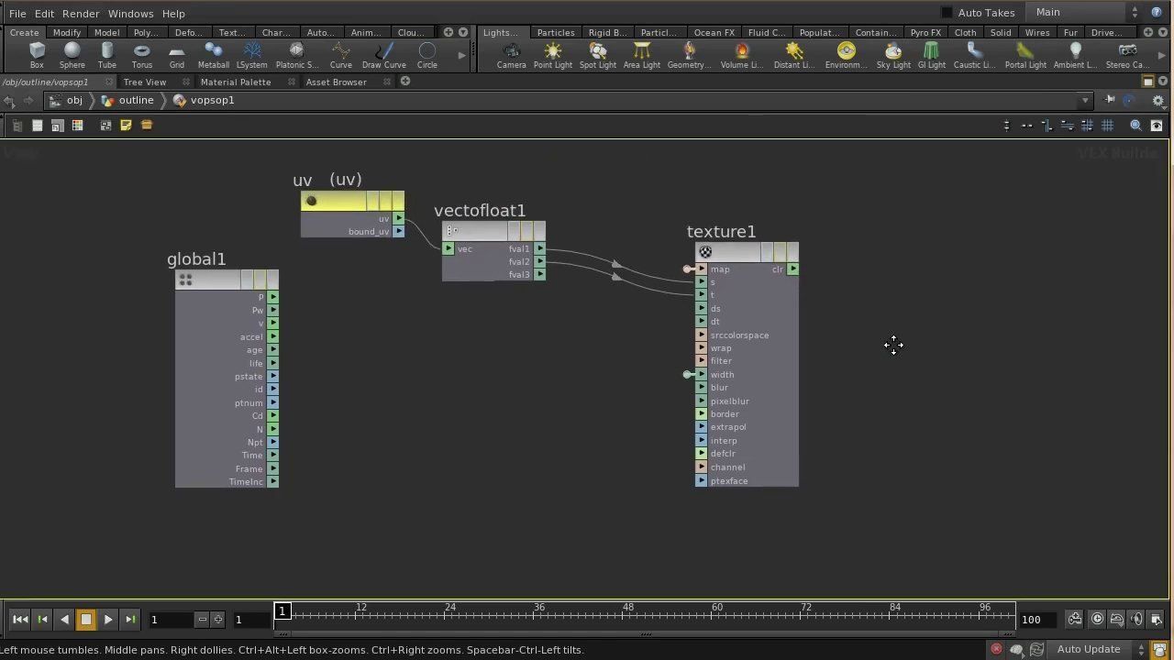
pyautogui.moveTo(820, 343); pyautogui.dragTo(724, 385, button='middle')
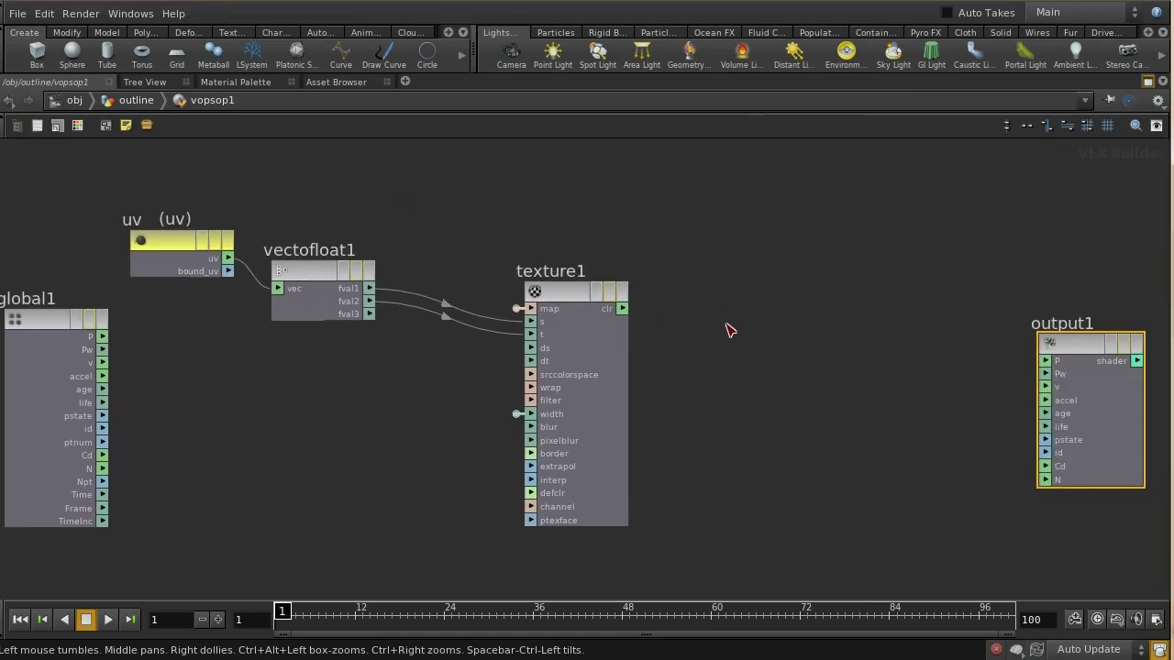
# - Add a Multiply node between the Texture and output nodes and feed the texture's clr output into its input1
pyautogui.press('Tab')
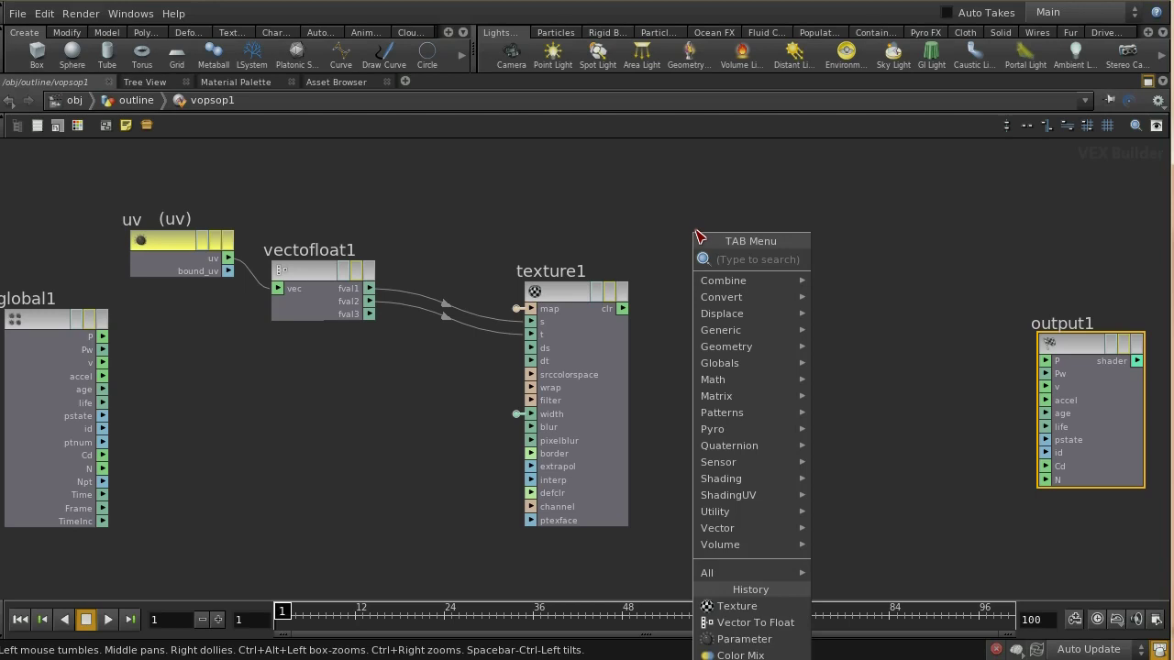
pyautogui.press('Escape')
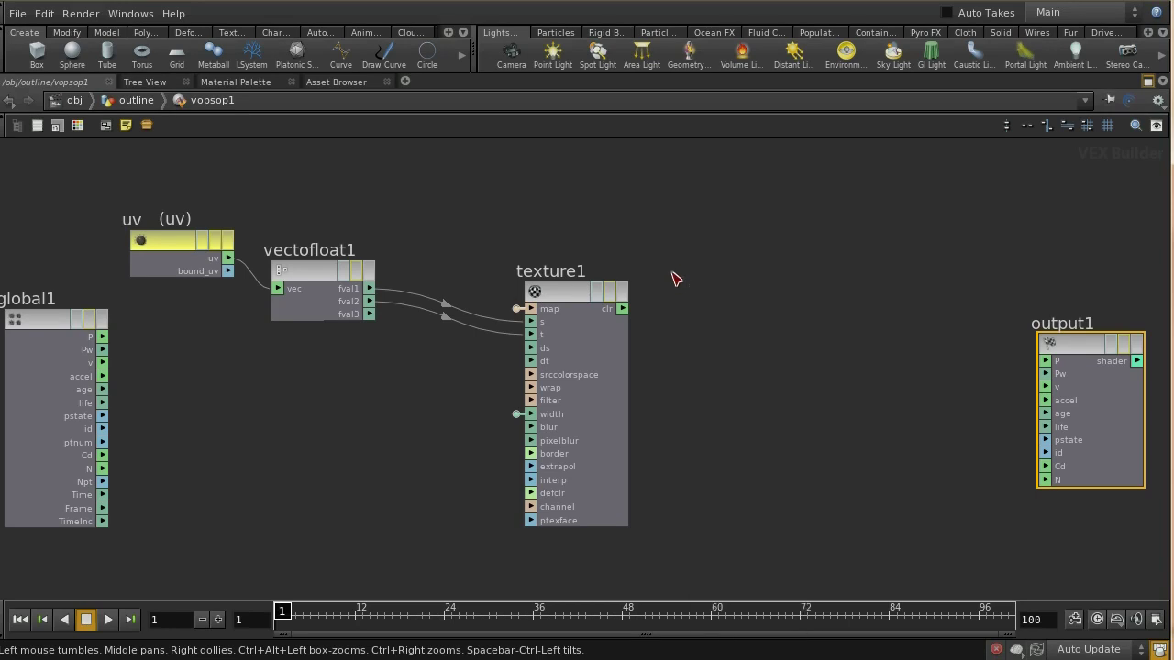
pyautogui.press('Tab')
pyautogui.write('Mul')
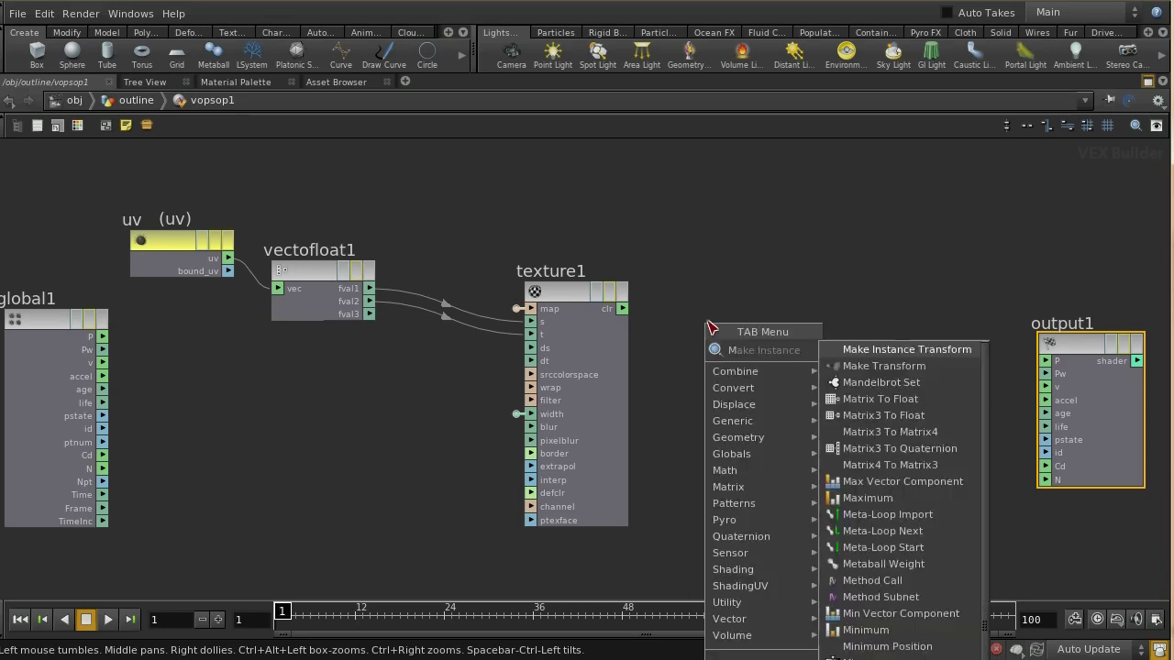
pyautogui.click(838, 357)
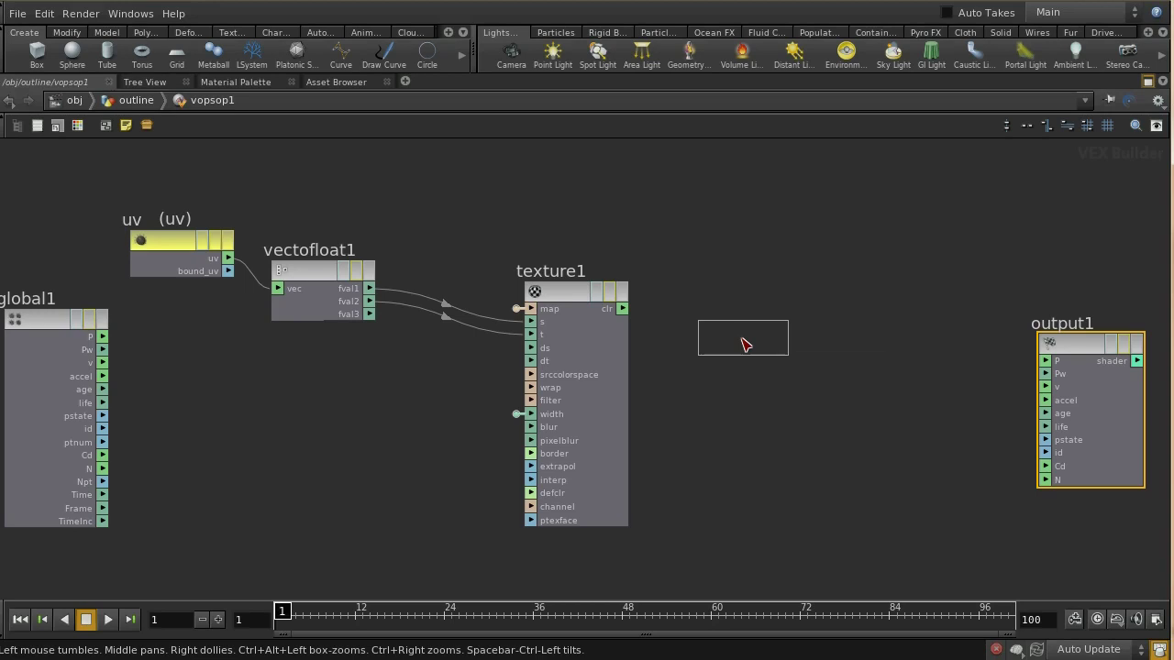
pyautogui.click(738, 332)
pyautogui.moveTo(622, 309); pyautogui.dragTo(707, 348)
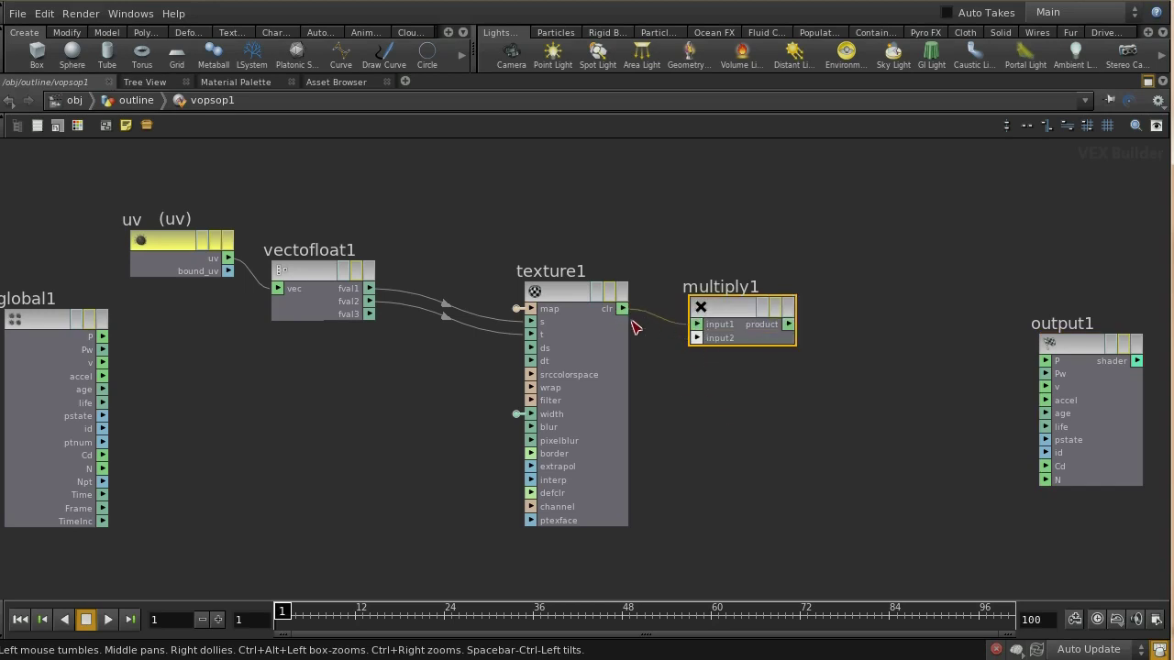
# - Promote the Multiply node's input2 to a parameter and set the parameter's type to 3 Floats (vector)
pyautogui.rightClick(697, 340)
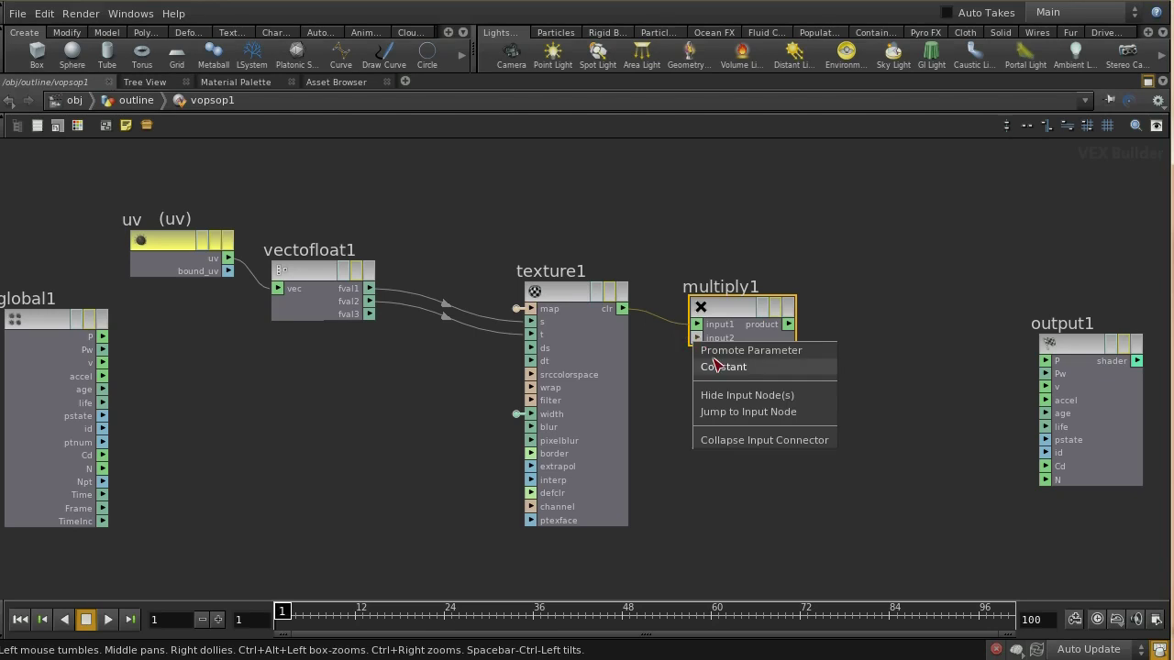
pyautogui.click(716, 366)
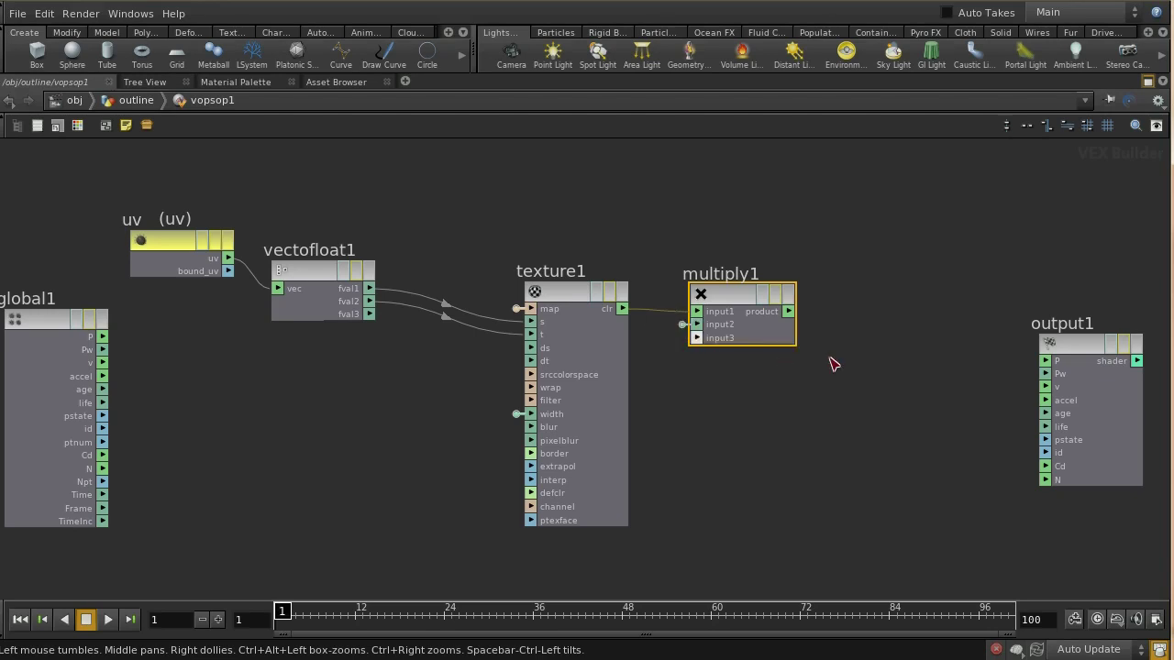
pyautogui.press('p')
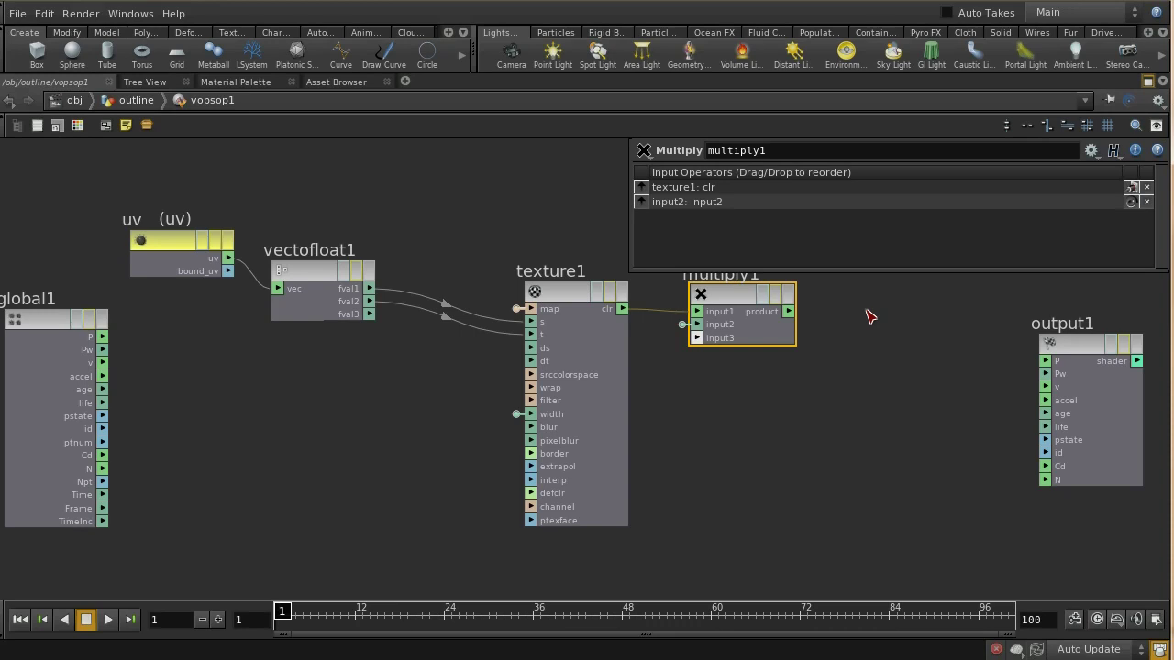
pyautogui.press('p')
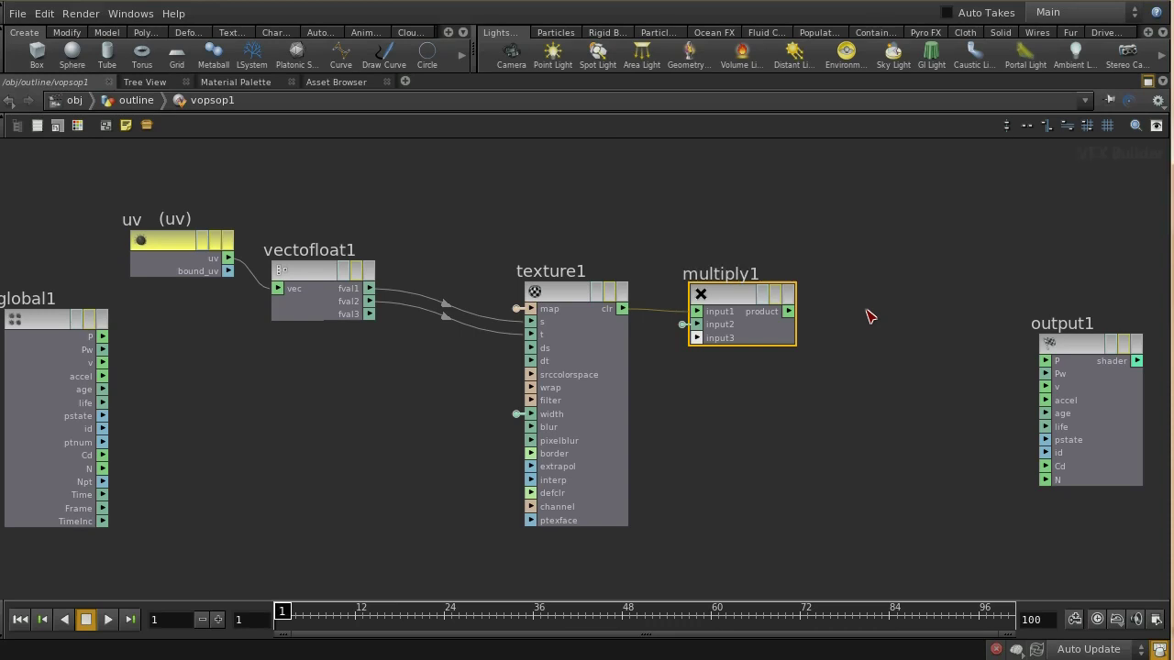
pyautogui.press('p')
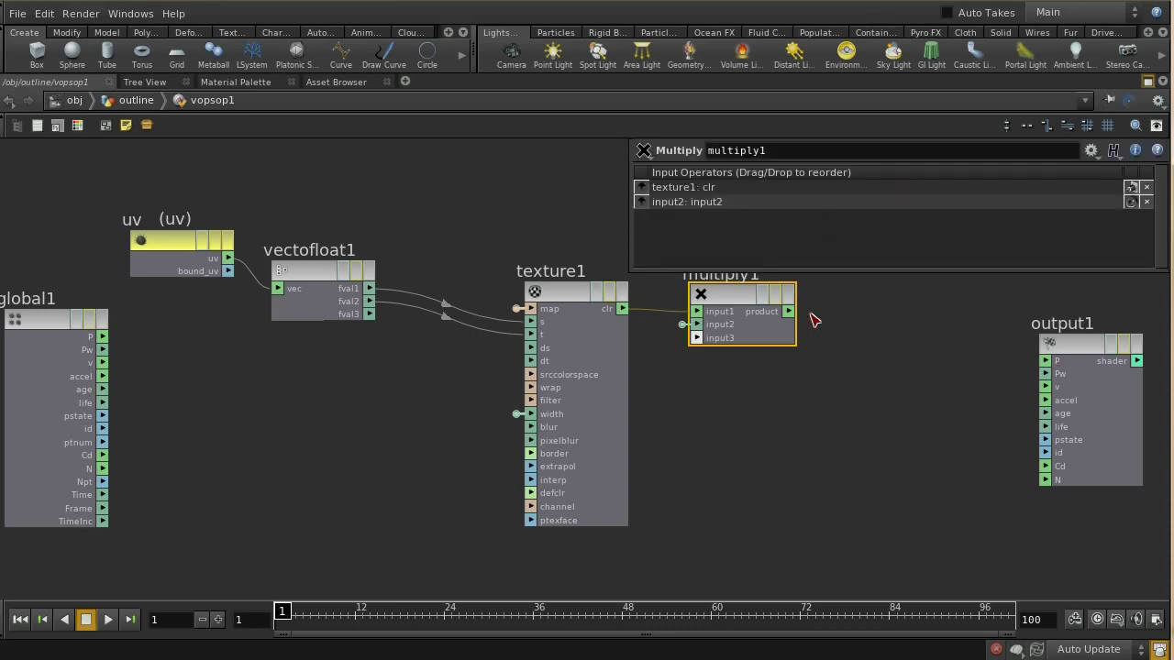
pyautogui.middleClick(683, 326)
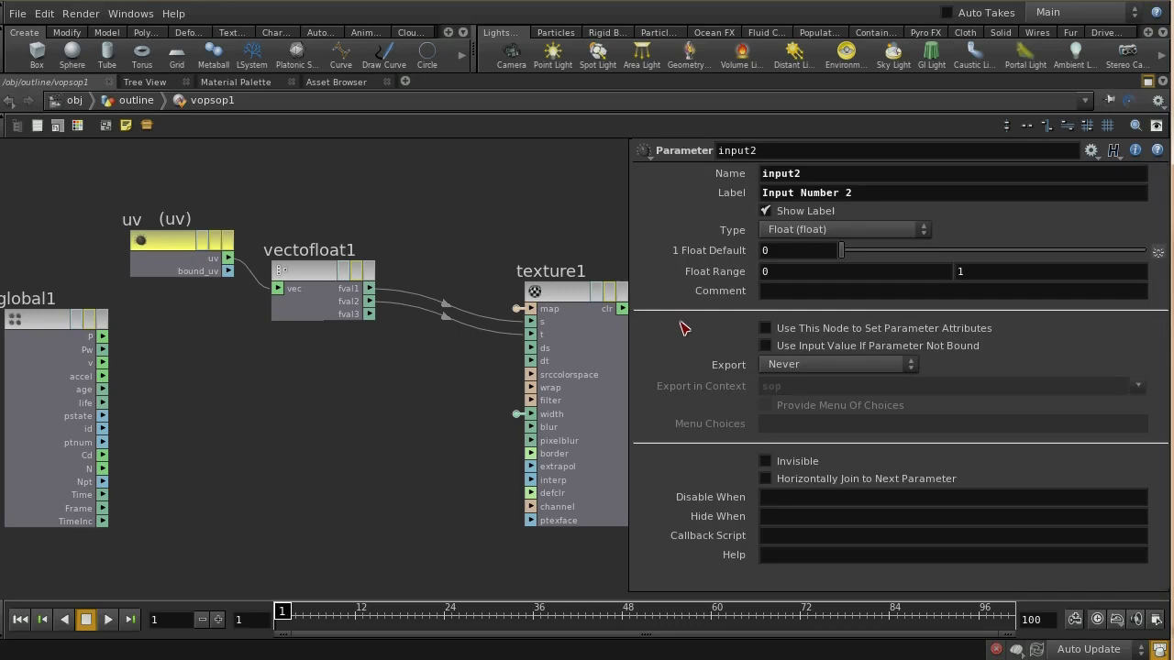
pyautogui.moveTo(574, 232); pyautogui.dragTo(273, 257, button='middle')
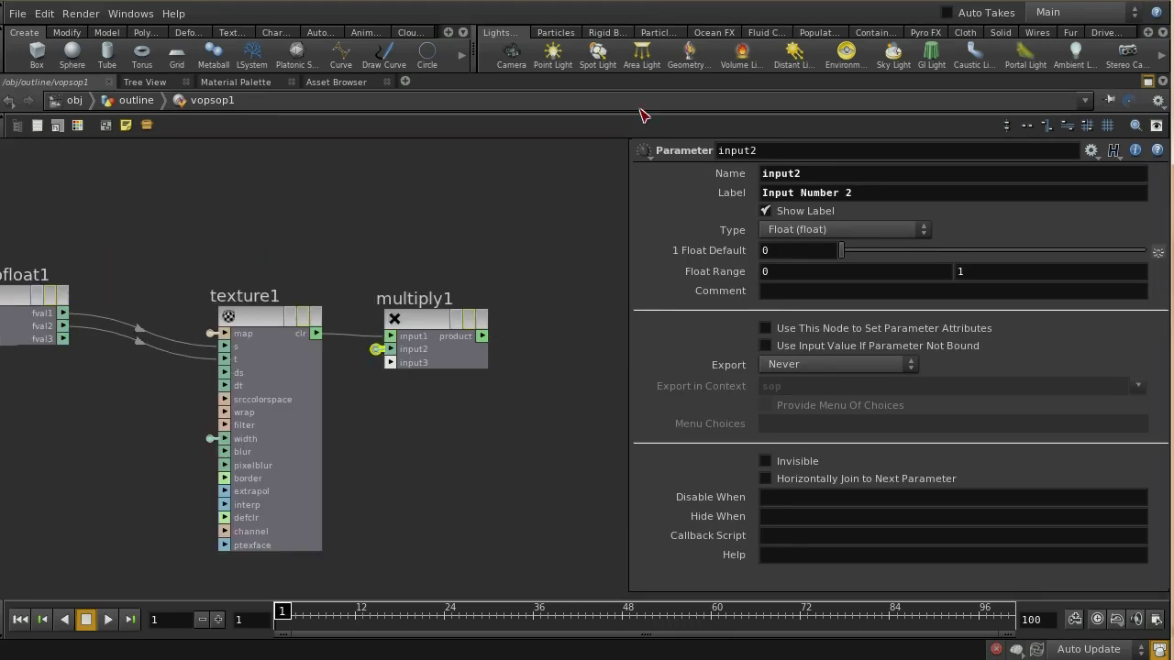
pyautogui.click(844, 230)
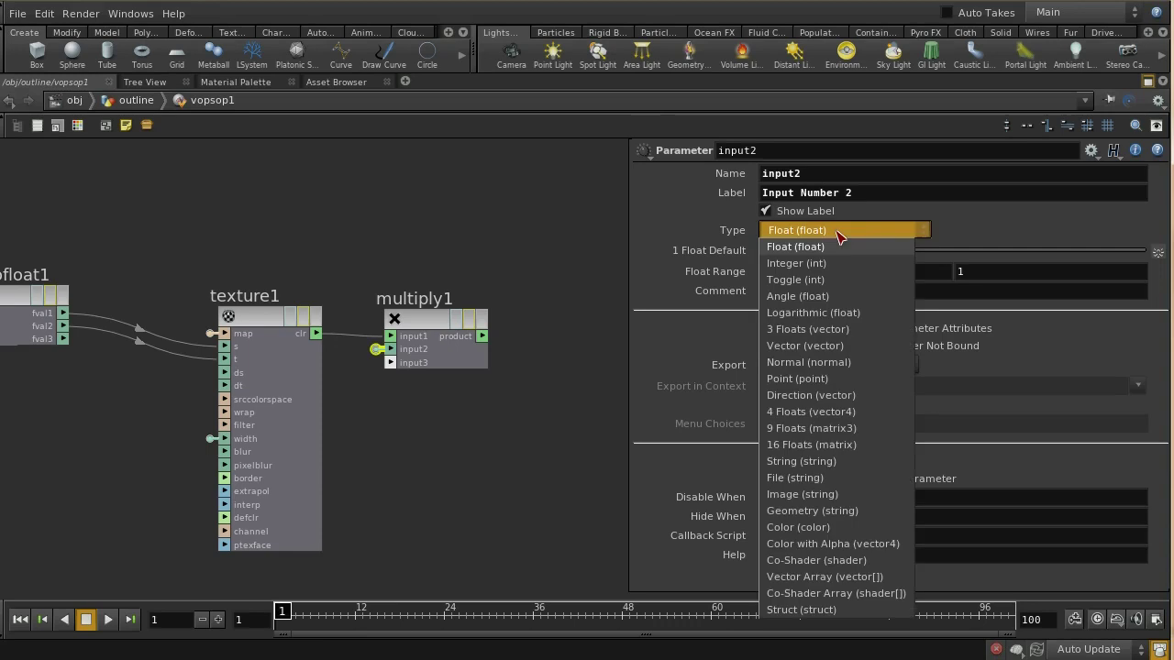
pyautogui.click(834, 329)
# - Name the promoted parameter and its node vector_scale, and label it Vector Scale
pyautogui.doubleClick(730, 149)
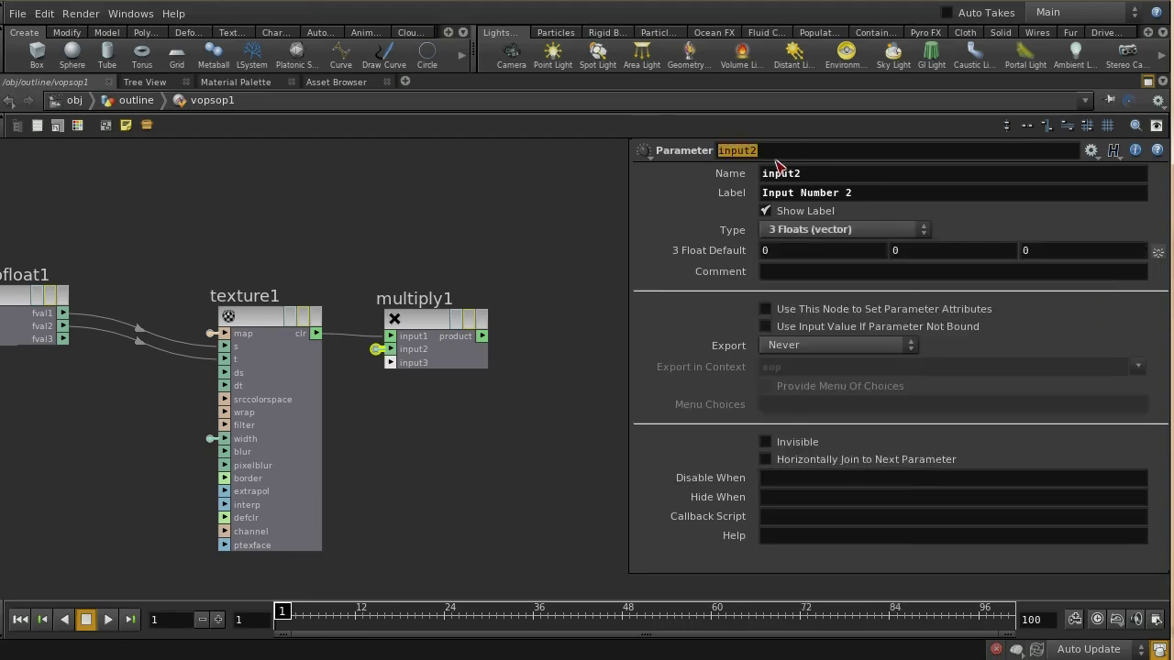
pyautogui.write('vector_scale')
pyautogui.press('Tab')
pyautogui.write('vector')
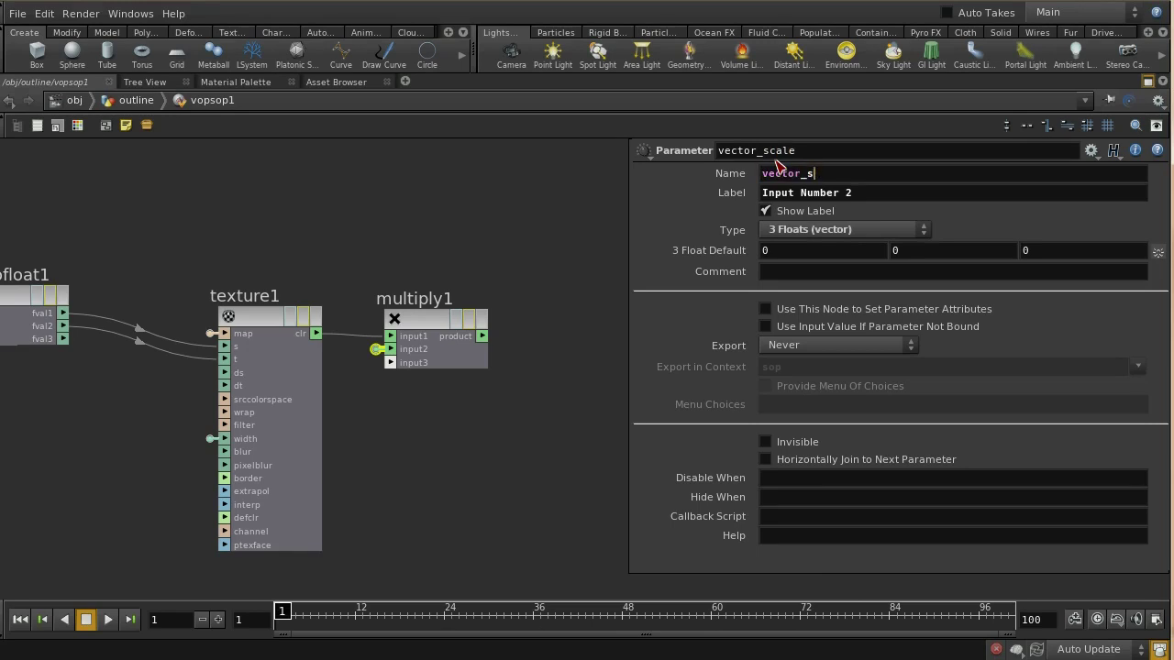
pyautogui.write('_scale')
pyautogui.press('Tab')
pyautogui.write('V')
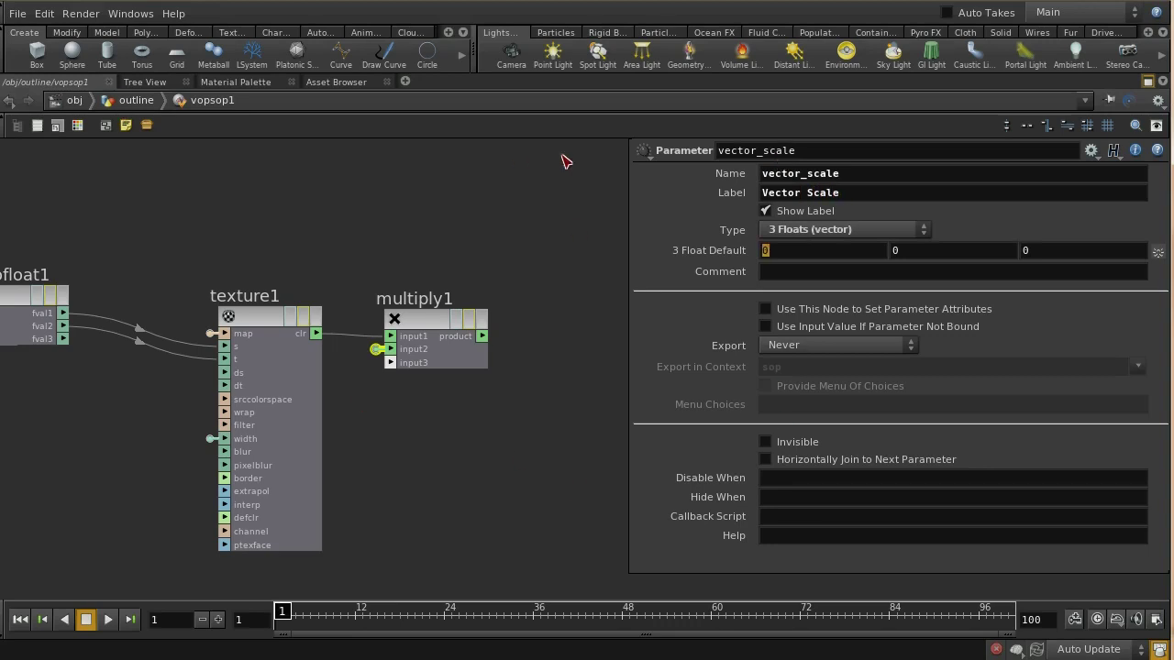
pyautogui.press('p')
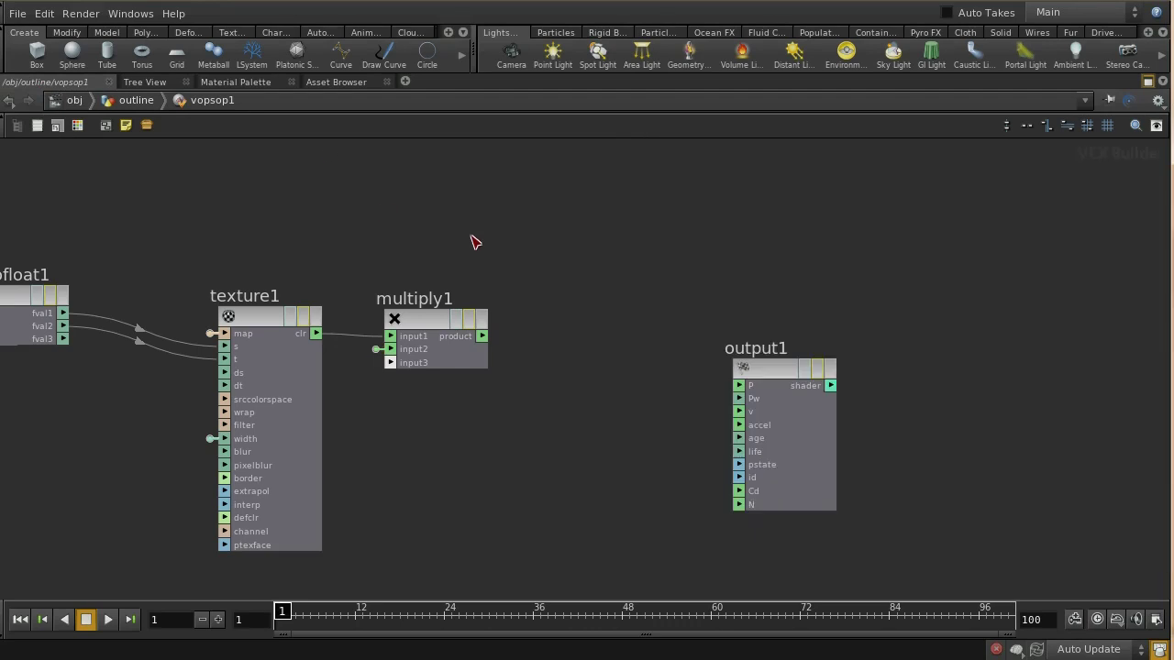
# - Restore the normal pane layout and set the first two default components of the vector_scale parameter to 1
pyautogui.click(1153, 81)
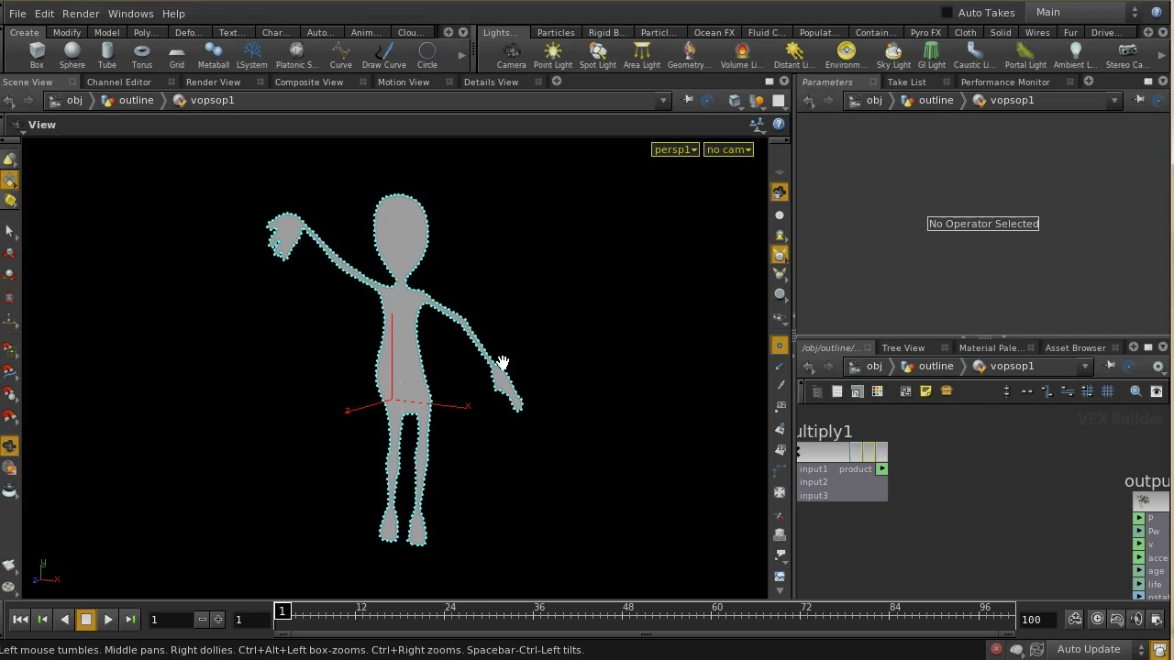
pyautogui.moveTo(942, 475); pyautogui.dragTo(1016, 478, button='middle')
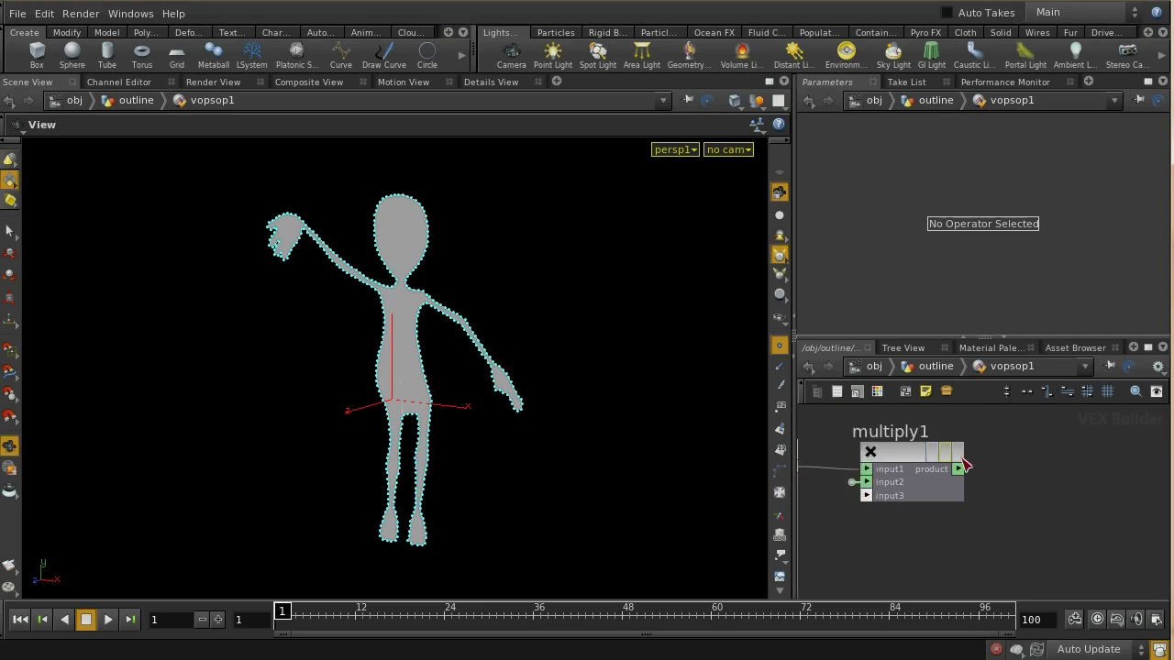
pyautogui.middleClick(856, 485)
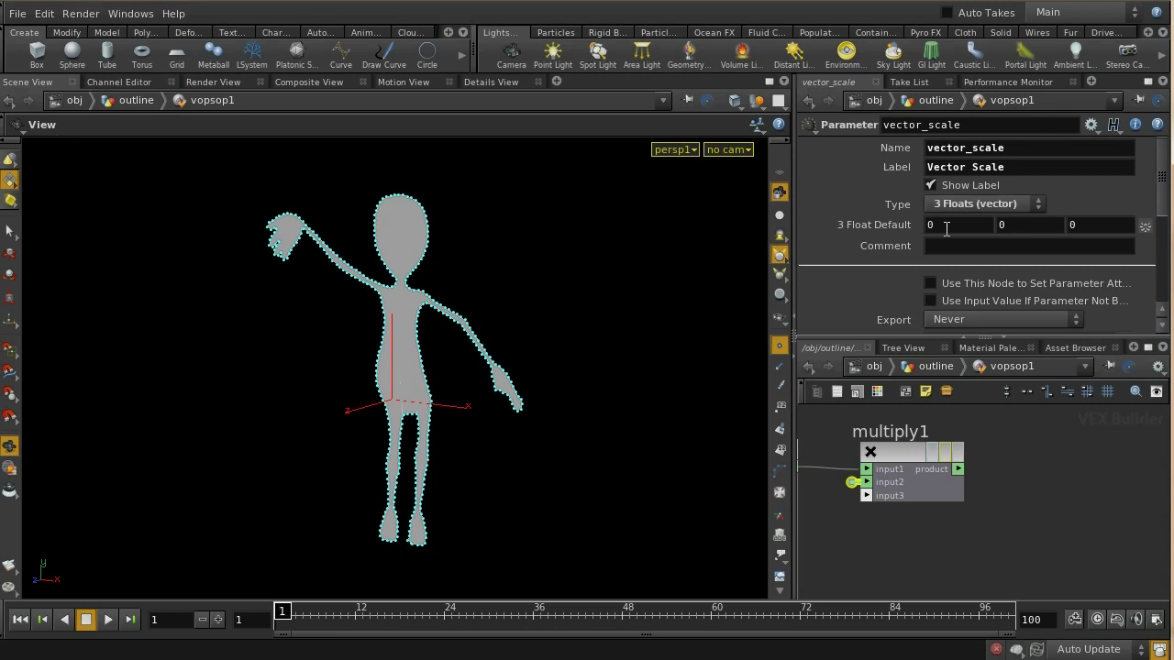
pyautogui.doubleClick(946, 230)
pyautogui.write('1')
pyautogui.click(1028, 231)
# - Promote the Multiply node's input3 to a parameter and expand it into its own node
pyautogui.rightClick(868, 500)
pyautogui.click(885, 509)
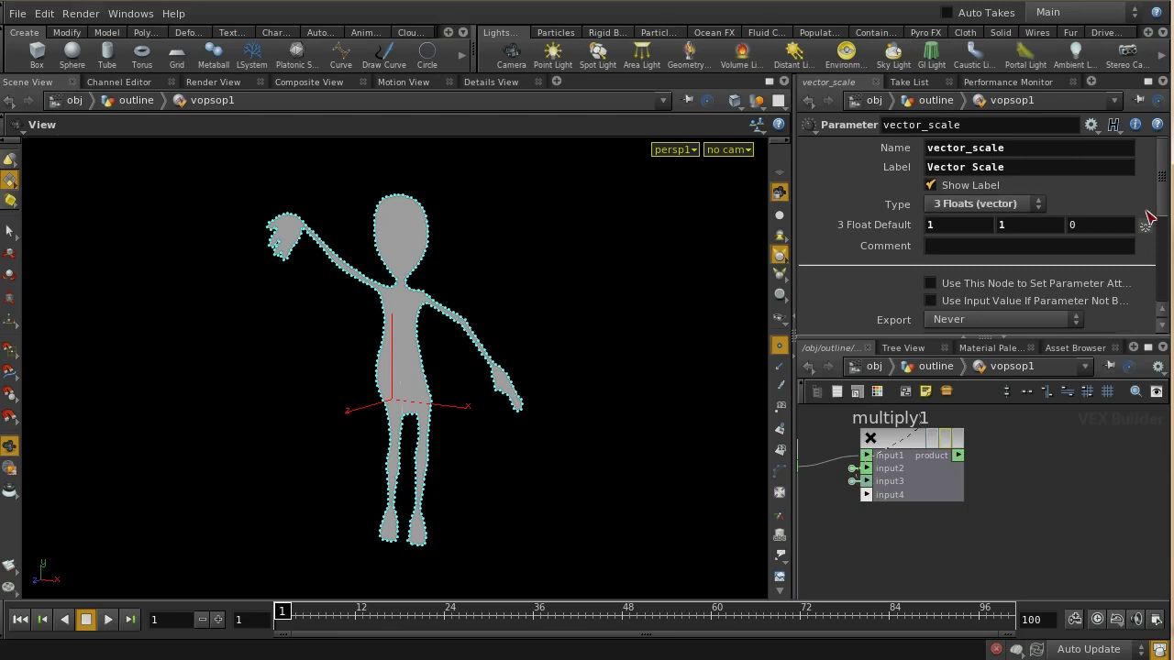
pyautogui.hotkey('ctrl', 'z')
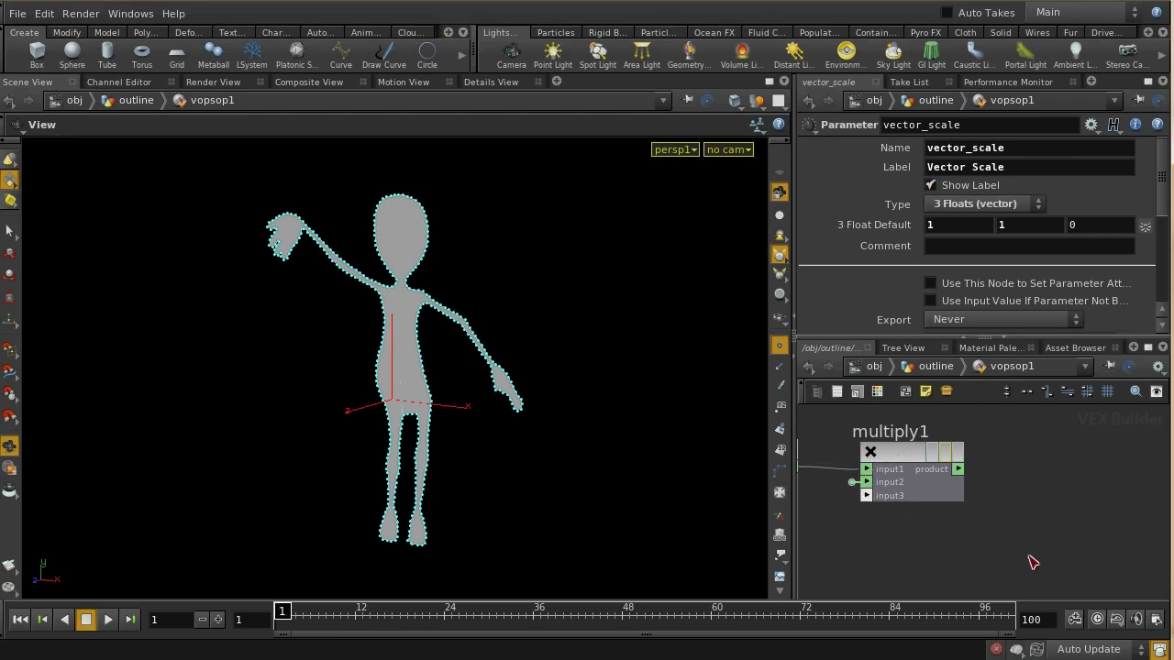
pyautogui.hotkey('ctrl', 'z')
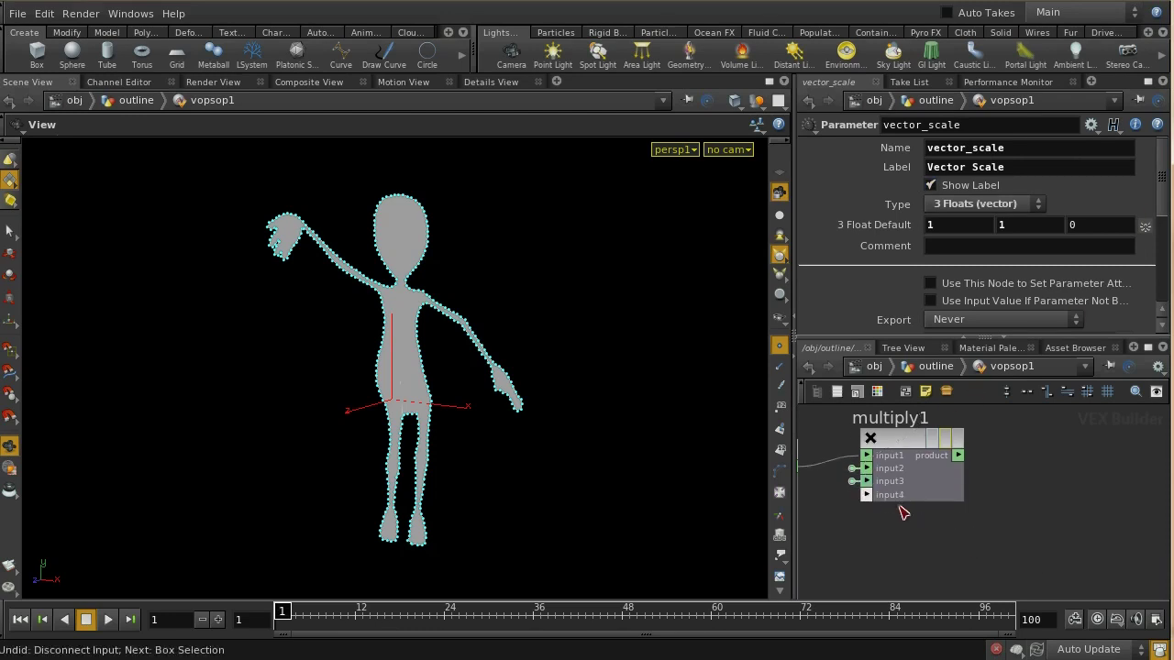
pyautogui.click(852, 482)
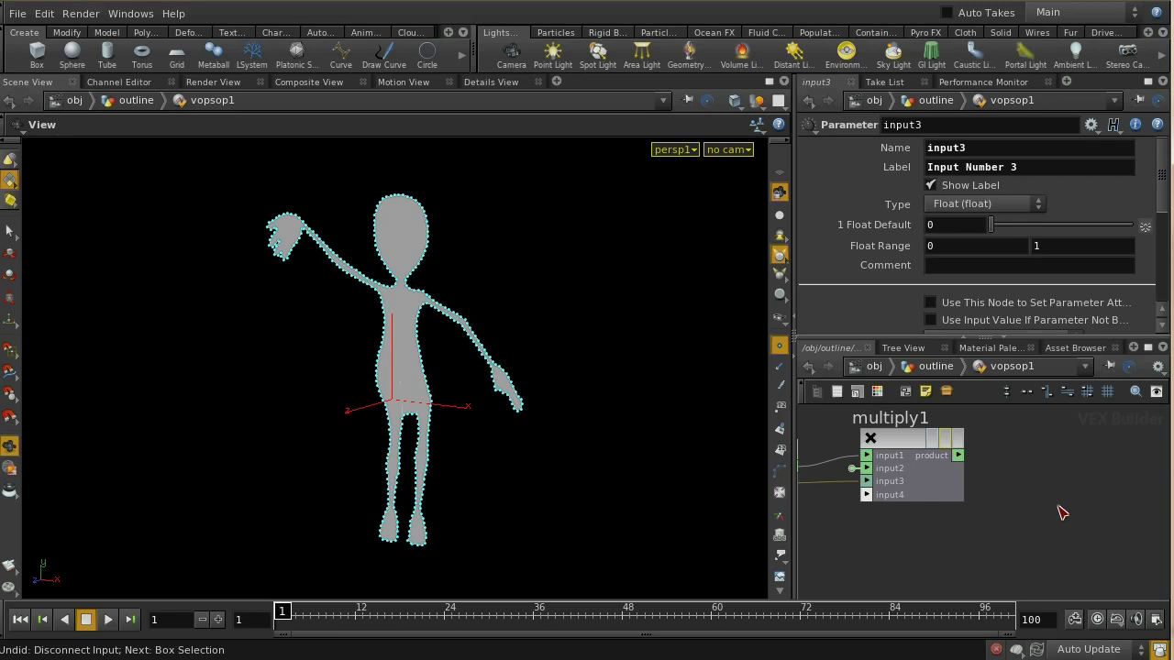
pyautogui.hotkey('ctrl', 'z')
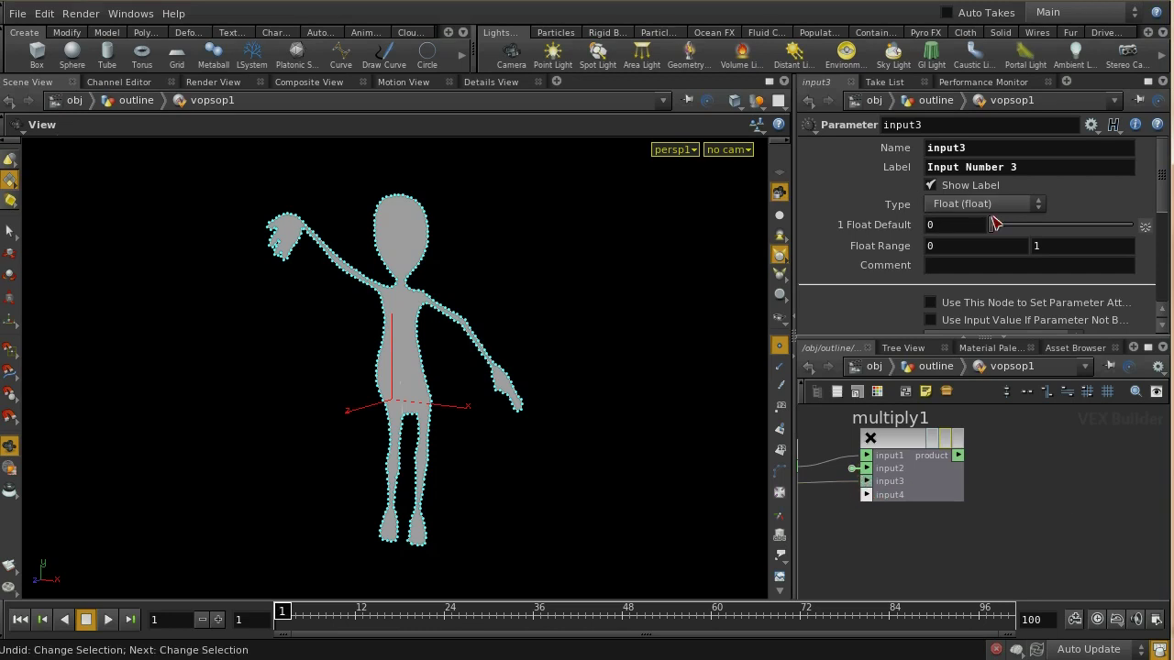
# - Name the input3 parameter and its node scale, label it Scale, and set its float default to 1
pyautogui.click(939, 131)
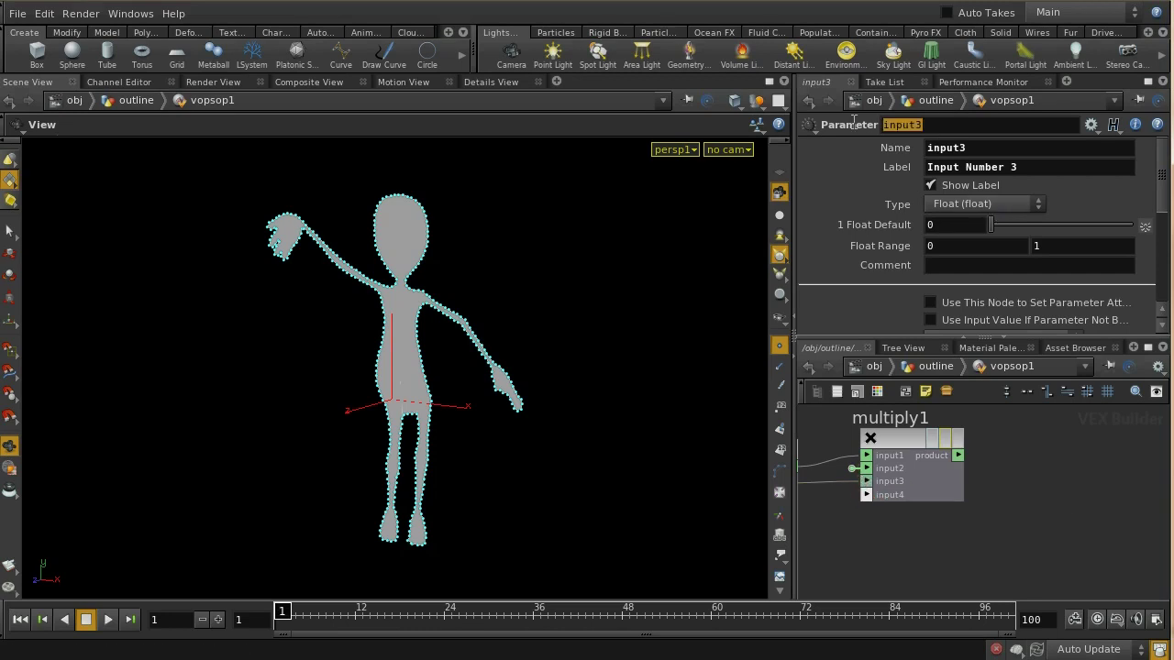
pyautogui.click(954, 127)
pyautogui.write('scale')
pyautogui.press('Tab')
pyautogui.write('scale')
pyautogui.press('Tab')
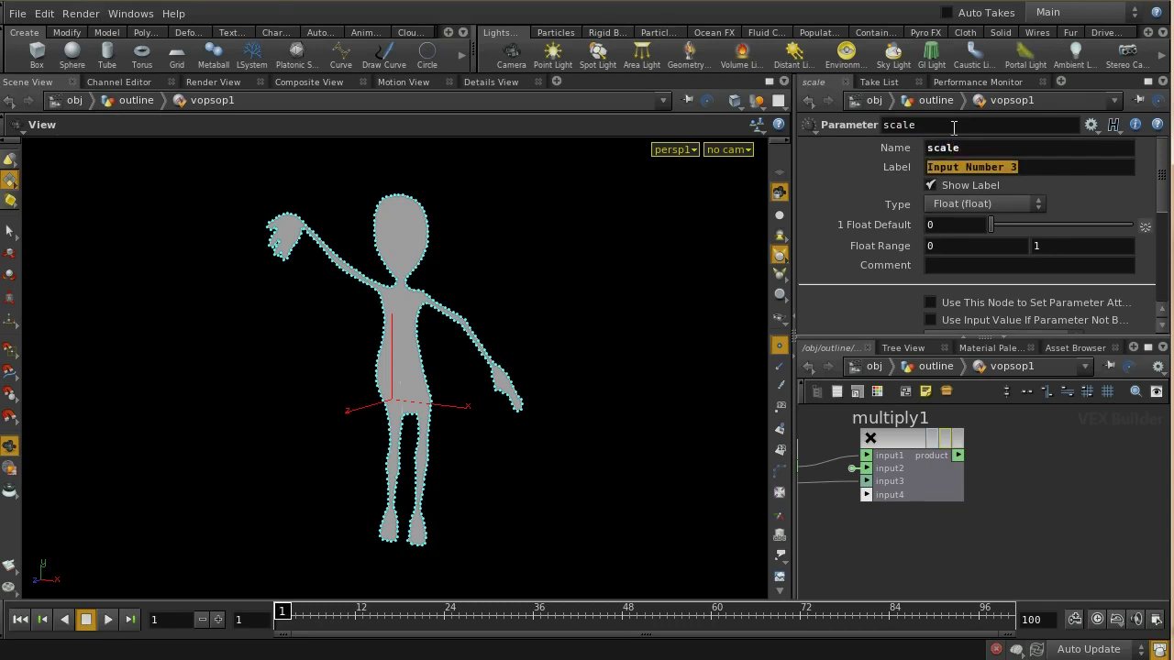
pyautogui.write('Scale')
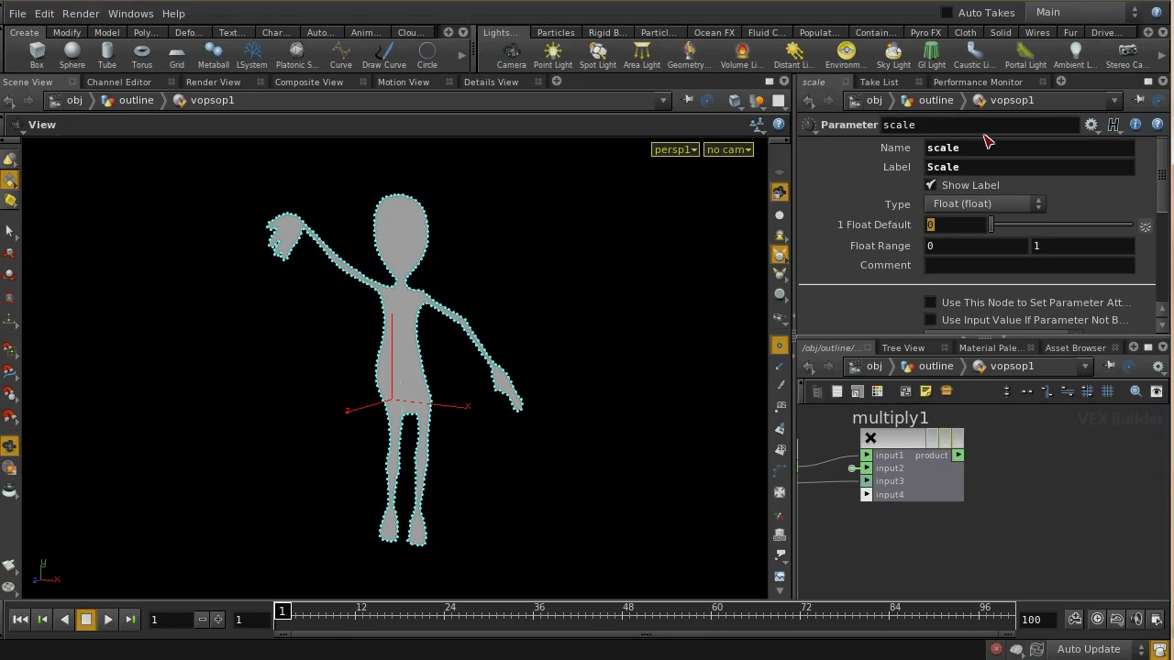
pyautogui.write('1')
pyautogui.press('Return')
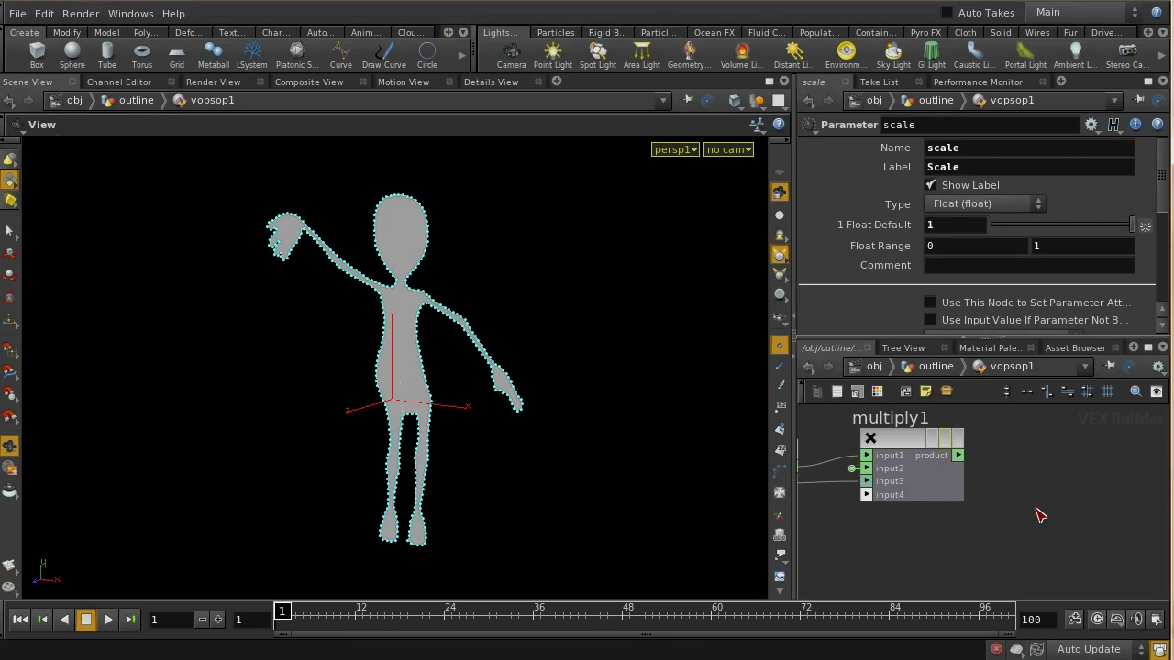
# - Connect the Multiply node's product output to the v input of the output node
pyautogui.moveTo(1039, 516); pyautogui.dragTo(951, 528, button='middle')
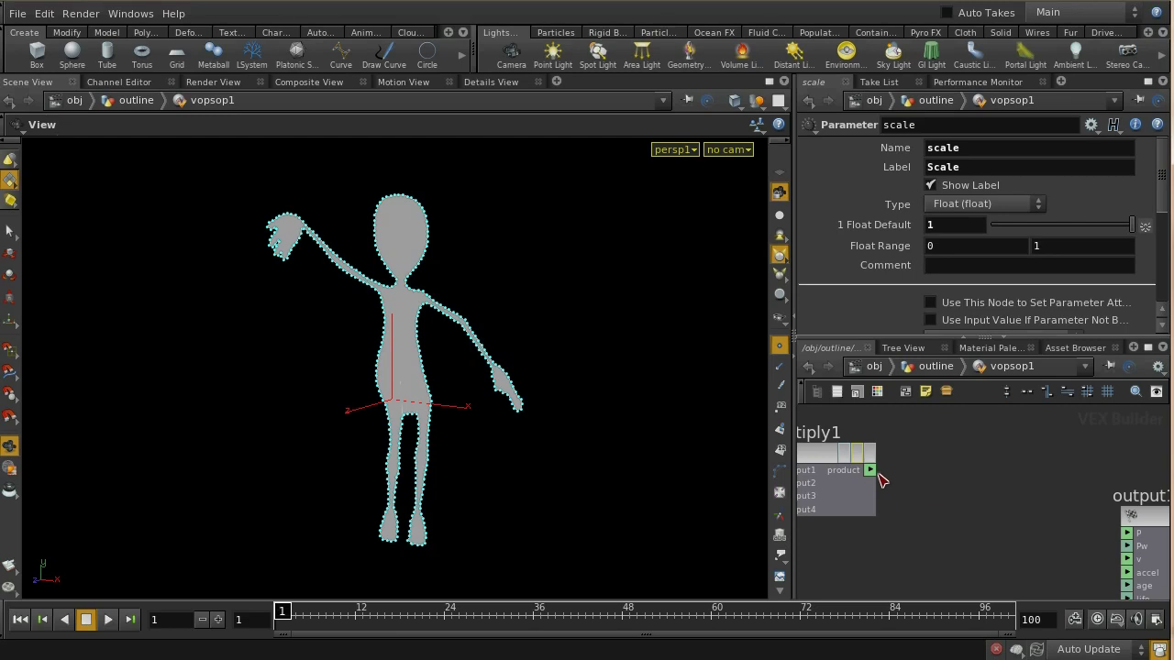
pyautogui.moveTo(927, 519); pyautogui.dragTo(927, 506, button='middle')
pyautogui.moveTo(870, 460); pyautogui.dragTo(1127, 550)
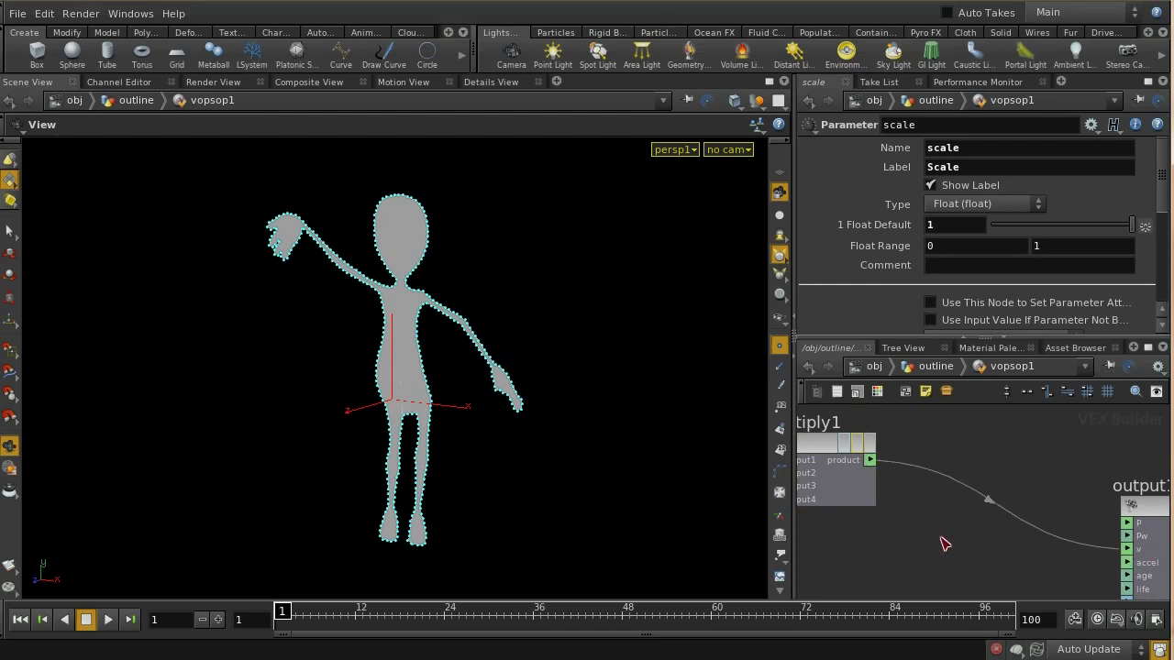
pyautogui.moveTo(938, 541); pyautogui.dragTo(945, 486, button='middle')
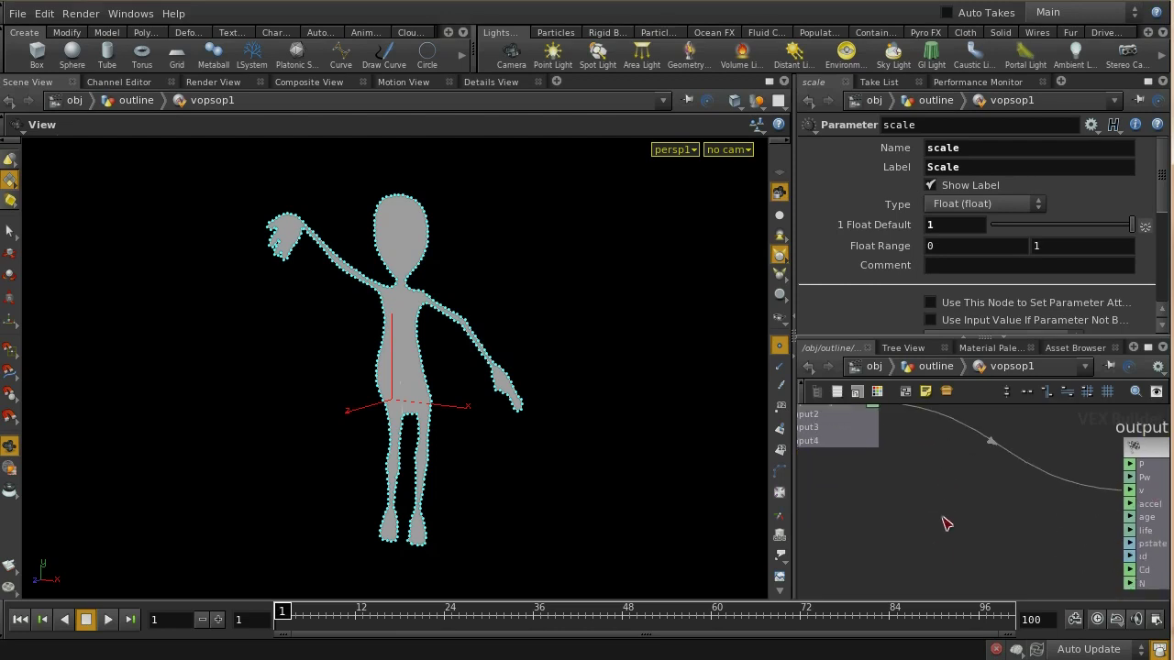
# - Maximize the network view and move the scale parameter node off the Texture node's header to below the Multiply node
pyautogui.click(1147, 349)
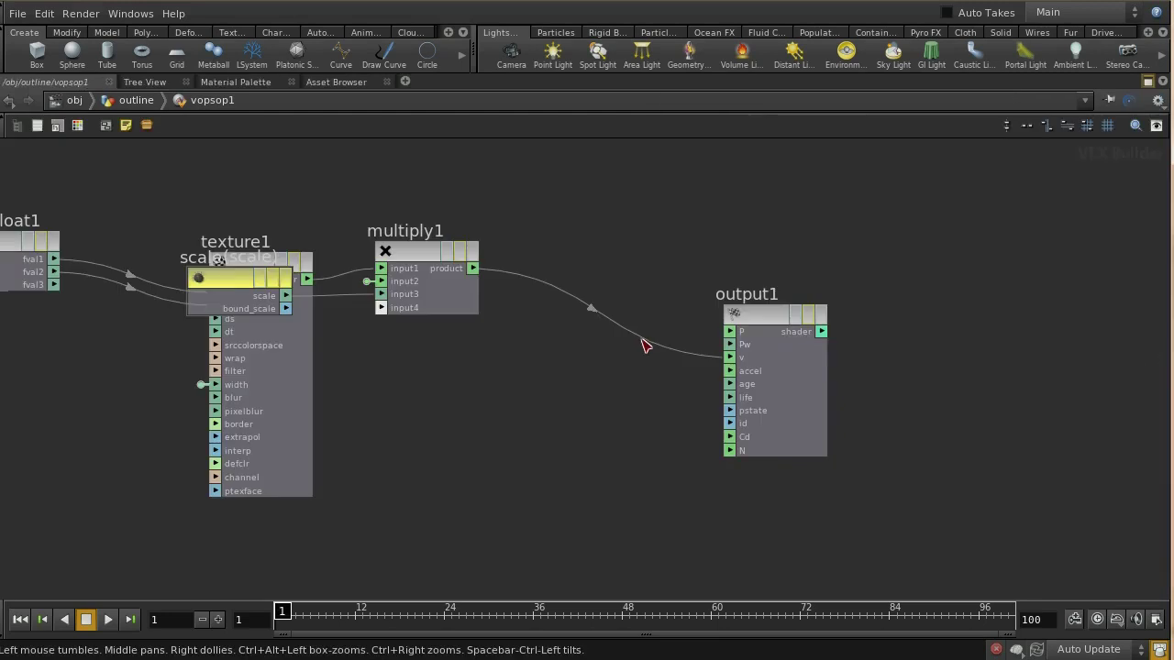
pyautogui.moveTo(603, 380); pyautogui.dragTo(681, 367, button='middle')
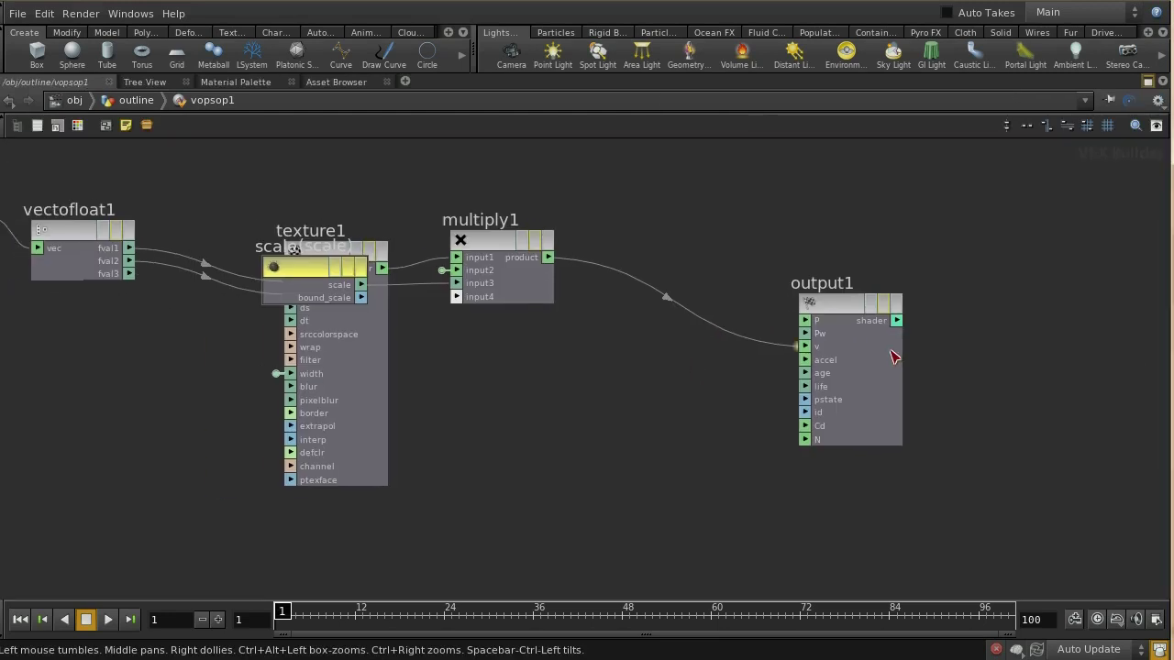
pyautogui.moveTo(312, 266); pyautogui.dragTo(415, 418)
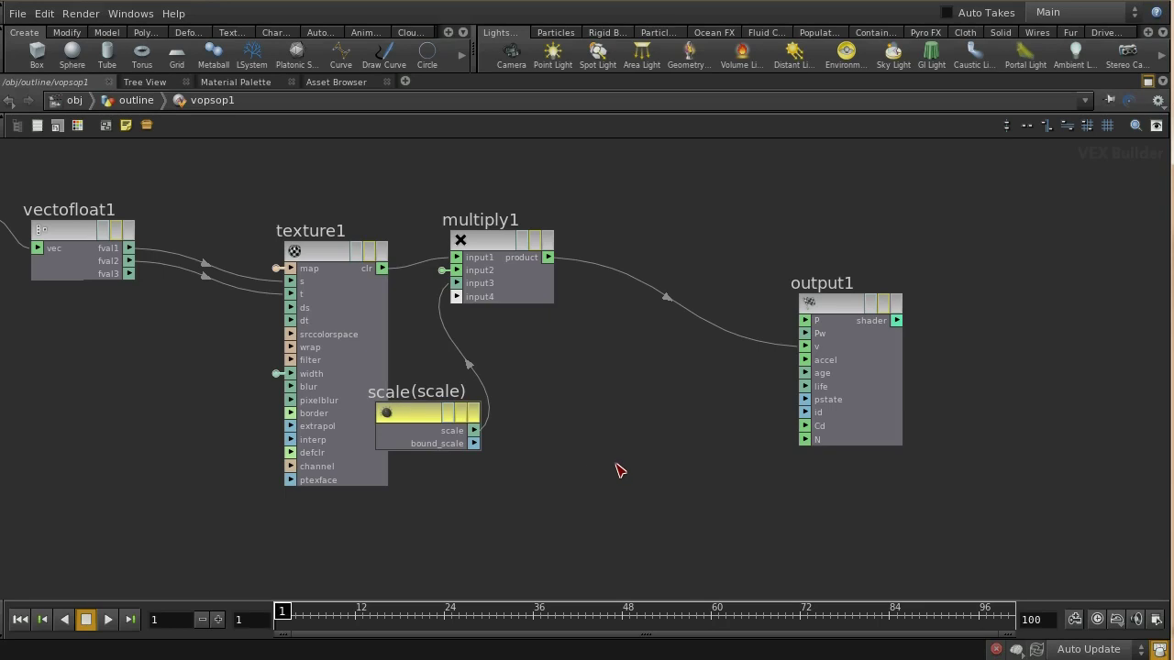
# - Add a Length node in the empty area below and to the left of the output node
pyautogui.moveTo(616, 469); pyautogui.dragTo(455, 450, button='middle')
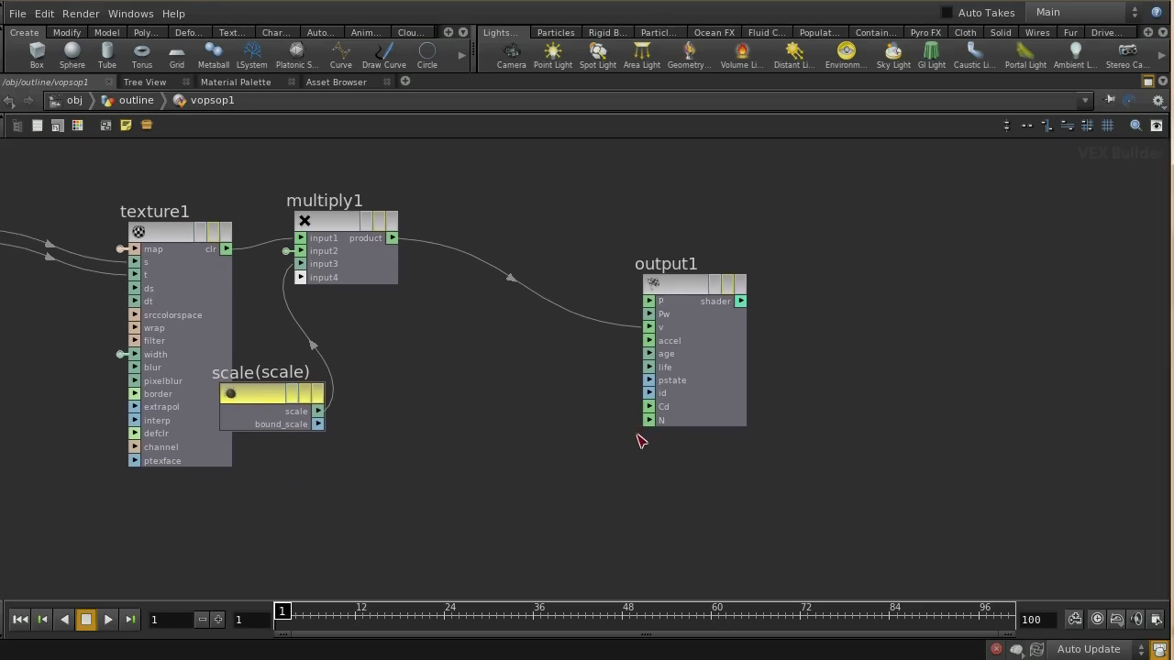
pyautogui.press('Tab')
pyautogui.write('l')
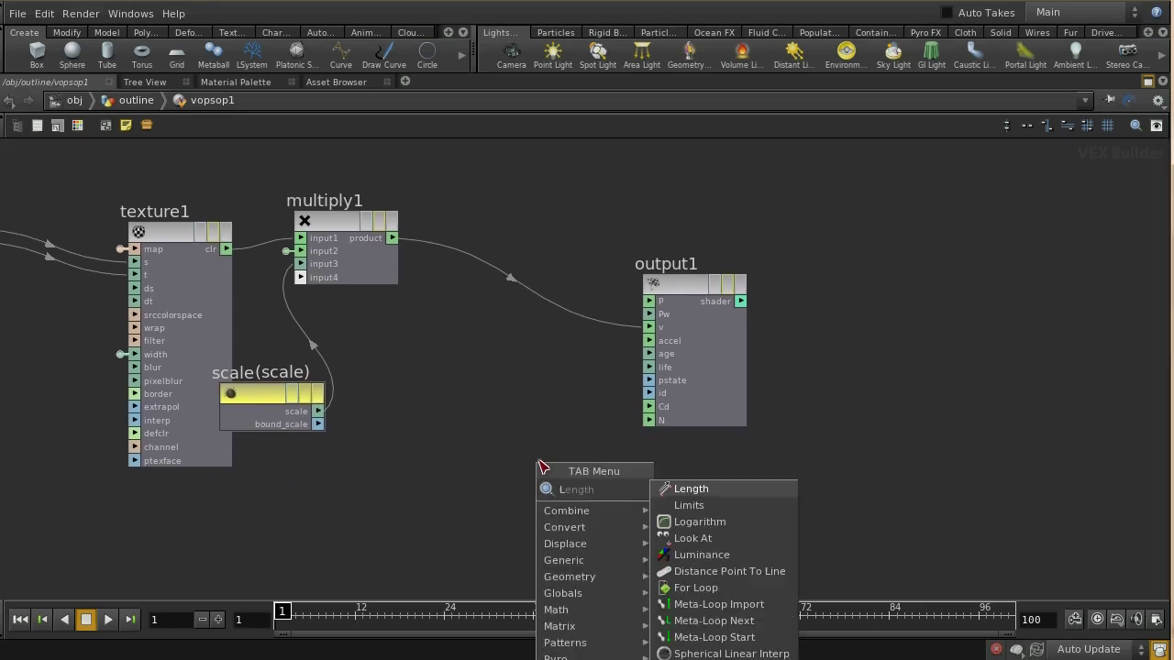
pyautogui.click(712, 490)
pyautogui.click(558, 505)
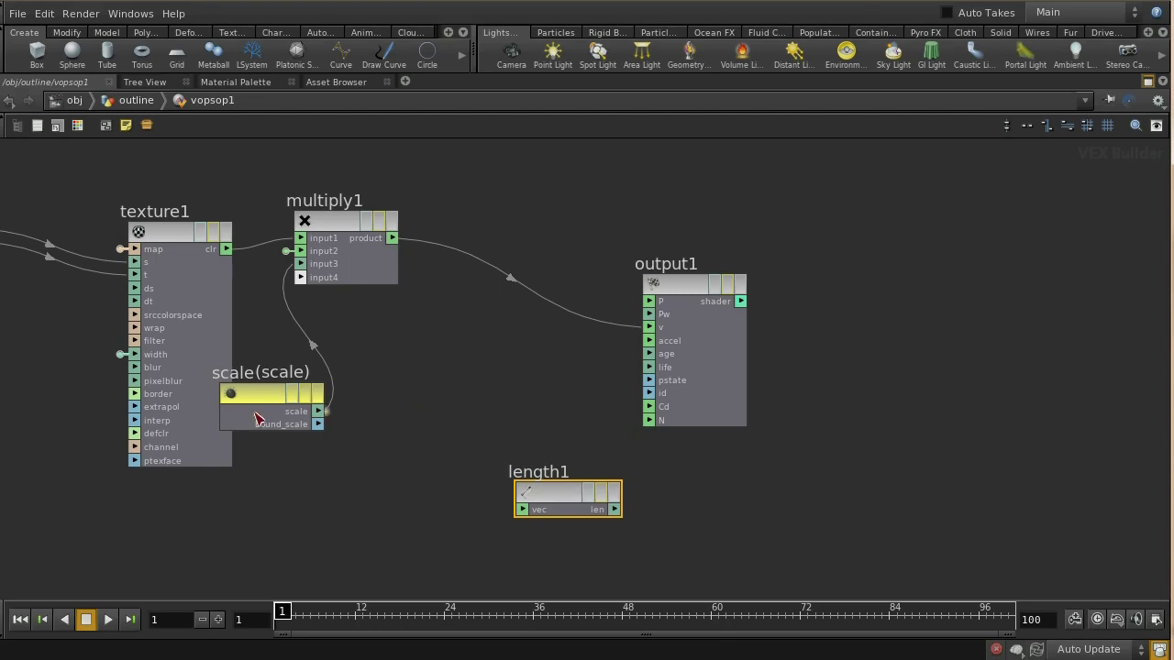
# - Move the scale parameter node down, disconnect it from the first Multiply, and insert a second Multiply before the output node's v input
pyautogui.moveTo(260, 396); pyautogui.dragTo(341, 521)
pyautogui.moveTo(312, 494); pyautogui.dragTo(236, 510)
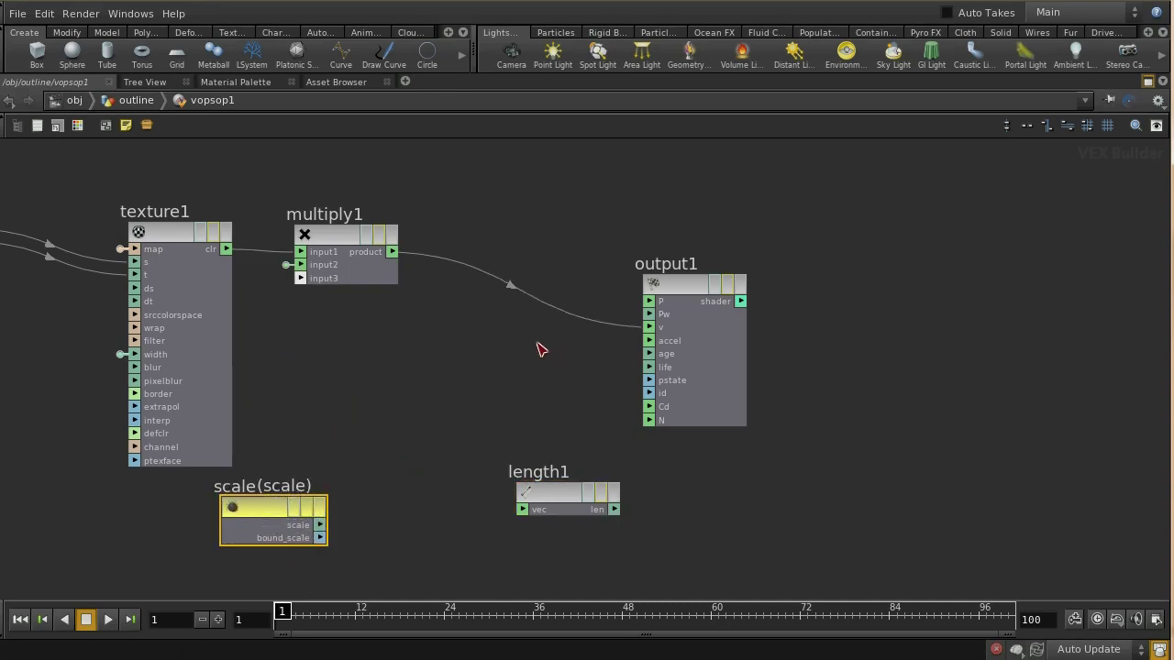
pyautogui.press('Tab')
pyautogui.write('mult')
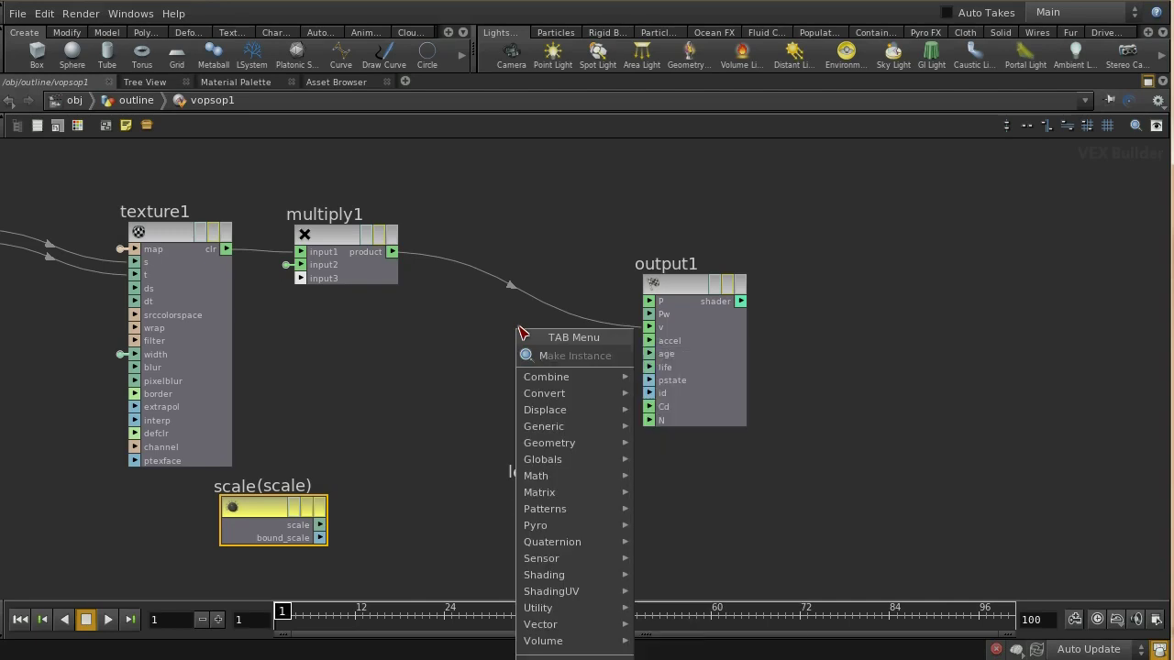
pyautogui.click(679, 364)
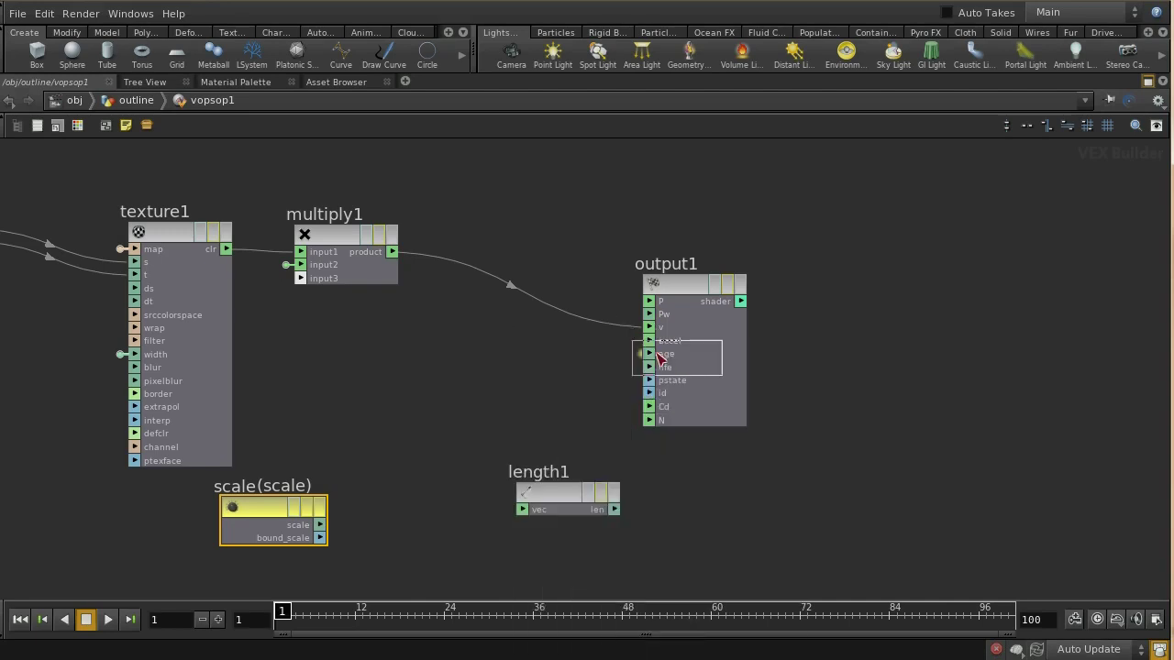
pyautogui.click(559, 309)
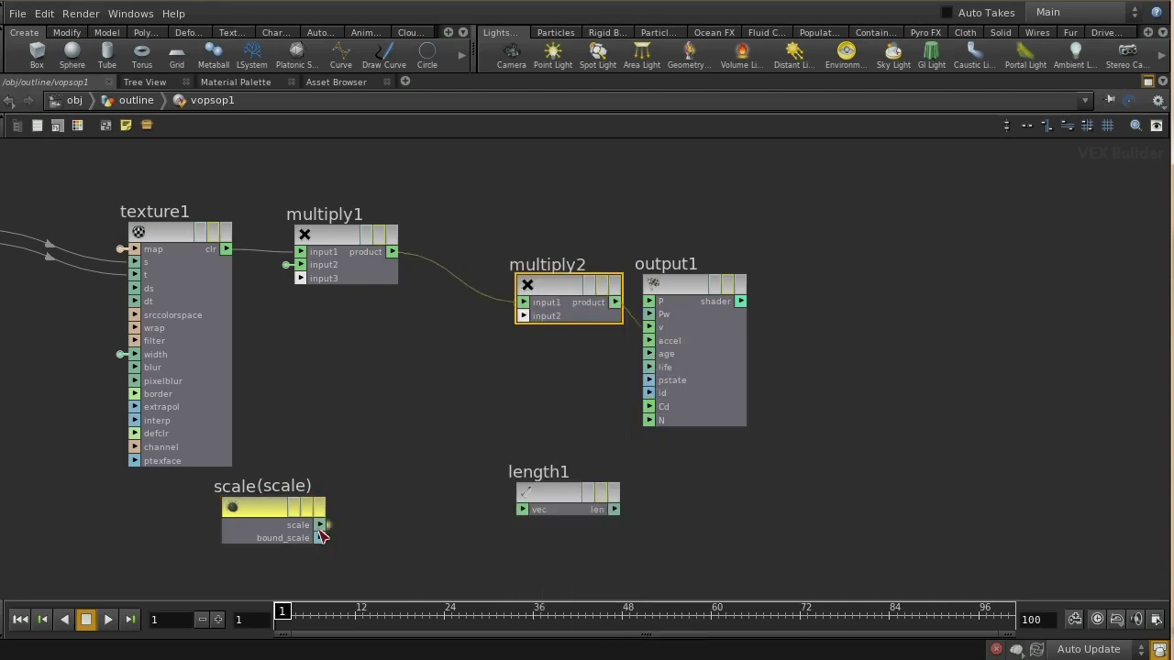
# - Connect the scale parameter to the second Multiply's input2 and hide that input node
pyautogui.moveTo(320, 525); pyautogui.dragTo(522, 315)
pyautogui.rightClick(525, 312)
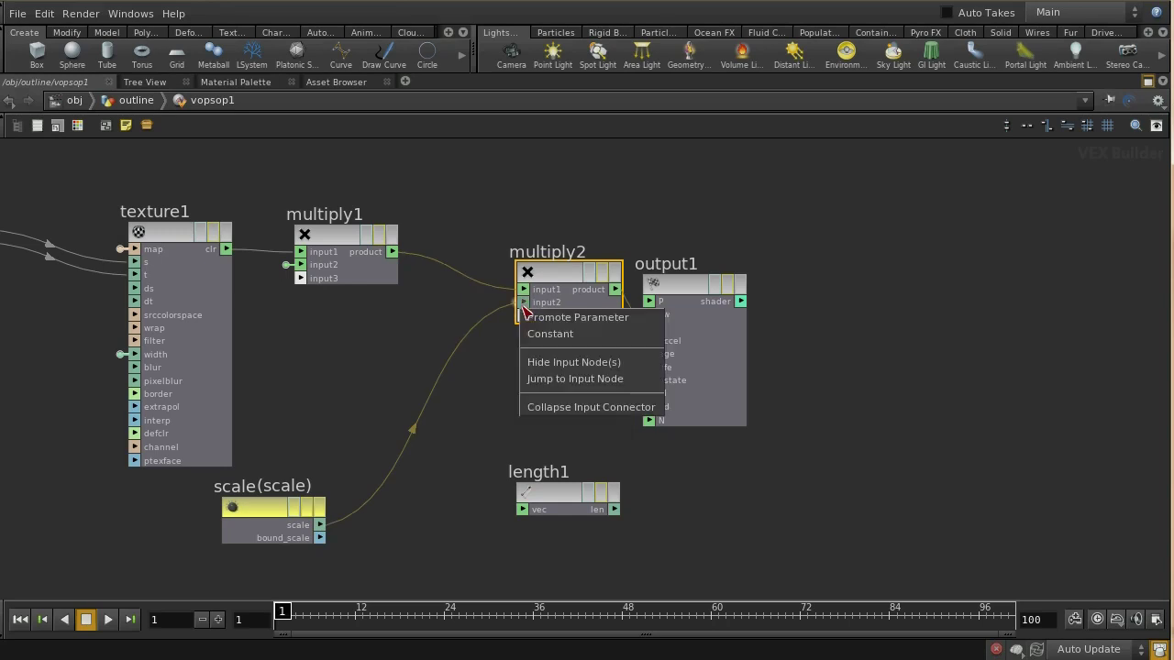
pyautogui.click(544, 364)
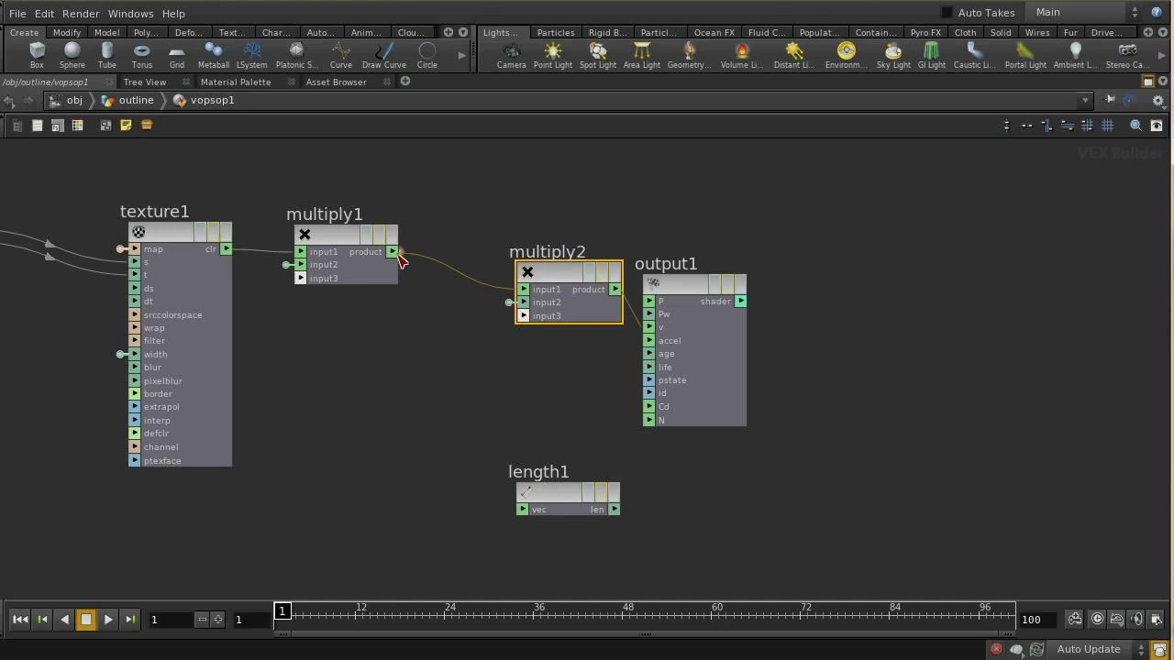
# - Feed the first Multiply's product into the Length node and add a third Multiply connected to the Length node's len output
pyautogui.moveTo(399, 259); pyautogui.dragTo(406, 462)
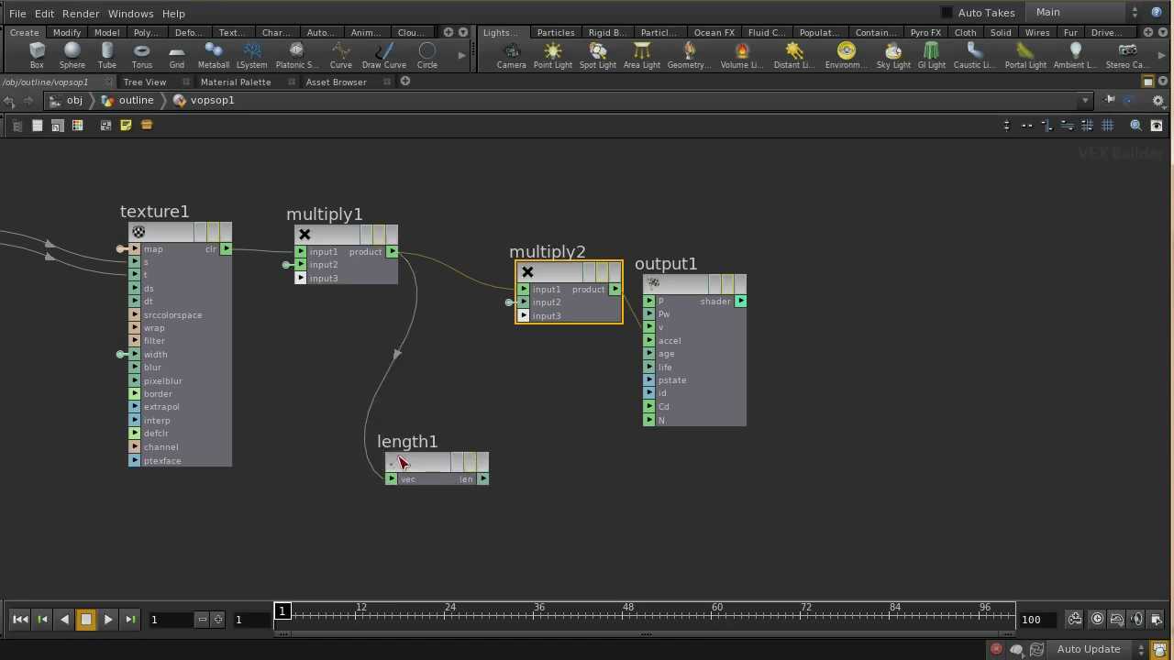
pyautogui.press('Tab')
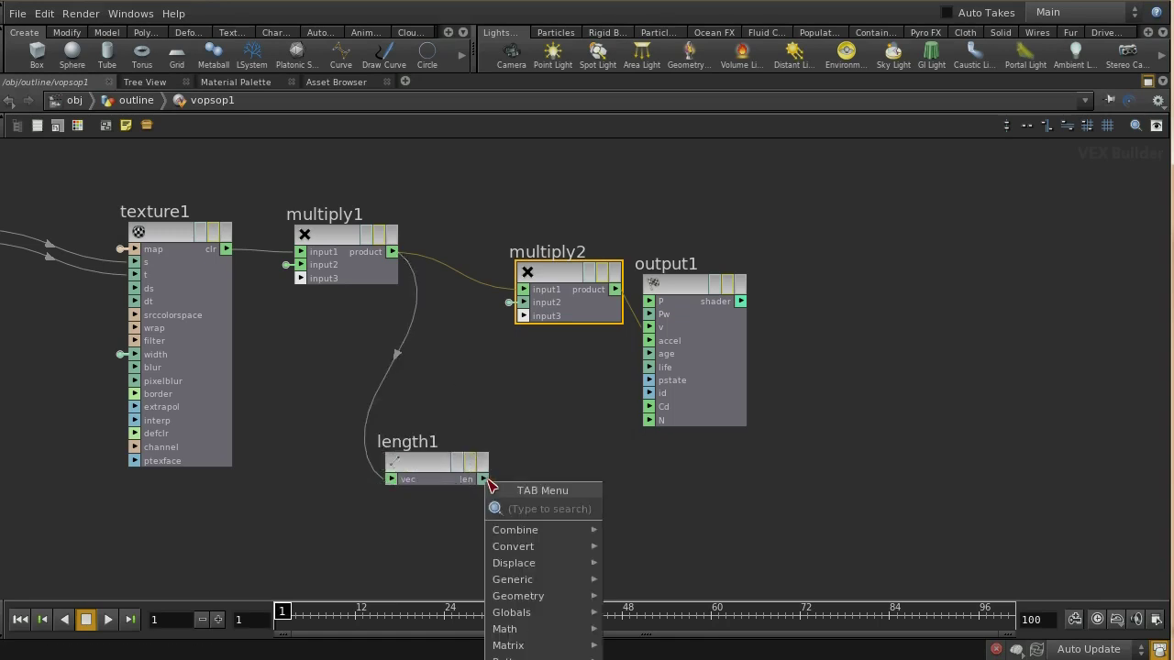
pyautogui.write('multiply')
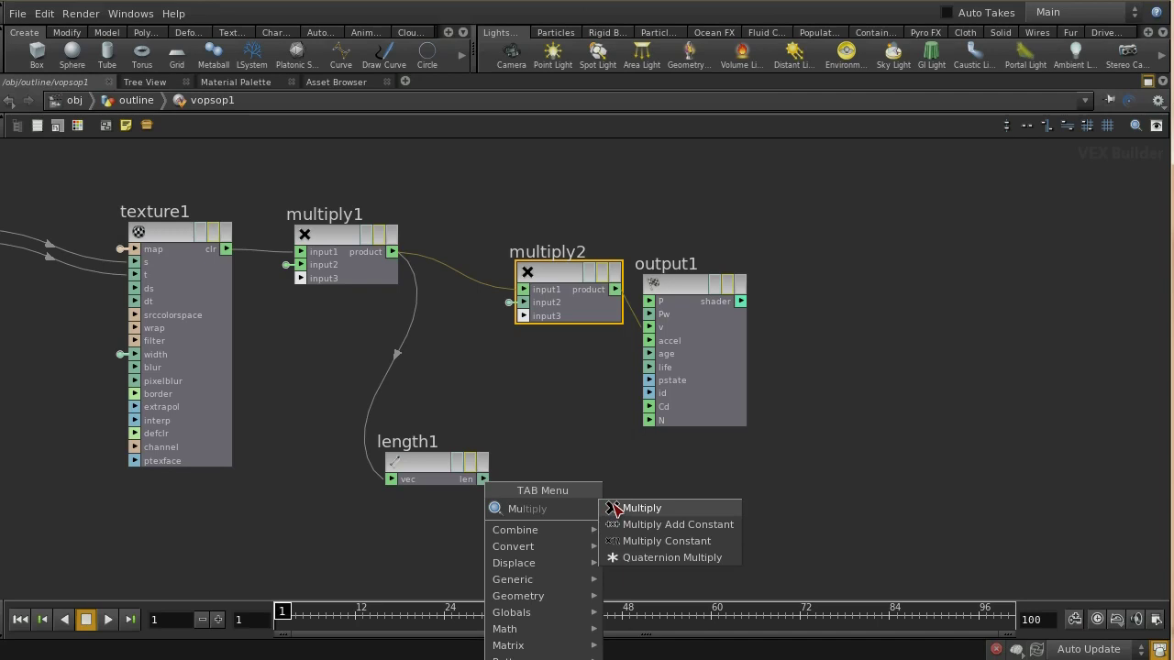
pyautogui.click(616, 511)
pyautogui.click(589, 514)
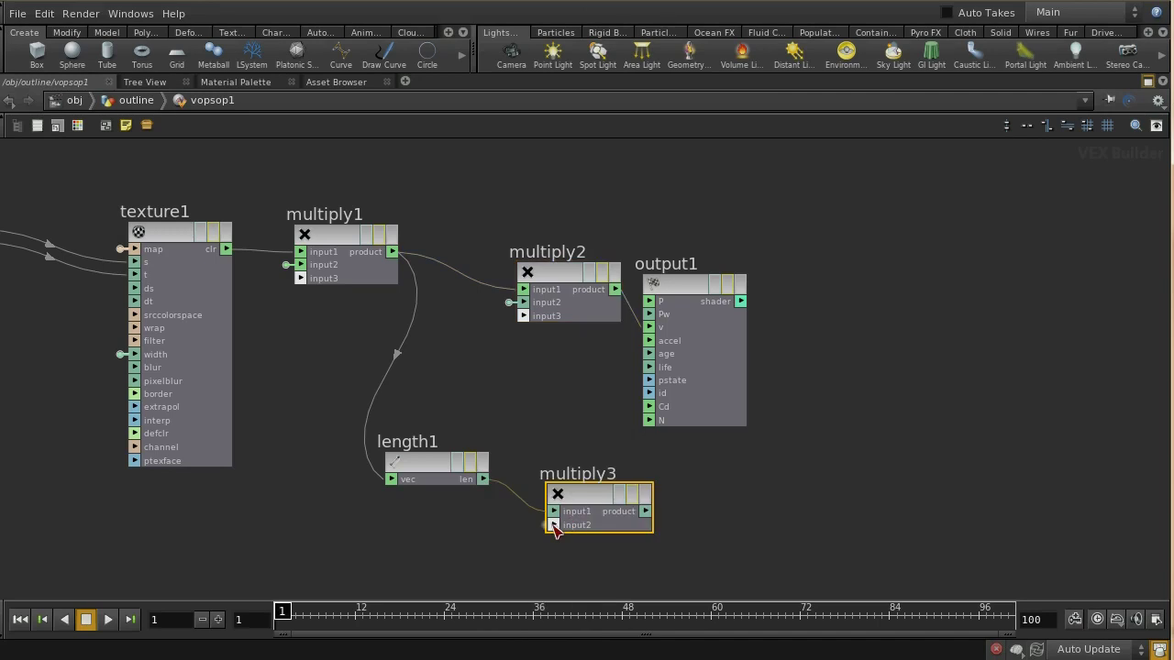
# - Promote the third Multiply's input2 to a parameter, name it and its node emission_scale, and label it Emission Scale
pyautogui.rightClick(554, 526)
pyautogui.click(575, 553)
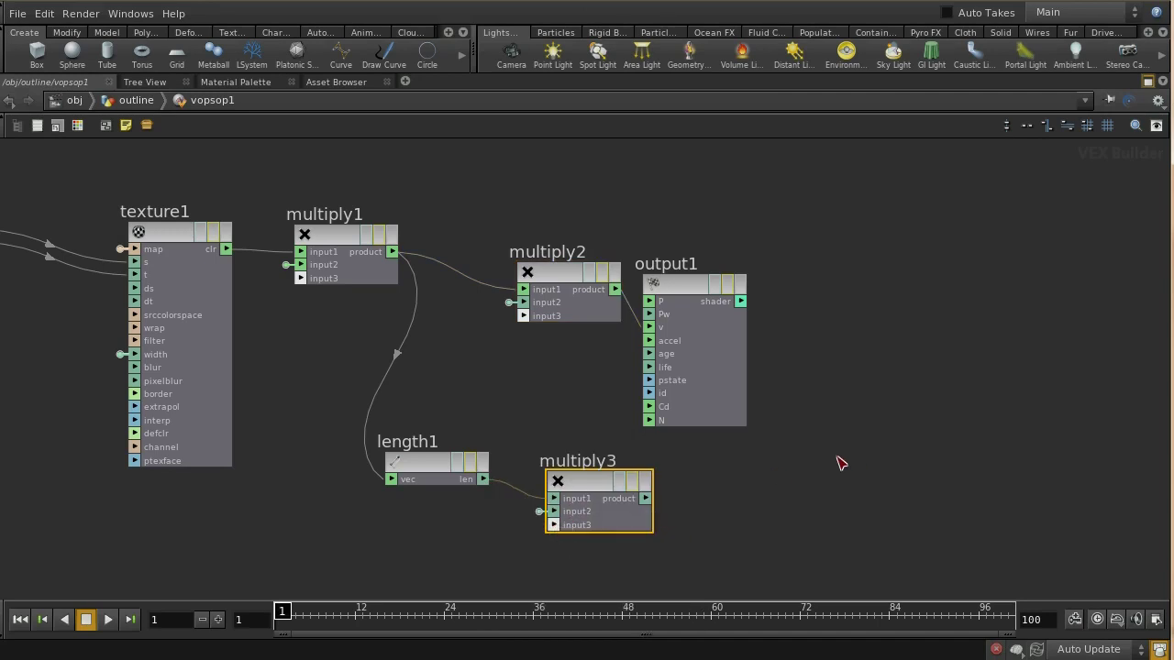
pyautogui.press('p')
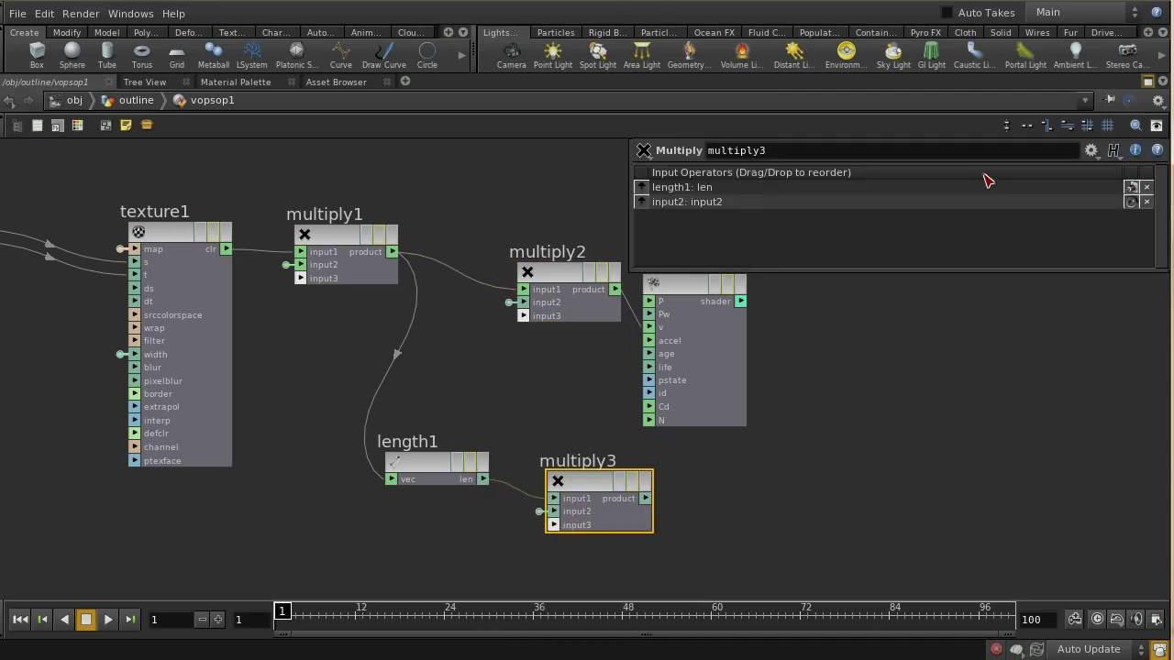
pyautogui.click(540, 513)
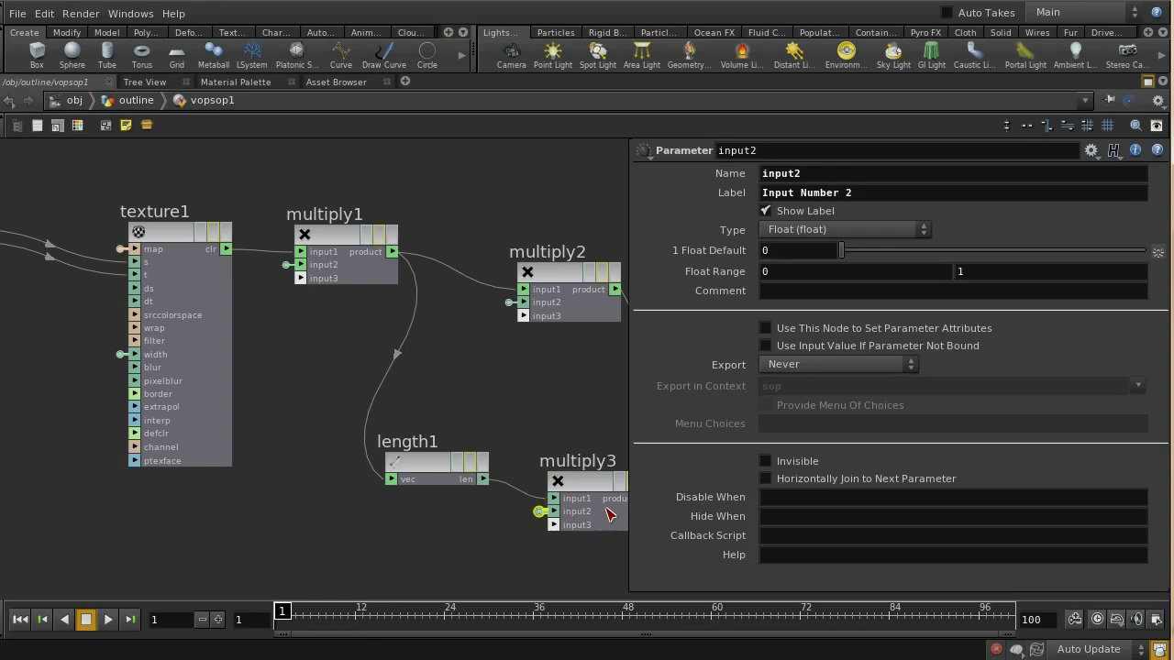
pyautogui.doubleClick(781, 152)
pyautogui.write('emission_scale')
pyautogui.press('Tab')
pyautogui.write('emissio')
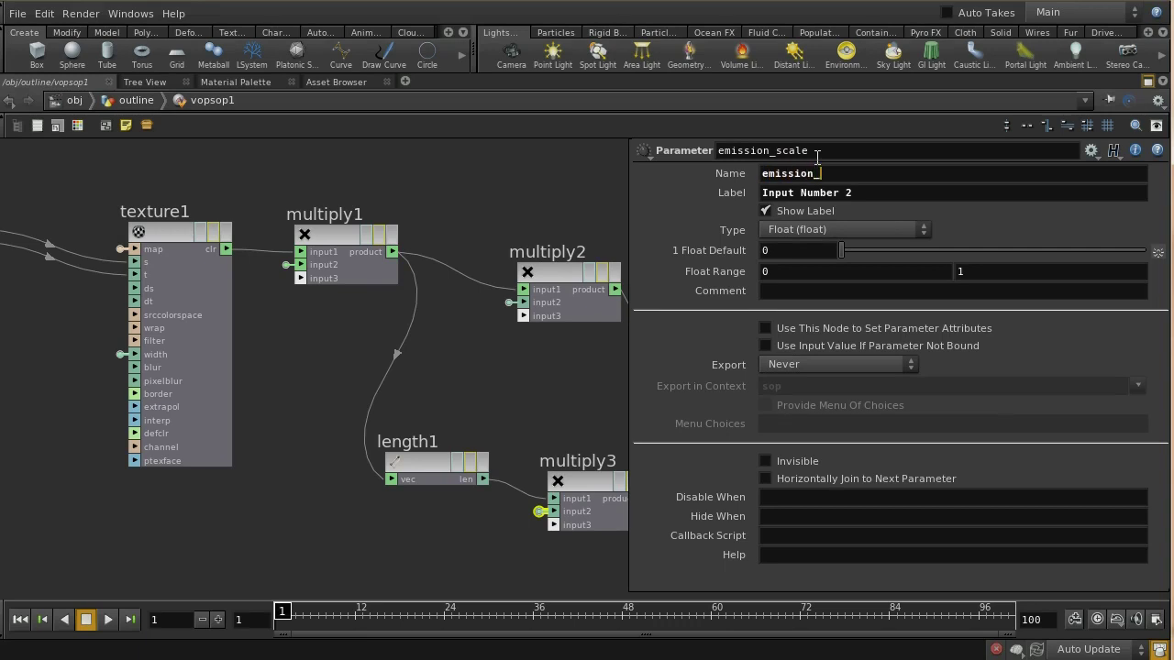
pyautogui.write('n_scale')
pyautogui.press('Tab')
pyautogui.write('E')
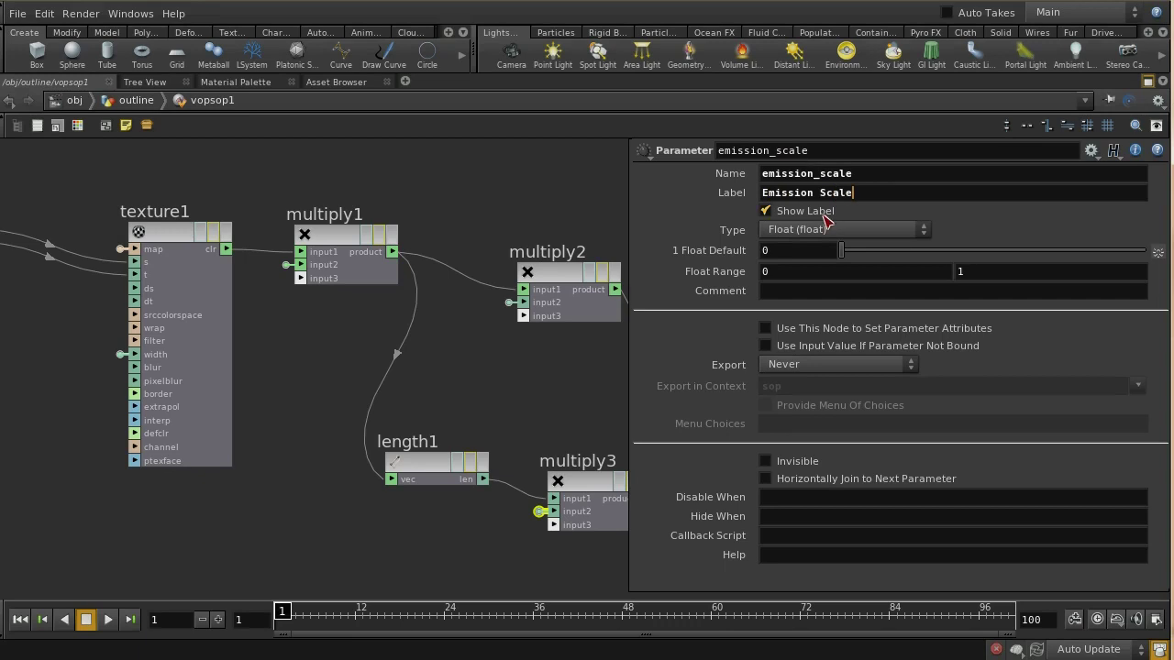
# - Set the emission_scale parameter's float default to 1 and close its settings
pyautogui.click(781, 249)
pyautogui.write('1')
pyautogui.press('Return')
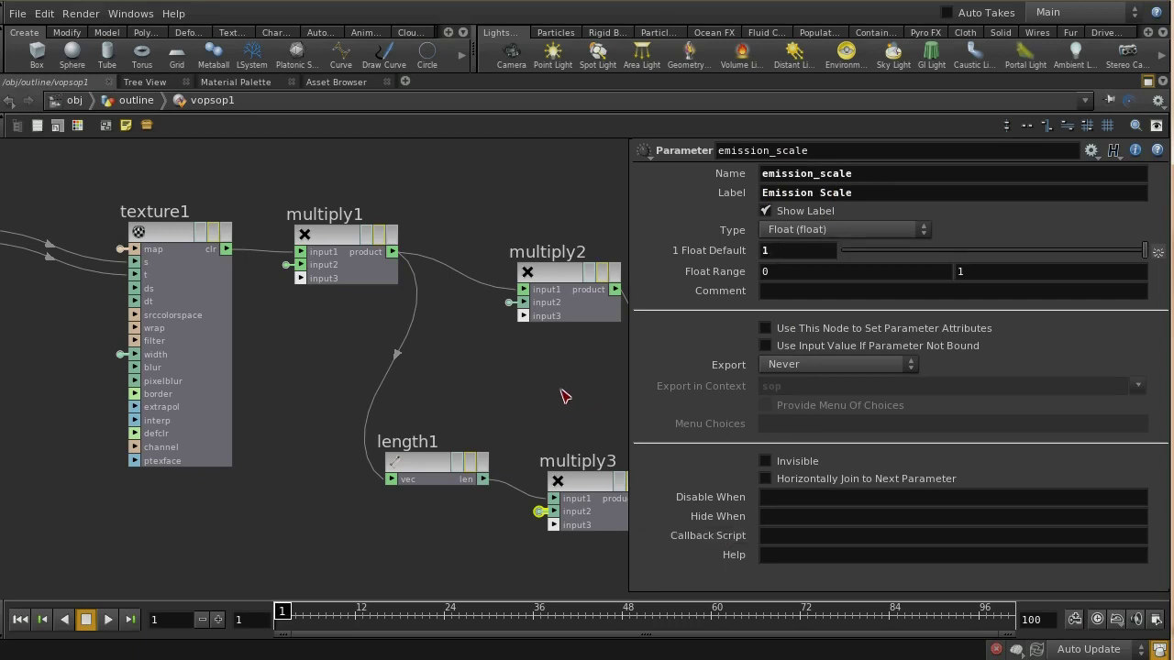
pyautogui.press('p')
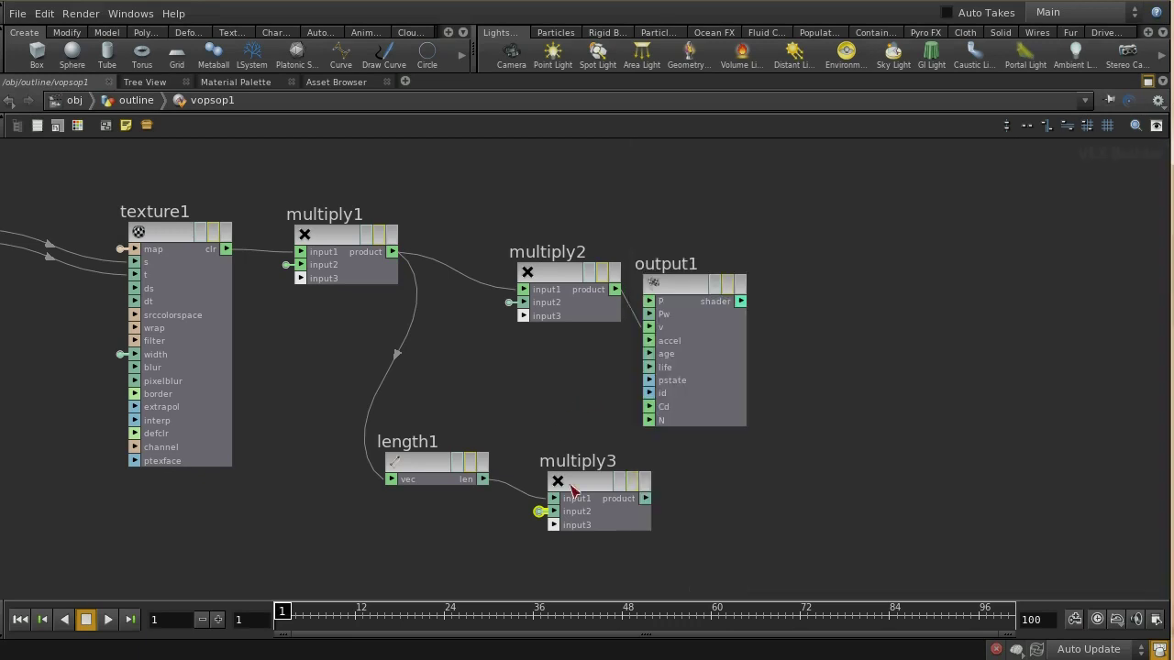
# - Move the output node farther right and slightly up to make room beside the Multiply nodes
pyautogui.click(701, 296)
pyautogui.moveTo(699, 289); pyautogui.dragTo(834, 329)
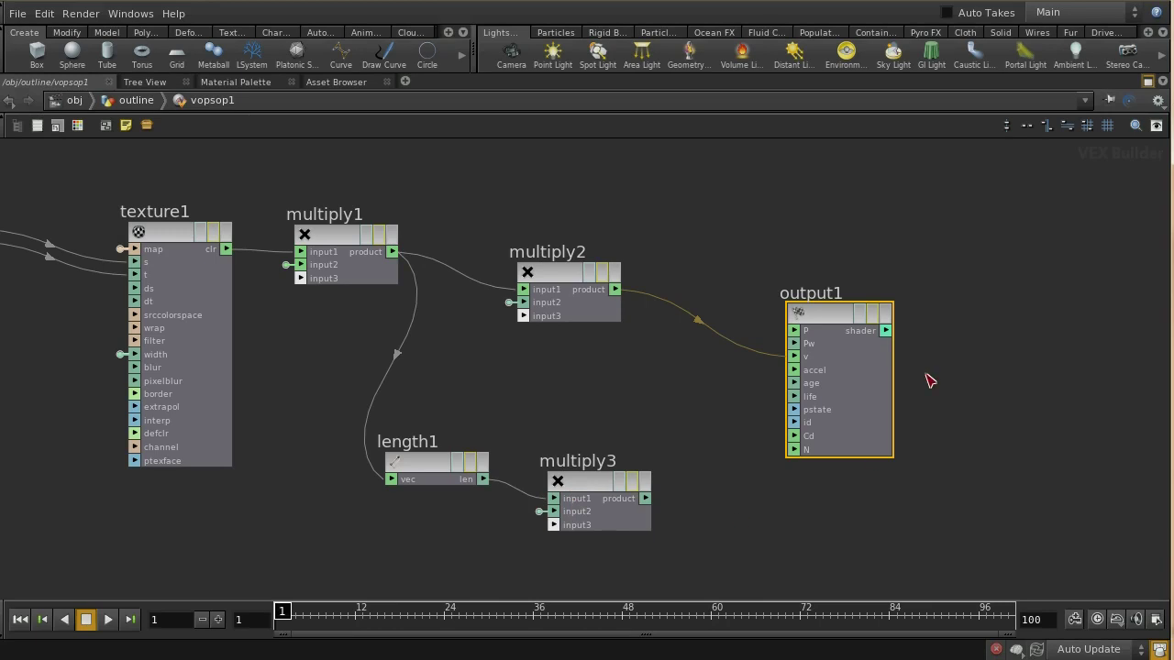
pyautogui.moveTo(853, 315); pyautogui.dragTo(951, 237)
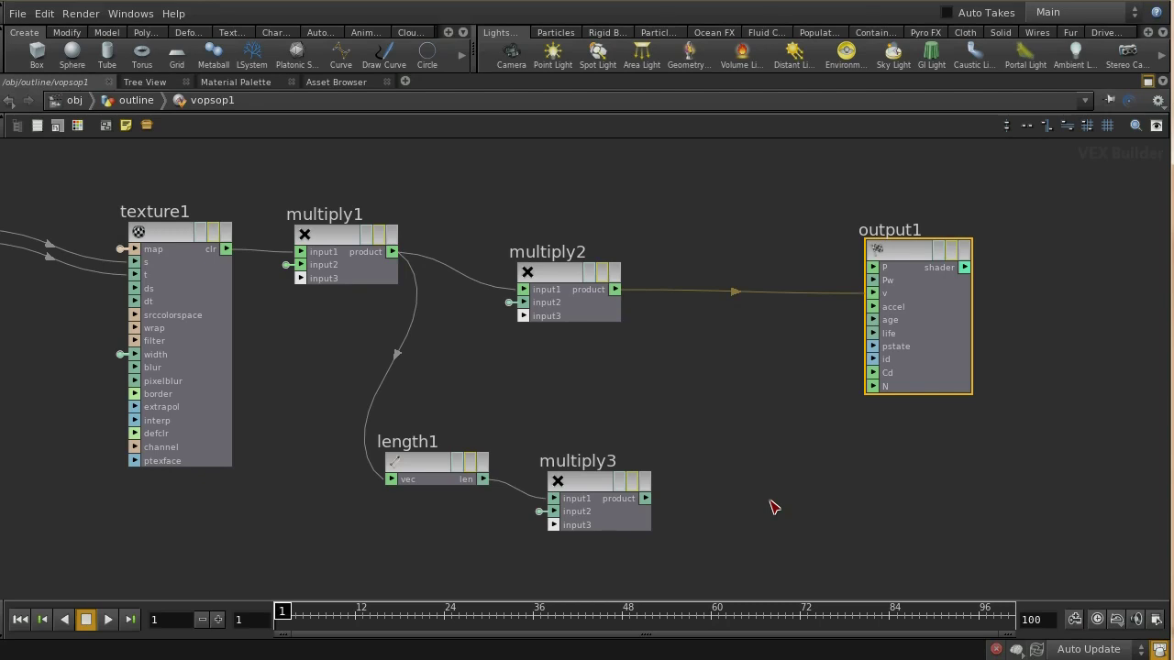
pyautogui.press('Tab')
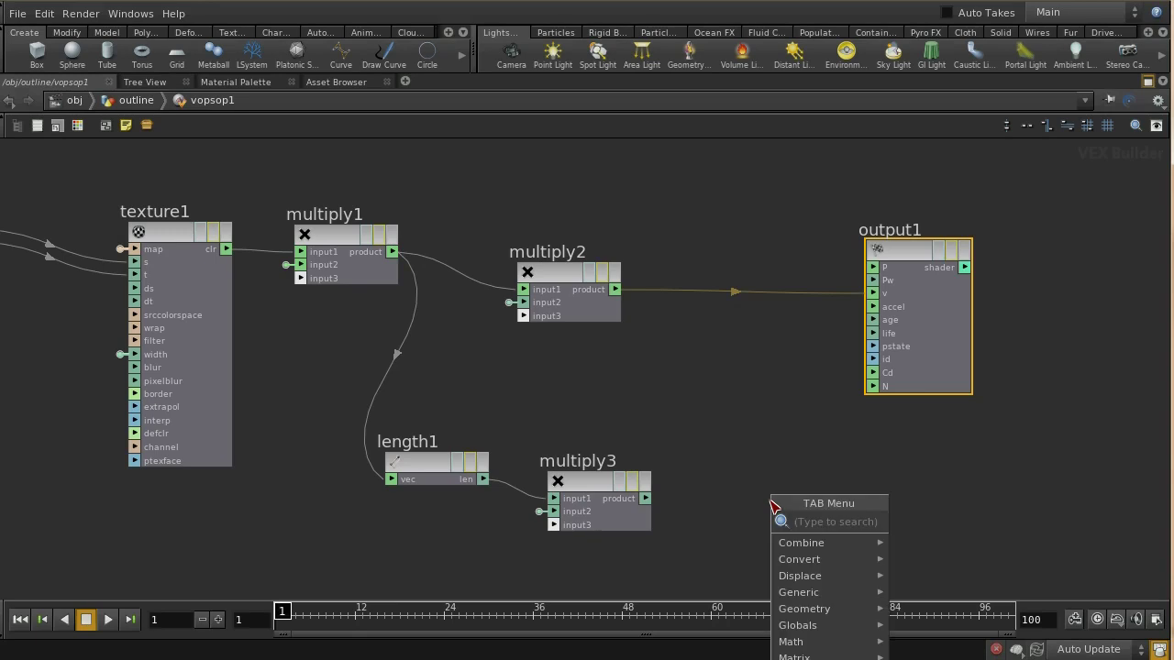
pyautogui.write('P')
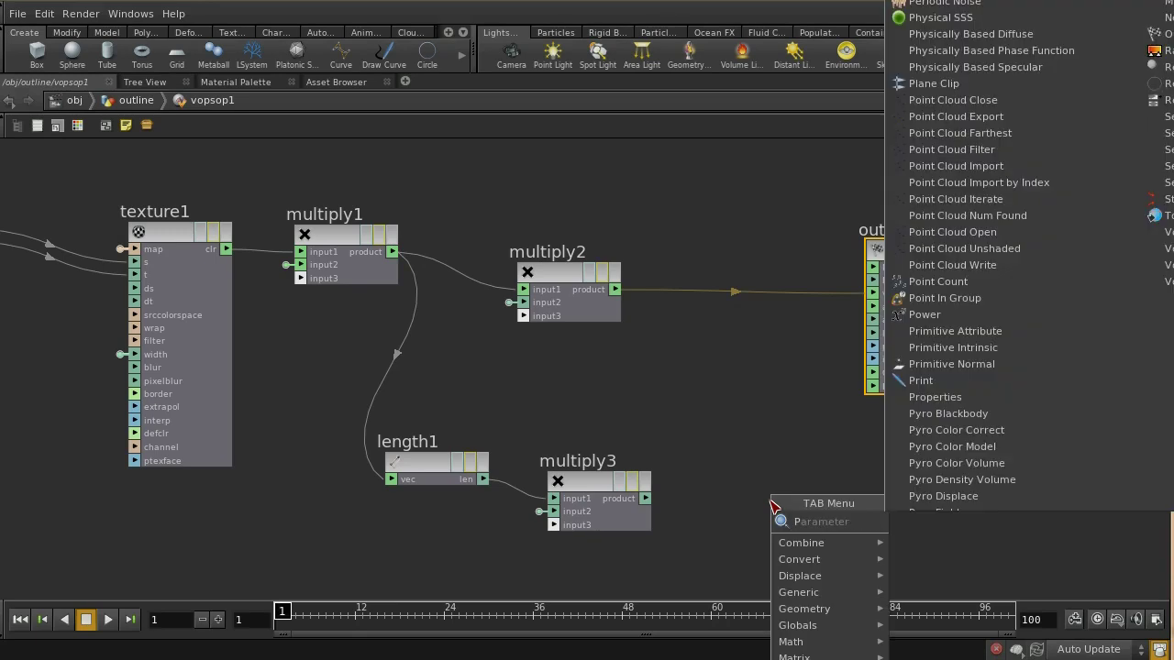
pyautogui.write('ar')
pyautogui.press('Return')
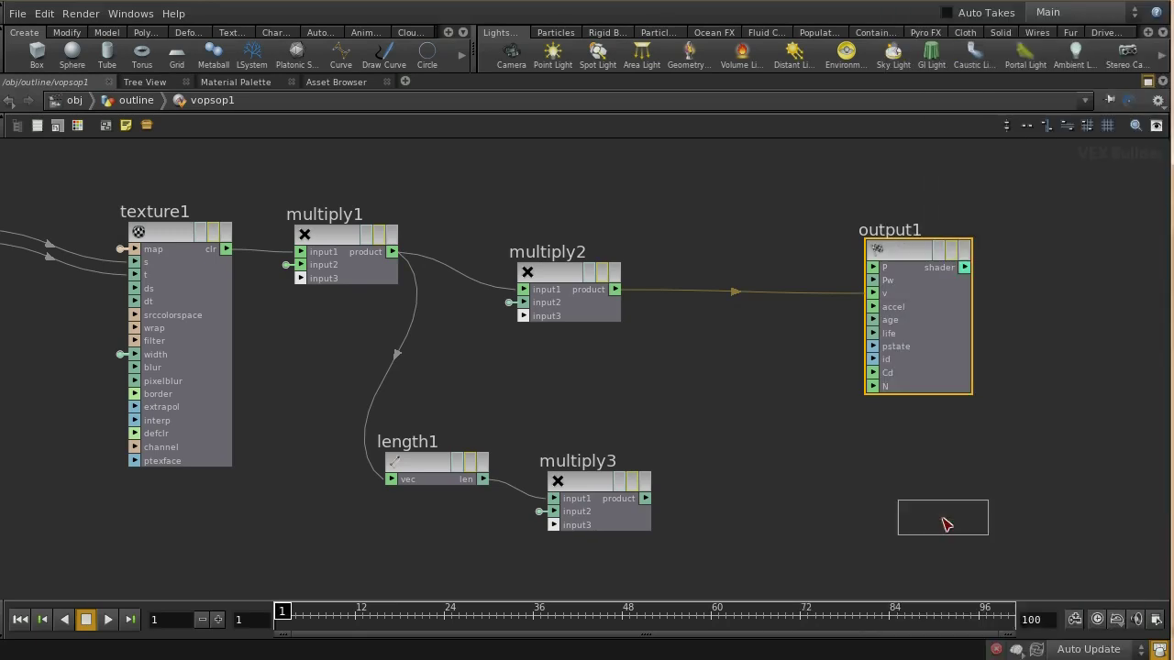
pyautogui.click(799, 516)
pyautogui.press('p')
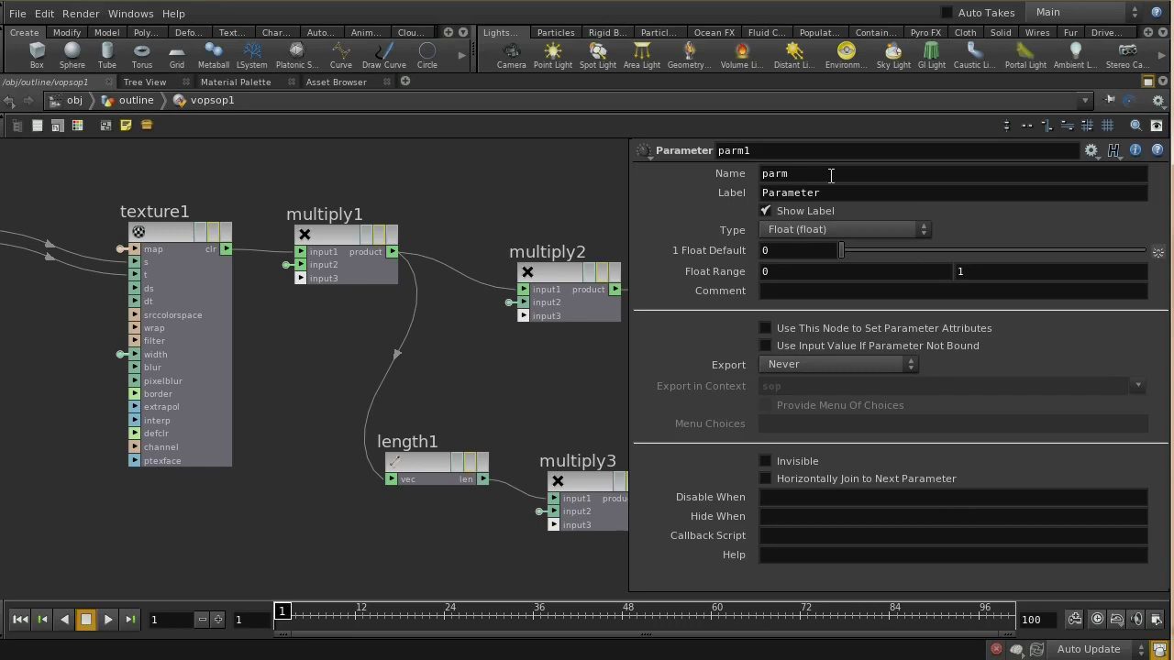
pyautogui.doubleClick(789, 154)
pyautogui.write('density')
pyautogui.press('Tab')
pyautogui.write('density')
pyautogui.press('Tab')
pyautogui.write('De')
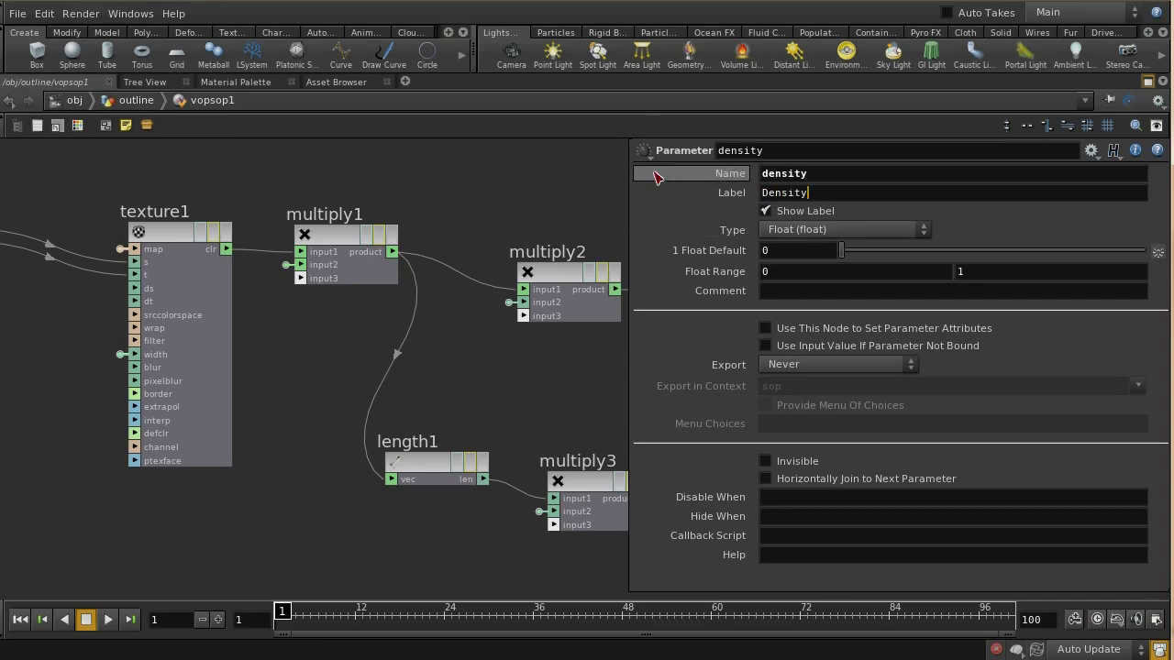
pyautogui.click(612, 174)
pyautogui.press('p')
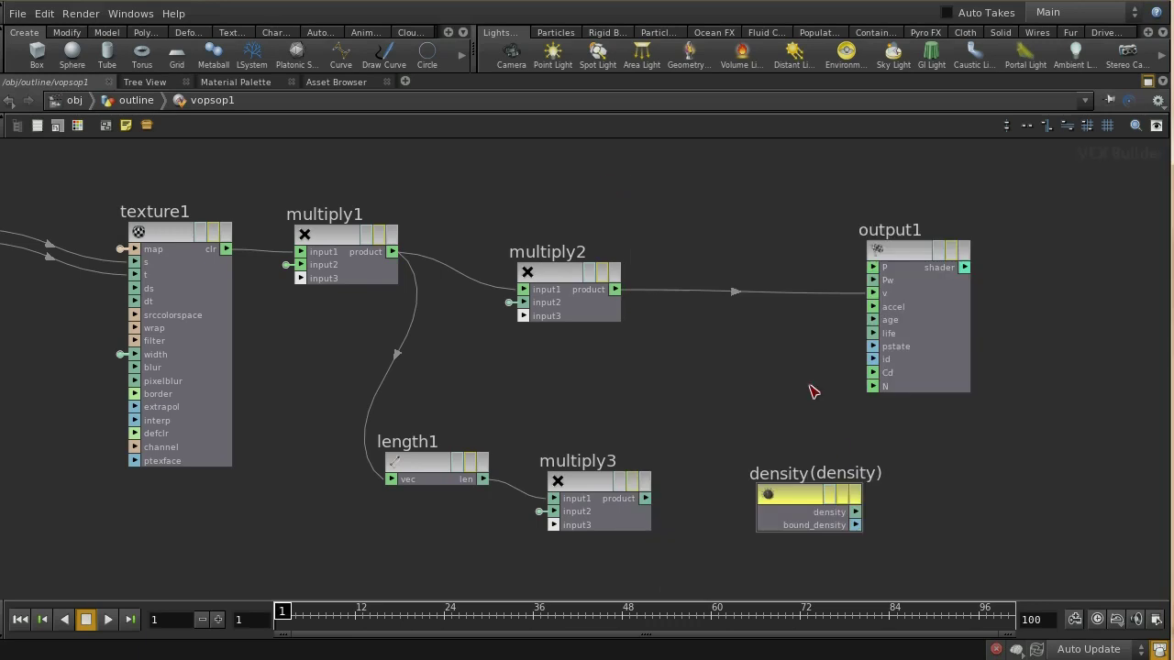
pyautogui.click(812, 502)
pyautogui.press('Delete')
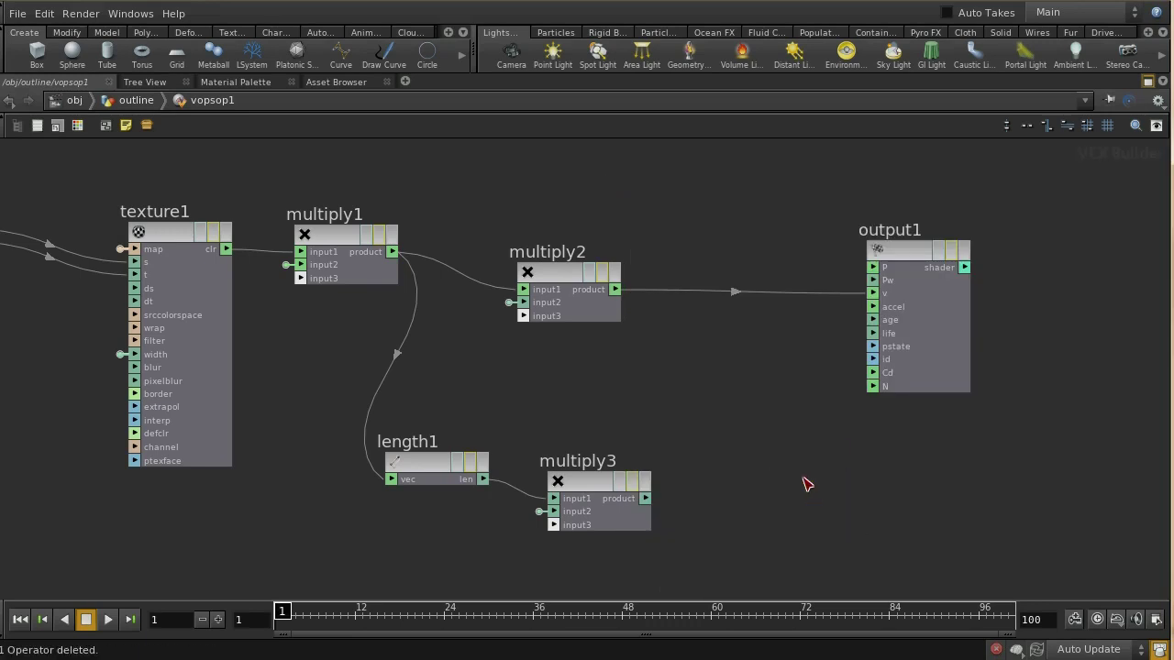
# - Add an Add Attribute node below the output node and connect the third Multiply's product to its adata input
pyautogui.press('Tab')
pyautogui.write('Add')
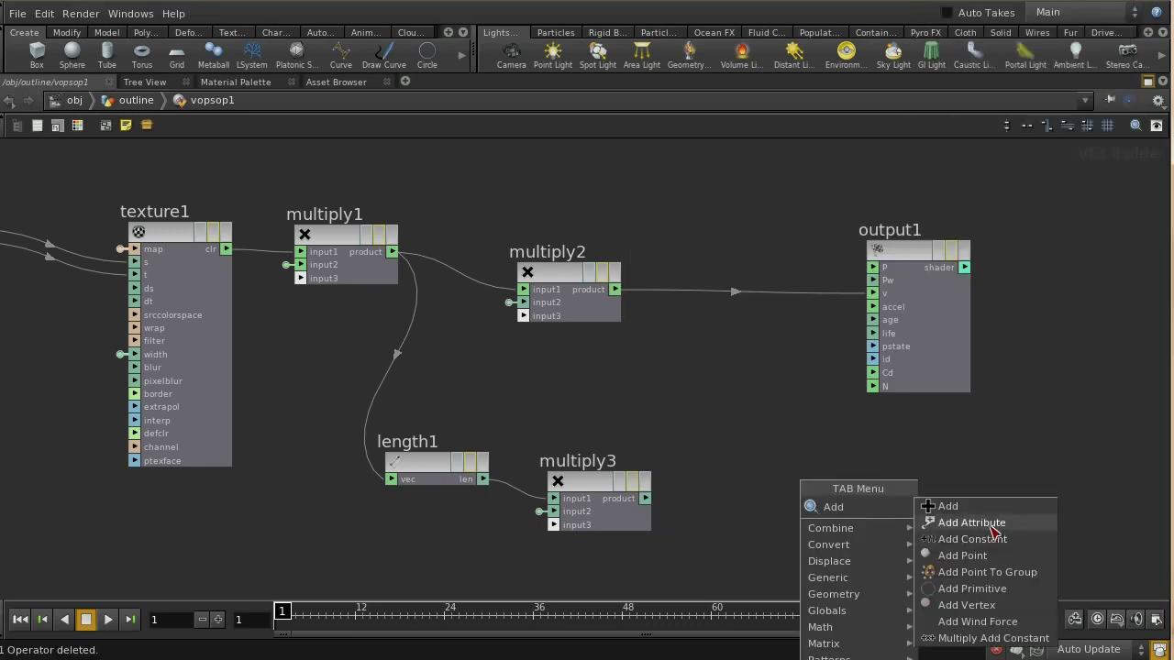
pyautogui.click(969, 522)
pyautogui.click(825, 508)
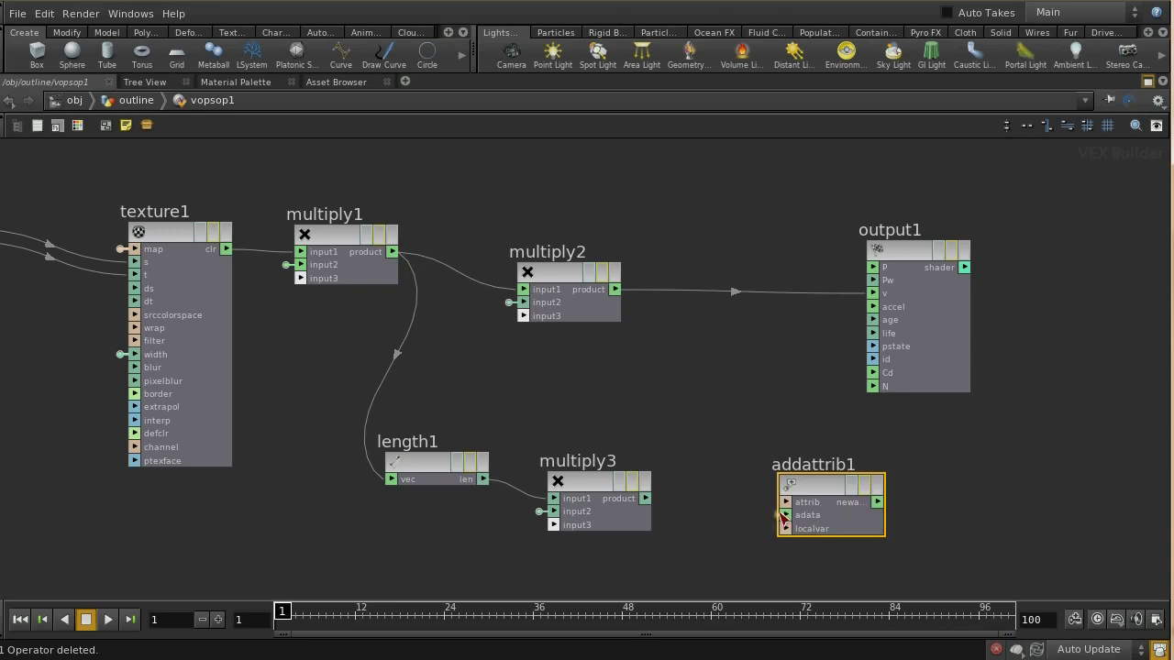
pyautogui.moveTo(645, 499); pyautogui.dragTo(786, 515)
# - Set the Add Attribute node's attribute name to density and close its settings
pyautogui.press('p')
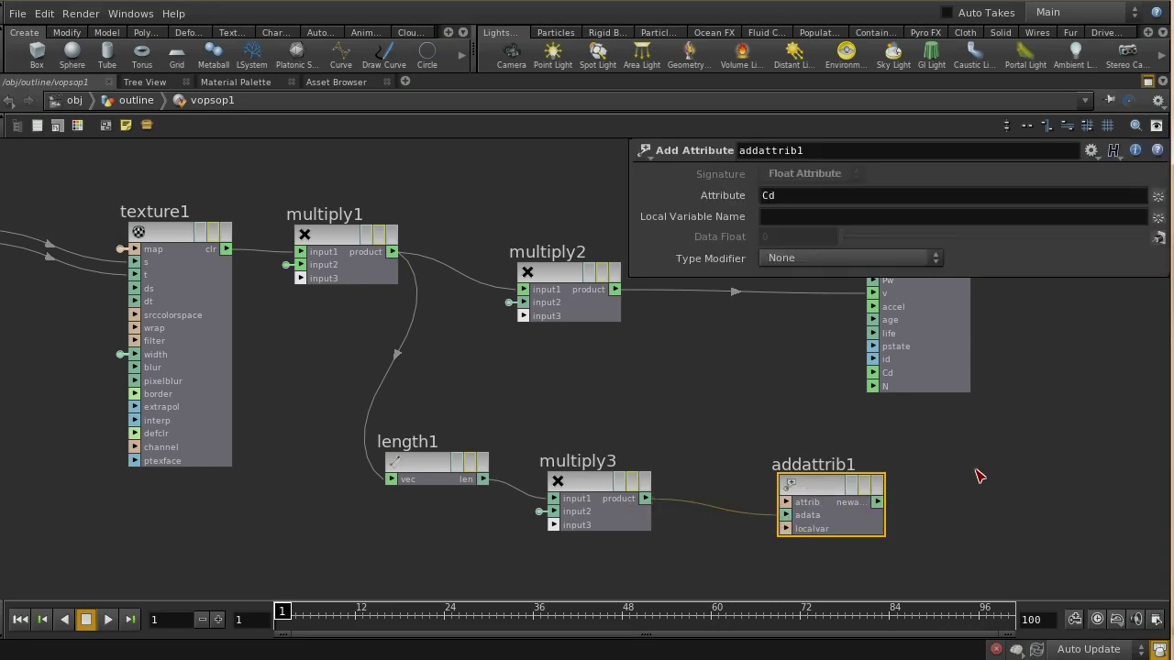
pyautogui.moveTo(805, 196); pyautogui.dragTo(736, 194)
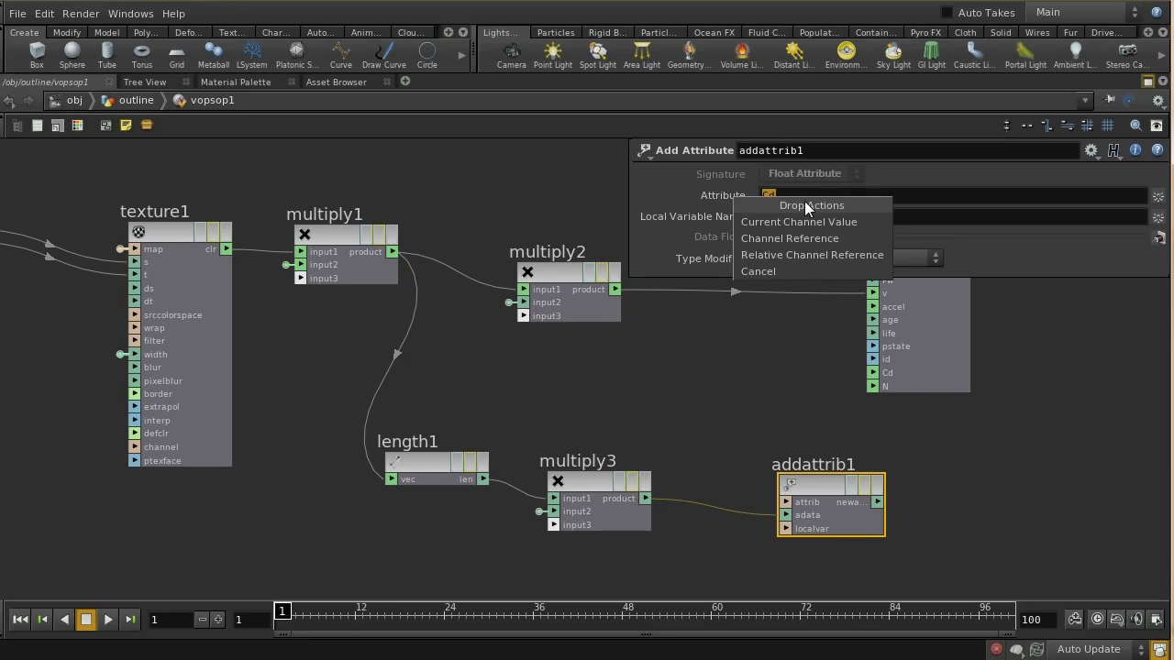
pyautogui.write('density')
pyautogui.click(776, 272)
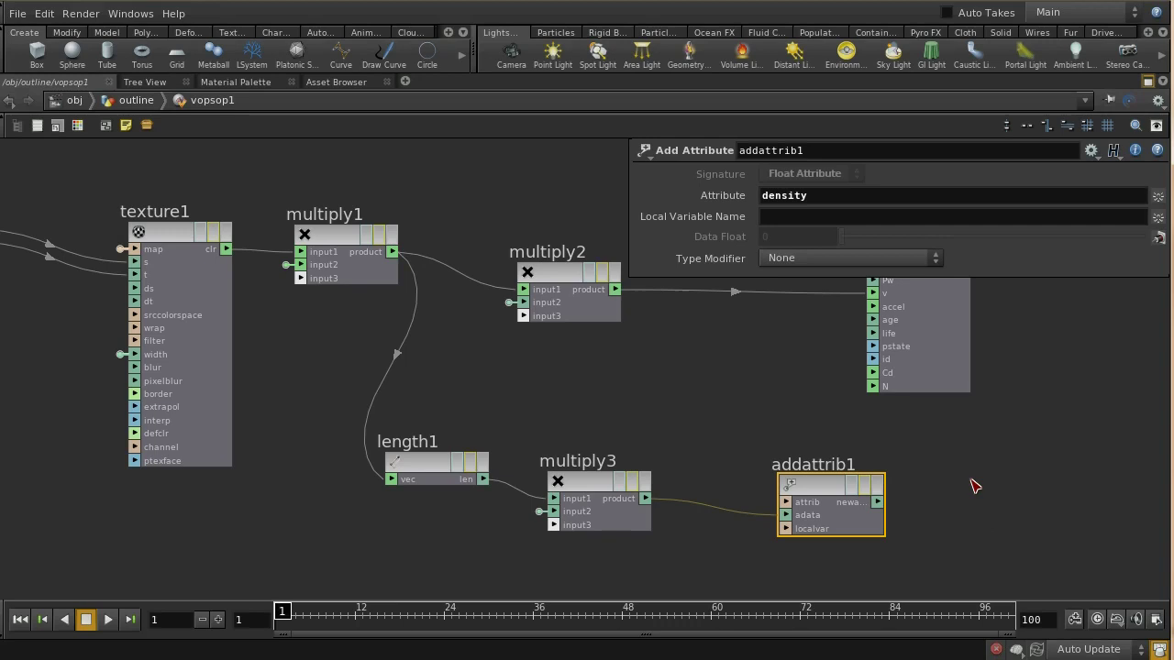
pyautogui.press('p')
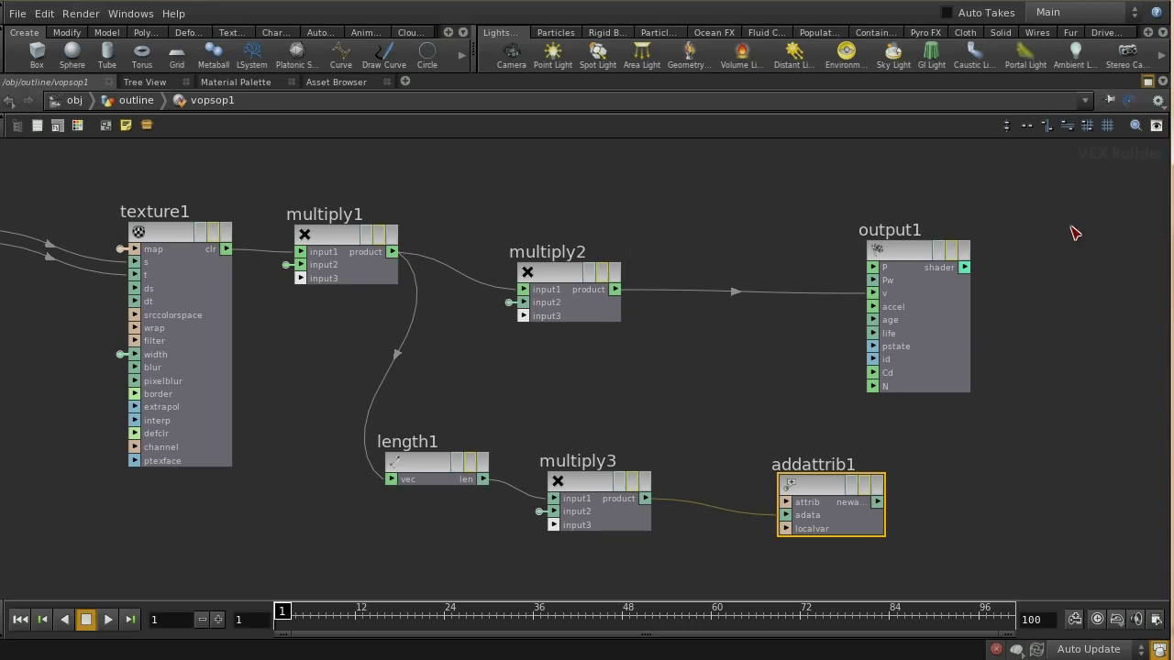
# - Go up to the outline network, checking the VOP SOP node's information, and maximize the network view
pyautogui.click(1147, 81)
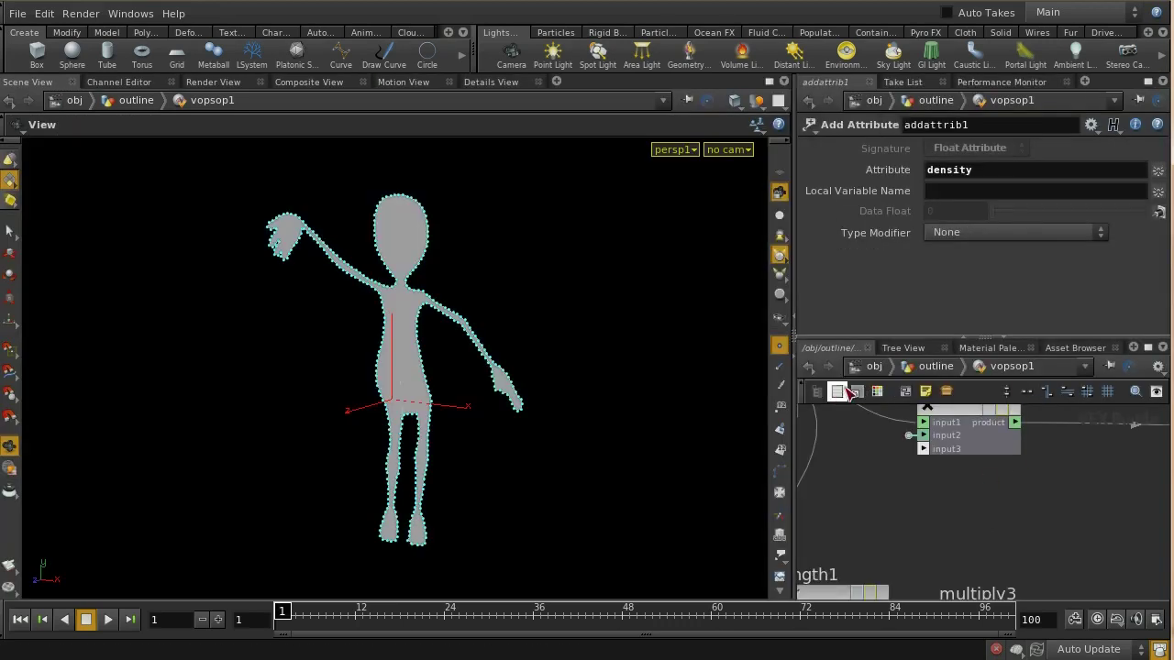
pyautogui.click(906, 367)
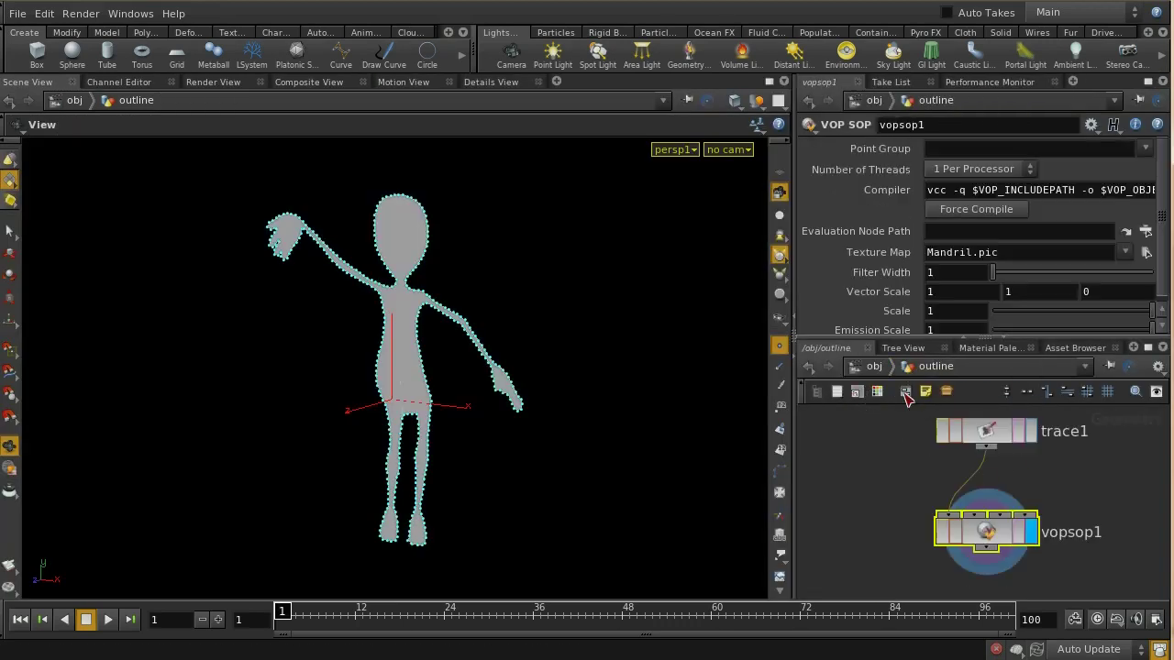
pyautogui.middleClick(988, 536)
pyautogui.click(1147, 347)
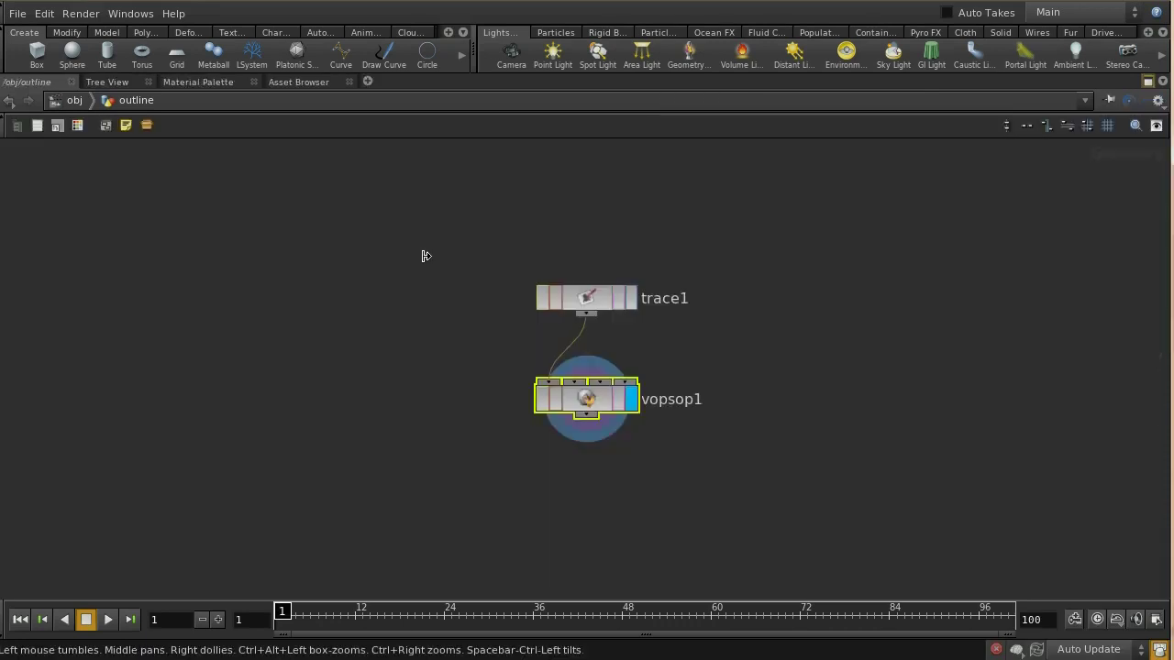
# - Check the VOP SOP node's point attributes, reopen its network and move the output node farther right
pyautogui.middleClick(587, 397)
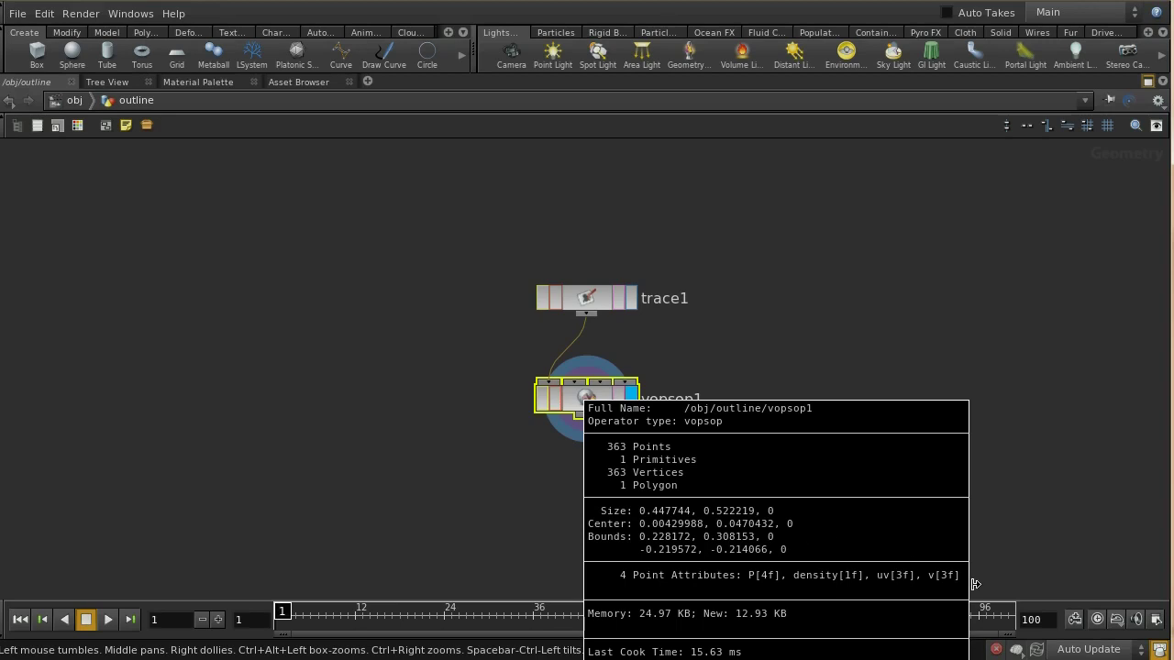
pyautogui.doubleClick(596, 401)
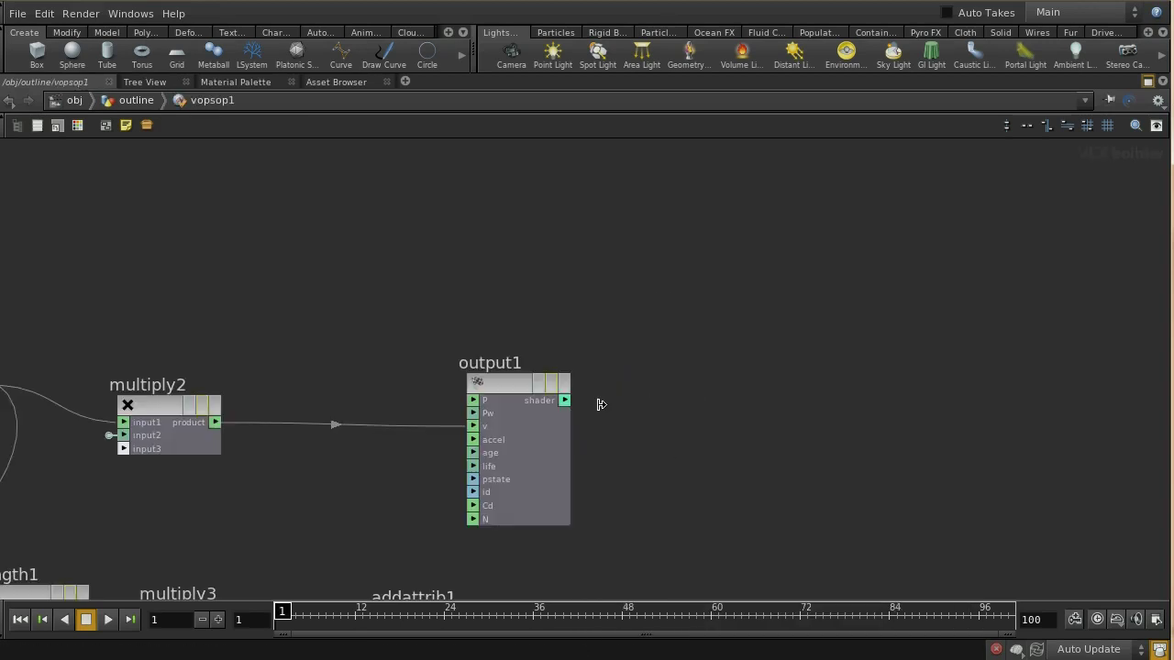
pyautogui.moveTo(596, 460); pyautogui.dragTo(803, 292, button='middle')
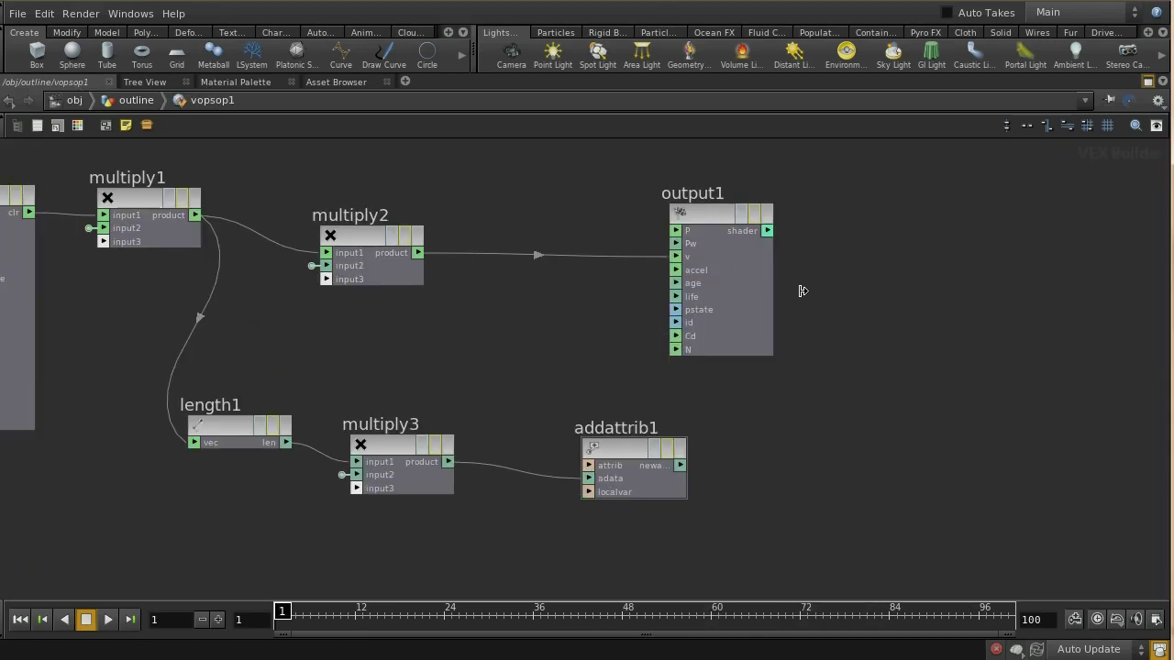
pyautogui.click(720, 218)
pyautogui.moveTo(720, 217); pyautogui.dragTo(993, 206)
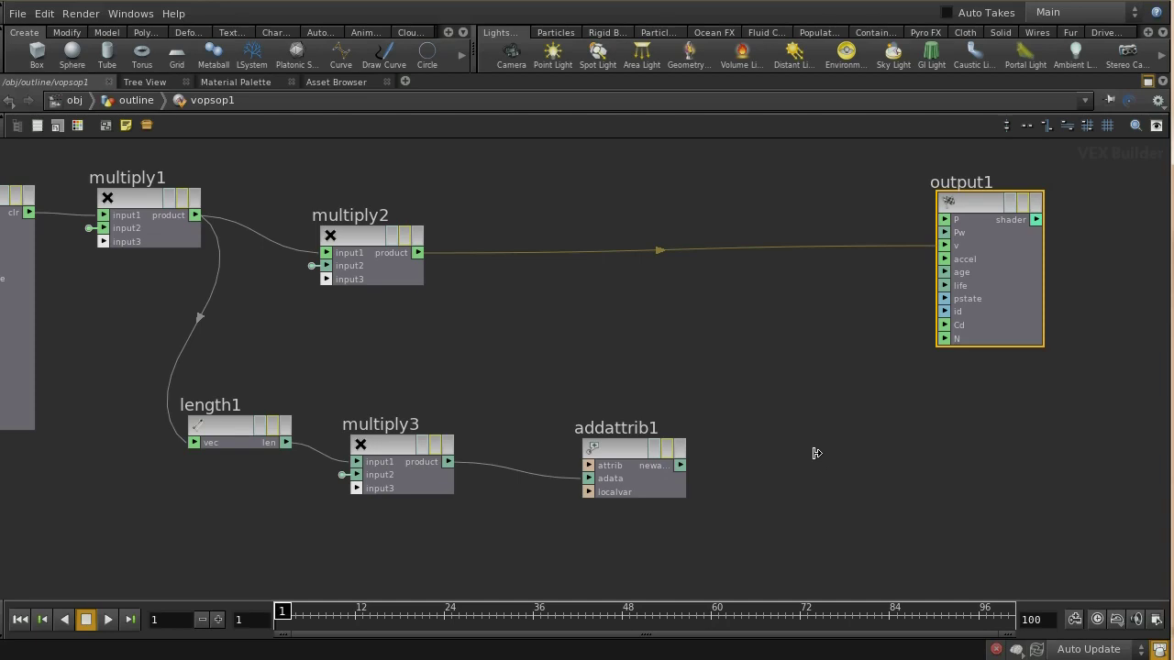
# - Add a Color Mix node below and right of the Add Attribute node, with the third Multiply's product feeding its bias input
pyautogui.press('Tab')
pyautogui.write('colo')
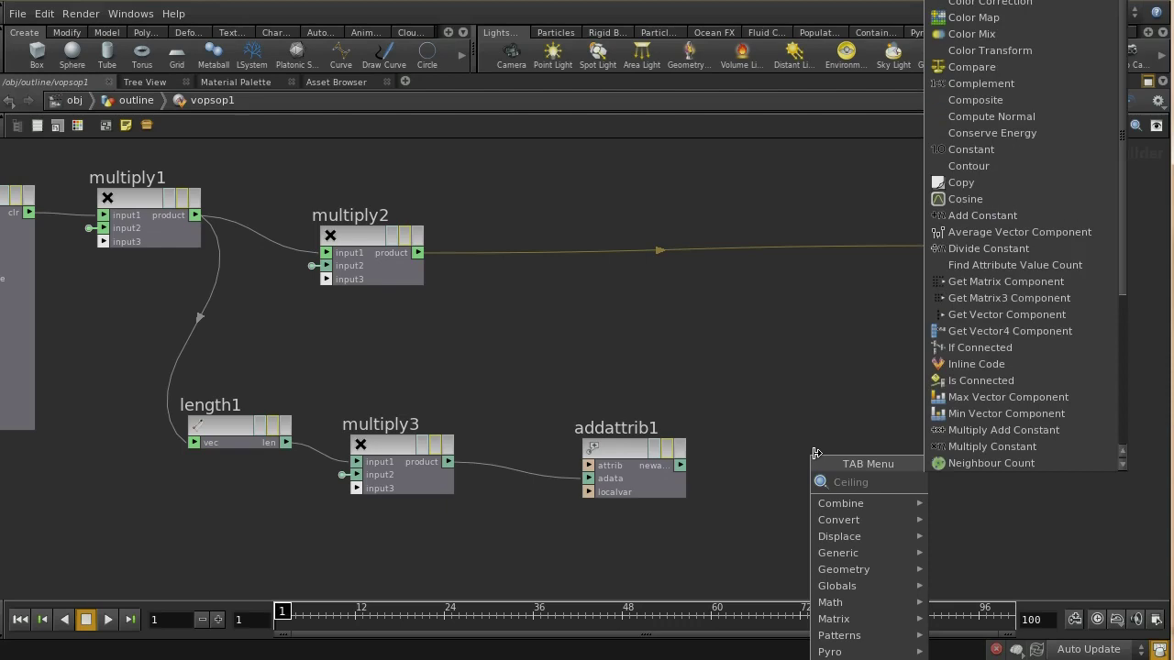
pyautogui.click(998, 516)
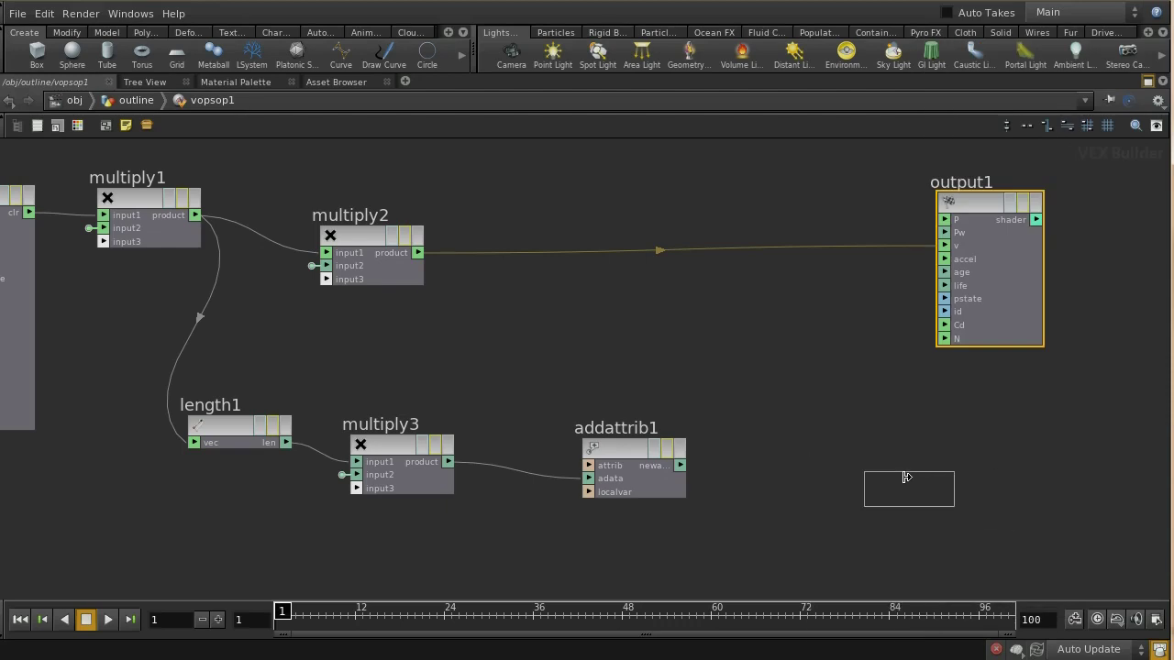
pyautogui.click(895, 459)
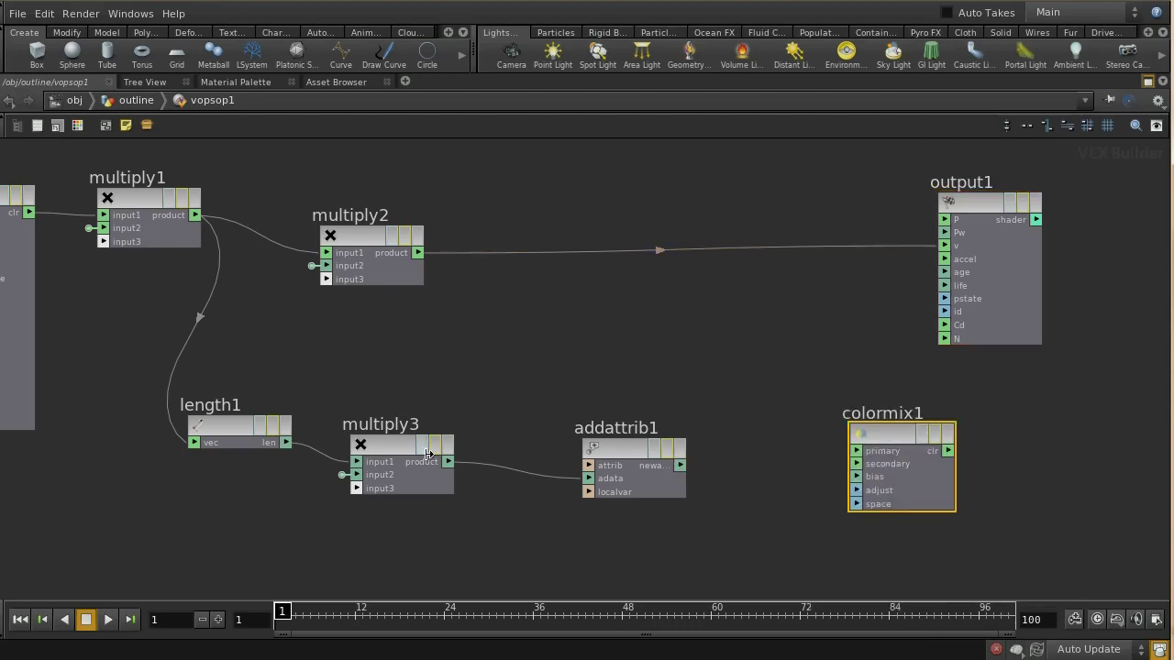
pyautogui.moveTo(447, 461); pyautogui.dragTo(858, 478)
pyautogui.moveTo(882, 427); pyautogui.dragTo(800, 518)
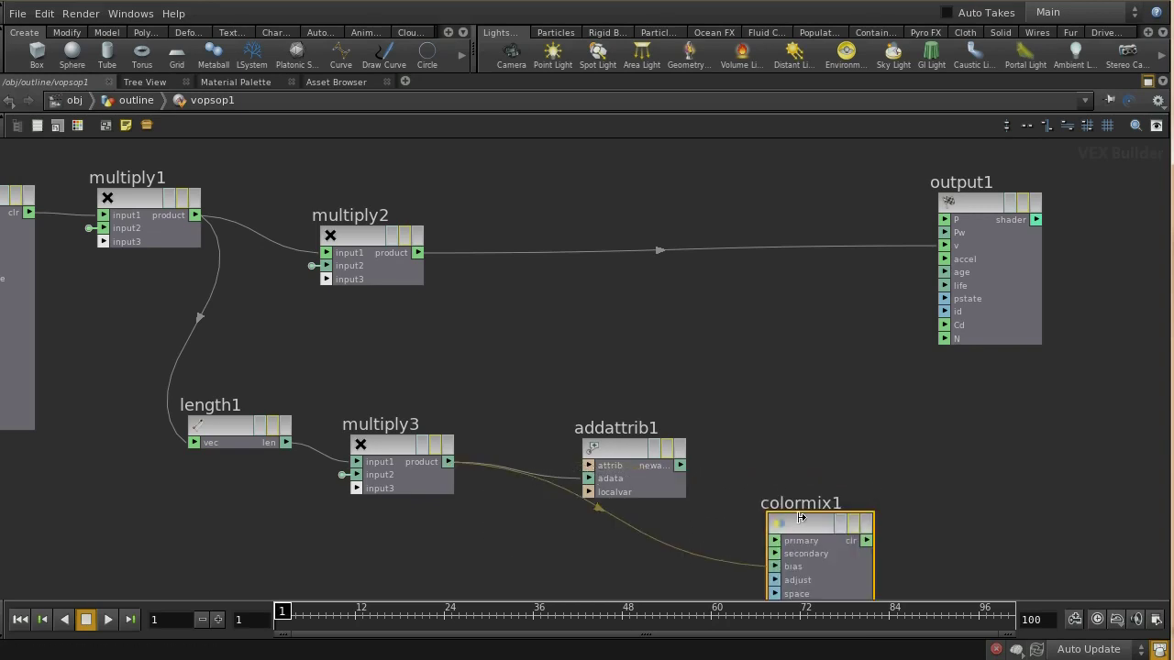
# - Set the Color Mix node's primary color to the yellow-green swatch with RGB values 0.45, 0.9, 0
pyautogui.press('p')
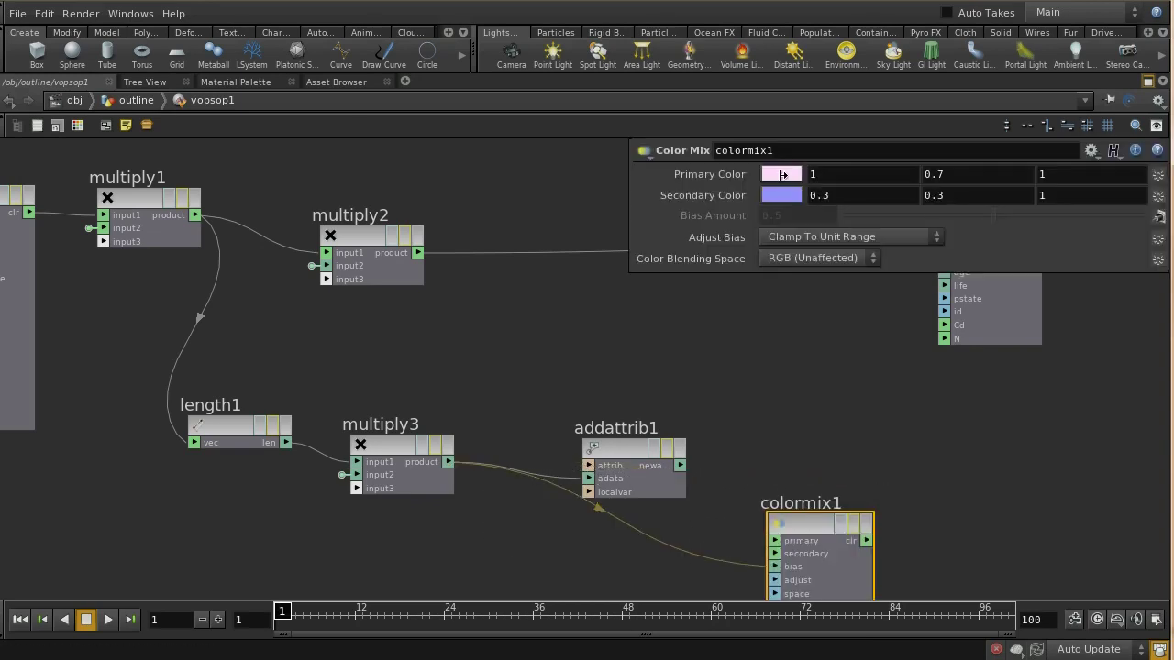
pyautogui.click(781, 173)
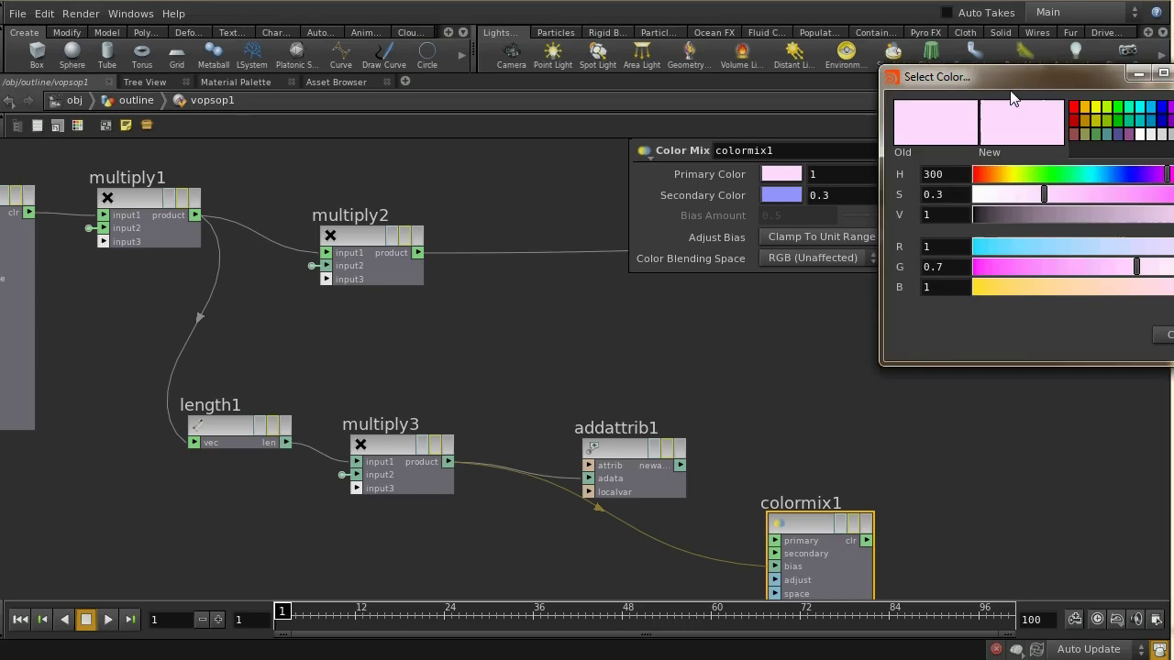
pyautogui.click(1027, 115)
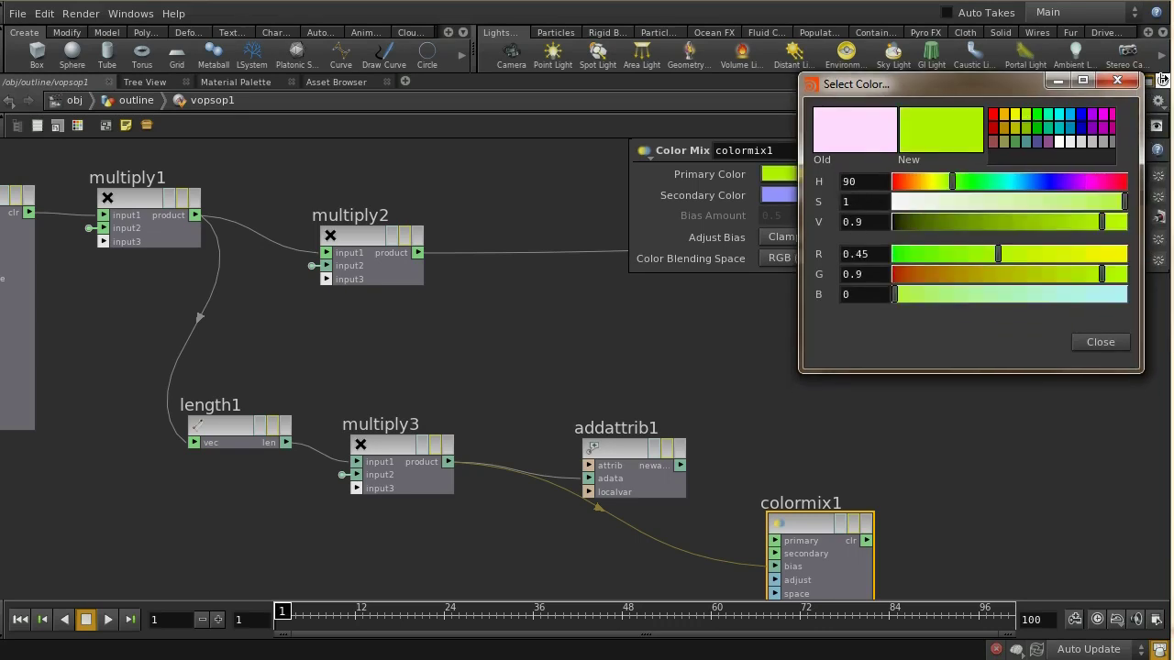
pyautogui.click(1116, 81)
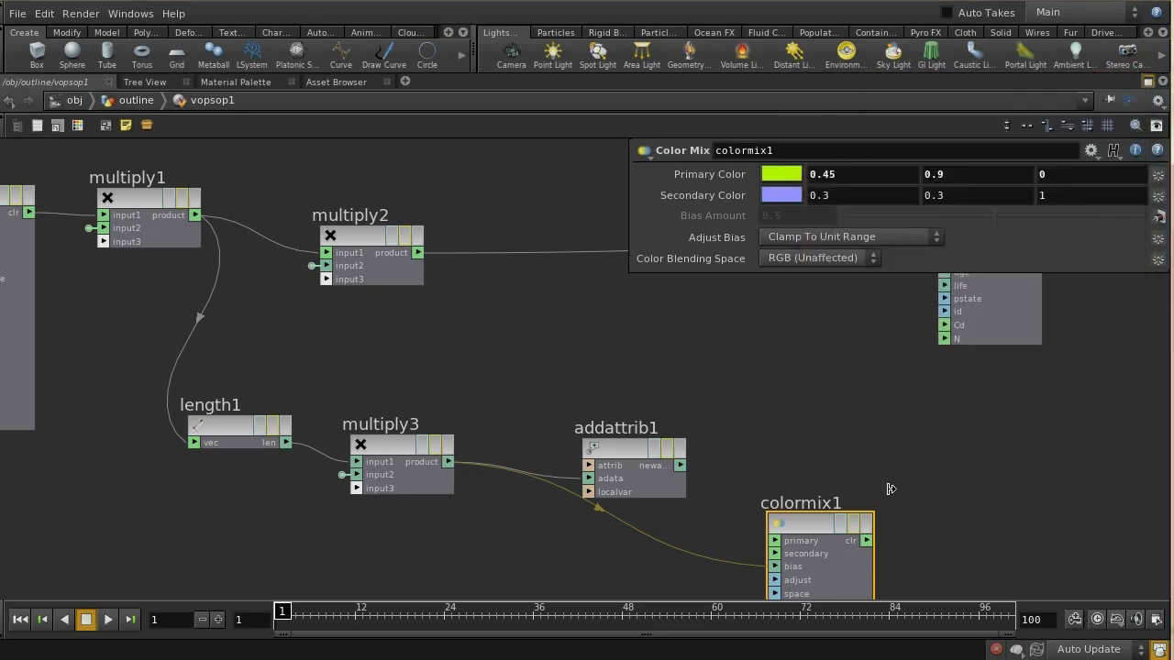
# - Connect the Color Mix node's clr output to the output node's Cd input and close the Color Mix settings
pyautogui.moveTo(900, 475); pyautogui.dragTo(786, 545, button='middle')
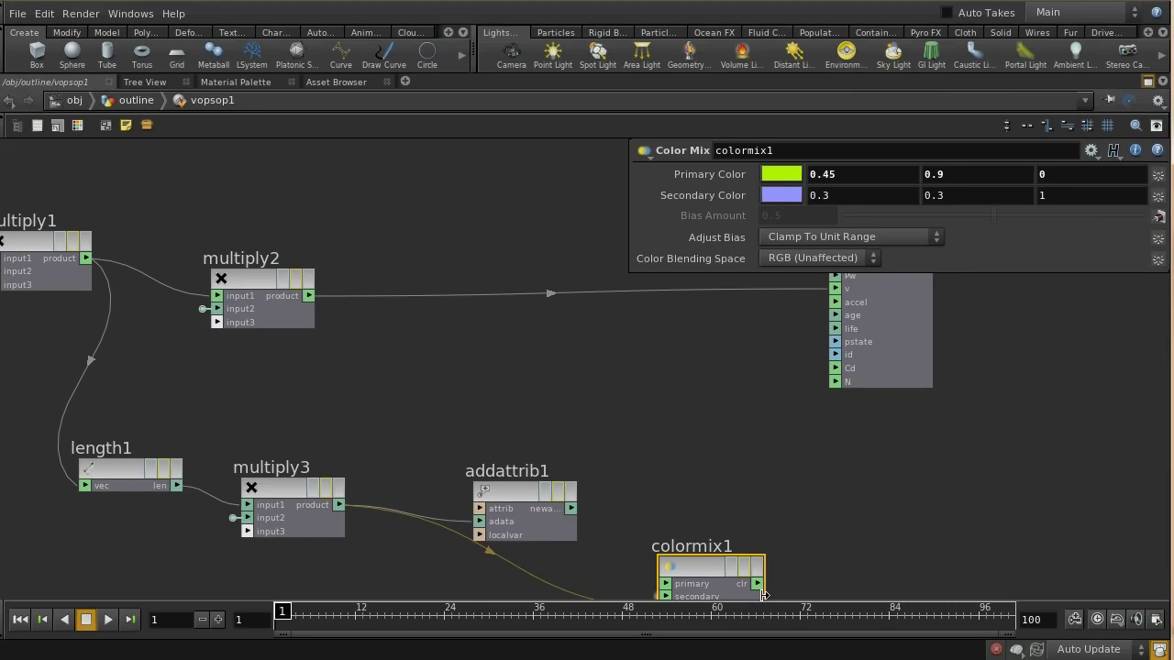
pyautogui.moveTo(763, 587); pyautogui.dragTo(841, 367)
pyautogui.press('p')
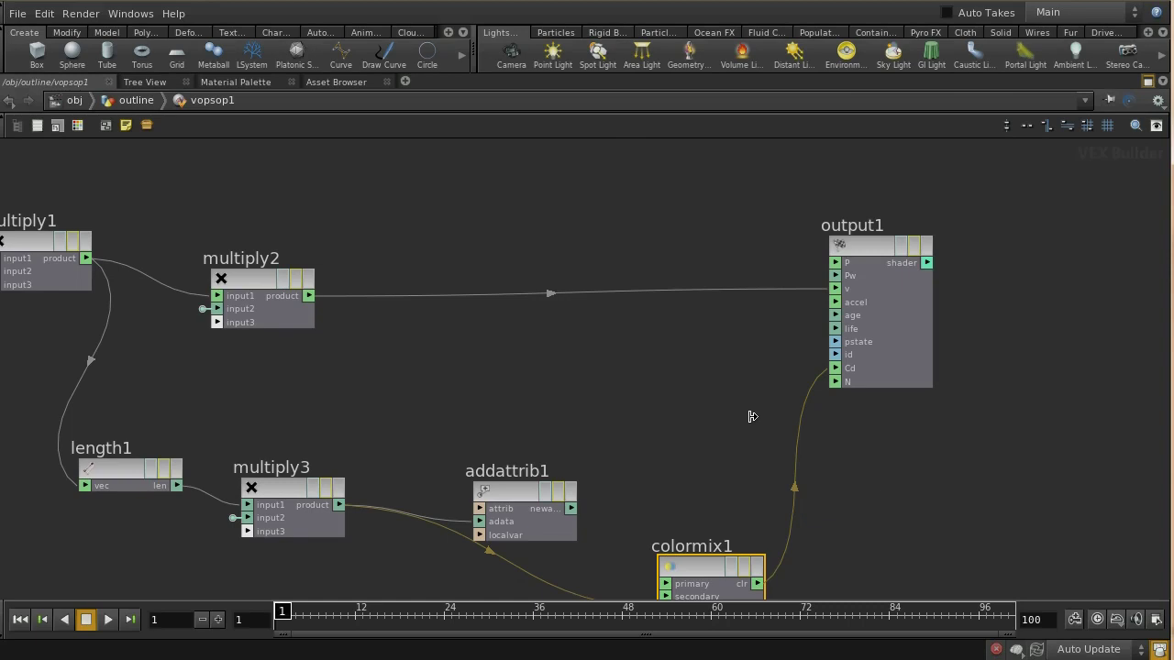
# - Return to the outline network, restore the split layout and examine the colored silhouette from the front up to frame 16
pyautogui.moveTo(750, 417); pyautogui.dragTo(977, 373, button='middle')
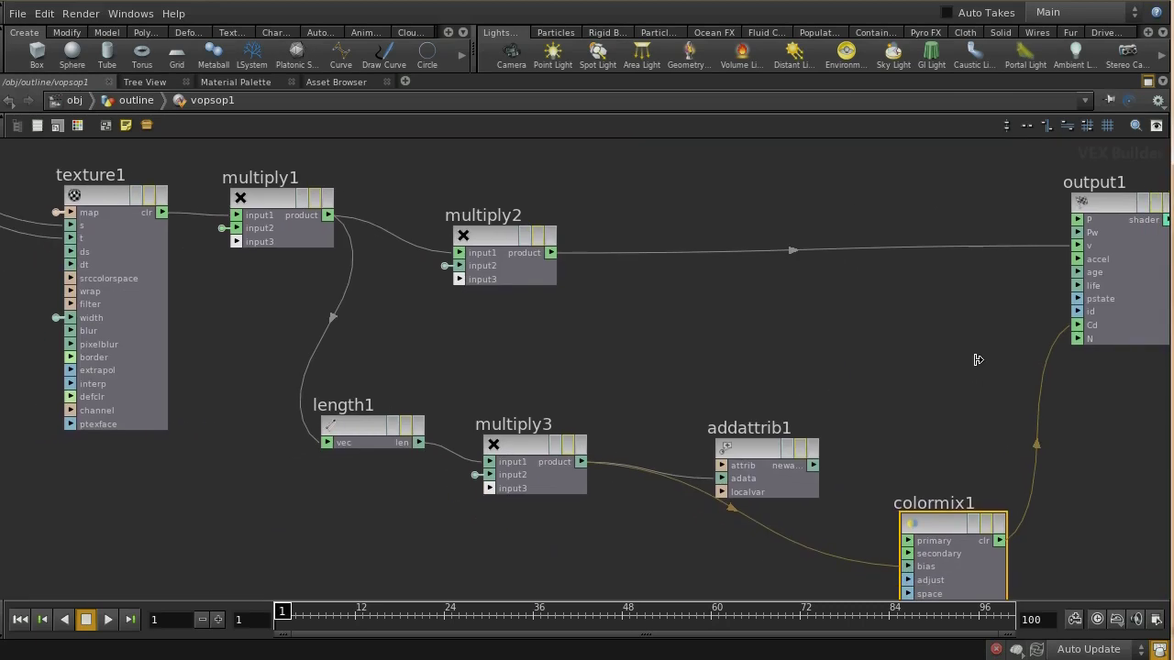
pyautogui.press('u')
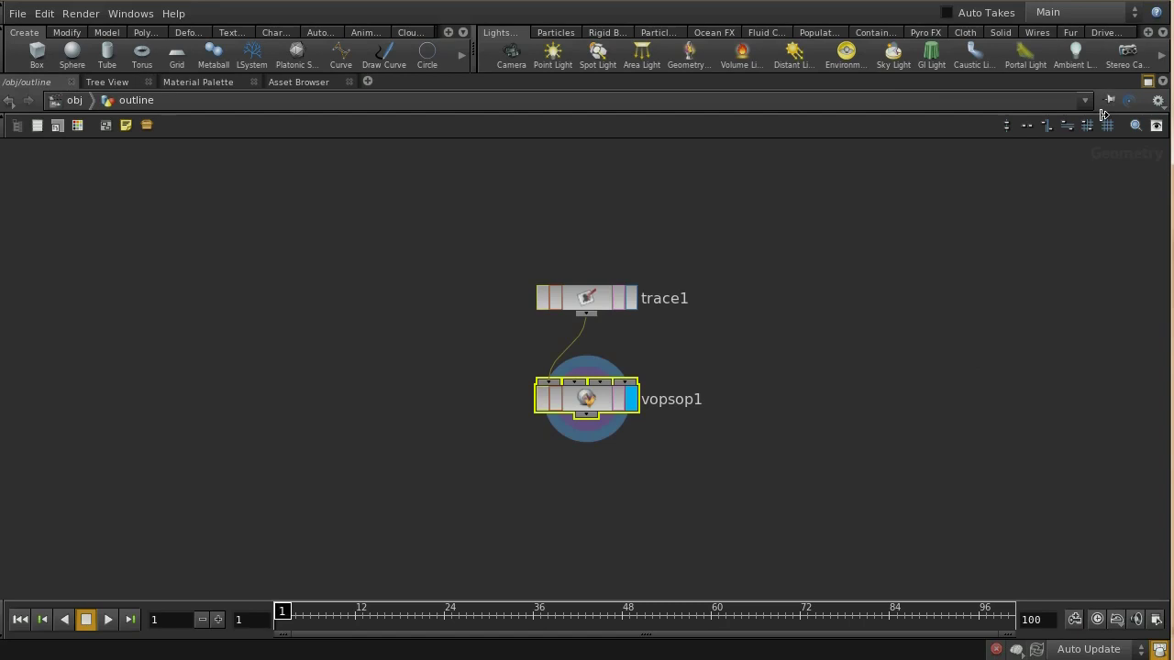
pyautogui.click(1147, 80)
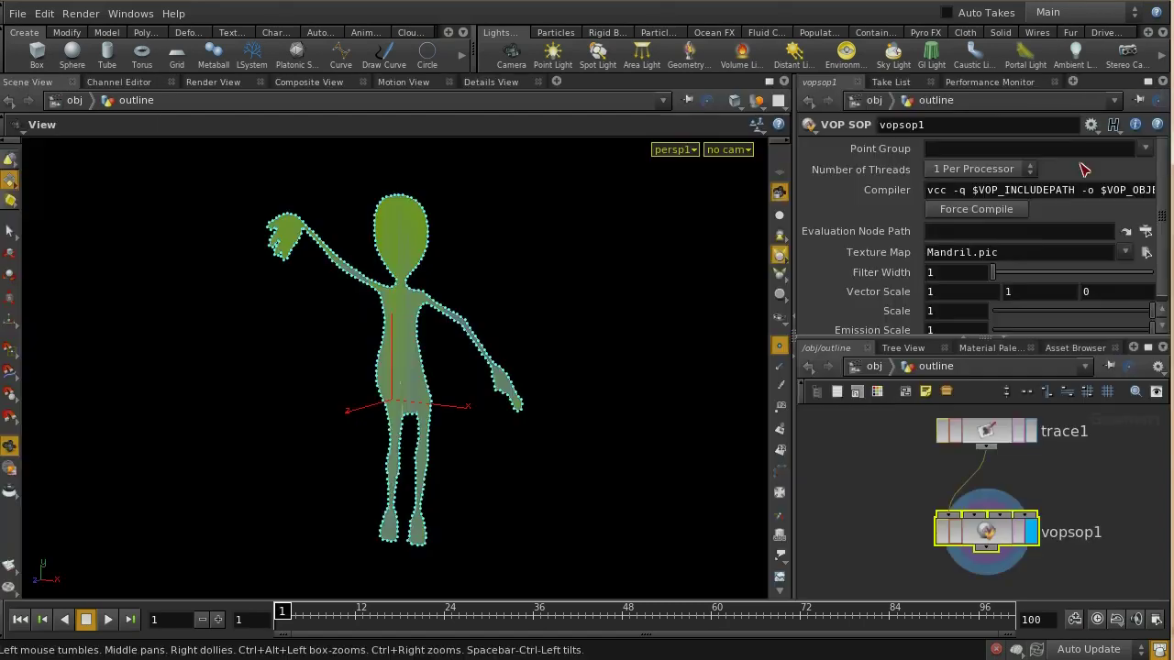
pyautogui.moveTo(522, 347)
pyautogui.mouseDown()
pyautogui.moveTo(489, 358)
pyautogui.moveTo(581, 288)
pyautogui.moveTo(600, 367)
pyautogui.moveTo(596, 296)
pyautogui.moveTo(585, 412)
pyautogui.moveTo(566, 333)
pyautogui.mouseUp()
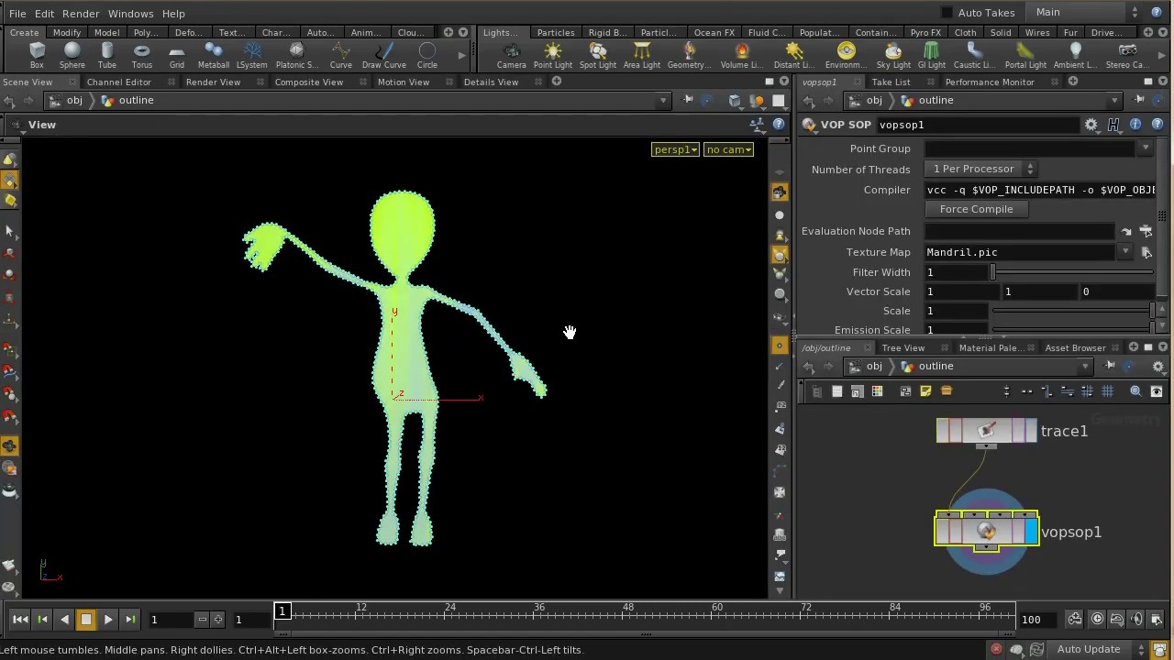
pyautogui.moveTo(282, 610); pyautogui.dragTo(391, 602)
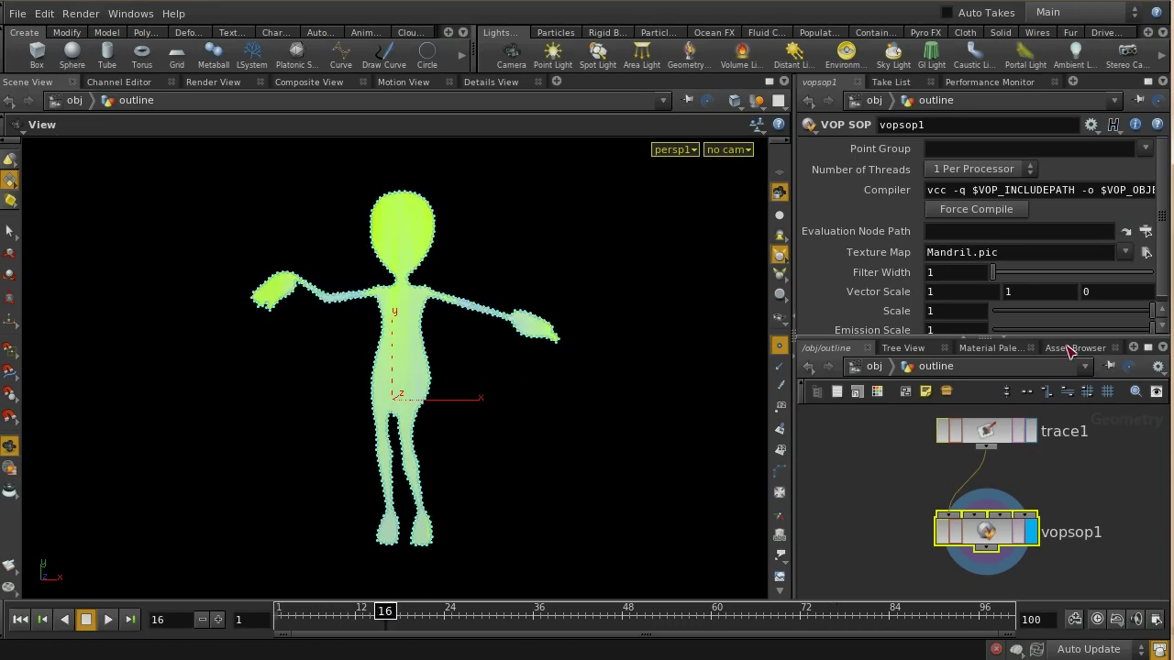
# - Raise the VOP SOP's Emission Scale to 2.2 and advance the animation to frame 22
pyautogui.click(1162, 319)
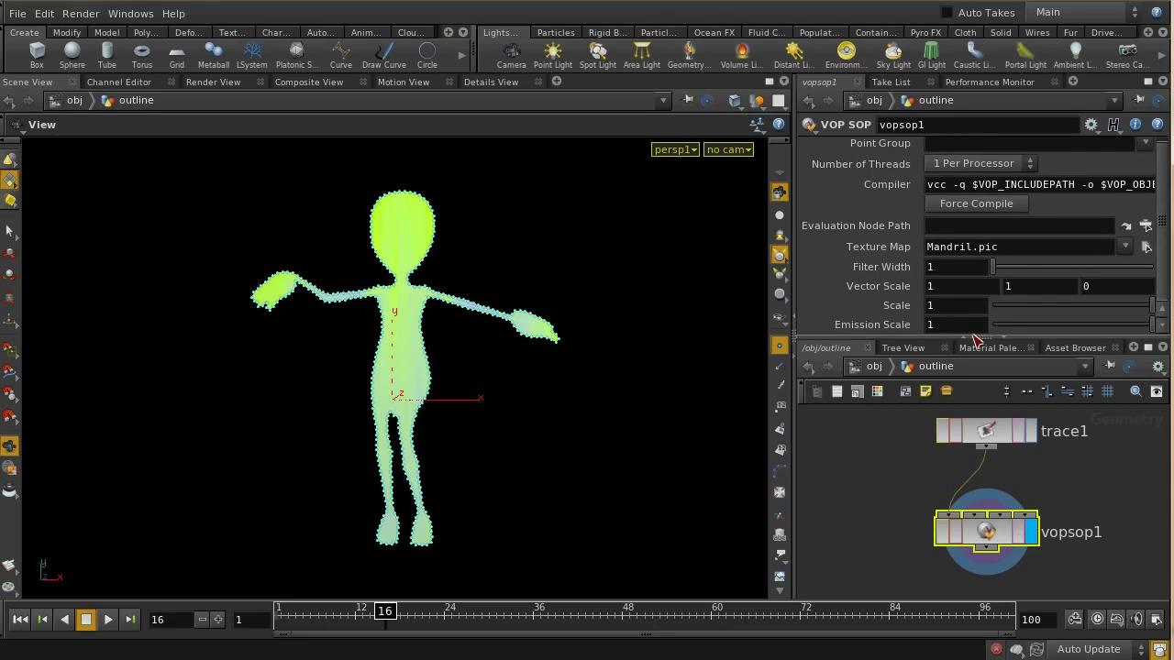
pyautogui.moveTo(938, 325); pyautogui.dragTo(1068, 317, button='middle')
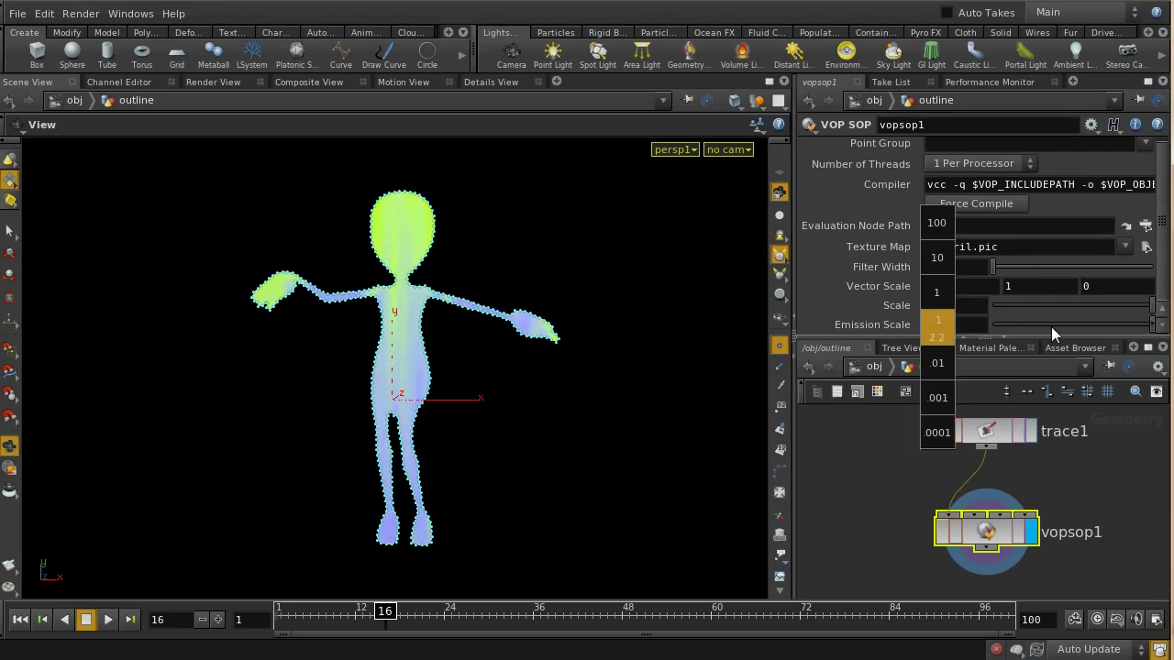
pyautogui.moveTo(1063, 327); pyautogui.dragTo(1046, 326, button='middle')
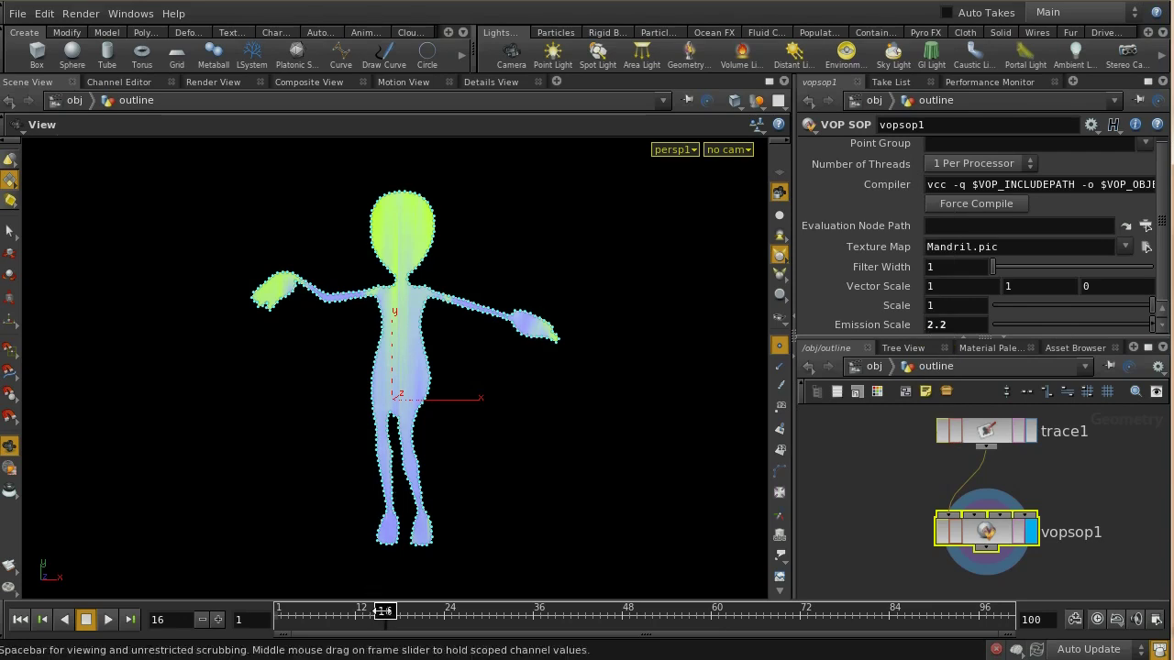
pyautogui.moveTo(385, 611)
pyautogui.mouseDown()
pyautogui.moveTo(302, 612)
pyautogui.moveTo(253, 633)
pyautogui.moveTo(321, 612)
pyautogui.moveTo(541, 610)
pyautogui.moveTo(353, 583)
pyautogui.moveTo(431, 587)
pyautogui.mouseUp()
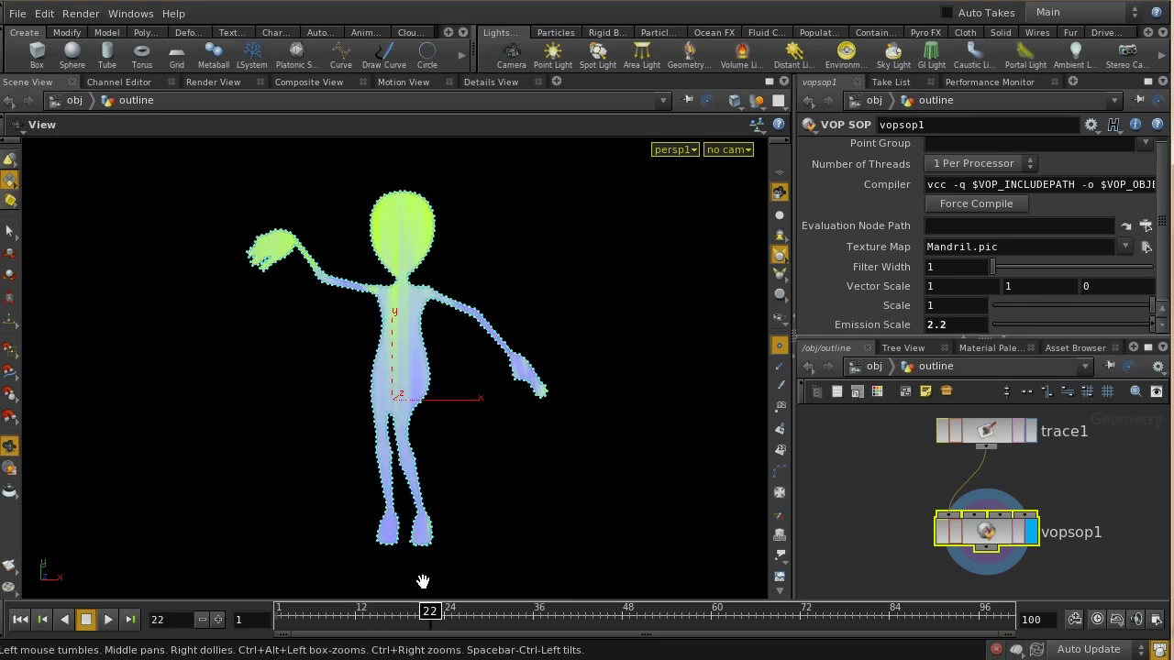
# - Place an Add node below the VOP SOP, fed by its output, and make it the displayed node
pyautogui.moveTo(1094, 508); pyautogui.dragTo(1101, 418, button='middle')
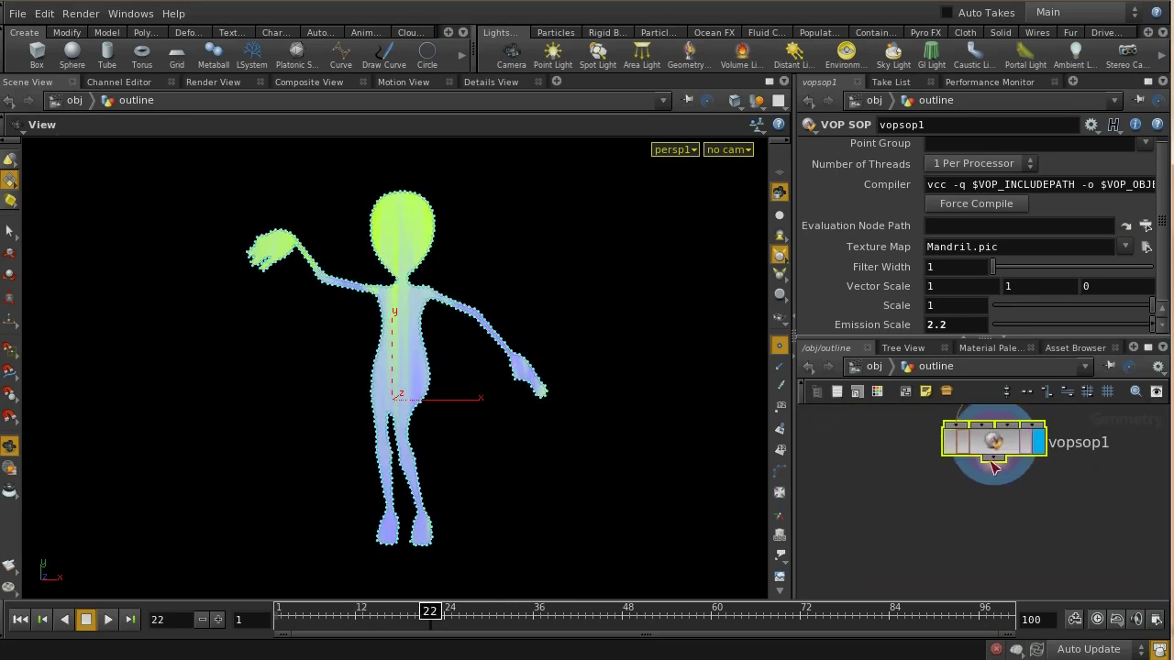
pyautogui.press('Tab')
pyautogui.write('add')
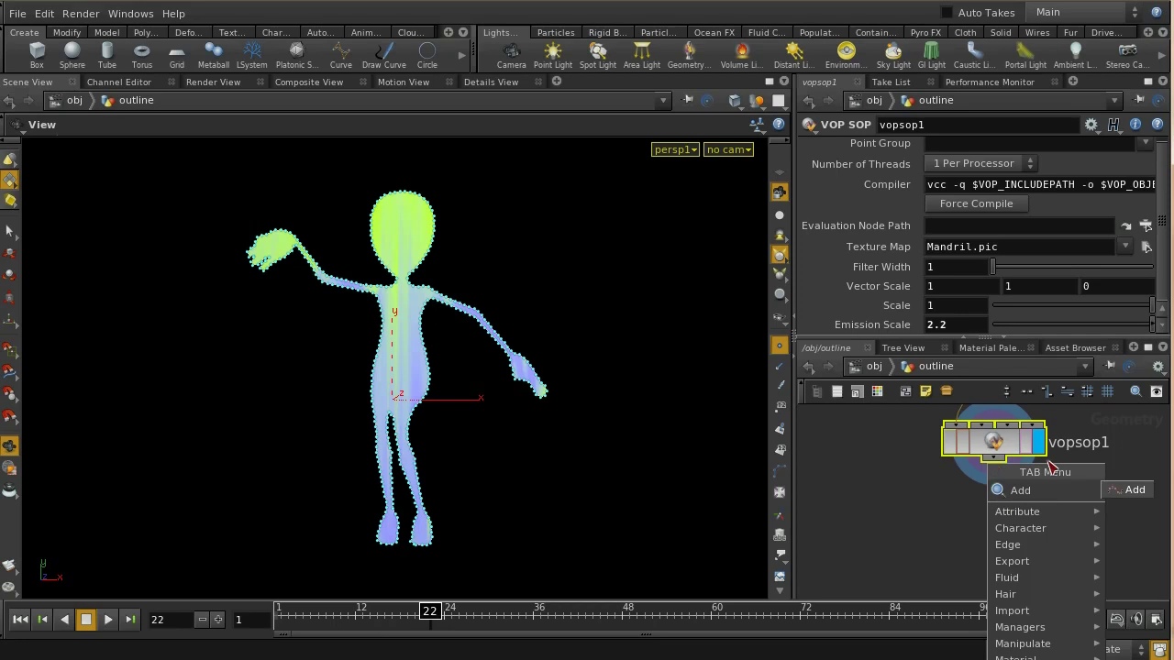
pyautogui.click(1123, 489)
pyautogui.click(998, 519)
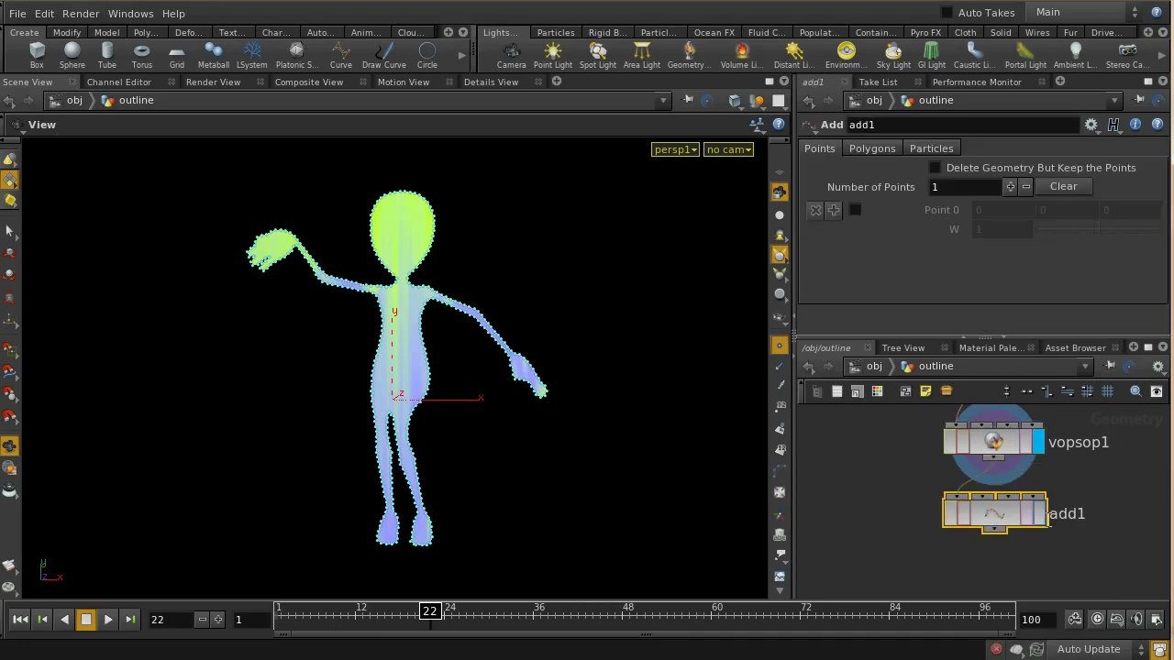
pyautogui.click(1039, 513)
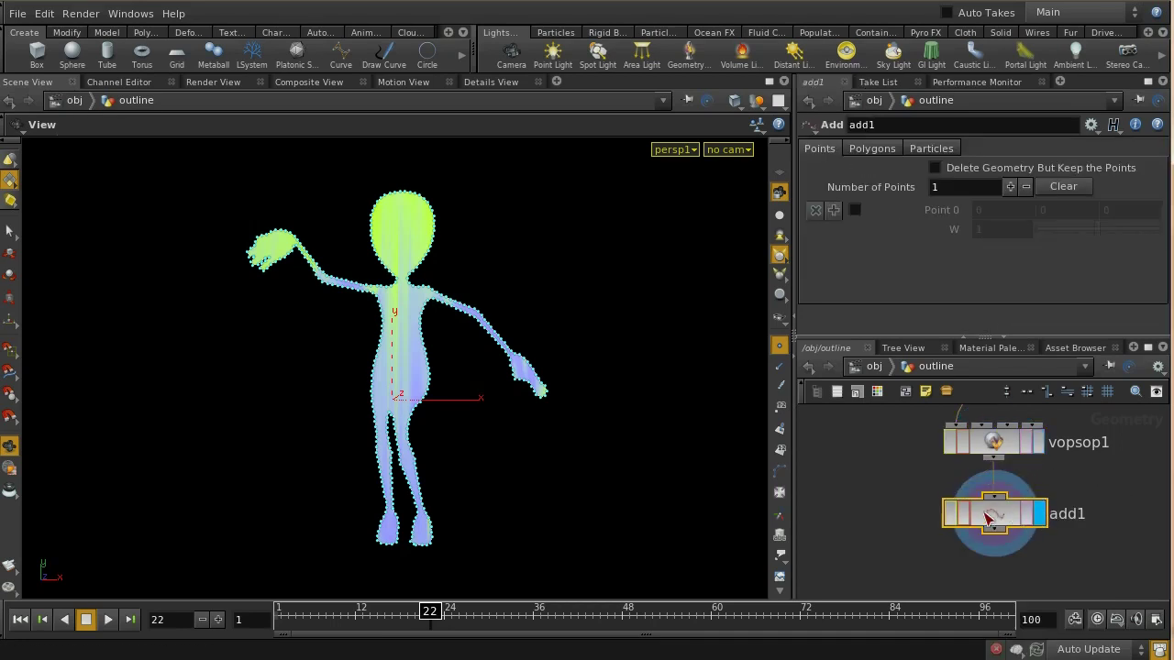
# - Have the Add node delete the geometry but keep the points, and turn off point markers in the viewport to inspect the colored points
pyautogui.click(935, 168)
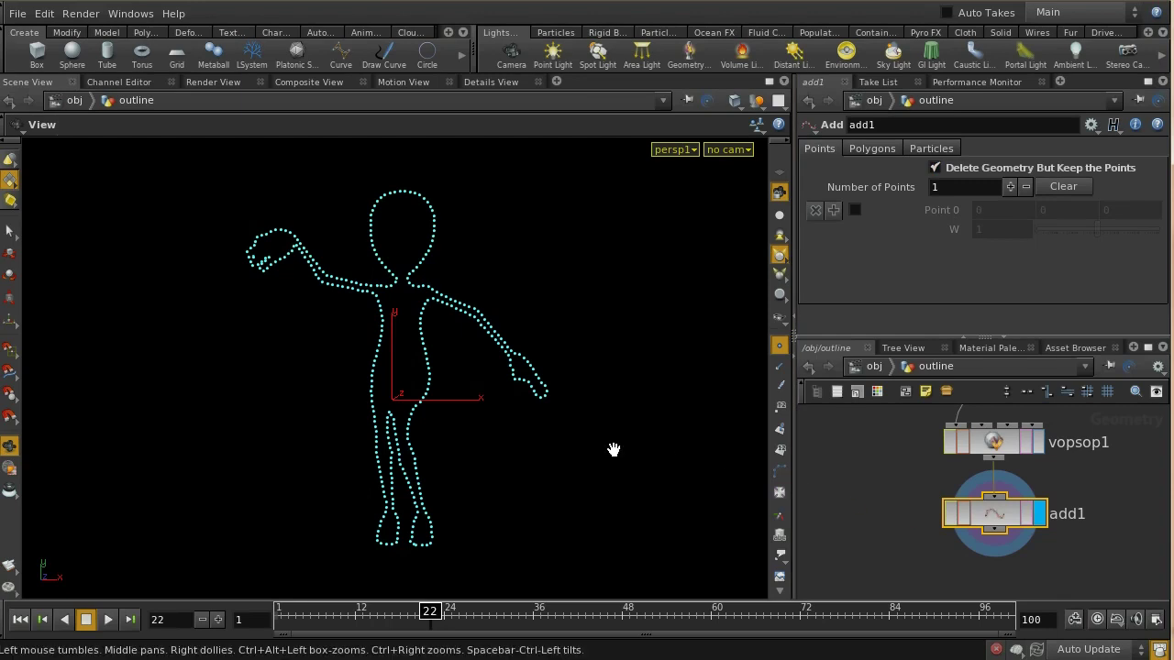
pyautogui.click(779, 349)
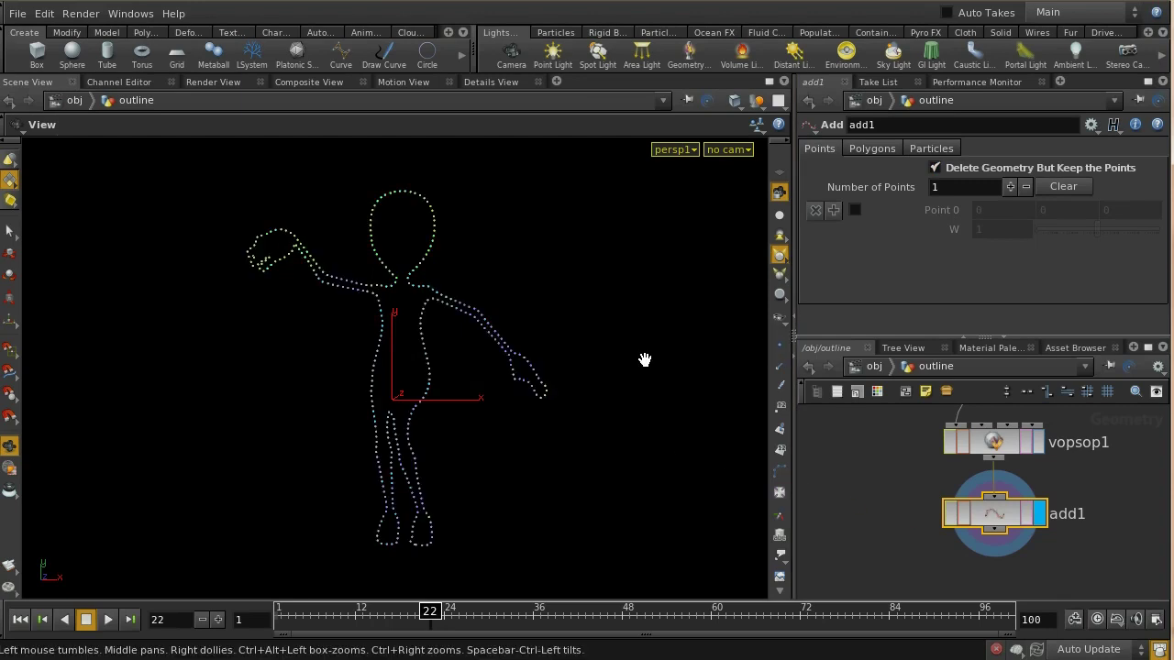
pyautogui.moveTo(645, 360)
pyautogui.mouseDown()
pyautogui.moveTo(663, 340)
pyautogui.moveTo(669, 385)
pyautogui.moveTo(668, 372)
pyautogui.moveTo(684, 395)
pyautogui.moveTo(611, 432)
pyautogui.moveTo(615, 414)
pyautogui.moveTo(664, 398)
pyautogui.moveTo(724, 343)
pyautogui.moveTo(526, 385)
pyautogui.moveTo(739, 367)
pyautogui.moveTo(644, 373)
pyautogui.moveTo(650, 356)
pyautogui.mouseUp()
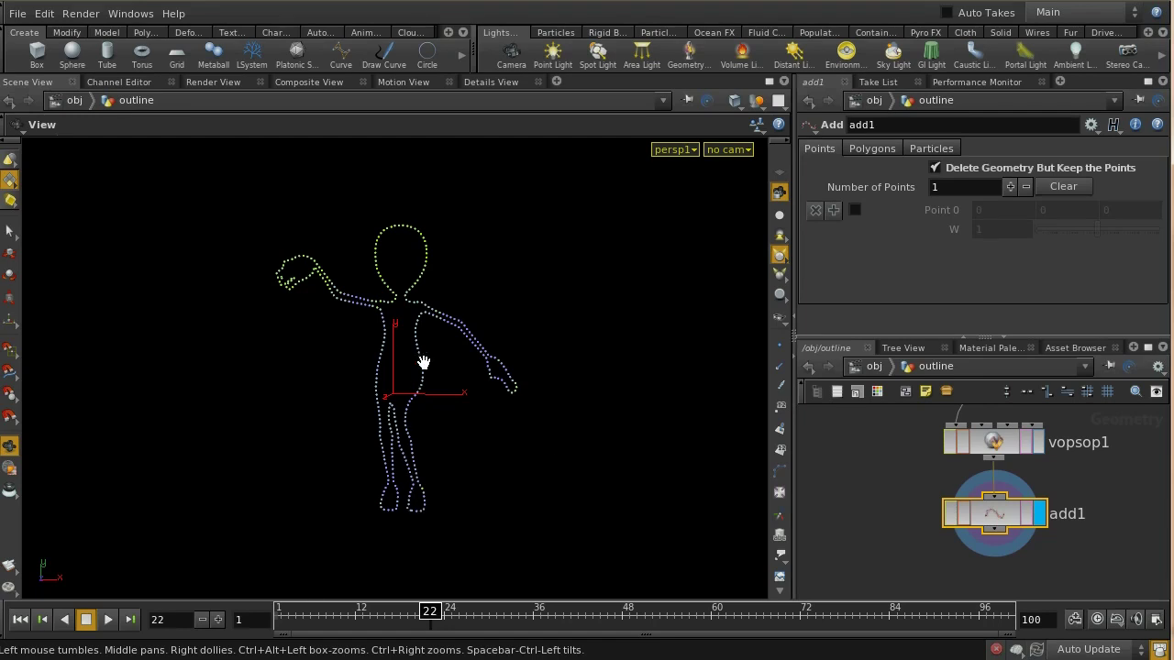
pyautogui.moveTo(330, 629); pyautogui.dragTo(429, 625)
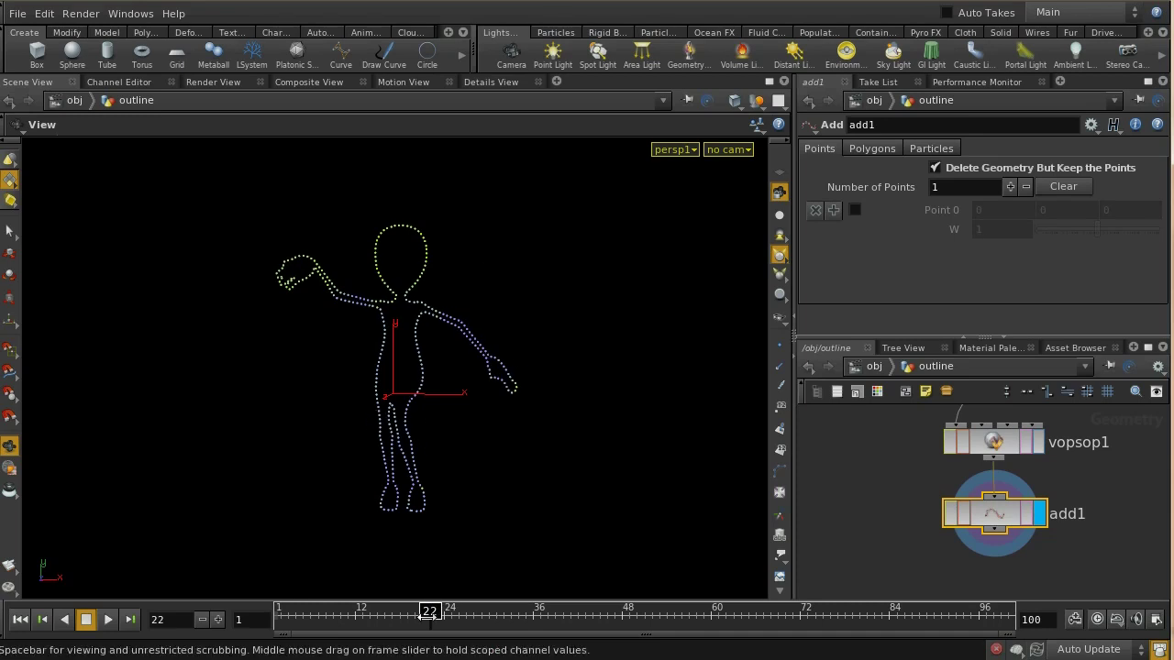
# - Set the VOP SOP's Texture Map to the motion image sequence $HIP/pic/motion.$F.pic
pyautogui.click(993, 440)
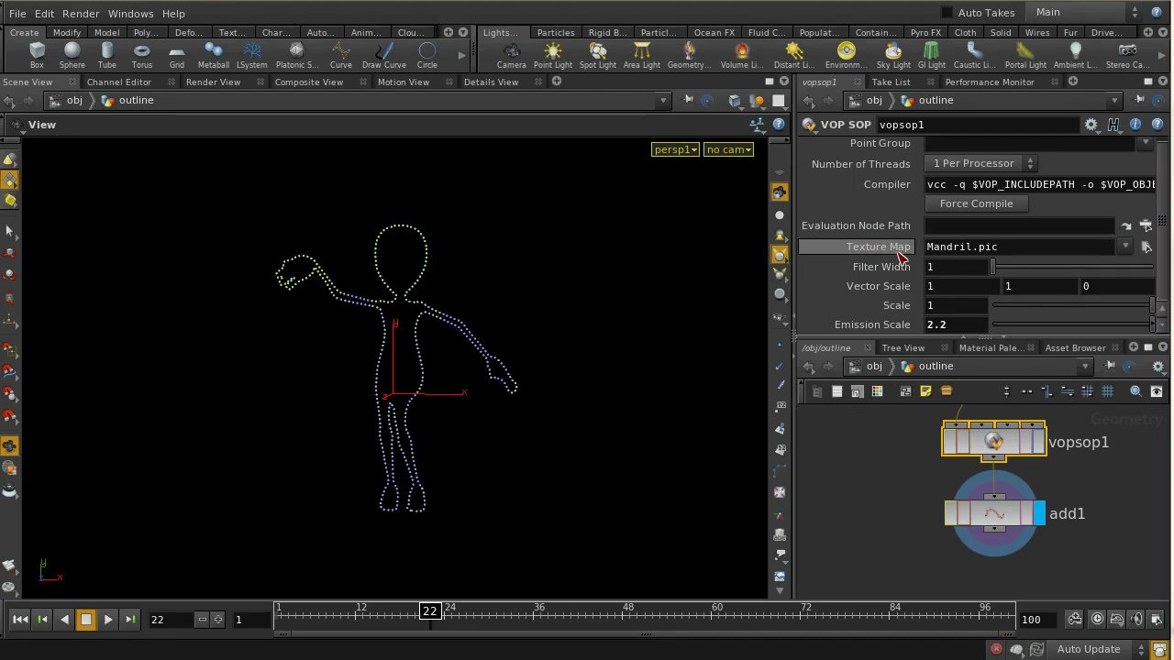
pyautogui.click(1145, 247)
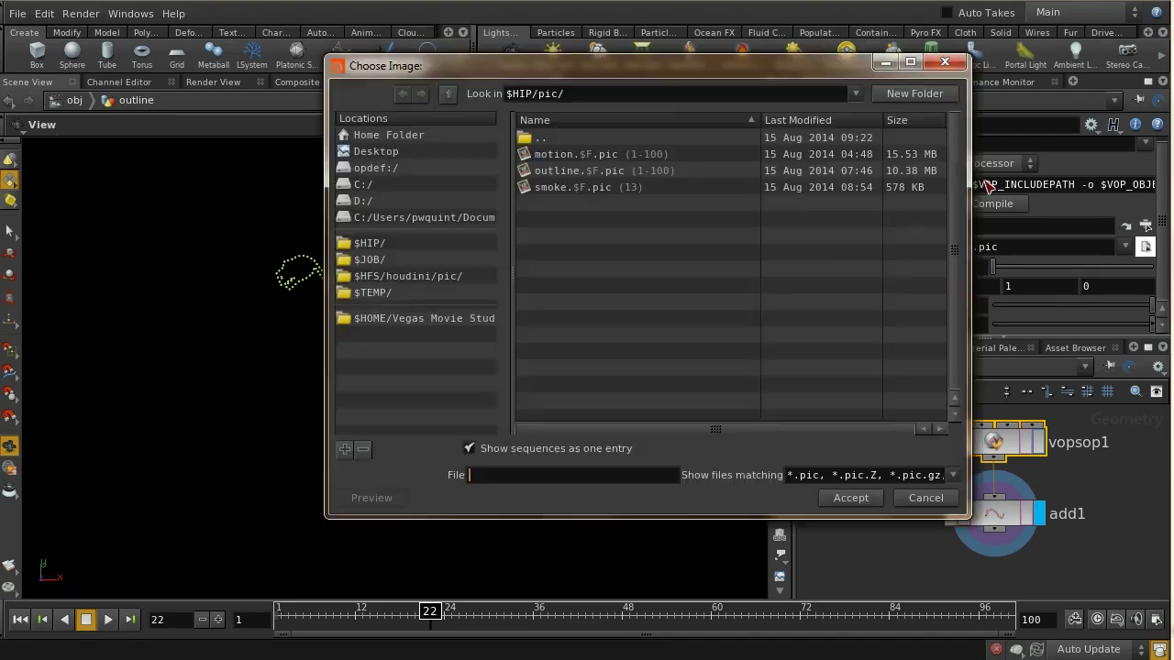
pyautogui.click(566, 155)
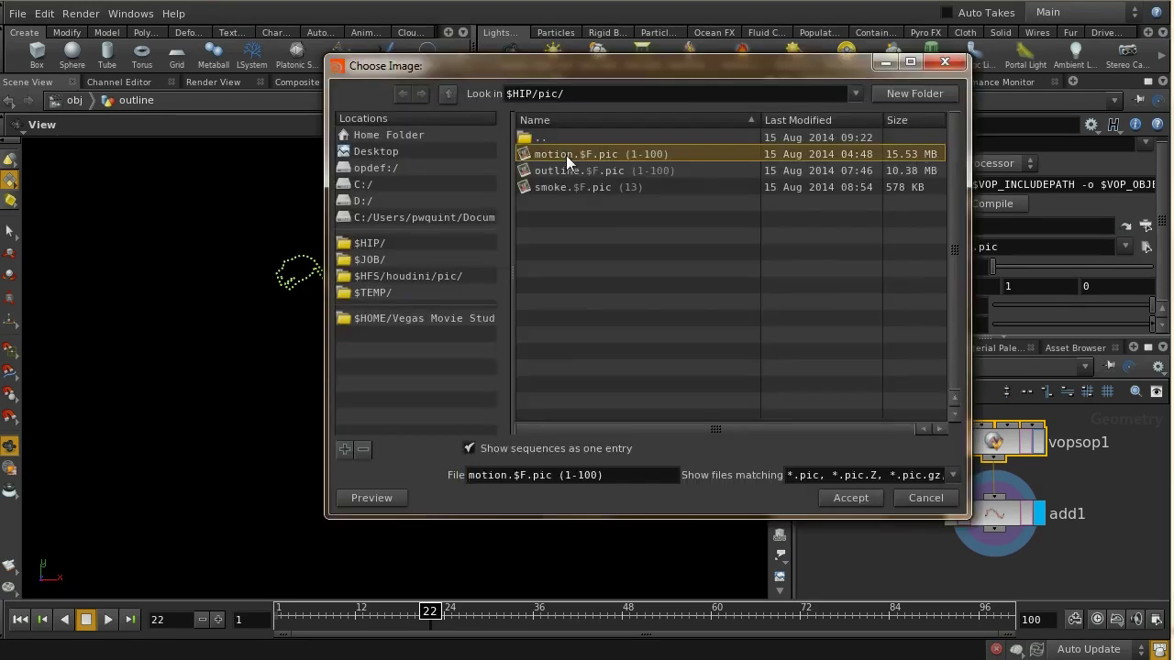
pyautogui.click(850, 498)
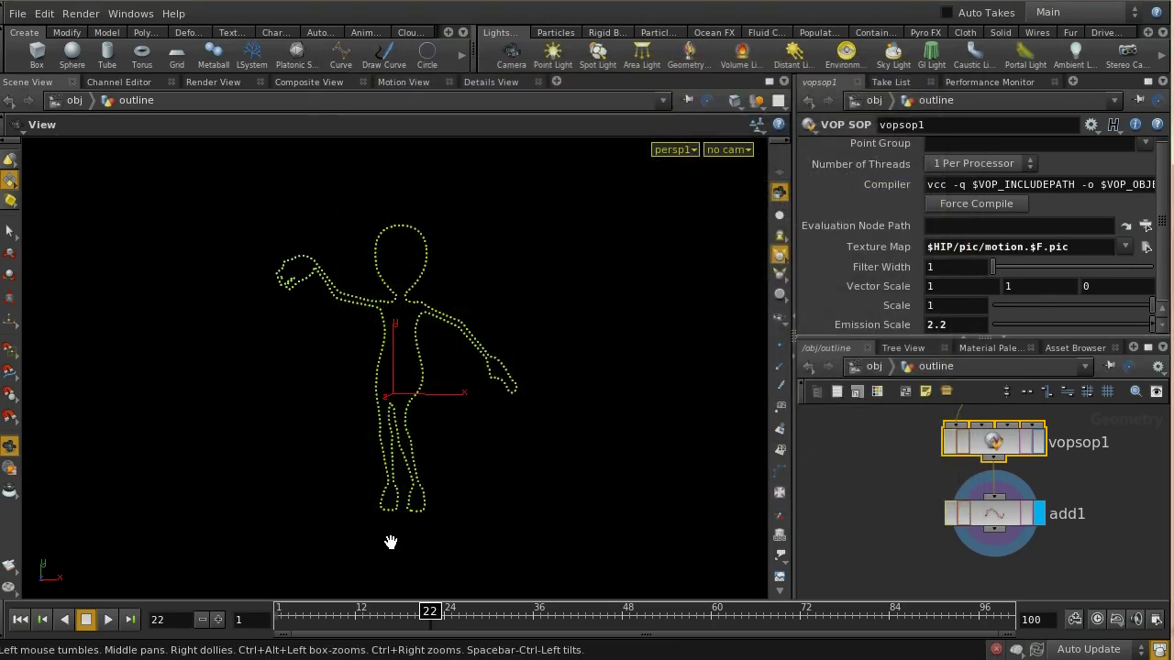
# - Return to frame 22 after checking frame 1, and set the VOP SOP's Emission Scale to 50
pyautogui.click(24, 620)
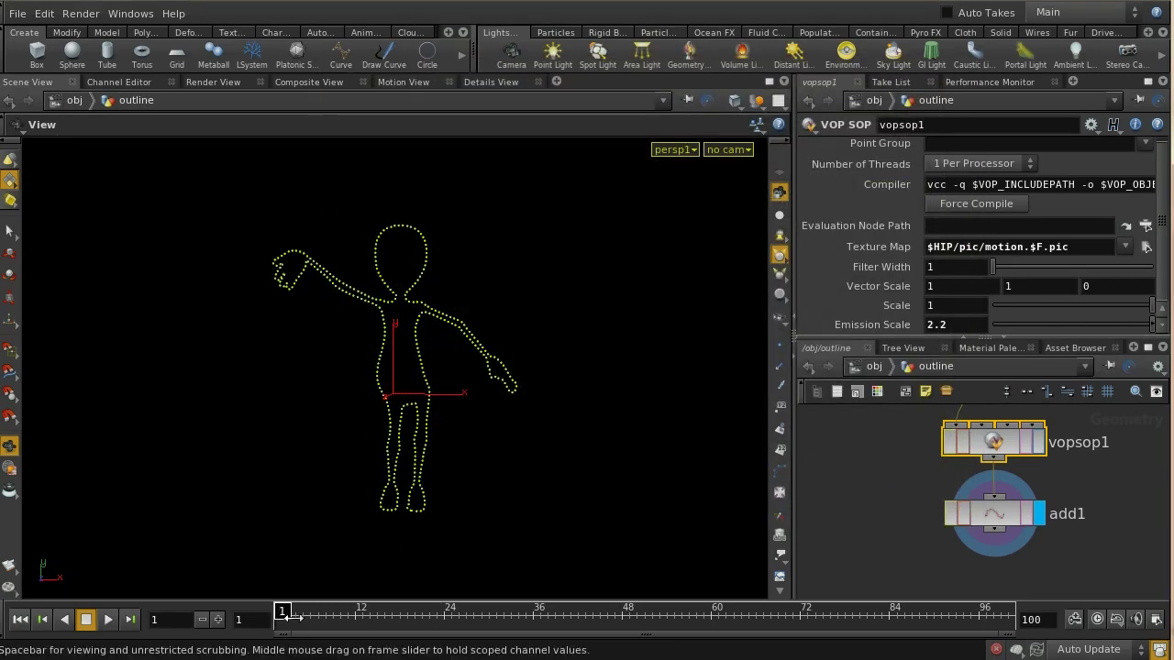
pyautogui.moveTo(284, 611); pyautogui.dragTo(431, 612)
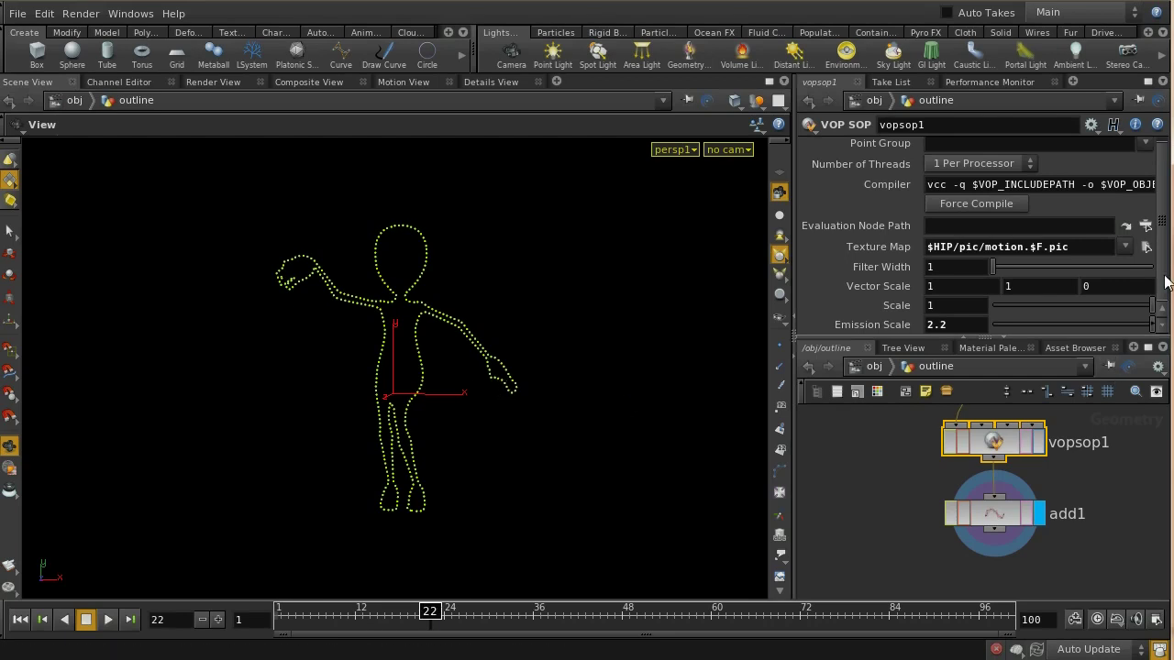
pyautogui.moveTo(960, 326); pyautogui.dragTo(1033, 269, button='middle')
pyautogui.moveTo(969, 325); pyautogui.dragTo(905, 328)
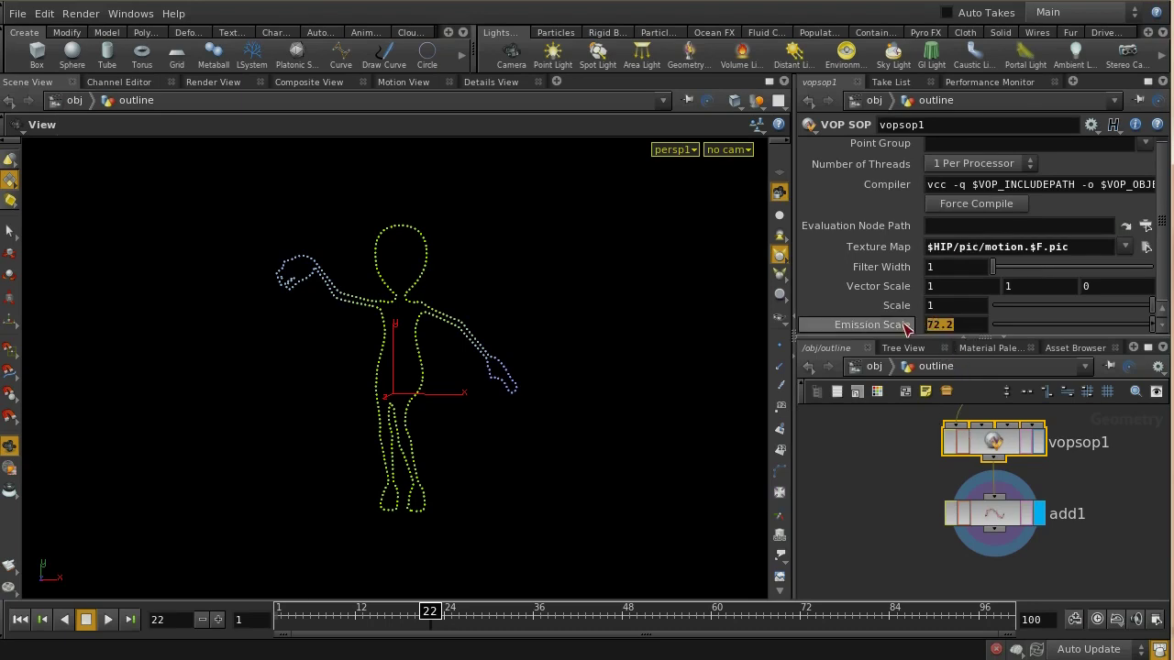
pyautogui.write('50')
pyautogui.press('Return')
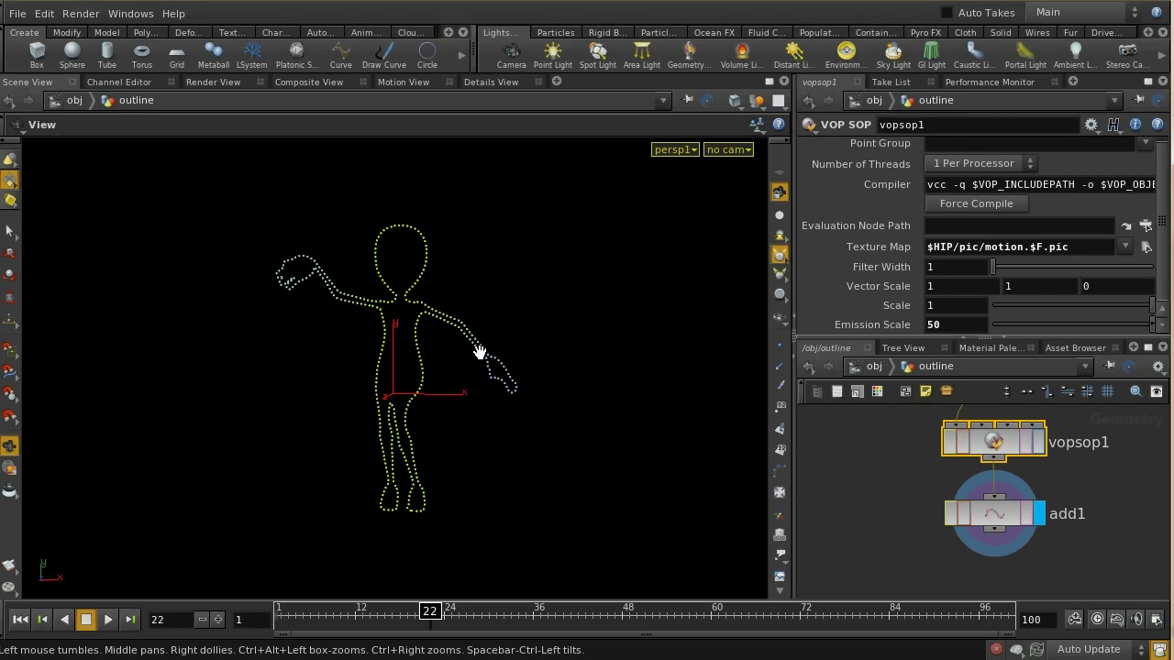
# - Open the viewport's Display Options and move the dialog so that all of its marker settings can be reached
pyautogui.press('d')
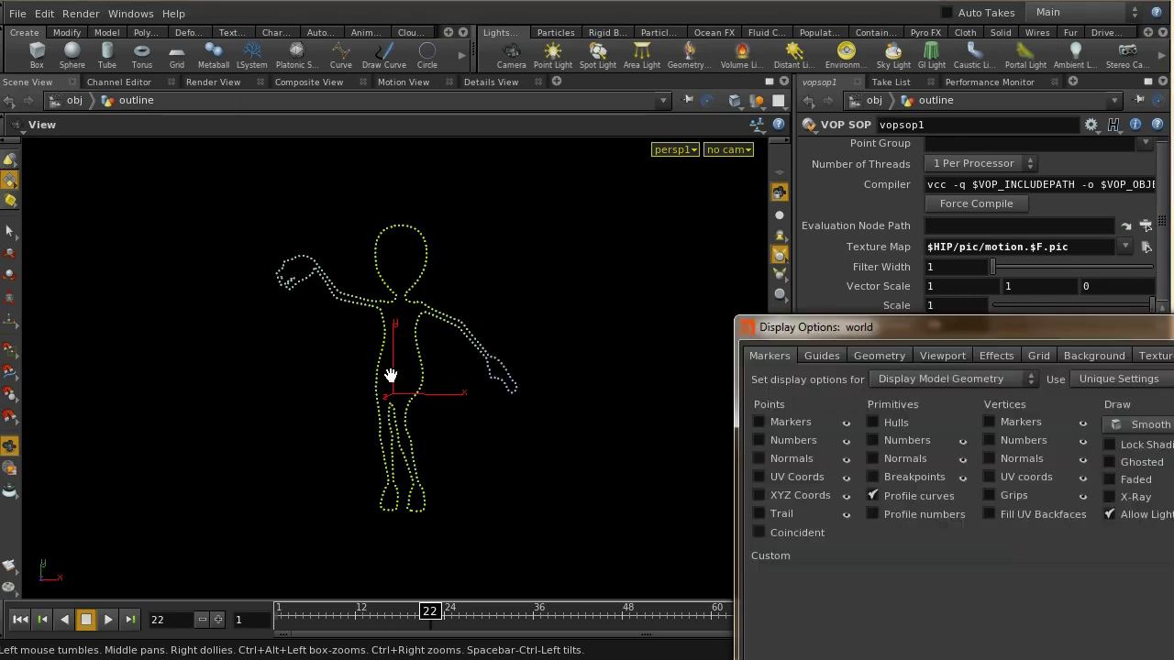
pyautogui.doubleClick(779, 332)
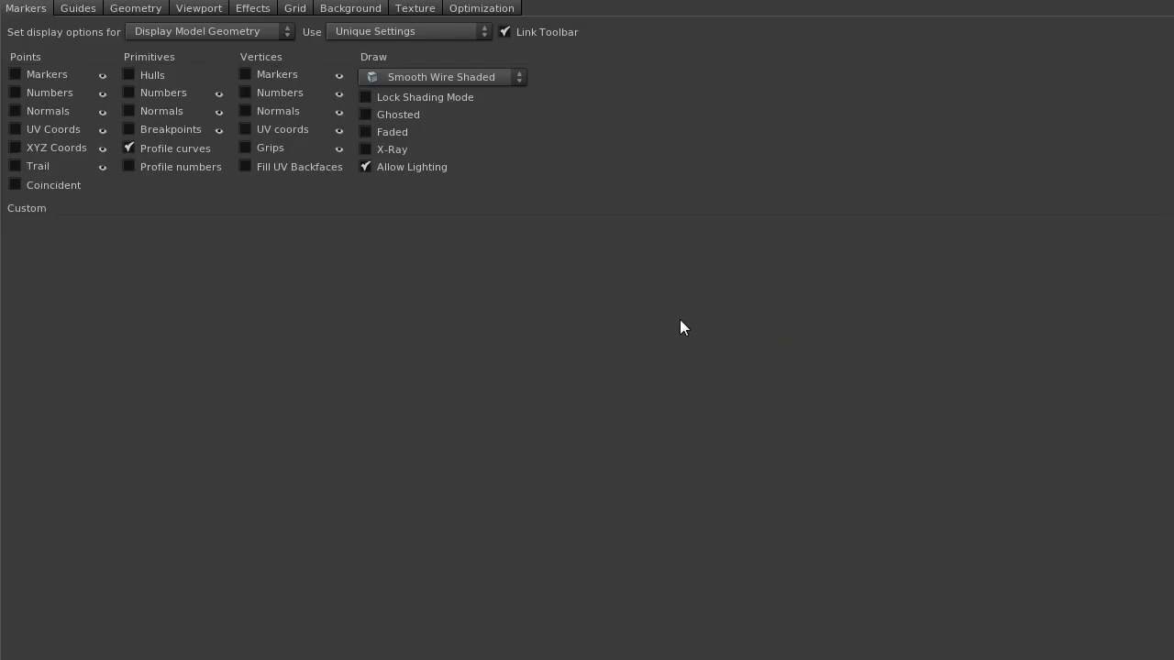
pyautogui.hotkey('alt', 'F10')
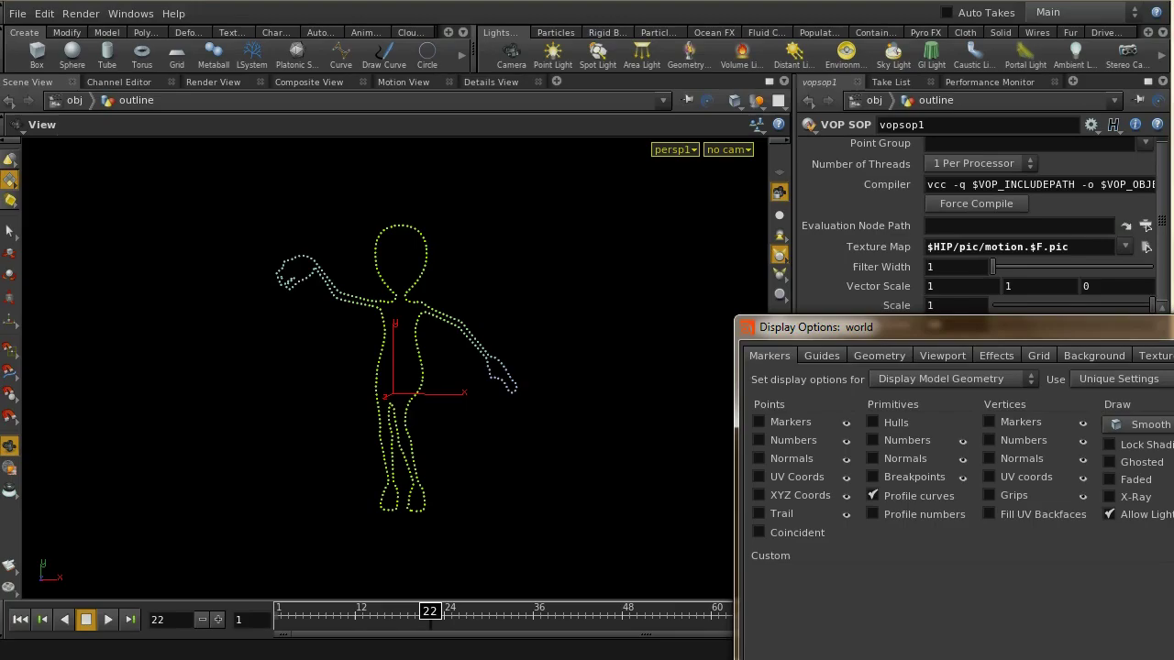
pyautogui.doubleClick(1140, 332)
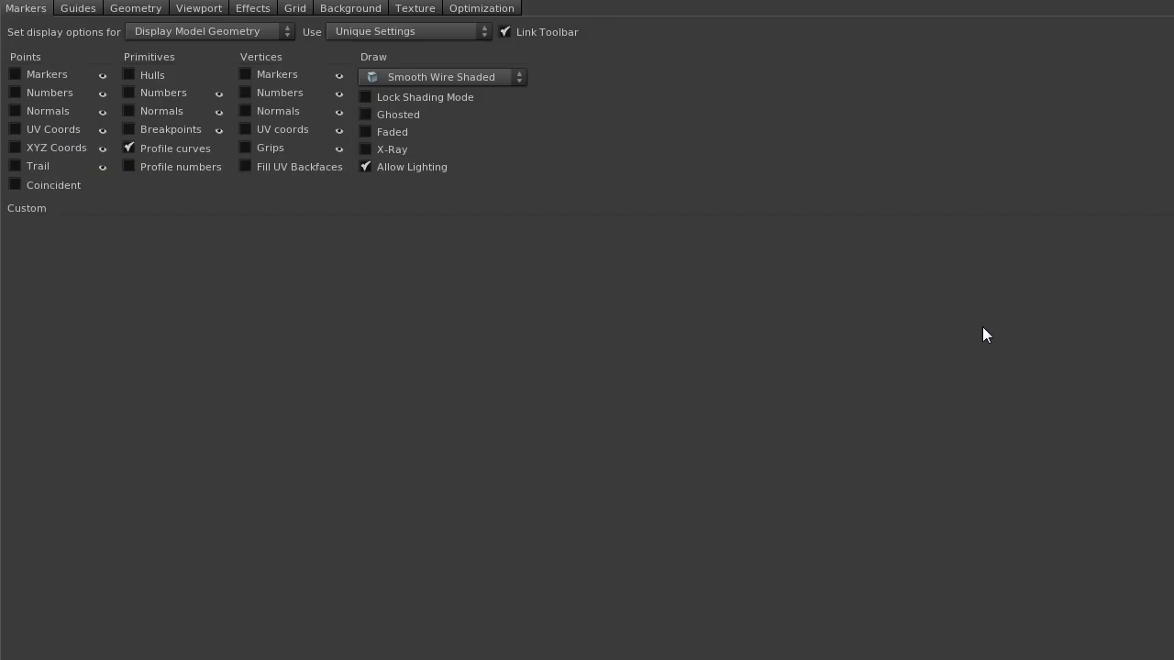
pyautogui.hotkey('alt', 'F10')
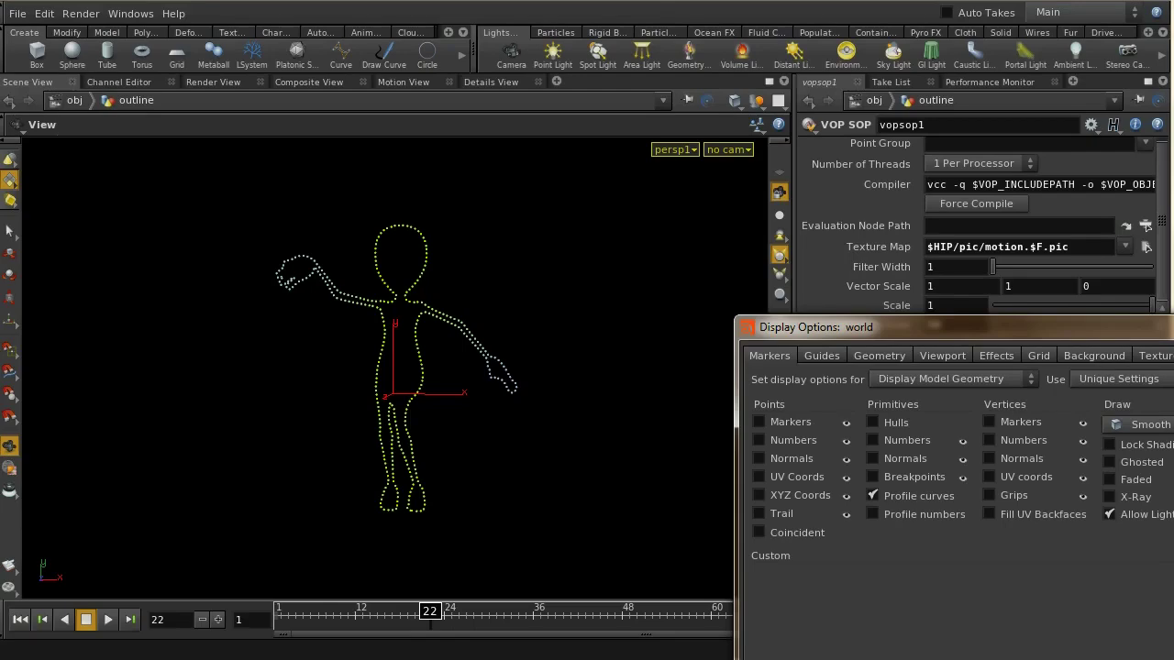
pyautogui.doubleClick(983, 326)
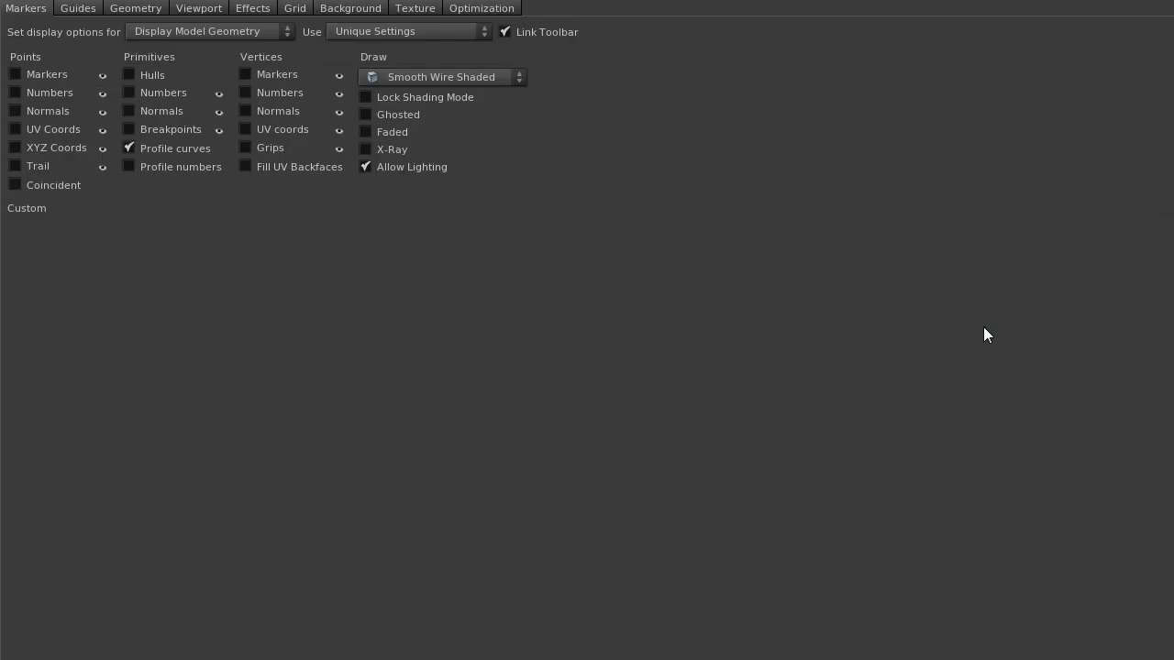
pyautogui.hotkey('alt', 'F10')
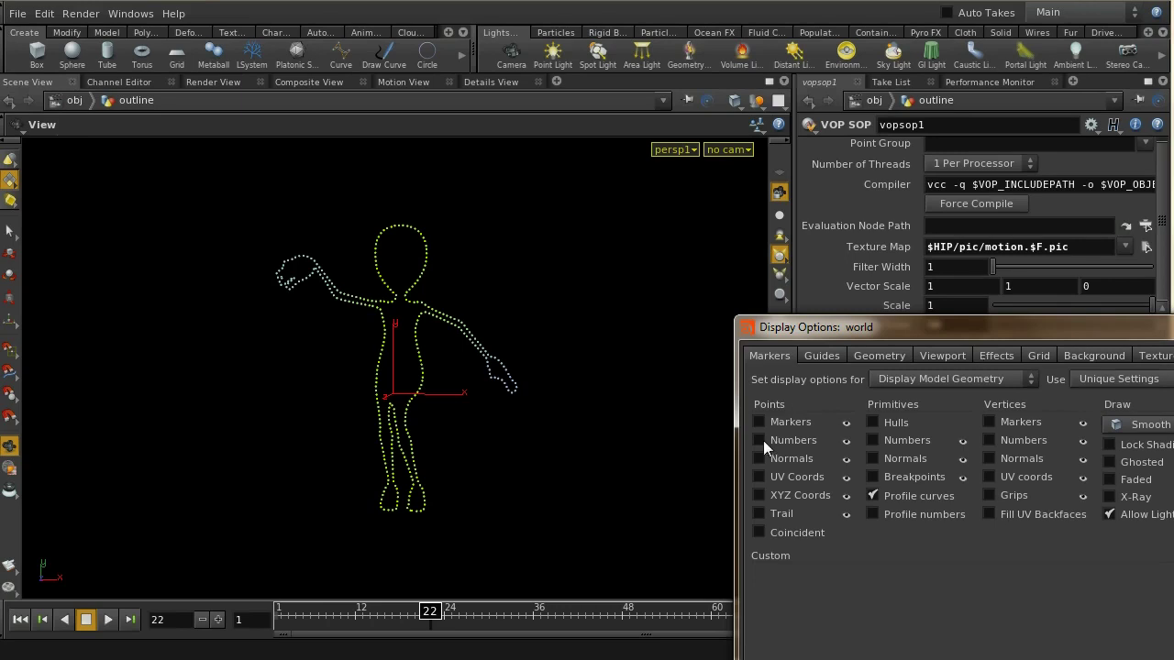
pyautogui.moveTo(769, 332); pyautogui.dragTo(314, 227)
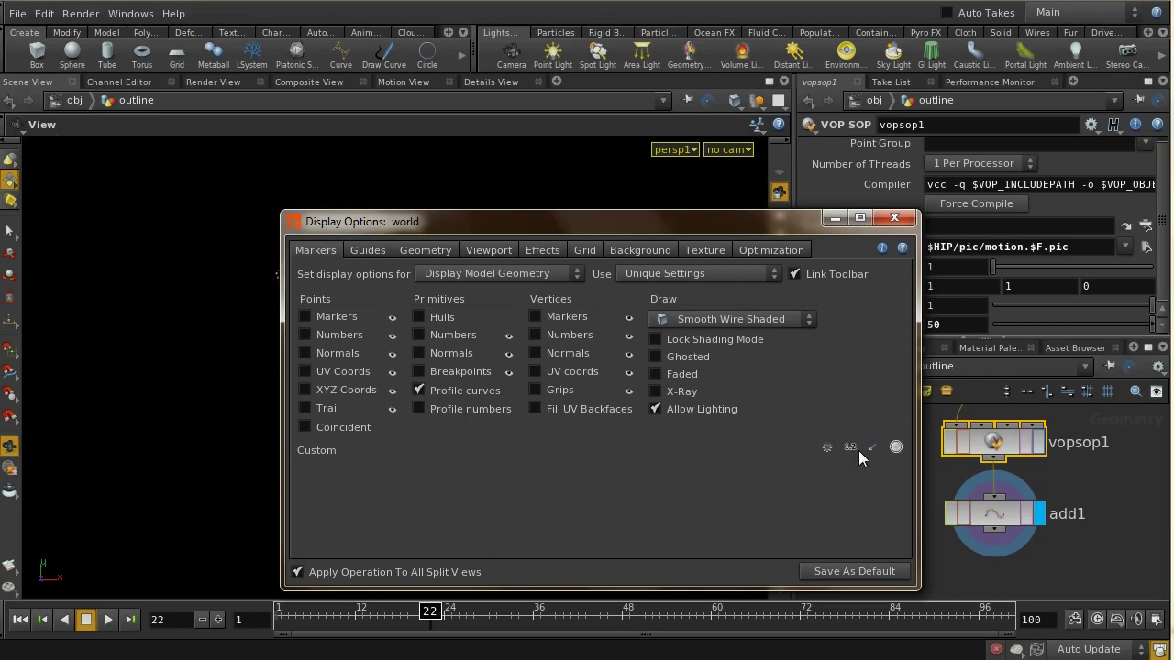
pyautogui.moveTo(745, 229); pyautogui.dragTo(578, 191)
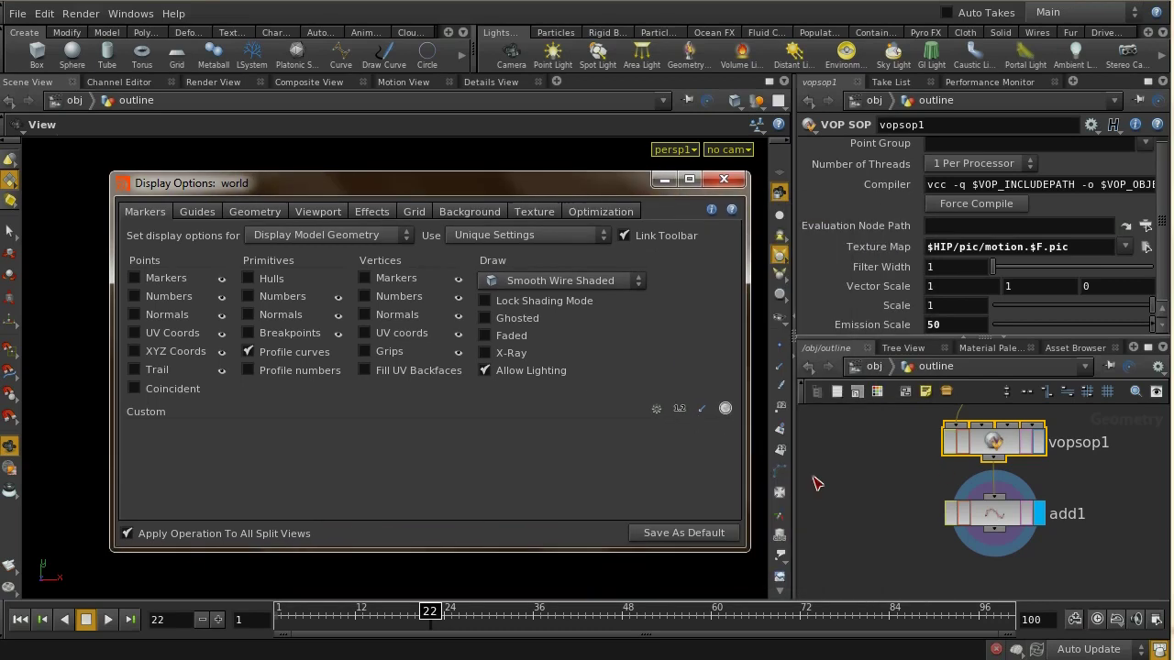
# - Select the Add node and examine its geometry information for the available point attributes
pyautogui.click(990, 515)
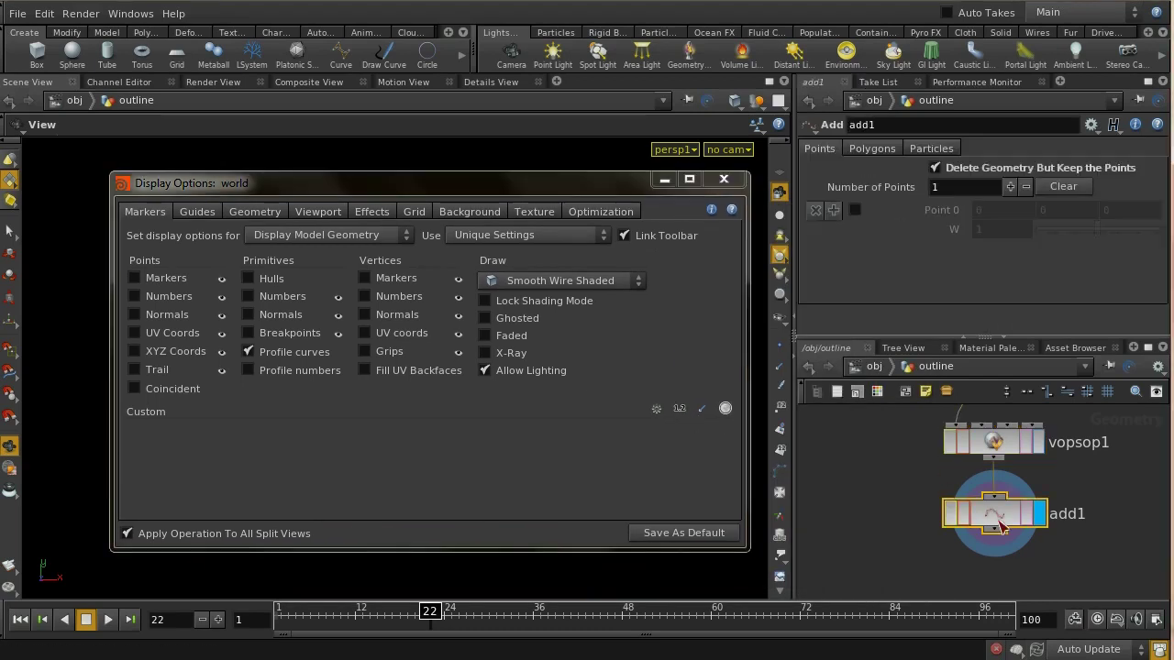
pyautogui.middleClick(1000, 524)
pyautogui.middleClick(1008, 518)
# - Add a custom vector marker labelled v for the point attribute v and turn on its display in the viewport
pyautogui.click(700, 409)
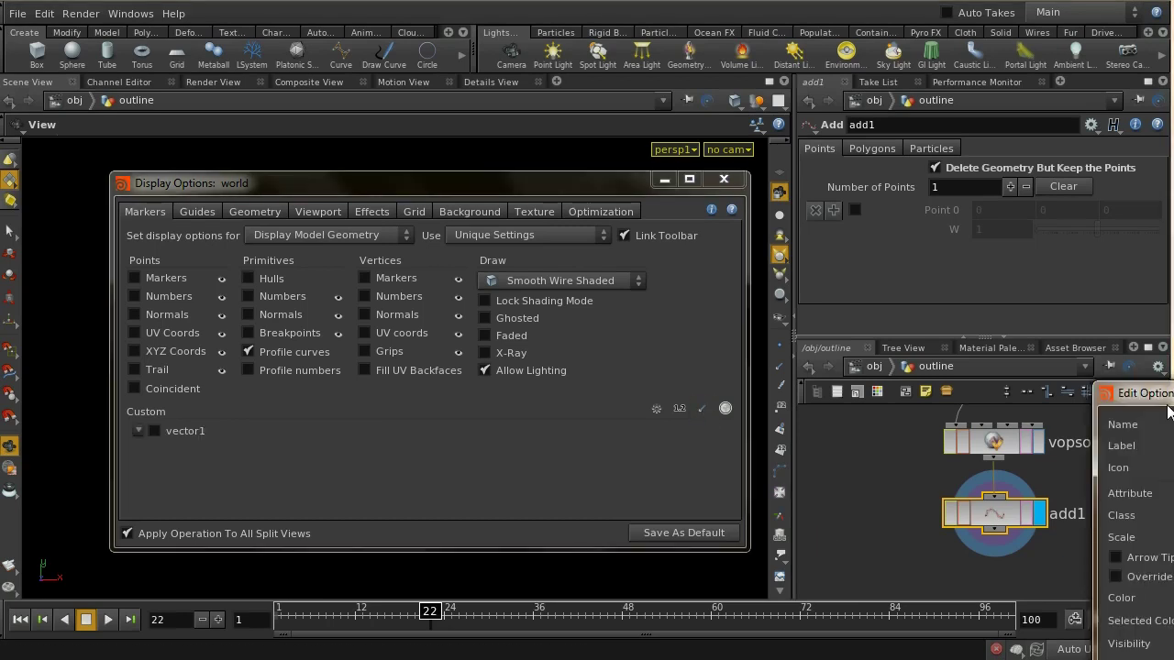
pyautogui.moveTo(1168, 400); pyautogui.dragTo(407, 280)
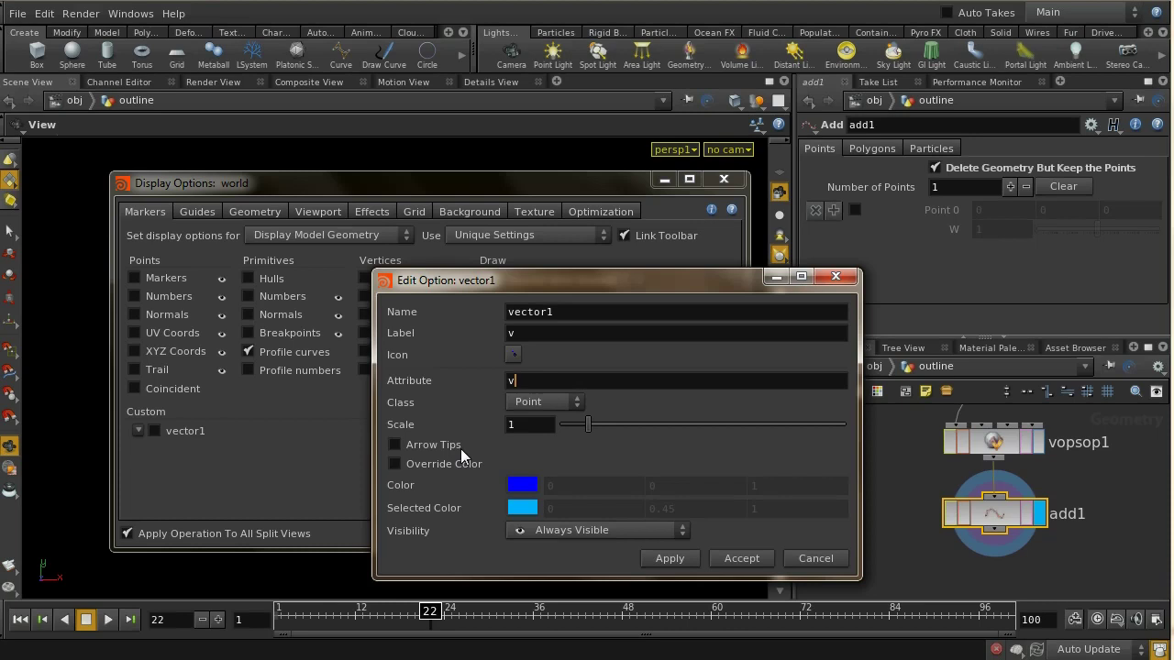
pyautogui.click(670, 558)
pyautogui.click(761, 558)
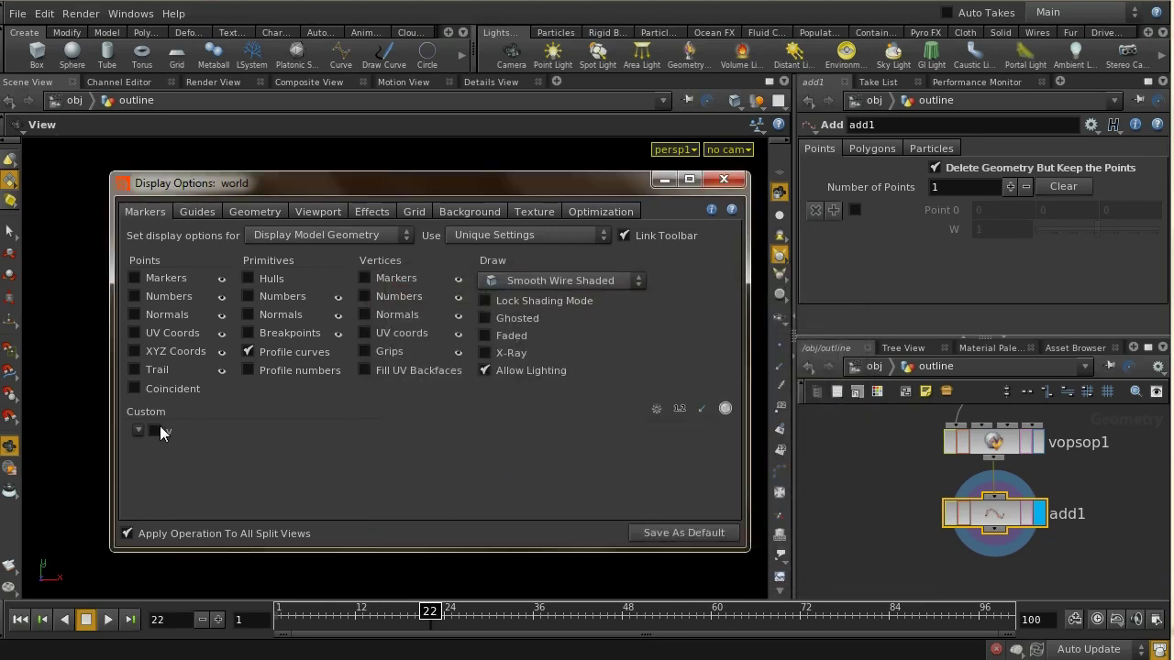
pyautogui.click(723, 178)
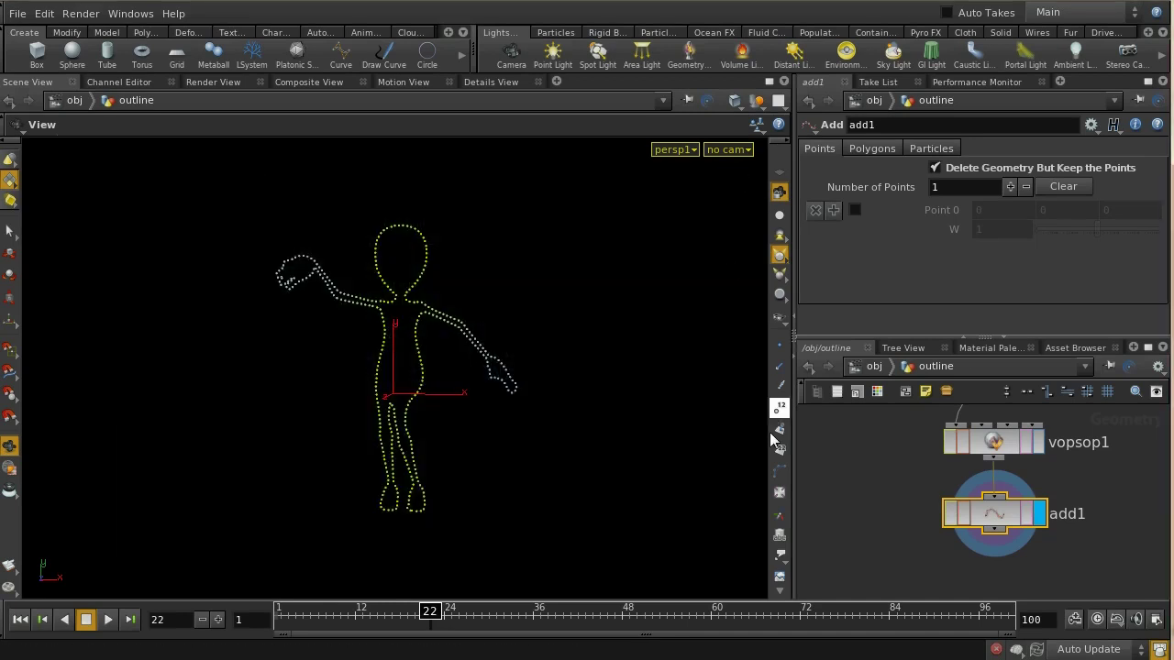
pyautogui.click(782, 577)
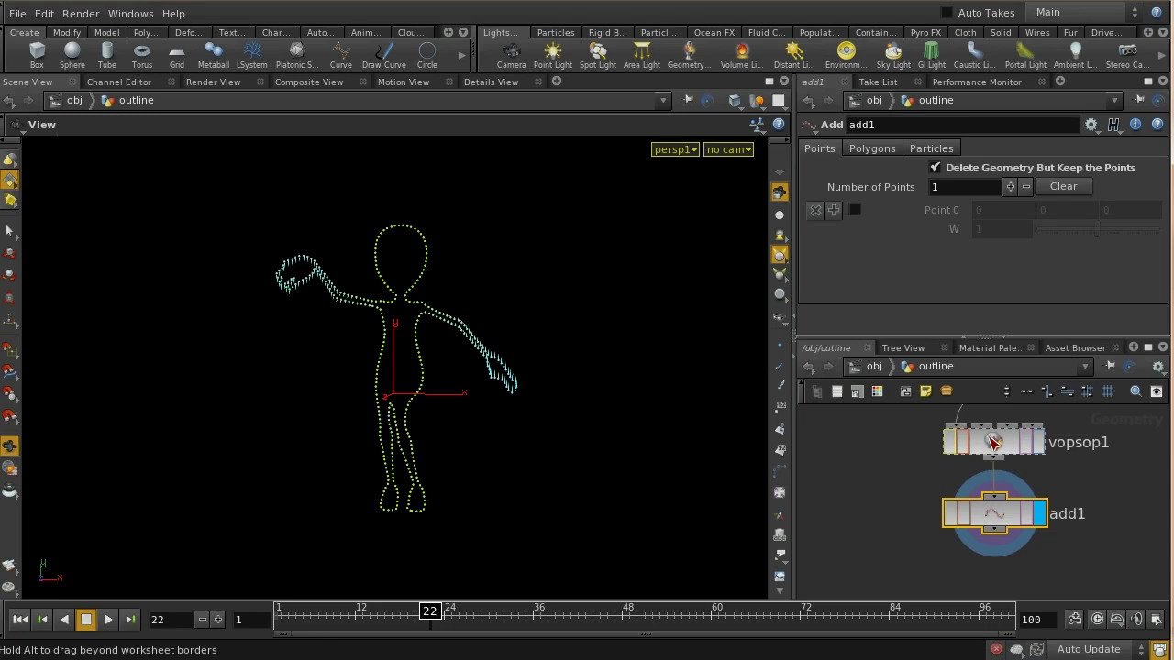
# - Raise the VOP SOP's Scale to 5 to lengthen the velocity vectors
pyautogui.click(994, 442)
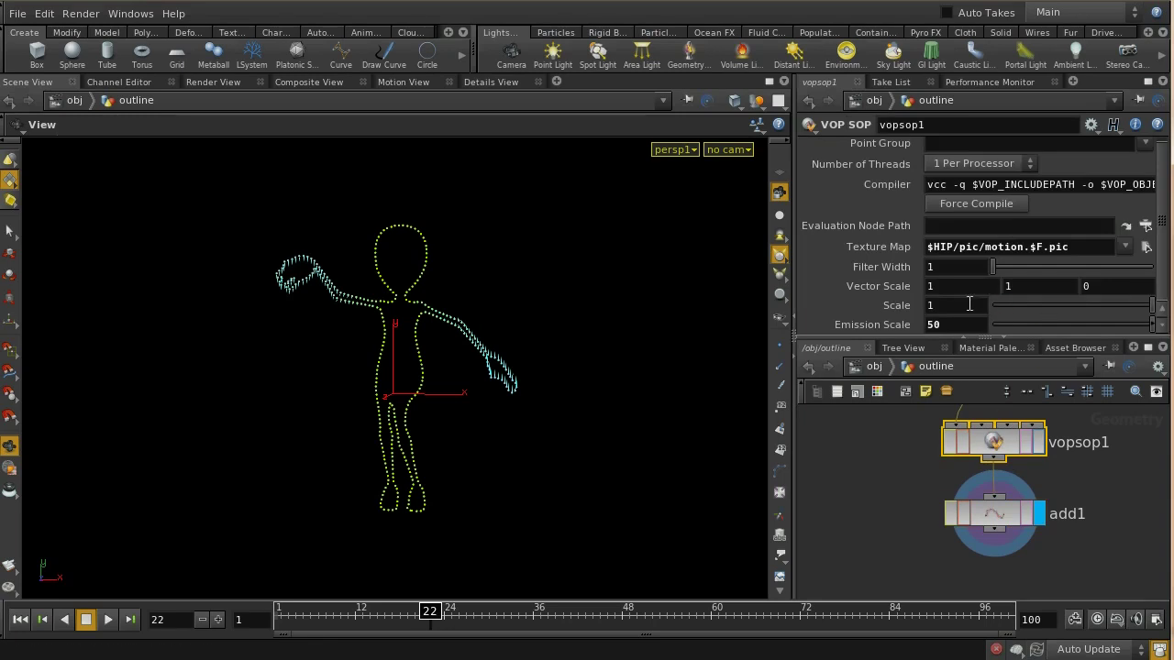
pyautogui.moveTo(955, 304); pyautogui.dragTo(1002, 274, button='middle')
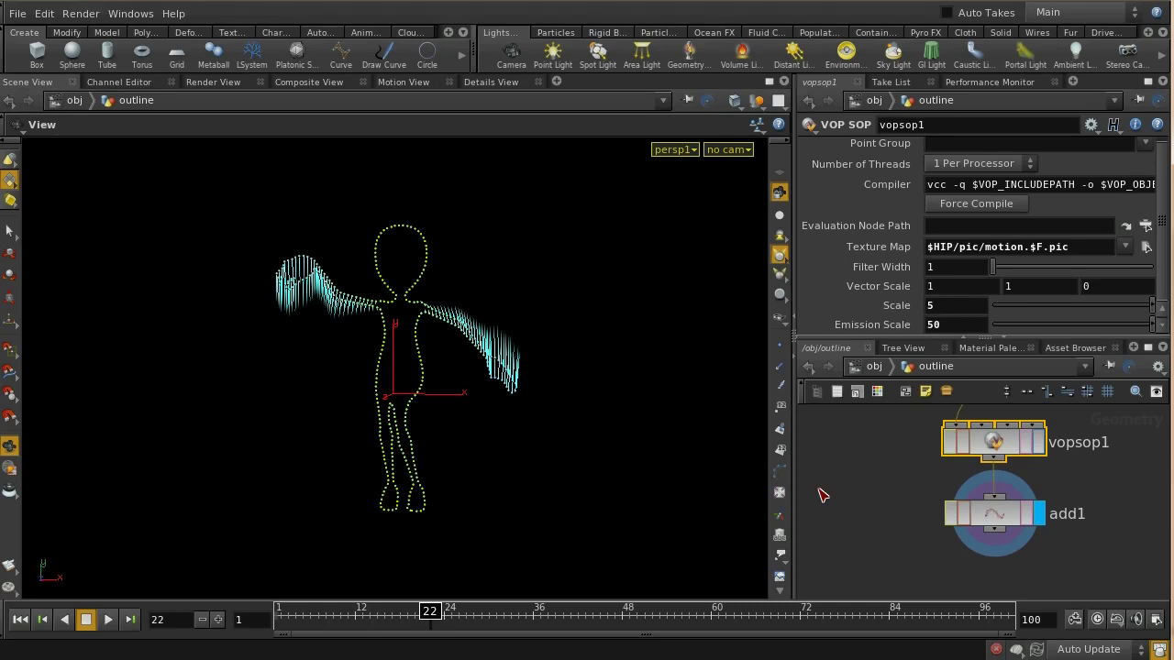
# - Place a Null node below the Add node, fed by its output
pyautogui.click(985, 513)
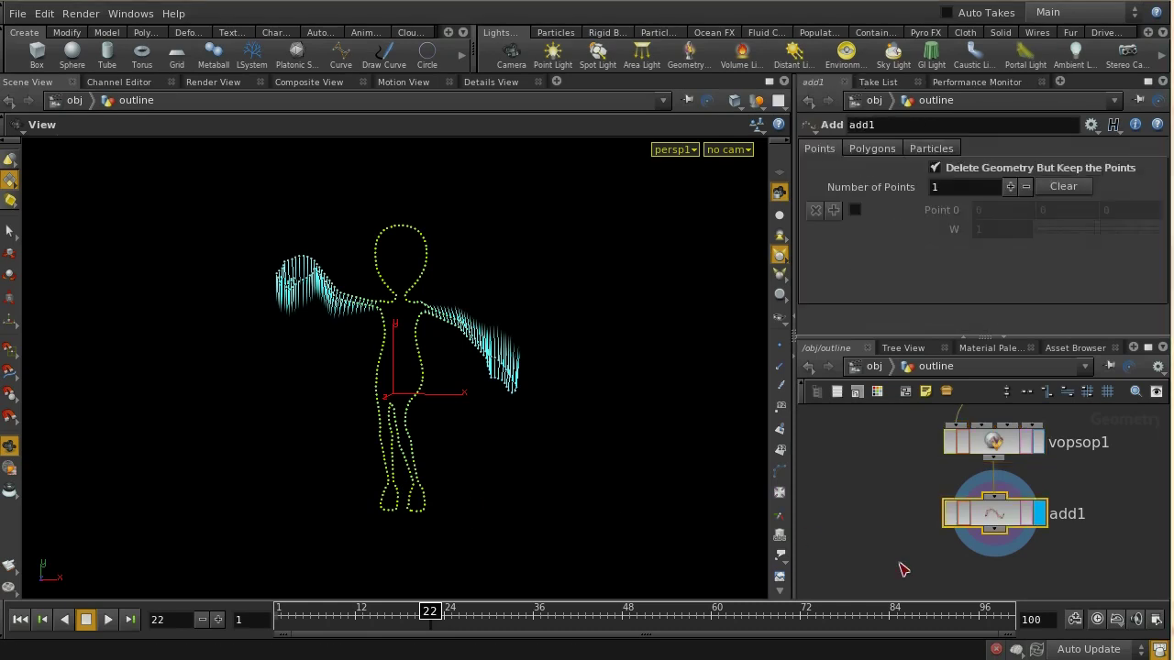
pyautogui.moveTo(899, 559); pyautogui.dragTo(888, 487, button='middle')
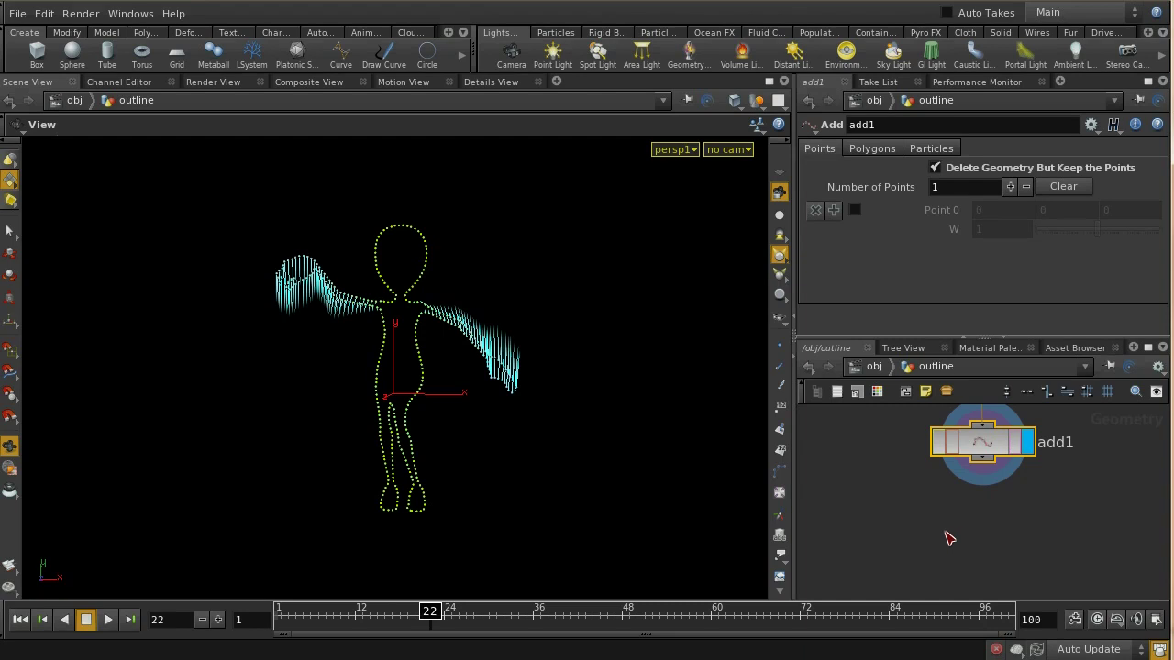
pyautogui.press('Tab')
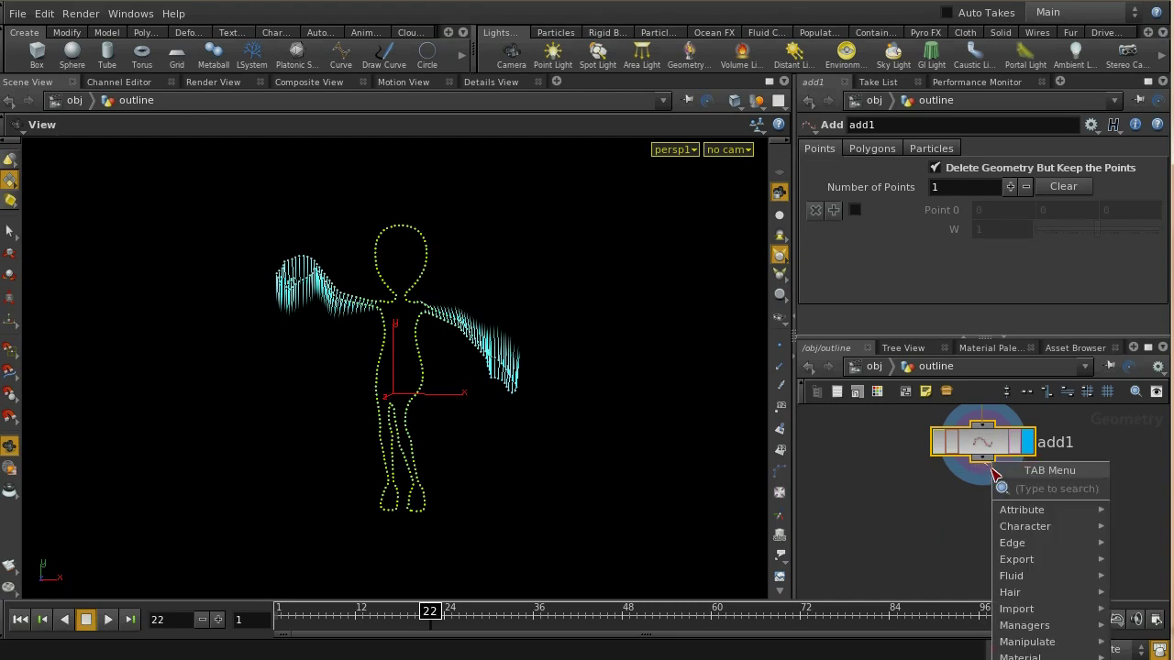
pyautogui.write('n')
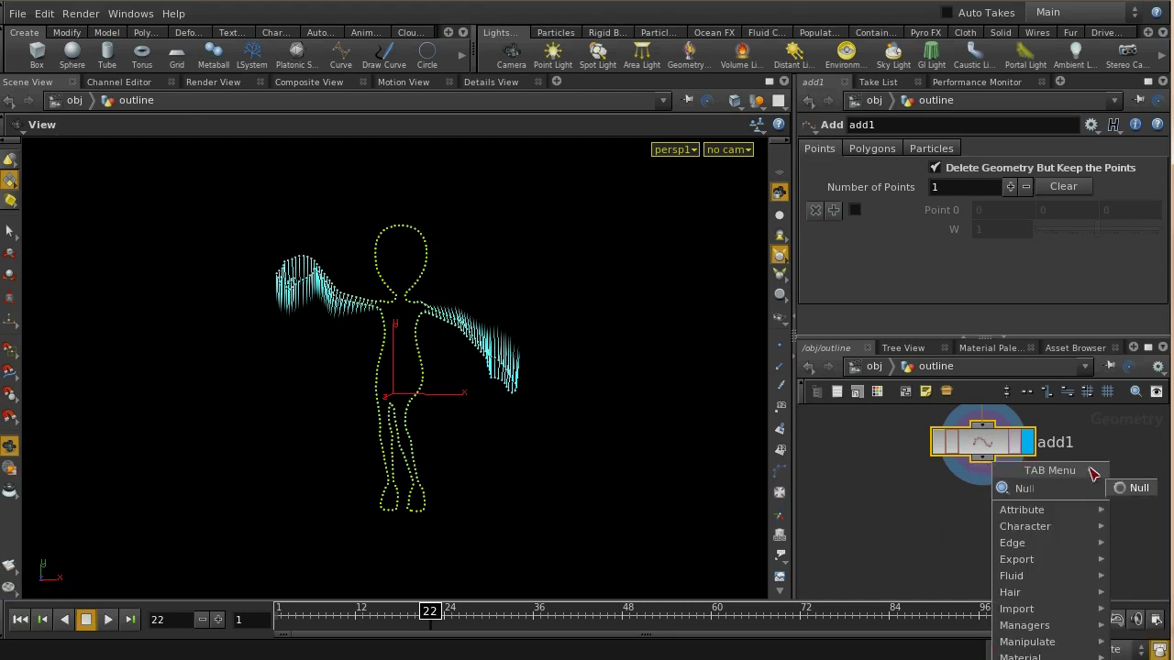
pyautogui.click(1124, 489)
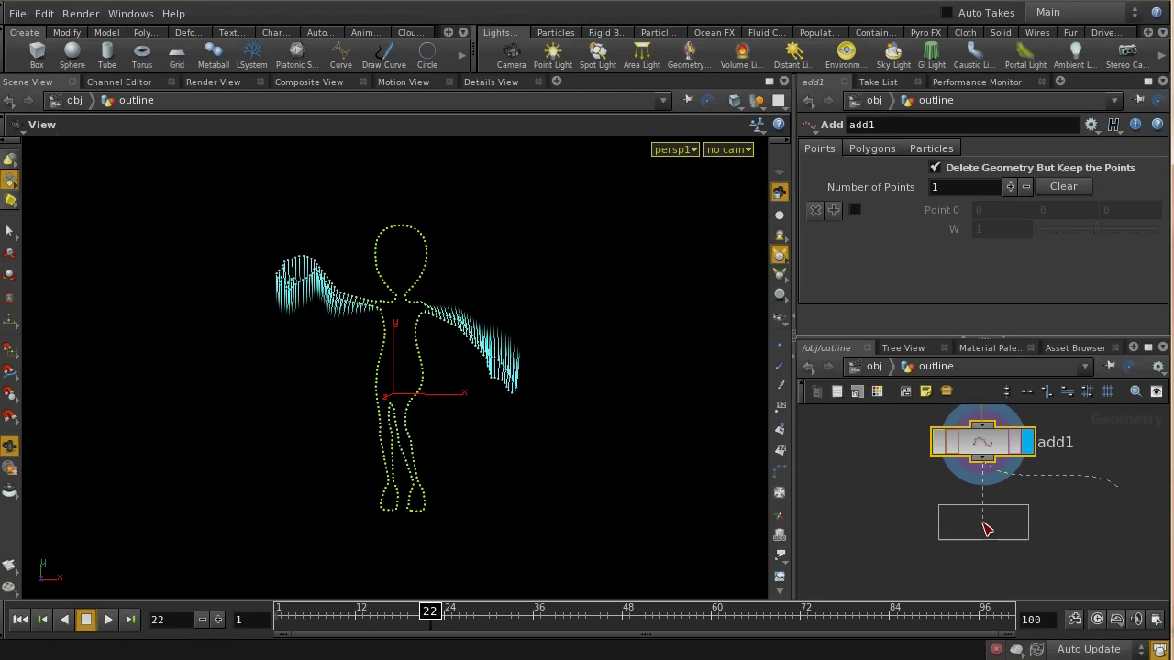
pyautogui.click(984, 530)
# - Rename the Null node POINTS and make it the displayed node
pyautogui.doubleClick(897, 126)
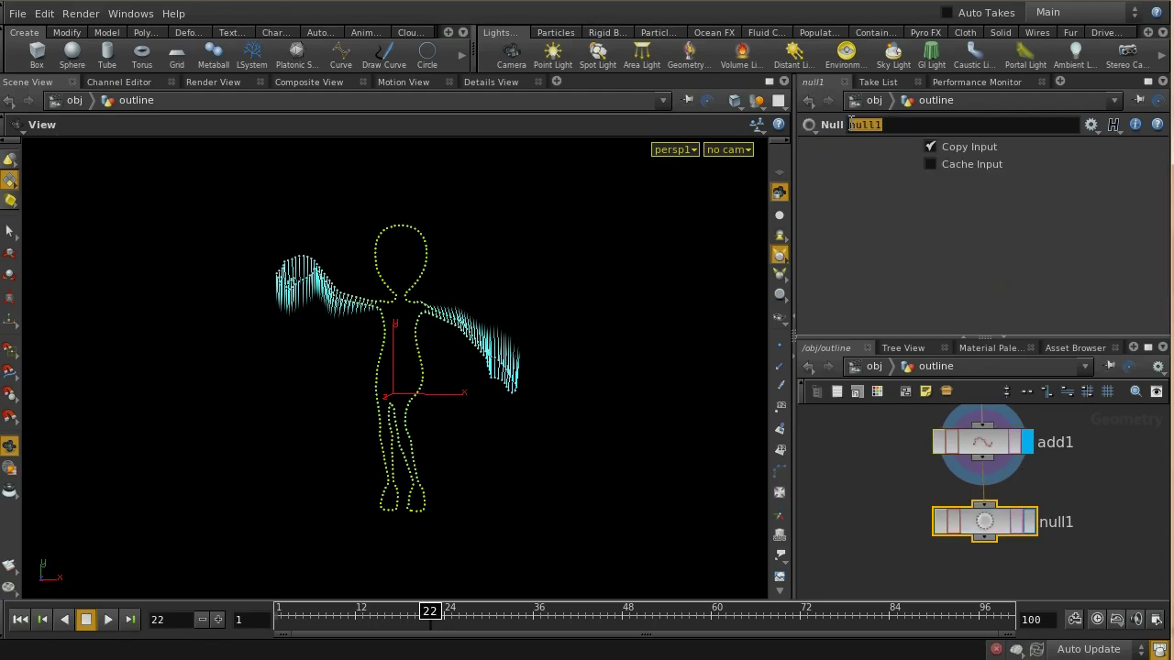
pyautogui.write('POI')
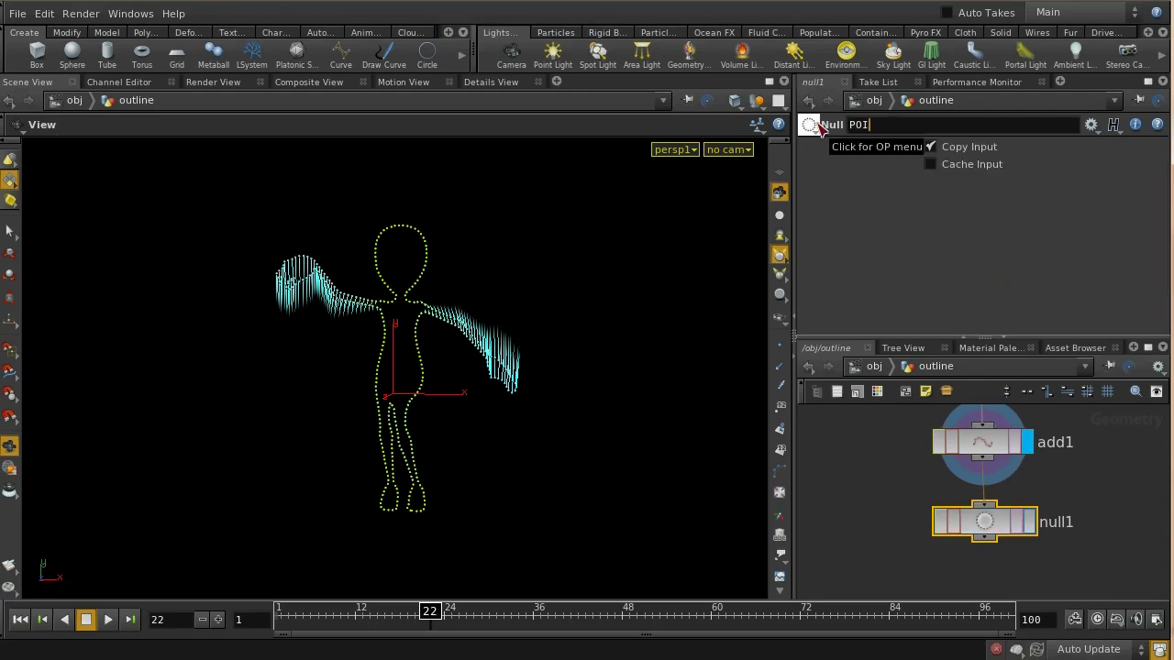
pyautogui.write('NTS')
pyautogui.press('Return')
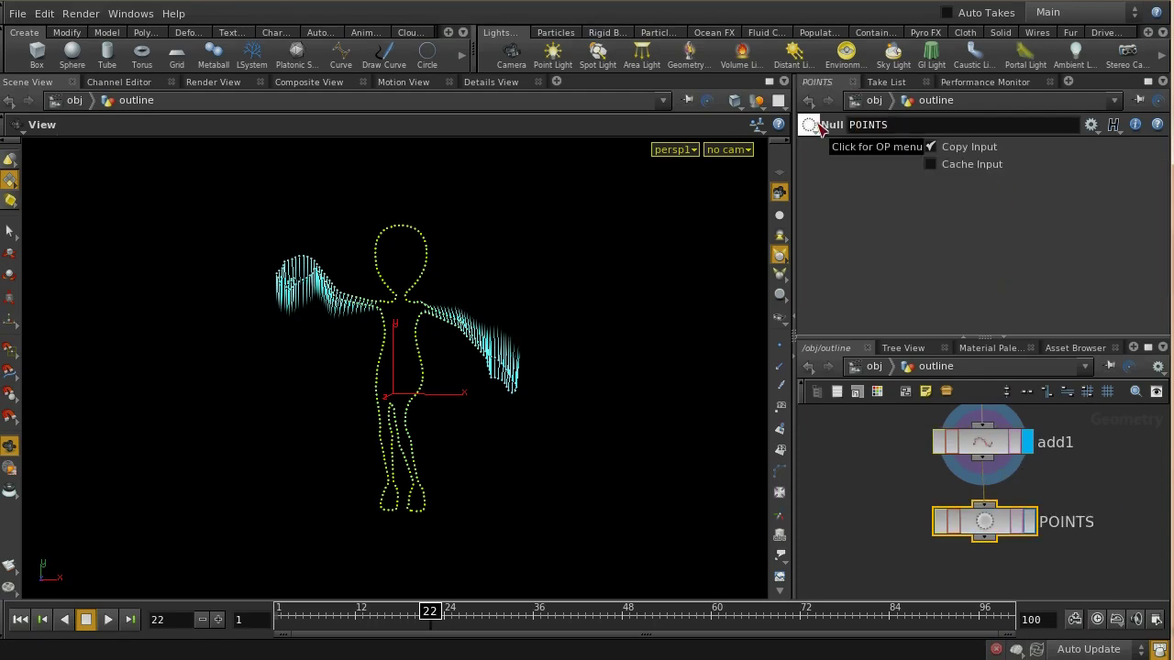
pyautogui.click(1028, 525)
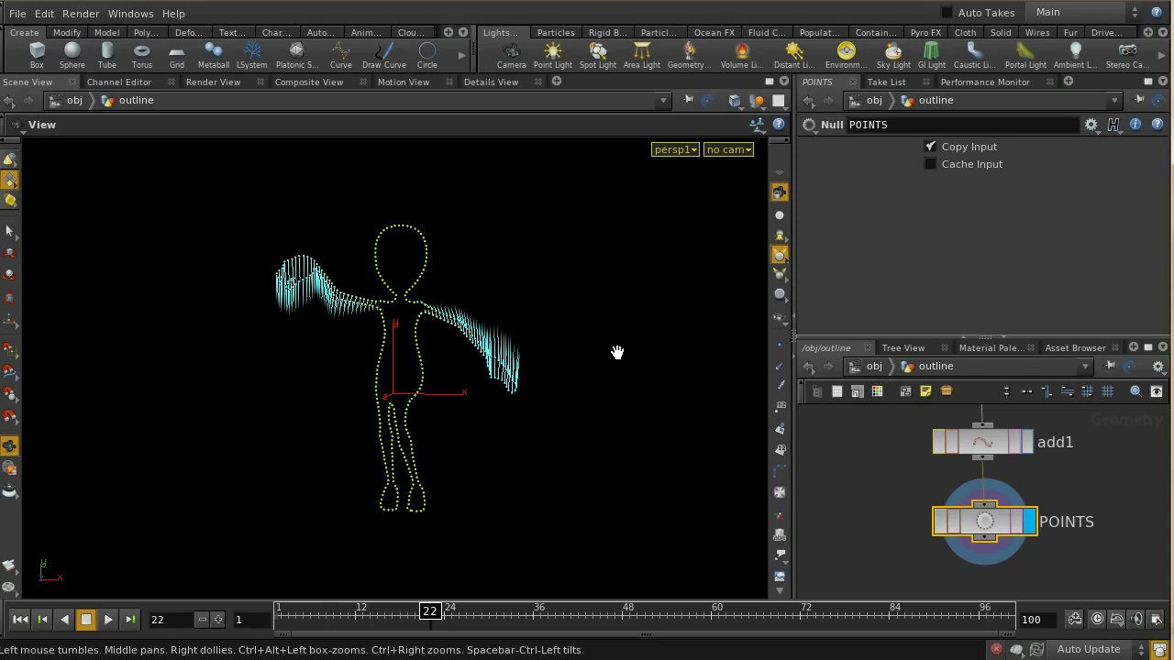
# - Create a smoke container centered at the origin around the outlined figure, and view the whole container
pyautogui.click(872, 33)
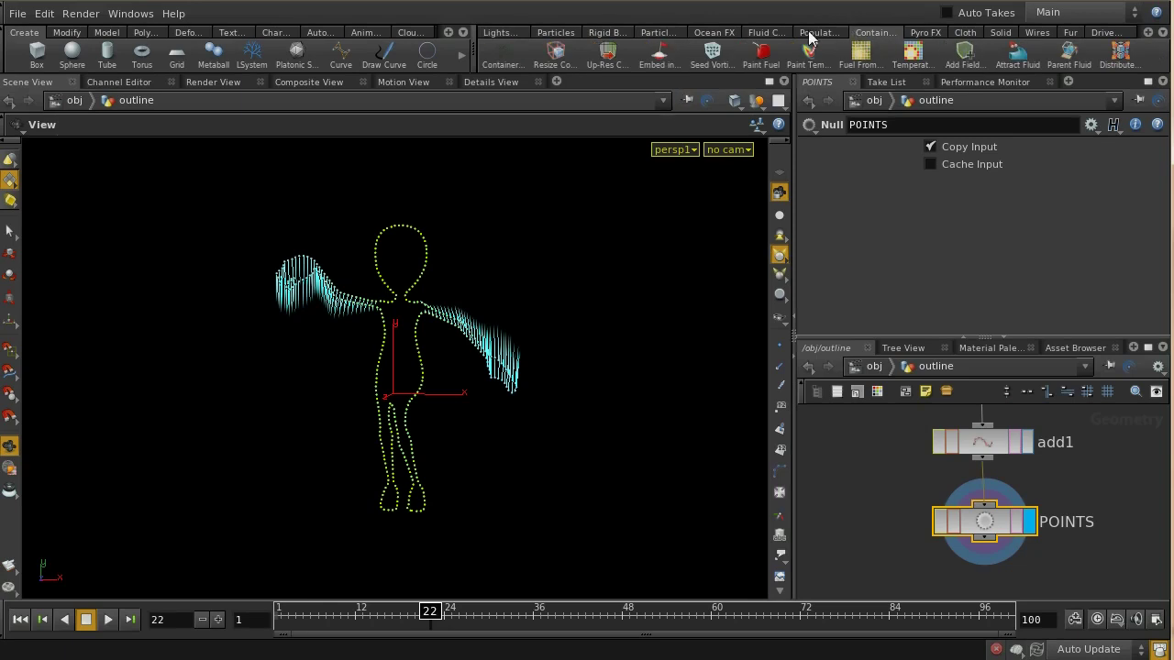
pyautogui.click(758, 35)
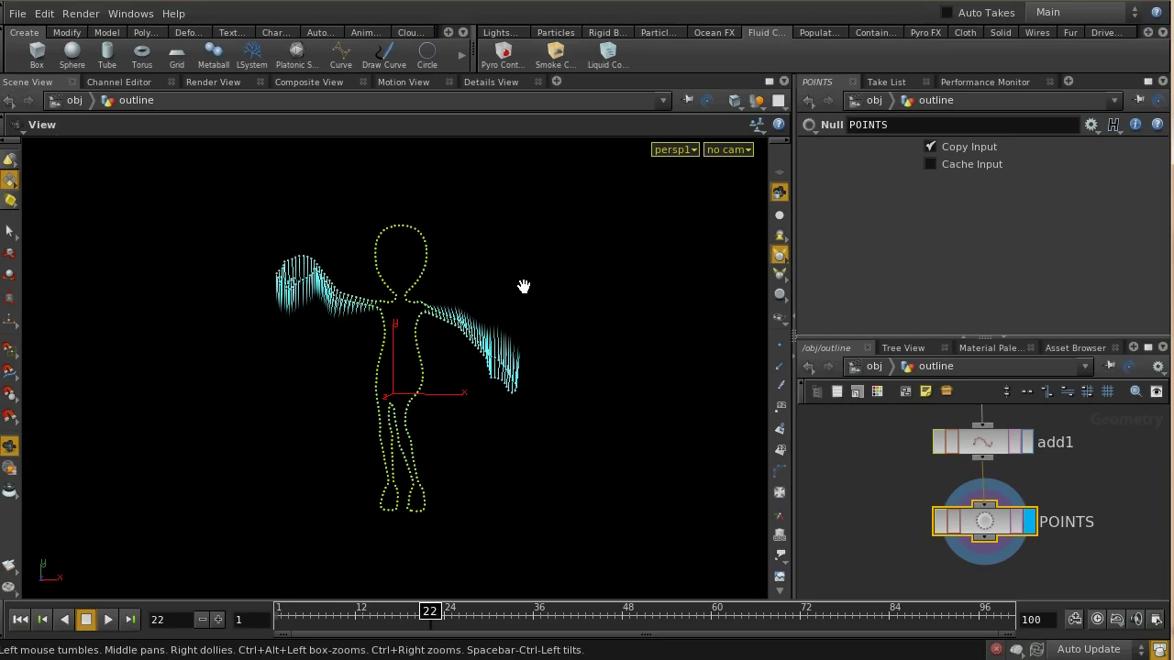
pyautogui.scroll(-4, 523, 283)
pyautogui.scroll(-1, 518, 256)
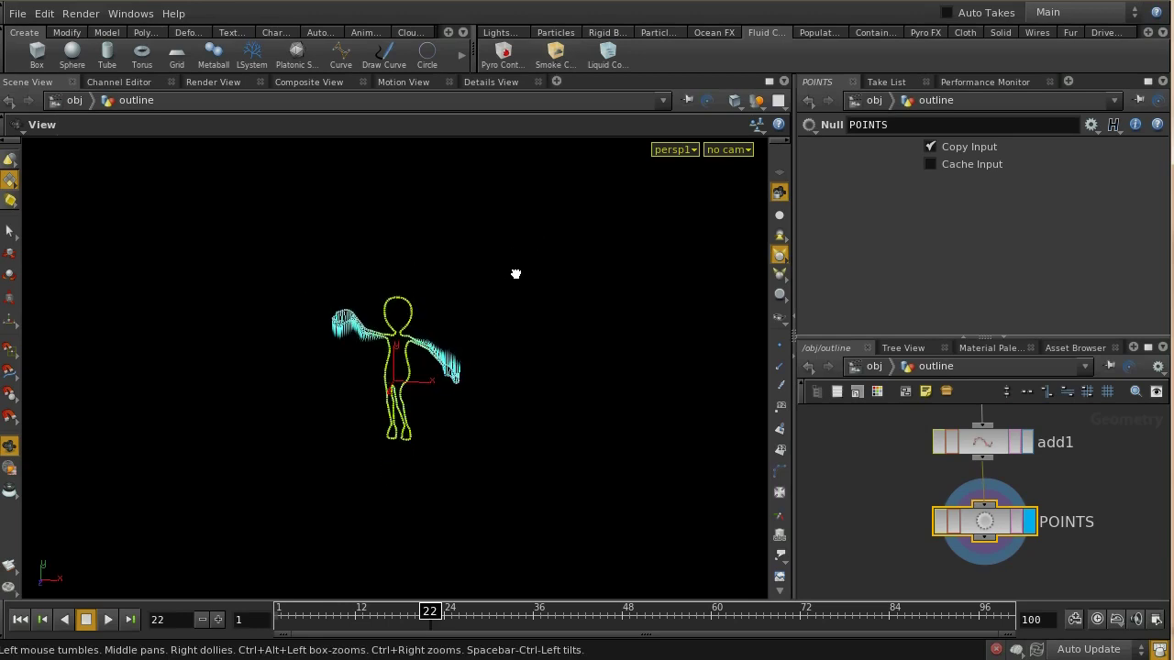
pyautogui.click(556, 56)
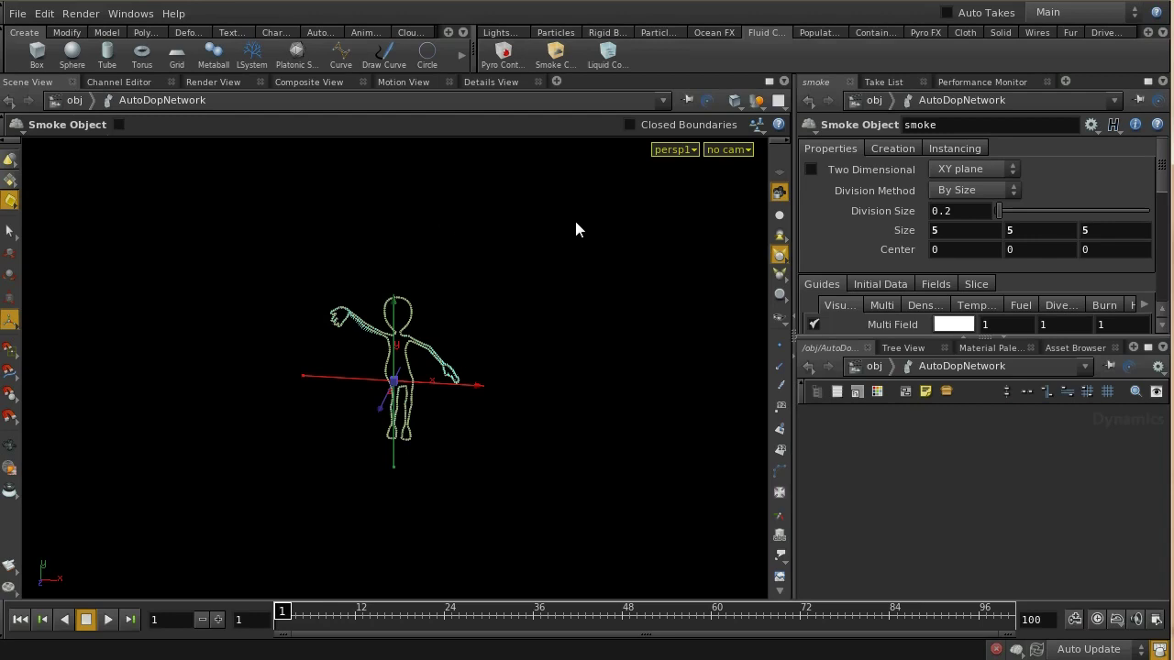
pyautogui.press('Escape')
pyautogui.scroll(-10, 575, 220)
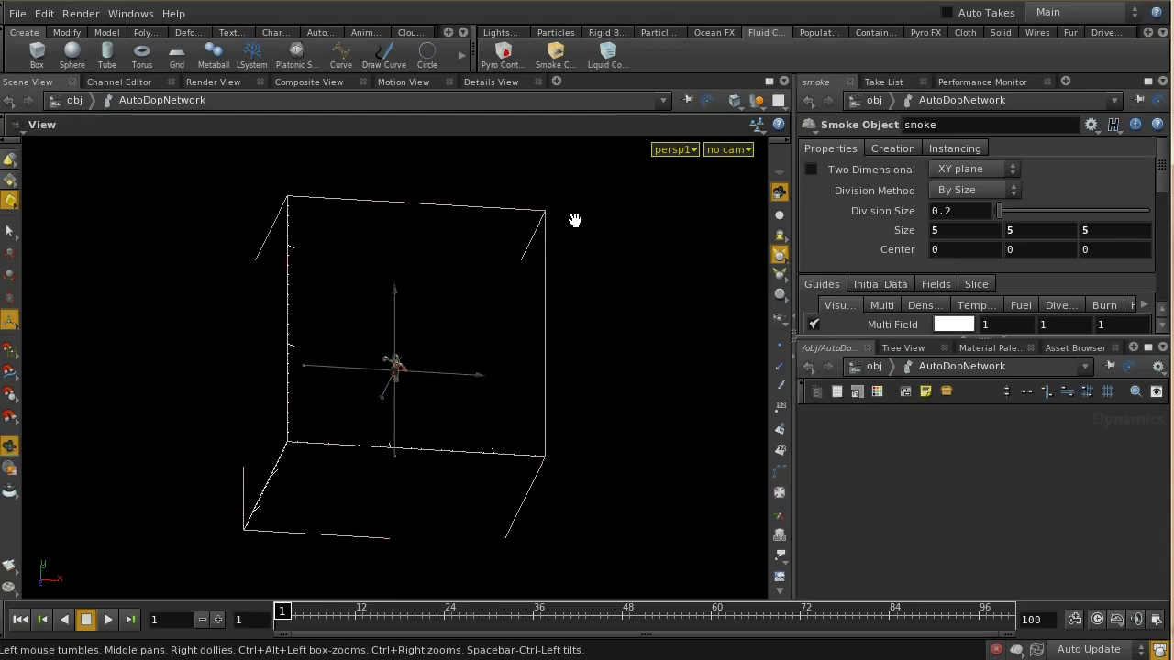
# - Go up from the smoke network to the object level and enter the outline geometry's network
pyautogui.moveTo(574, 254); pyautogui.dragTo(574, 277)
pyautogui.press('Return')
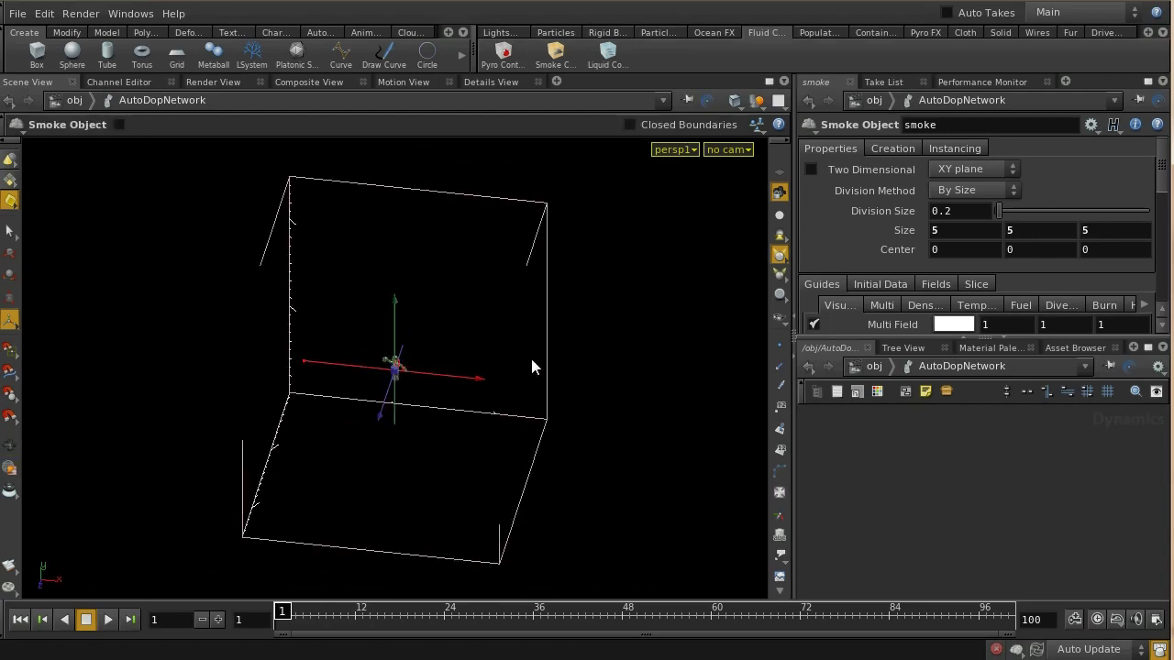
pyautogui.click(876, 367)
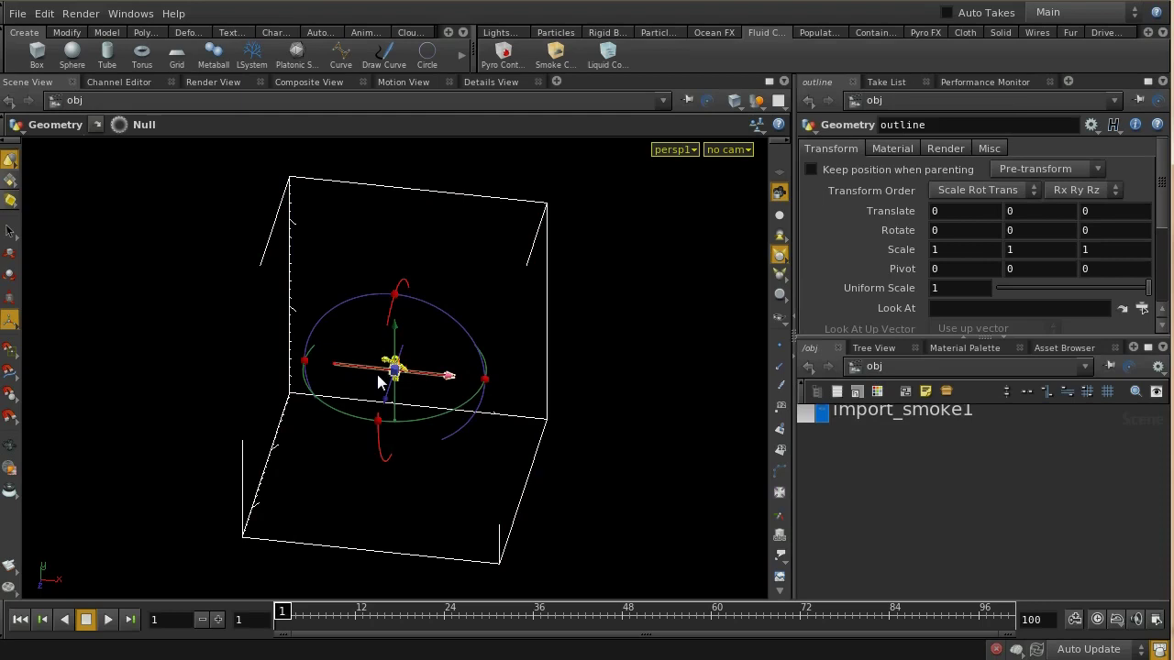
pyautogui.press('h')
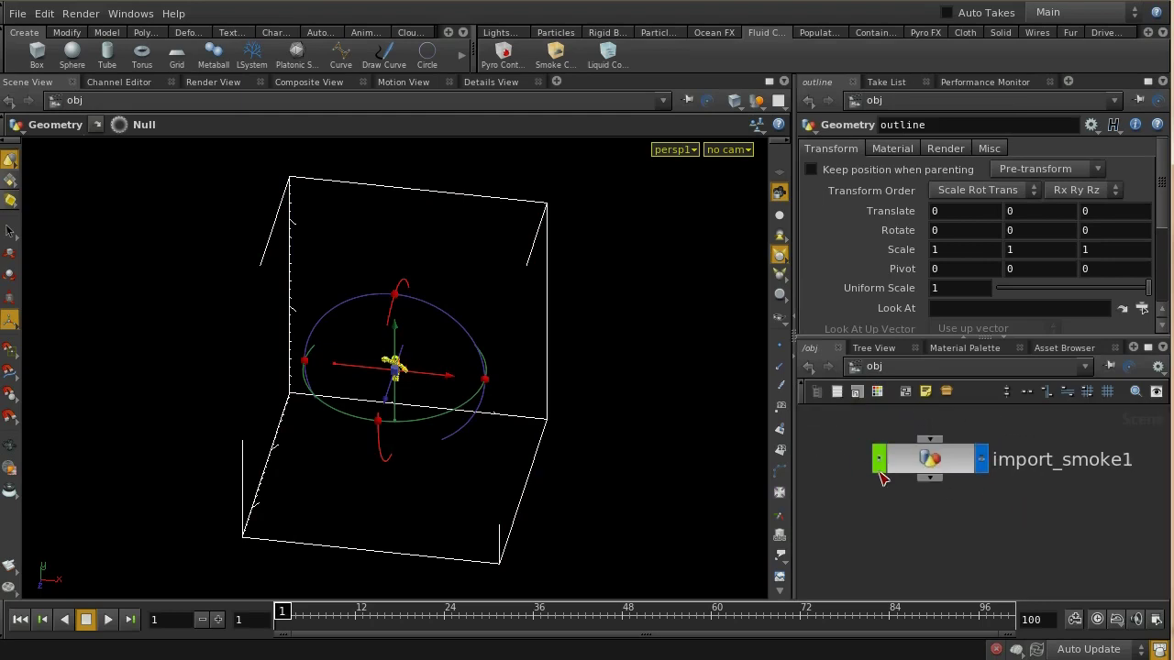
pyautogui.scroll(-2, 982, 532)
pyautogui.moveTo(886, 445); pyautogui.dragTo(995, 508, button='middle')
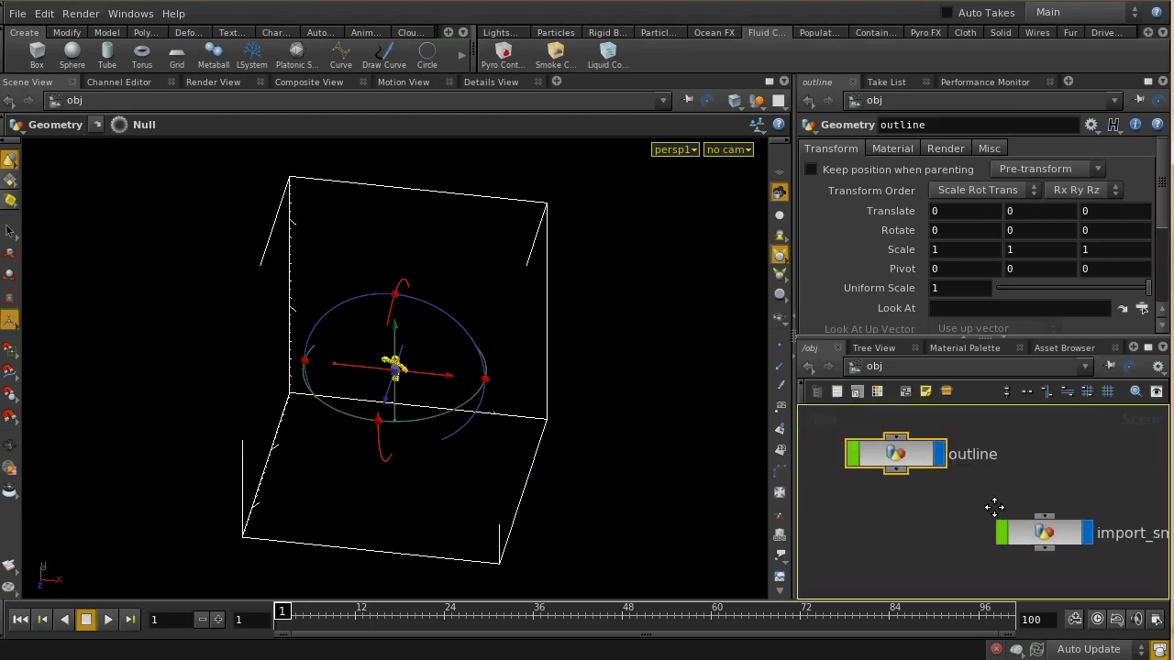
pyautogui.doubleClick(949, 461)
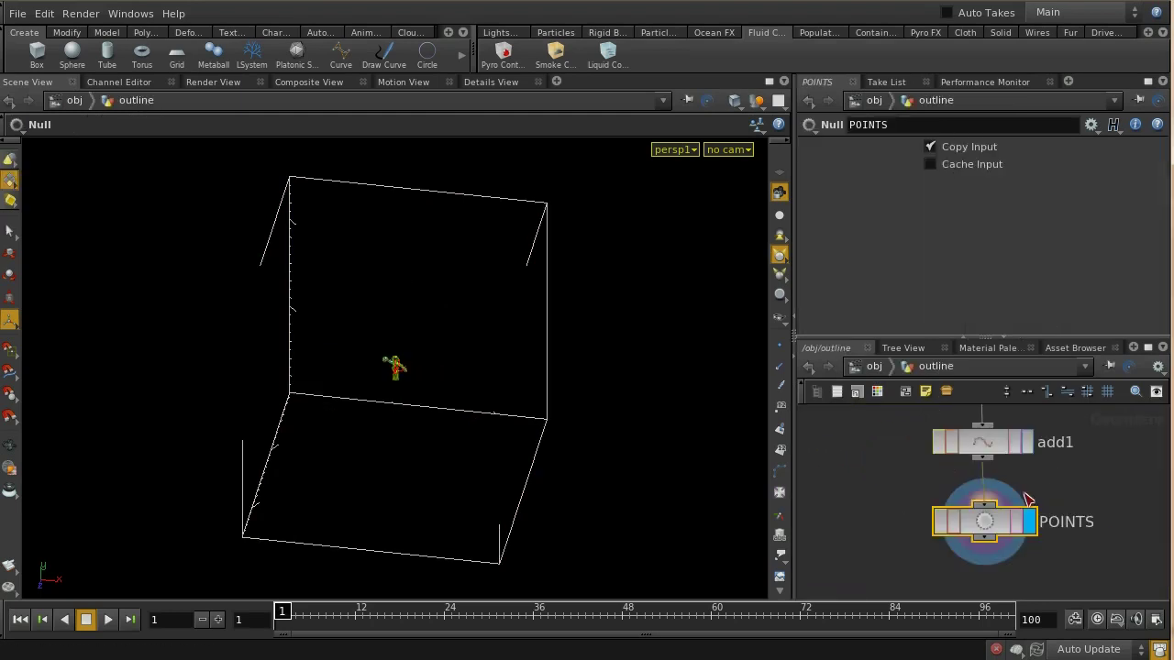
# - Move the POINTS null down and insert a Transform node between it and the Add node
pyautogui.moveTo(992, 529); pyautogui.dragTo(988, 577)
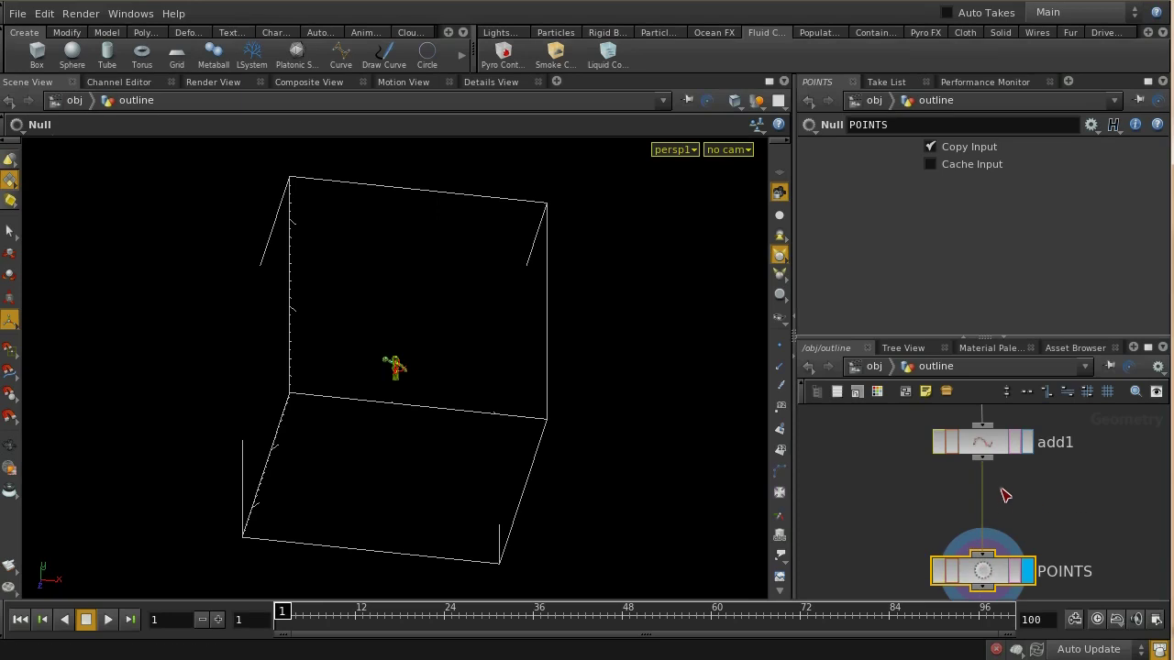
pyautogui.press('Tab')
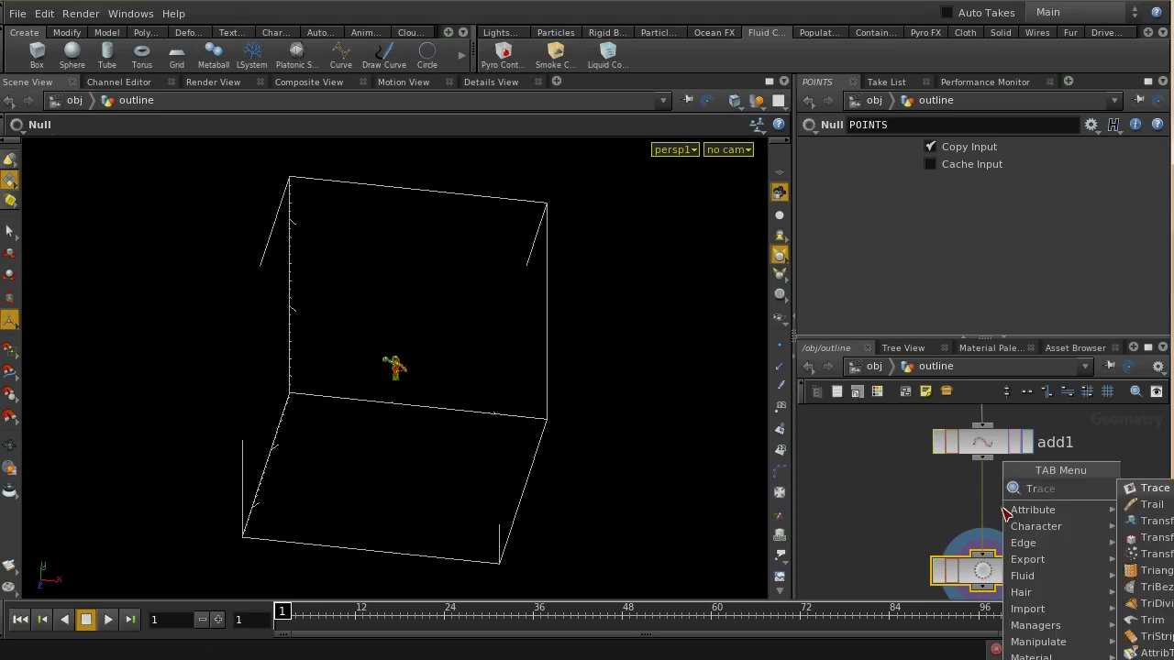
pyautogui.click(1146, 523)
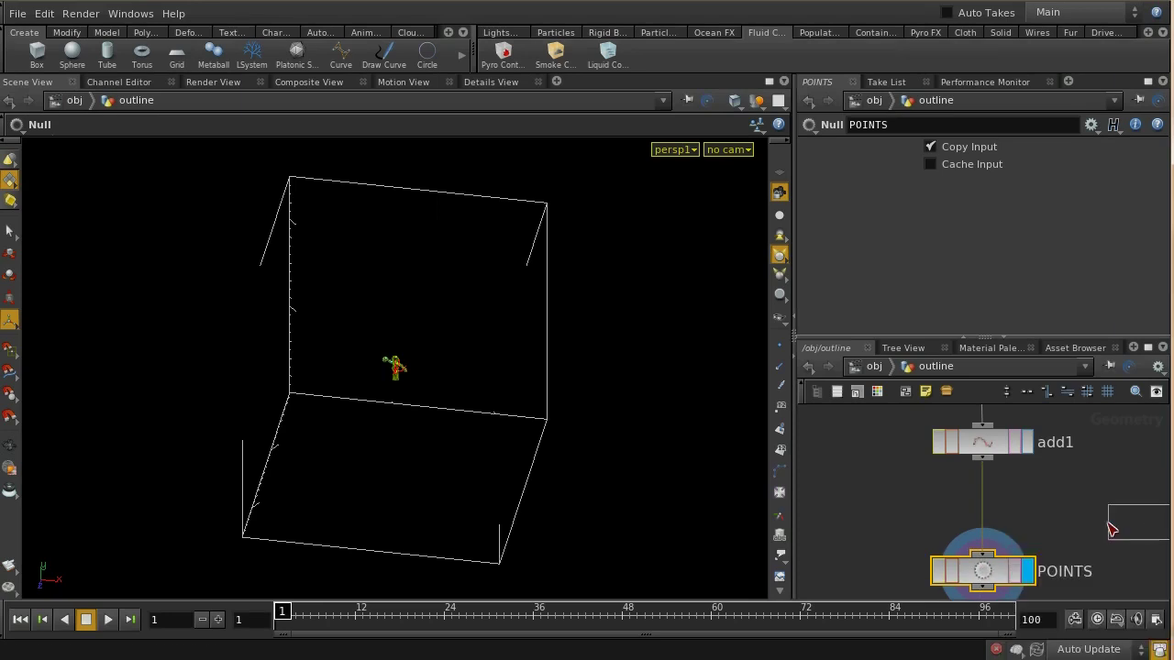
pyautogui.click(983, 514)
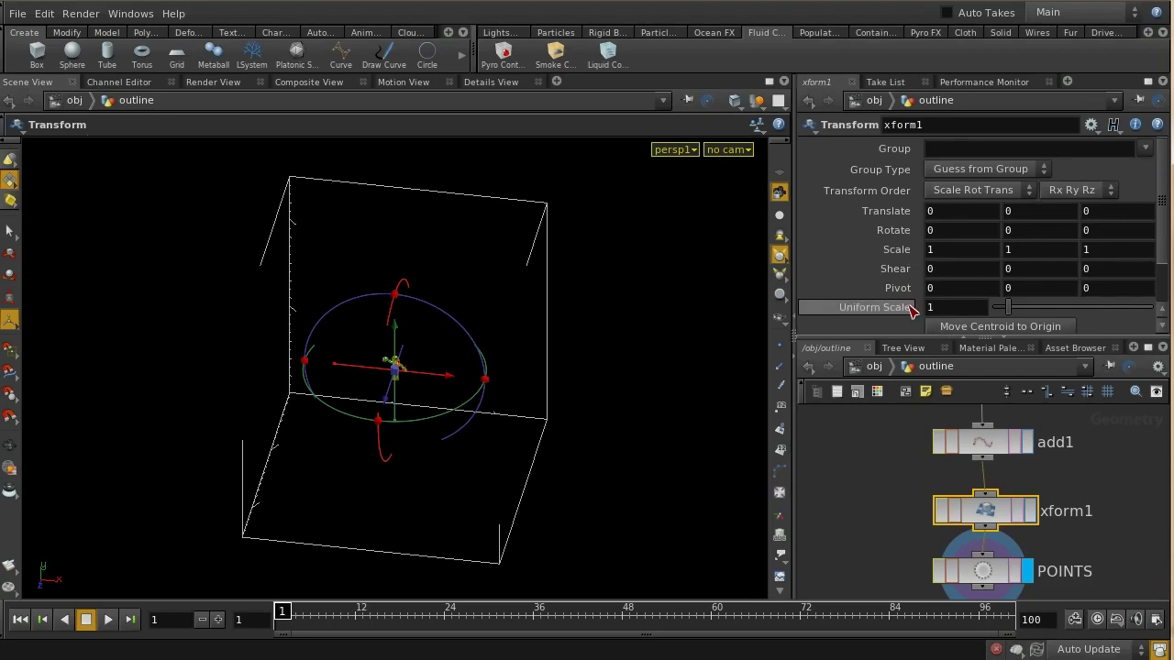
# - Set the Transform node's Uniform Scale to 7 so the figure fills the smoke container
pyautogui.moveTo(910, 310); pyautogui.dragTo(999, 305, button='middle')
pyautogui.press('Escape')
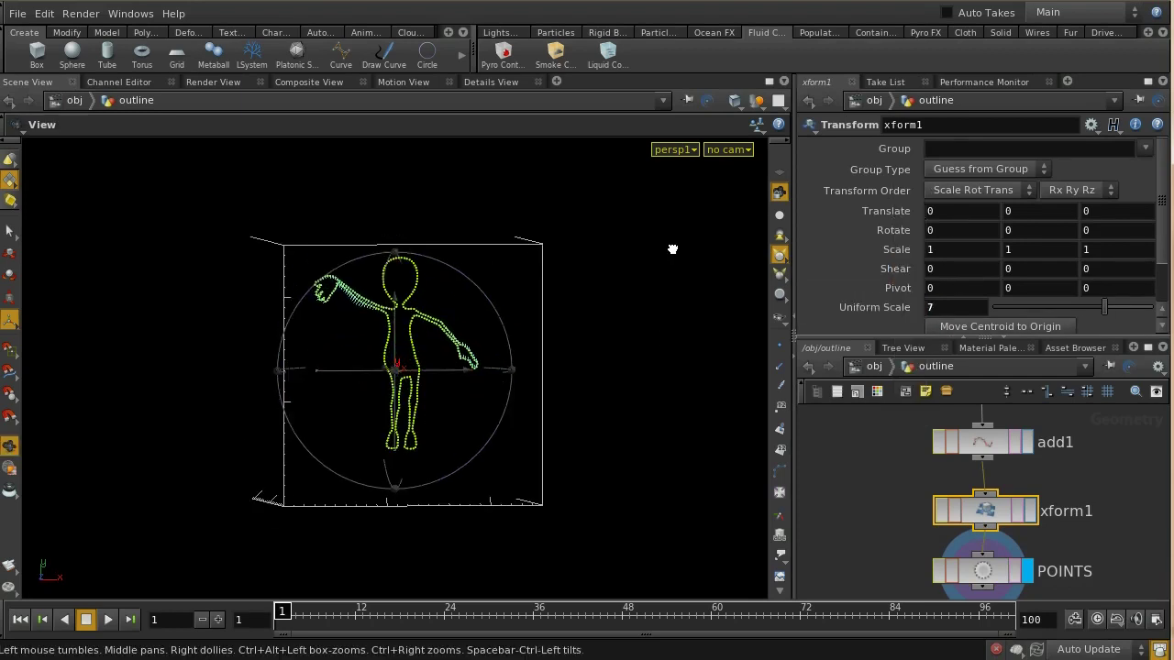
pyautogui.press('Return')
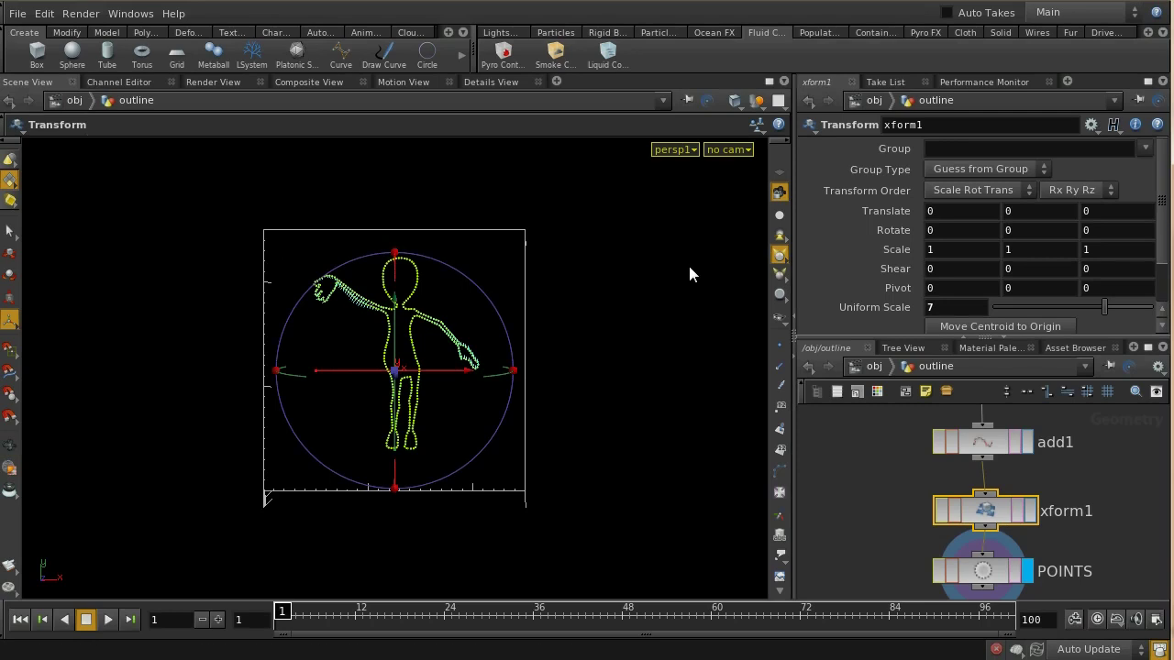
# - Return to the object level, lay out its nodes, and enter the AutoDopNetwork
pyautogui.click(875, 366)
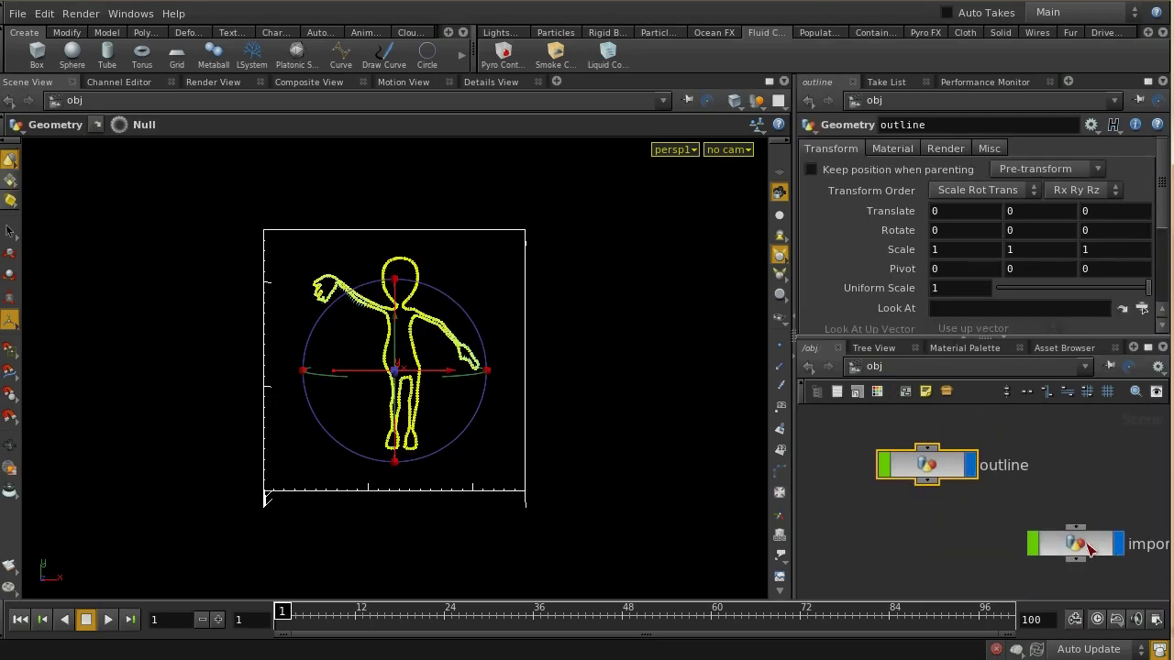
pyautogui.click(1055, 545)
pyautogui.moveTo(945, 545); pyautogui.dragTo(1020, 511, button='middle')
pyautogui.press('l')
pyautogui.doubleClick(908, 554)
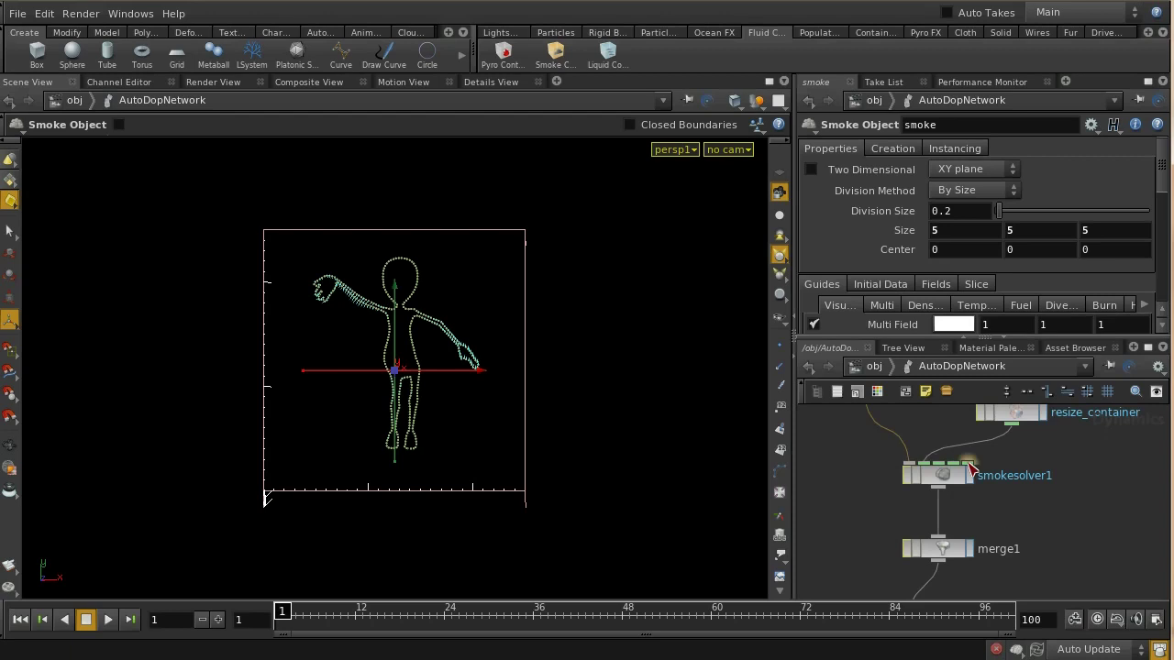
pyautogui.press('h')
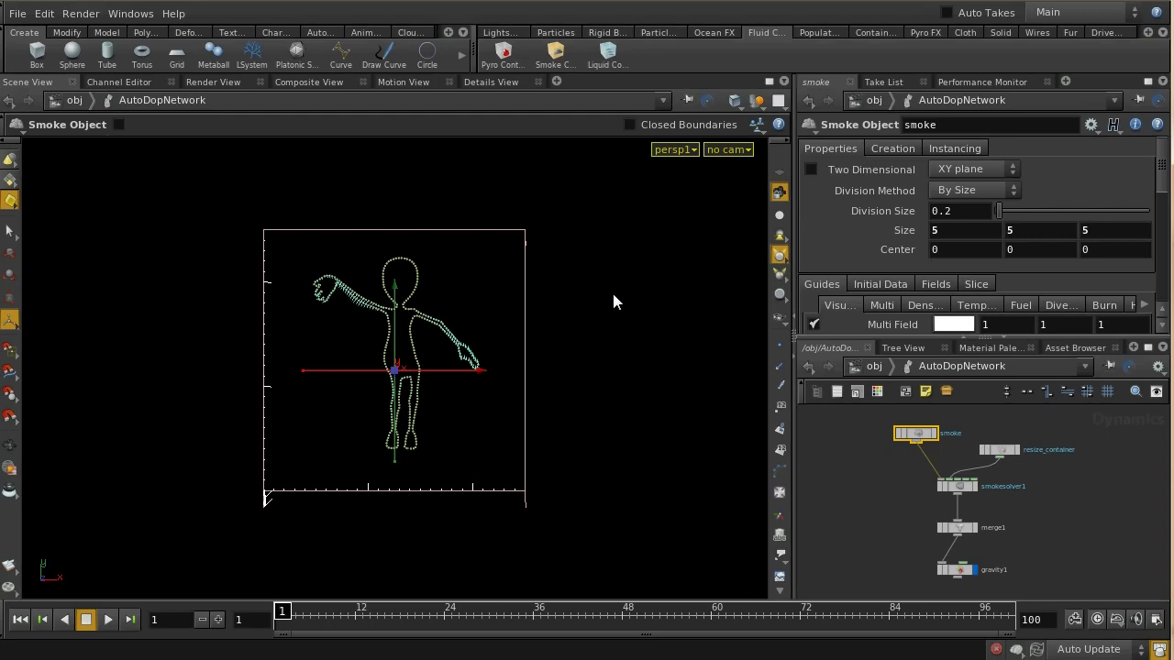
# - Reduce the smoke container's depth by setting its Z size to 1
pyautogui.press('Escape')
pyautogui.moveTo(673, 296); pyautogui.dragTo(542, 317)
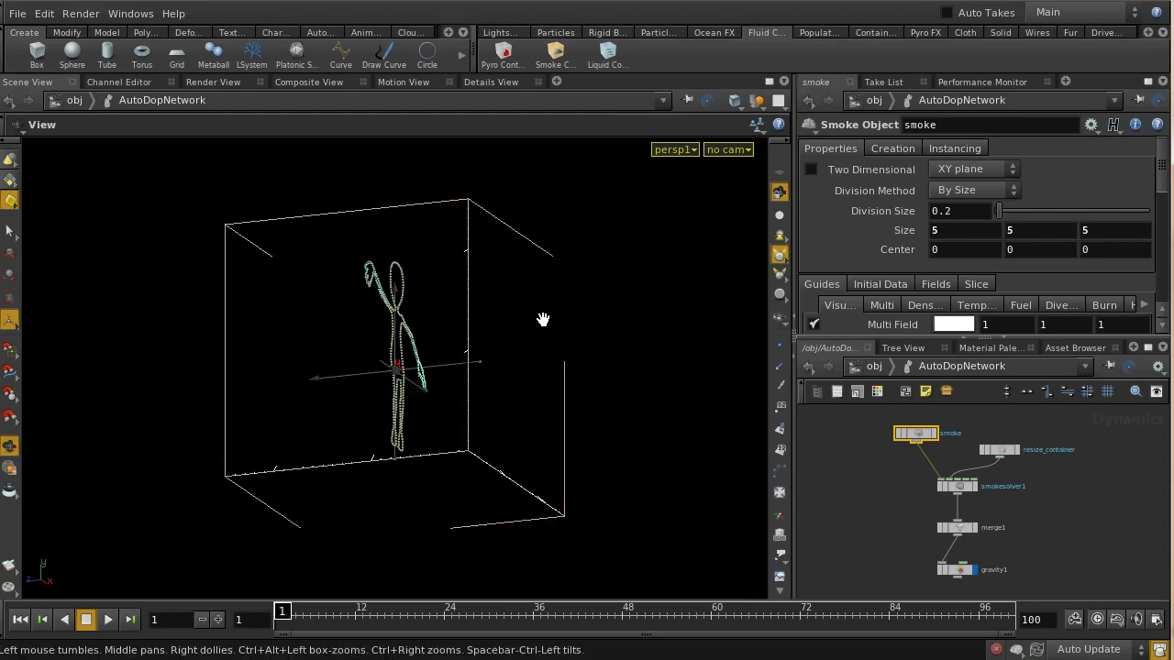
pyautogui.press('Return')
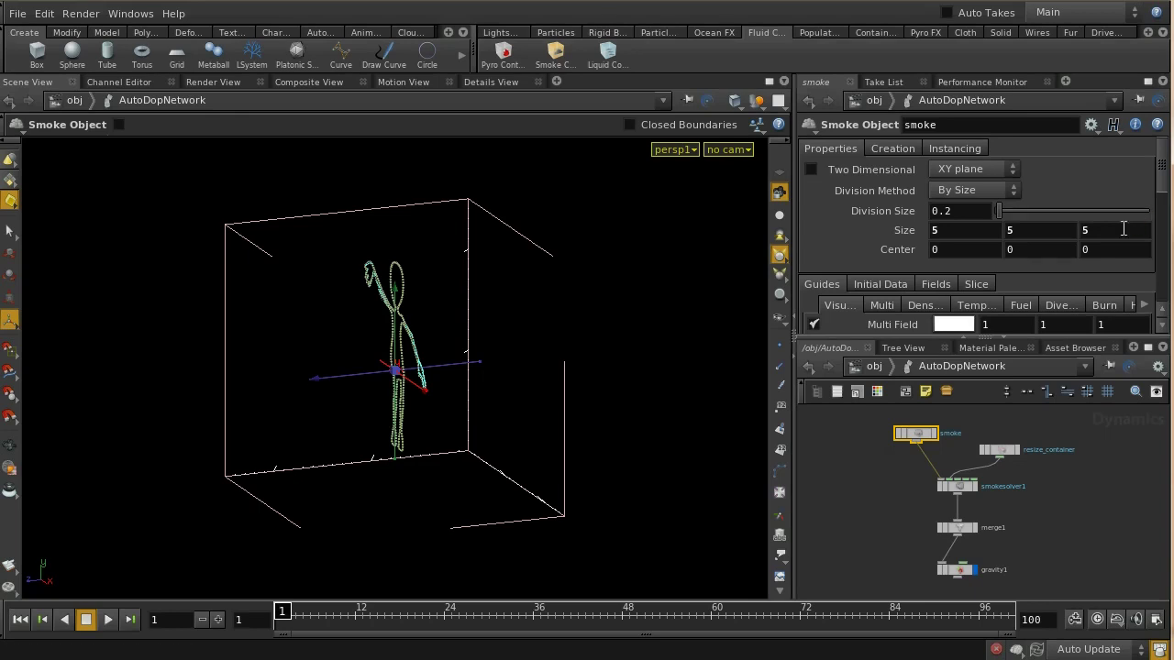
pyautogui.write('1')
pyautogui.press('Return')
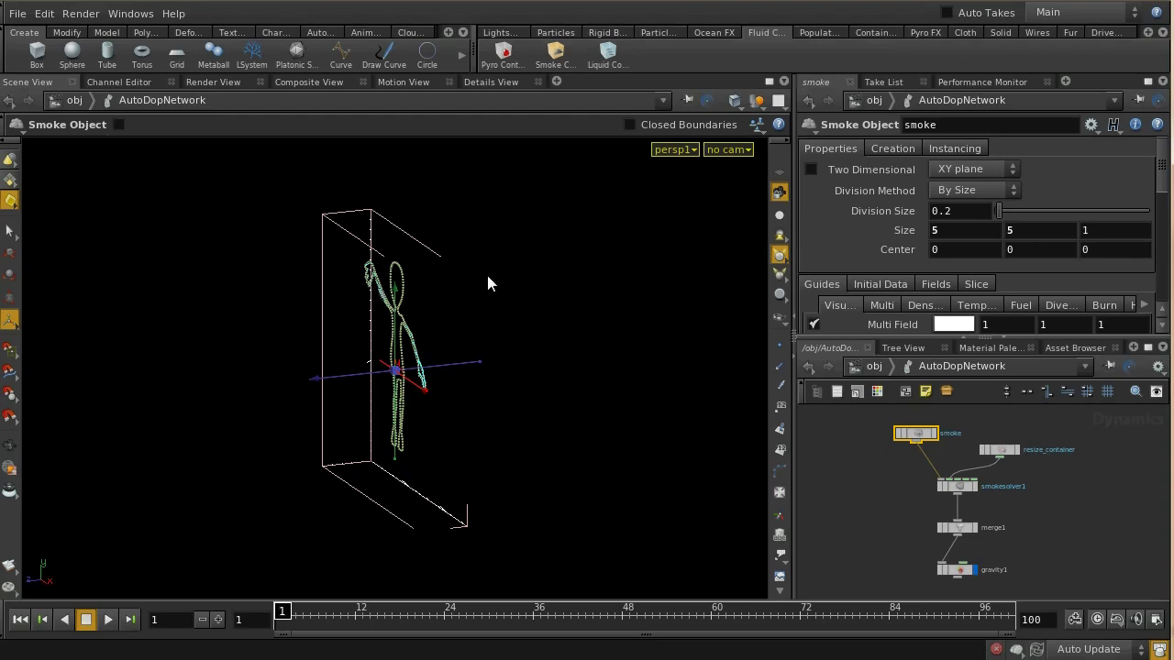
pyautogui.moveTo(485, 269); pyautogui.dragTo(472, 367)
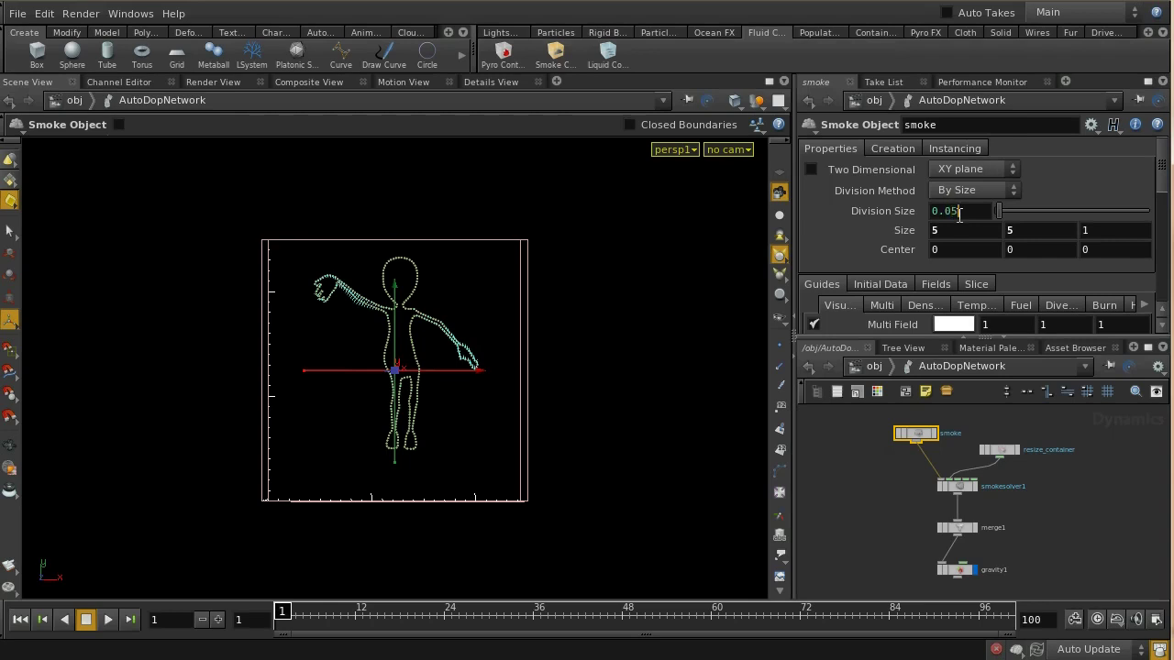
# - Set the smoke object's division size to 0.05 and check the smoke node's information
pyautogui.click(960, 212)
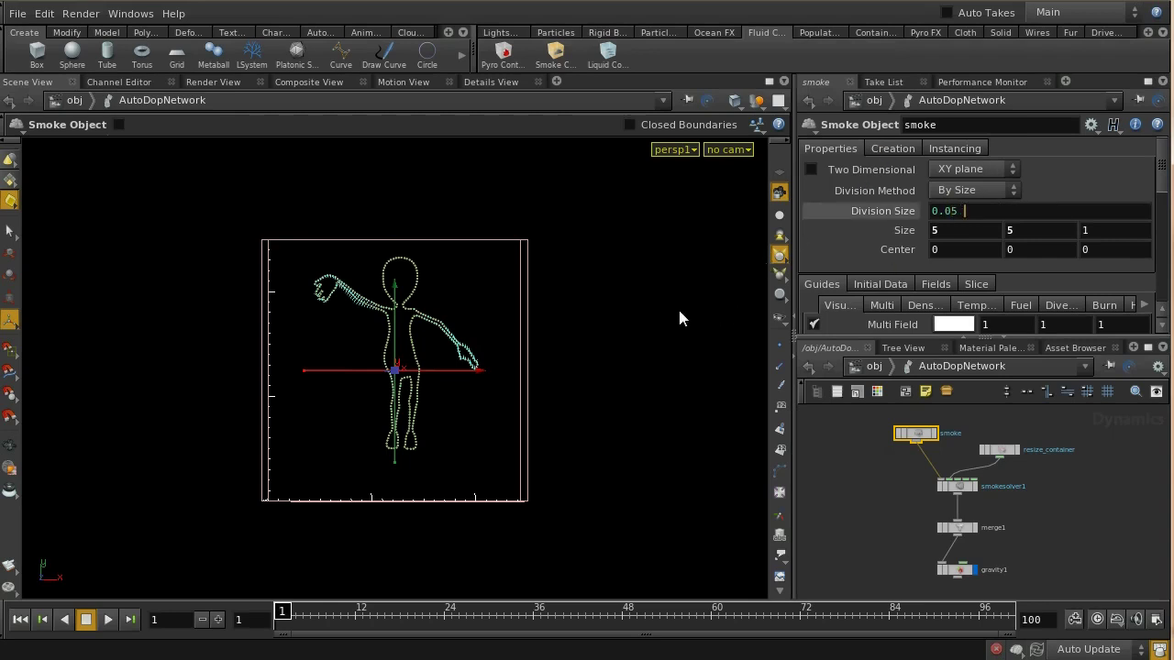
pyautogui.press('Return')
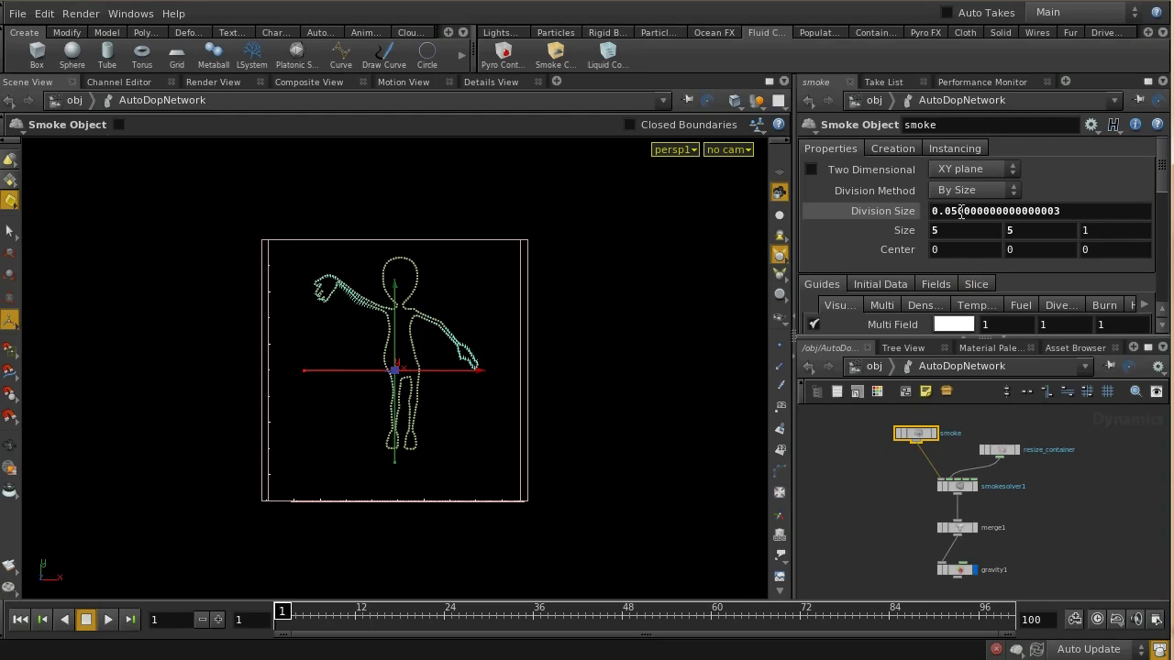
pyautogui.middleClick(915, 436)
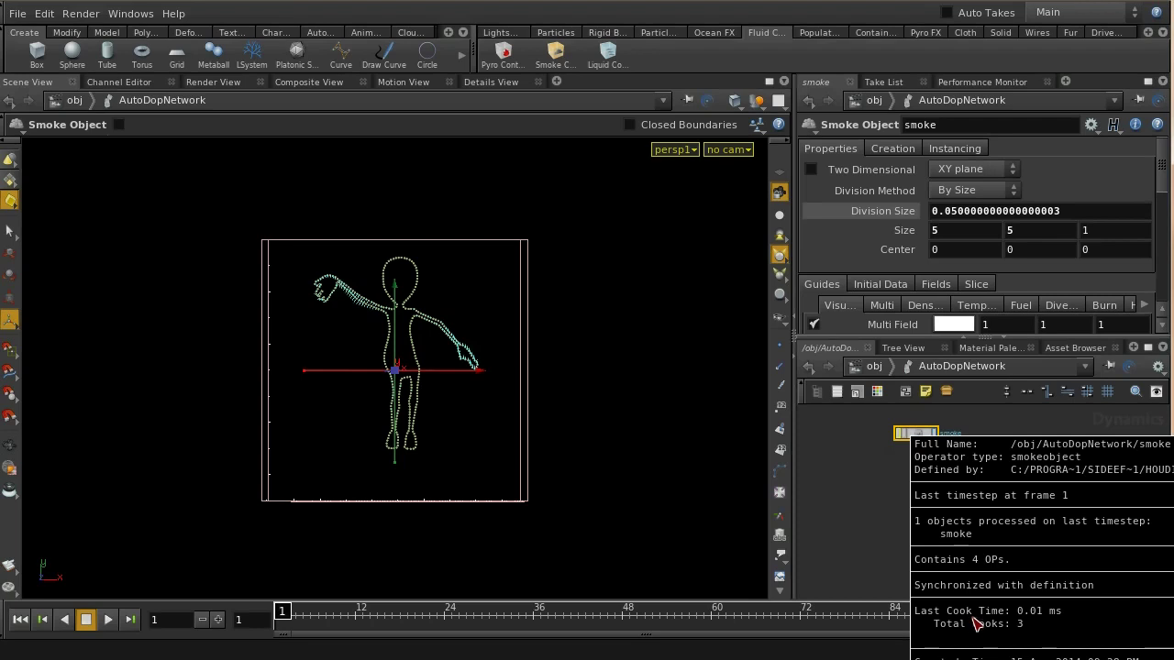
pyautogui.moveTo(860, 511); pyautogui.dragTo(865, 542, button='middle')
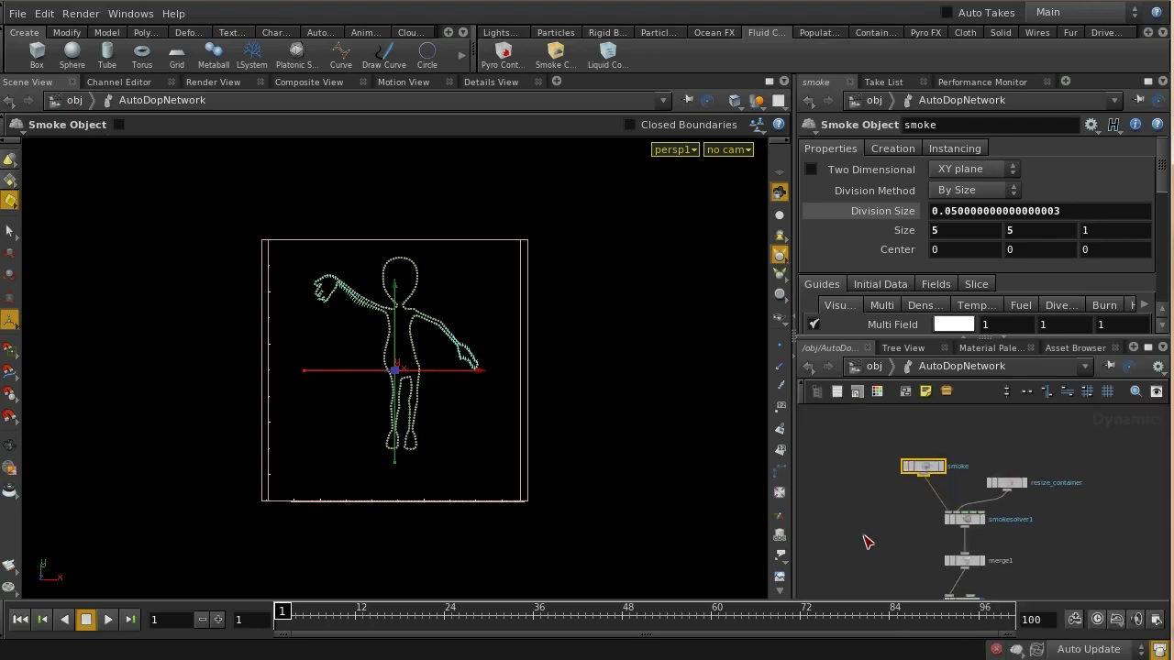
pyautogui.click(865, 537)
pyautogui.click(923, 468)
pyautogui.middleClick(924, 468)
# - Examine the import nodes inside import_smoke1, including import_smoke_visualization, and return to the object-level network
pyautogui.click(877, 368)
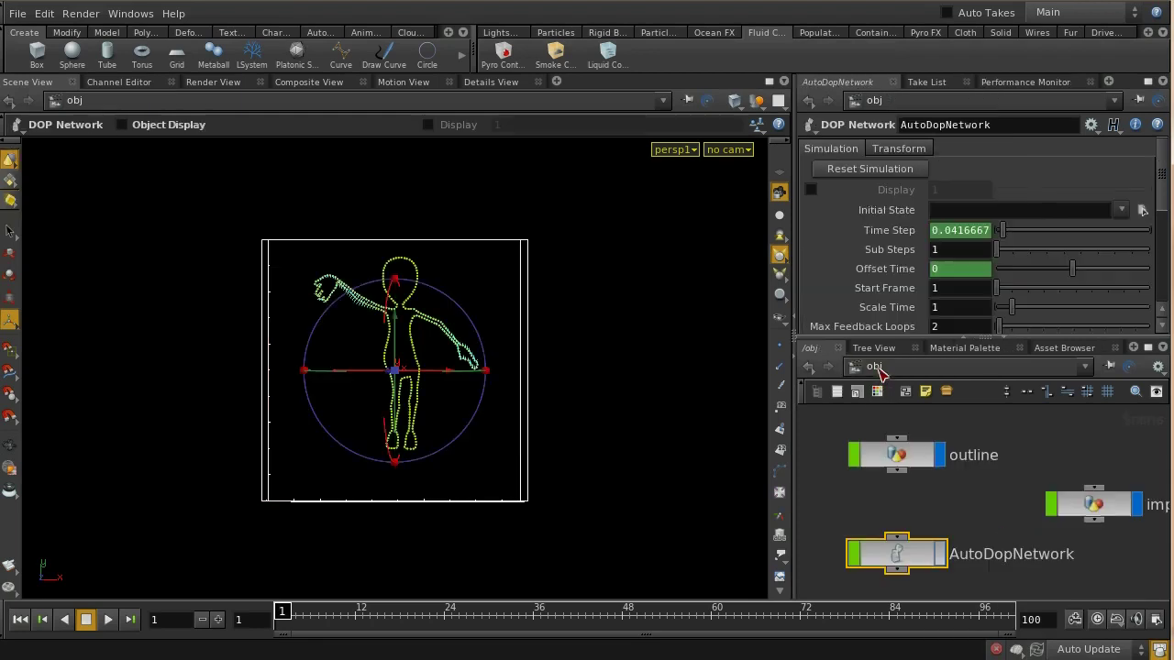
pyautogui.doubleClick(1078, 510)
pyautogui.middleClick(1081, 438)
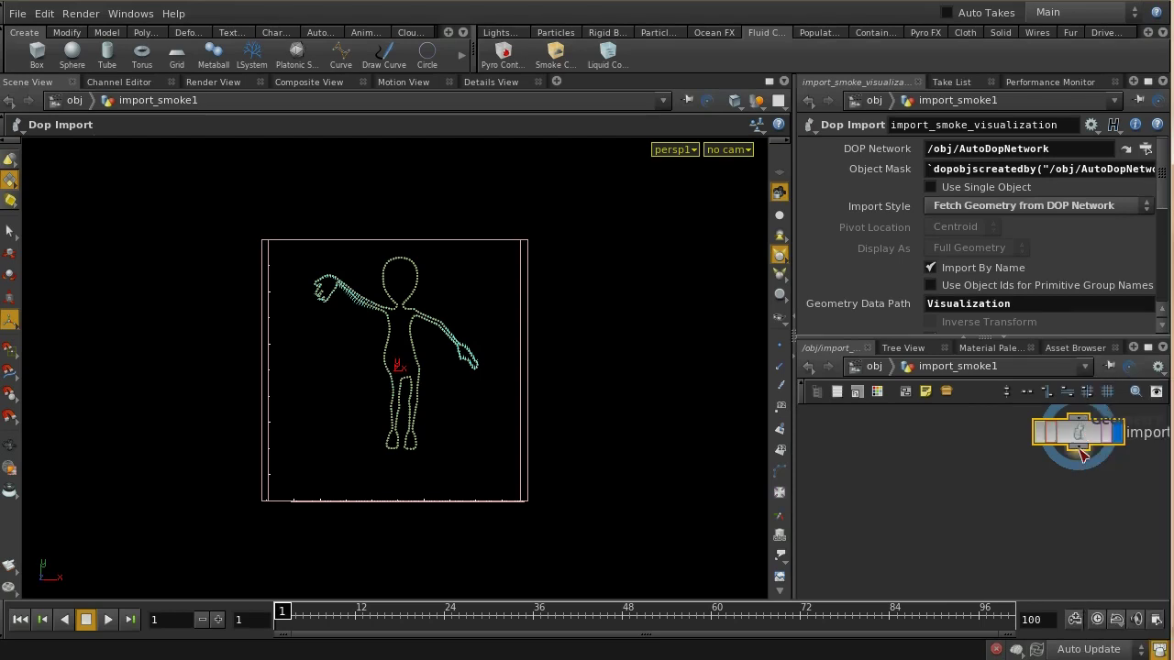
pyautogui.click(1146, 347)
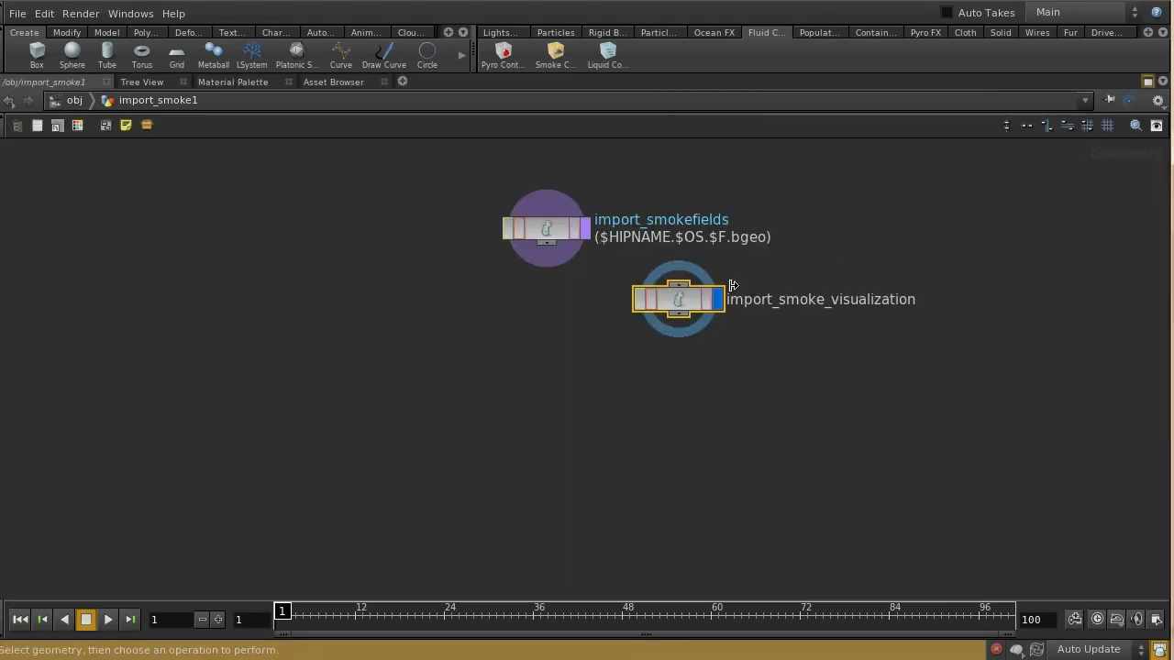
pyautogui.middleClick(683, 301)
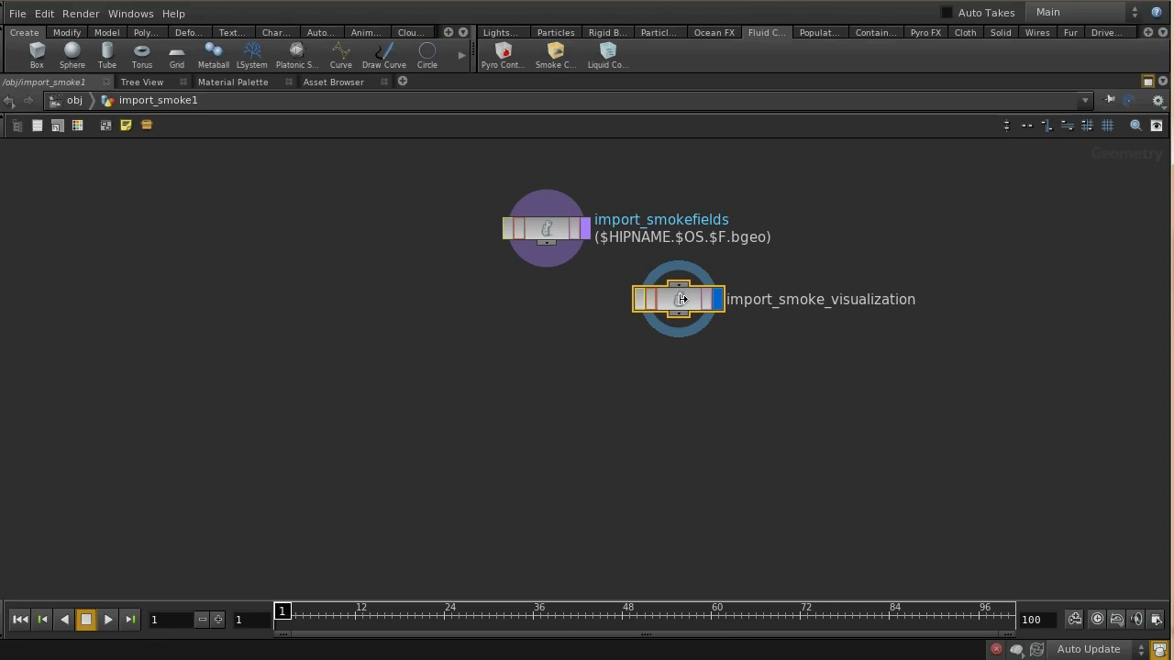
pyautogui.click(80, 107)
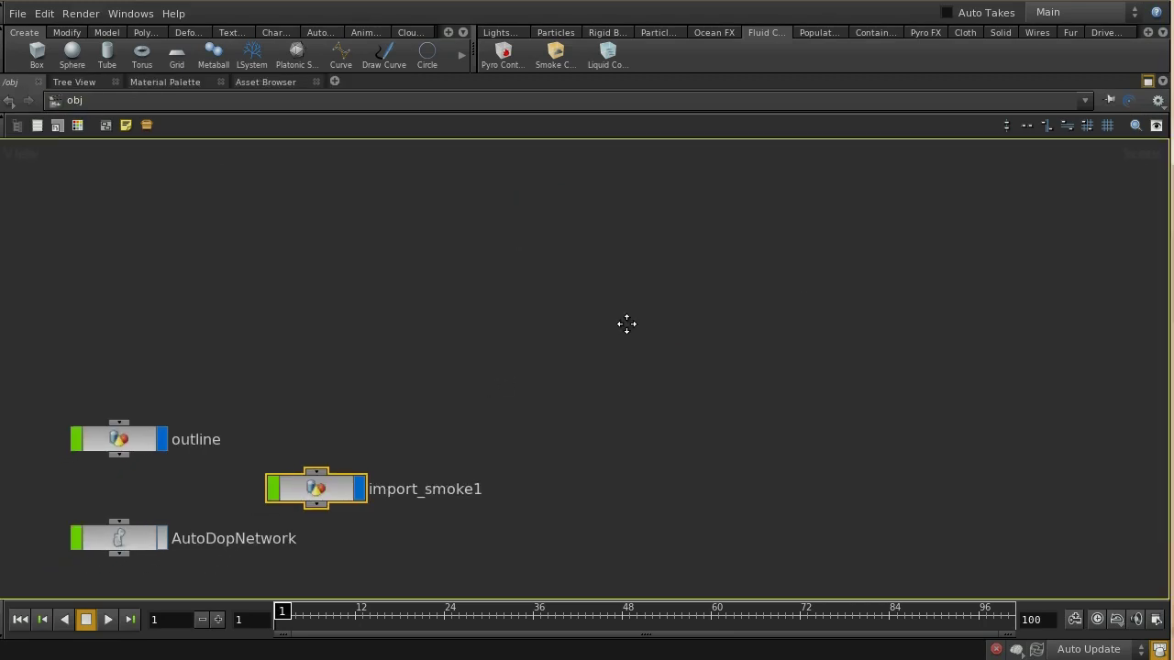
pyautogui.moveTo(540, 327); pyautogui.dragTo(729, 241, button='middle')
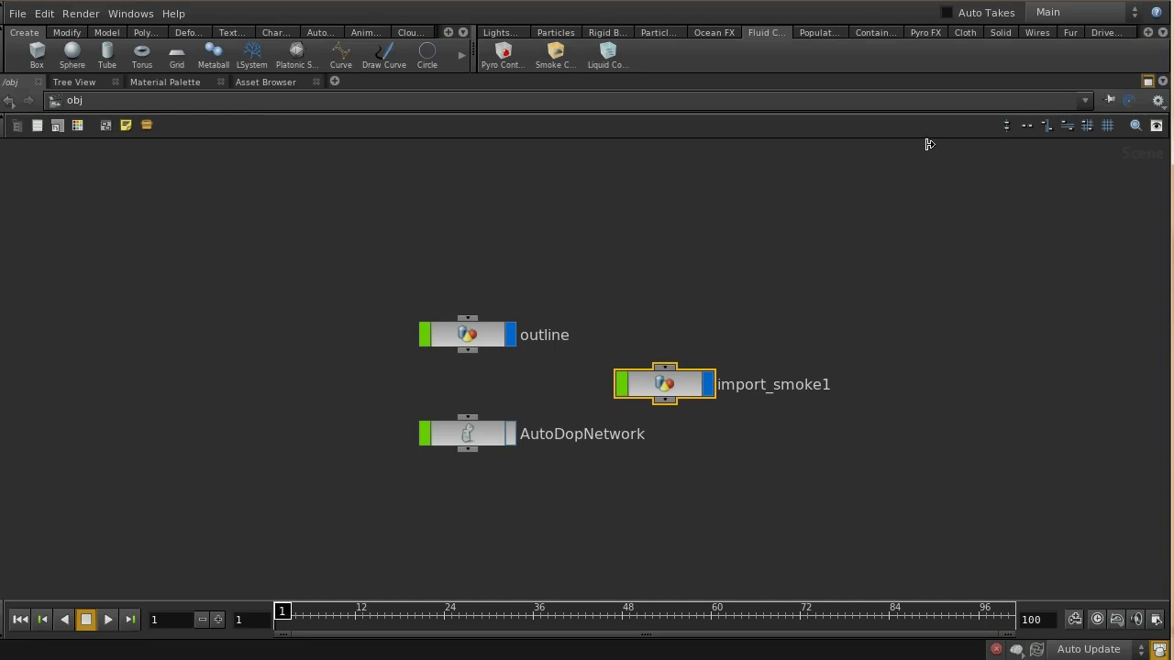
pyautogui.click(1147, 81)
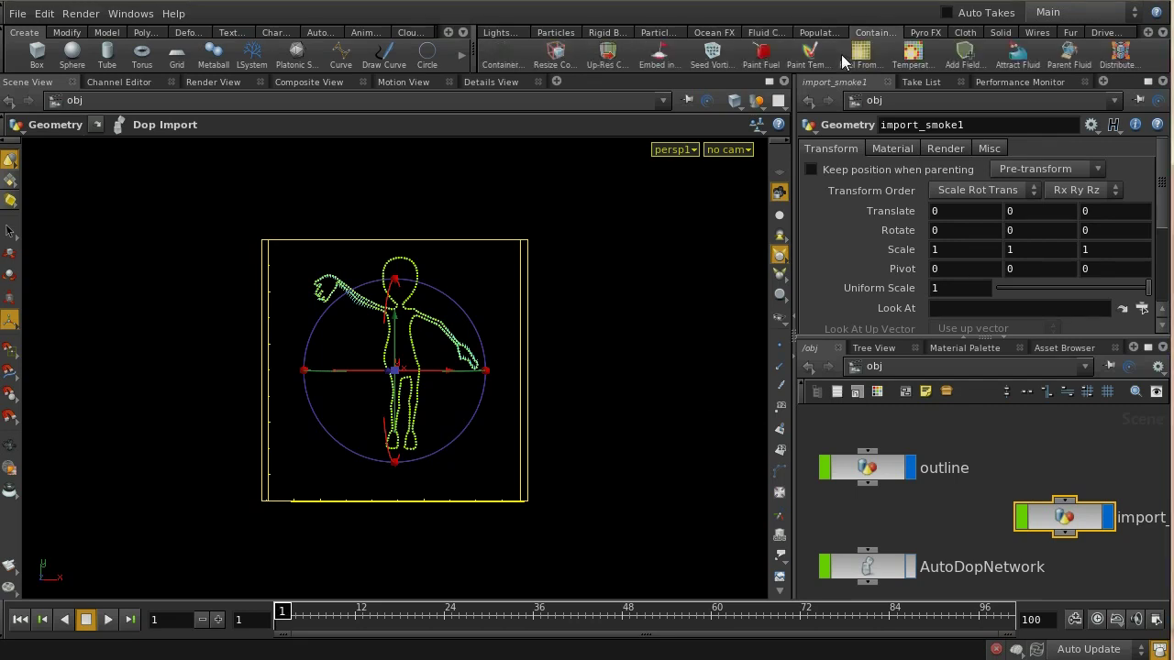
# - Make the outline geometry a fluid source with Source from Points, feeding the smoke container
pyautogui.click(829, 34)
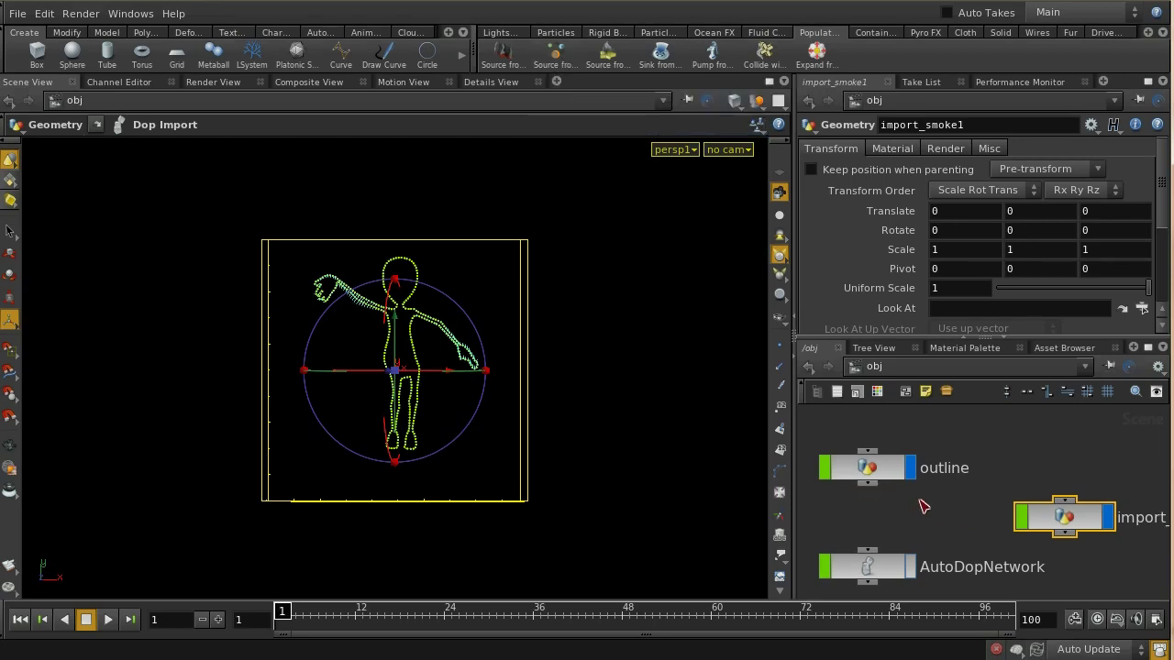
pyautogui.click(891, 468)
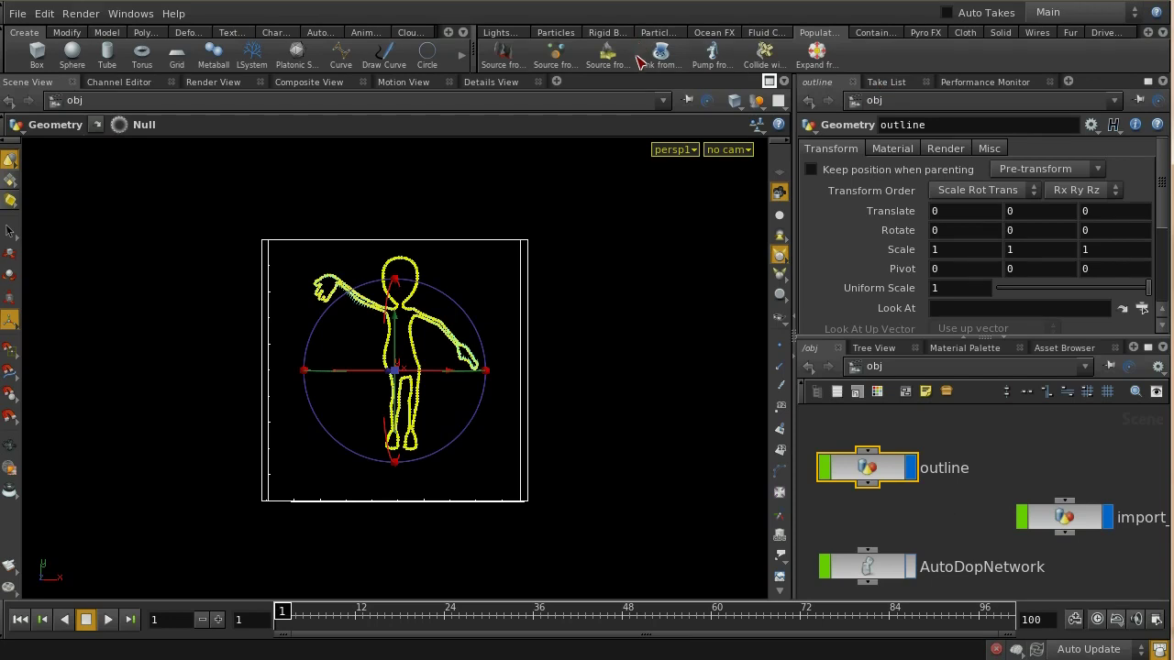
pyautogui.click(560, 60)
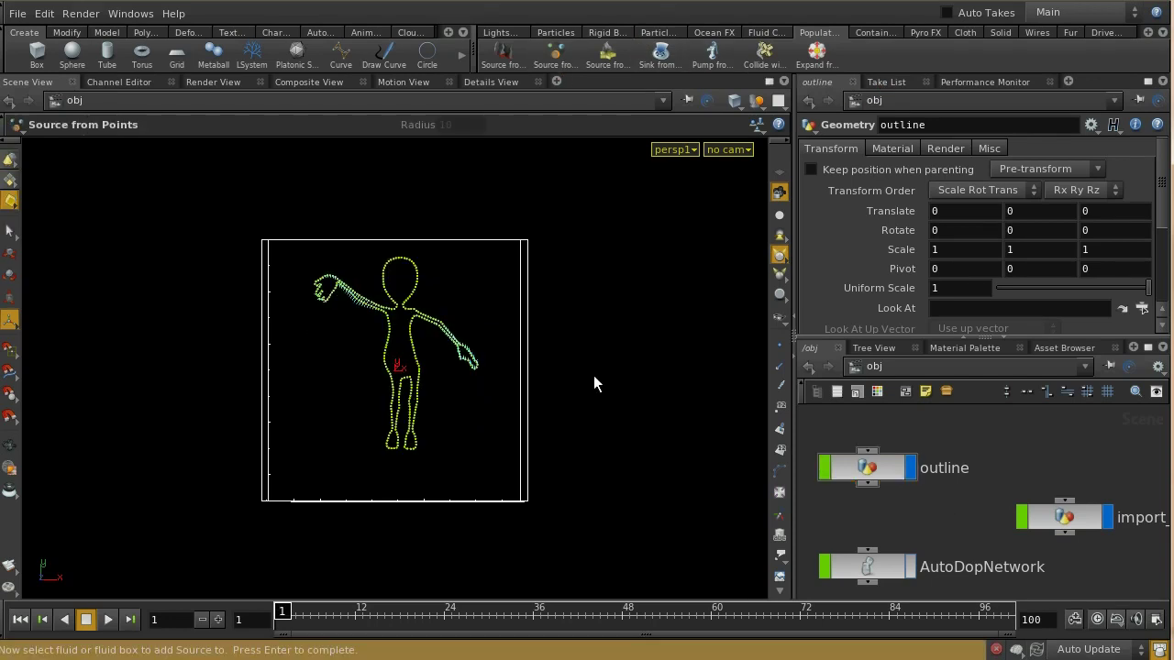
pyautogui.moveTo(559, 327); pyautogui.dragTo(559, 326)
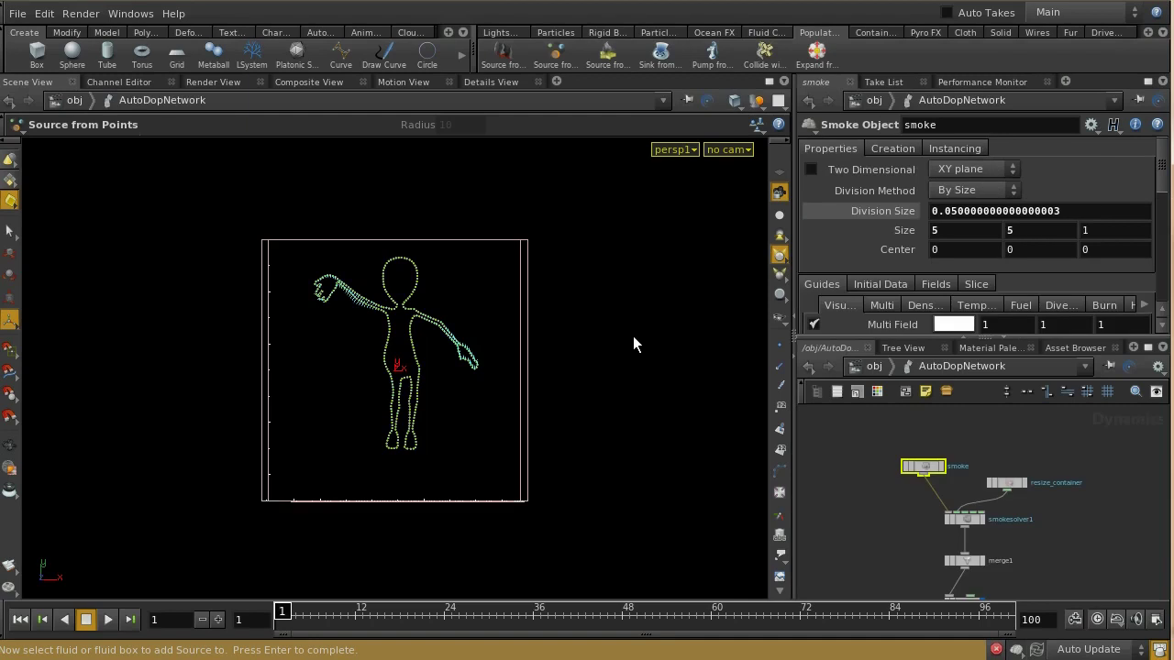
pyautogui.press('Return')
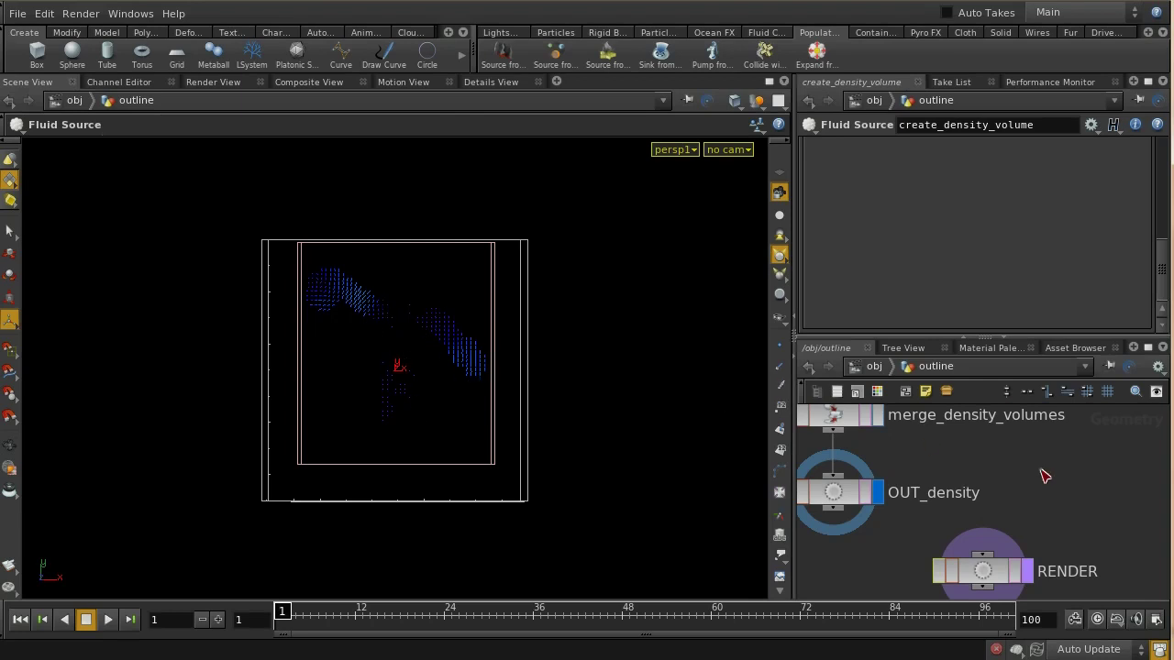
# - Review the density source chain in the outline network, from OUT_density up to the POINTS null
pyautogui.moveTo(991, 474); pyautogui.dragTo(1080, 527, button='middle')
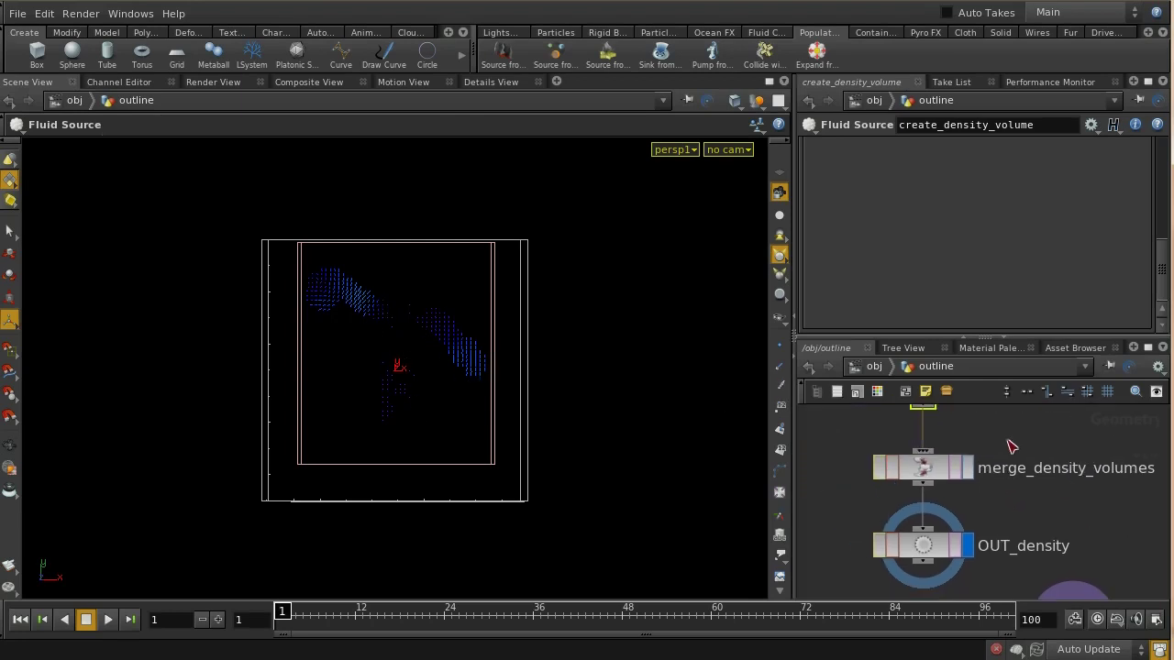
pyautogui.moveTo(1008, 446); pyautogui.dragTo(1011, 530, button='middle')
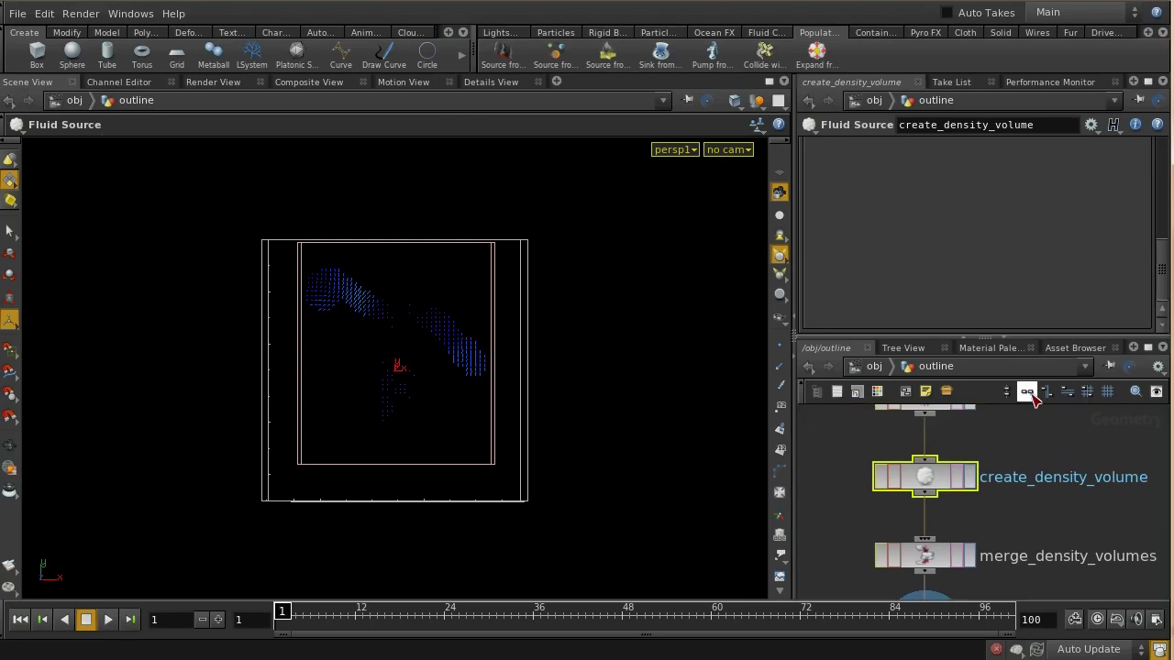
pyautogui.moveTo(1027, 459); pyautogui.dragTo(1071, 498, button='middle')
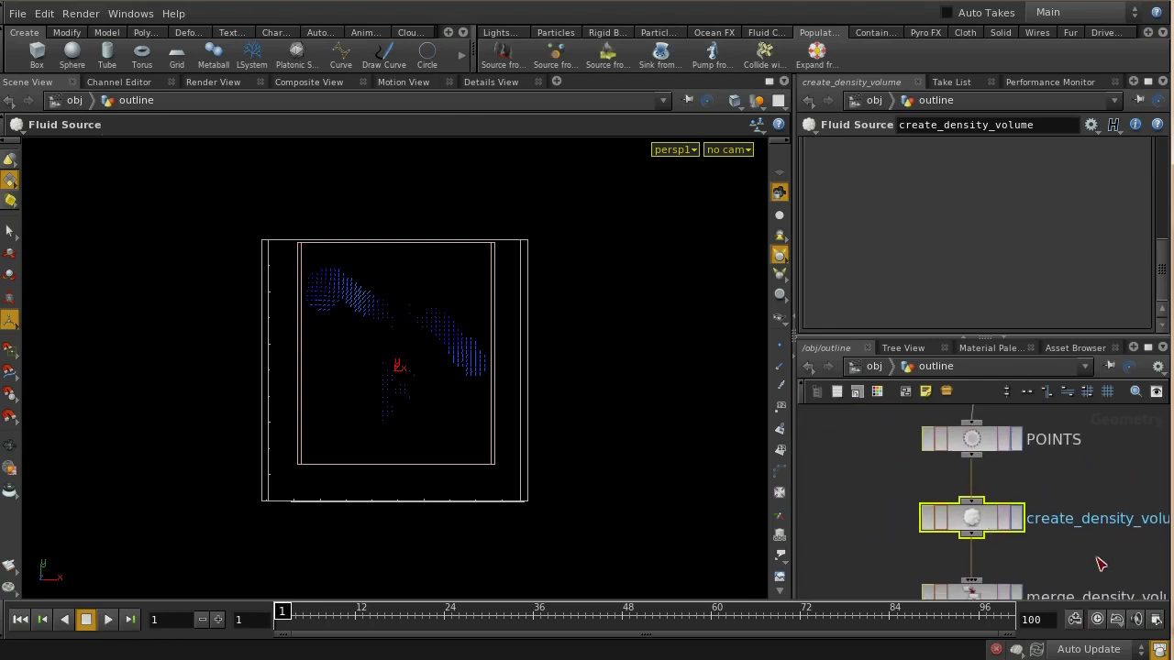
pyautogui.moveTo(1101, 564); pyautogui.dragTo(1045, 556, button='middle')
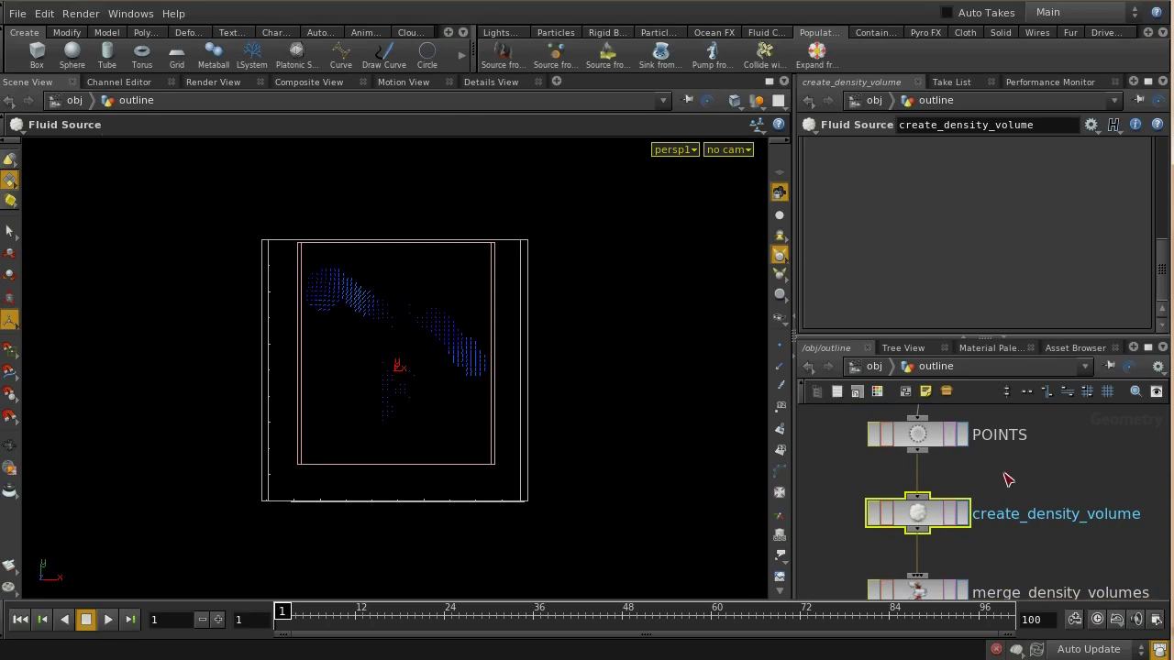
pyautogui.moveTo(1006, 484); pyautogui.dragTo(1003, 517, button='middle')
pyautogui.click(925, 484)
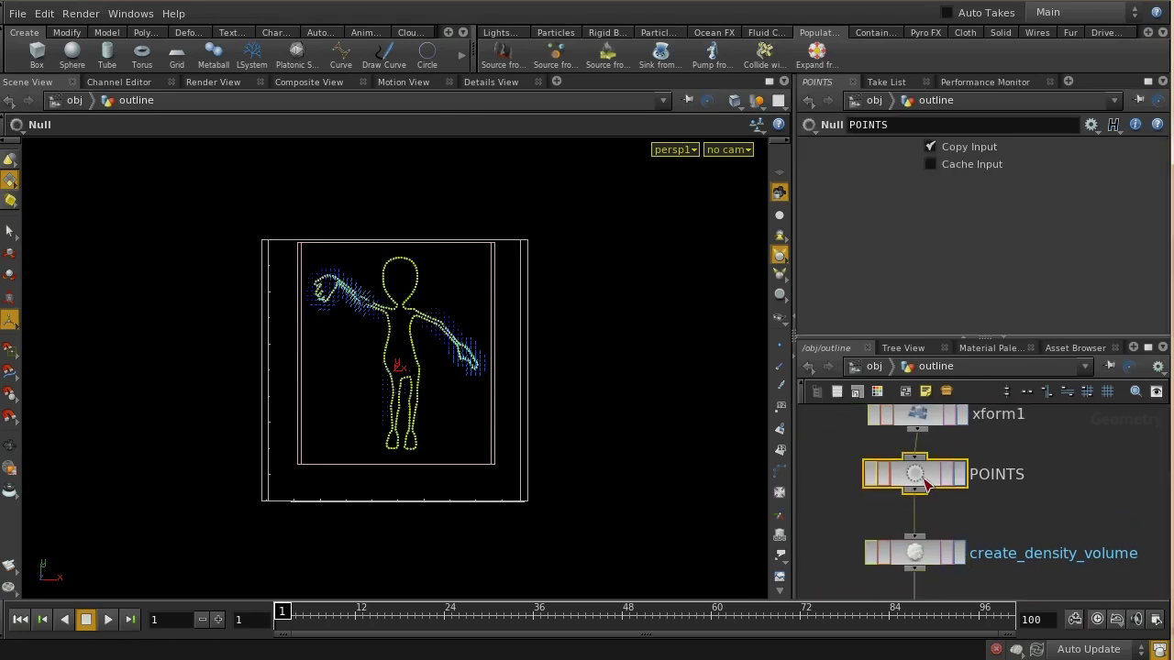
# - Turn off visualization of the vel velocity volume on the create_density_volume node
pyautogui.click(917, 554)
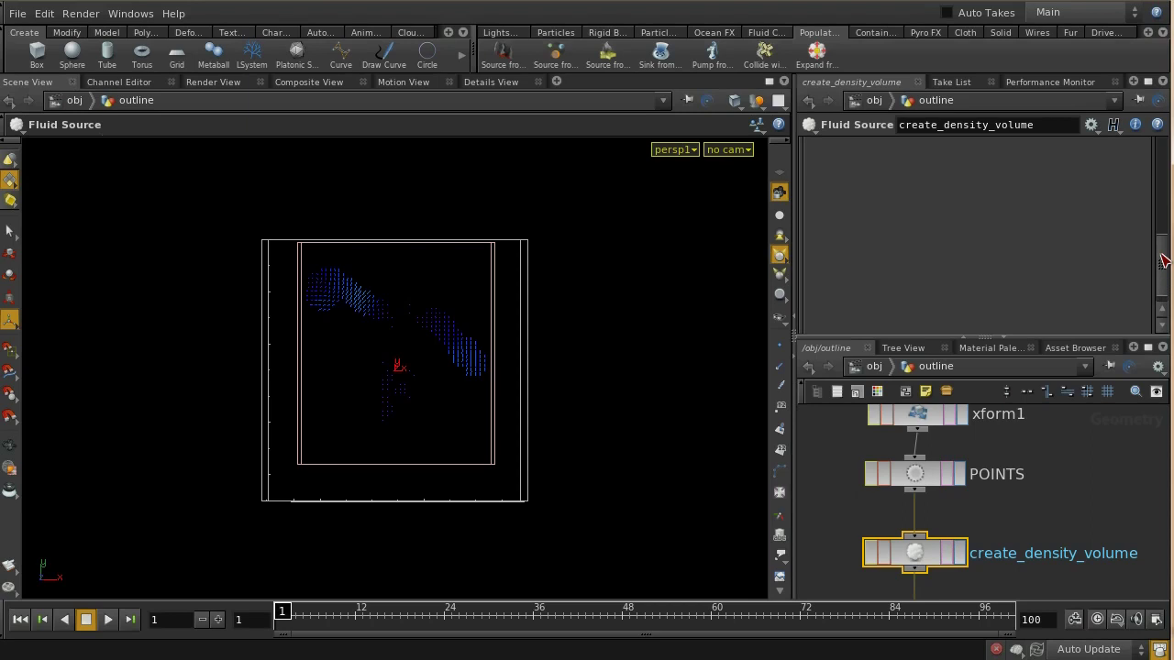
pyautogui.scroll(5, 1160, 271)
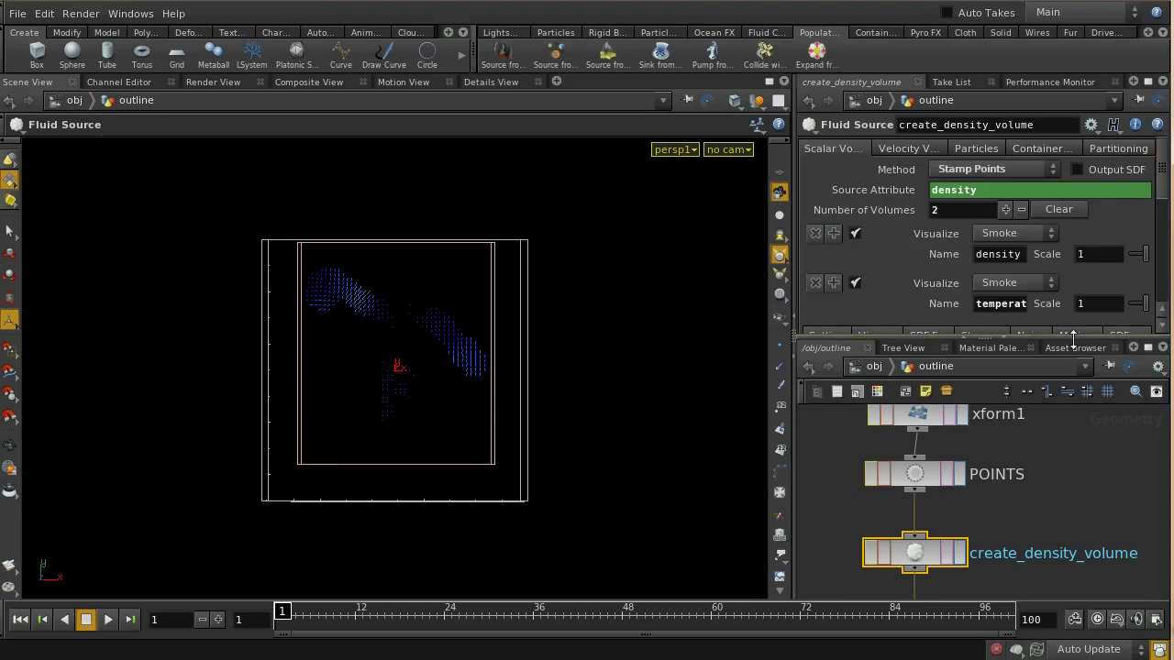
pyautogui.click(934, 154)
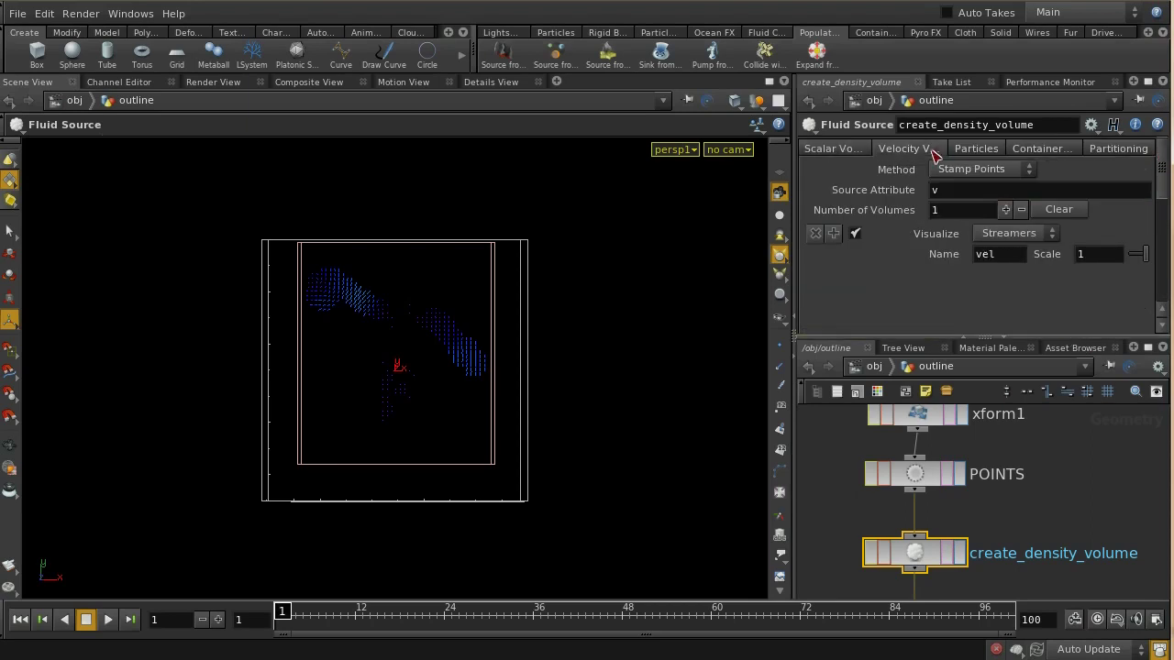
pyautogui.click(855, 234)
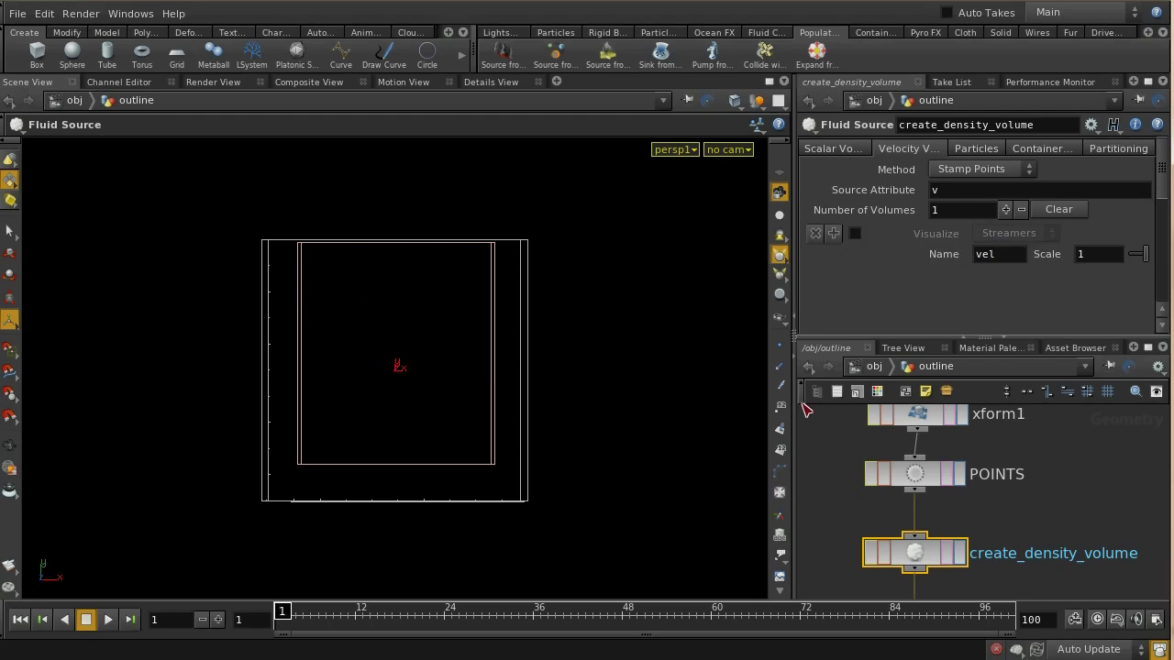
# - Set the density scalar volume's scale to 48 on create_density_volume
pyautogui.click(821, 152)
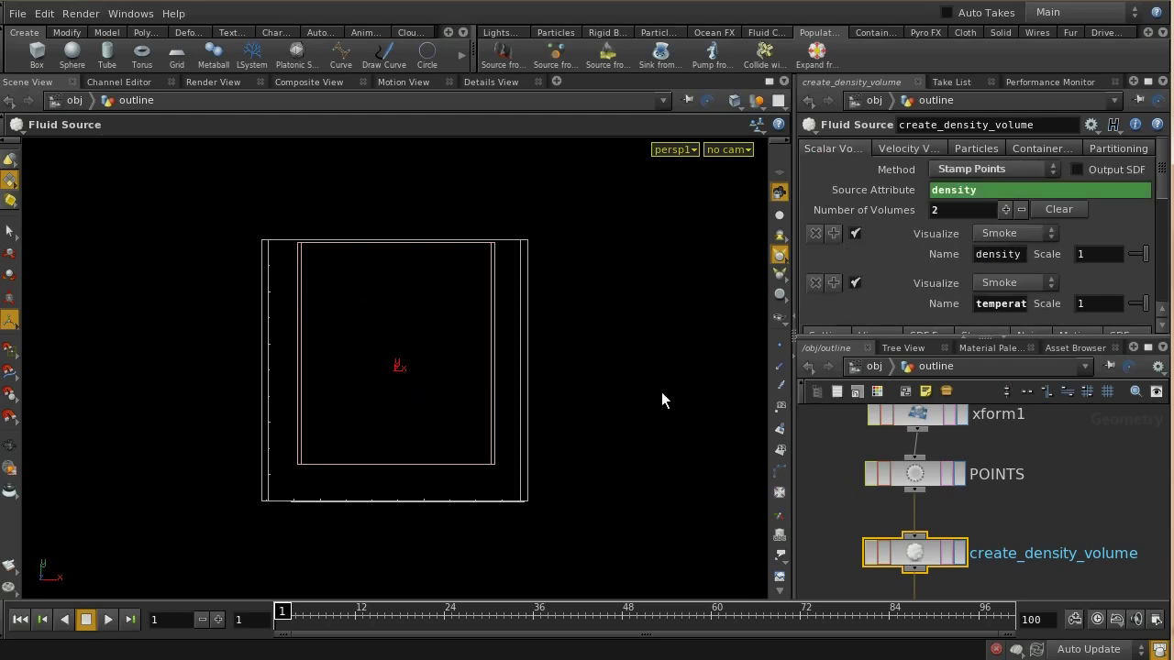
pyautogui.scroll(5, 587, 411)
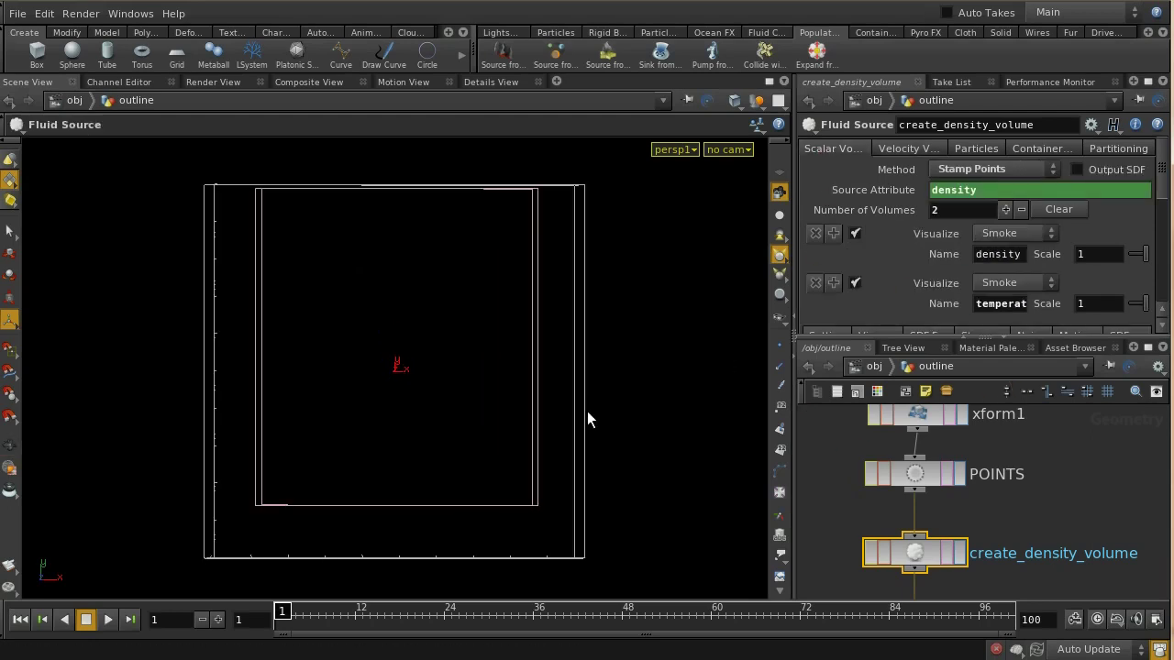
pyautogui.middleClick(1086, 253)
pyautogui.moveTo(1108, 215); pyautogui.dragTo(1066, 269, button='middle')
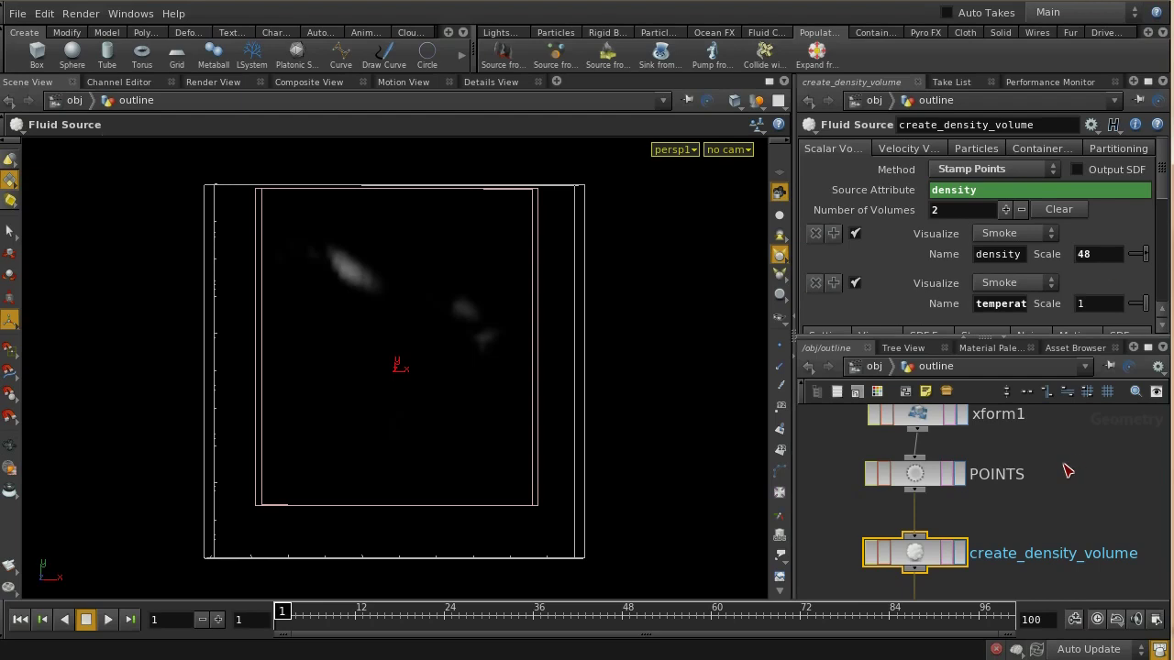
# - Set the Emission Scale on the vopsop1 node upstream of the density source to 140
pyautogui.moveTo(1064, 459); pyautogui.dragTo(1061, 578, button='middle')
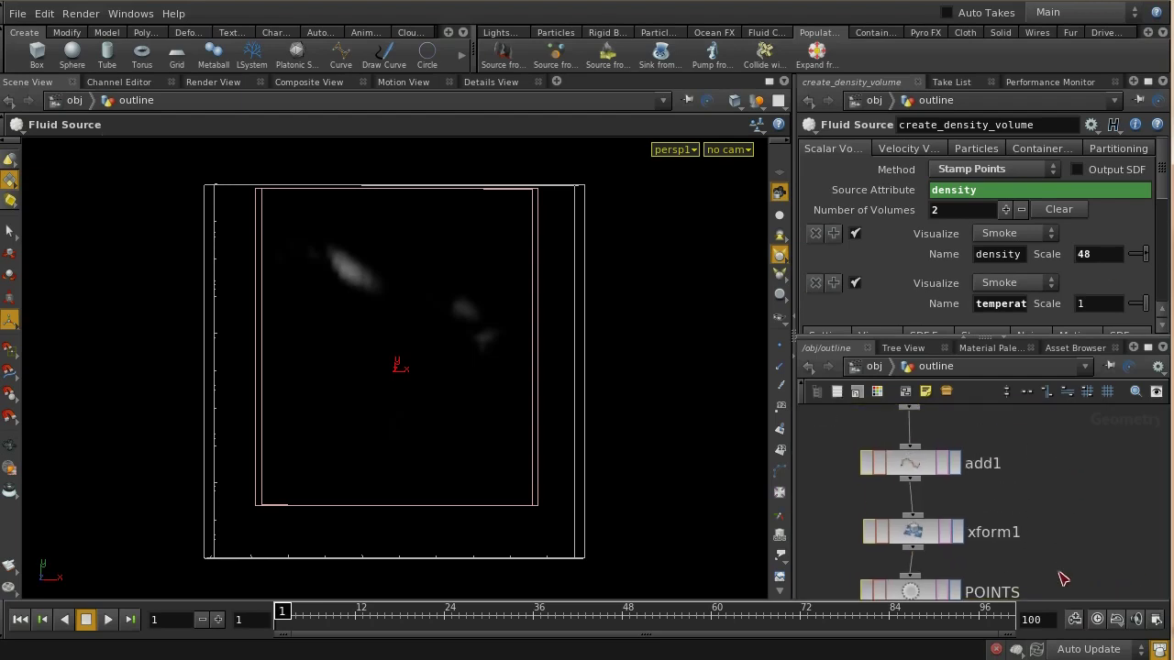
pyautogui.moveTo(1069, 485); pyautogui.dragTo(1066, 427, button='middle')
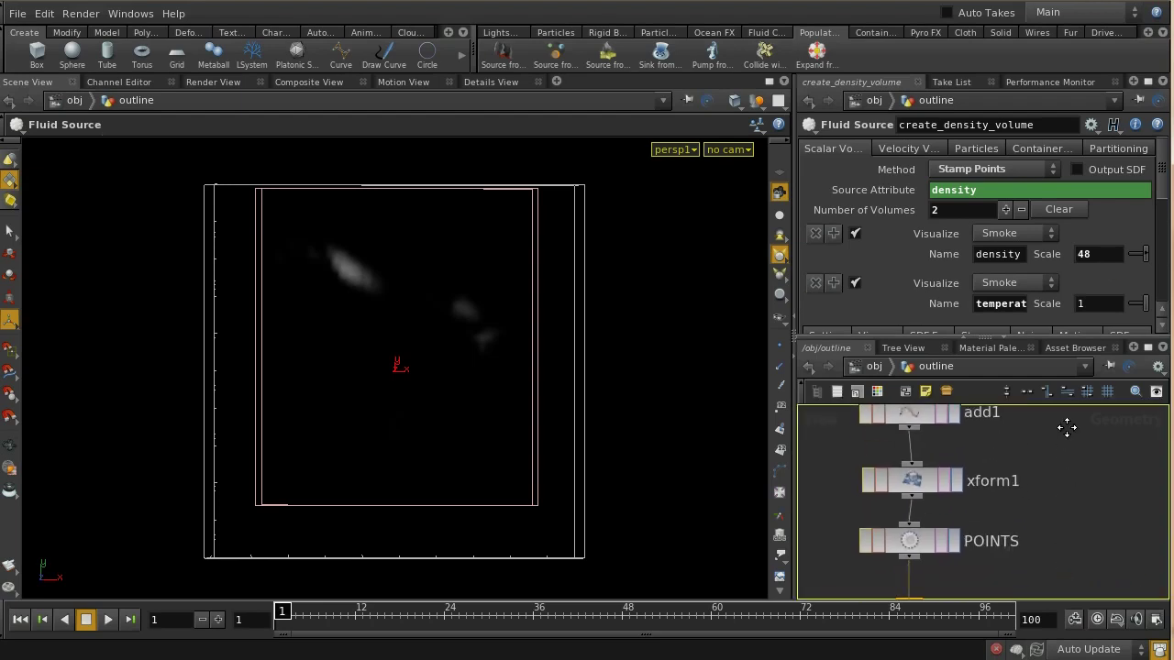
pyautogui.moveTo(1067, 516); pyautogui.dragTo(1069, 465, button='middle')
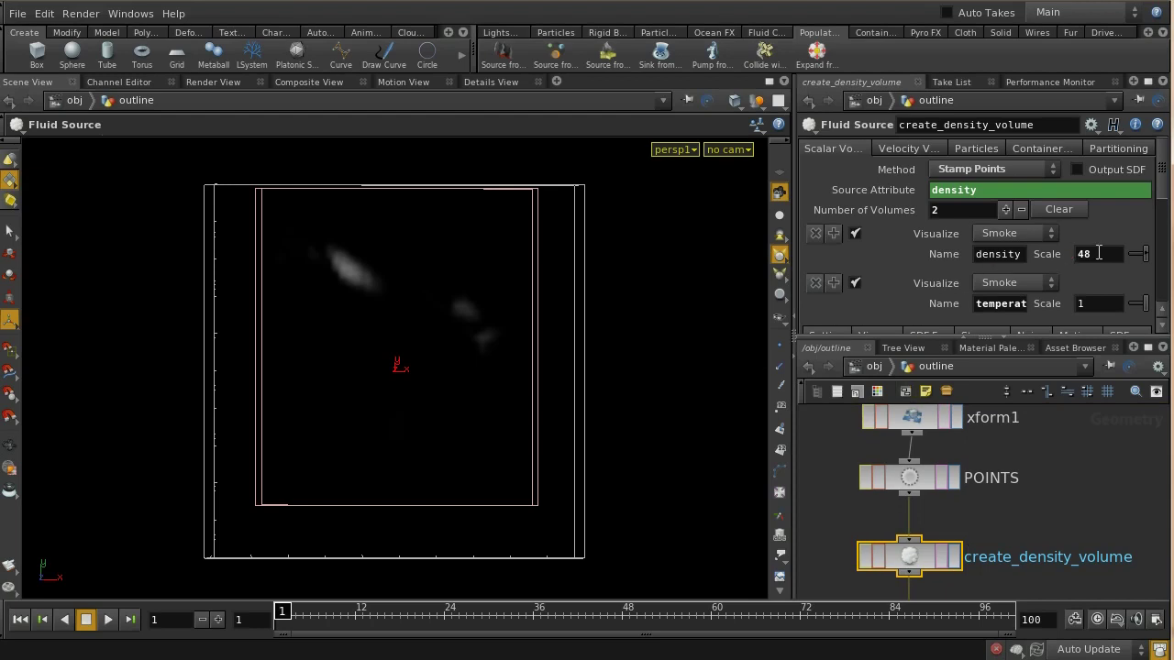
pyautogui.moveTo(1048, 507); pyautogui.dragTo(1039, 576, button='middle')
pyautogui.moveTo(1027, 472); pyautogui.dragTo(1042, 547, button='middle')
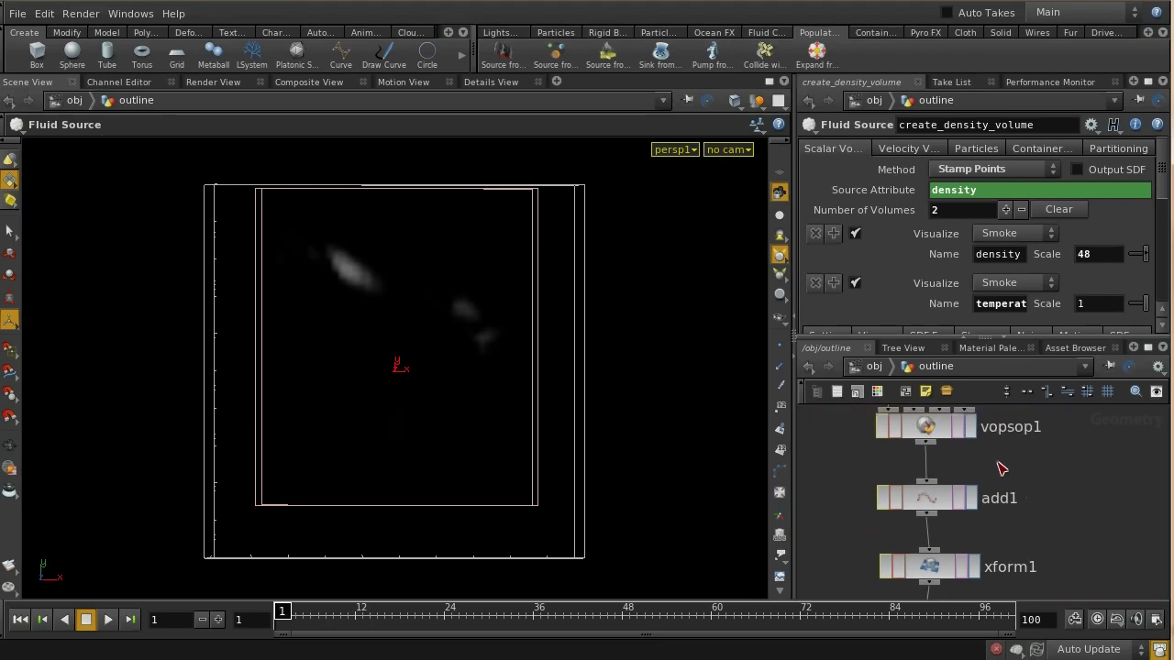
pyautogui.click(940, 435)
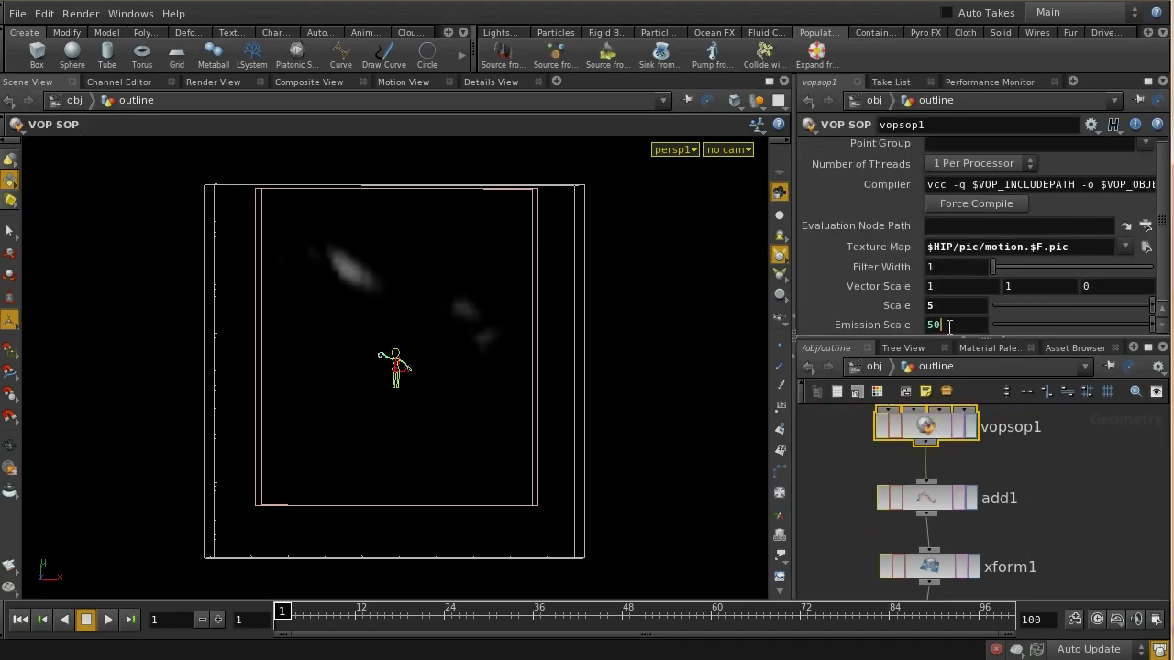
pyautogui.moveTo(949, 324); pyautogui.dragTo(1038, 261, button='middle')
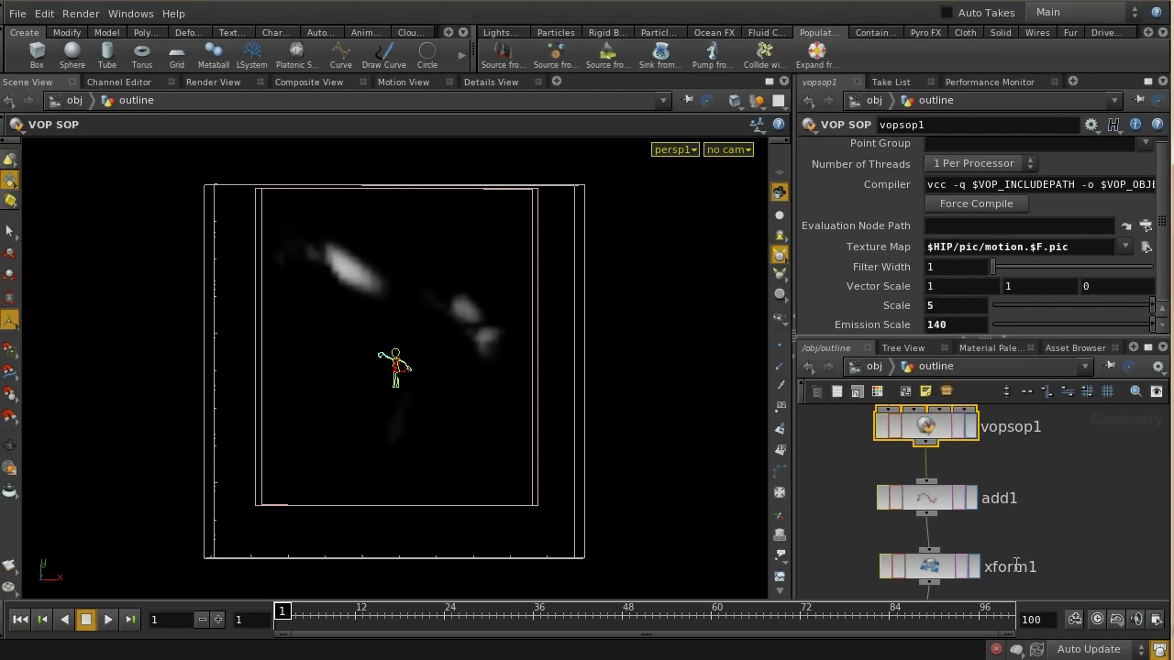
pyautogui.scroll(-3, 1009, 569)
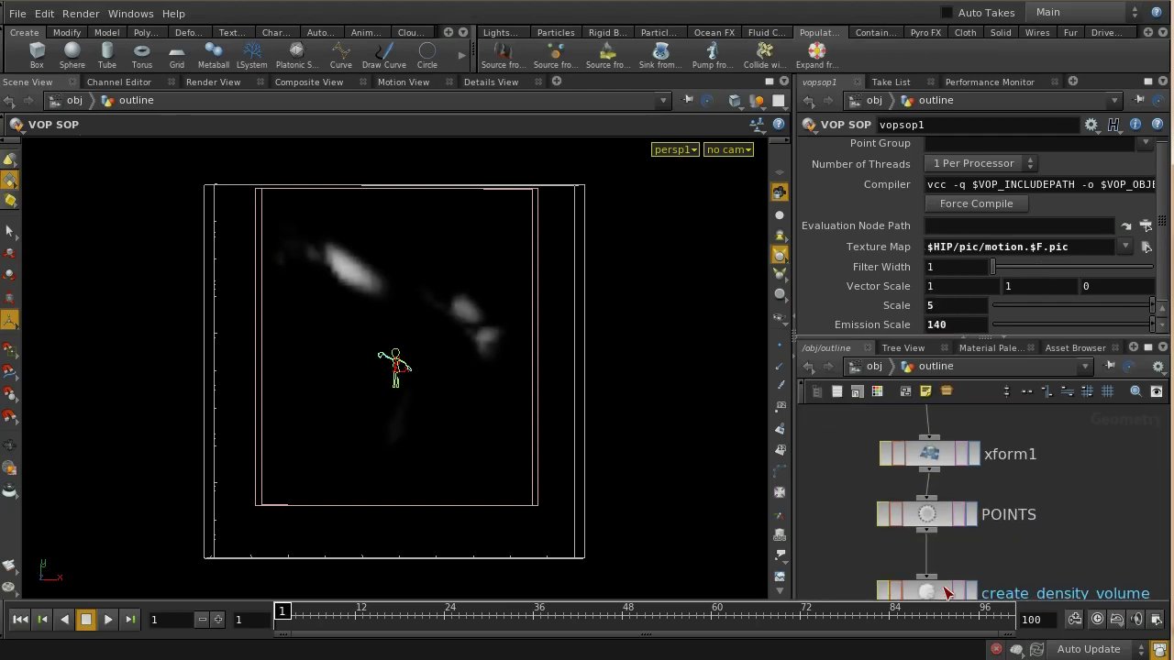
# - Set the density scalar volume's scale to 1 on create_density_volume
pyautogui.click(948, 592)
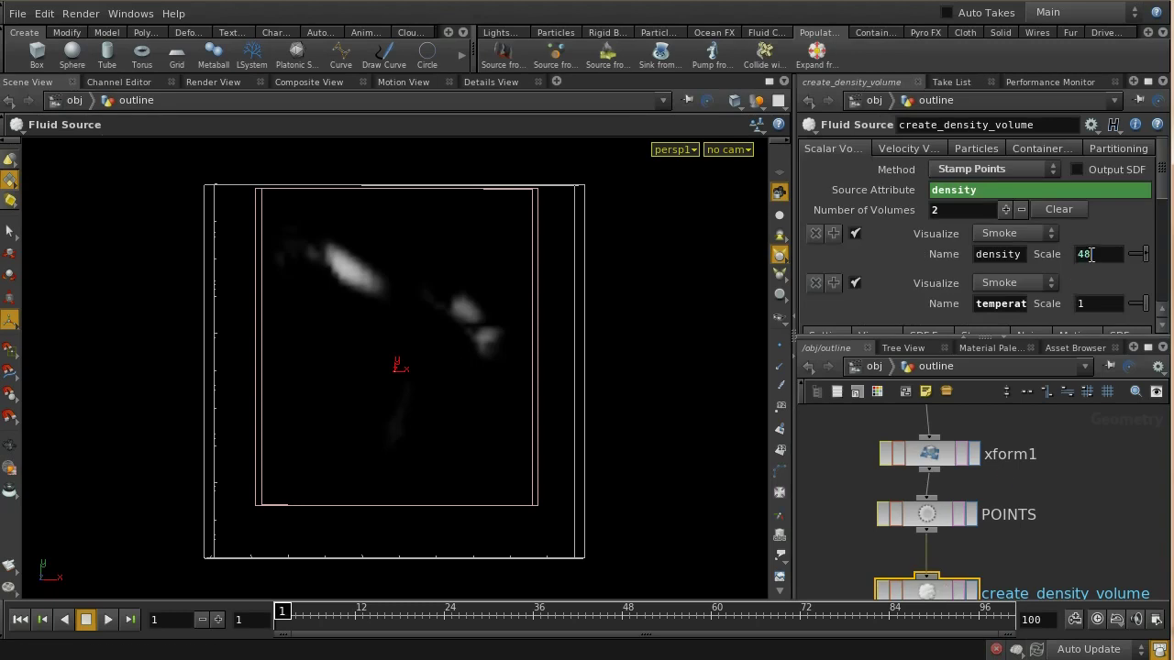
pyautogui.moveTo(1091, 255); pyautogui.dragTo(1076, 262)
pyautogui.write('1')
pyautogui.press('Return')
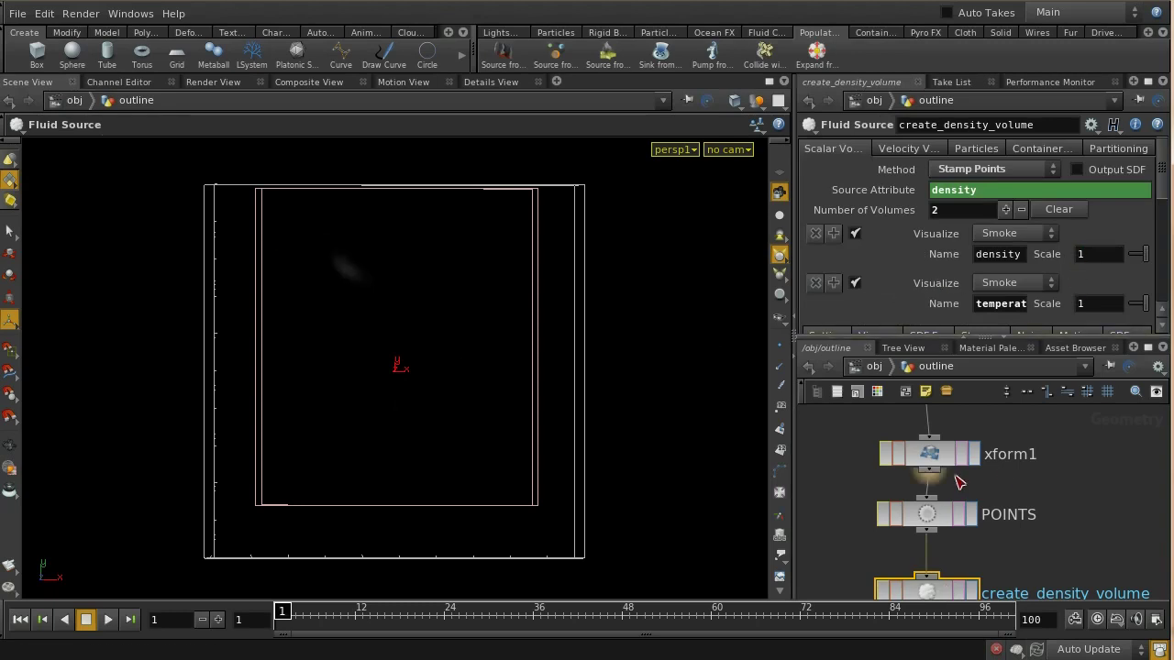
# - Set the Emission Scale on the vopsop1 node to 490
pyautogui.moveTo(1050, 506); pyautogui.dragTo(1035, 600, button='middle')
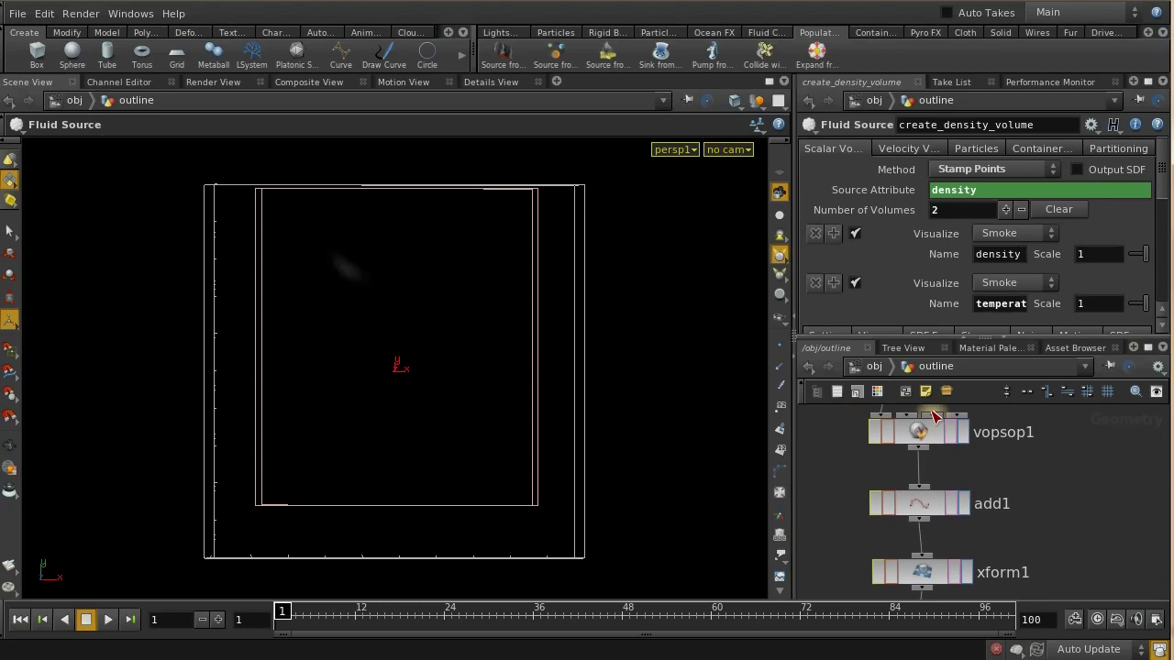
pyautogui.click(930, 433)
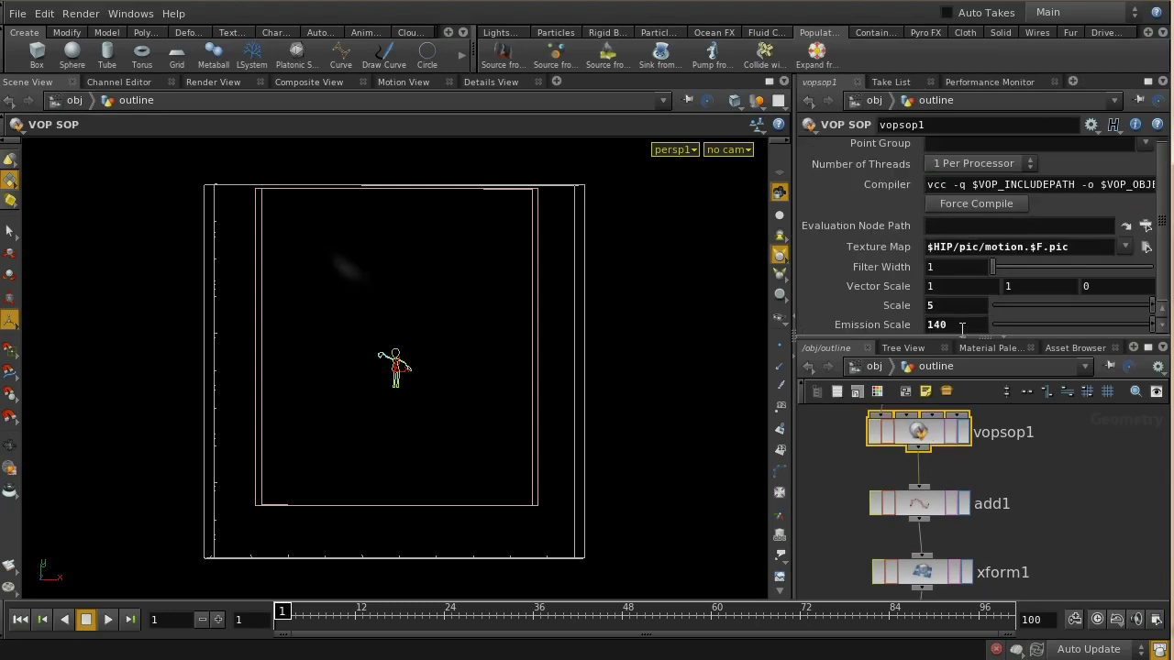
pyautogui.moveTo(961, 326); pyautogui.dragTo(1139, 266, button='middle')
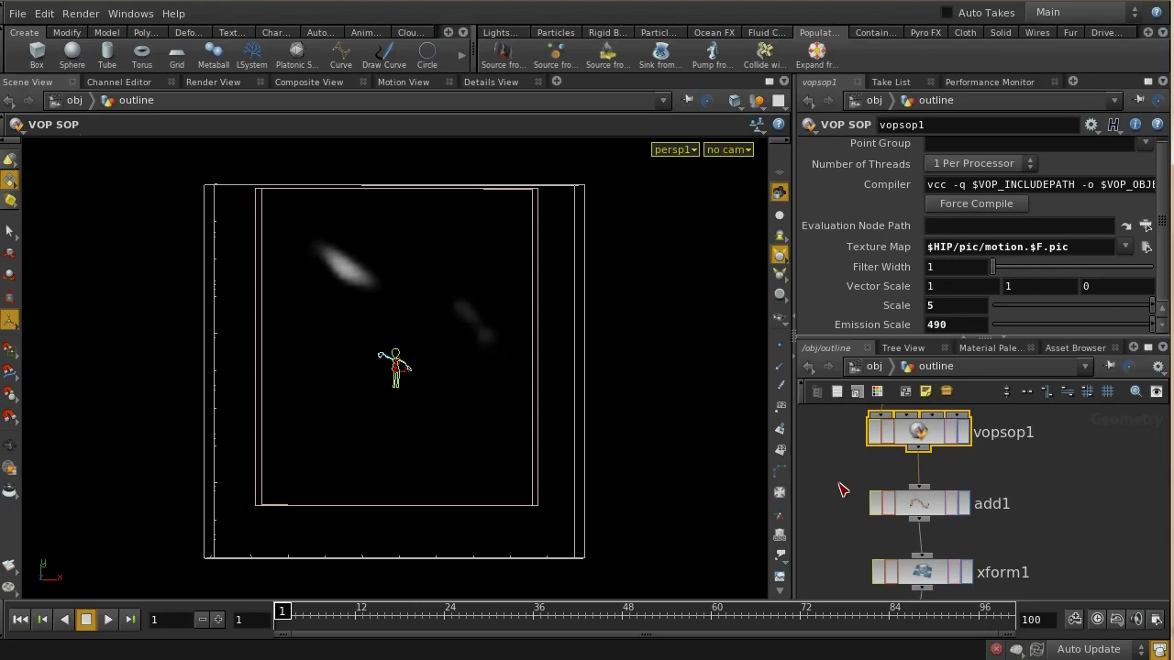
# - Set the Division Size of the scalar volumes to 0.05 on the create_density_volume node
pyautogui.moveTo(1045, 503); pyautogui.dragTo(1029, 394, button='middle')
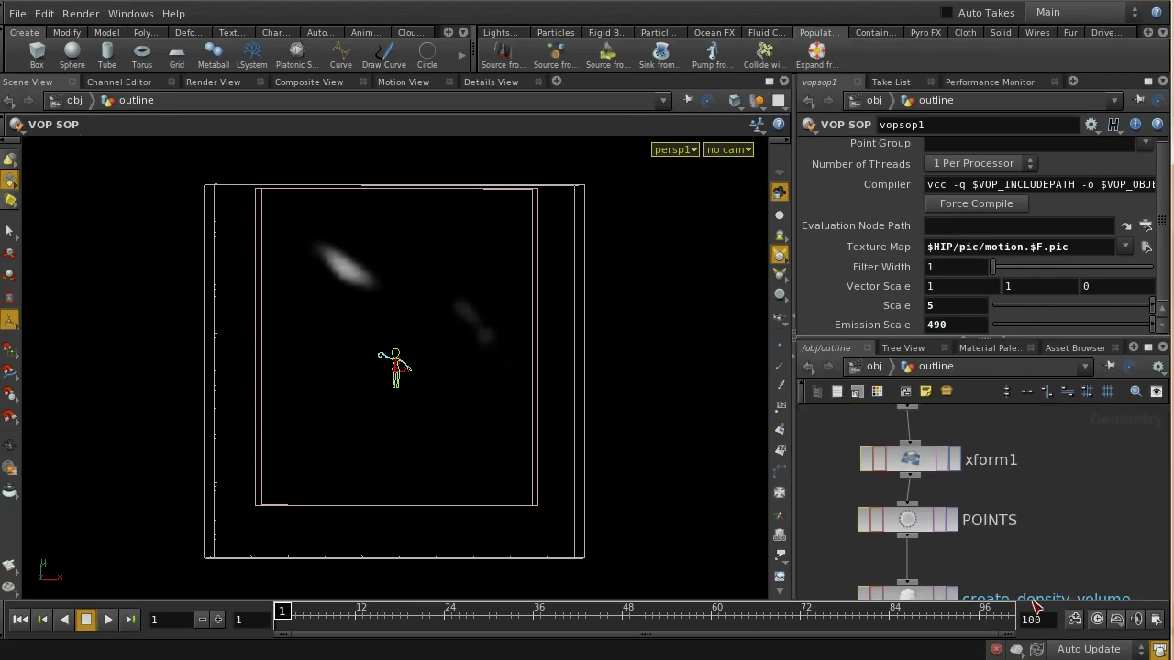
pyautogui.scroll(-3, 1030, 527)
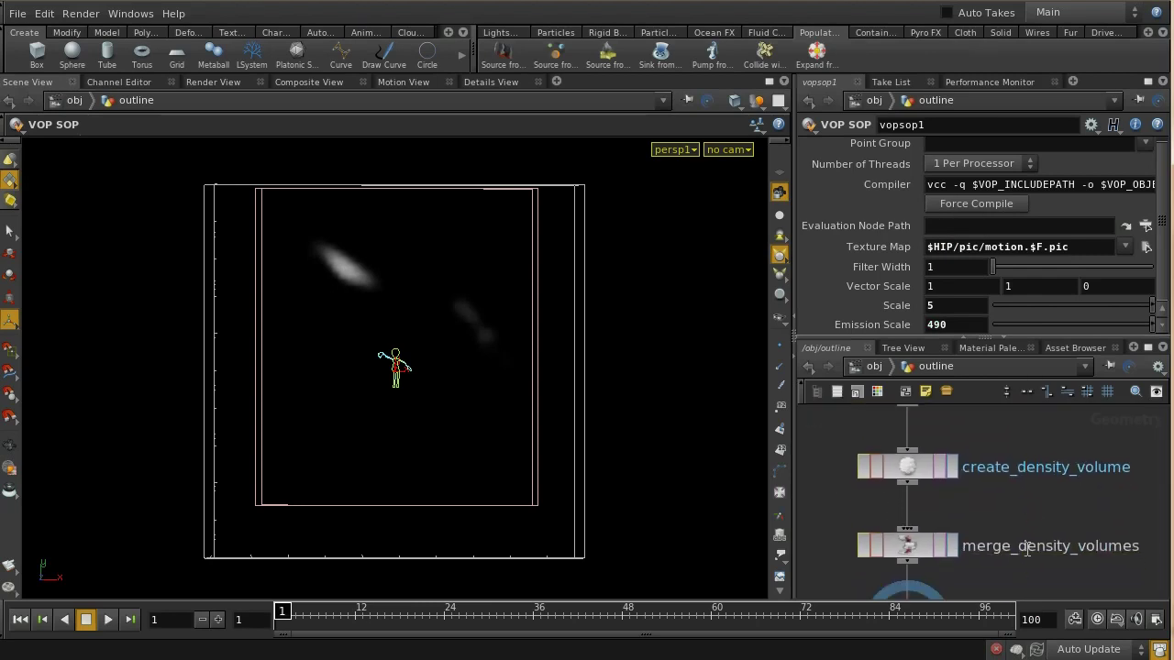
pyautogui.scroll(-2, 1026, 548)
pyautogui.moveTo(1039, 492); pyautogui.dragTo(1026, 575, button='middle')
pyautogui.click(917, 452)
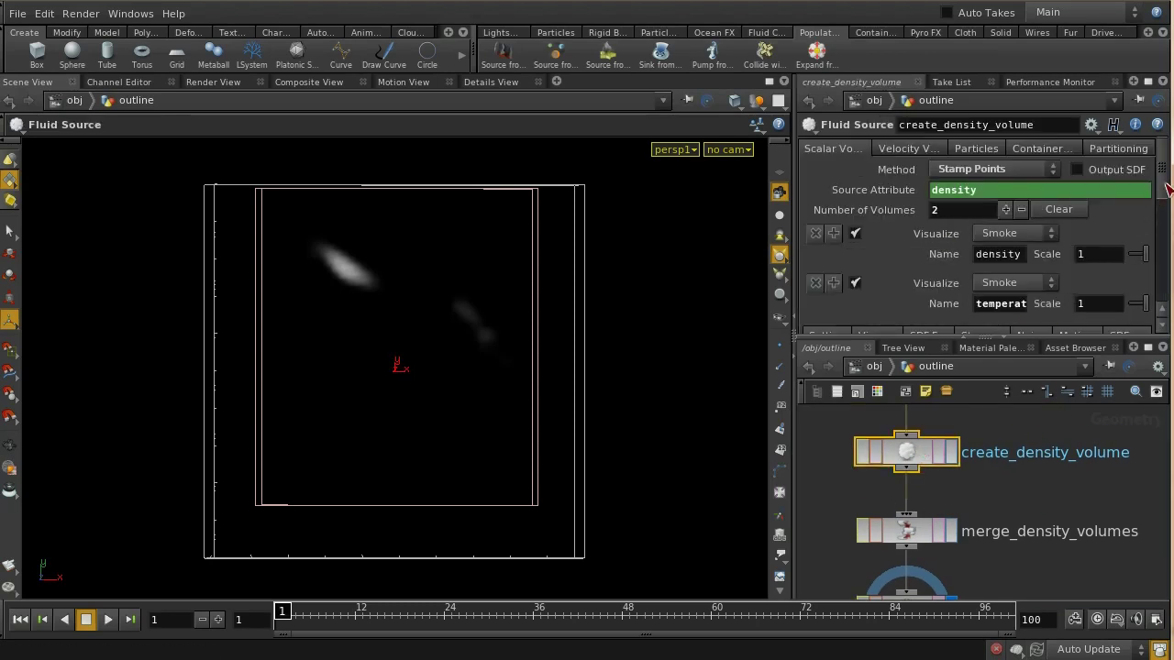
pyautogui.scroll(-3, 1163, 188)
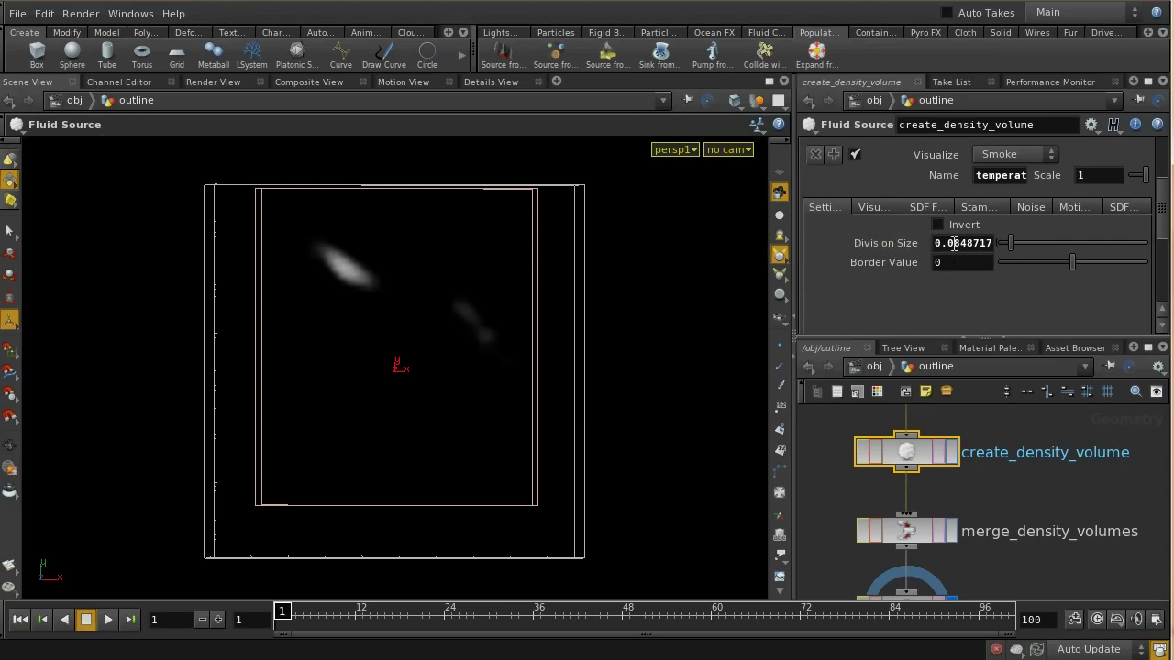
pyautogui.moveTo(954, 243); pyautogui.dragTo(1016, 249)
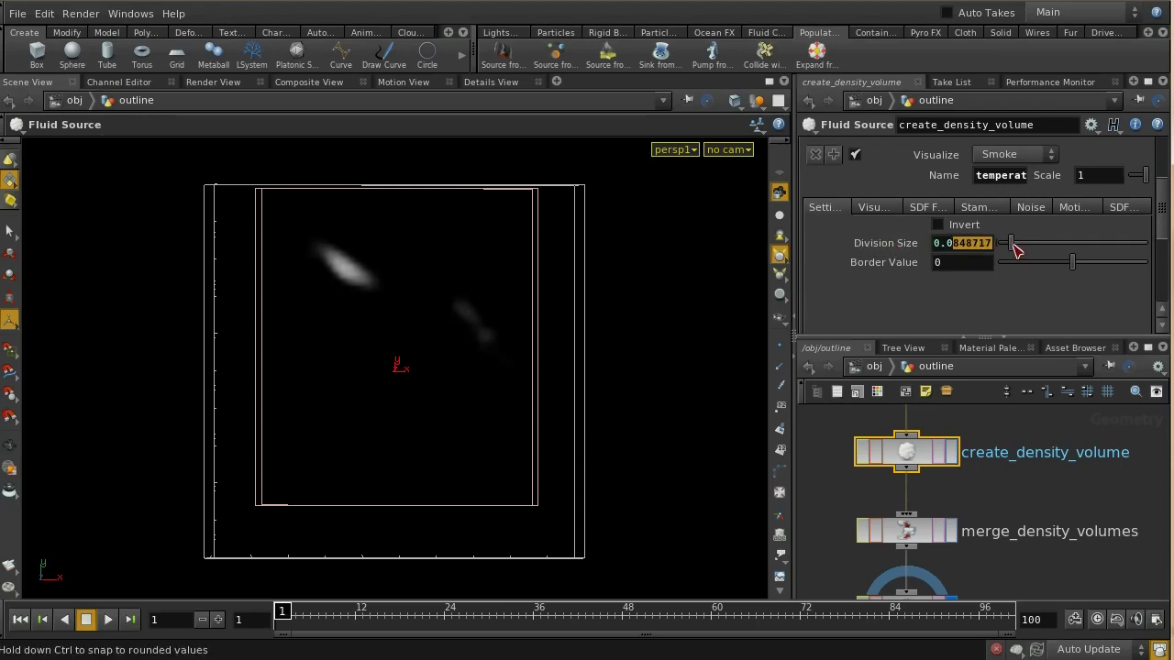
pyautogui.write('5')
pyautogui.press('Return')
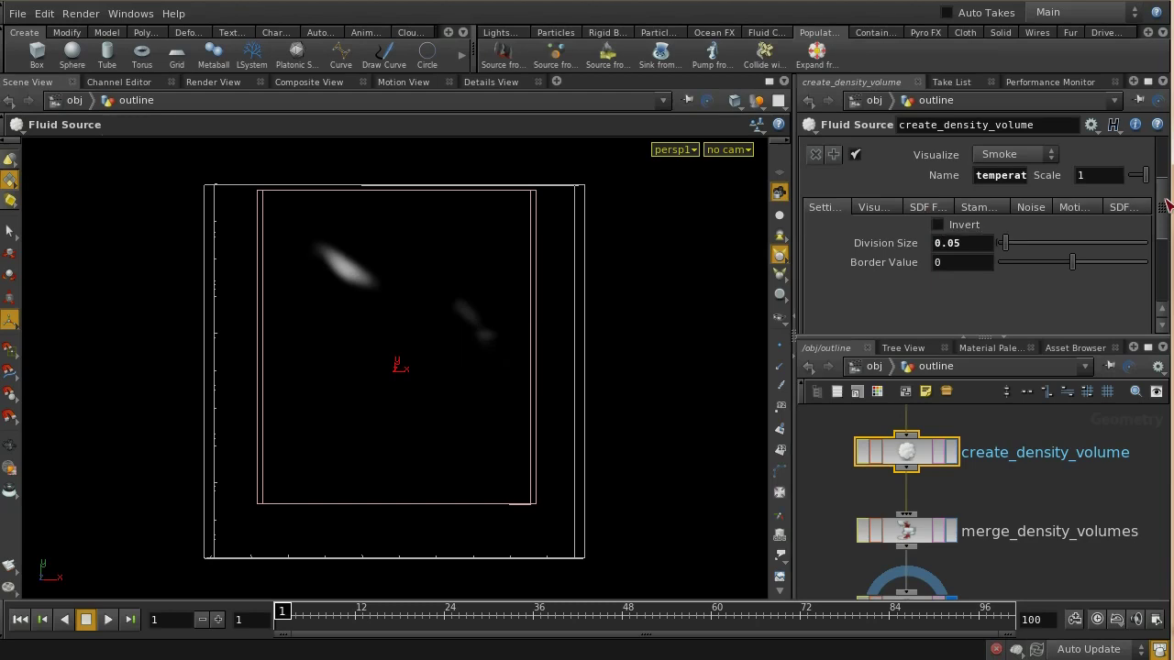
# - Set the Sample Distance in create_density_volume's stamp settings to 0.05 and advance the timeline to frame 4
pyautogui.scroll(2, 1167, 204)
pyautogui.scroll(-2, 1167, 203)
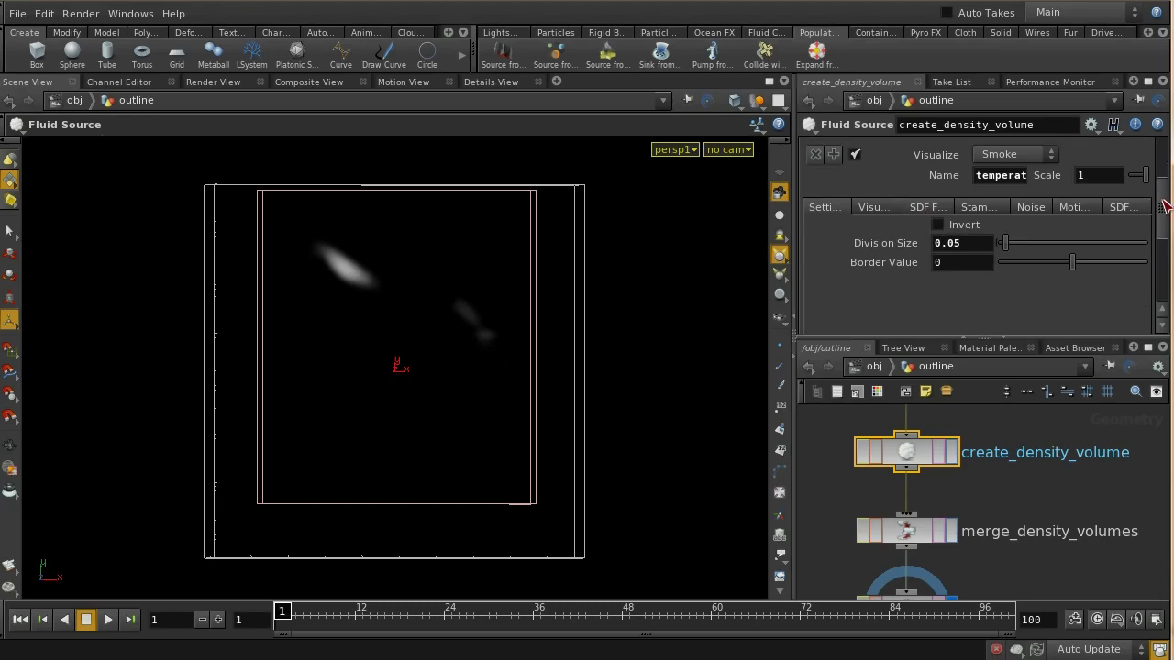
pyautogui.click(930, 210)
pyautogui.click(981, 210)
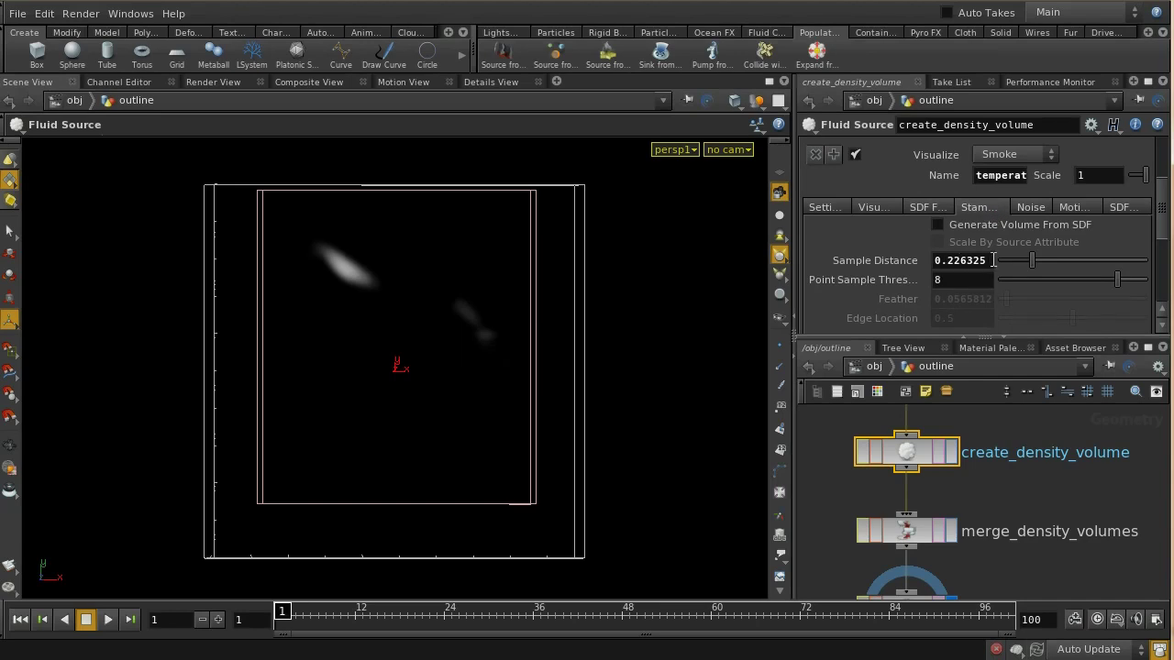
pyautogui.click(989, 260)
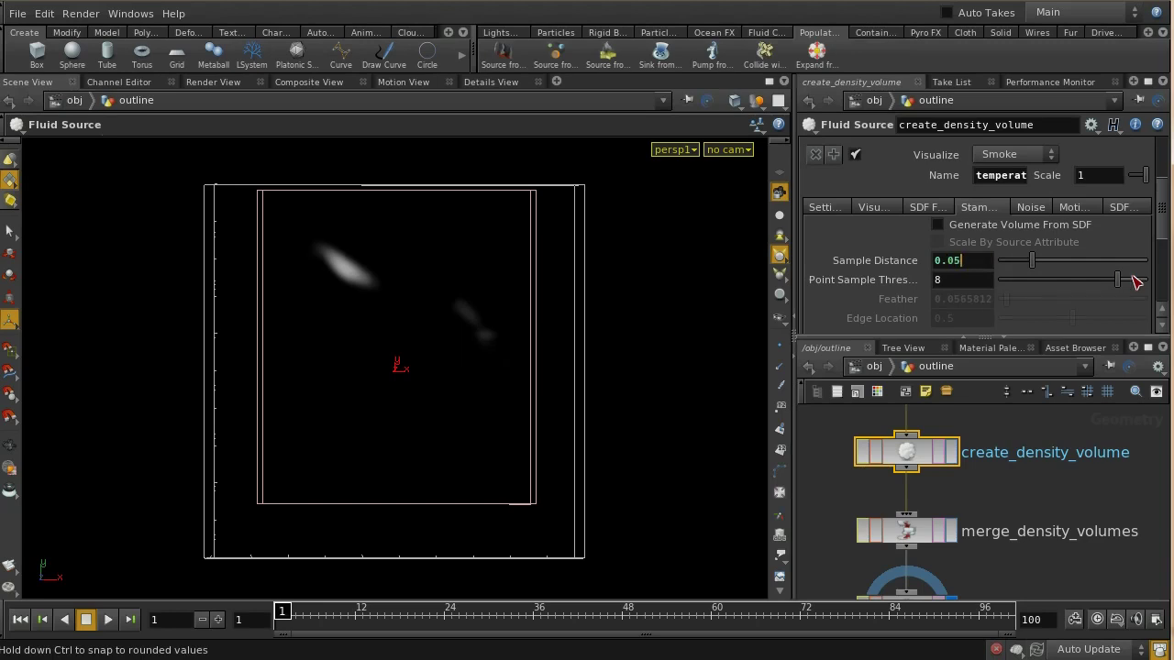
pyautogui.press('Return')
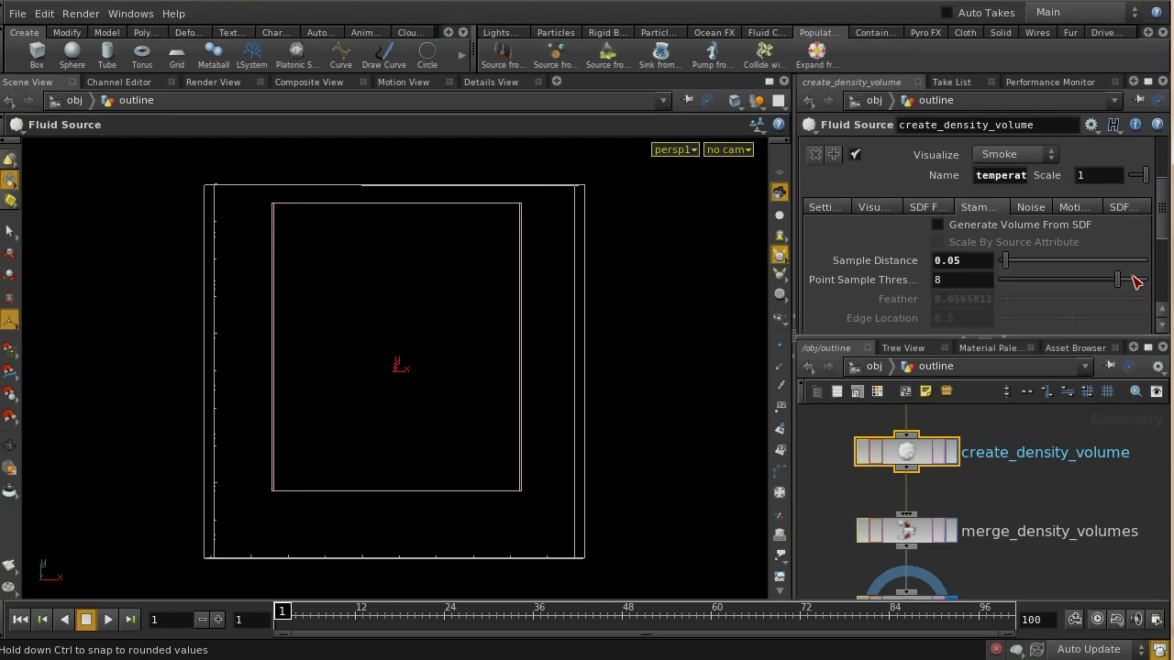
pyautogui.click(218, 620)
pyautogui.click(219, 620)
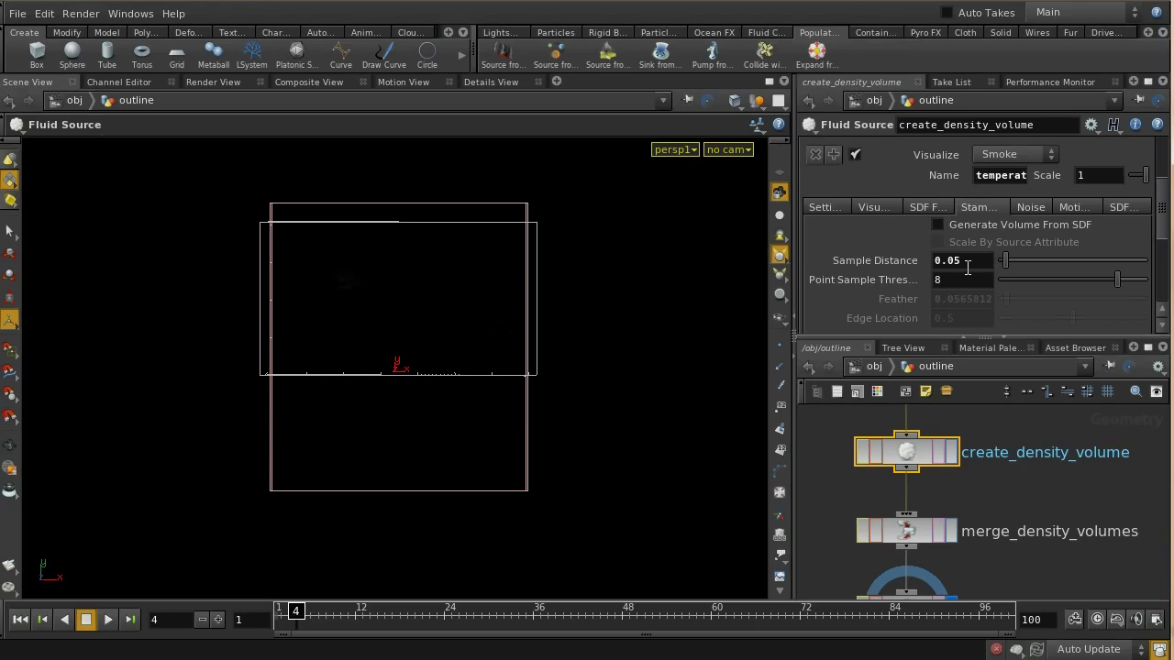
# - Turn off Use Noise on create_density_volume and set the density volume's scale to 4.5
pyautogui.click(1030, 209)
pyautogui.click(980, 229)
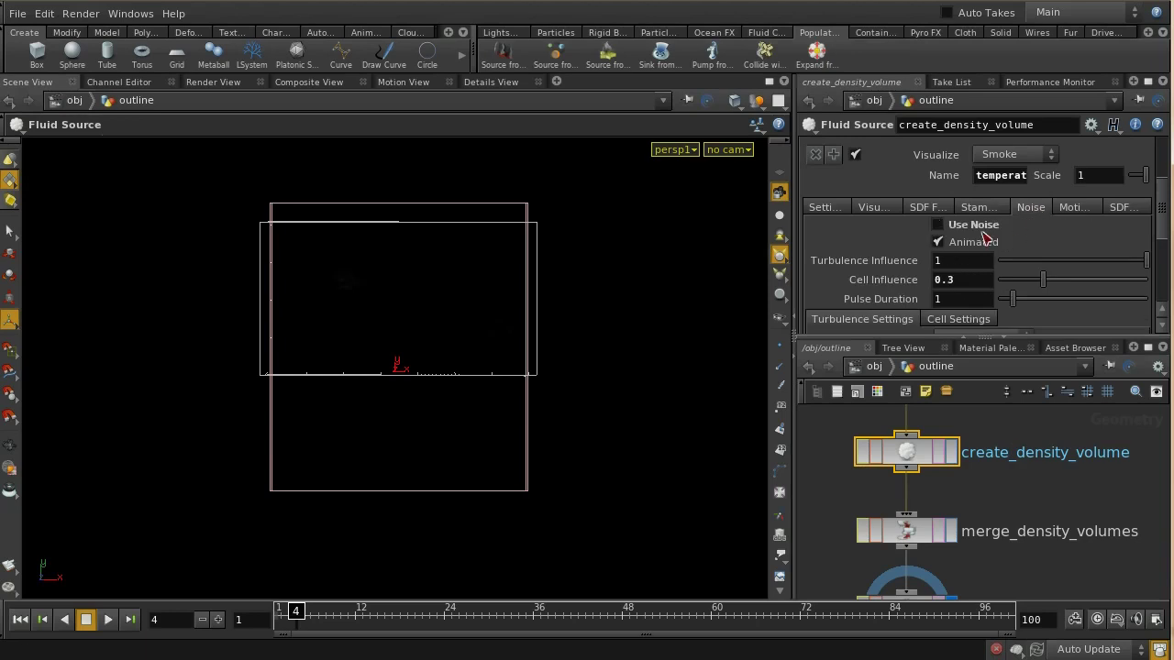
pyautogui.click(974, 209)
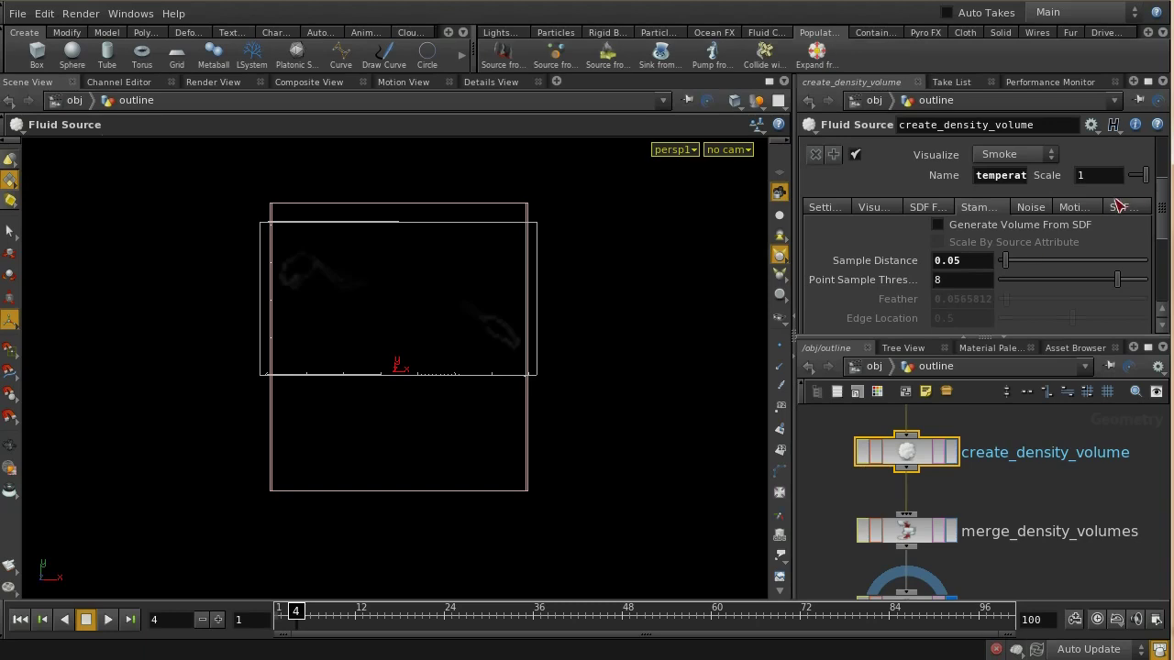
pyautogui.scroll(3, 1157, 200)
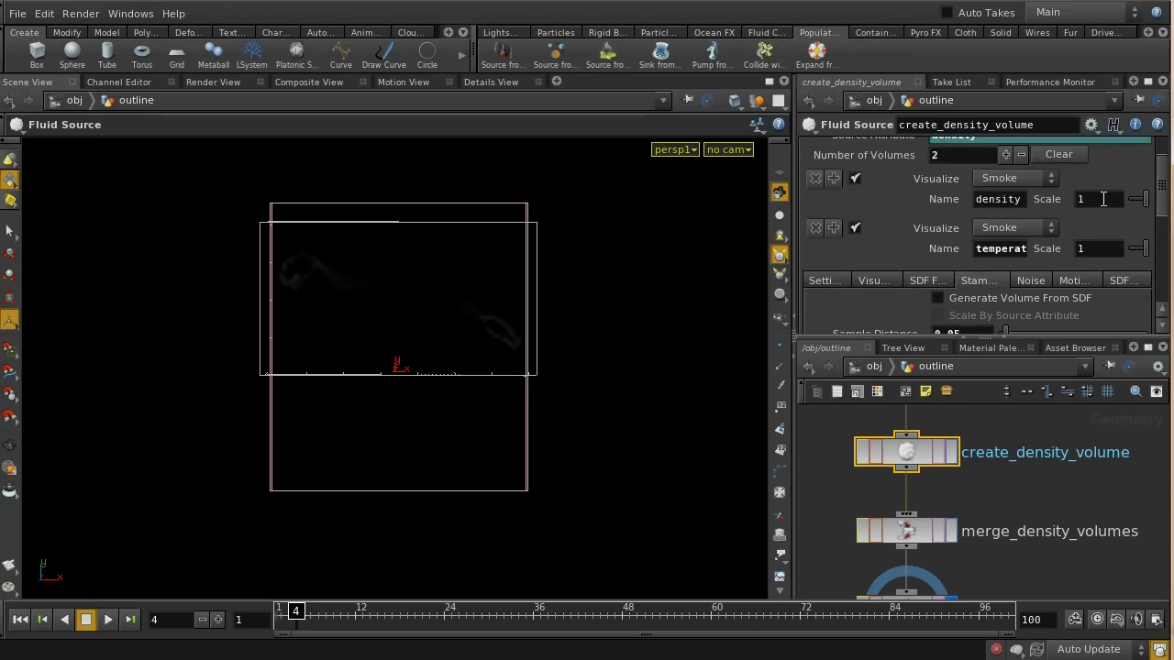
pyautogui.moveTo(1103, 199); pyautogui.dragTo(1148, 203, button='middle')
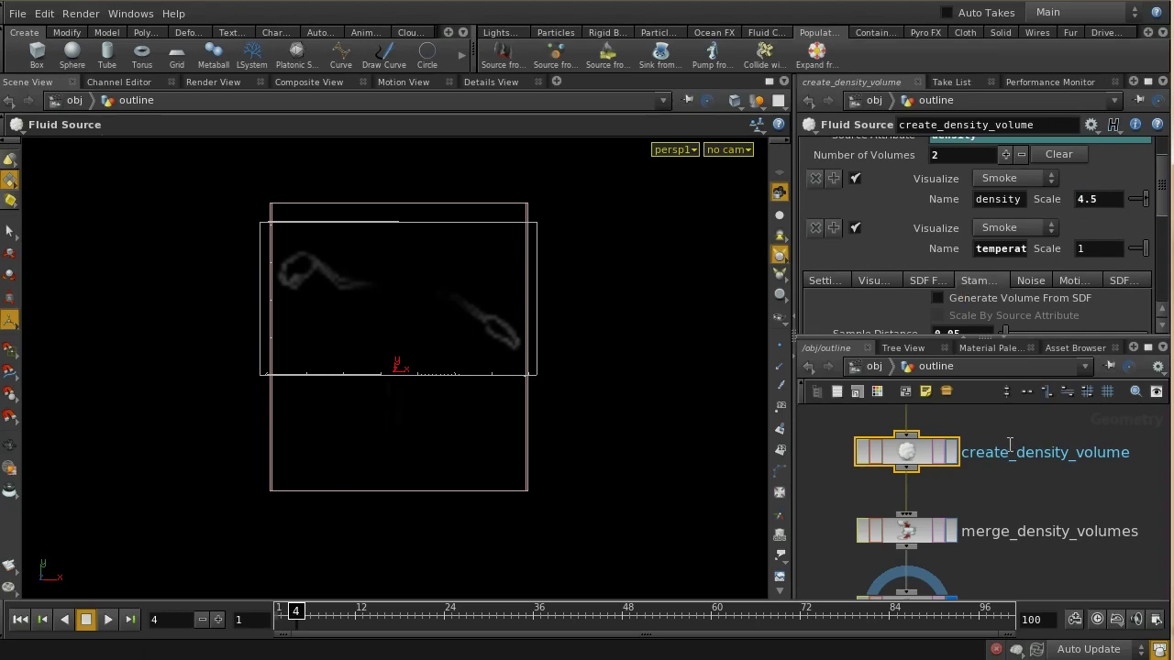
# - Set the Emission Scale to 560 on the vopsop1 node upstream of add1
pyautogui.scroll(5, 1010, 445)
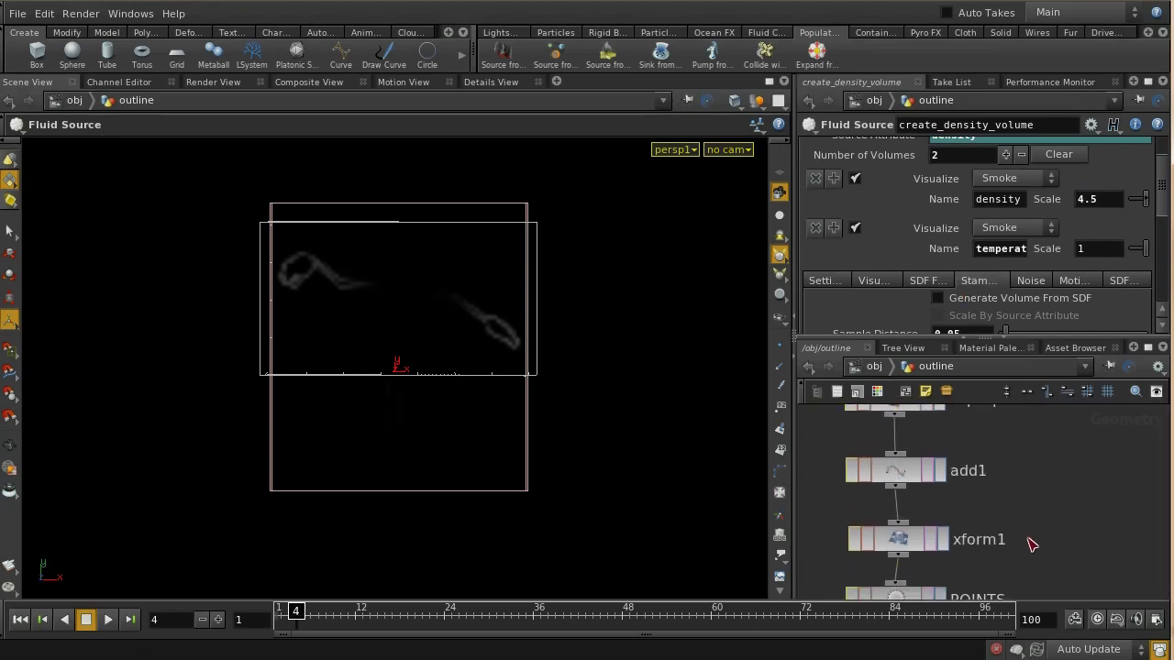
pyautogui.scroll(3, 1028, 518)
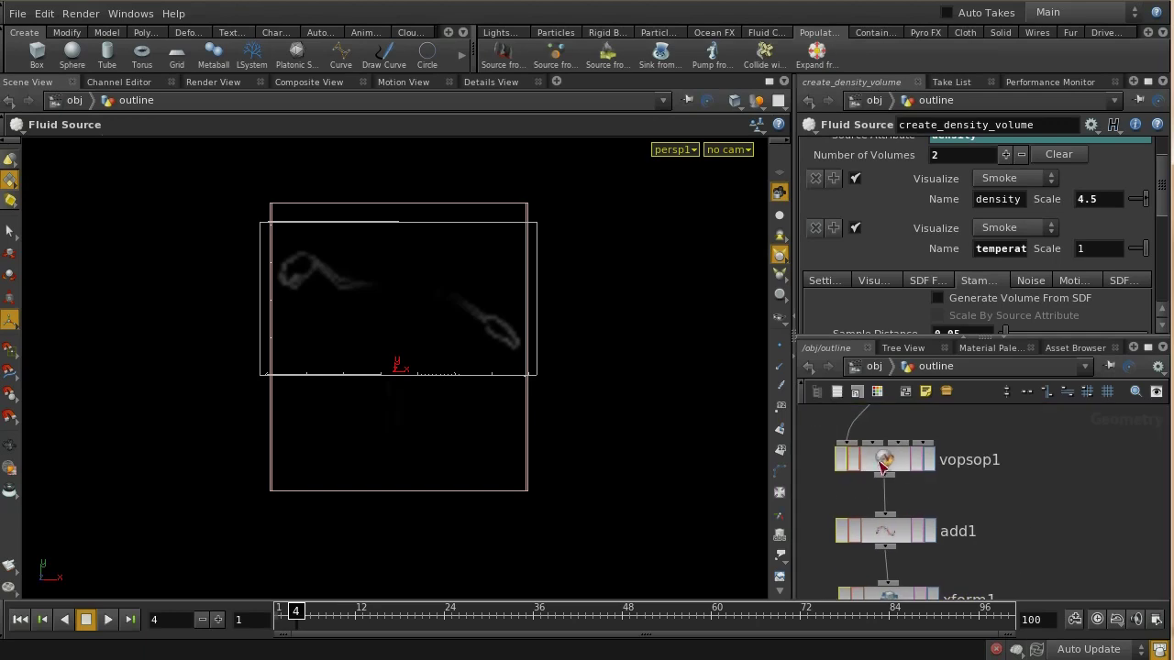
pyautogui.click(883, 463)
pyautogui.moveTo(969, 324); pyautogui.dragTo(1044, 262, button='middle')
pyautogui.scroll(-5, 1067, 462)
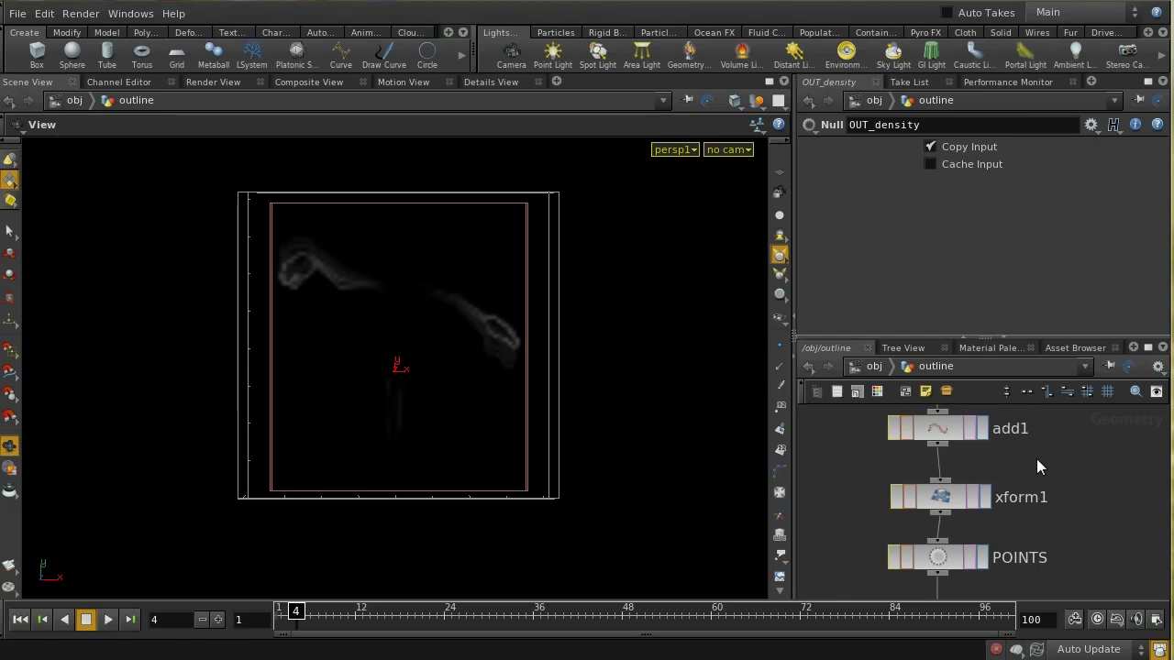
# - Review the density volume scale on create_density_volume and the Emission Scale on vopsop1
pyautogui.moveTo(1036, 458); pyautogui.dragTo(1051, 433, button='middle')
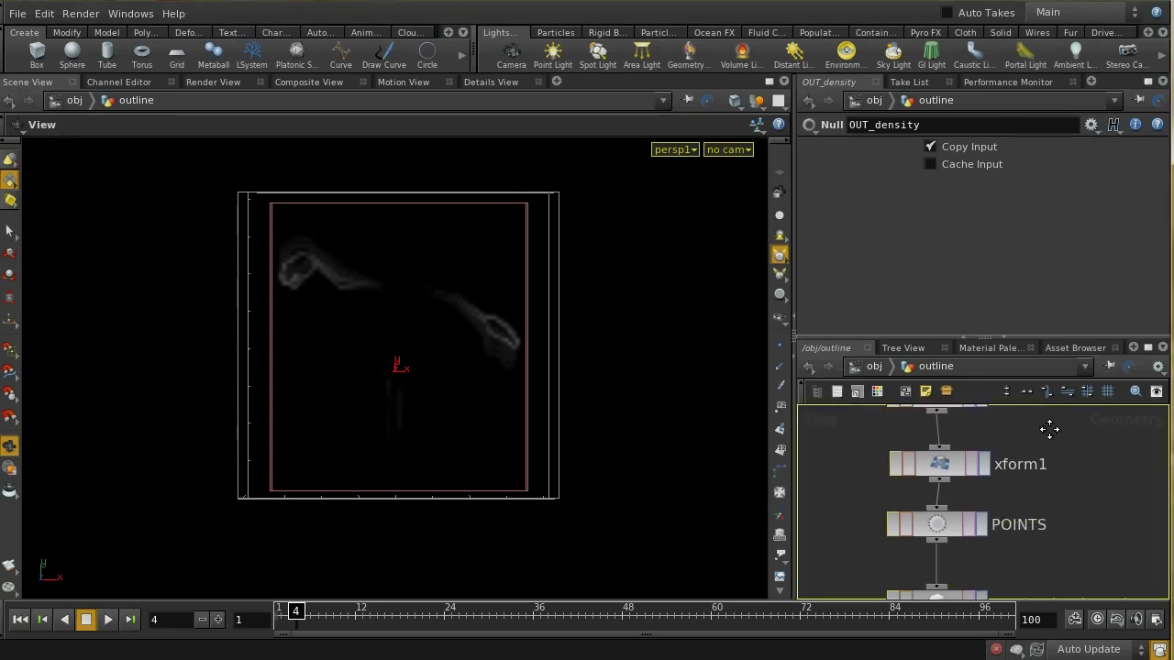
pyautogui.moveTo(1057, 586); pyautogui.dragTo(1059, 489, button='middle')
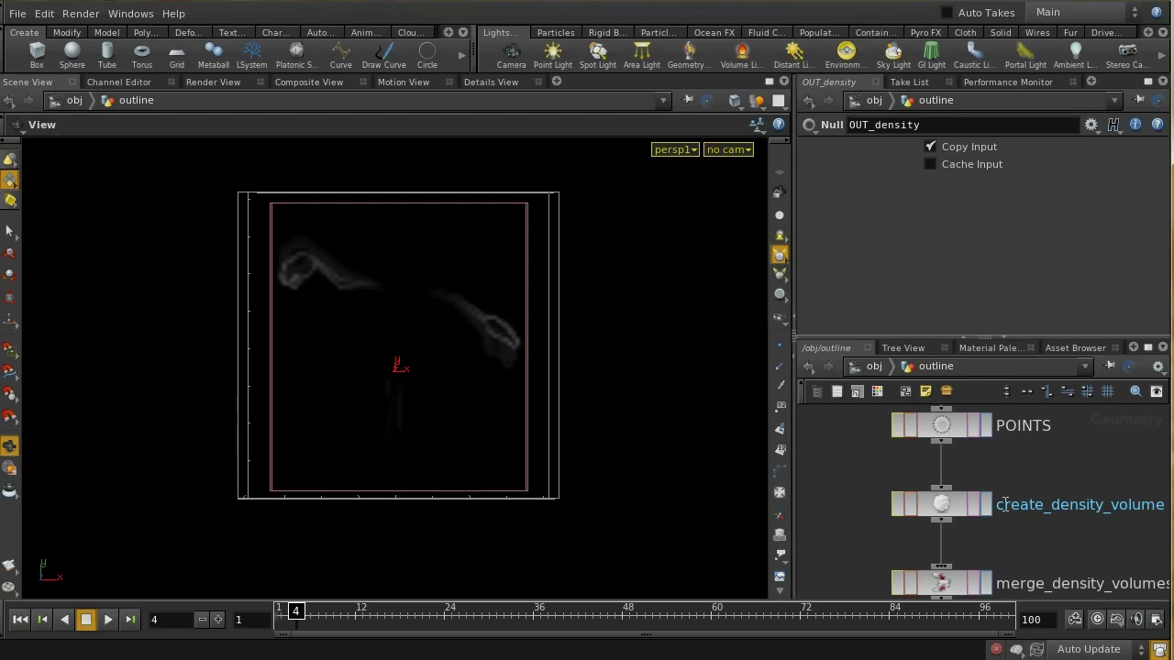
pyautogui.click(944, 506)
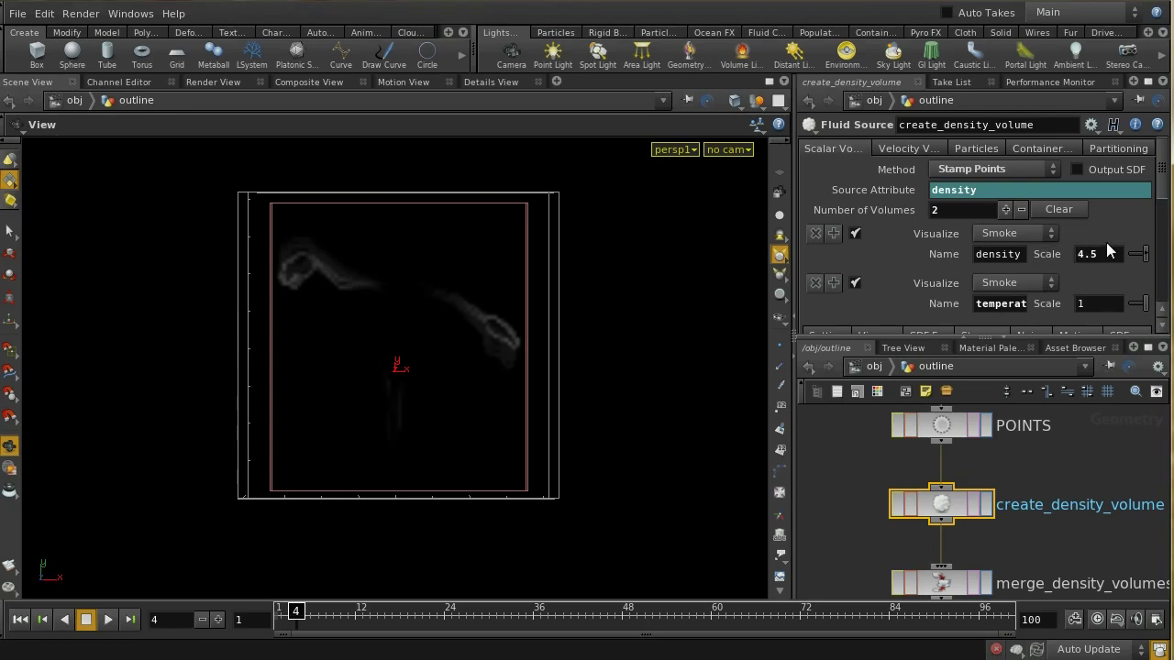
pyautogui.scroll(3, 1082, 439)
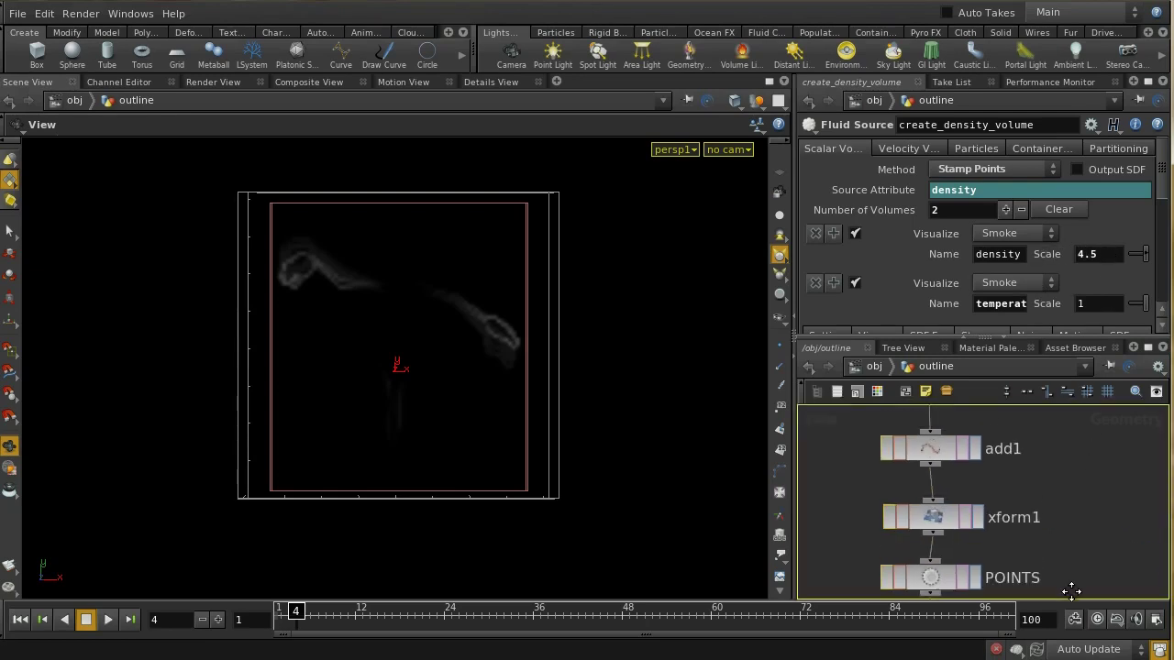
pyautogui.scroll(2, 1054, 449)
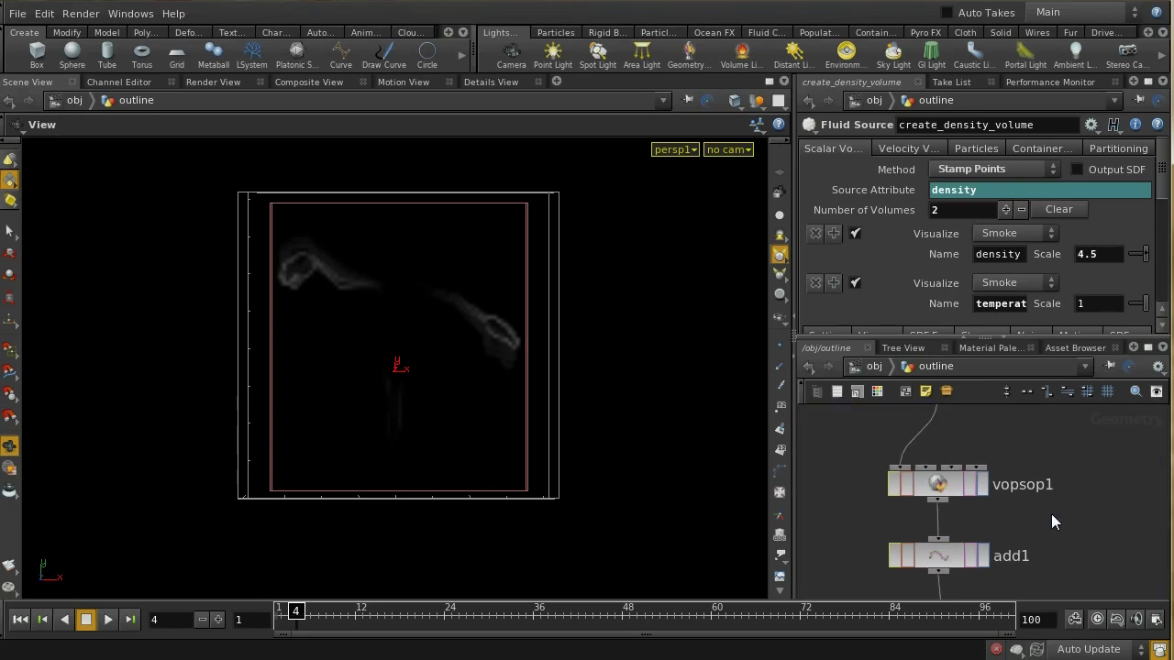
pyautogui.click(933, 484)
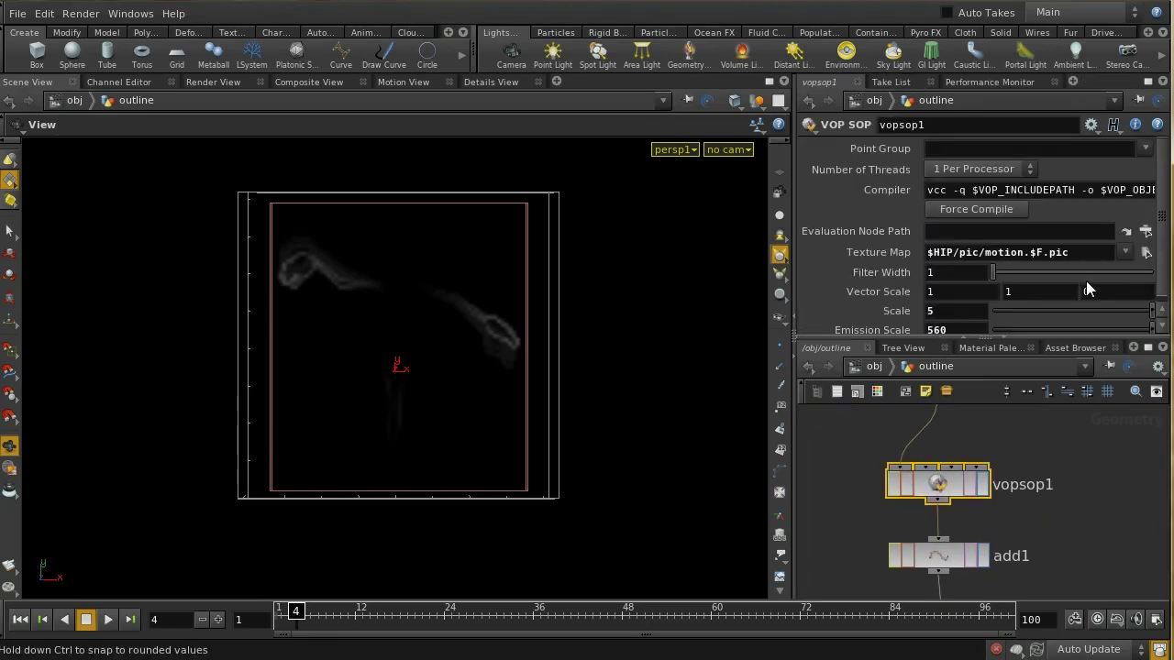
pyautogui.scroll(-1, 1100, 284)
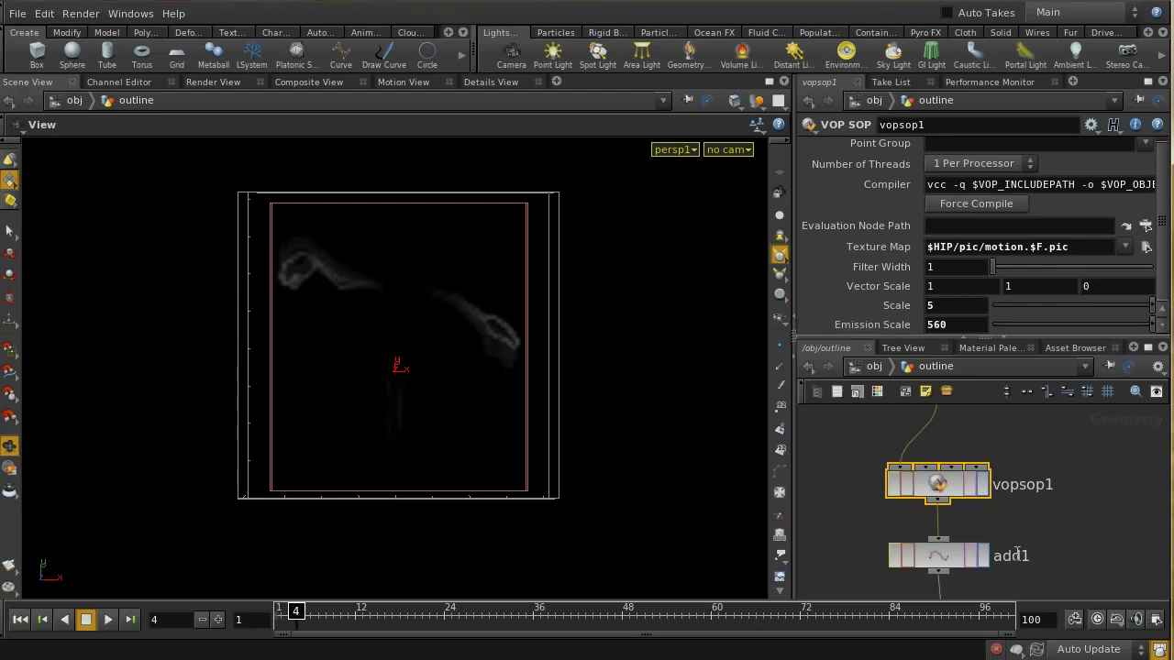
pyautogui.moveTo(1055, 553); pyautogui.dragTo(1051, 474, button='middle')
pyautogui.moveTo(1051, 563); pyautogui.dragTo(1037, 427, button='middle')
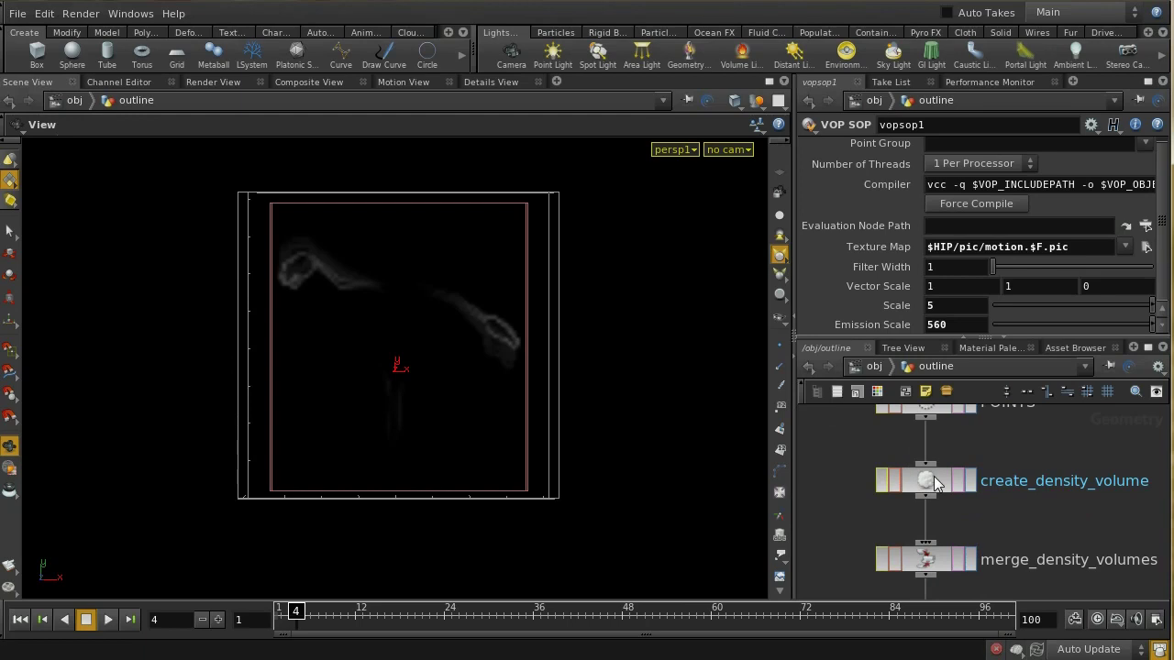
# - On create_density_volume, visualize the vel velocity volume and turn off visualization of the density and temperature volumes
pyautogui.click(933, 478)
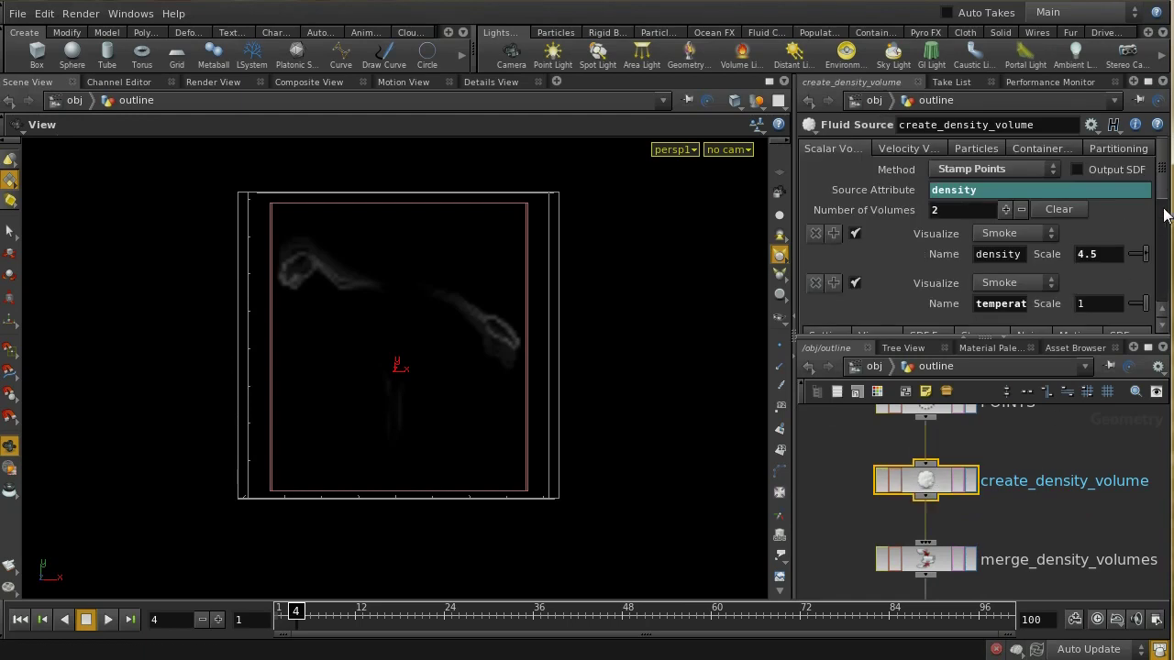
pyautogui.click(921, 148)
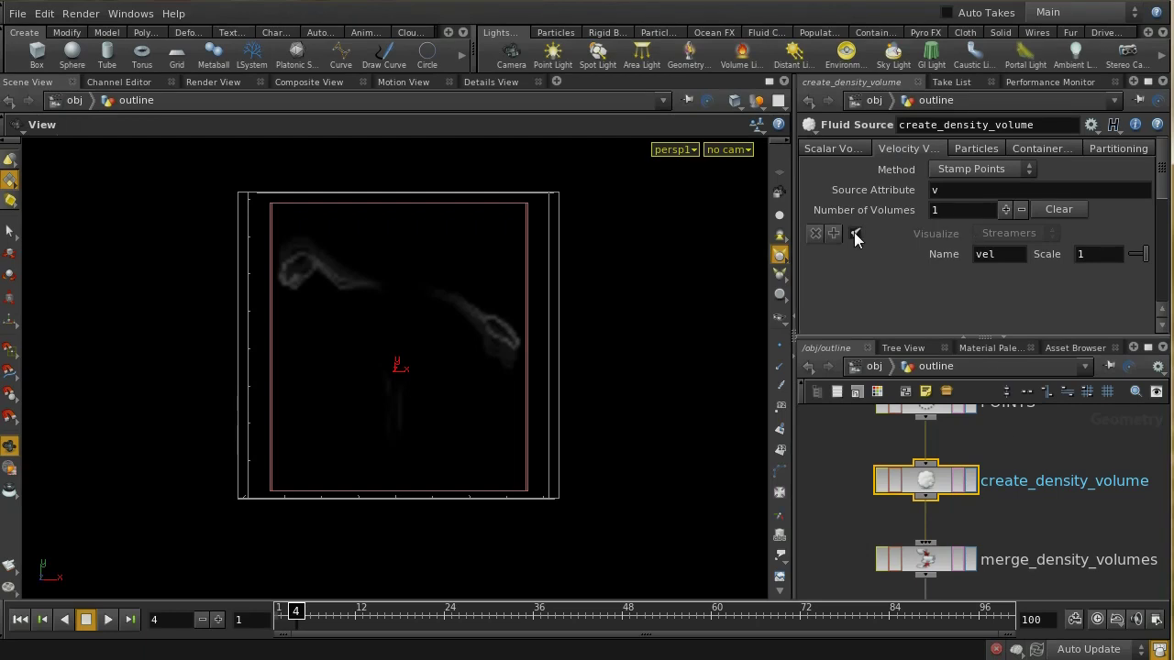
pyautogui.click(855, 233)
pyautogui.click(852, 150)
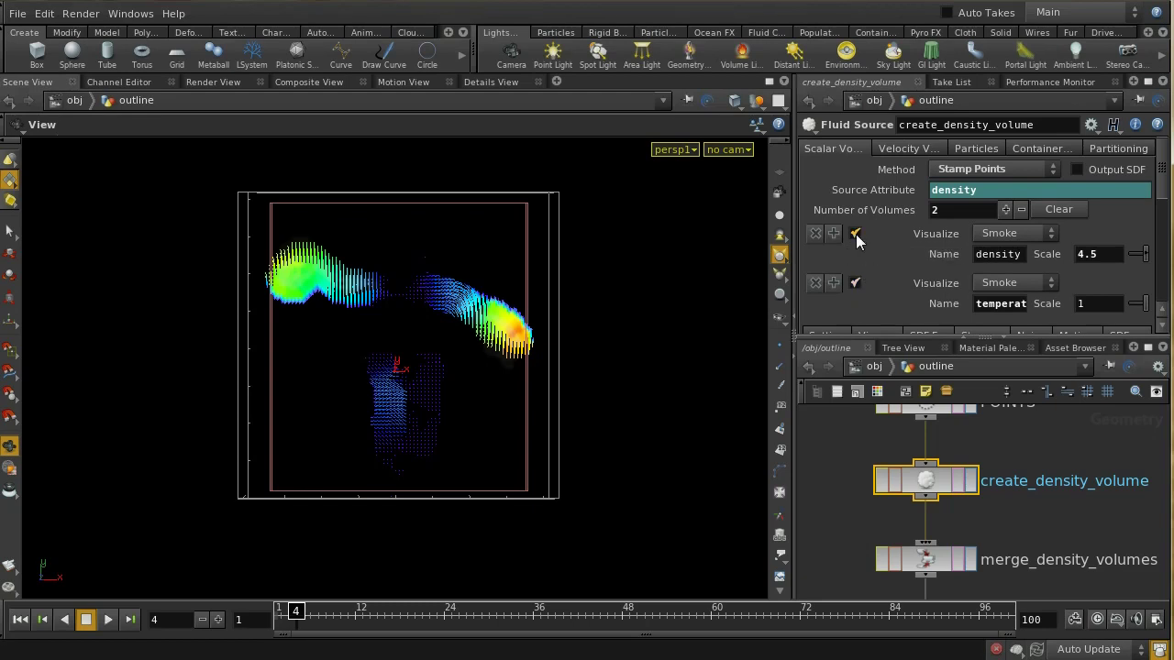
pyautogui.click(855, 234)
pyautogui.click(855, 281)
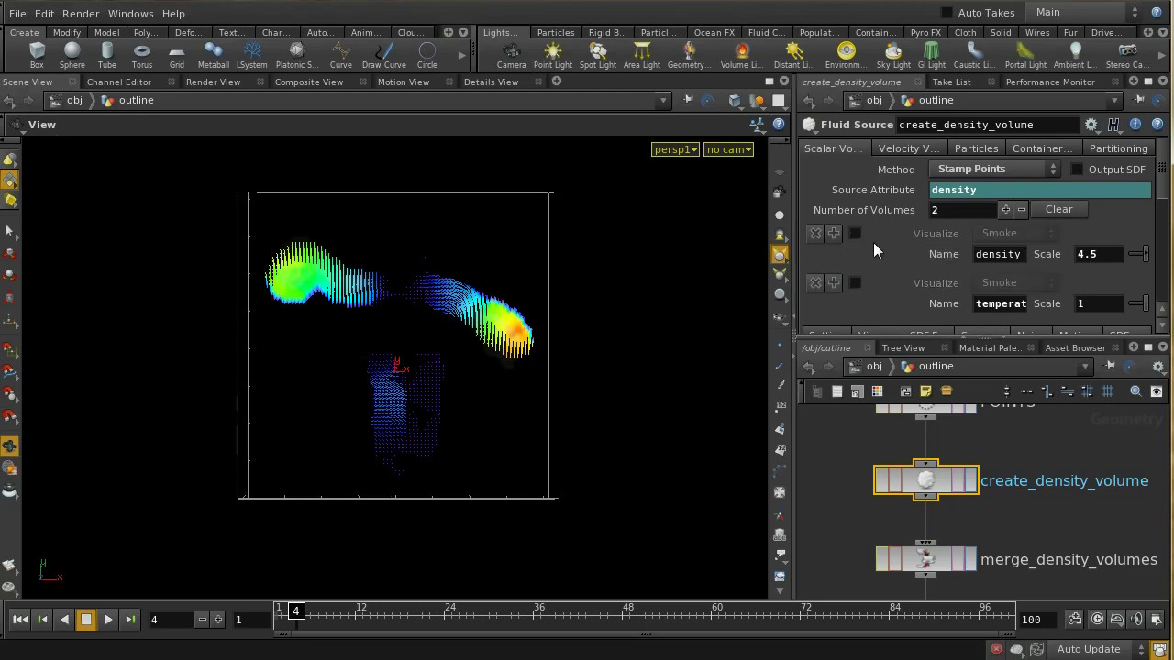
# - On create_density_volume, set the vel velocity volume's scale to 0.5 and turn on Add Curl Noise
pyautogui.click(908, 149)
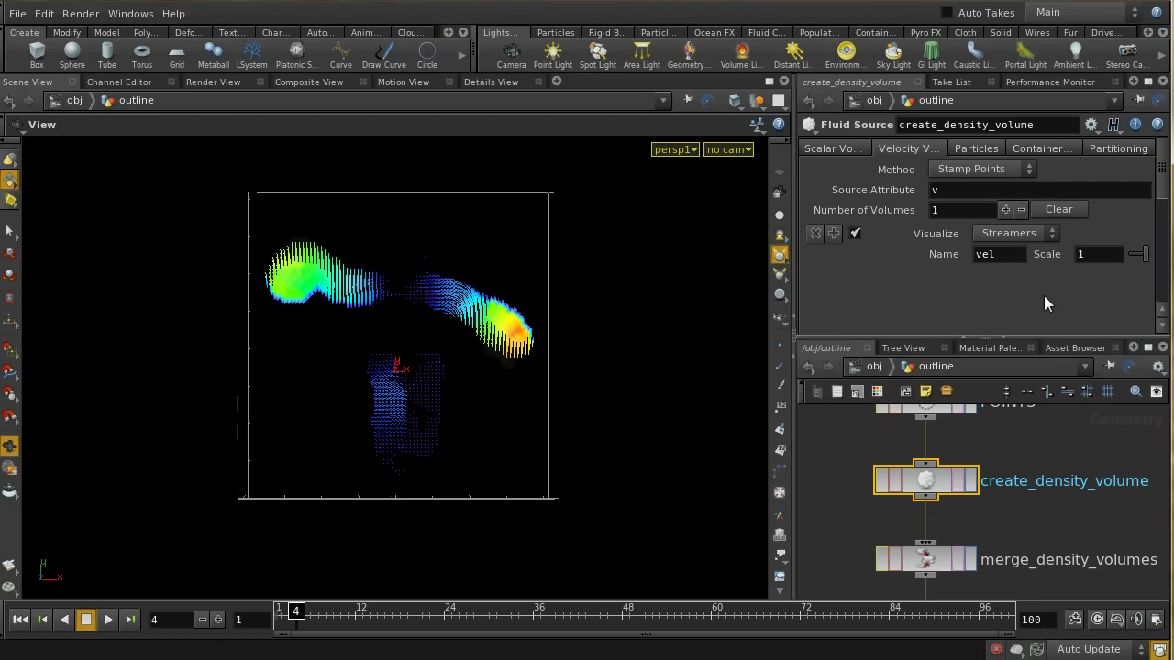
pyautogui.moveTo(1099, 256); pyautogui.dragTo(1043, 261, button='middle')
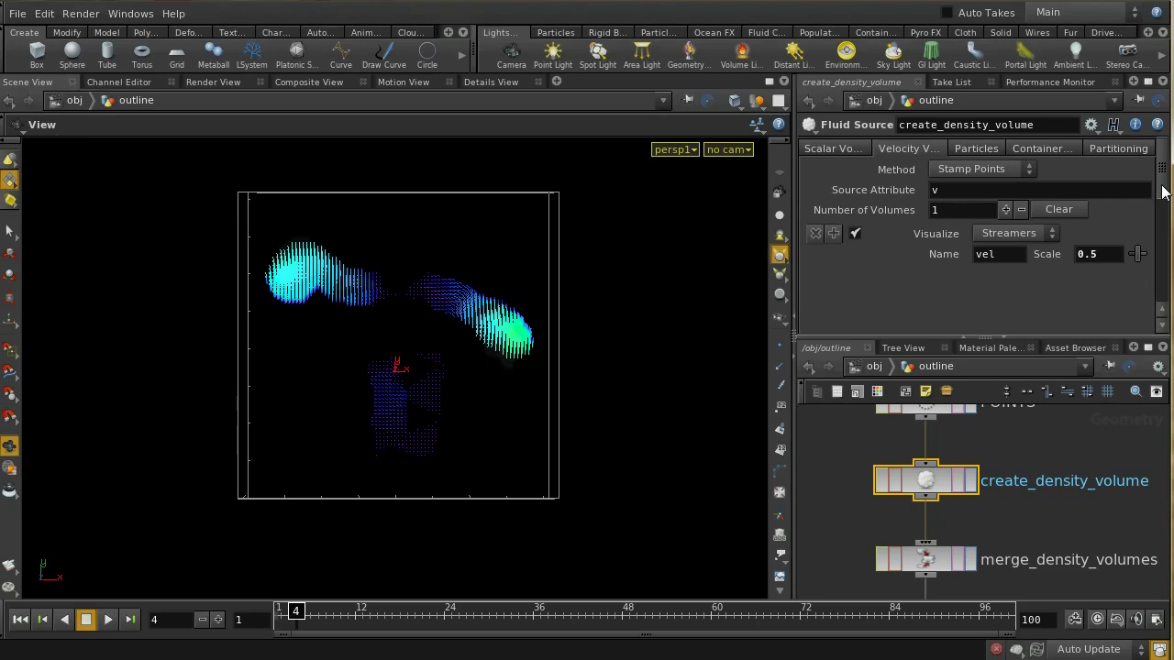
pyautogui.scroll(-5, 1160, 191)
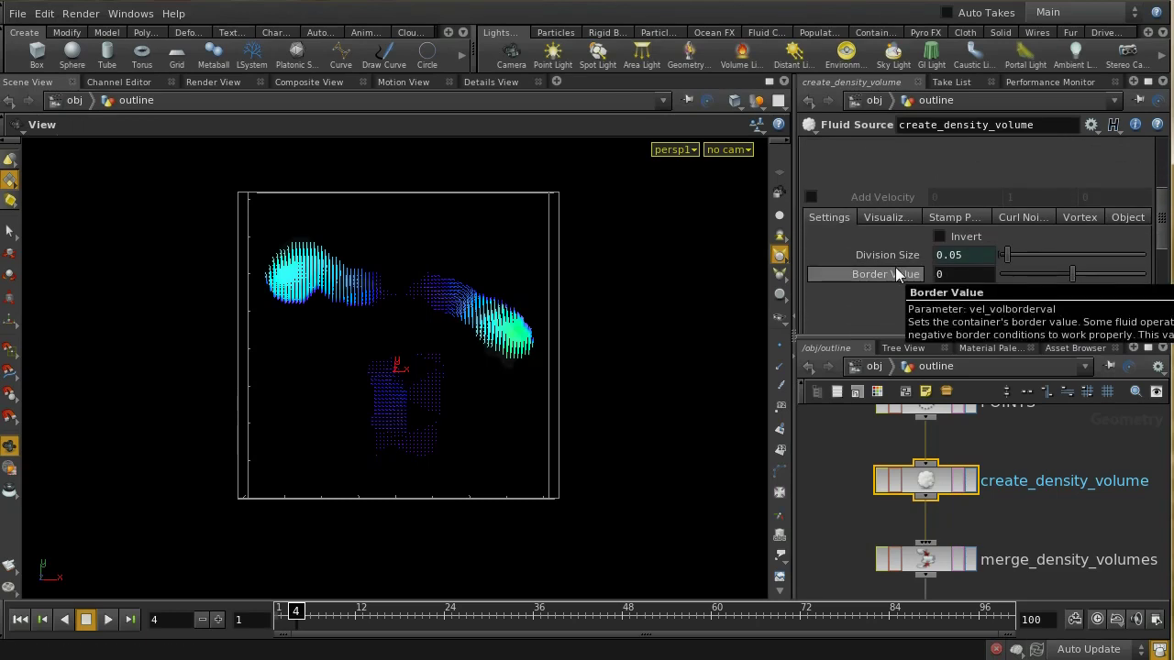
pyautogui.click(1035, 220)
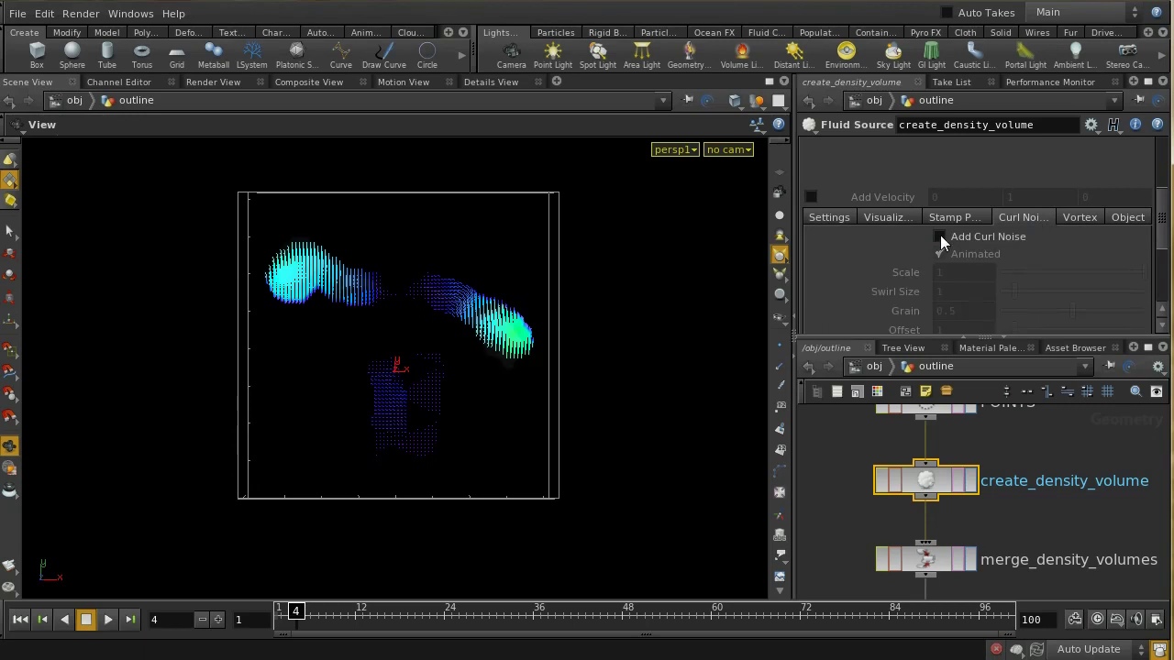
pyautogui.click(940, 236)
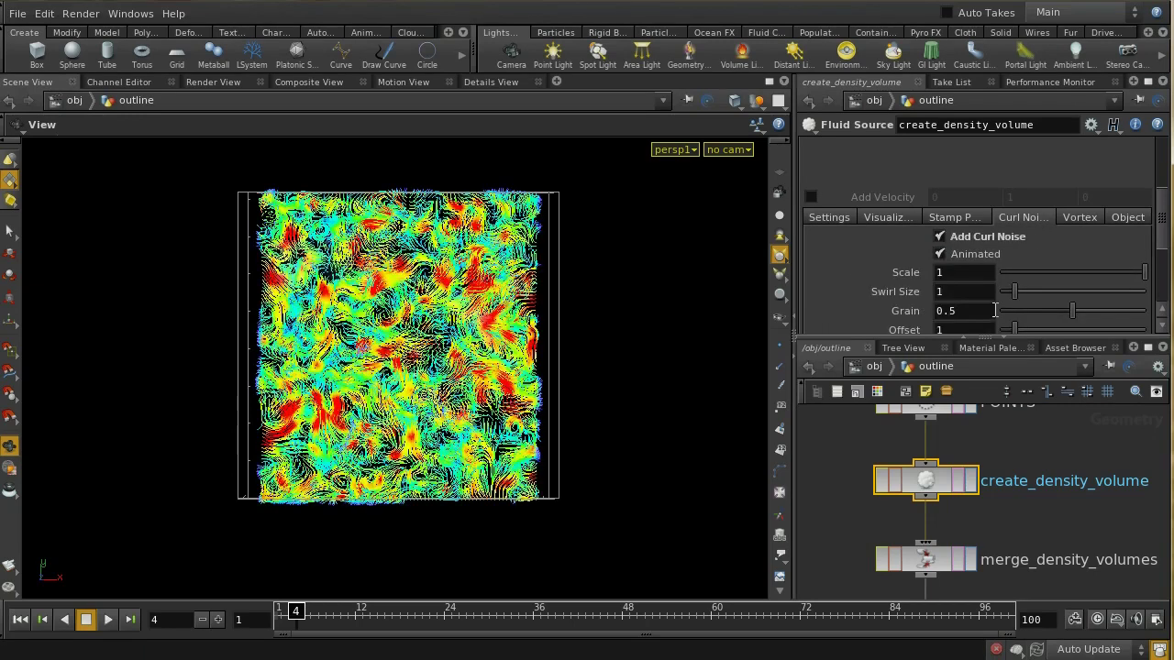
# - Set the curl noise Scale to 0.2 on create_density_volume
pyautogui.click(989, 273)
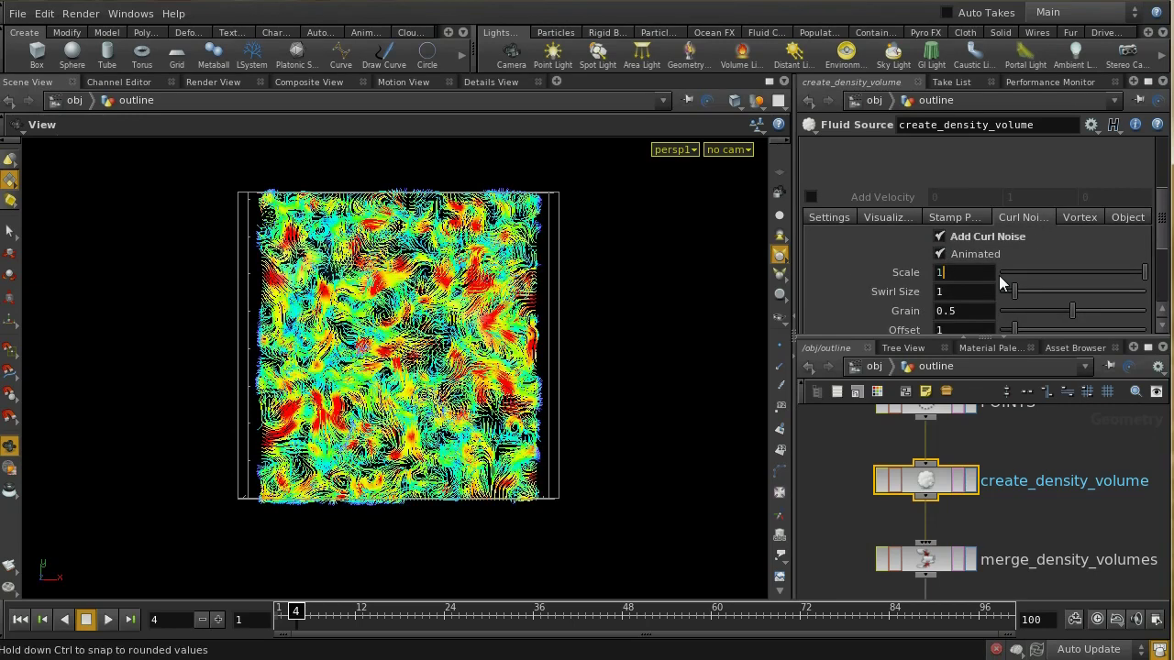
pyautogui.press('BackSpace')
pyautogui.write('.1')
pyautogui.press('Return')
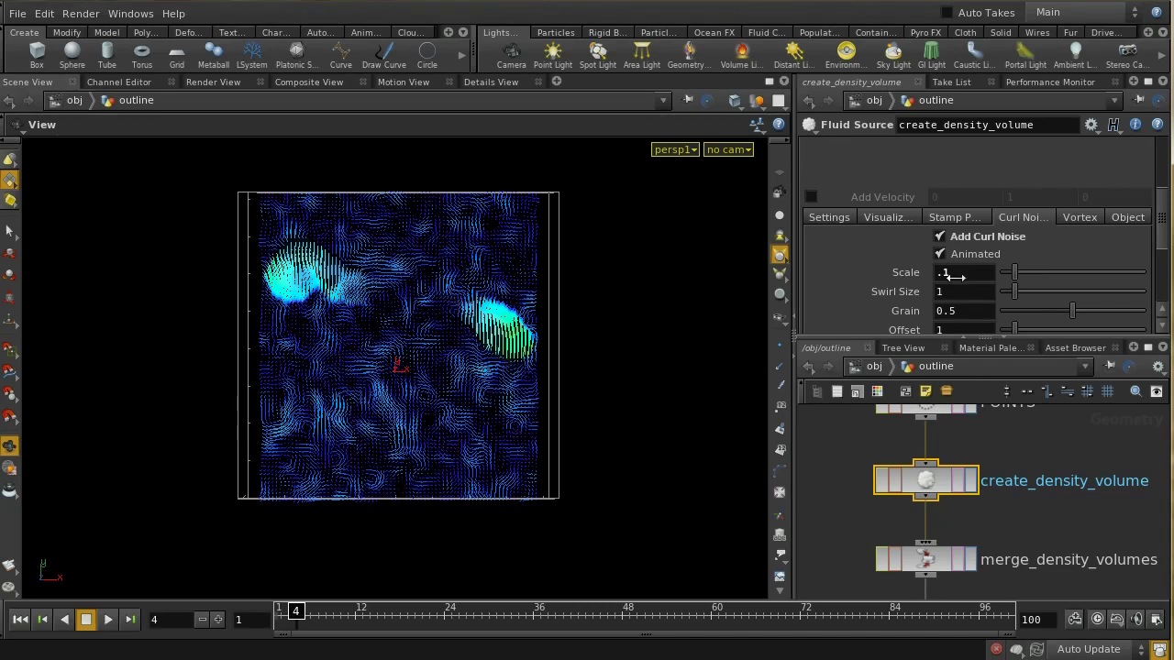
pyautogui.moveTo(954, 275); pyautogui.dragTo(983, 278, button='middle')
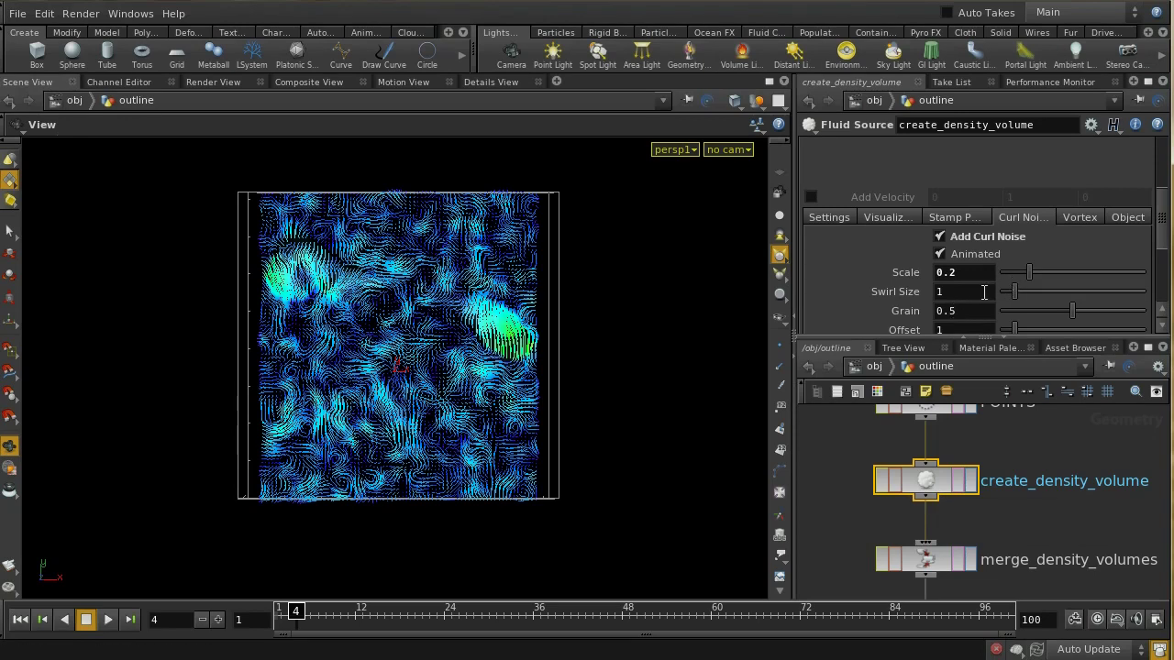
# - Return to the obj level and turn off the display of the outline object
pyautogui.click(875, 367)
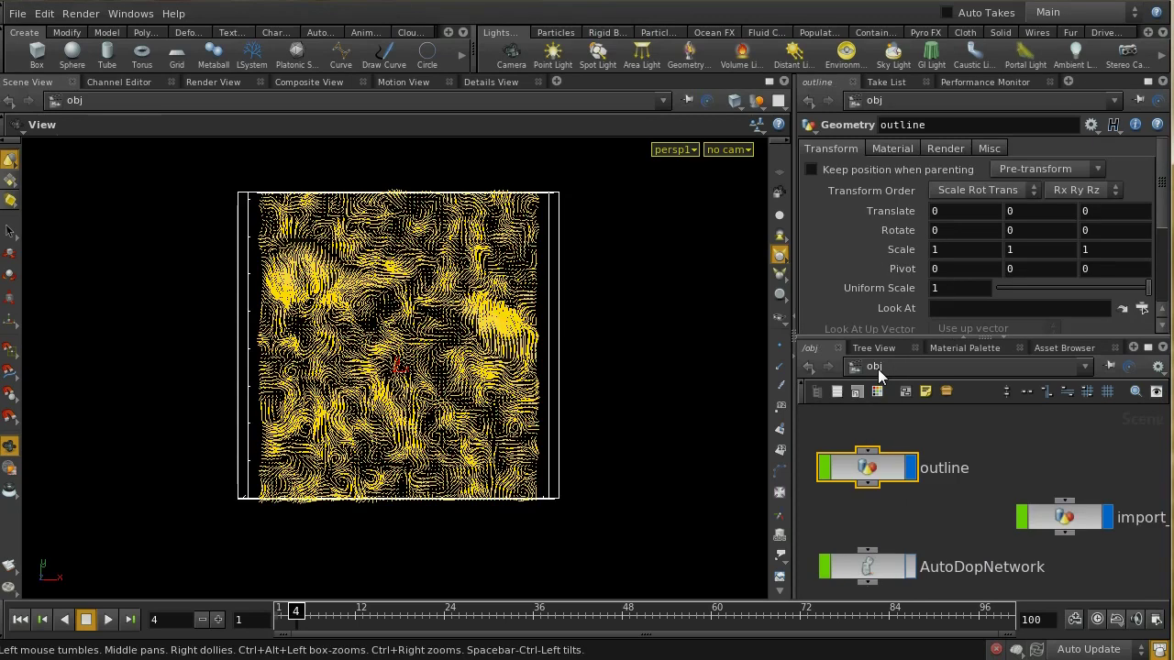
pyautogui.click(913, 470)
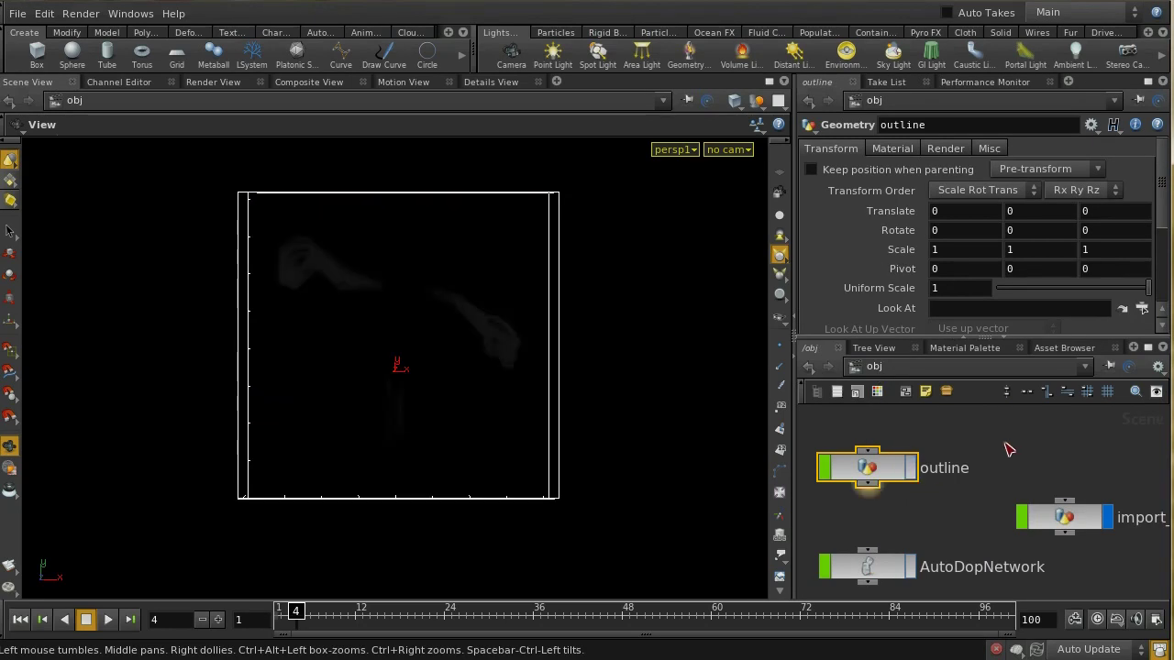
pyautogui.press('f')
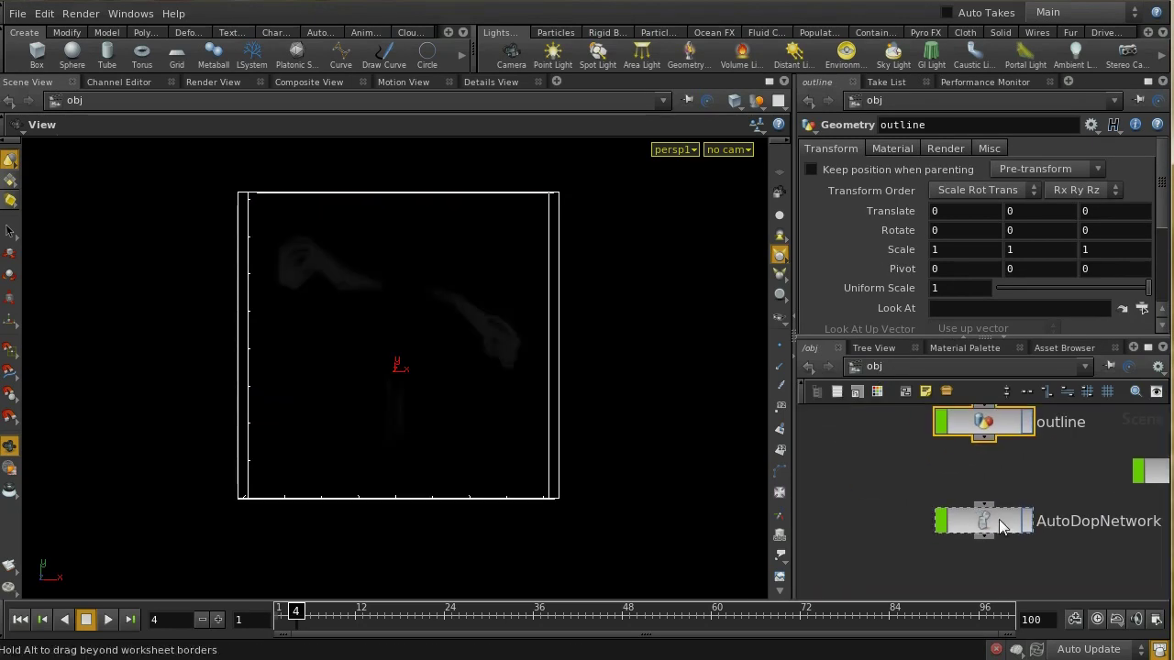
# - Open AutoDopNetwork and bypass its resize_container node
pyautogui.doubleClick(998, 519)
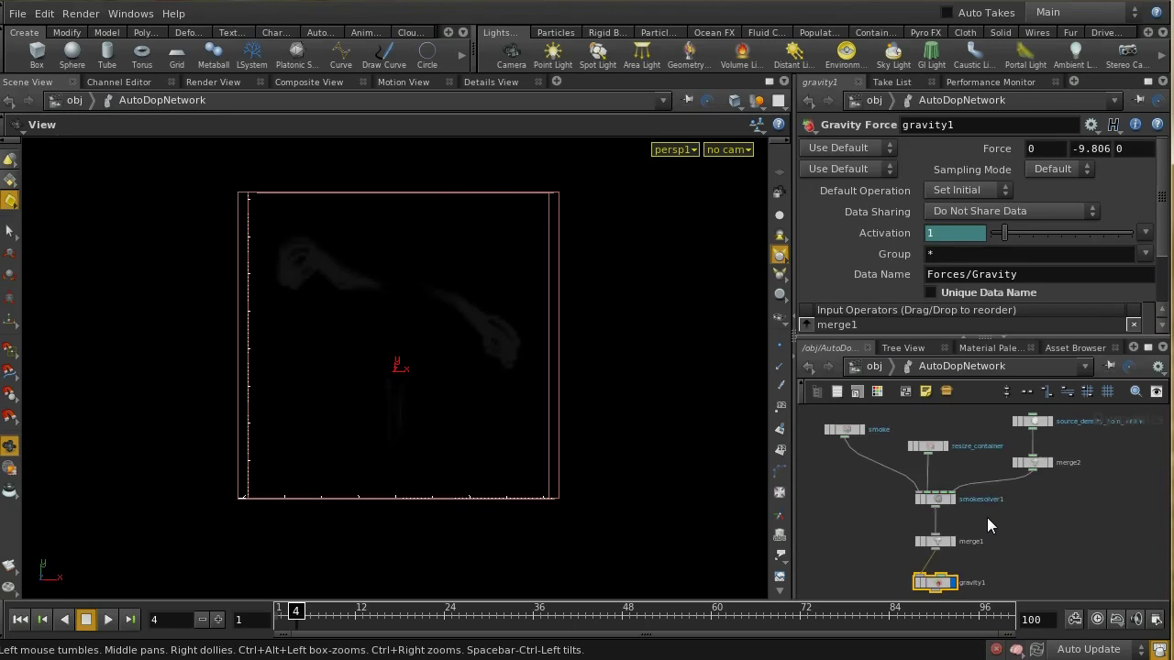
pyautogui.moveTo(1053, 505); pyautogui.dragTo(1092, 504, button='middle')
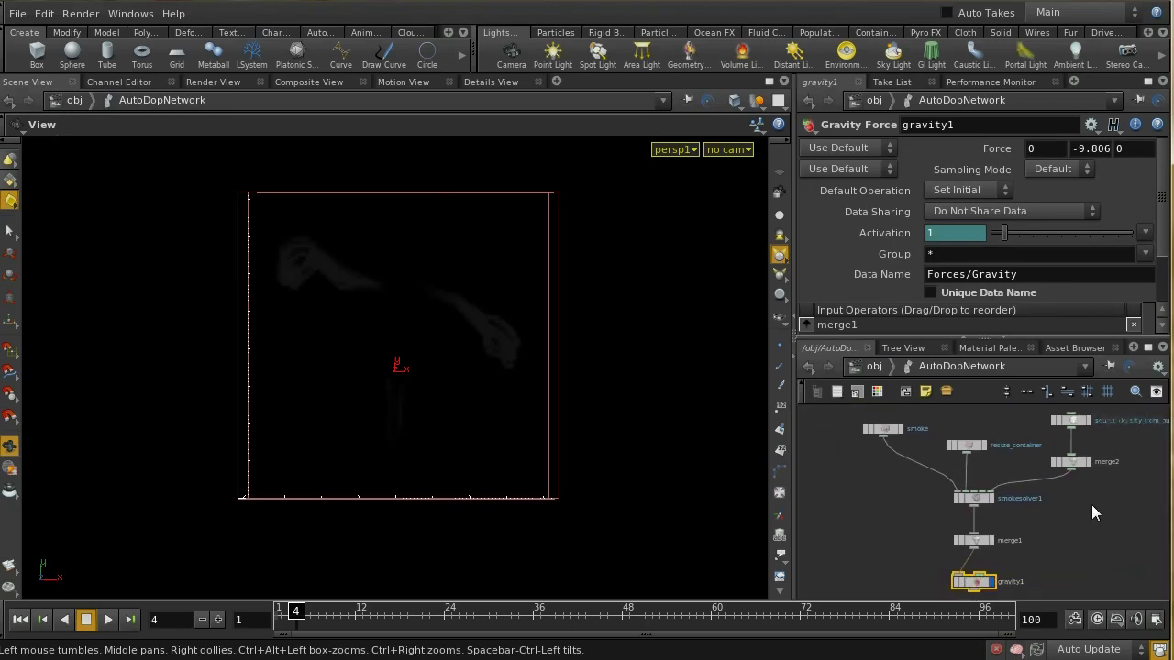
pyautogui.click(949, 445)
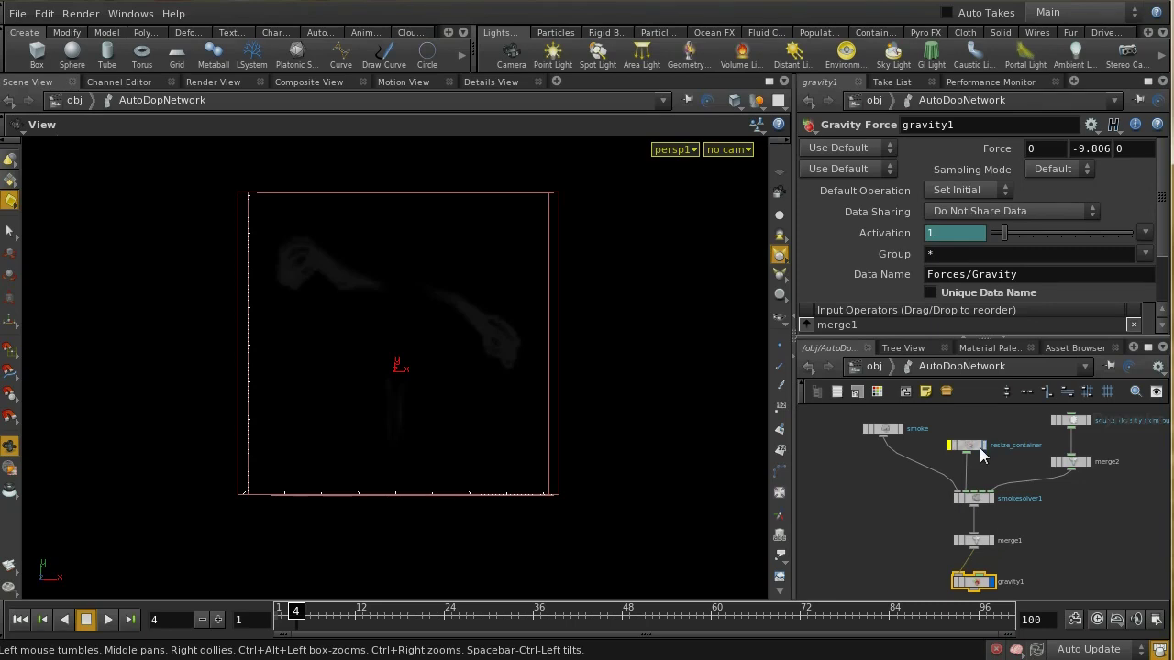
# - Review the parameters of smoke, smokesolver1 and source_density_from_outline, including how the source volume, temperature and velocity are combined
pyautogui.click(887, 430)
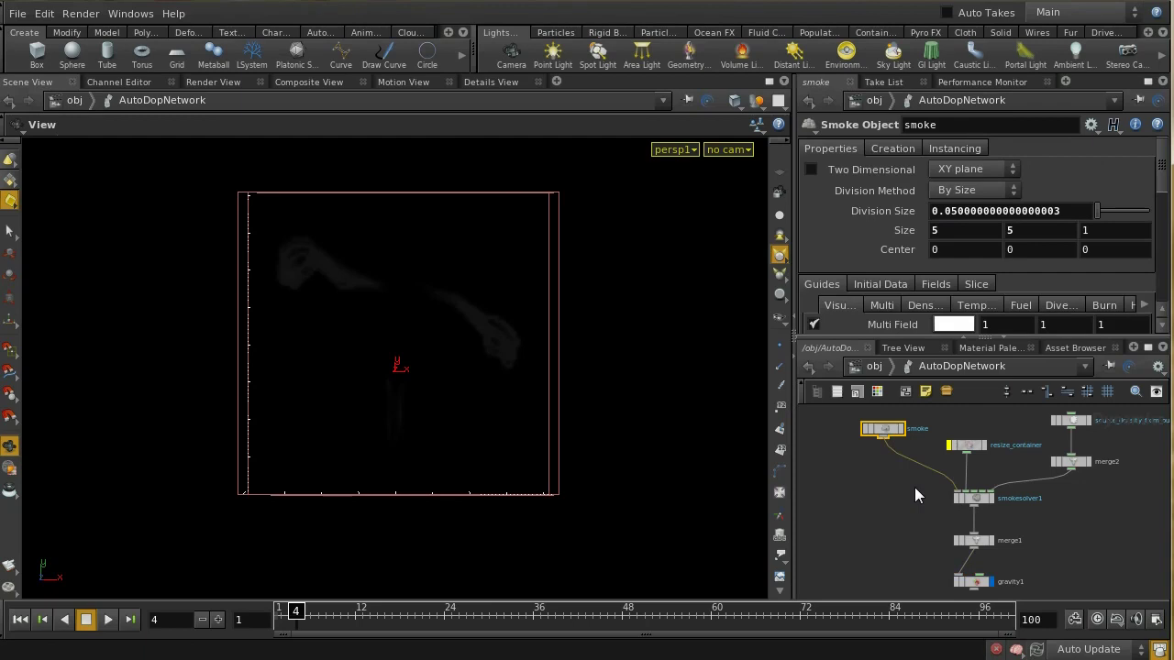
pyautogui.click(974, 497)
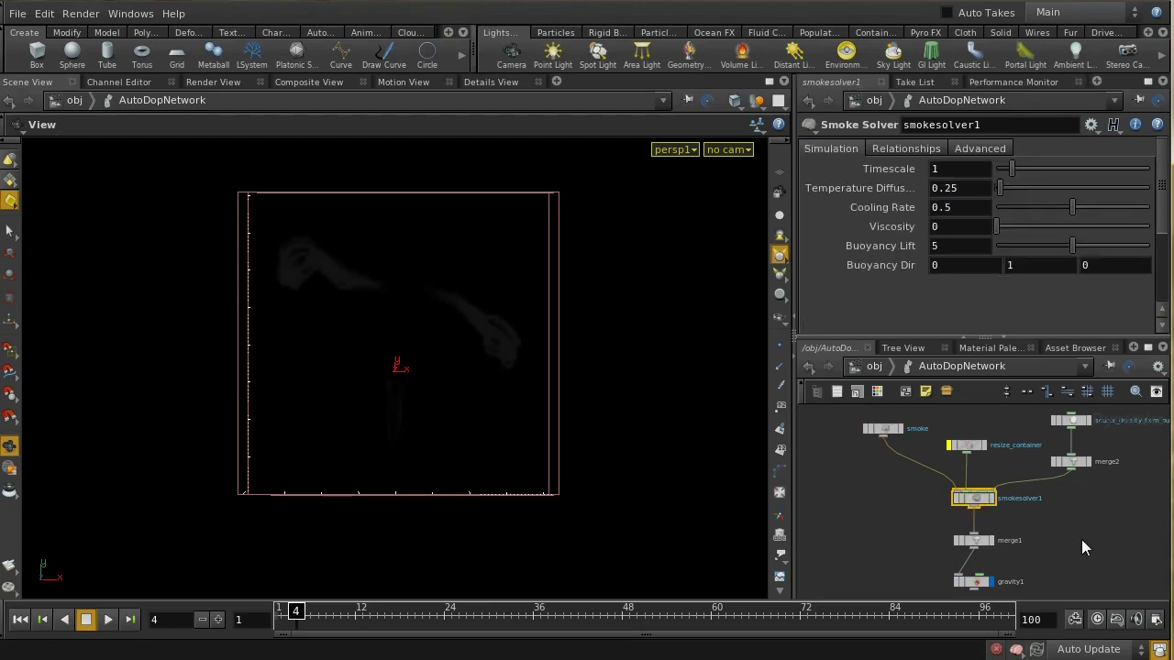
pyautogui.click(1070, 422)
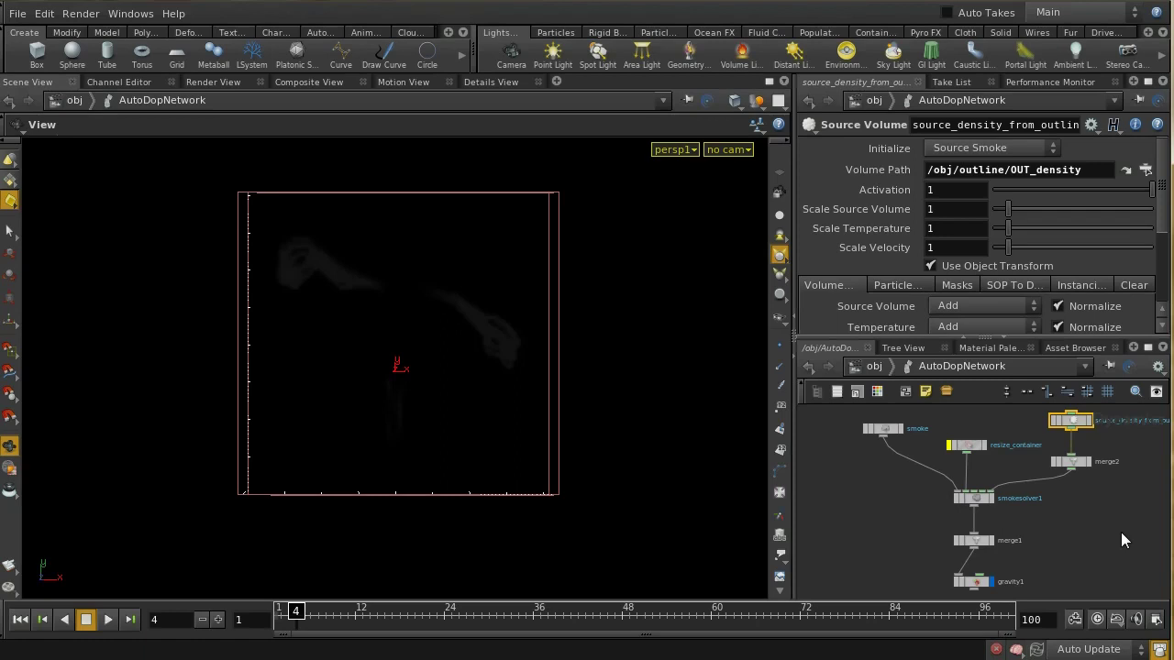
pyautogui.moveTo(1121, 532); pyautogui.dragTo(1001, 580, button='middle')
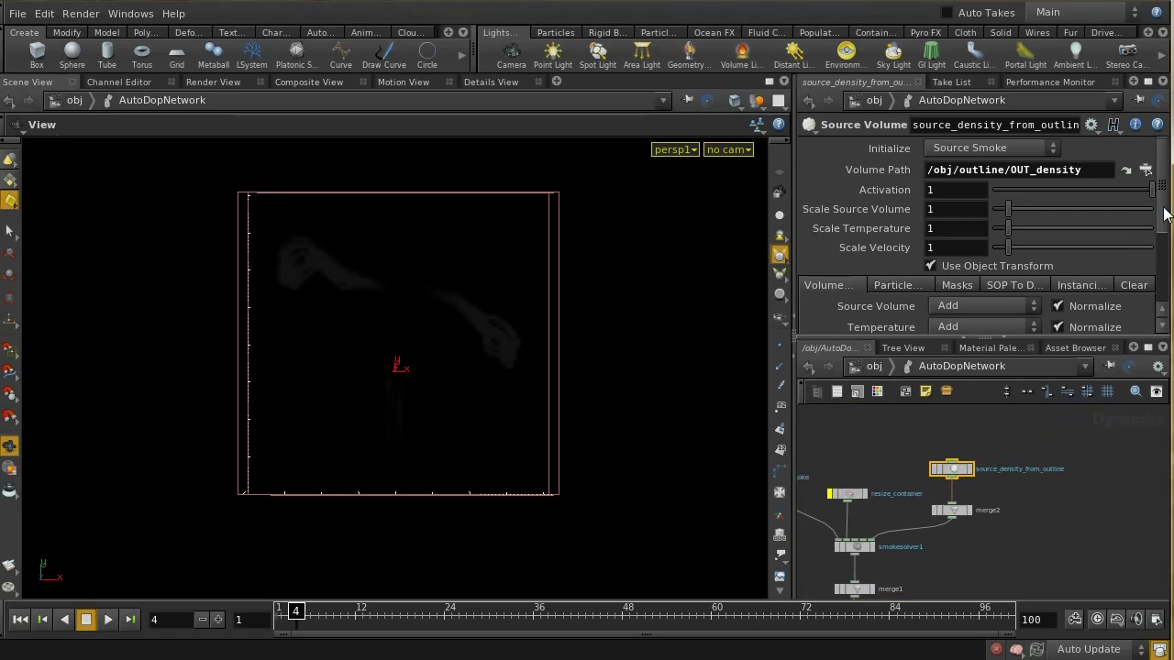
pyautogui.moveTo(1164, 216); pyautogui.dragTo(1162, 250)
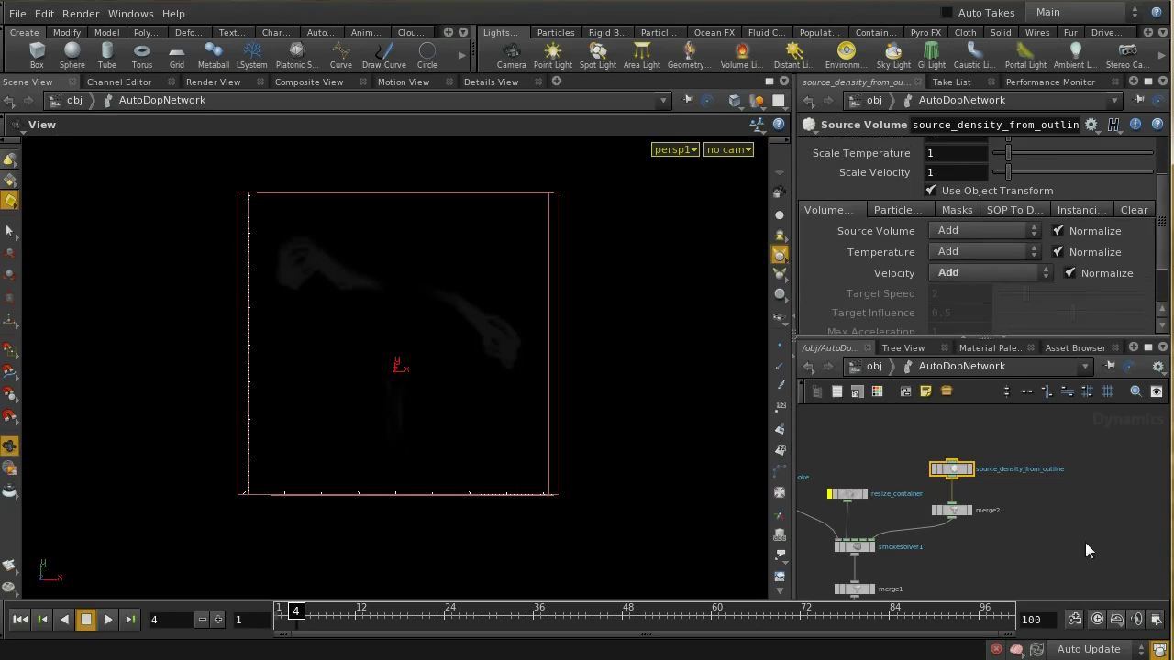
# - Bypass the gravity1 node in AutoDopNetwork
pyautogui.press('h')
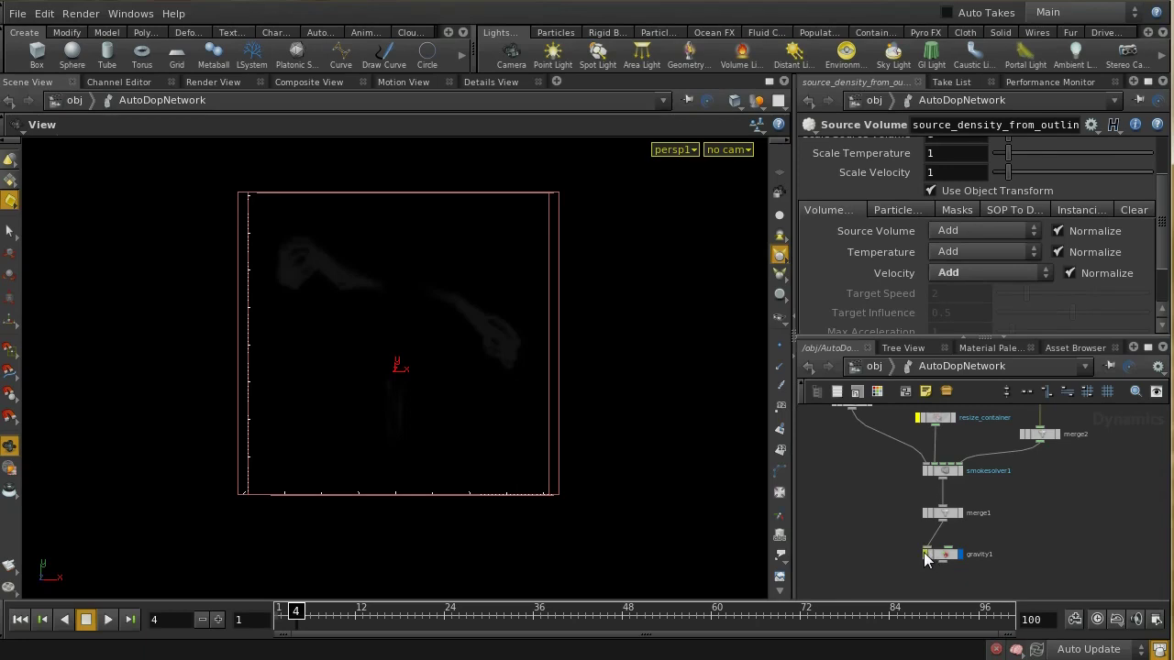
pyautogui.scroll(3, 1059, 557)
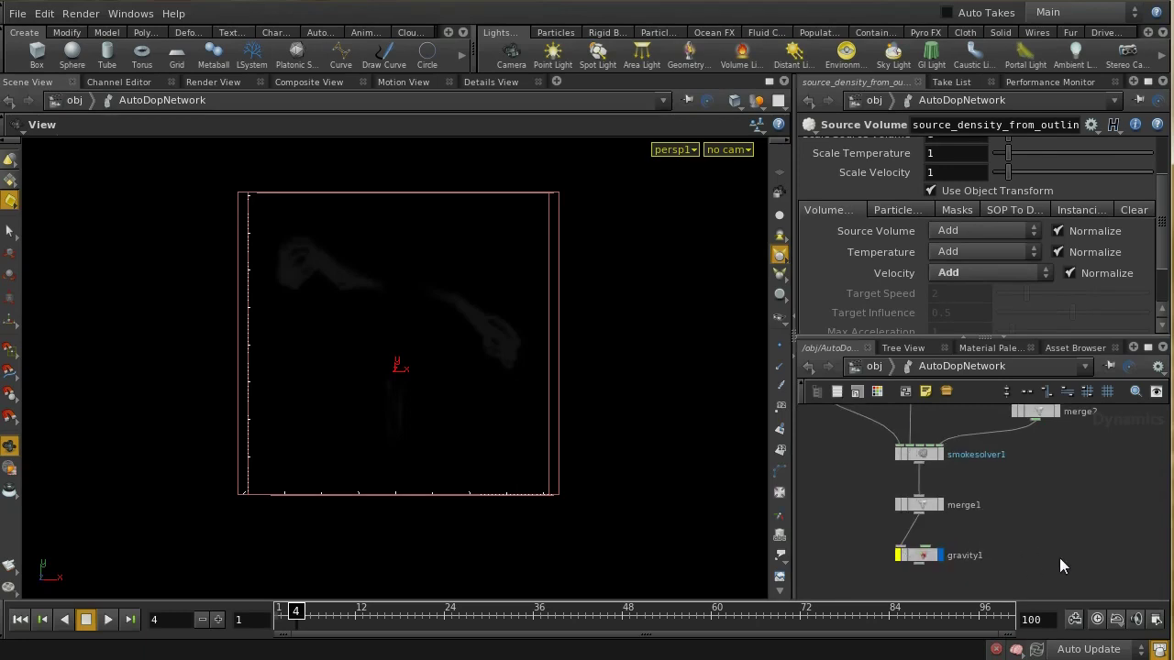
pyautogui.moveTo(973, 476); pyautogui.dragTo(1029, 503, button='middle')
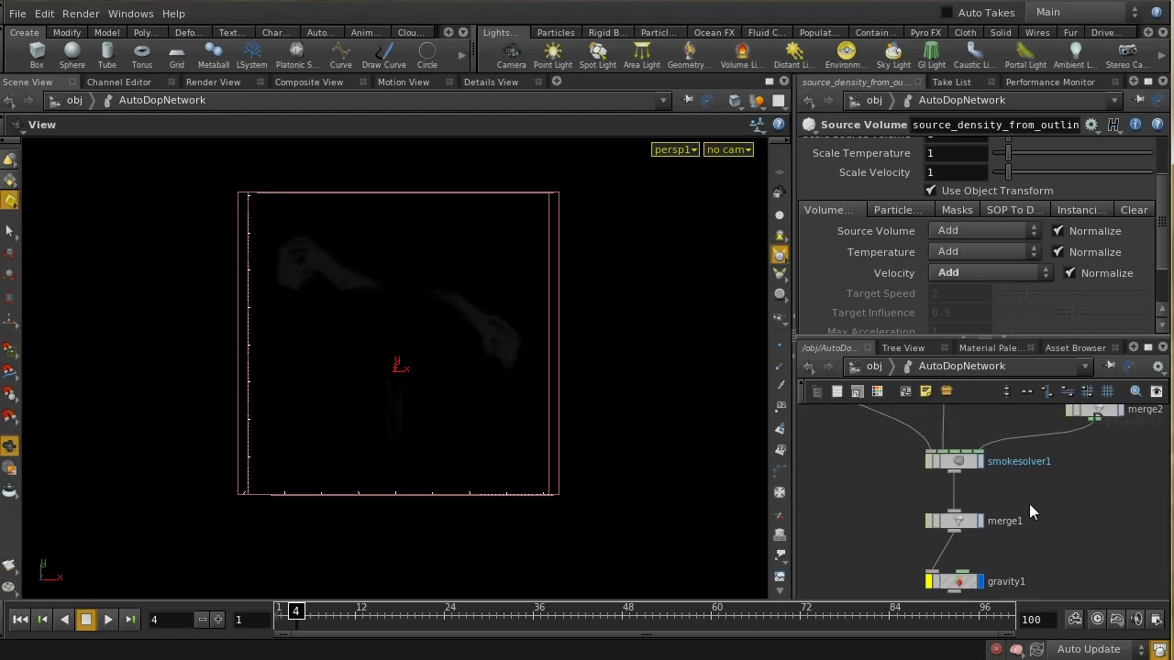
# - Set the Buoyancy Lift to 0 on smokesolver1
pyautogui.click(955, 461)
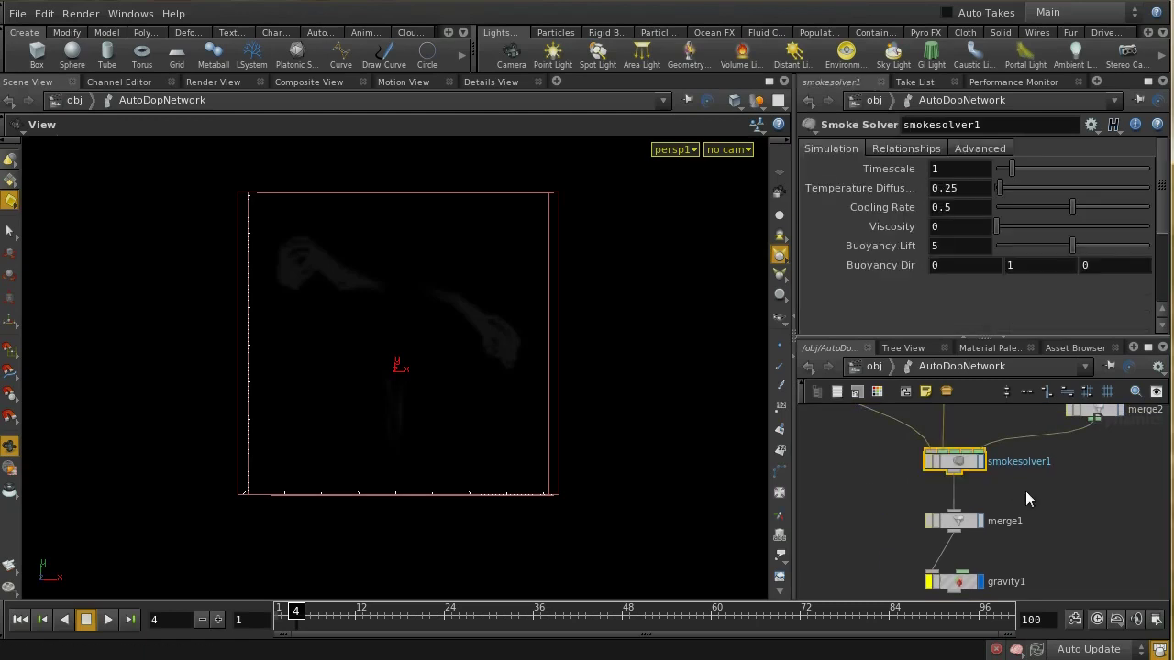
pyautogui.click(956, 248)
pyautogui.press('BackSpace')
pyautogui.write('0')
pyautogui.press('Return')
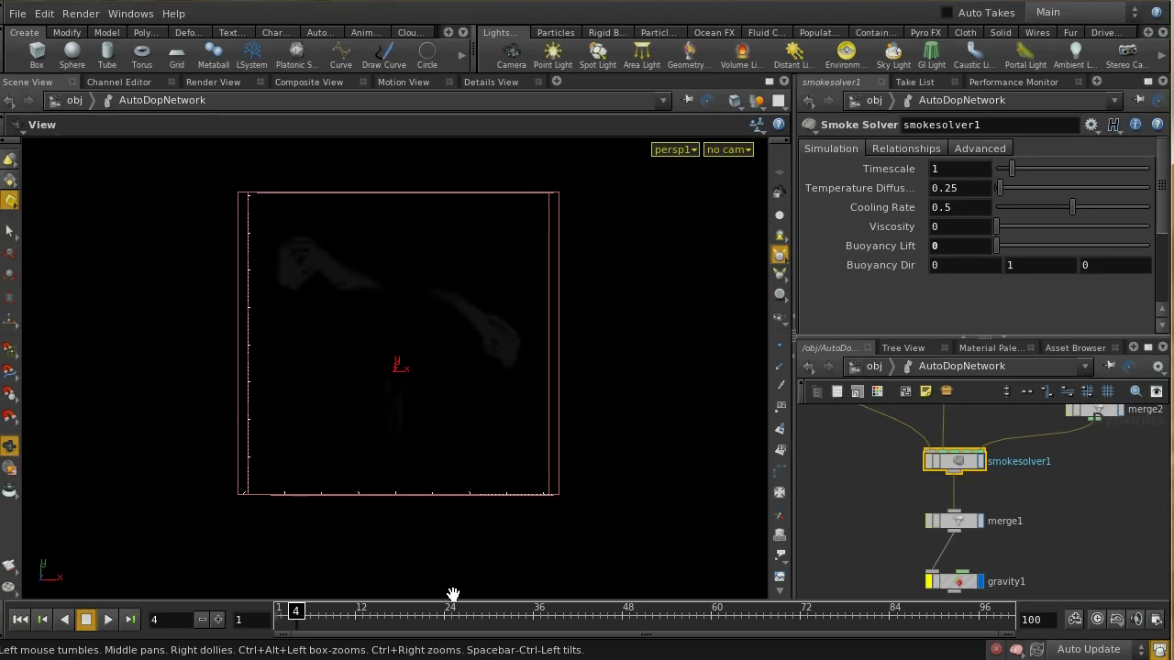
# - Play the smoke simulation from frame 1 to check the motion, stop it and return to frame 1
pyautogui.click(21, 621)
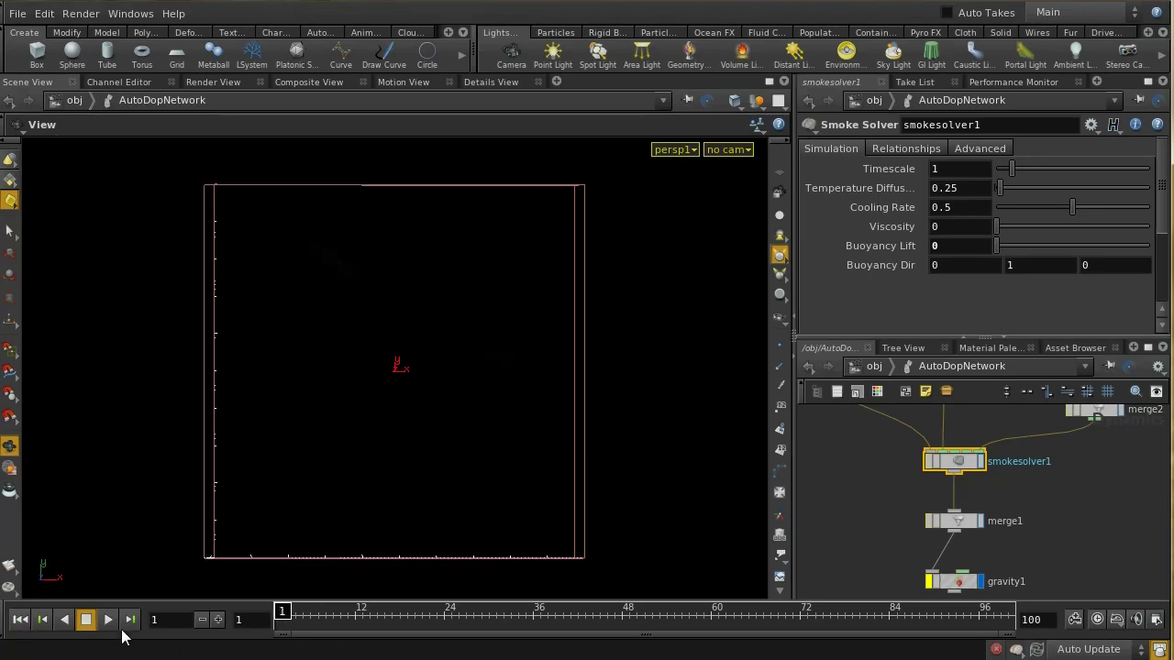
pyautogui.click(108, 622)
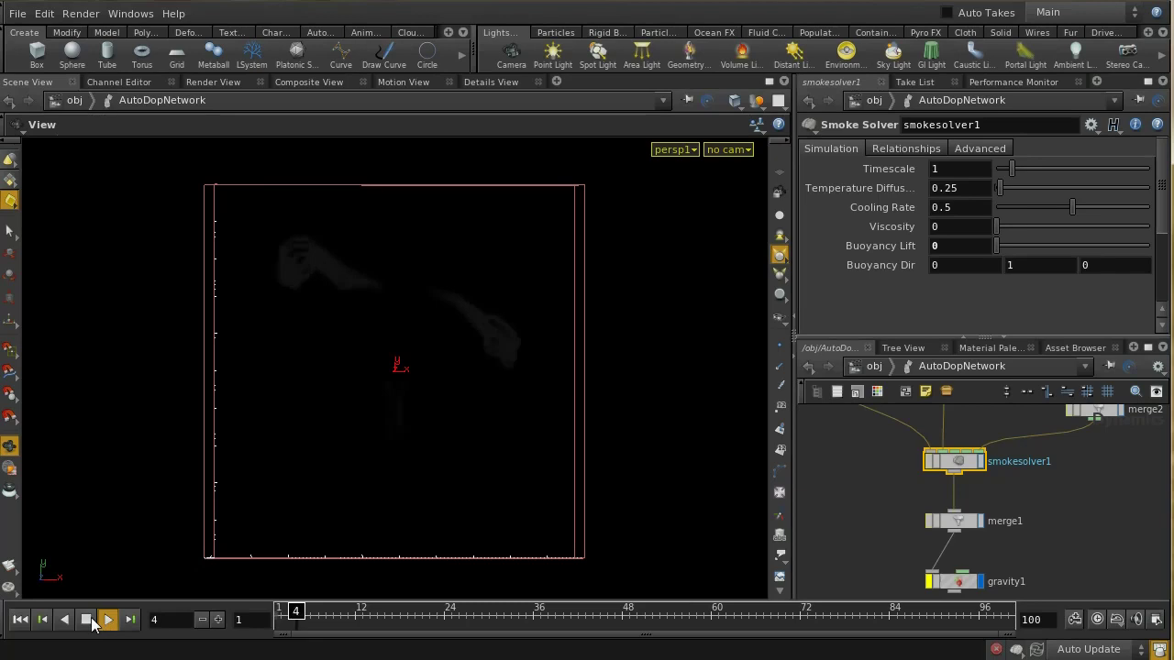
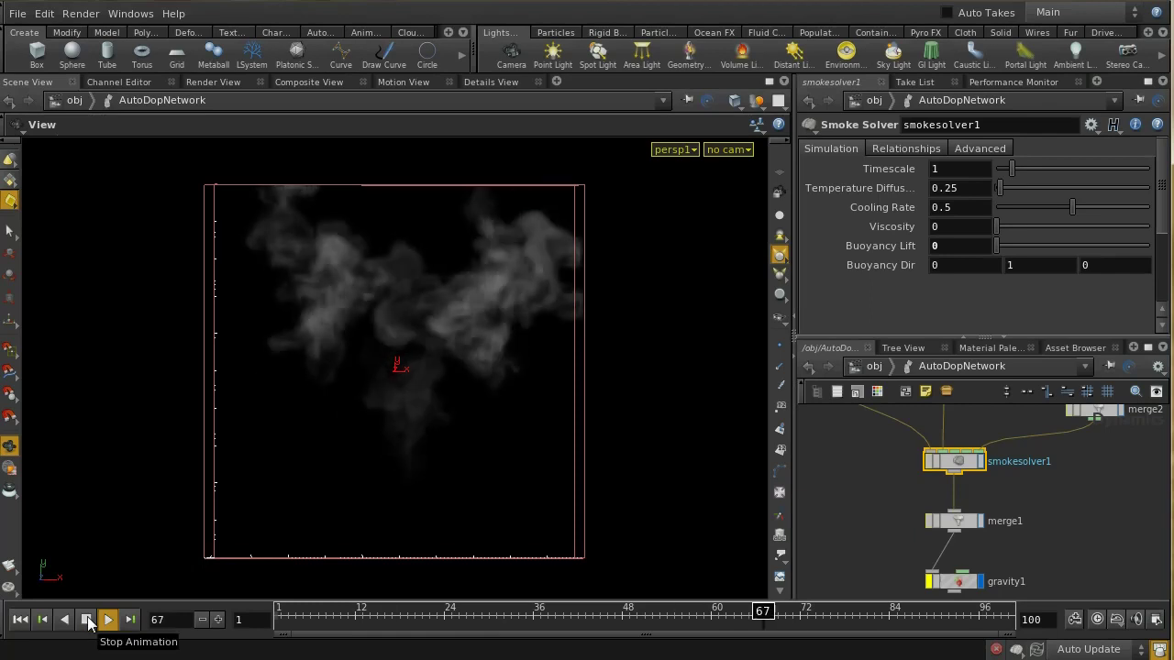
pyautogui.click(87, 620)
pyautogui.click(20, 620)
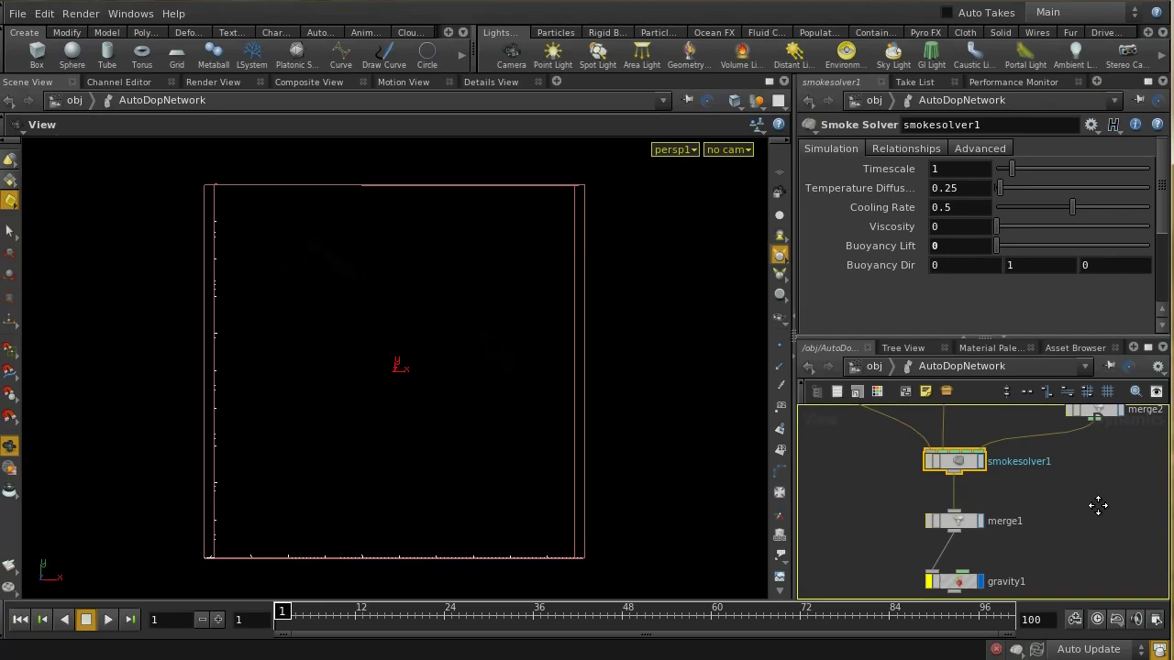
# - Move resize_container up to make room and add a Gas Dissipate node above smokesolver1
pyautogui.moveTo(1074, 471); pyautogui.dragTo(1043, 580, button='middle')
pyautogui.moveTo(917, 498); pyautogui.dragTo(871, 431)
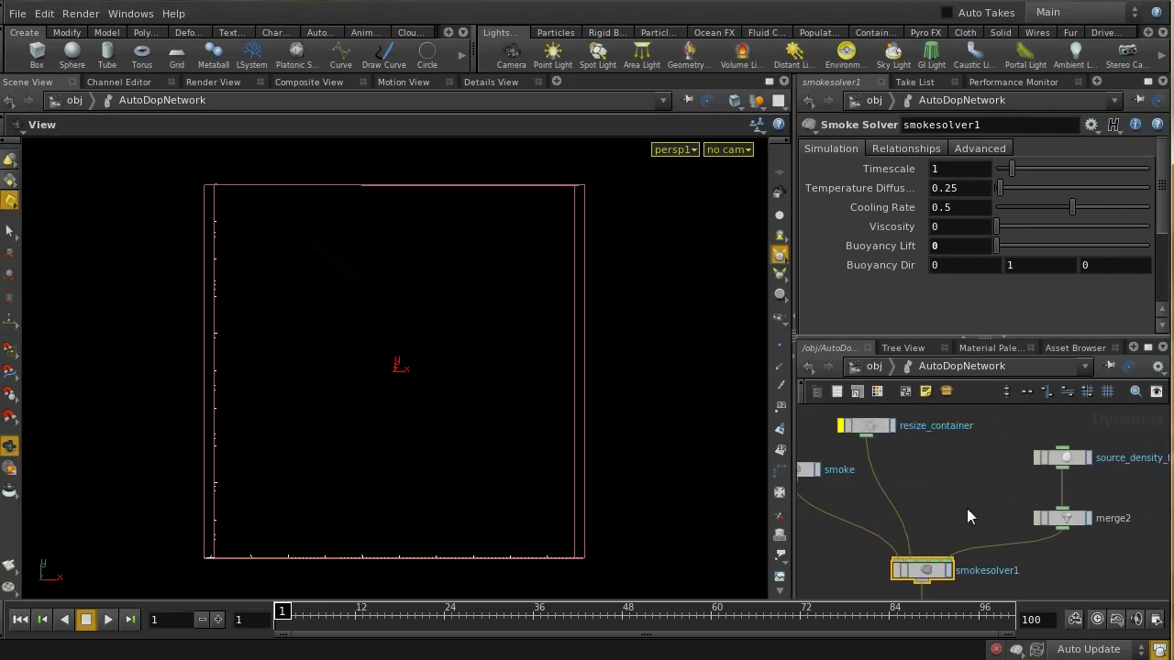
pyautogui.moveTo(966, 508); pyautogui.dragTo(983, 523, button='middle')
pyautogui.press('Tab')
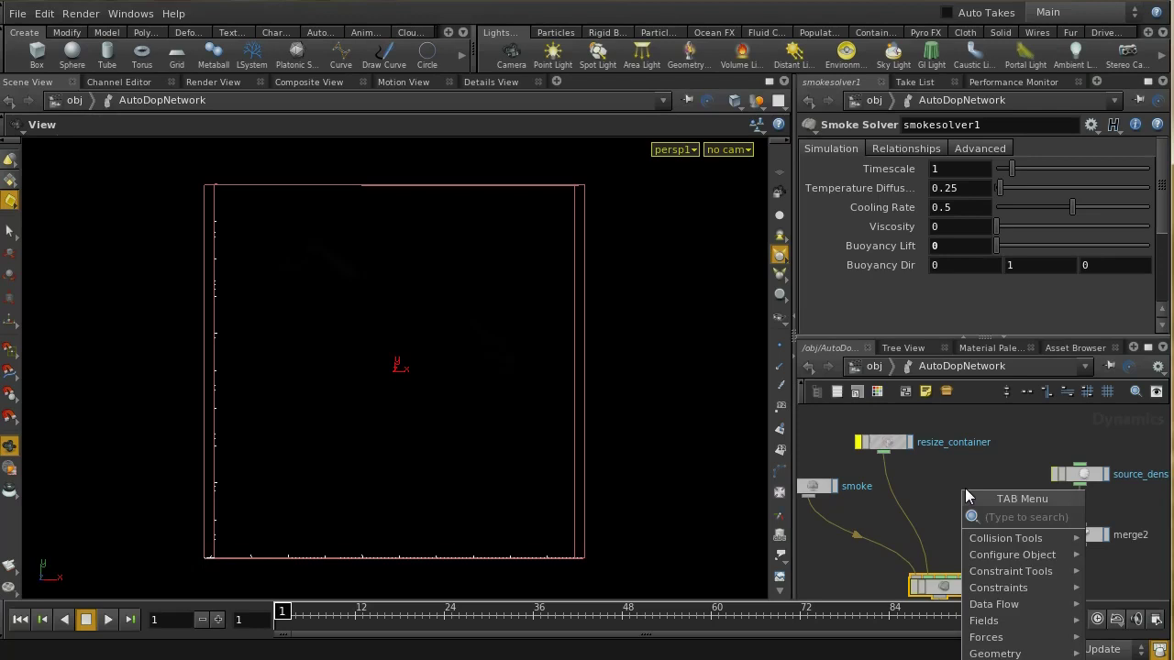
pyautogui.write('Gas D')
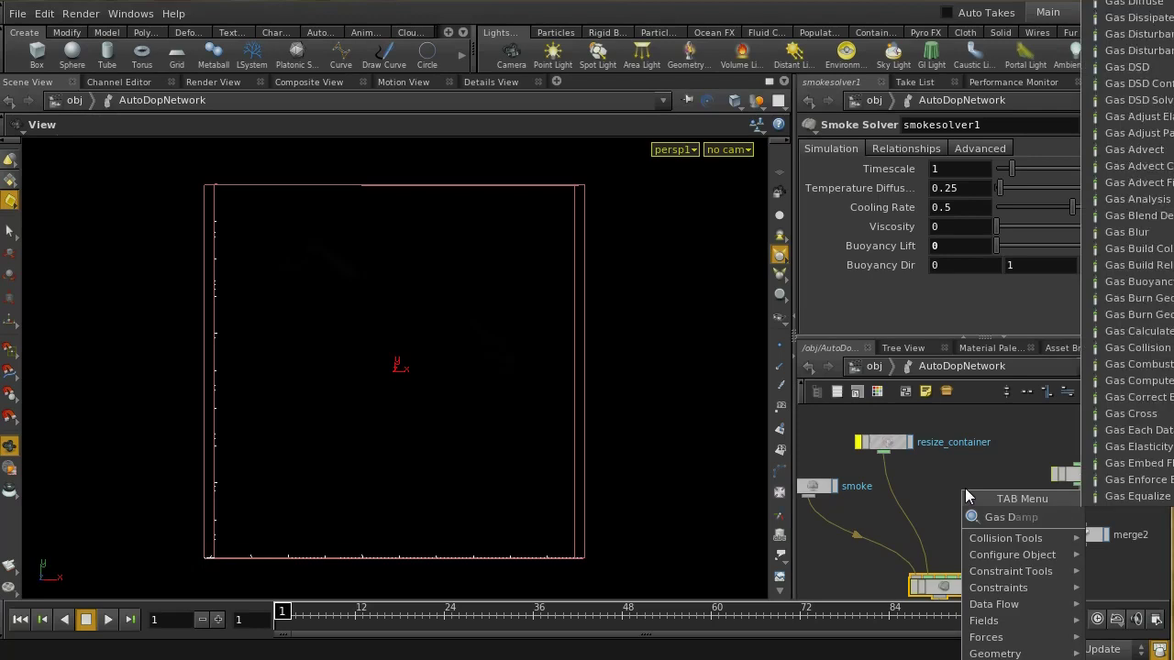
pyautogui.write('is')
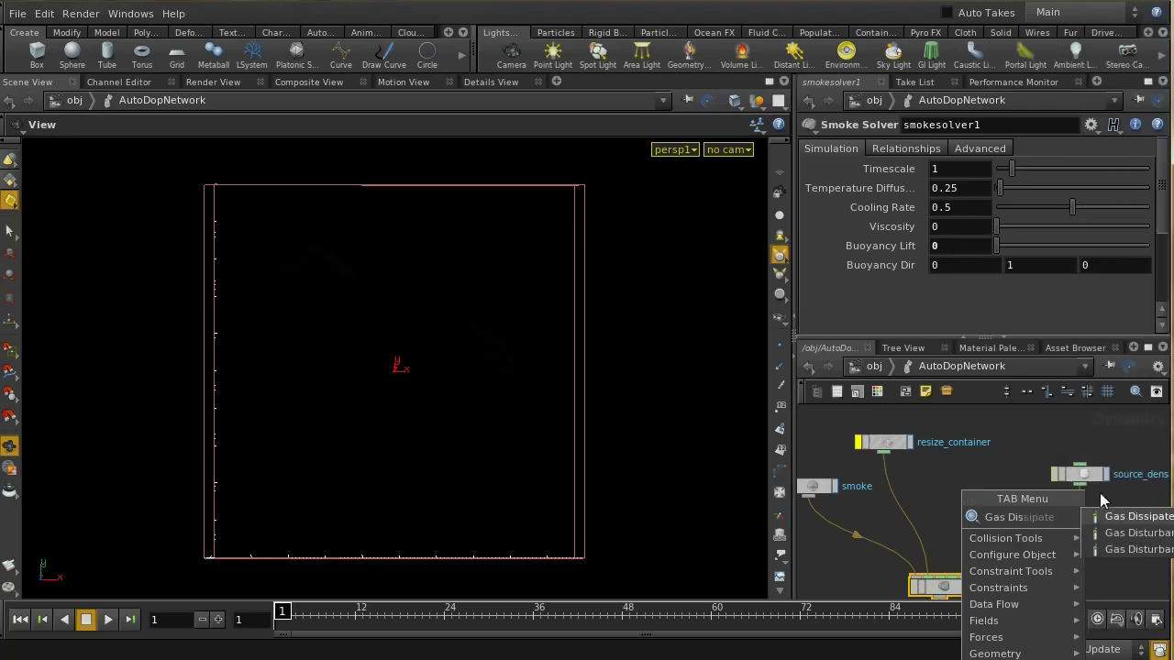
pyautogui.click(1127, 518)
pyautogui.click(968, 491)
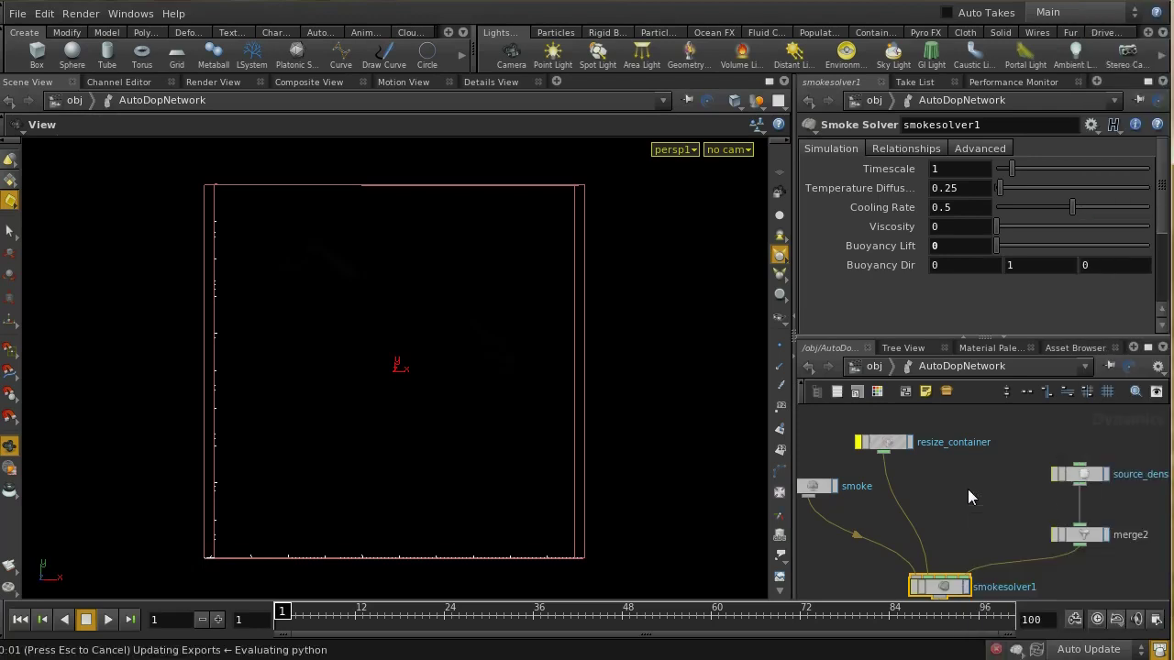
# - Insert a Merge node between resize_container and smokesolver1 and connect gasdissipate1 into it
pyautogui.moveTo(975, 535); pyautogui.dragTo(973, 506, button='middle')
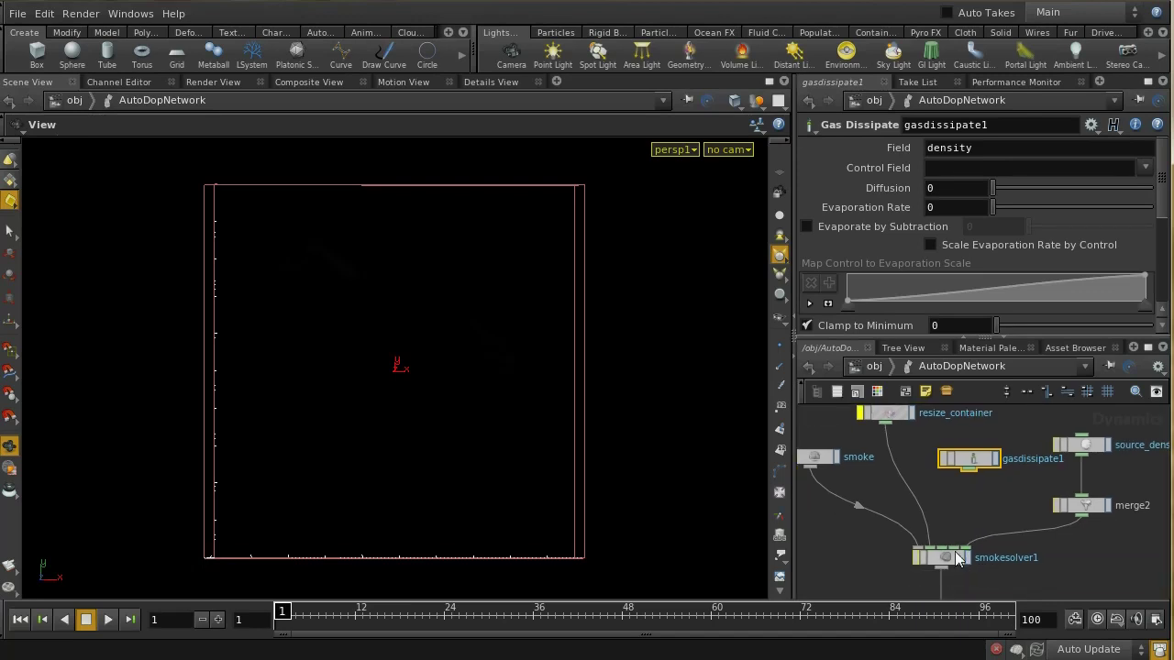
pyautogui.press('Tab')
pyautogui.write('Merge')
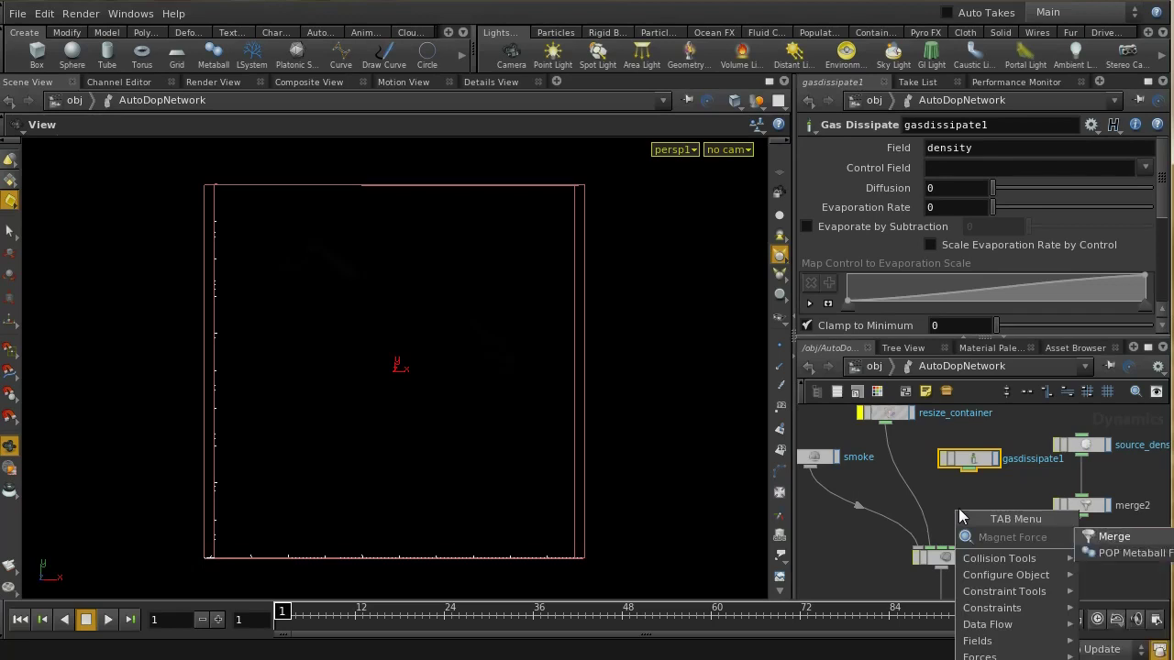
pyautogui.click(1095, 539)
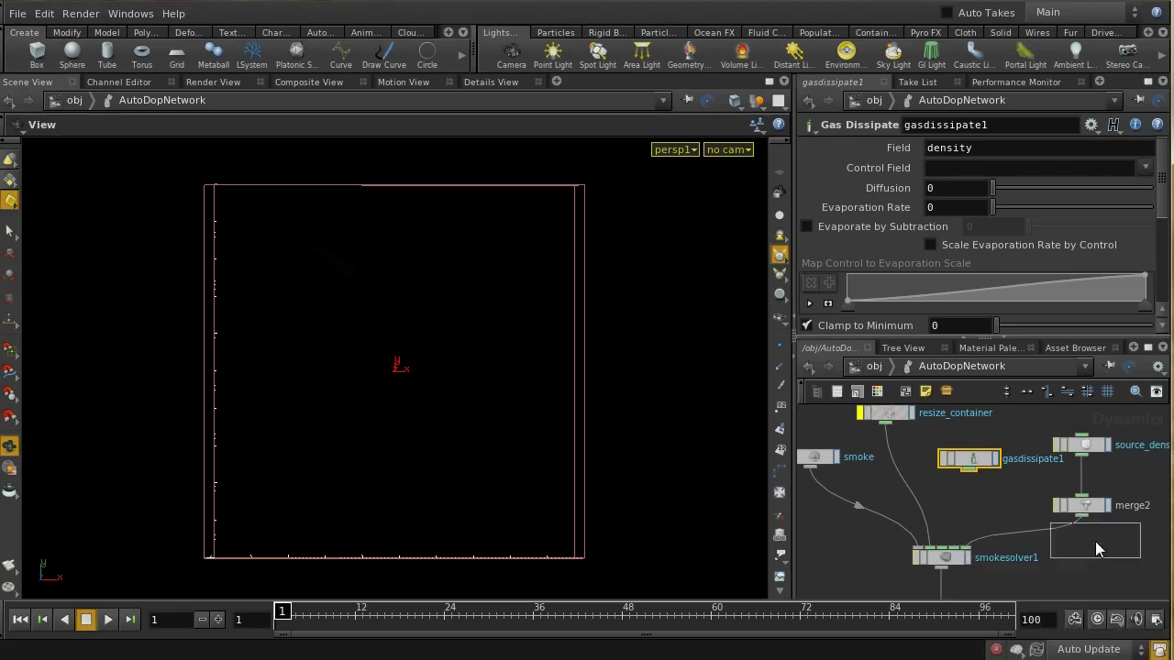
pyautogui.click(947, 515)
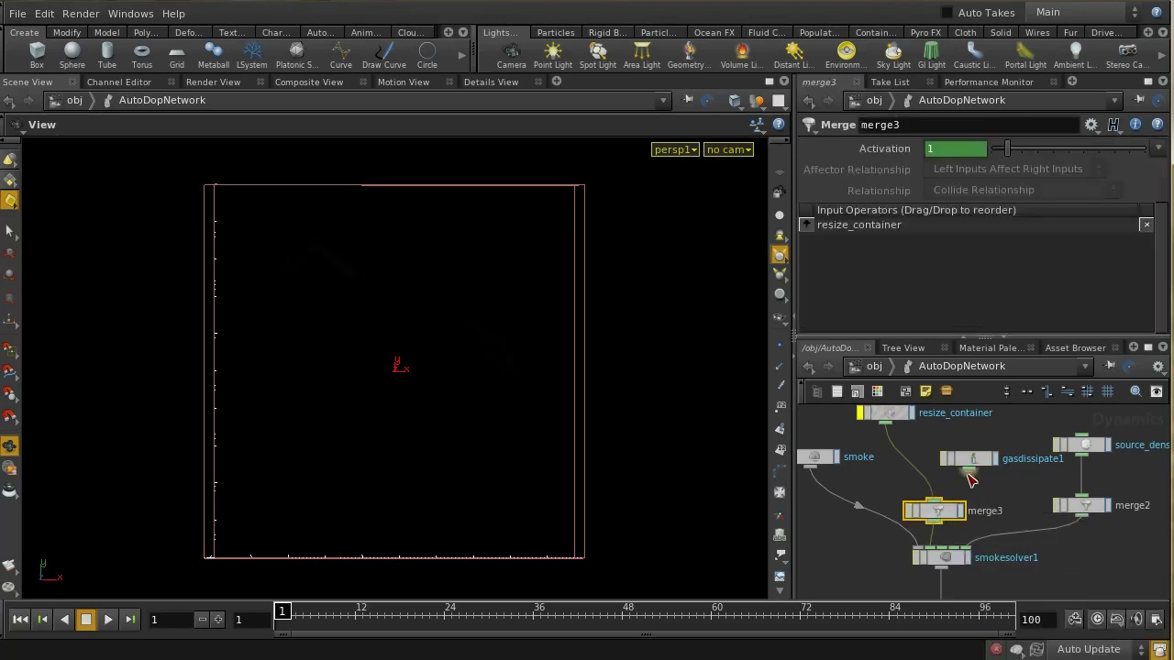
pyautogui.click(940, 501)
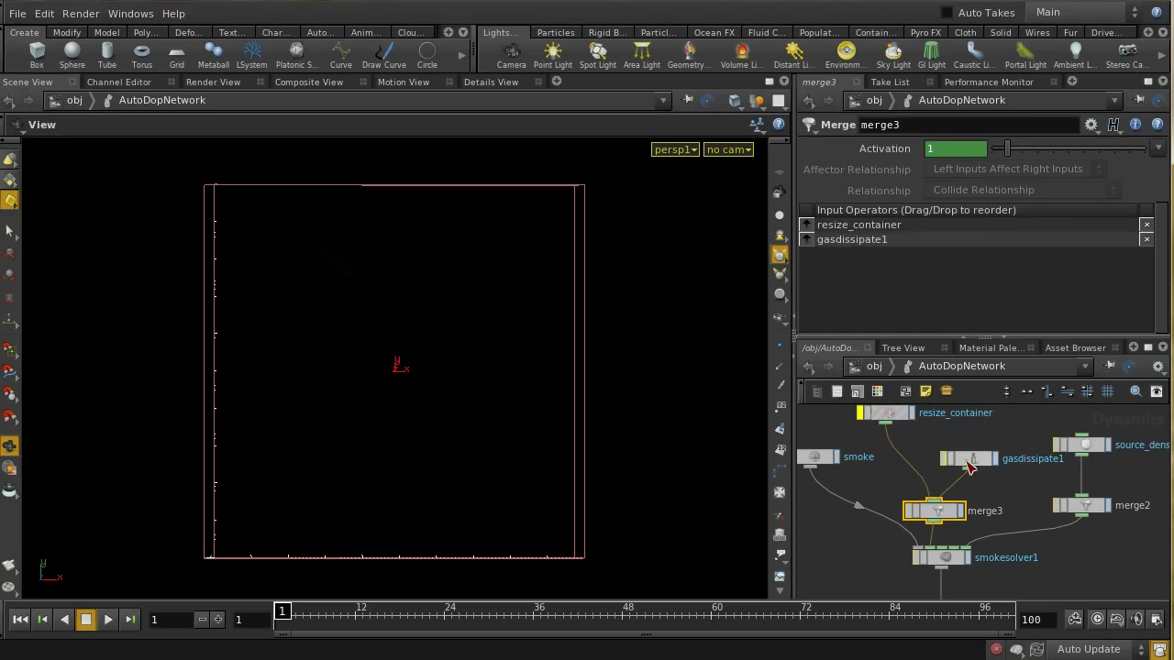
# - Try an Evaporation Rate of 1 on gasdissipate1, play the simulation to check the dissipation and return to frame 1
pyautogui.click(970, 459)
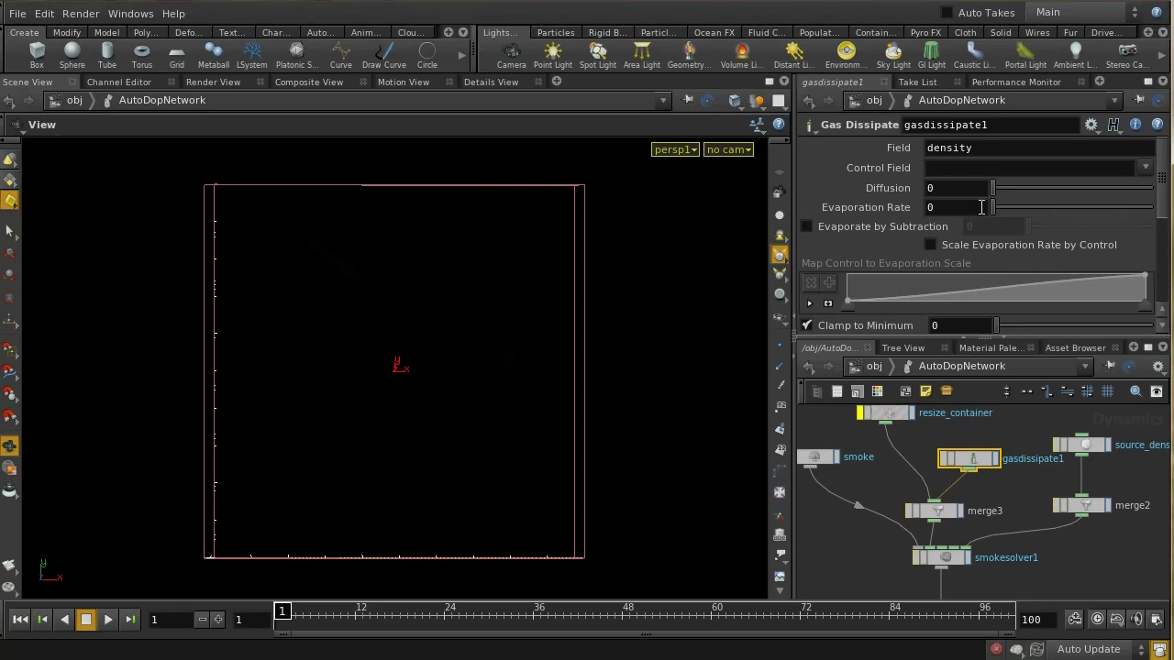
pyautogui.write('1')
pyautogui.press('Return')
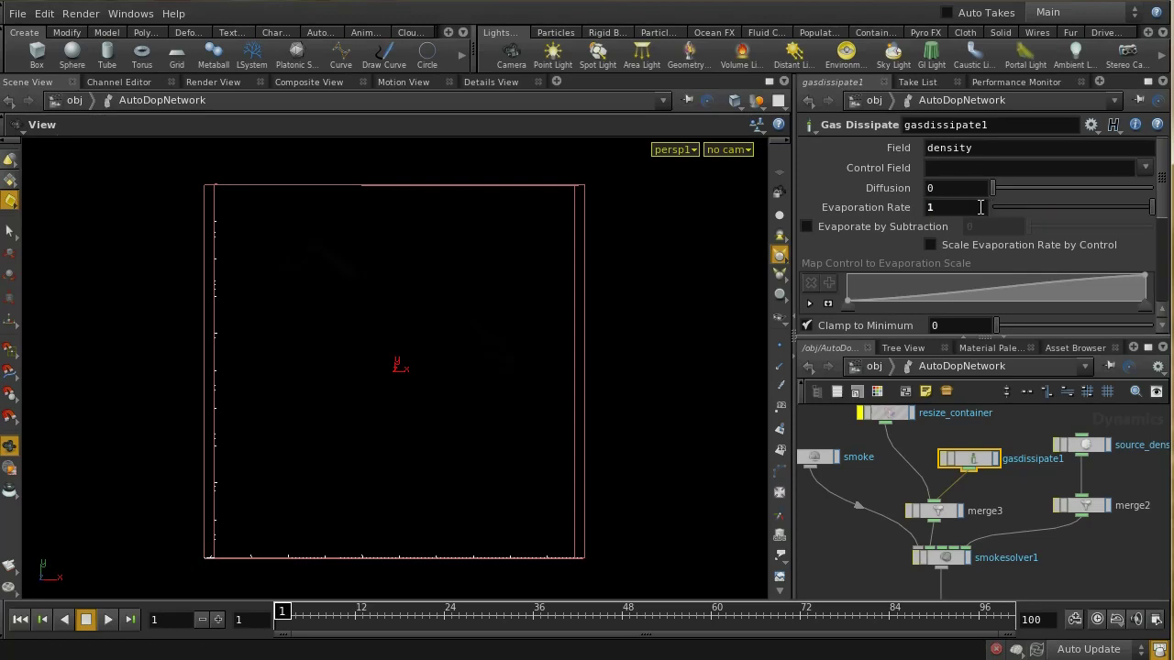
pyautogui.click(109, 621)
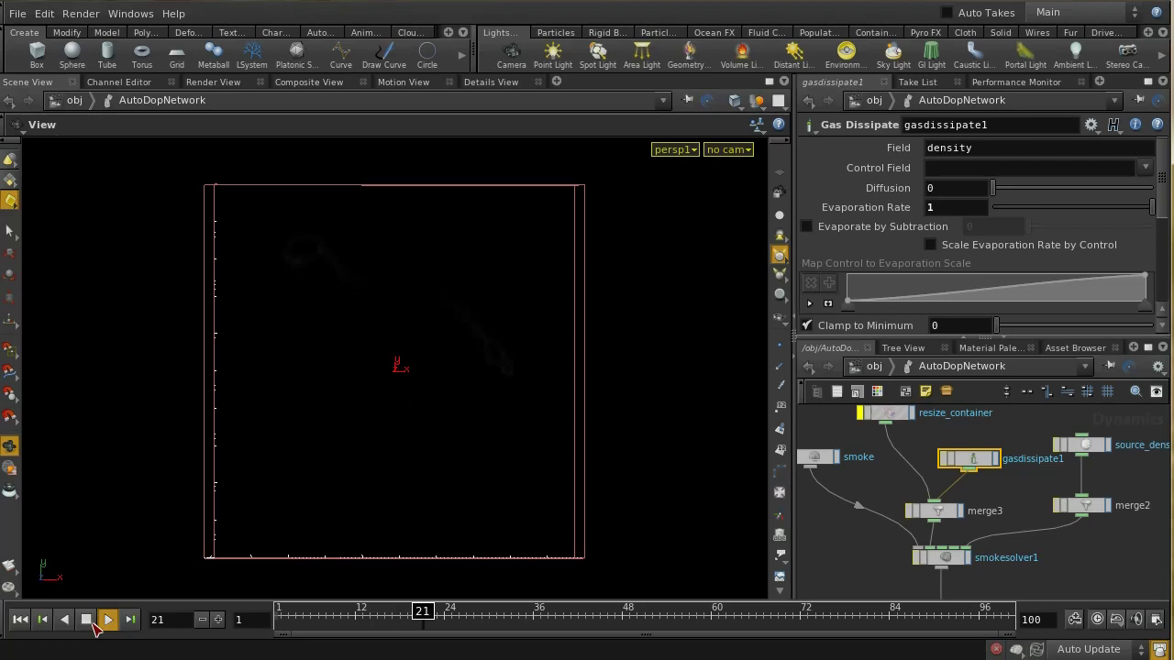
pyautogui.click(86, 621)
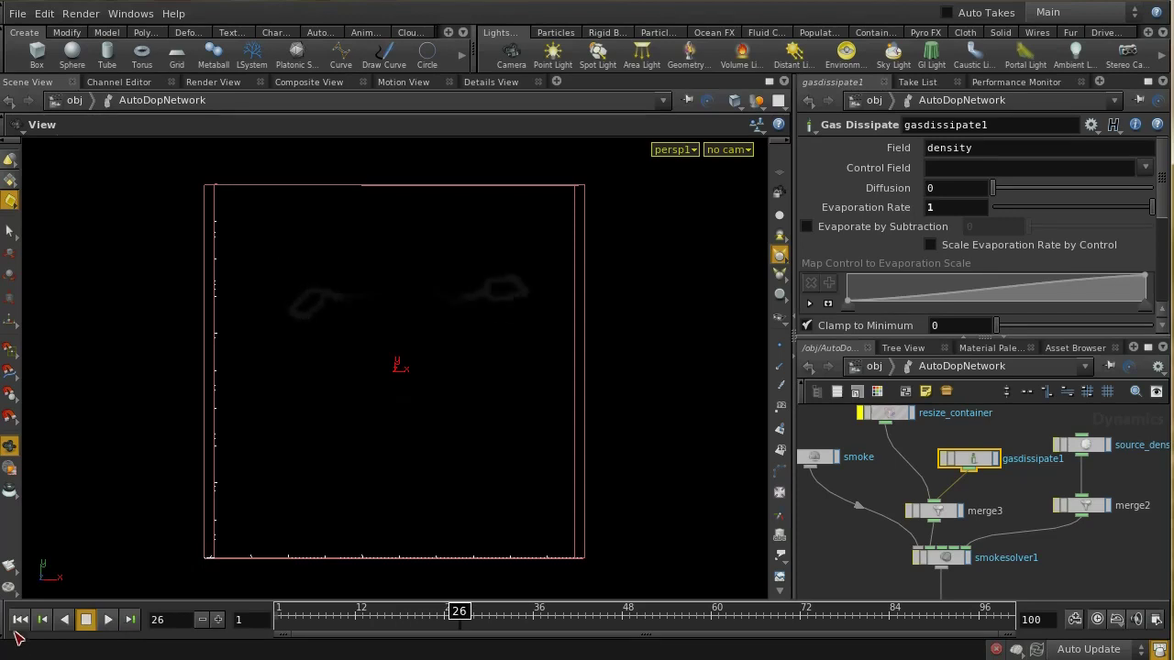
pyautogui.click(20, 620)
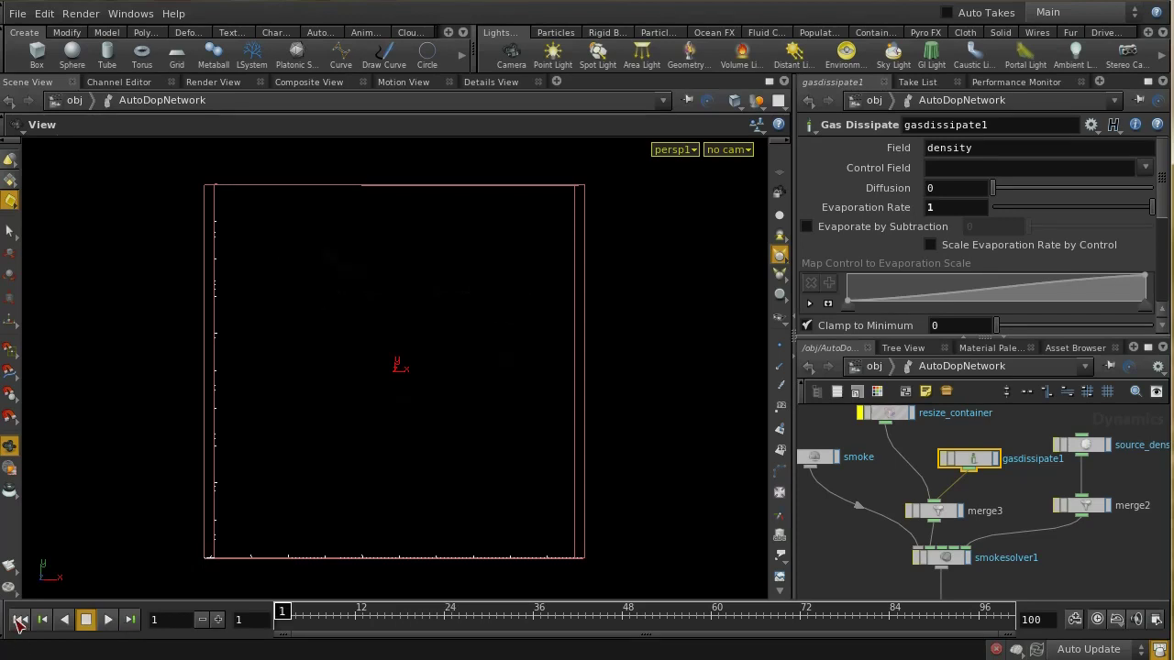
# - Set the Evaporation Rate to .2 on gasdissipate1 and play the simulation to check the dissipating smoke
pyautogui.click(951, 207)
pyautogui.write('.2')
pyautogui.press('Return')
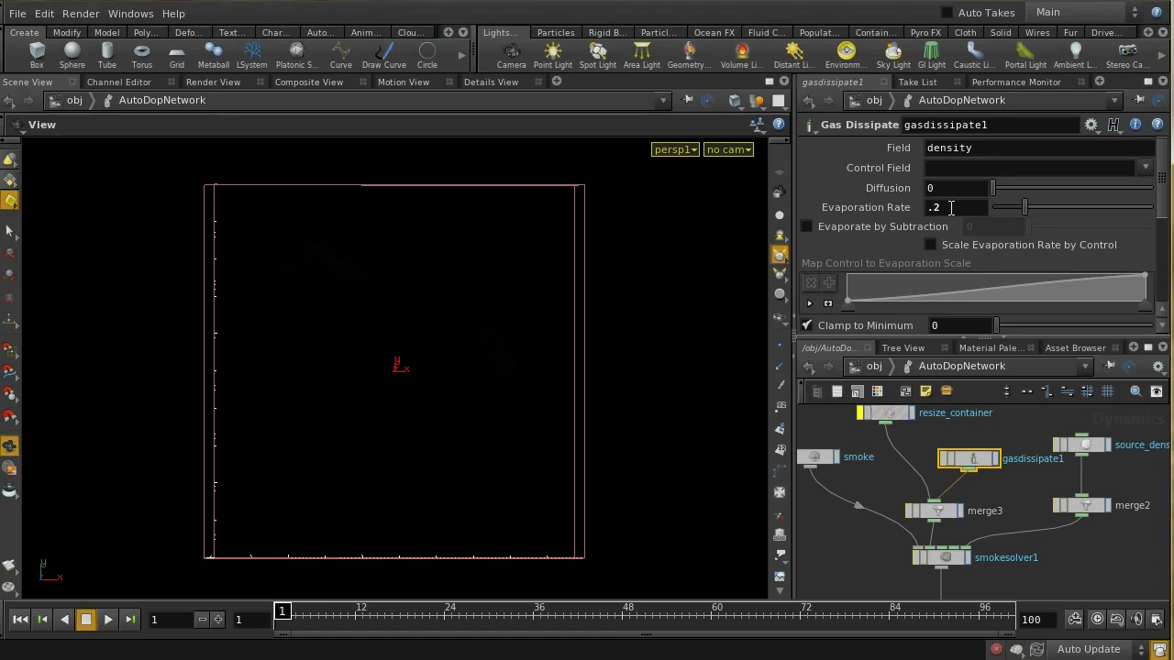
pyautogui.click(109, 620)
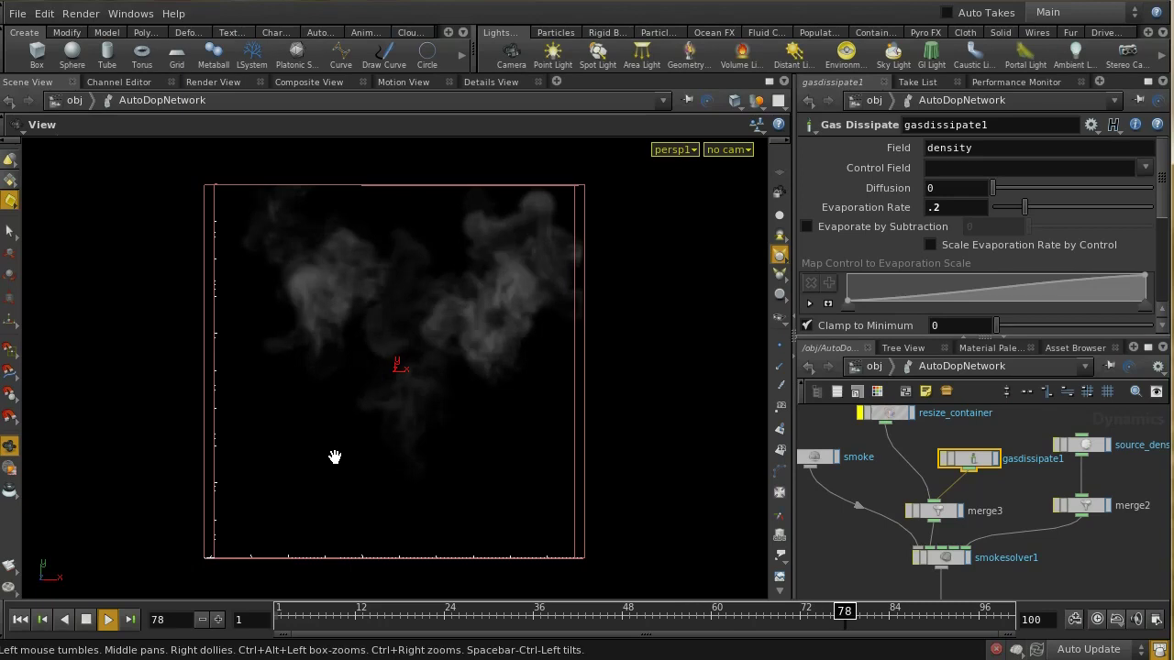
pyautogui.click(87, 620)
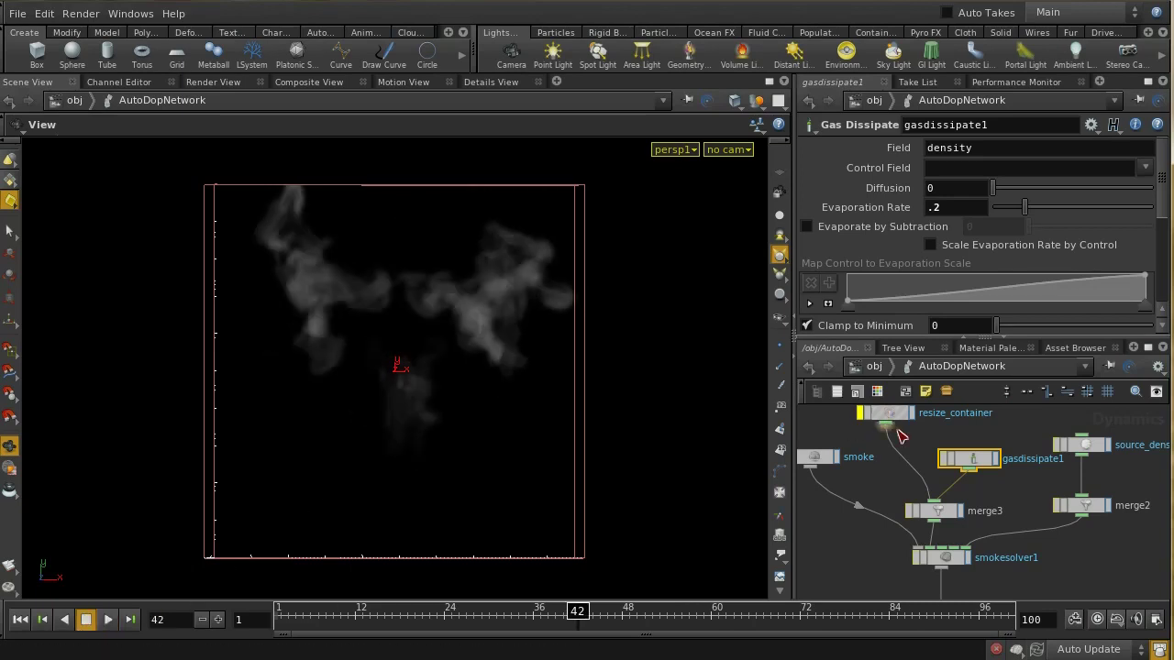
# - Turn off Add Curl Noise on create_density_volume in the outline network and return to frame 1
pyautogui.click(874, 367)
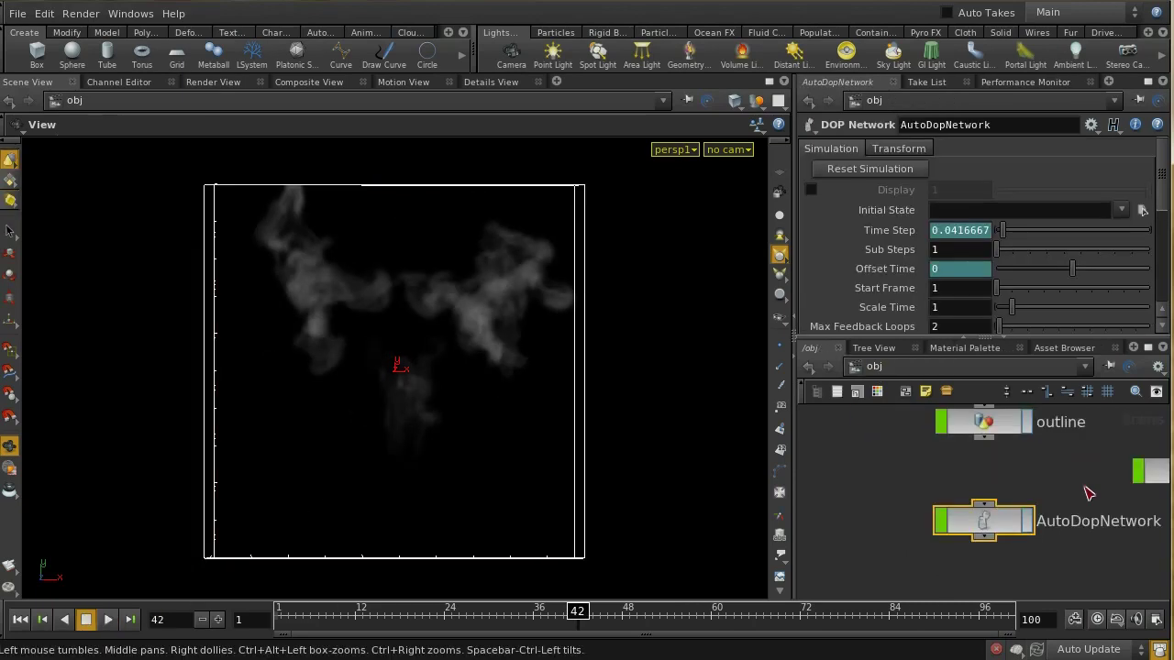
pyautogui.moveTo(1089, 493); pyautogui.dragTo(962, 517, button='middle')
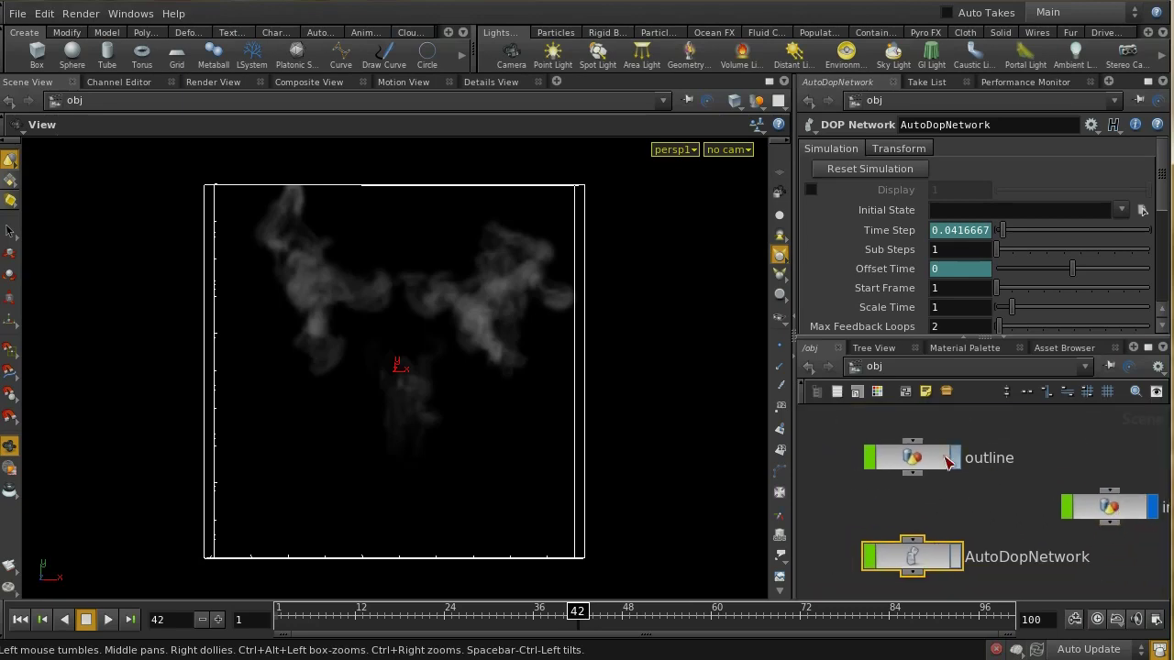
pyautogui.doubleClick(880, 456)
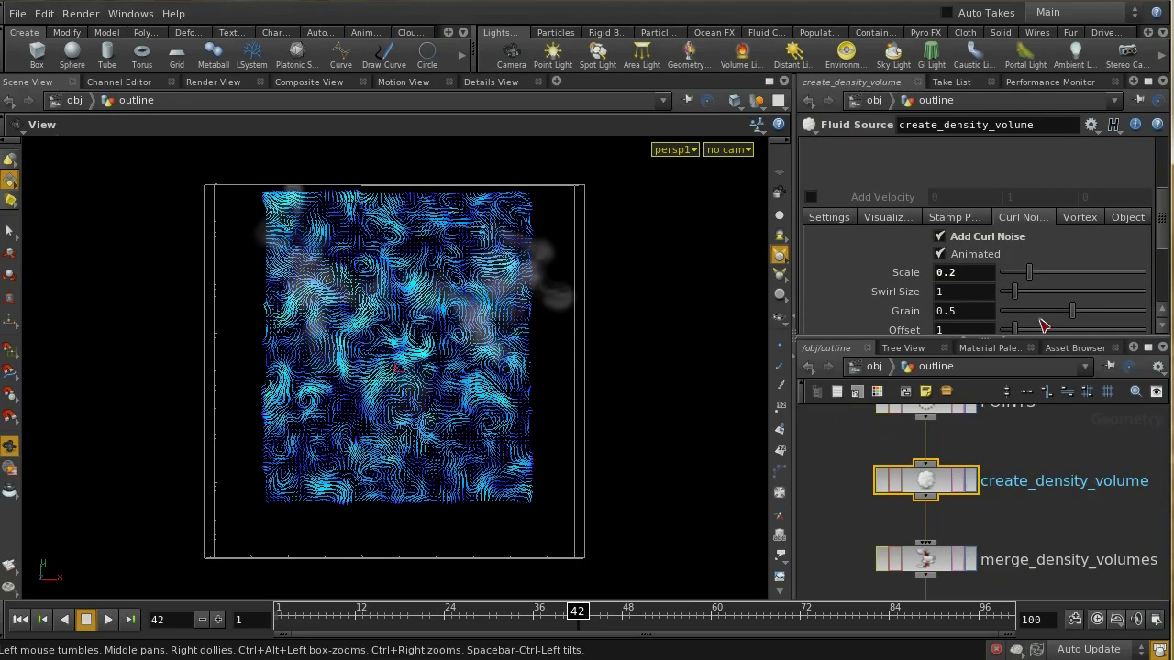
pyautogui.click(940, 237)
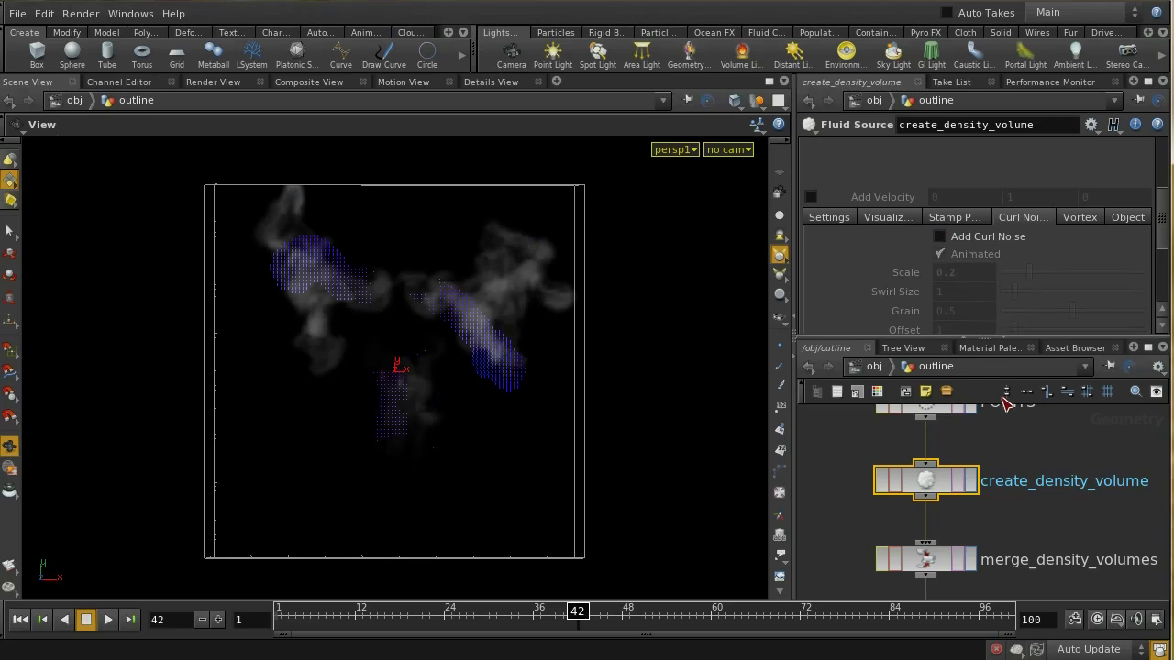
pyautogui.click(20, 619)
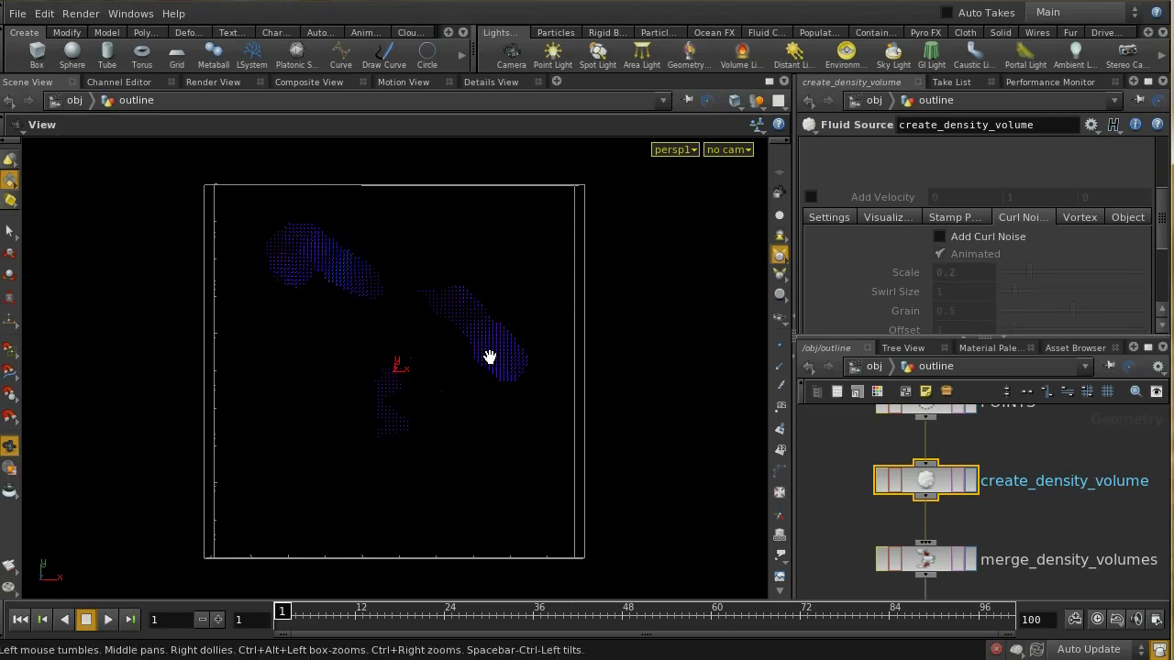
# - Play the simulation in AutoDopNetwork without curl noise, stop it and scrub through the early frames up to frame 9
pyautogui.click(871, 366)
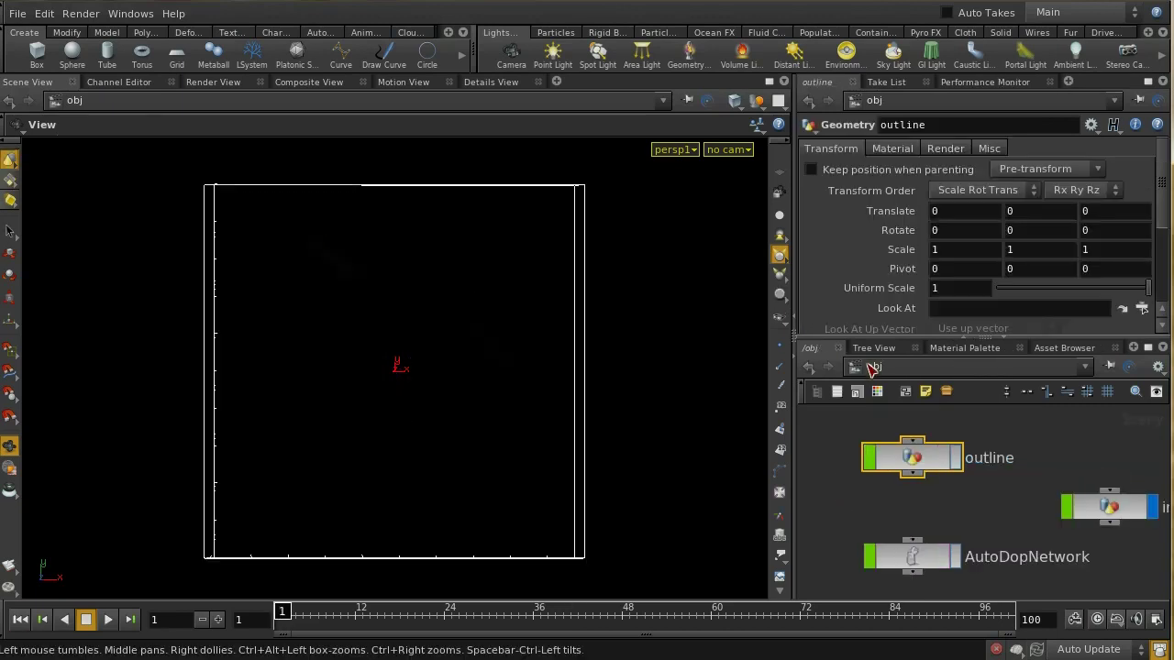
pyautogui.doubleClick(914, 558)
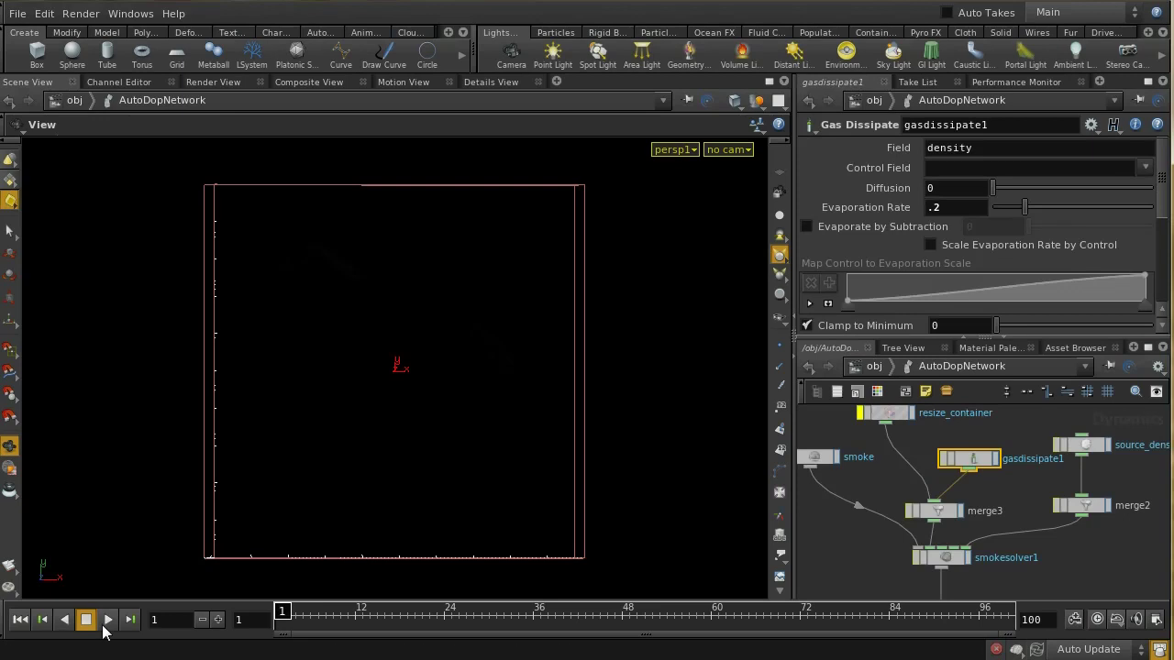
pyautogui.click(104, 627)
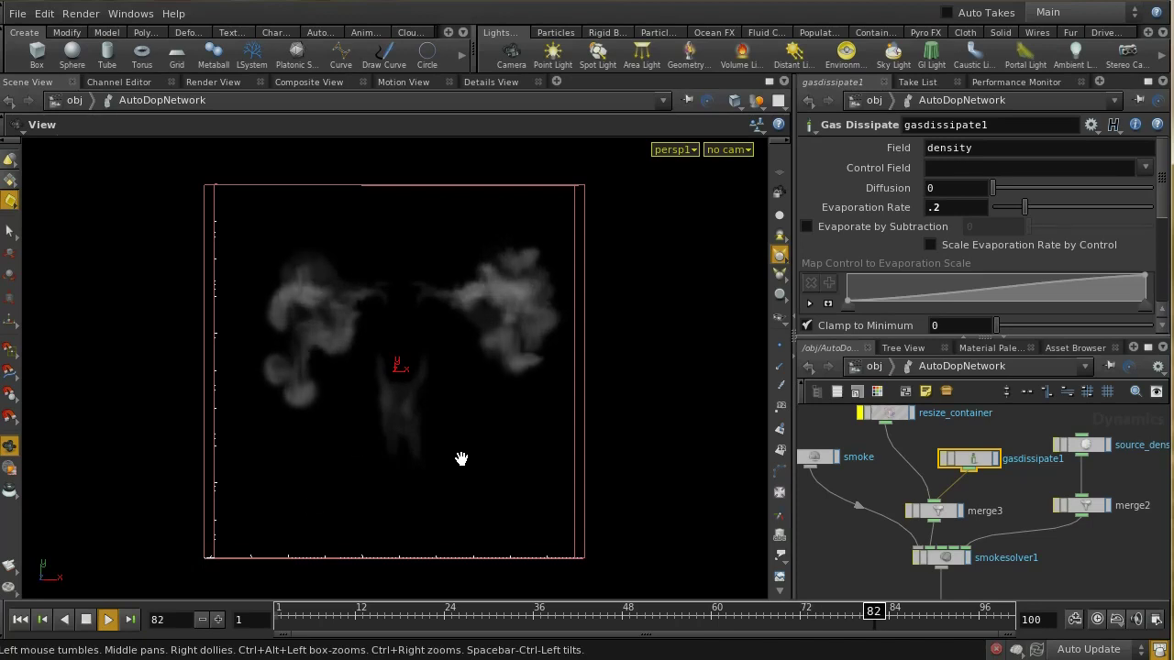
pyautogui.click(86, 621)
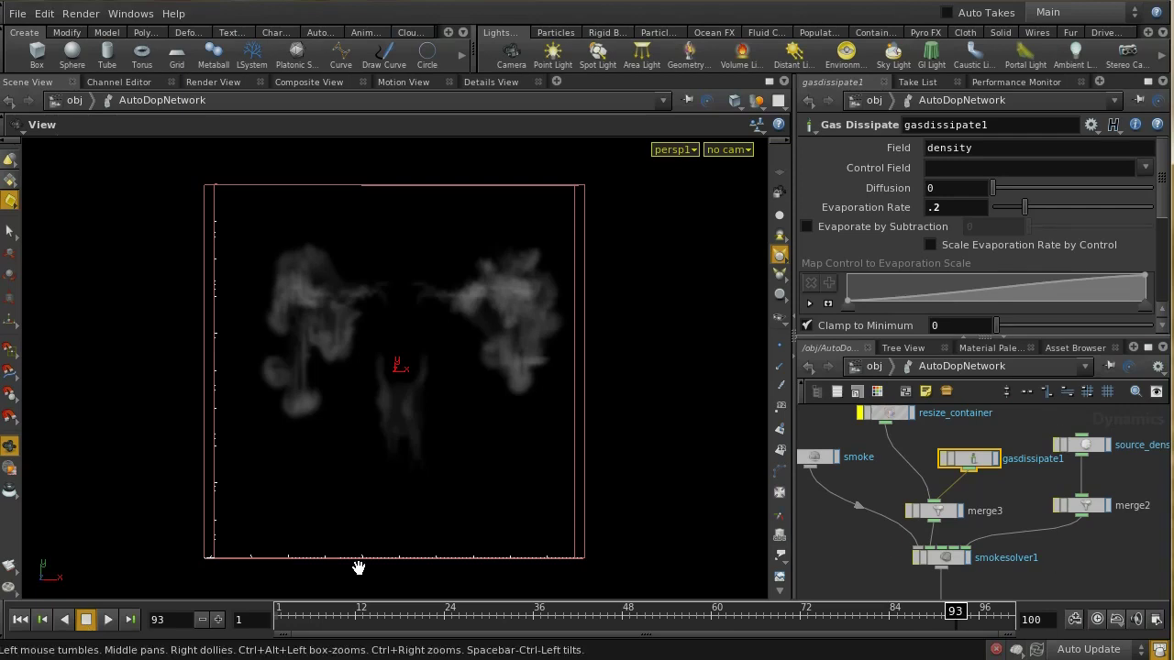
pyautogui.click(22, 621)
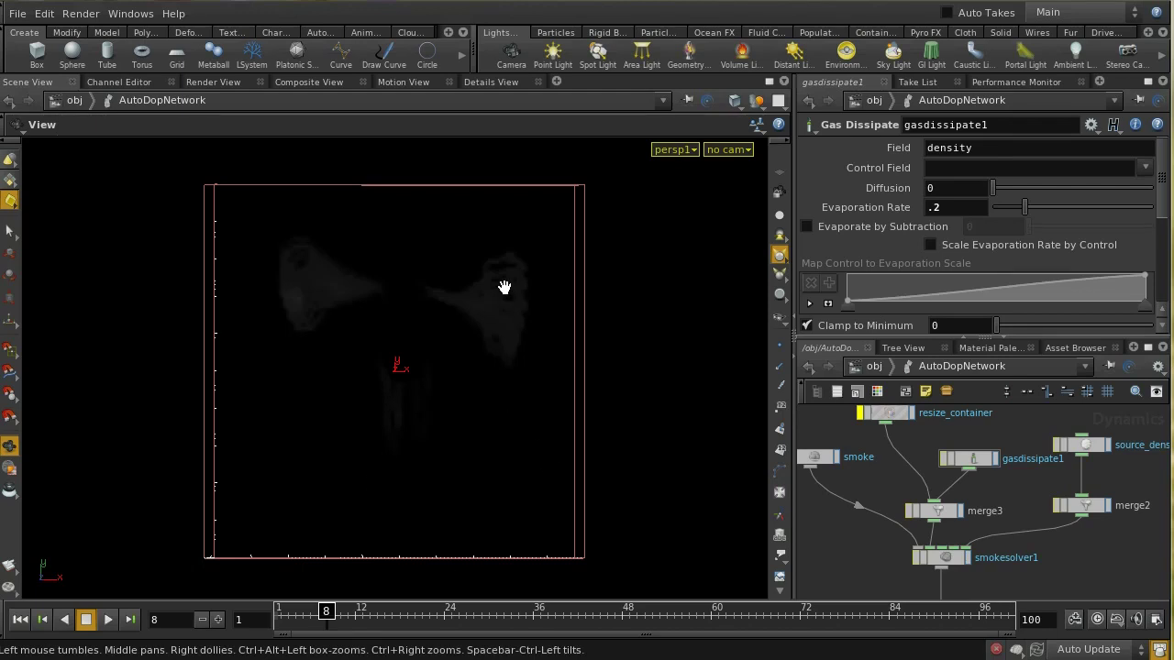
pyautogui.click(284, 611)
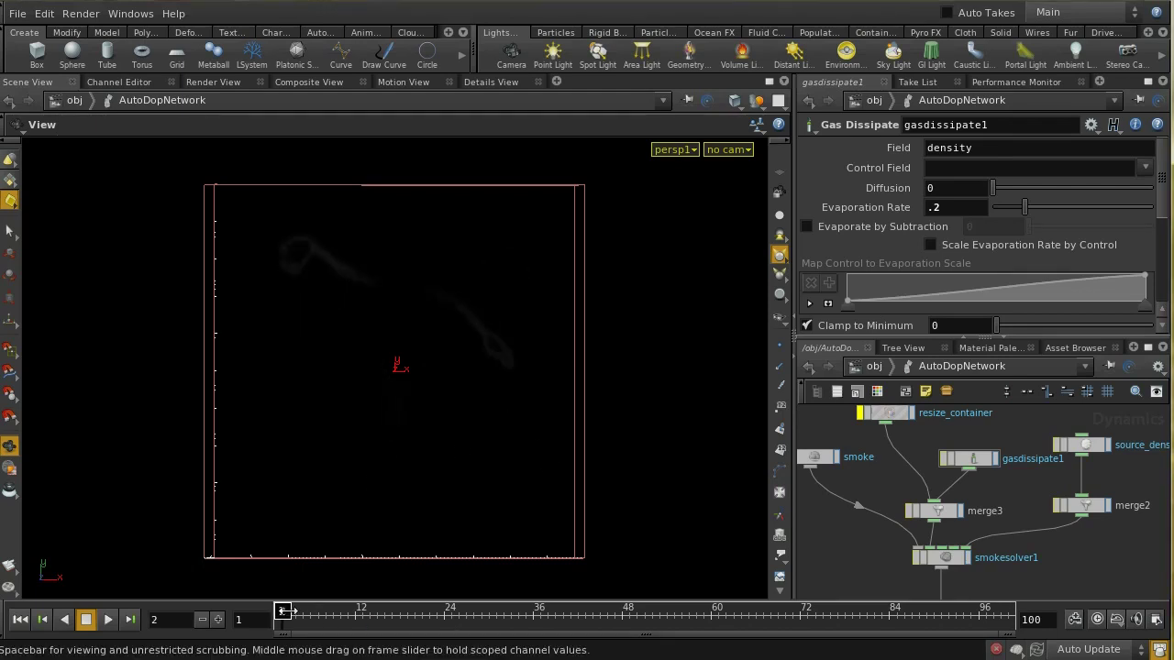
pyautogui.moveTo(285, 610)
pyautogui.mouseDown()
pyautogui.moveTo(354, 610)
pyautogui.moveTo(339, 605)
pyautogui.mouseUp()
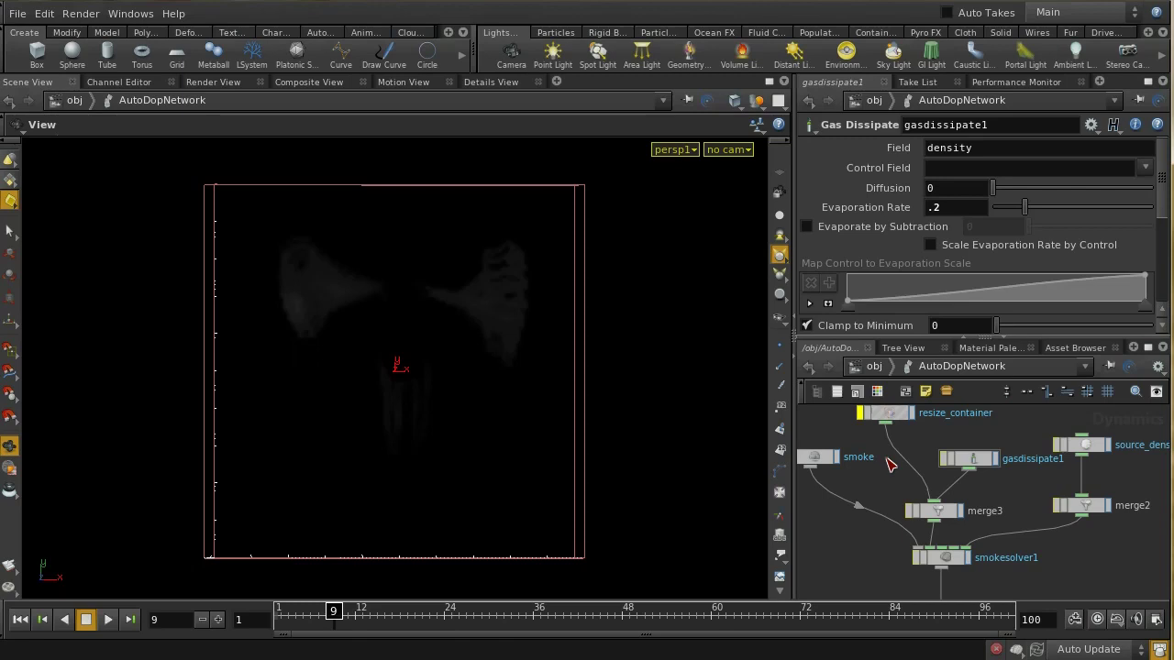
# - Insert a Scatter node between trace1 and vopsop1 in the outline network, moving trace1 up to make room
pyautogui.click(871, 366)
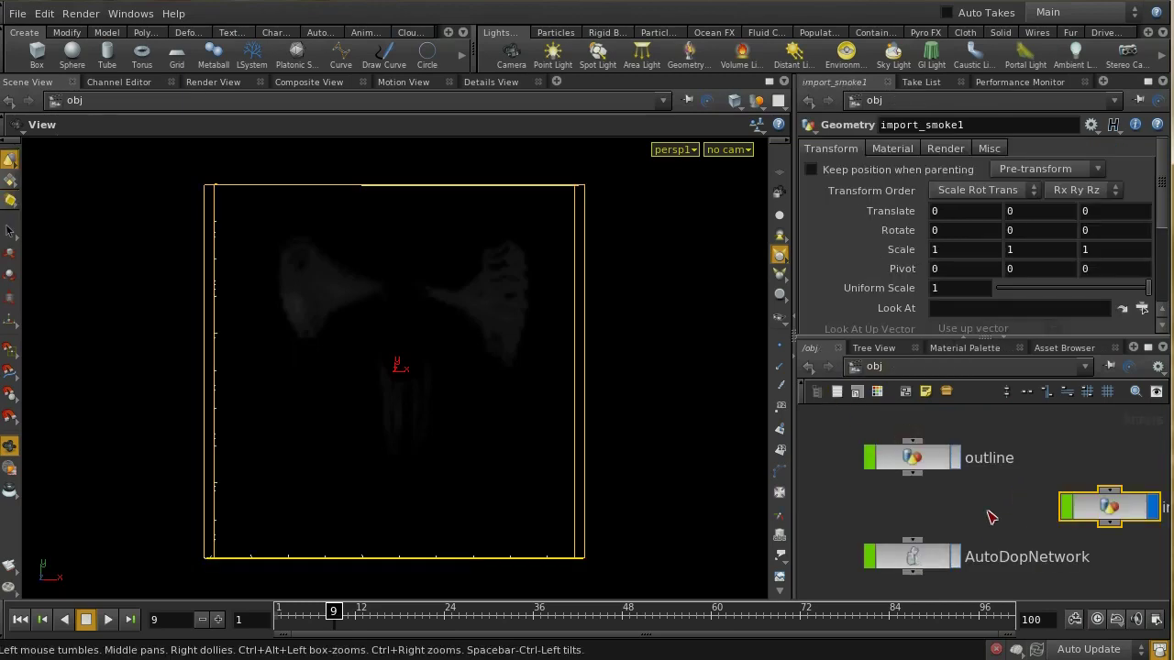
pyautogui.doubleClick(907, 460)
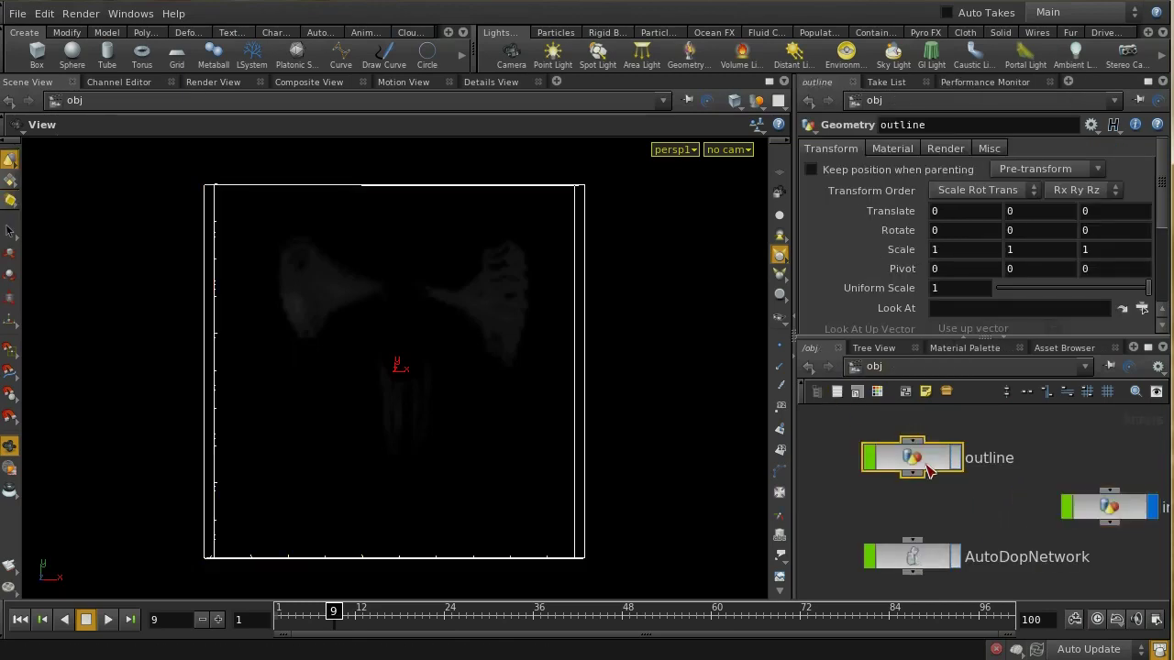
pyautogui.scroll(4, 1055, 470)
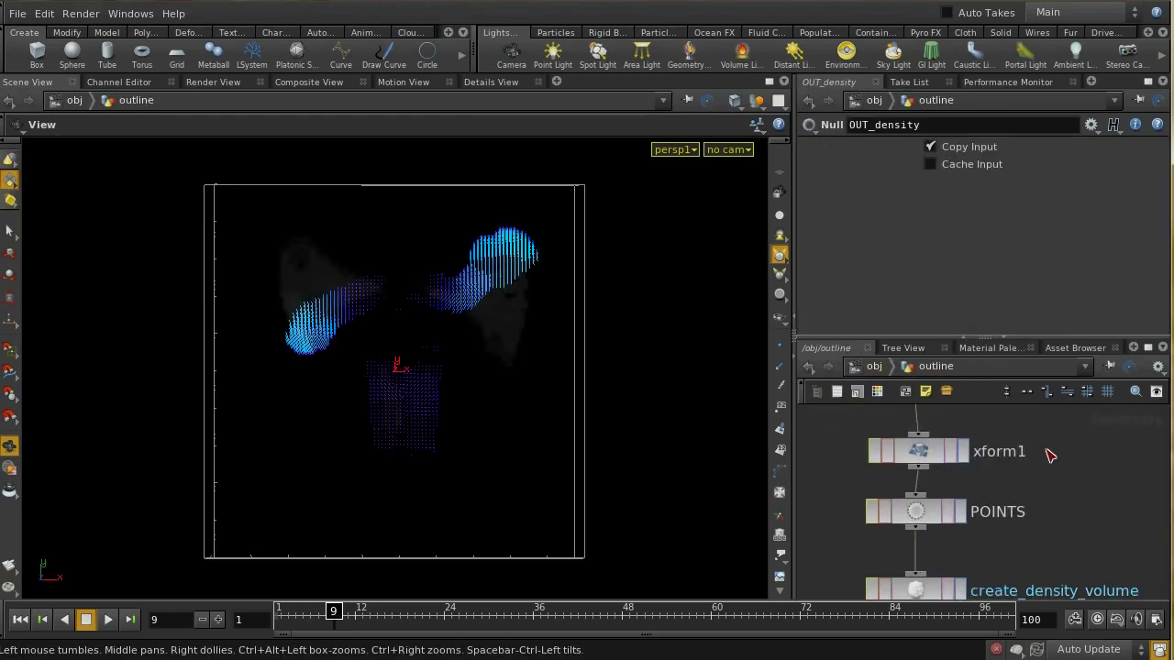
pyautogui.moveTo(1043, 468); pyautogui.dragTo(1074, 569, button='middle')
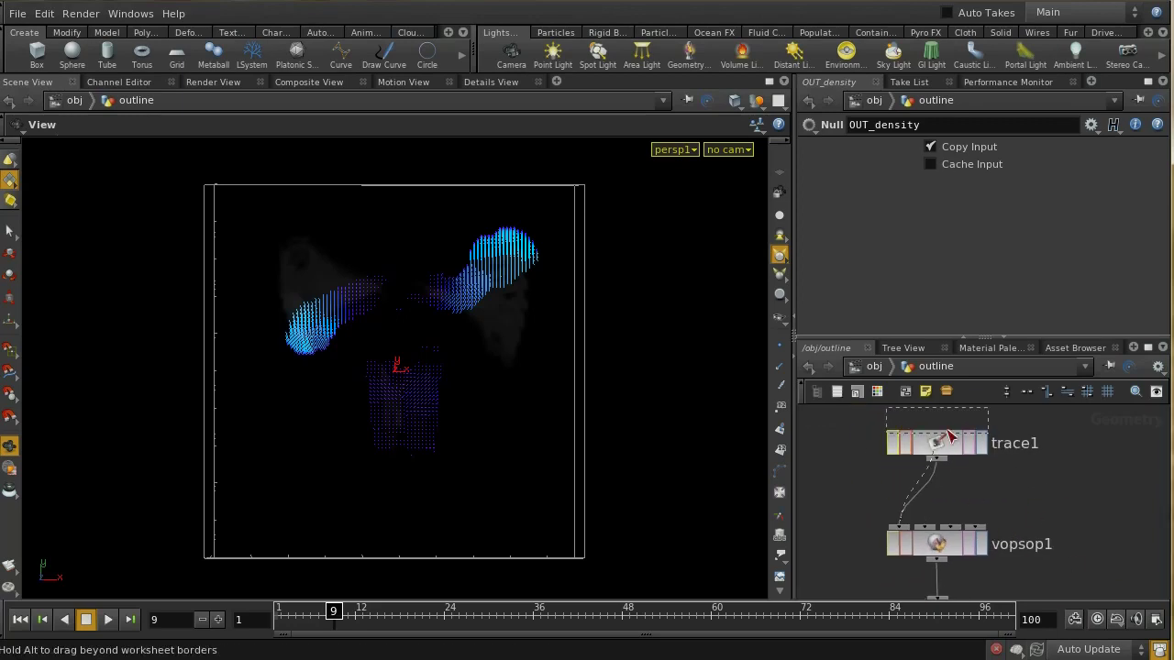
pyautogui.moveTo(950, 437); pyautogui.dragTo(950, 415)
pyautogui.press('Tab')
pyautogui.write('sca')
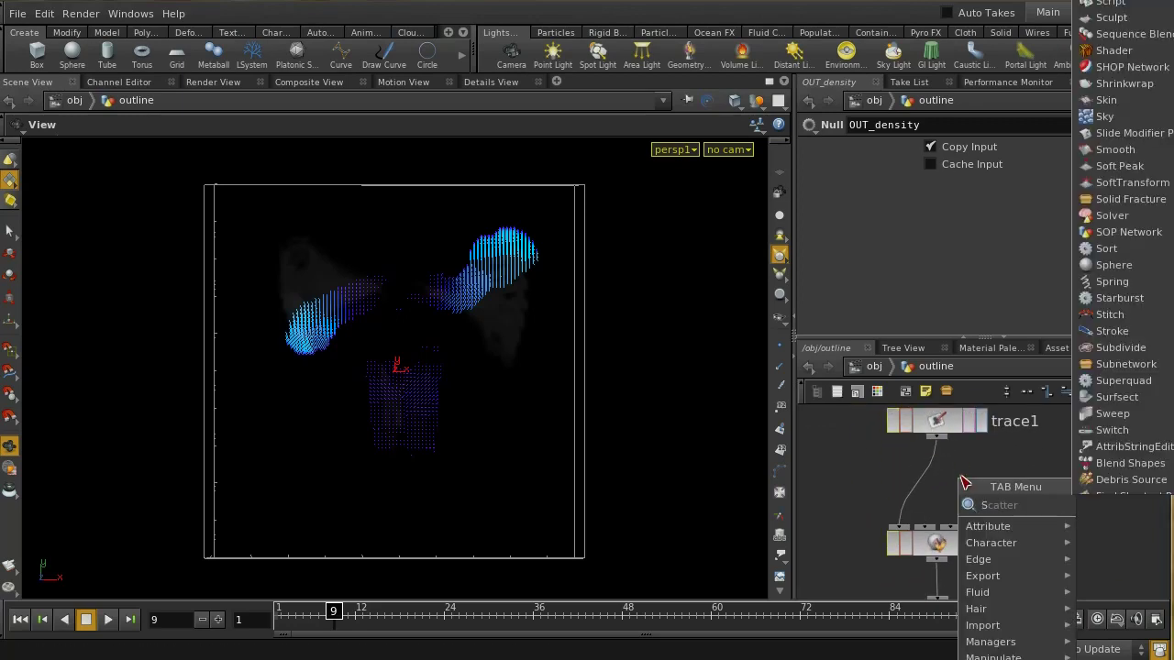
pyautogui.click(1112, 505)
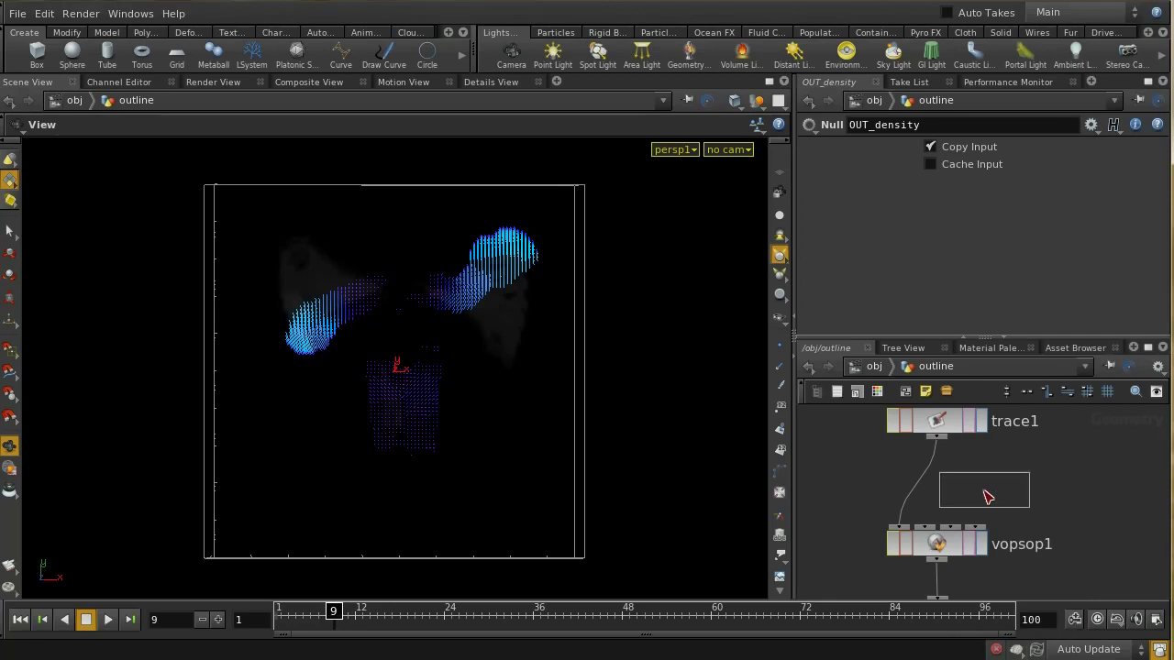
pyautogui.click(946, 491)
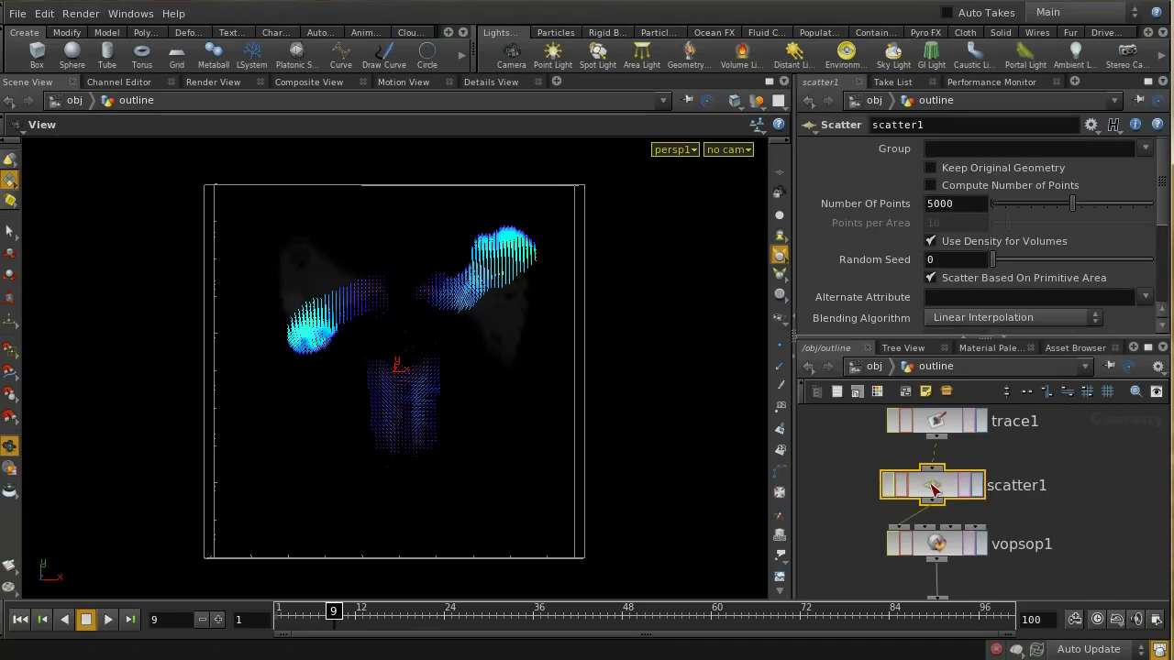
# - Display scatter1 in the viewport and set its Number Of Points to 500
pyautogui.click(978, 486)
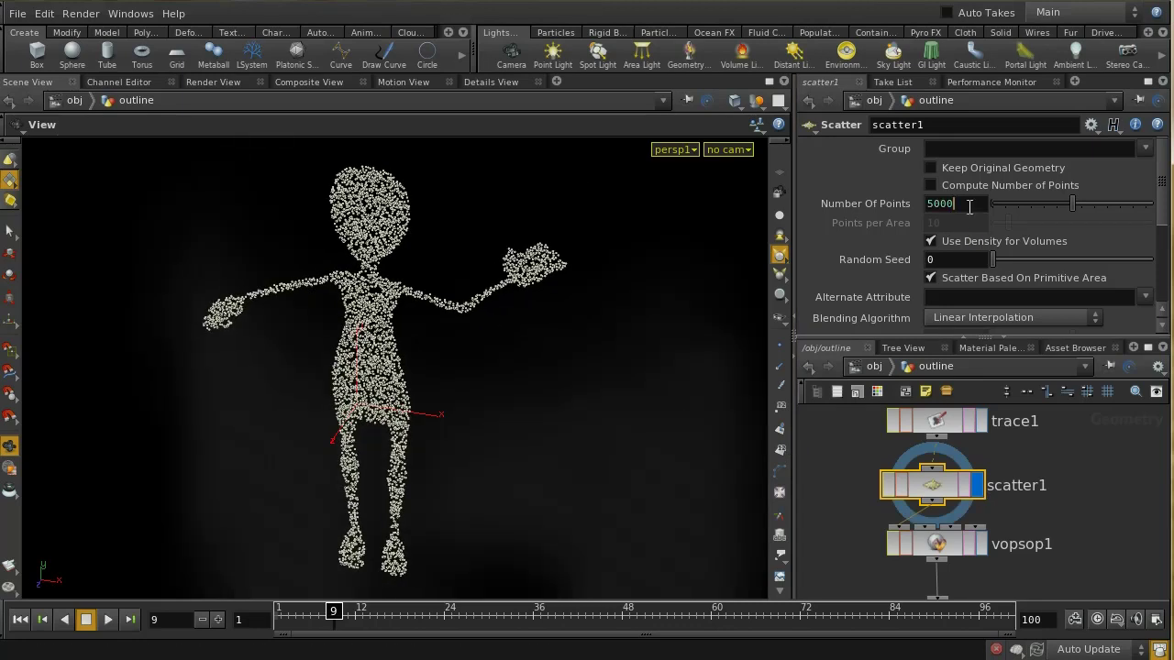
pyautogui.press('BackSpace')
pyautogui.press('Return')
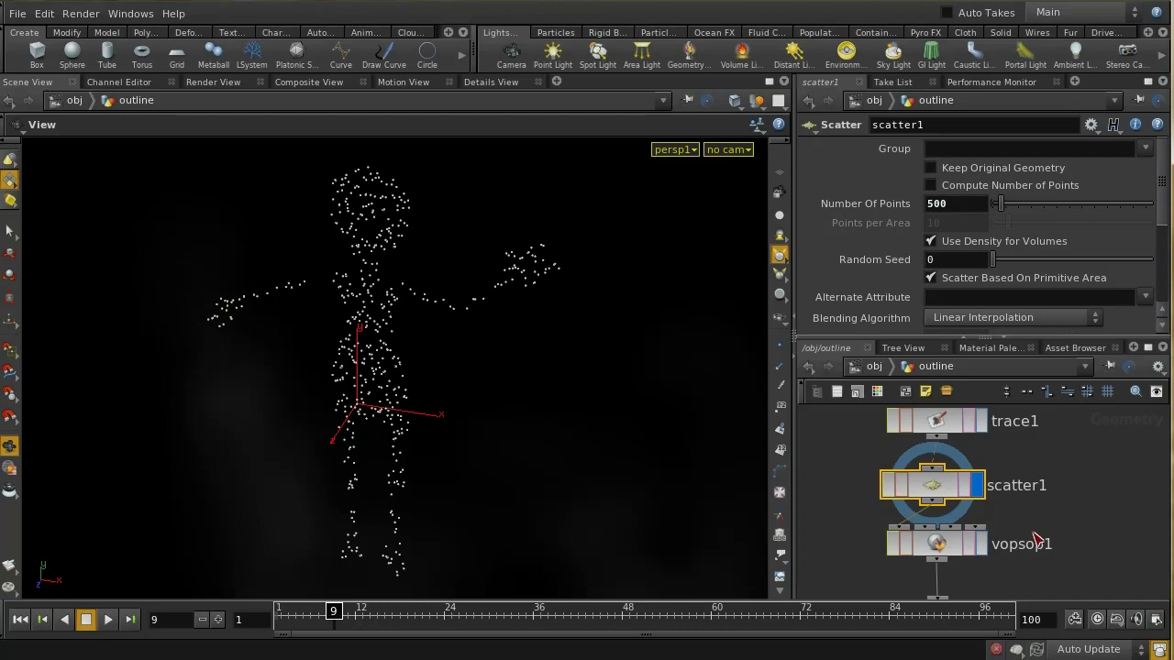
# - Display vopsop1 in the viewport and move vopsop1 and add1 down to space out the node chain
pyautogui.click(985, 547)
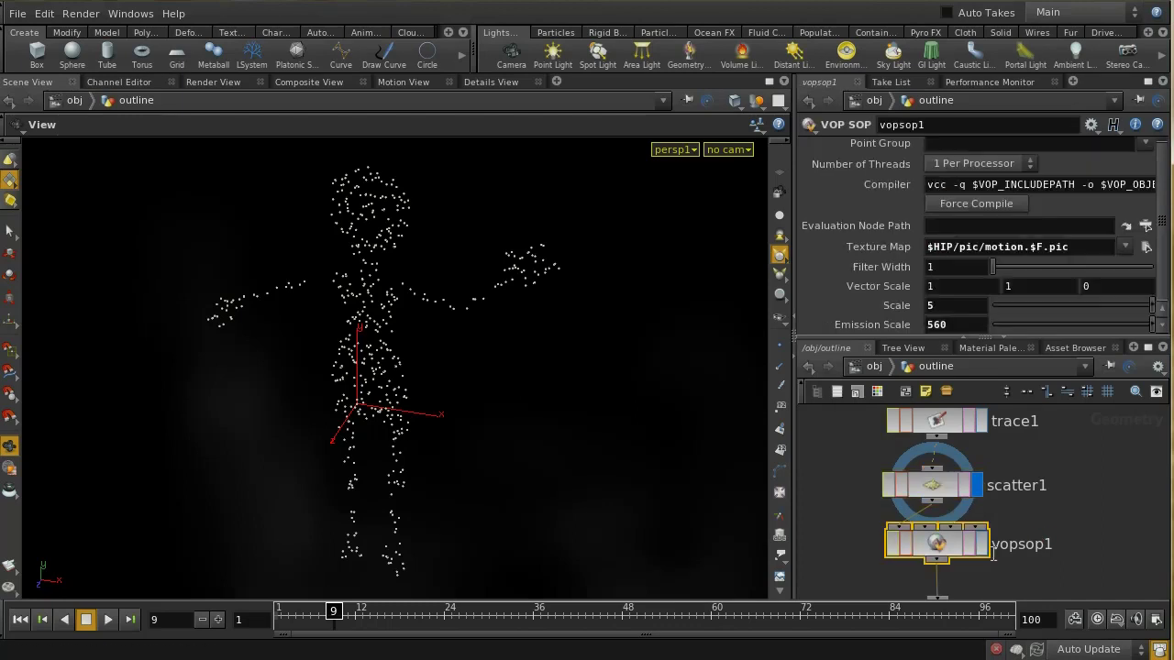
pyautogui.click(982, 551)
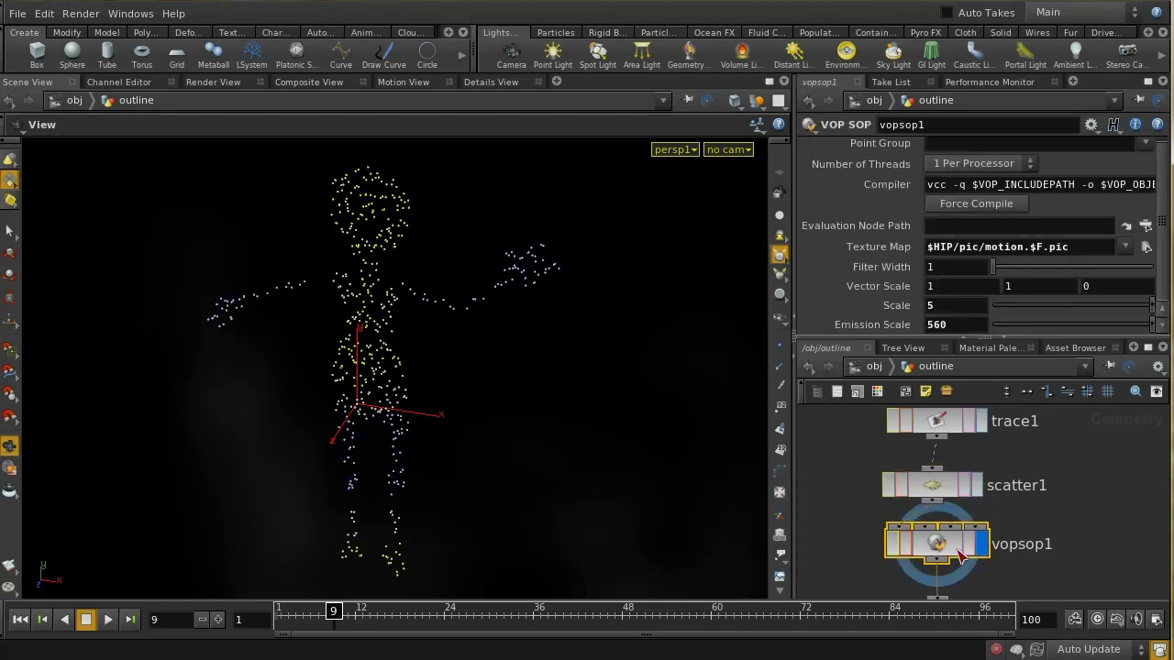
pyautogui.moveTo(960, 556); pyautogui.dragTo(954, 576)
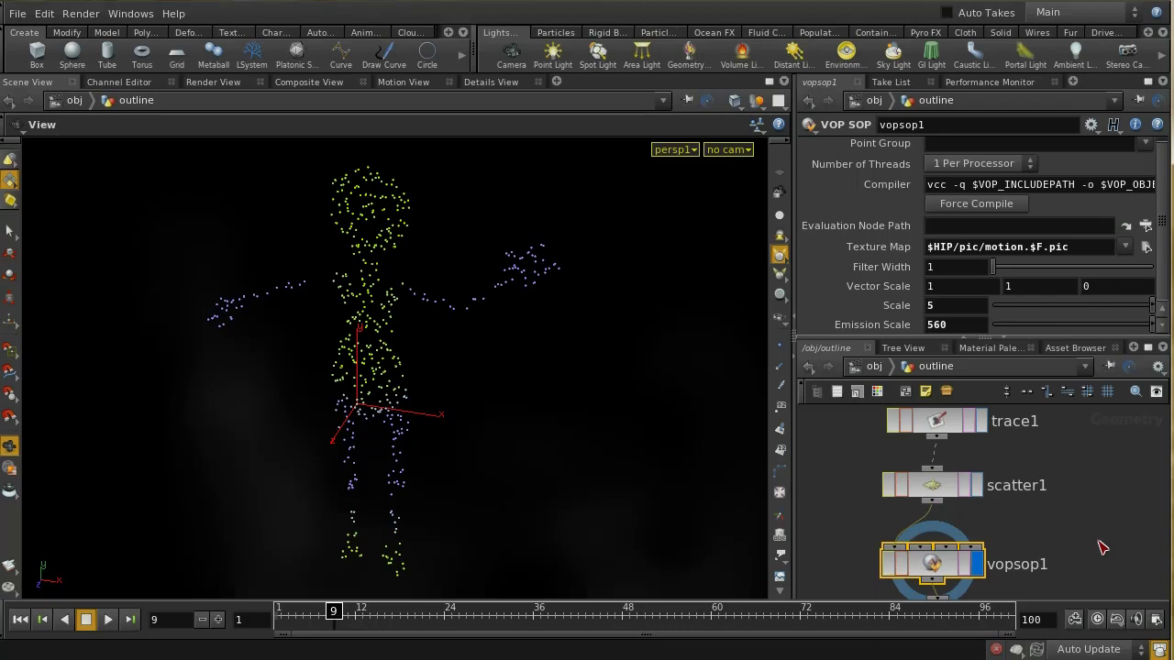
pyautogui.moveTo(1075, 574); pyautogui.dragTo(1080, 493, button='middle')
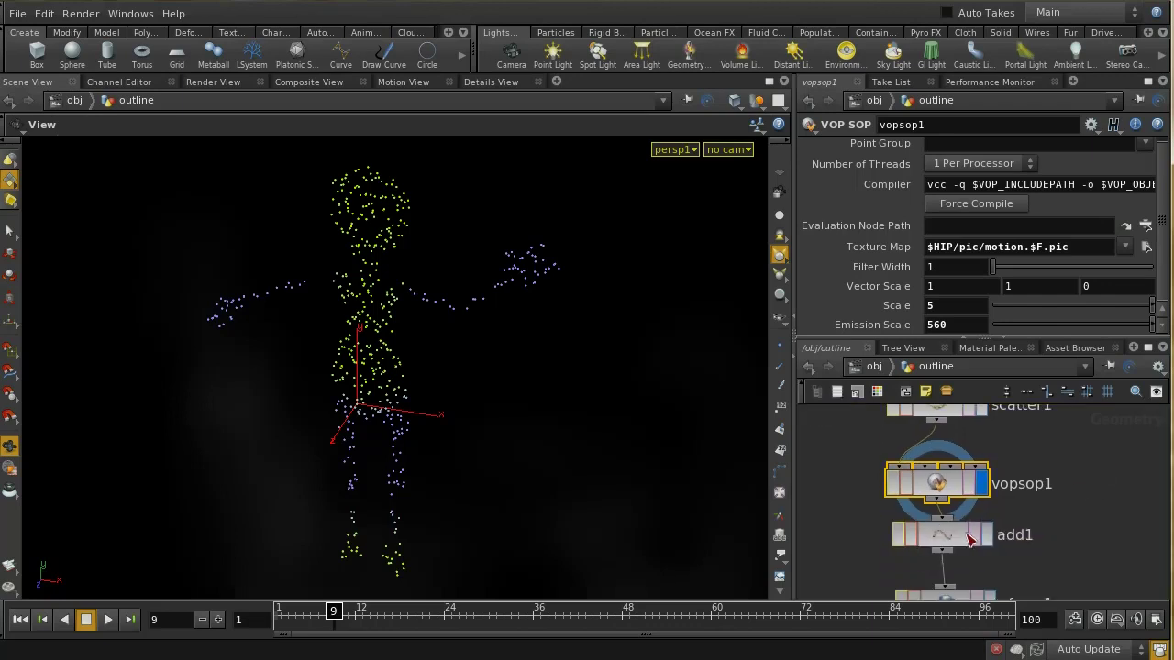
pyautogui.moveTo(965, 541)
pyautogui.mouseDown()
pyautogui.moveTo(973, 558)
pyautogui.moveTo(961, 557)
pyautogui.mouseUp()
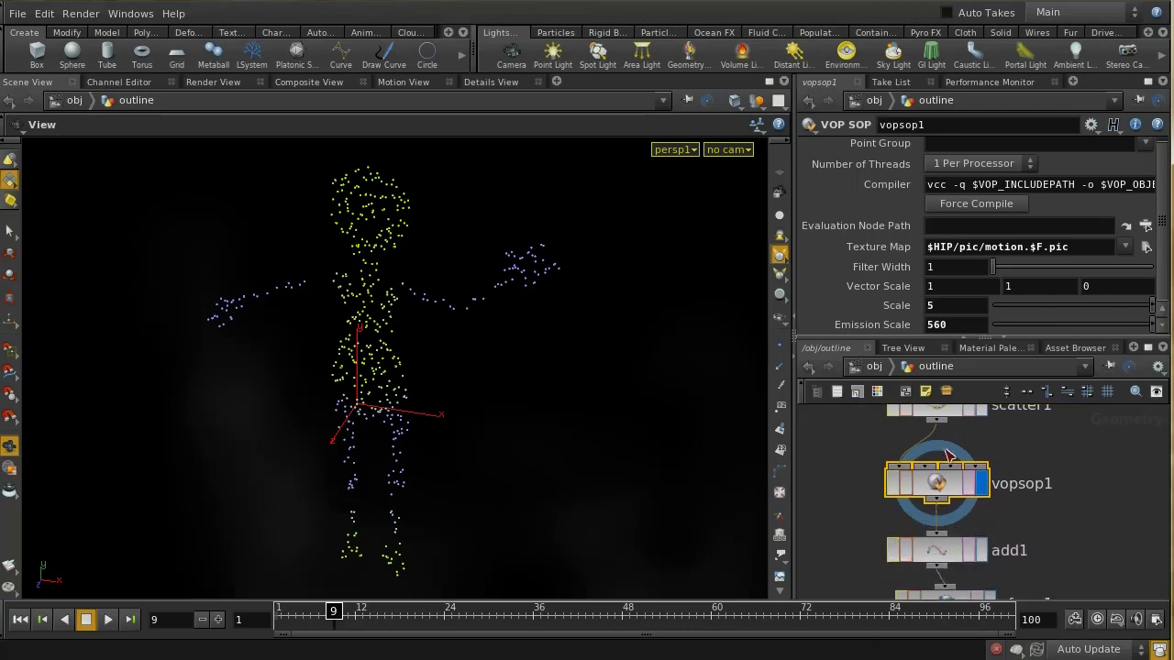
pyautogui.moveTo(1101, 469); pyautogui.dragTo(1097, 510, button='middle')
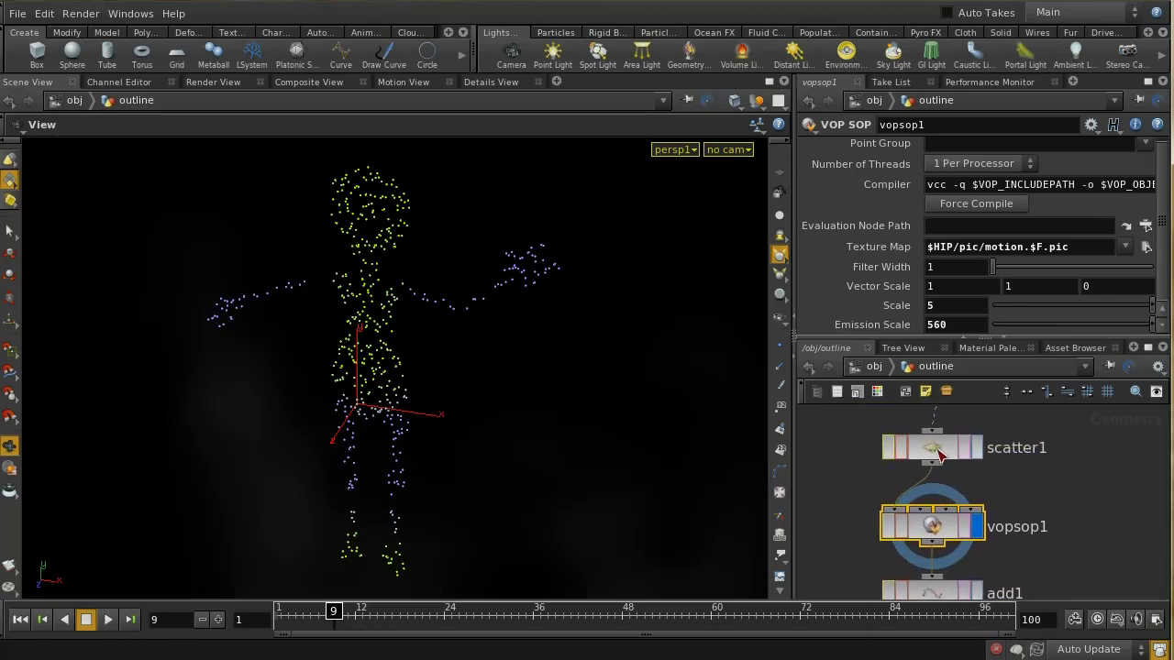
# - Inspect the node information of scatter1 and reselect vopsop1
pyautogui.middleClick(937, 451)
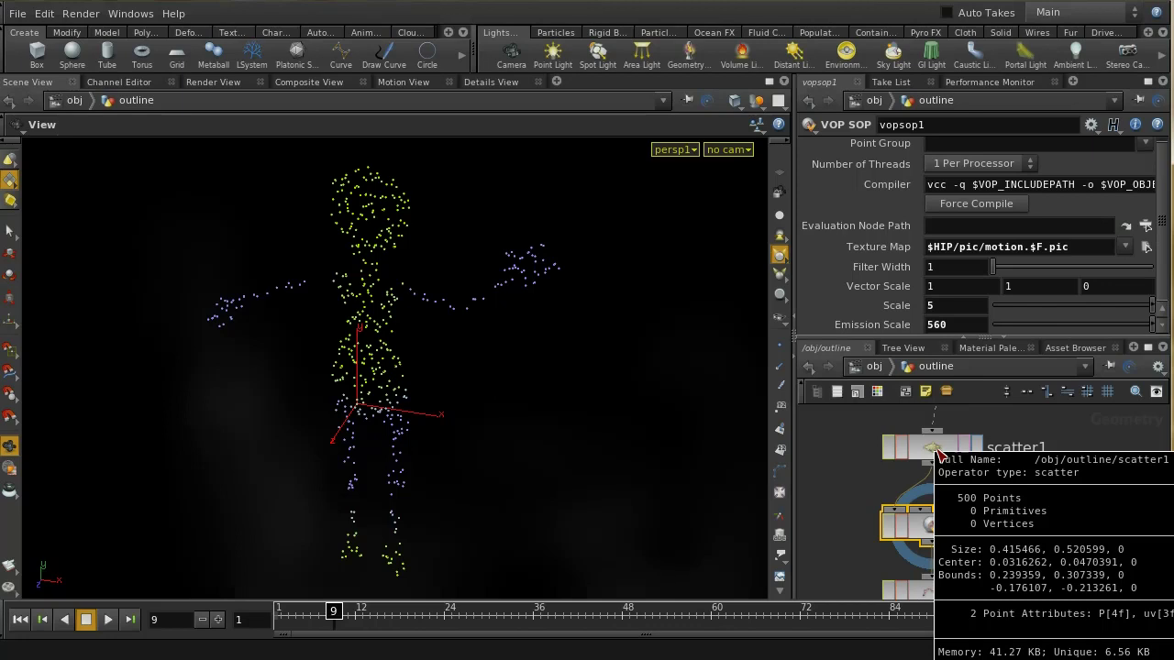
pyautogui.click(935, 449)
pyautogui.middleClick(935, 451)
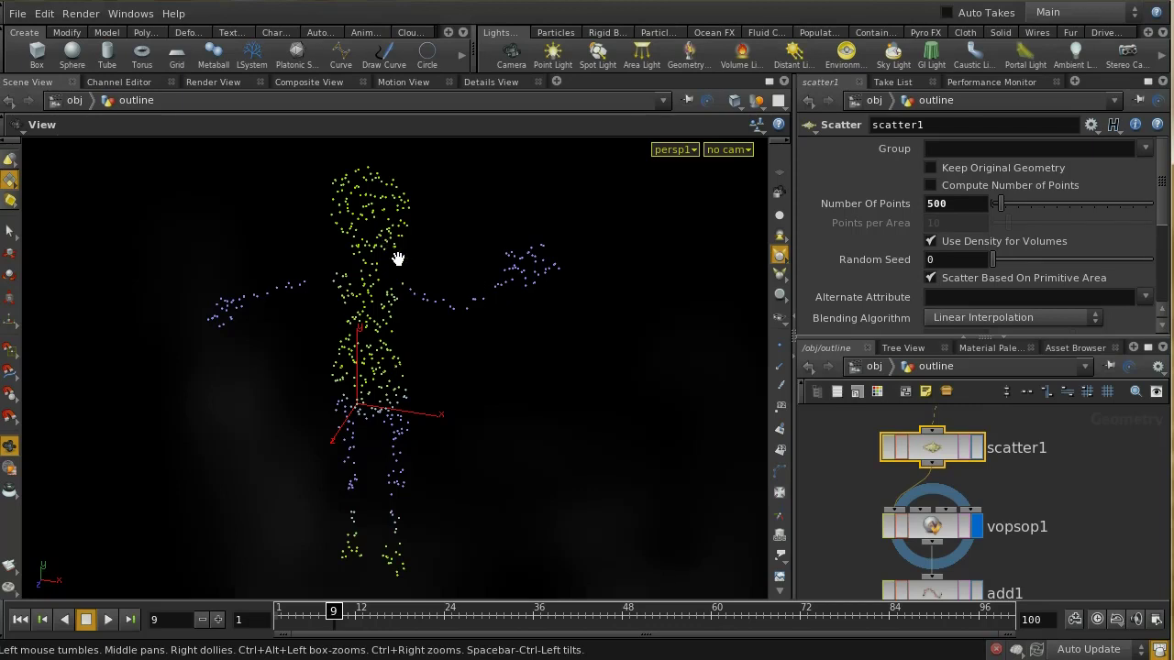
pyautogui.click(935, 532)
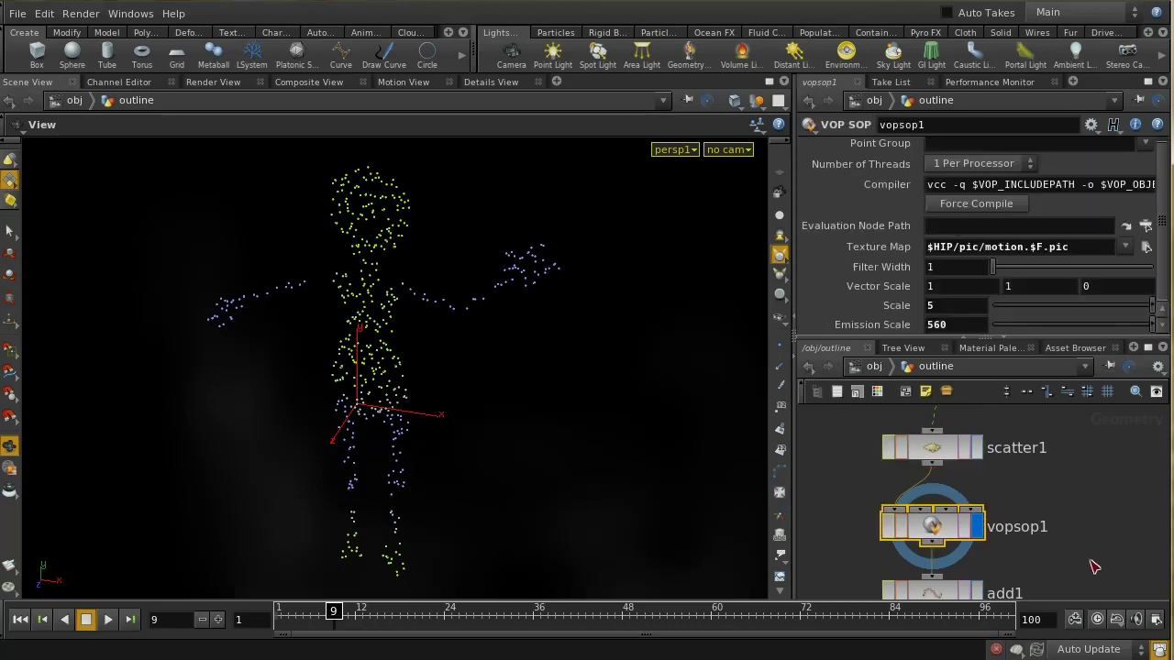
# - Select and display create_density_volume, showing its whole velocity volume in the viewport
pyautogui.moveTo(1096, 551); pyautogui.dragTo(1097, 468, button='middle')
pyautogui.scroll(-5, 1097, 532)
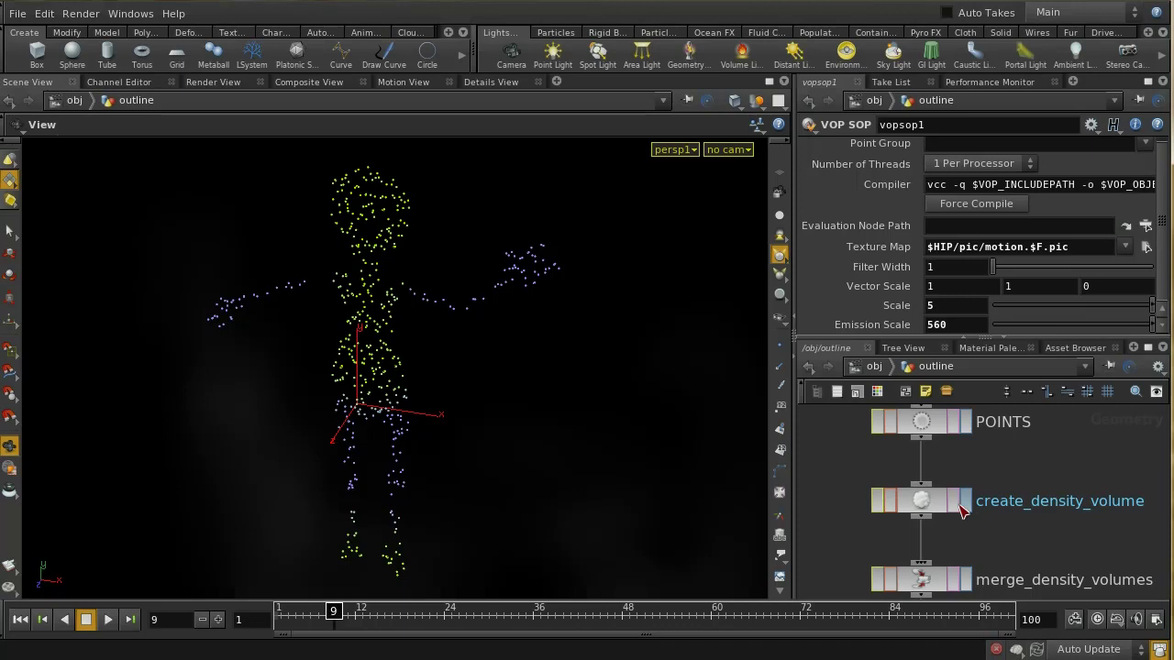
pyautogui.click(963, 504)
pyautogui.click(917, 504)
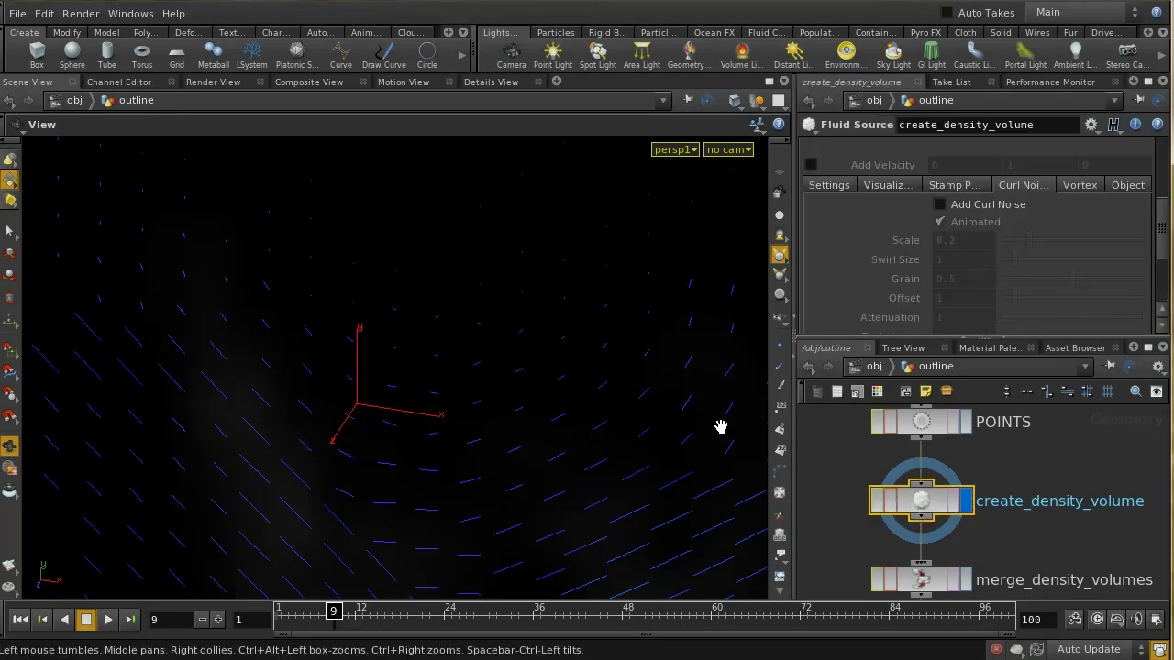
pyautogui.scroll(-2, 469, 387)
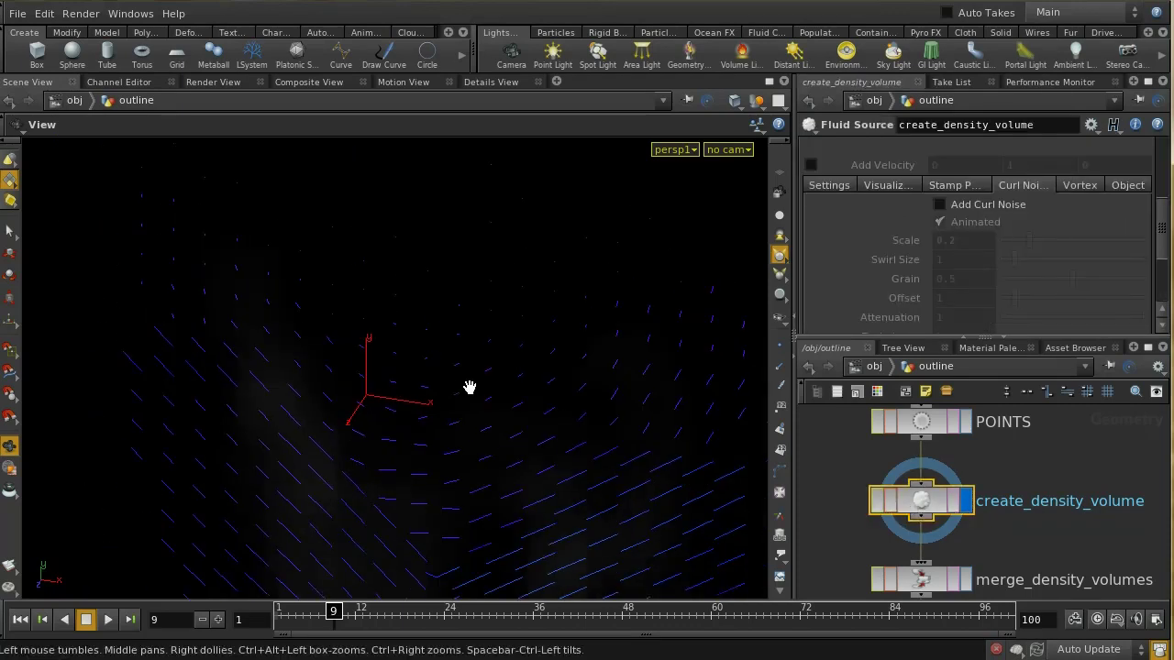
pyautogui.scroll(-3, 469, 387)
pyautogui.moveTo(480, 375); pyautogui.dragTo(557, 379)
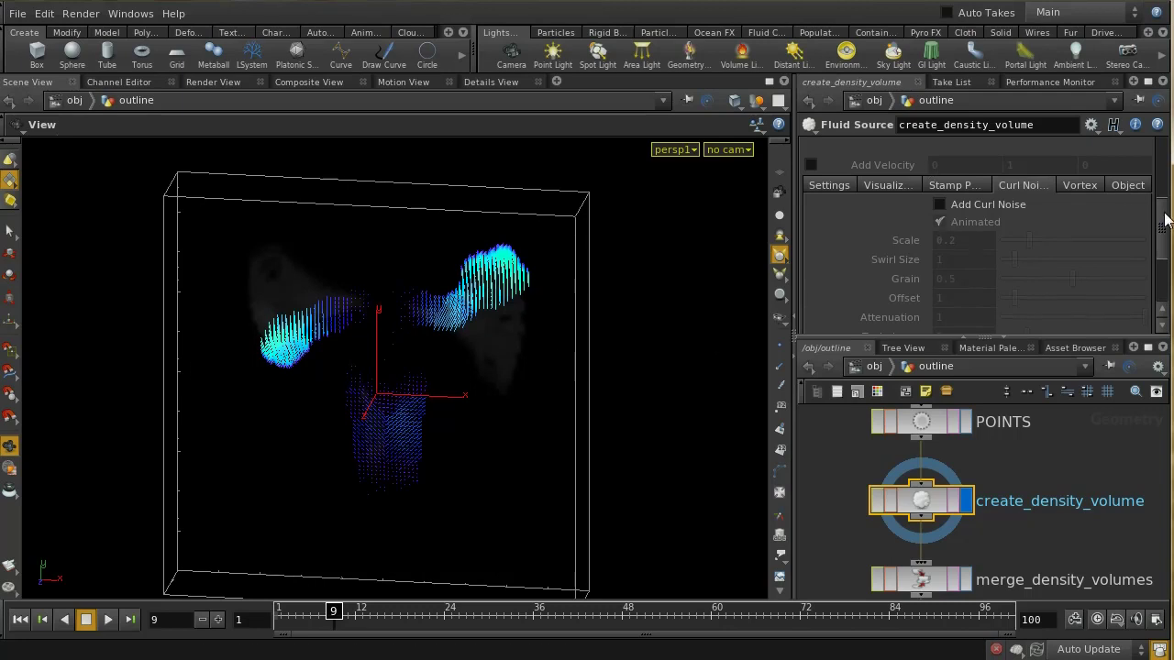
# - Turn off Visualize for the vel volume on create_density_volume and open its scalar volume settings
pyautogui.scroll(5, 1162, 225)
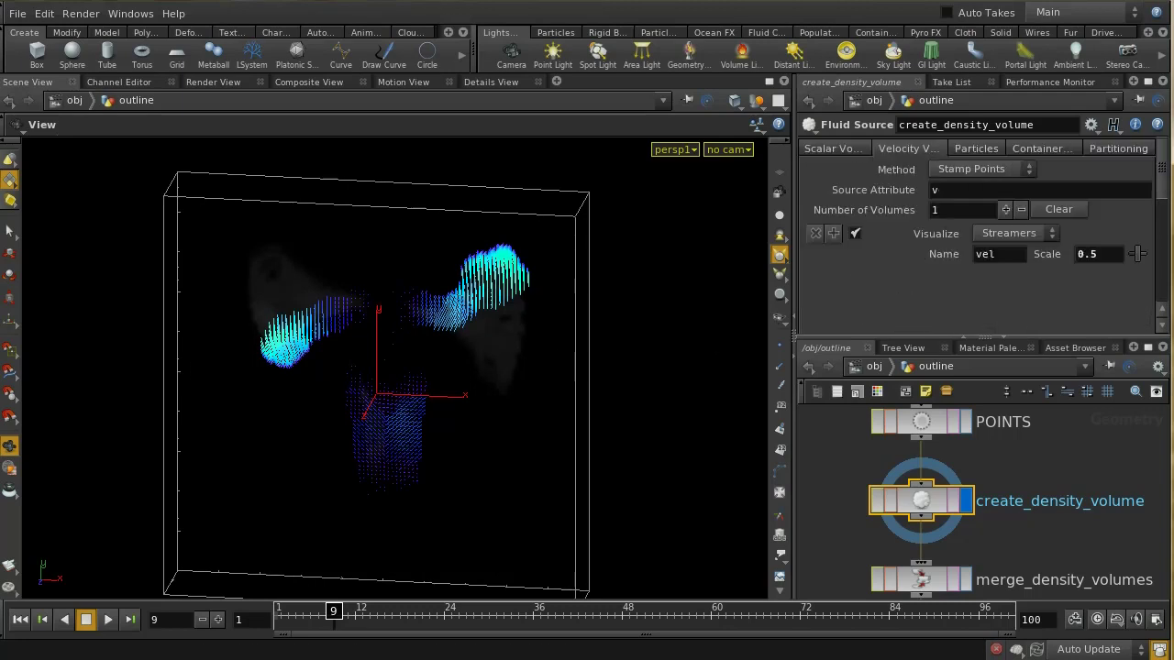
pyautogui.click(854, 234)
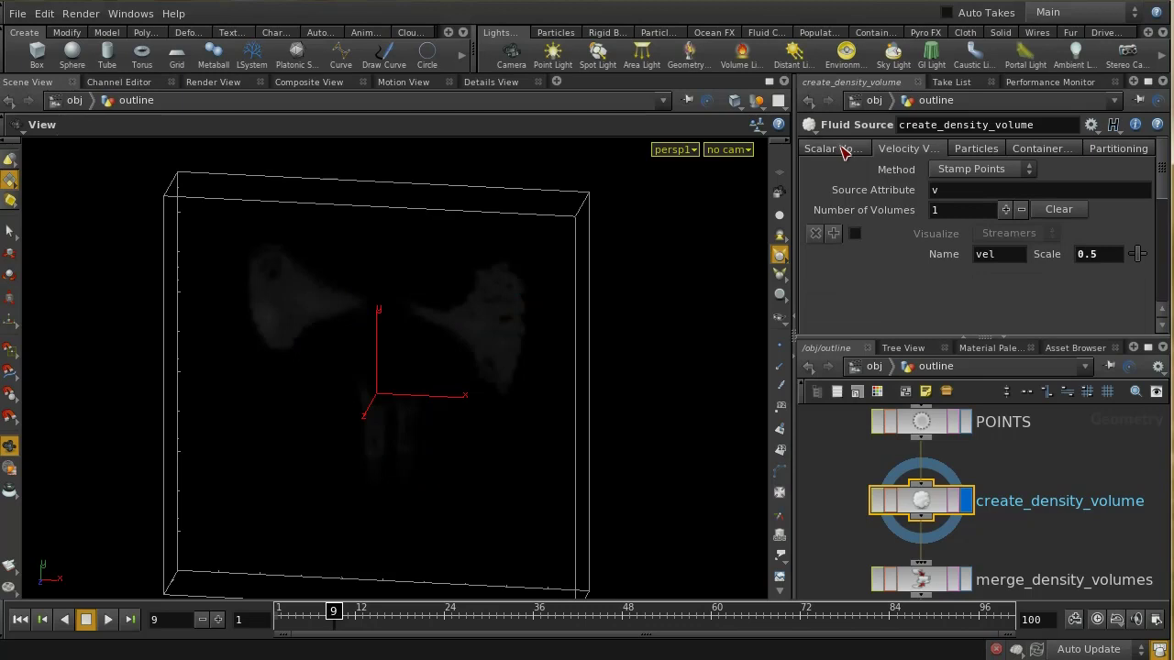
pyautogui.click(842, 150)
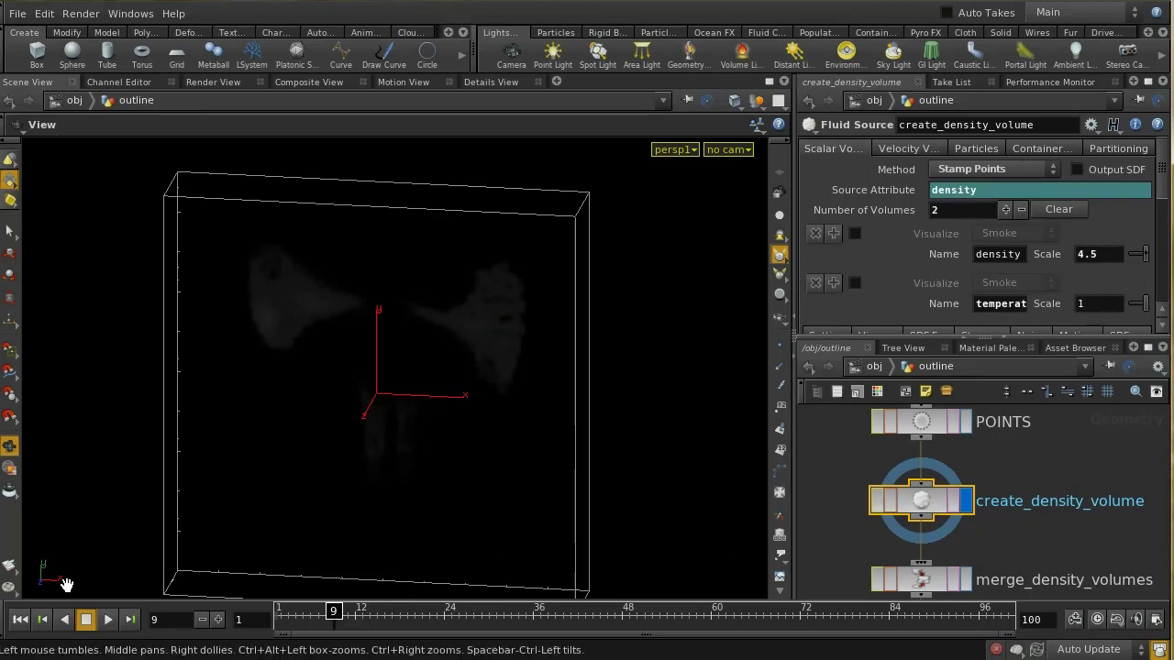
# - Return to frame 1 and advance the simulation frame by frame to frame 24
pyautogui.click(20, 619)
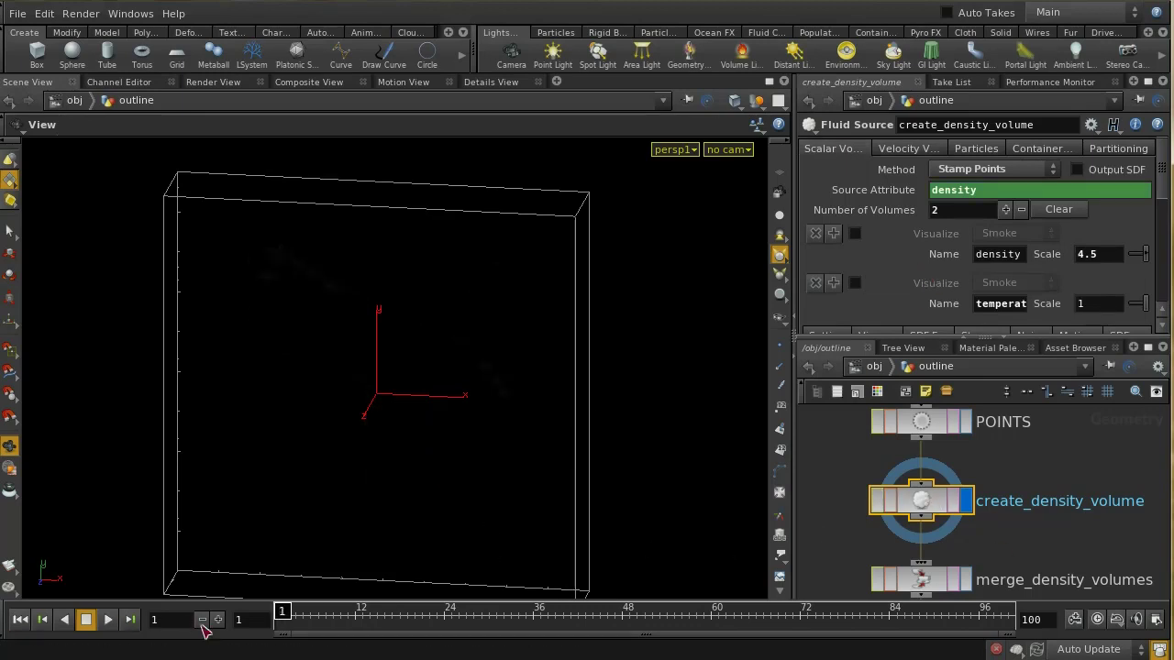
pyautogui.click(219, 620)
pyautogui.click(218, 620)
pyautogui.click(218, 619)
pyautogui.click(218, 620)
pyautogui.click(218, 620)
pyautogui.click(218, 620)
pyautogui.click(218, 620)
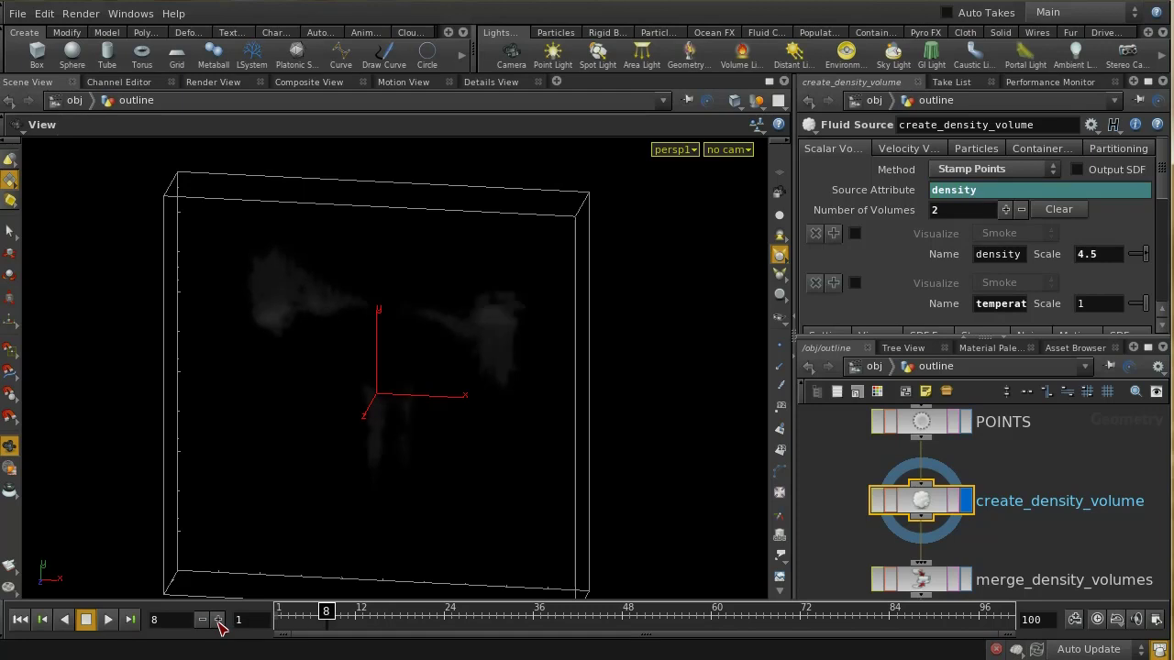
pyautogui.click(218, 620)
pyautogui.click(218, 620)
pyautogui.click(218, 620)
pyautogui.click(219, 620)
pyautogui.click(218, 620)
pyautogui.click(219, 620)
pyautogui.click(218, 620)
pyautogui.click(219, 619)
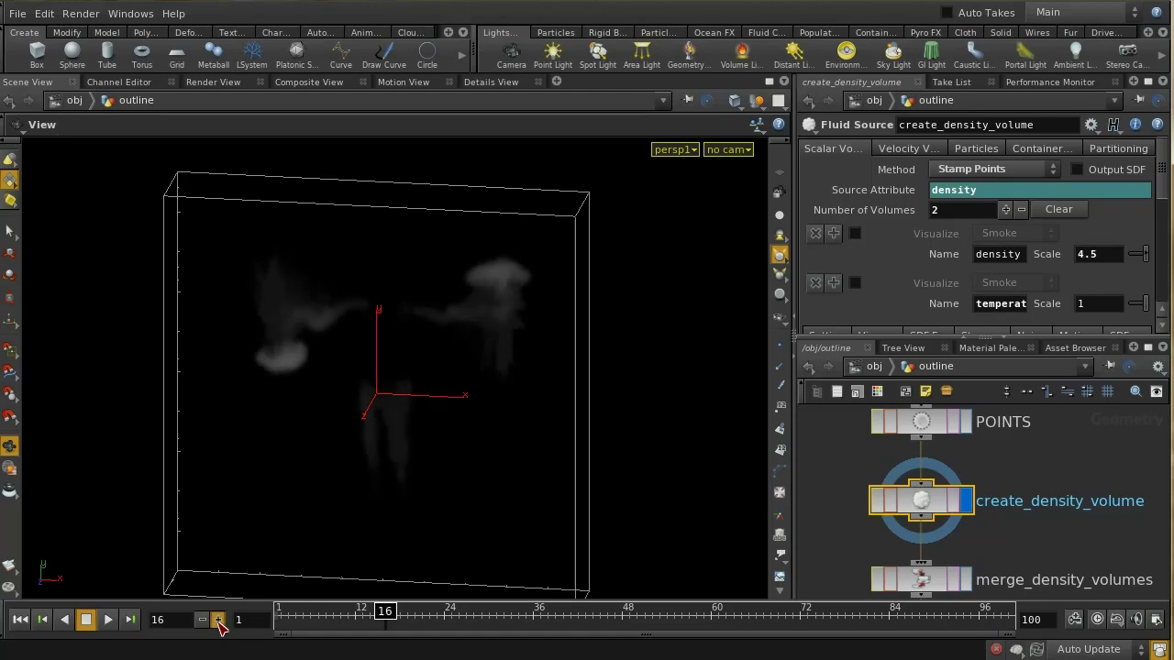
pyautogui.click(218, 620)
pyautogui.click(218, 620)
pyautogui.click(218, 620)
pyautogui.click(218, 620)
pyautogui.click(218, 620)
pyautogui.click(218, 619)
pyautogui.click(219, 619)
pyautogui.click(218, 620)
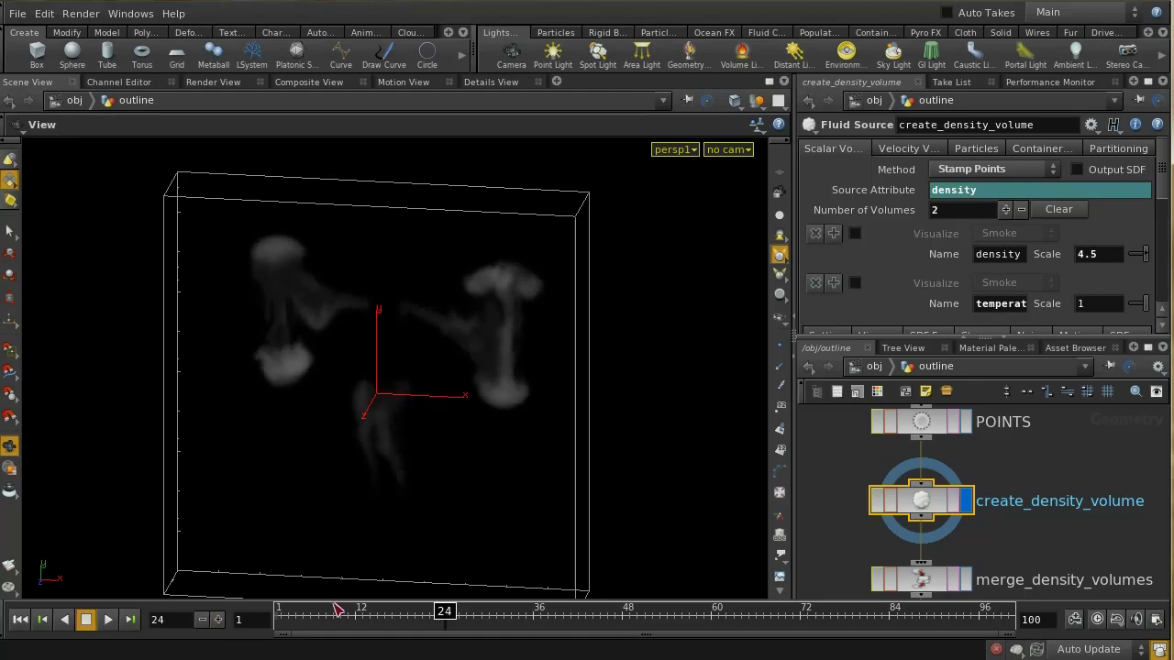
# - Hide the other objects in the viewport and display vopsop1 in the outline network
pyautogui.click(756, 100)
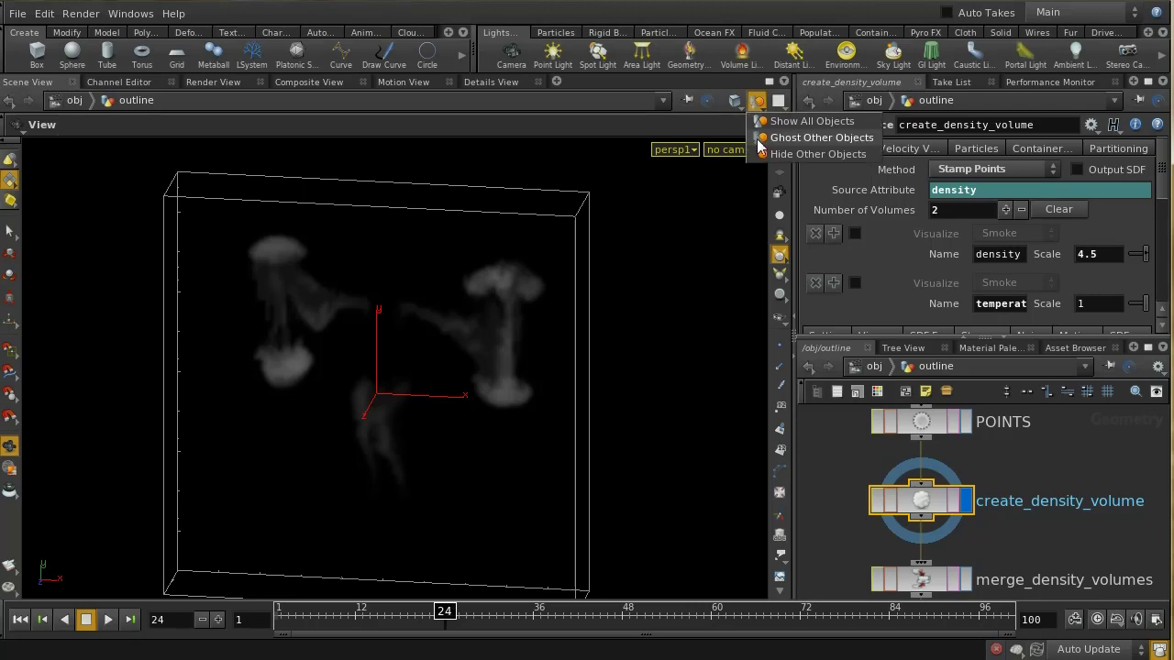
pyautogui.click(770, 154)
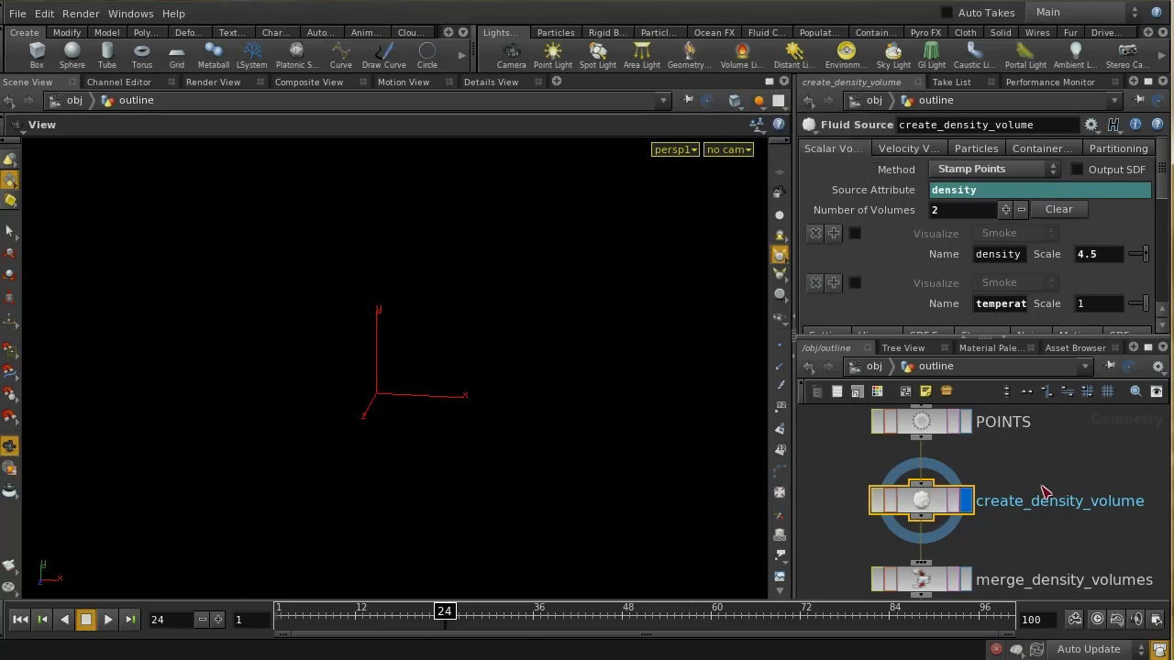
pyautogui.moveTo(1043, 492); pyautogui.dragTo(1043, 560, button='middle')
pyautogui.moveTo(1053, 456); pyautogui.dragTo(1043, 562, button='middle')
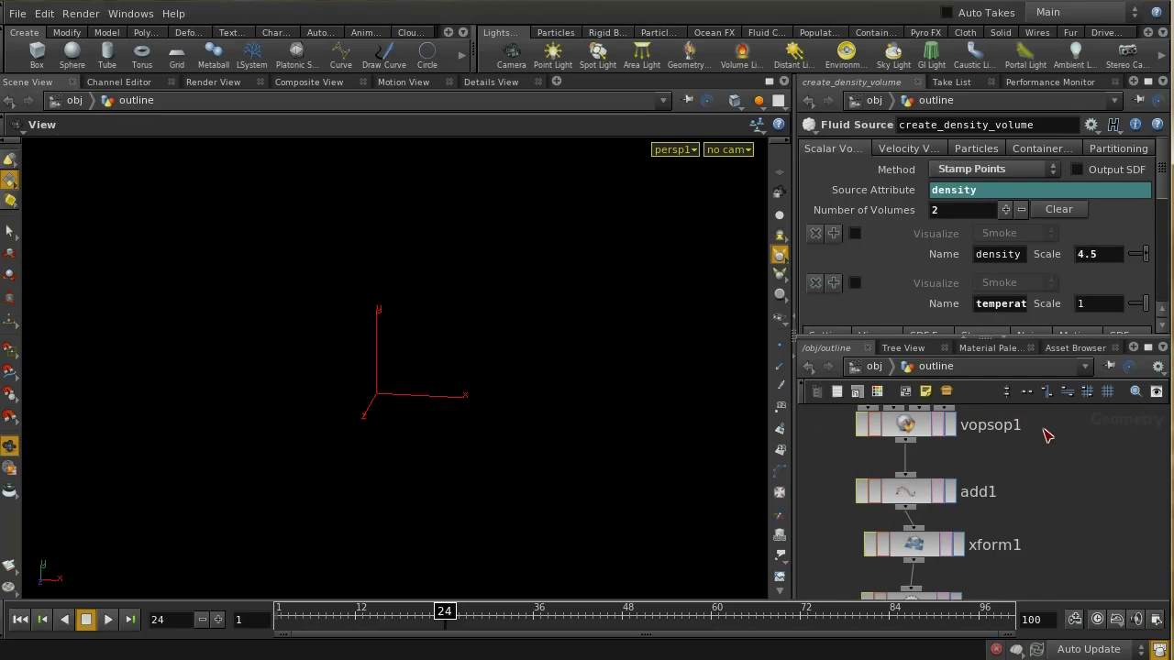
pyautogui.moveTo(1048, 438); pyautogui.dragTo(1067, 535, button='middle')
pyautogui.click(929, 533)
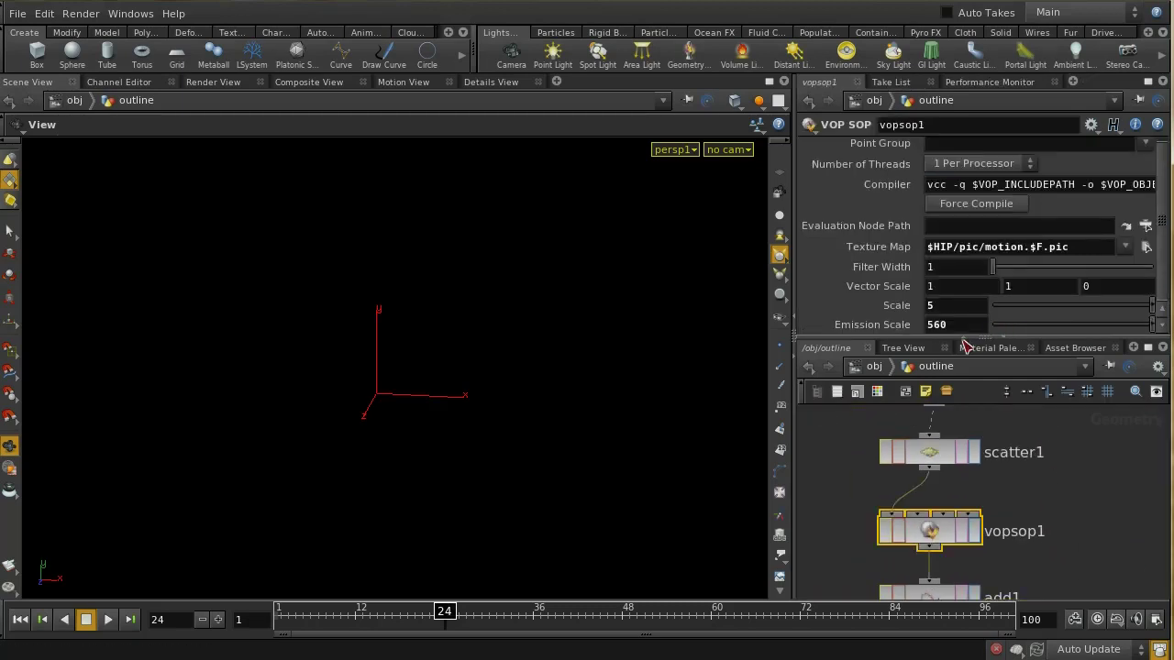
pyautogui.click(974, 531)
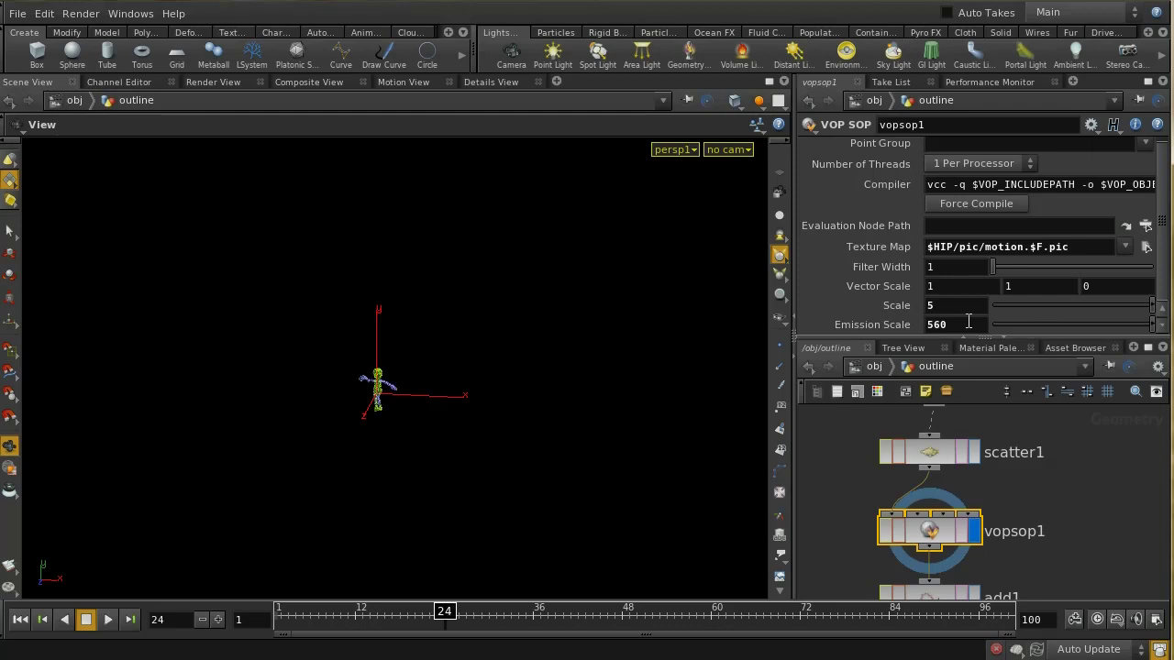
# - Display create_density_volume again and reset the viewport to its home view
pyautogui.moveTo(1015, 508); pyautogui.dragTo(1019, 323, button='middle')
pyautogui.moveTo(1074, 556); pyautogui.dragTo(1079, 462, button='middle')
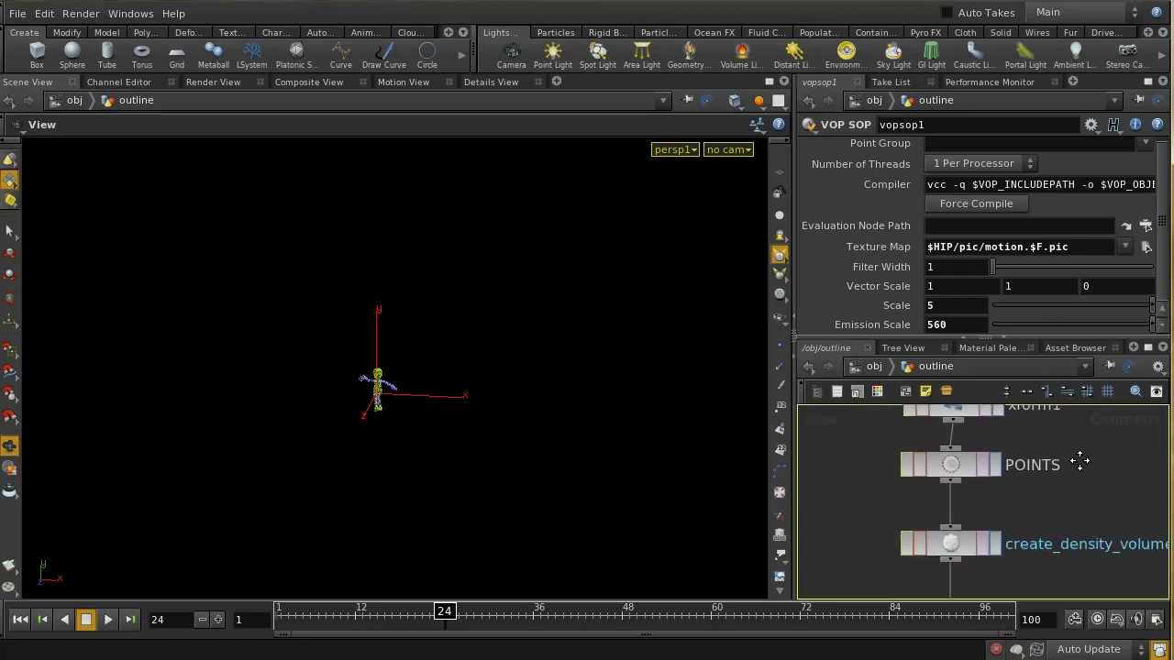
pyautogui.click(967, 544)
pyautogui.click(995, 549)
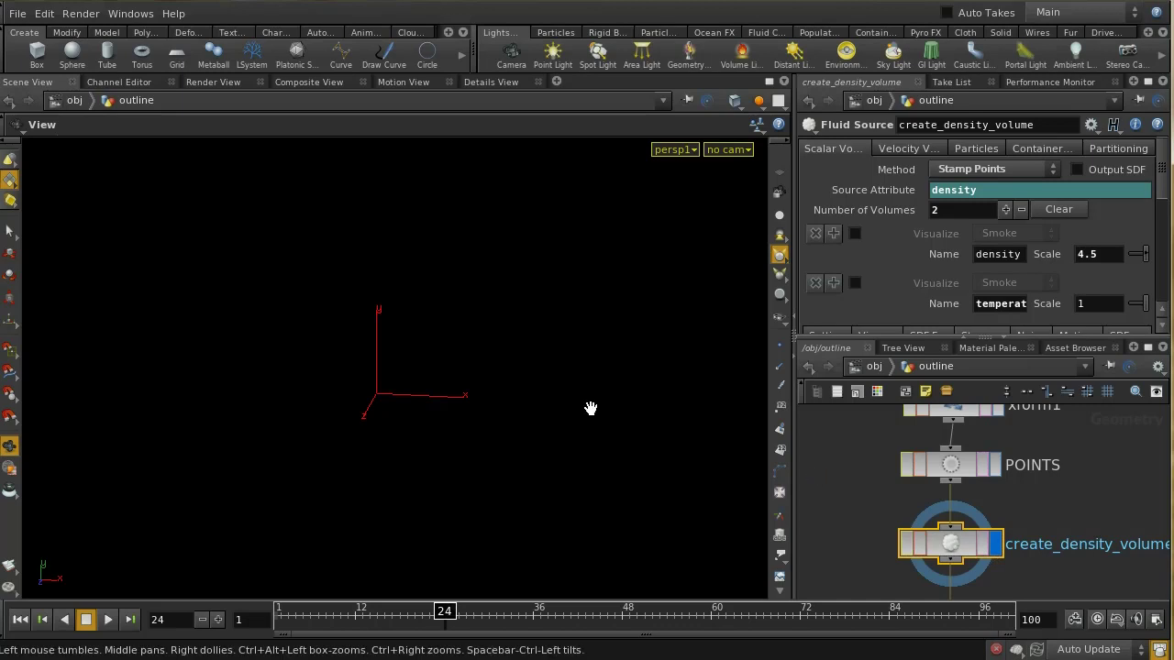
pyautogui.press('h')
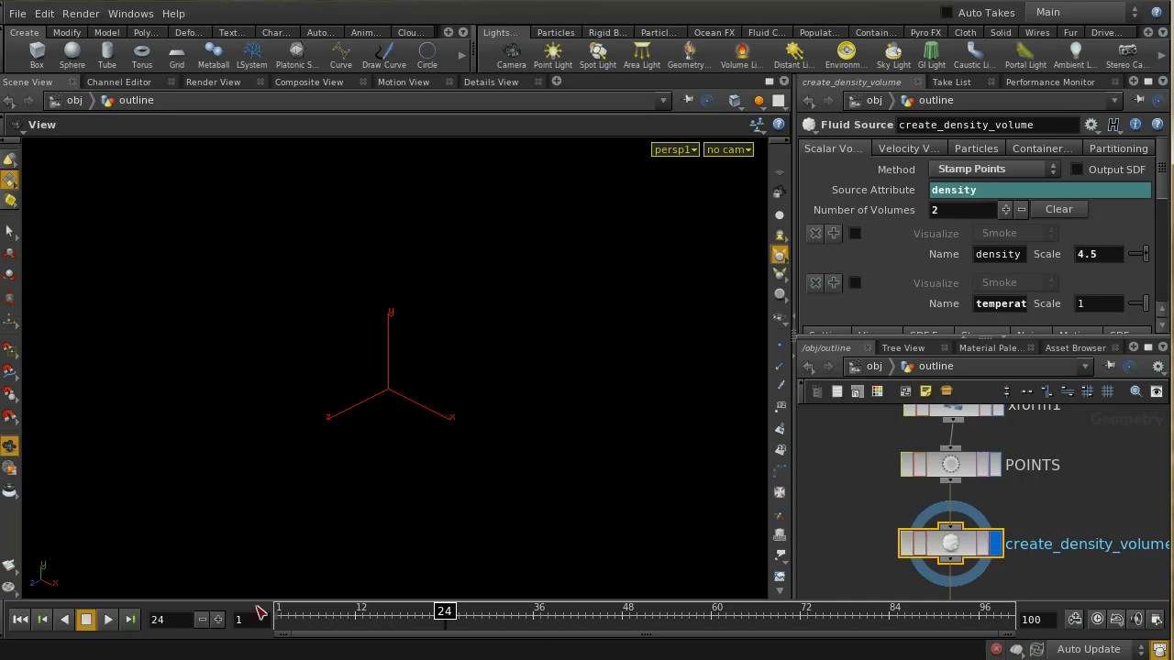
# - Return to frame 1 and turn on Smoke visualization for the density volume, viewing it from the front
pyautogui.click(20, 619)
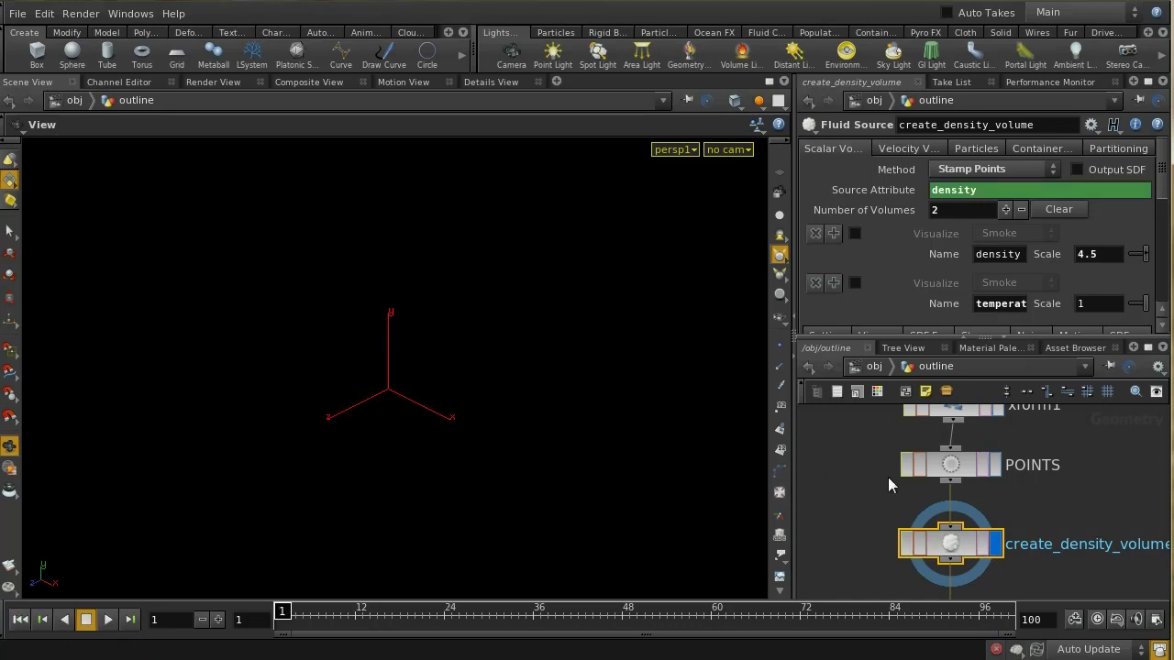
pyautogui.click(854, 234)
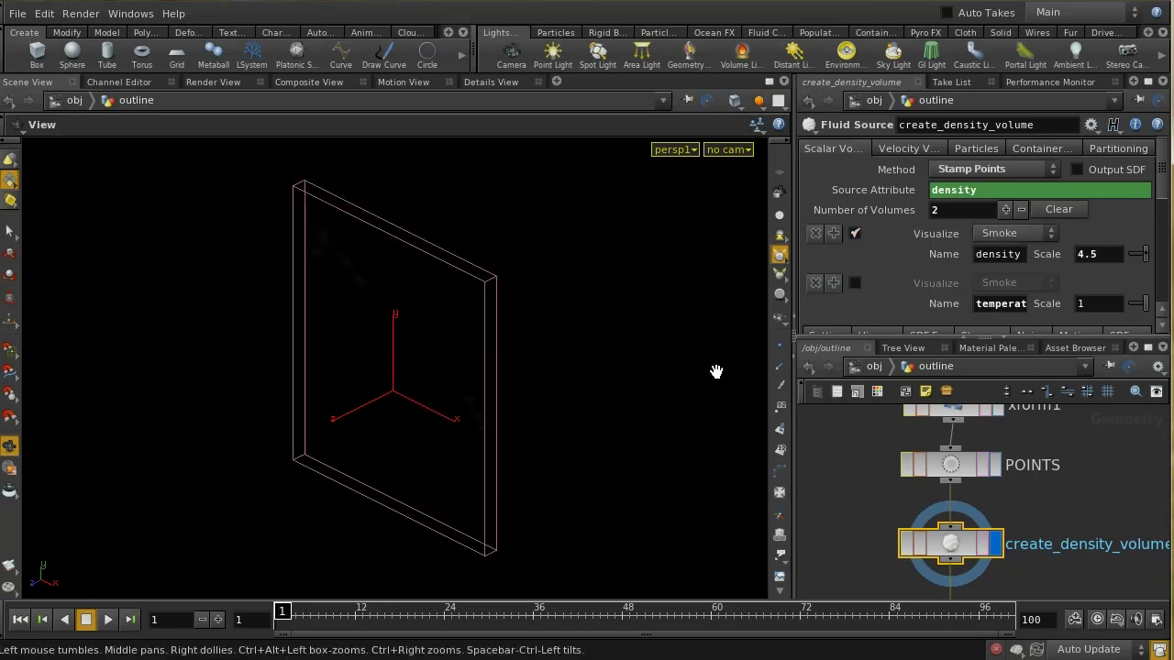
pyautogui.moveTo(714, 369); pyautogui.dragTo(800, 331)
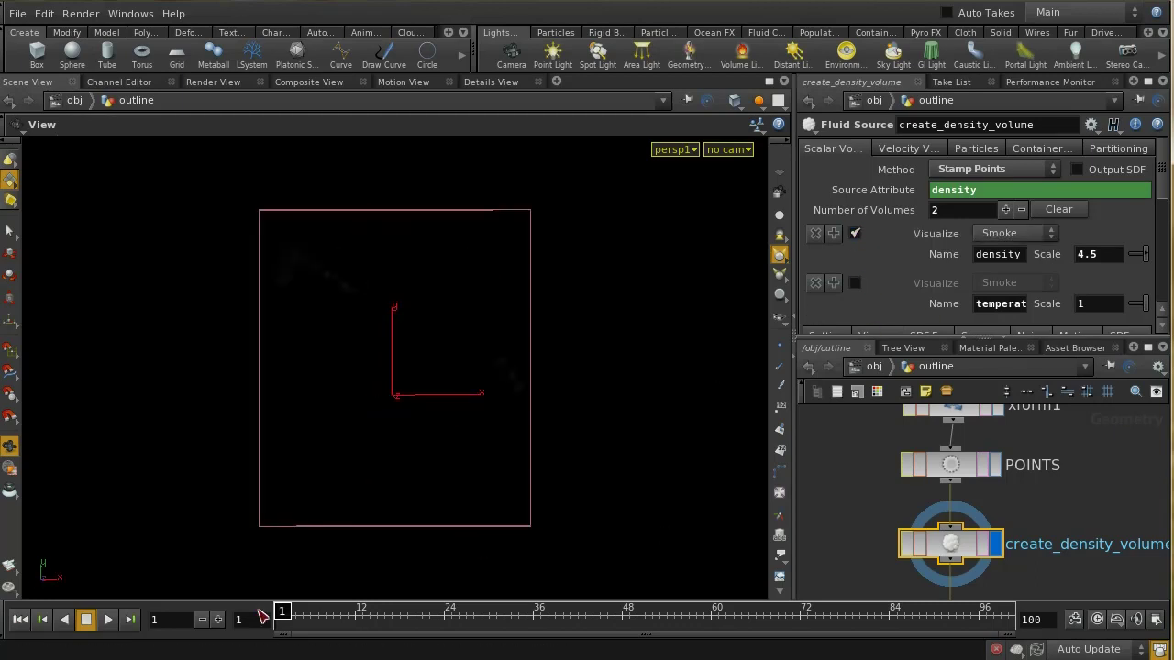
# - Move to frame 4 and set the density volume's stamp Sample Distance to 0.07
pyautogui.moveTo(283, 612)
pyautogui.mouseDown()
pyautogui.moveTo(353, 612)
pyautogui.moveTo(281, 614)
pyautogui.moveTo(342, 610)
pyautogui.moveTo(296, 613)
pyautogui.mouseUp()
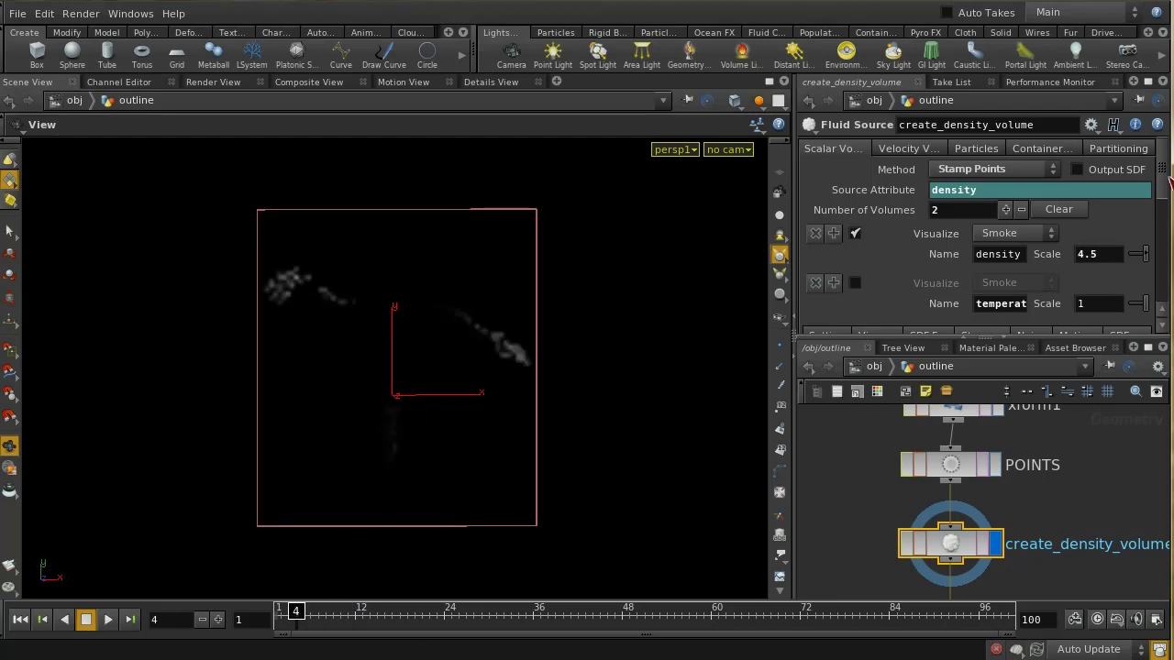
pyautogui.scroll(-3, 1160, 190)
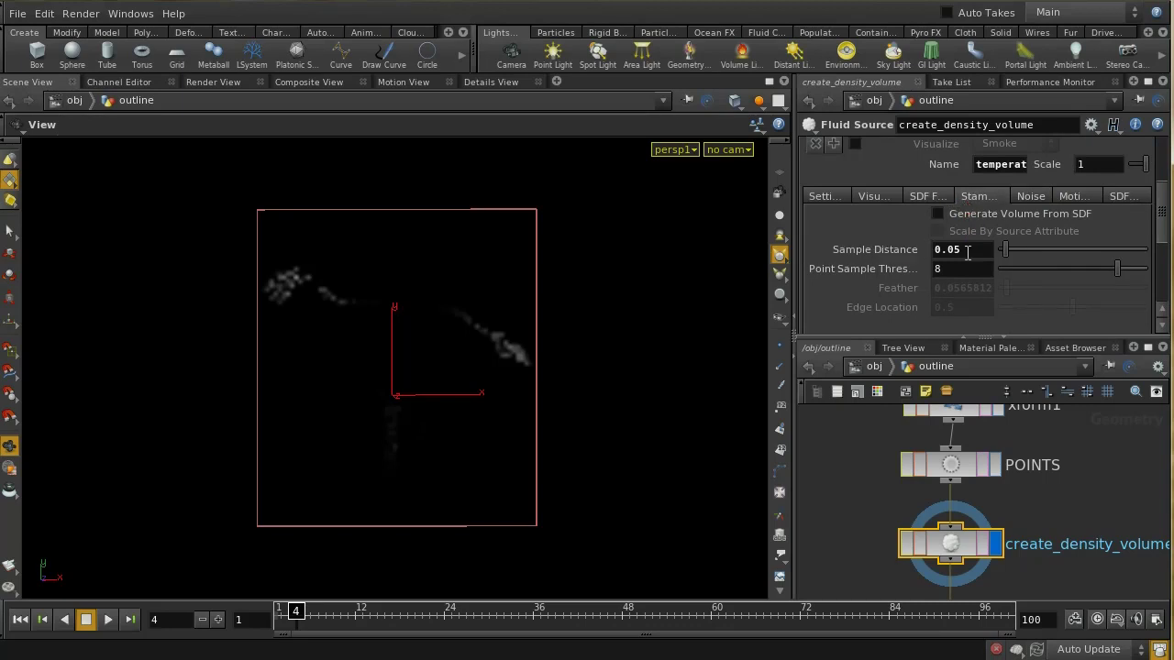
pyautogui.moveTo(983, 249); pyautogui.dragTo(1004, 284, button='middle')
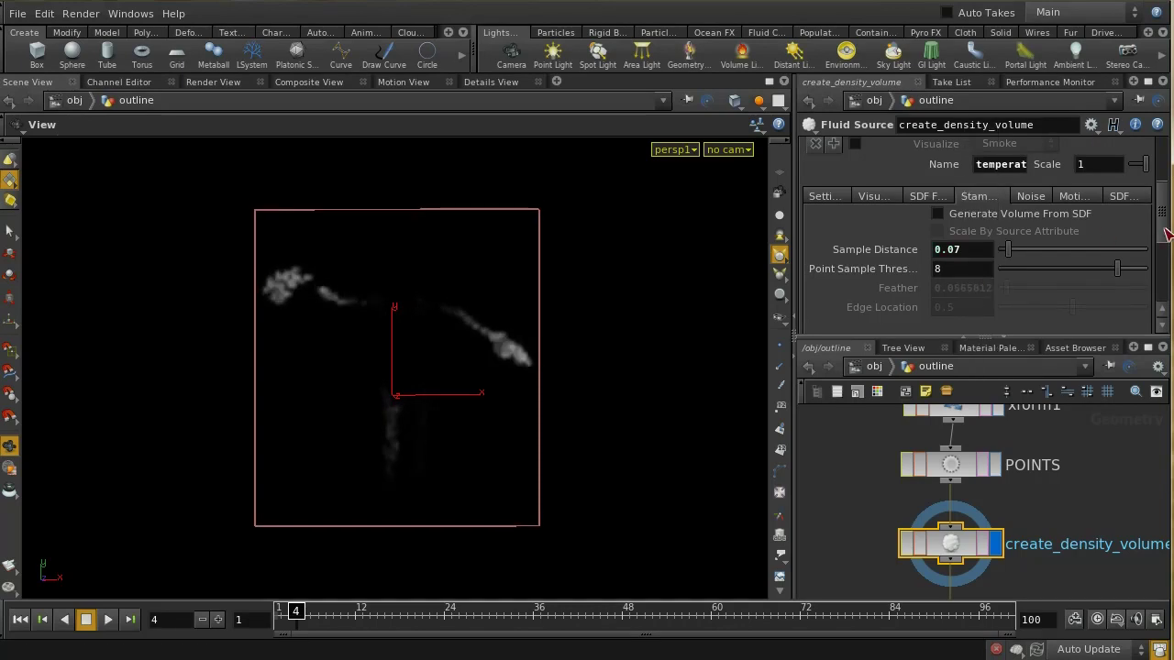
# - Set the scale of the vel volume to 0.5 in the fluid source's velocity settings
pyautogui.moveTo(1165, 233); pyautogui.dragTo(1168, 162)
pyautogui.click(901, 152)
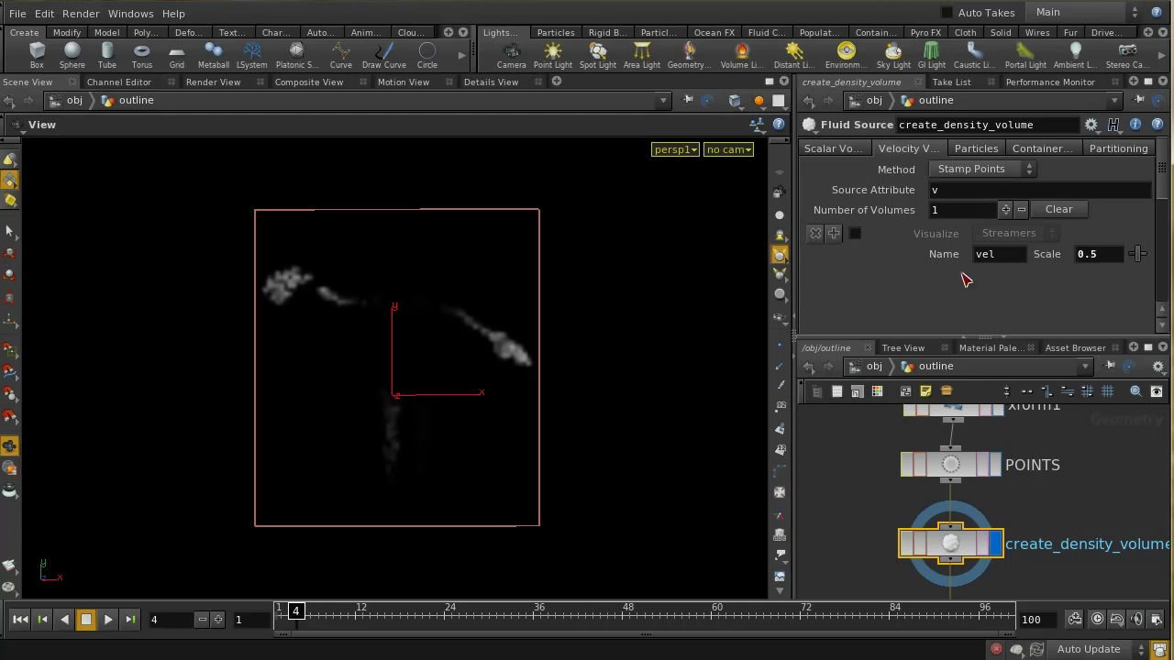
pyautogui.doubleClick(1107, 256)
pyautogui.write('0.5')
# - Enable Add Curl Noise on the velocity volume with a noise scale of 0.1
pyautogui.scroll(-2, 1163, 183)
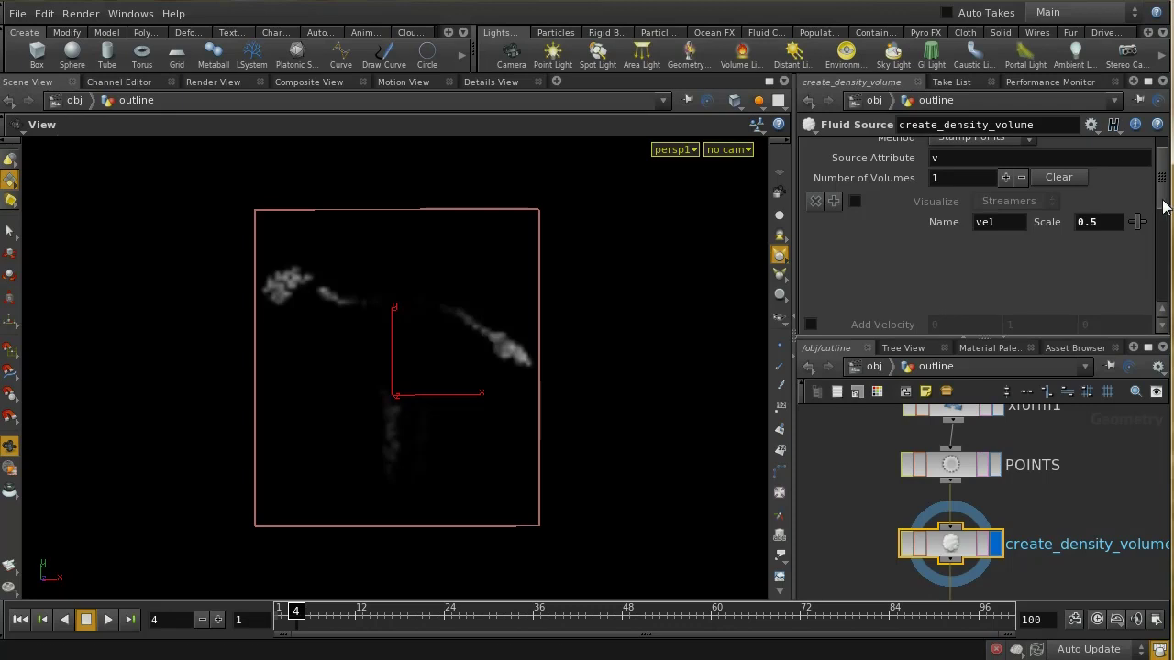
pyautogui.scroll(-5, 1163, 208)
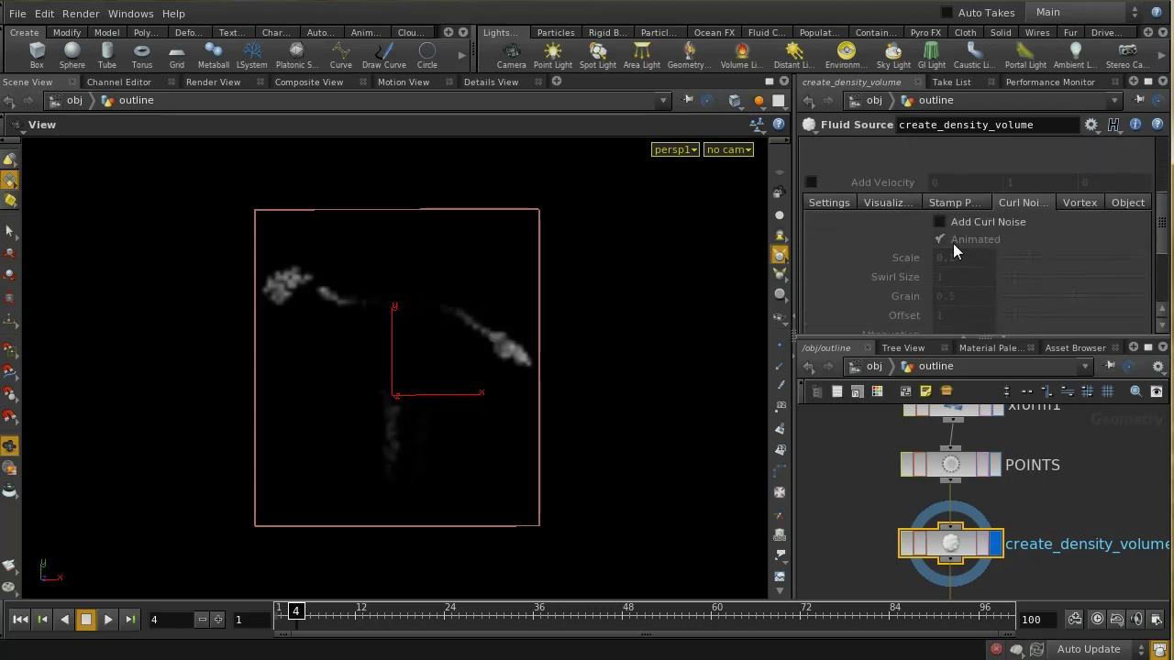
pyautogui.click(939, 222)
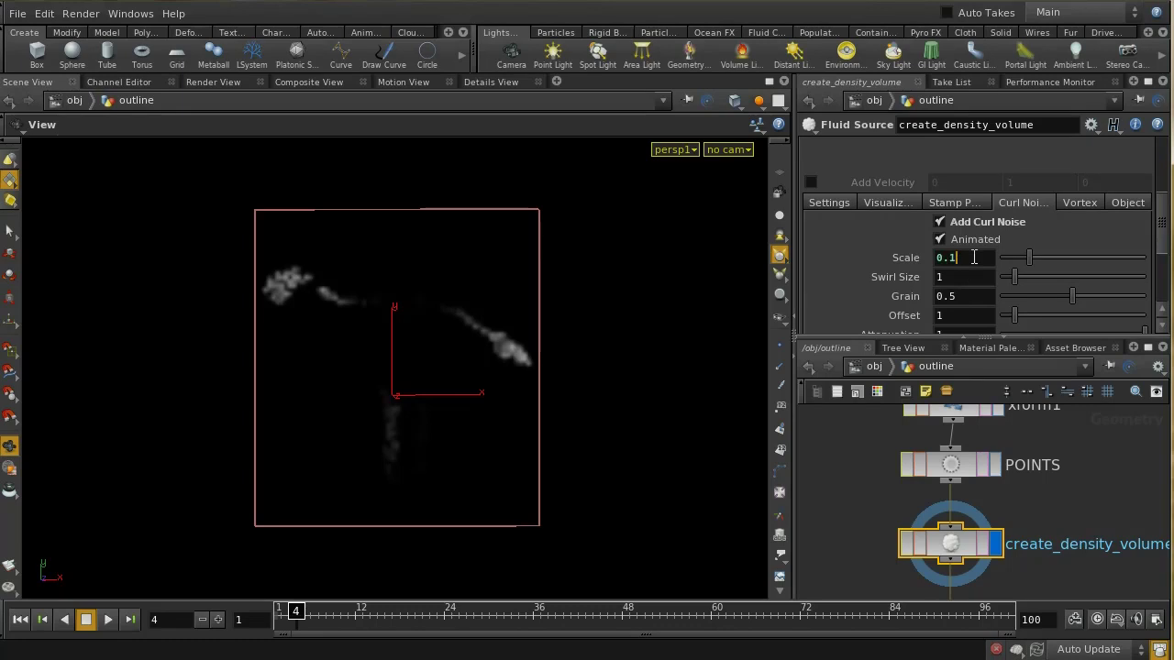
pyautogui.click(974, 258)
pyautogui.write('0.1')
pyautogui.press('Return')
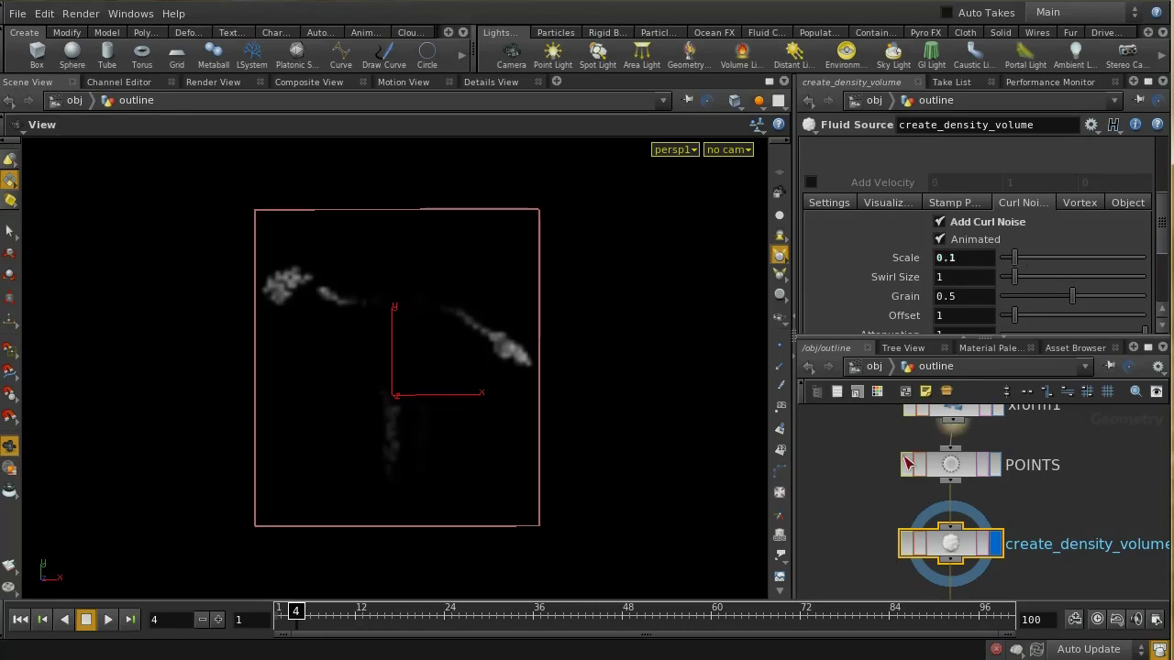
# - Return to AutoDopNetwork and play the smoke simulation from frame 1 to about frame 74
pyautogui.click(870, 366)
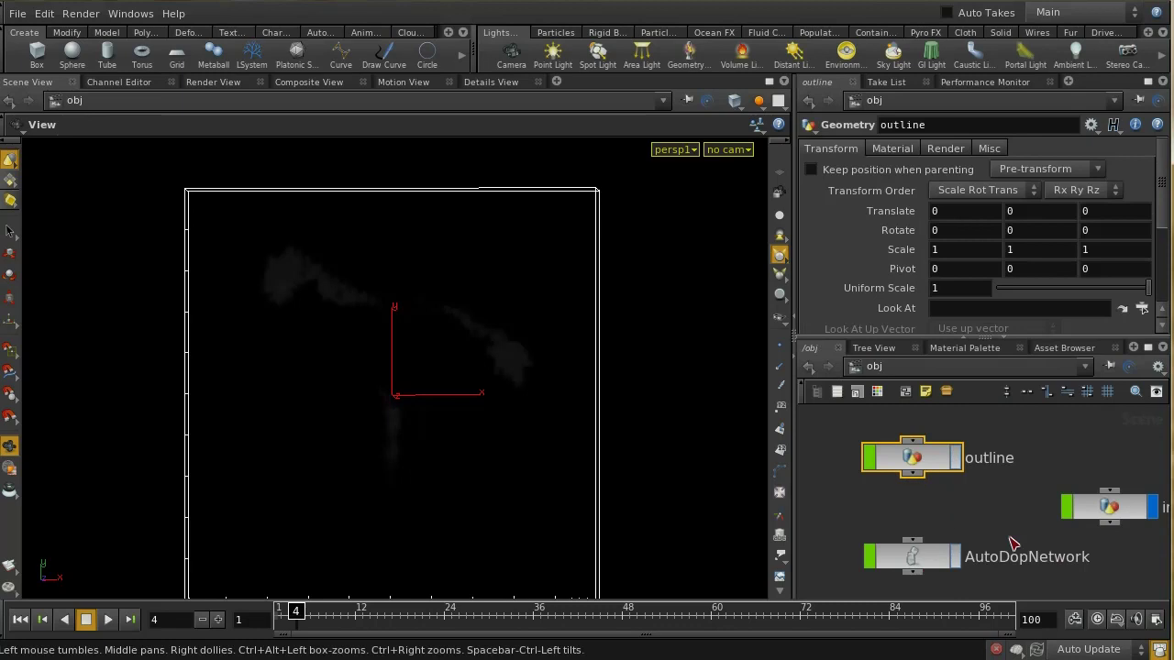
pyautogui.doubleClick(917, 559)
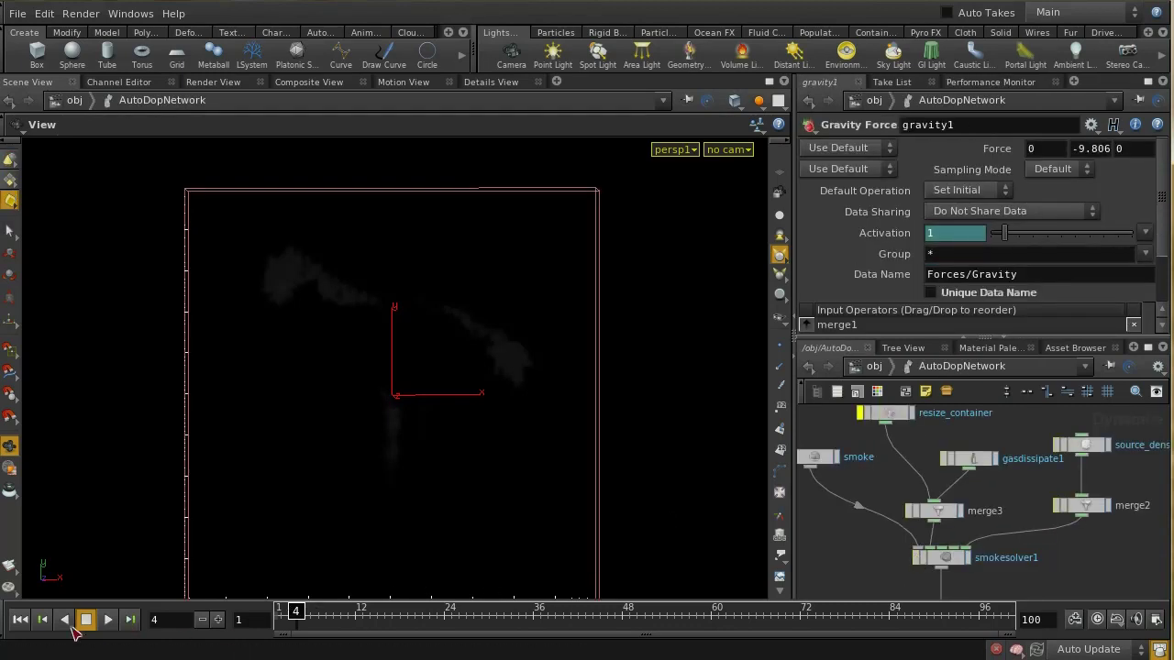
pyautogui.click(22, 619)
pyautogui.click(109, 620)
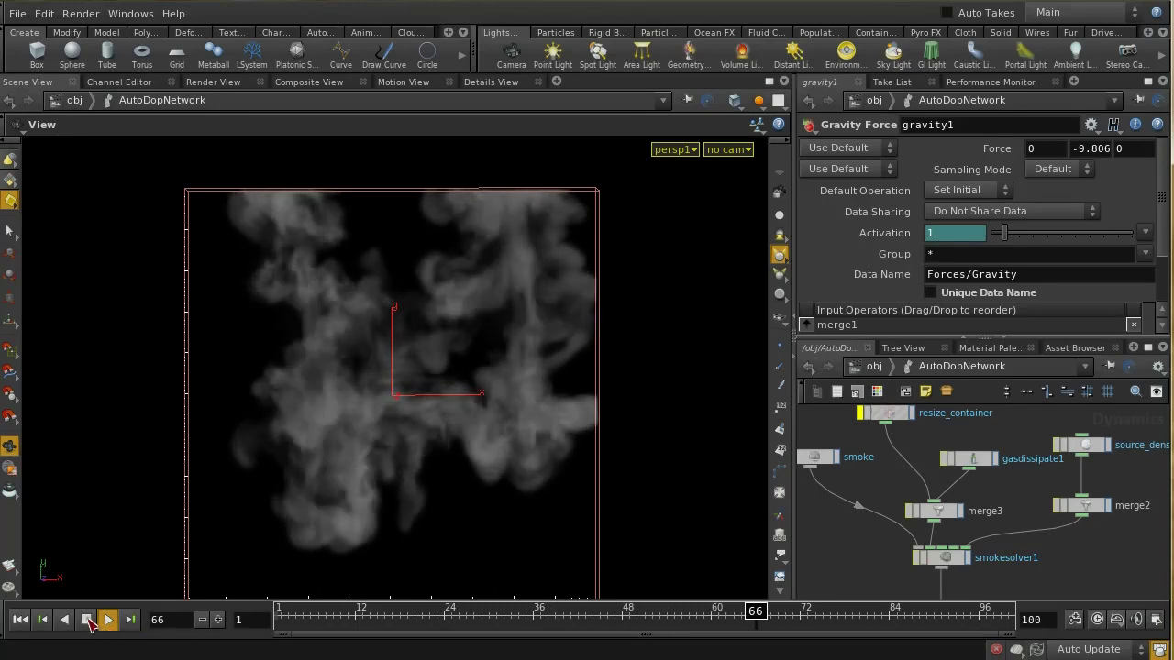
pyautogui.click(87, 620)
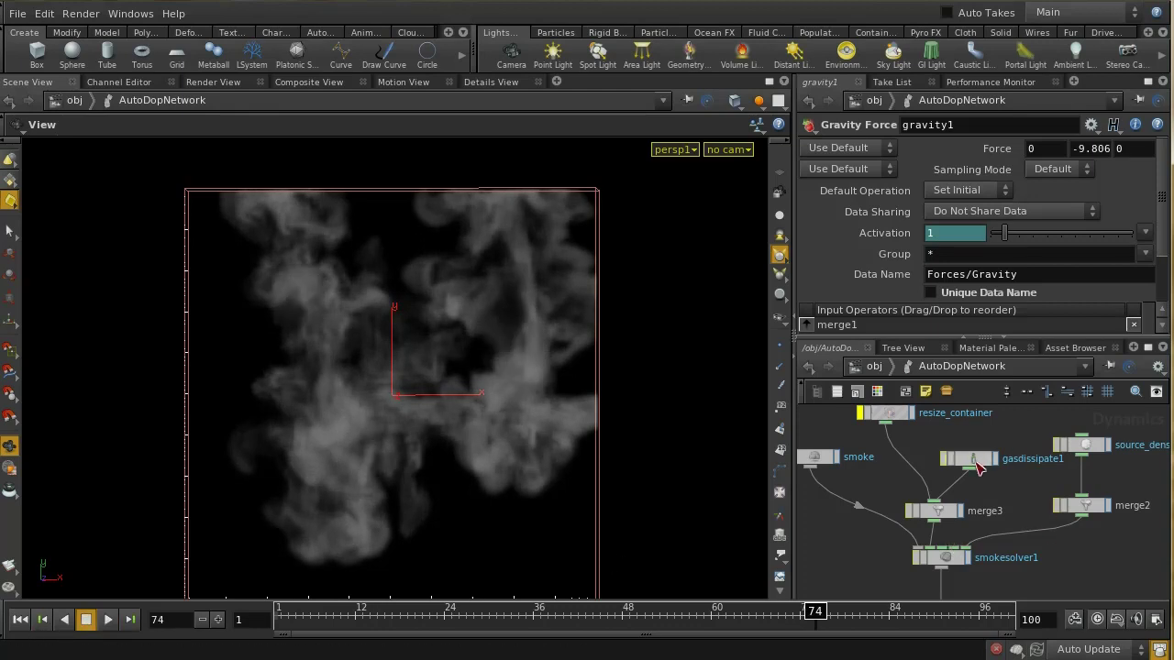
# - Set the Evaporation Rate of gasdissipate1 to .8
pyautogui.click(977, 464)
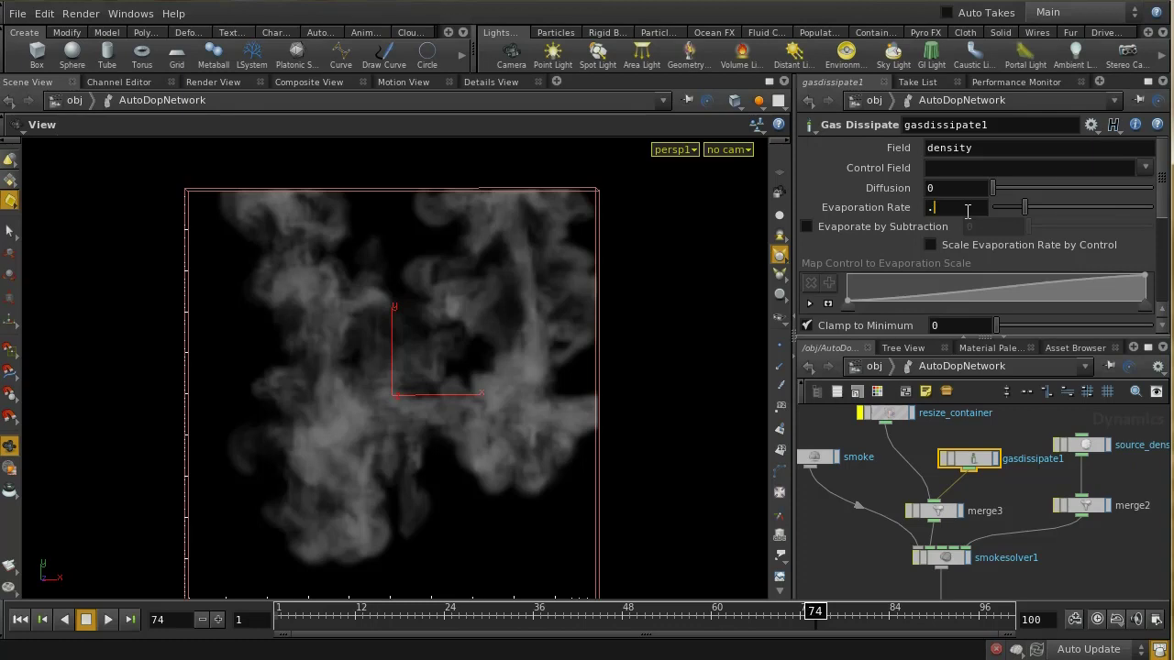
pyautogui.click(968, 211)
pyautogui.write('.8')
pyautogui.press('Return')
# - Replay the simulation from frame 1 to check the faster dissipation, stop it and return to frame 1
pyautogui.click(21, 619)
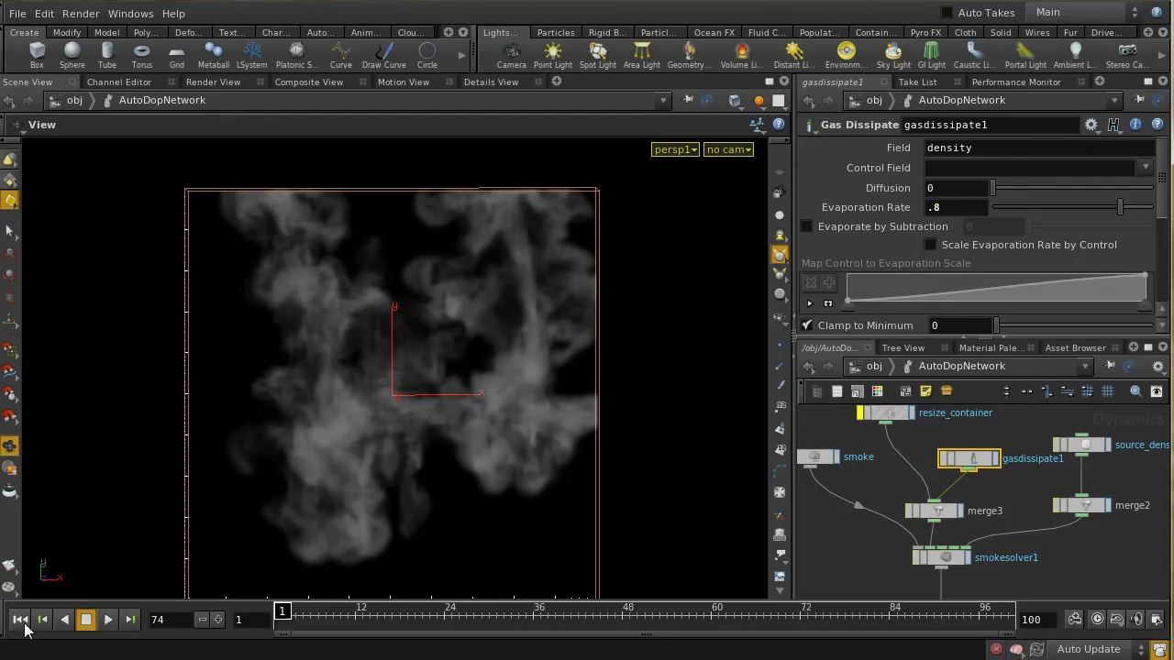
pyautogui.click(107, 619)
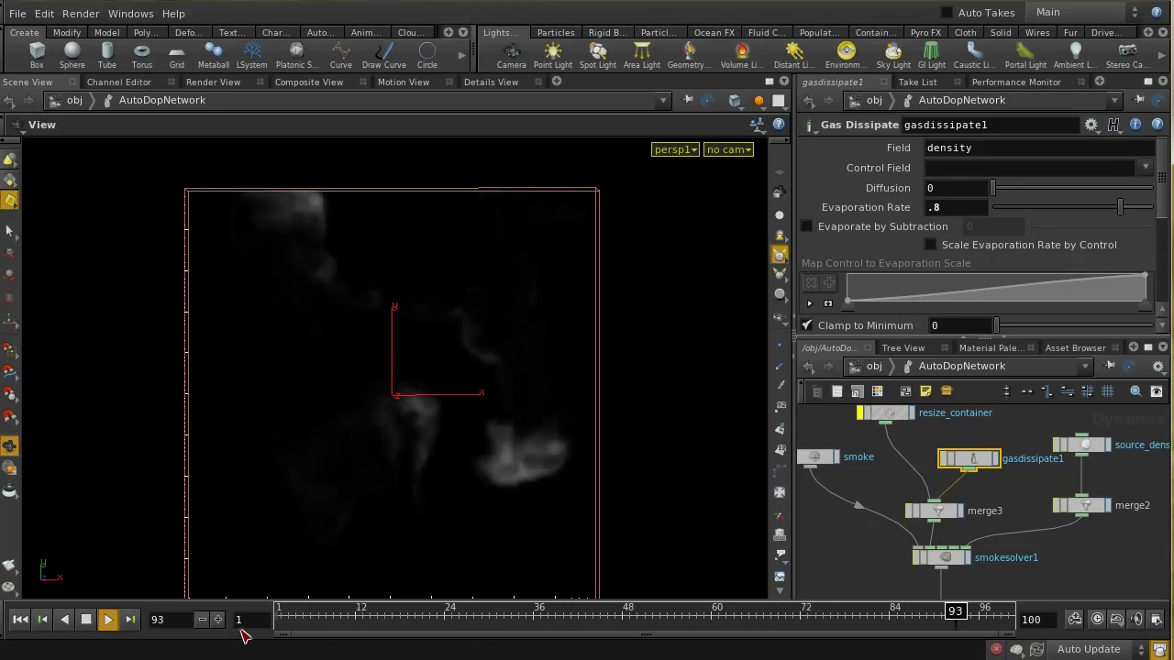
pyautogui.click(88, 620)
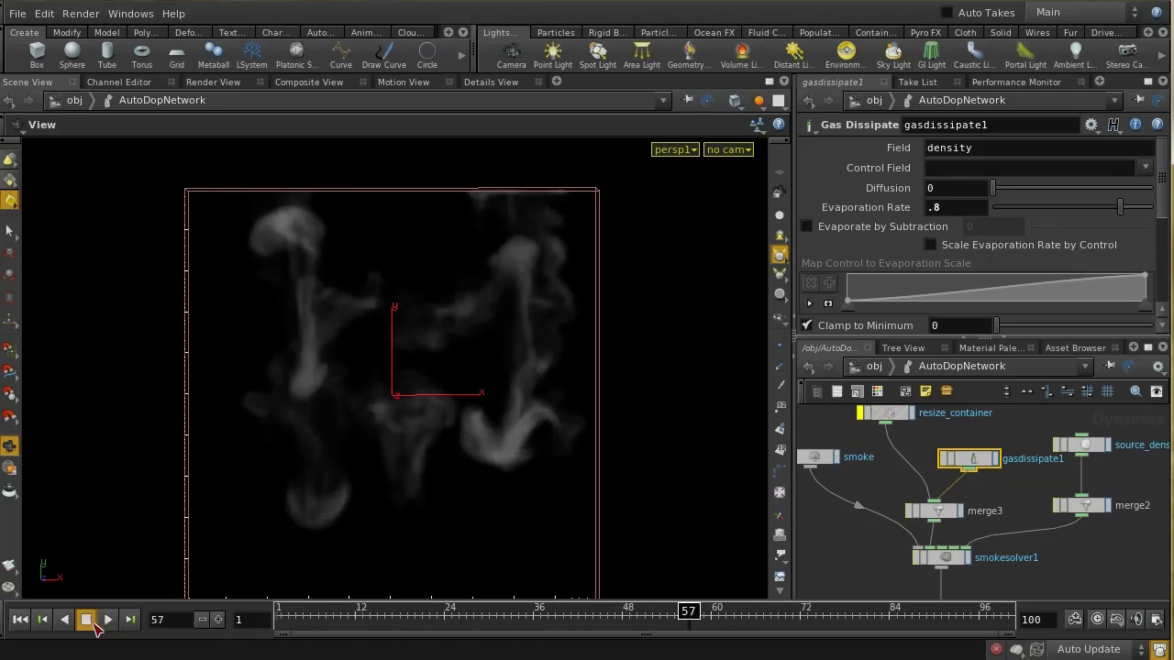
pyautogui.click(20, 620)
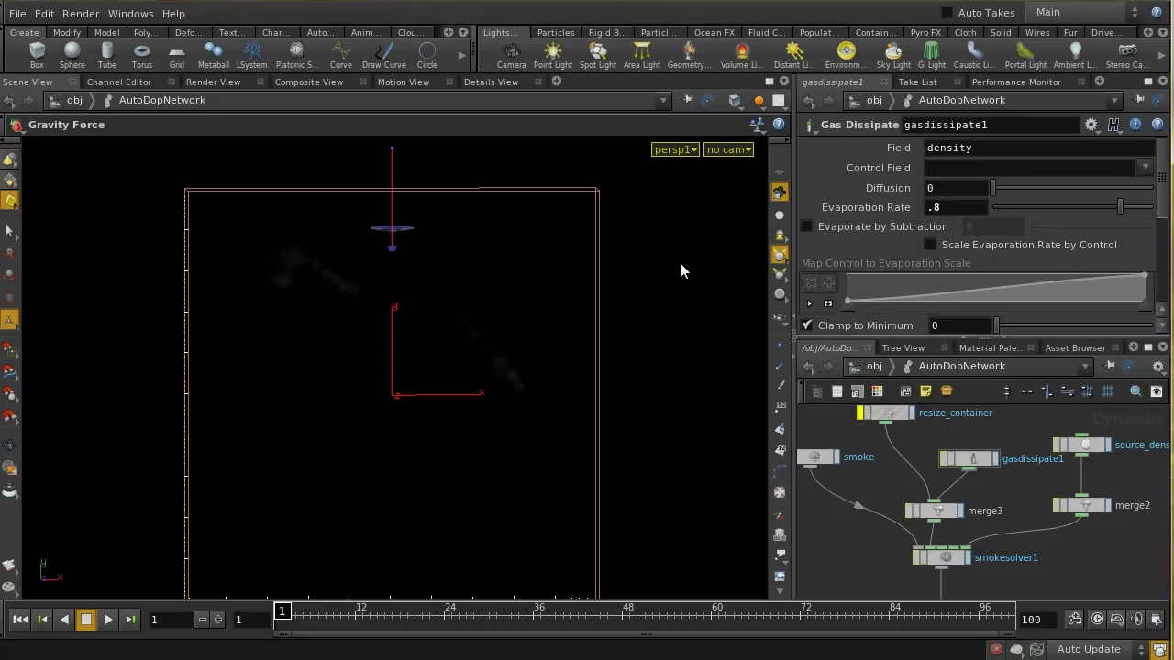
# - Square up the front view of the smoke container and create a camera from it
pyautogui.press('Escape')
pyautogui.moveTo(713, 296); pyautogui.dragTo(654, 262)
pyautogui.press('Return')
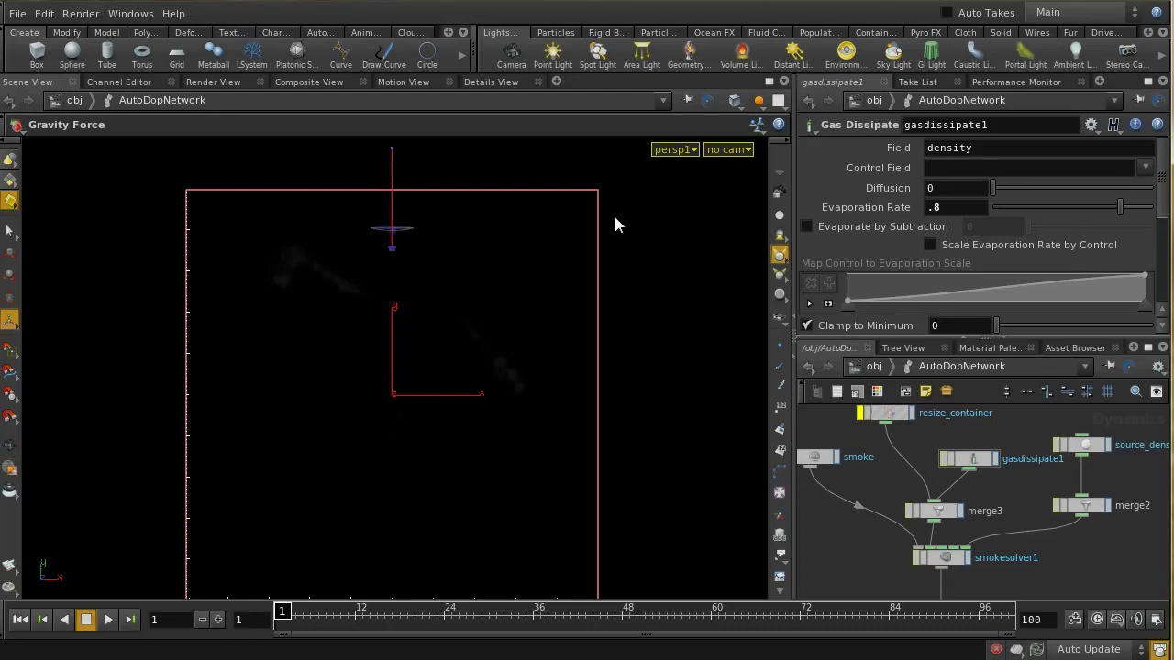
pyautogui.click(510, 55)
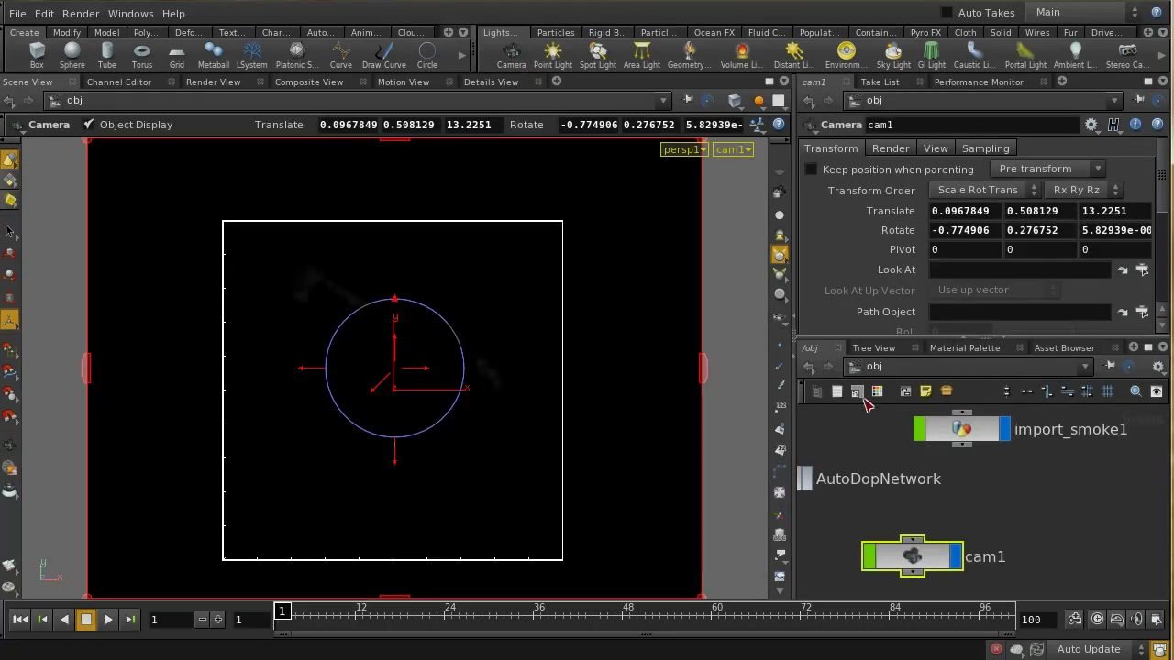
# - Set the resolution of cam1 to 640 by 640
pyautogui.click(938, 149)
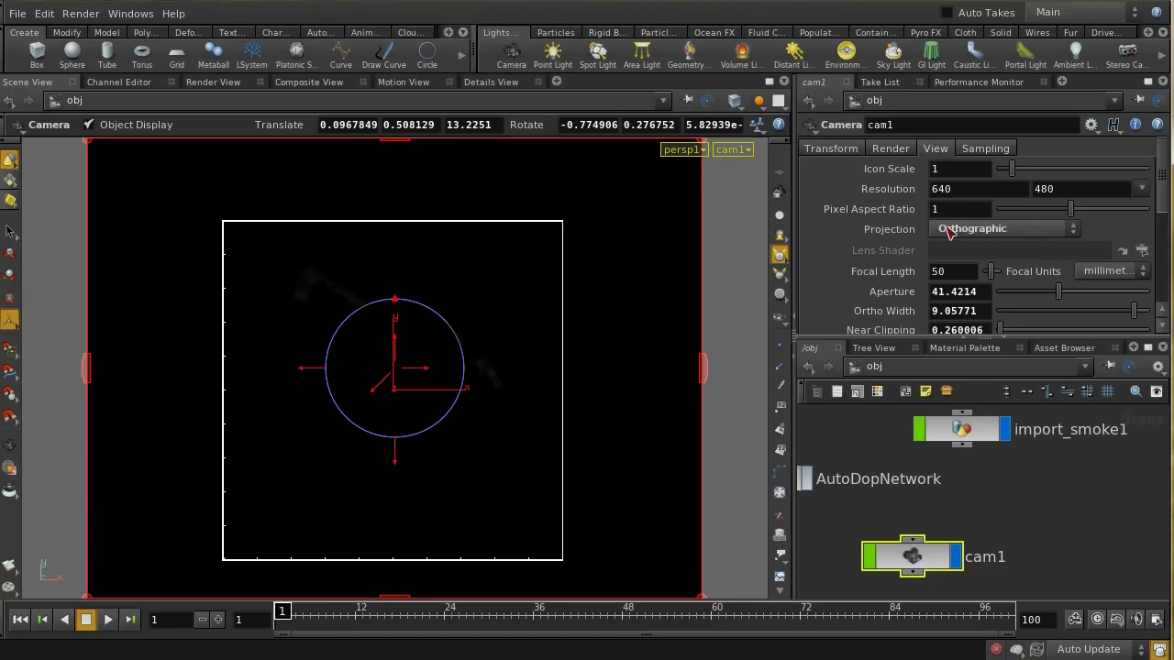
pyautogui.click(1045, 188)
pyautogui.write('640')
pyautogui.press('Return')
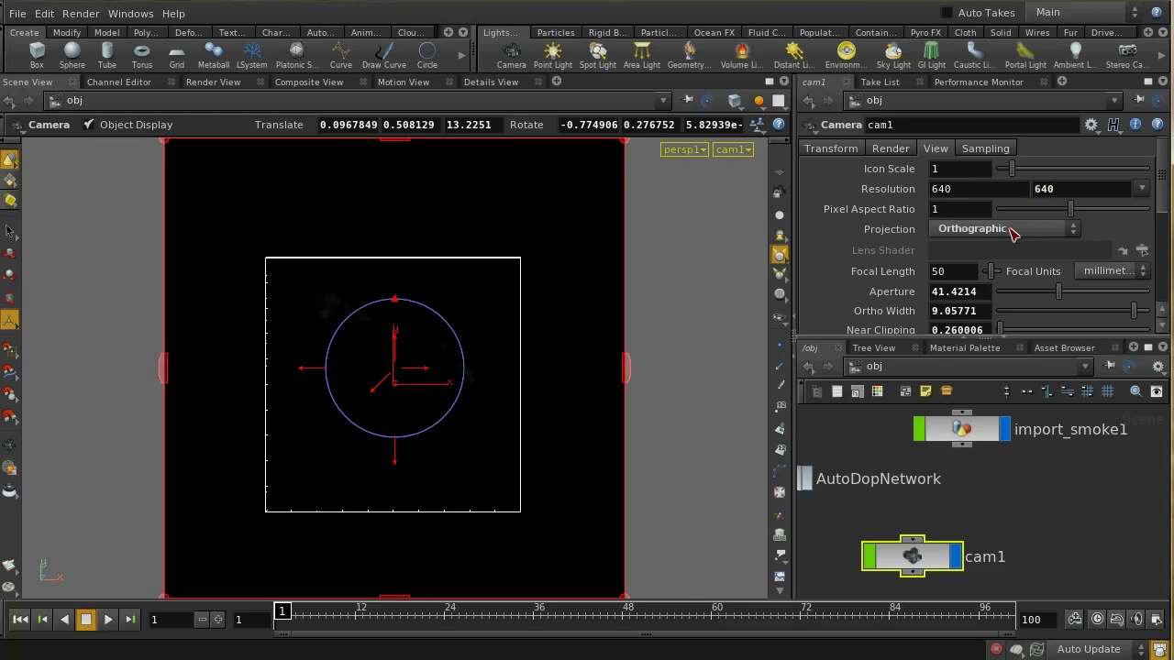
# - Lock the view to cam1 and tighten the framing on the smoke container to an ortho width of about 5.91
pyautogui.click(778, 191)
pyautogui.press('Escape')
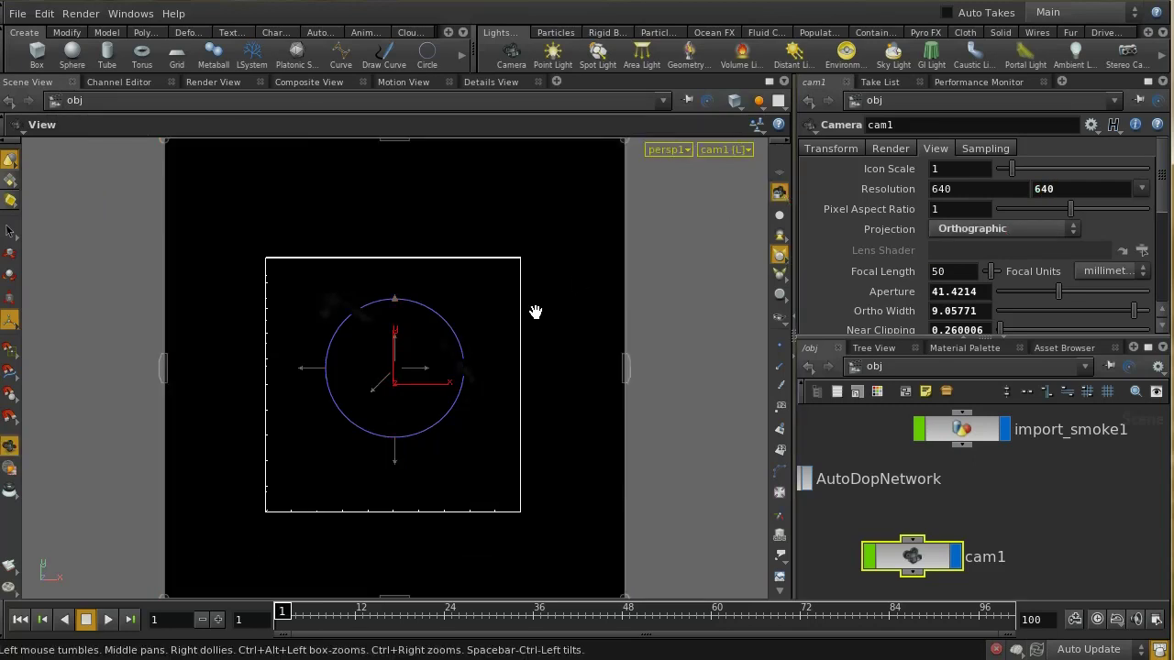
pyautogui.scroll(4, 535, 312)
pyautogui.scroll(2, 536, 312)
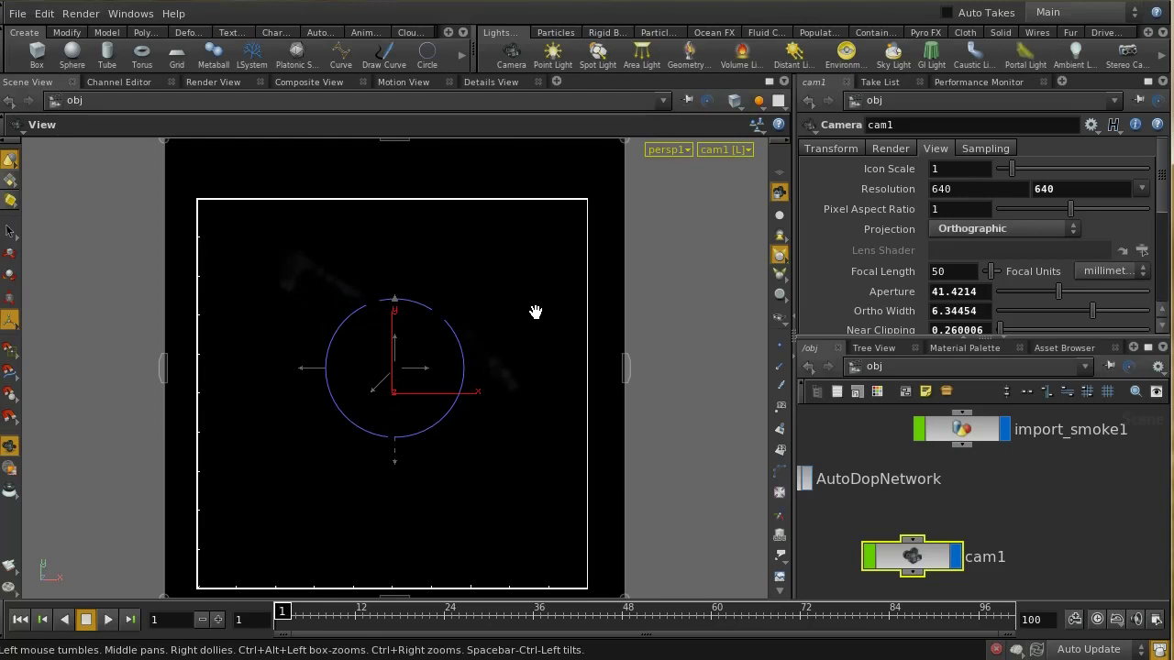
pyautogui.scroll(-1, 535, 312)
pyautogui.press('Return')
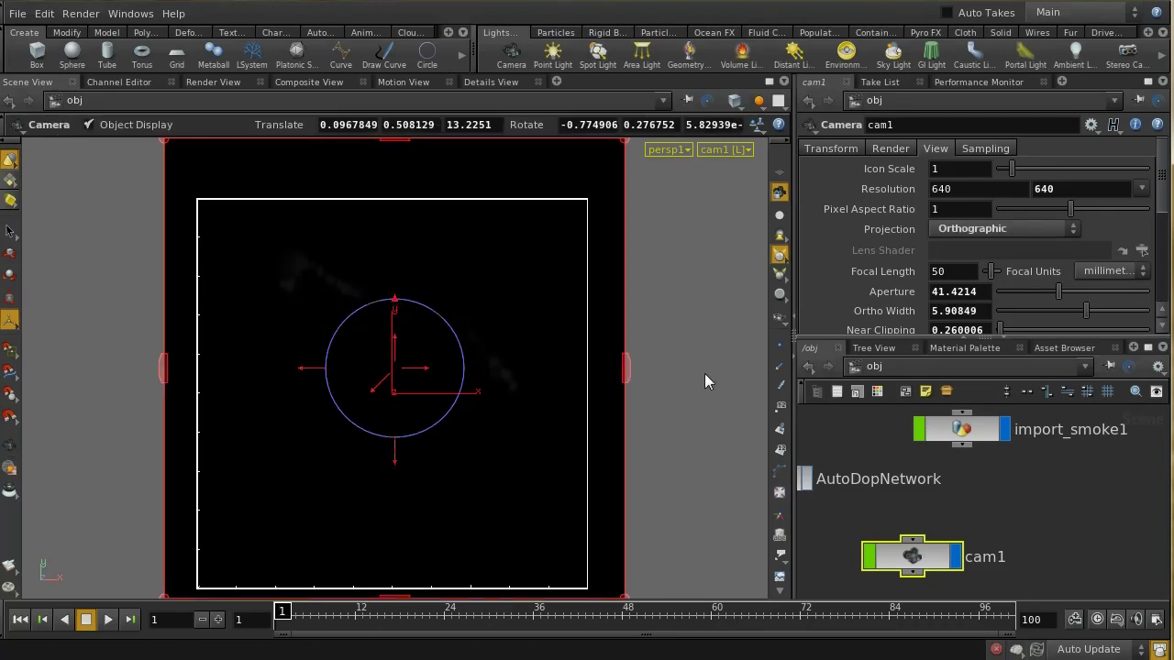
# - Lower cam1 to about 0.2 in Y so the smoke container is centred vertically, and unlock it from the view
pyautogui.press('Escape')
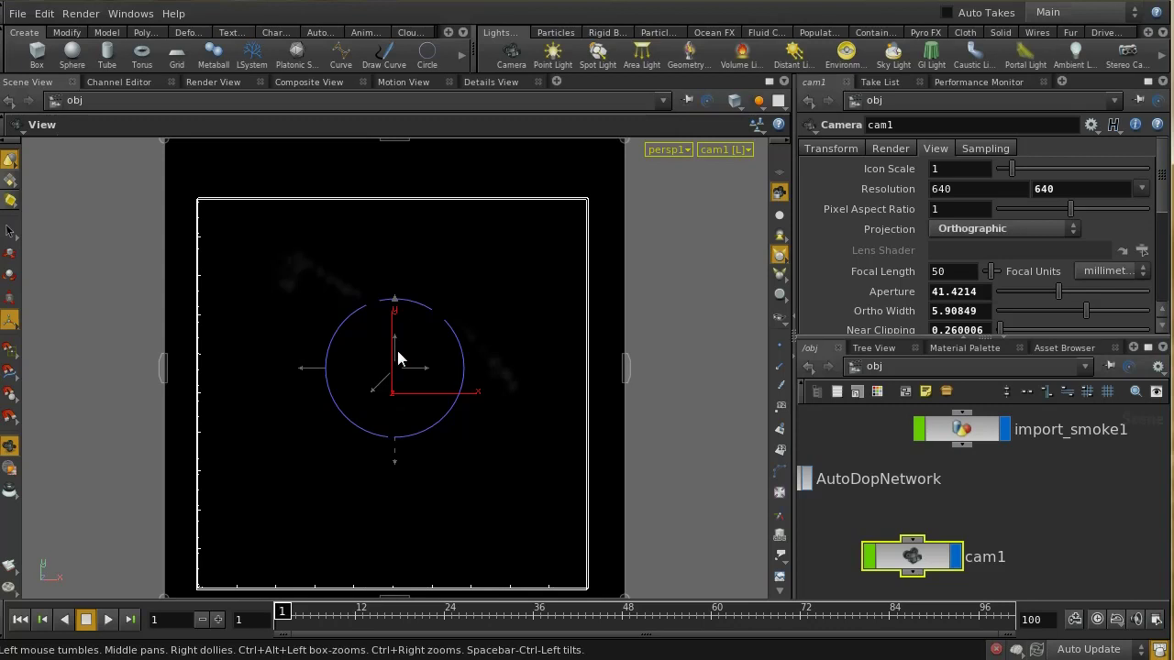
pyautogui.press('Return')
pyautogui.hotkey('ctrl', 'z')
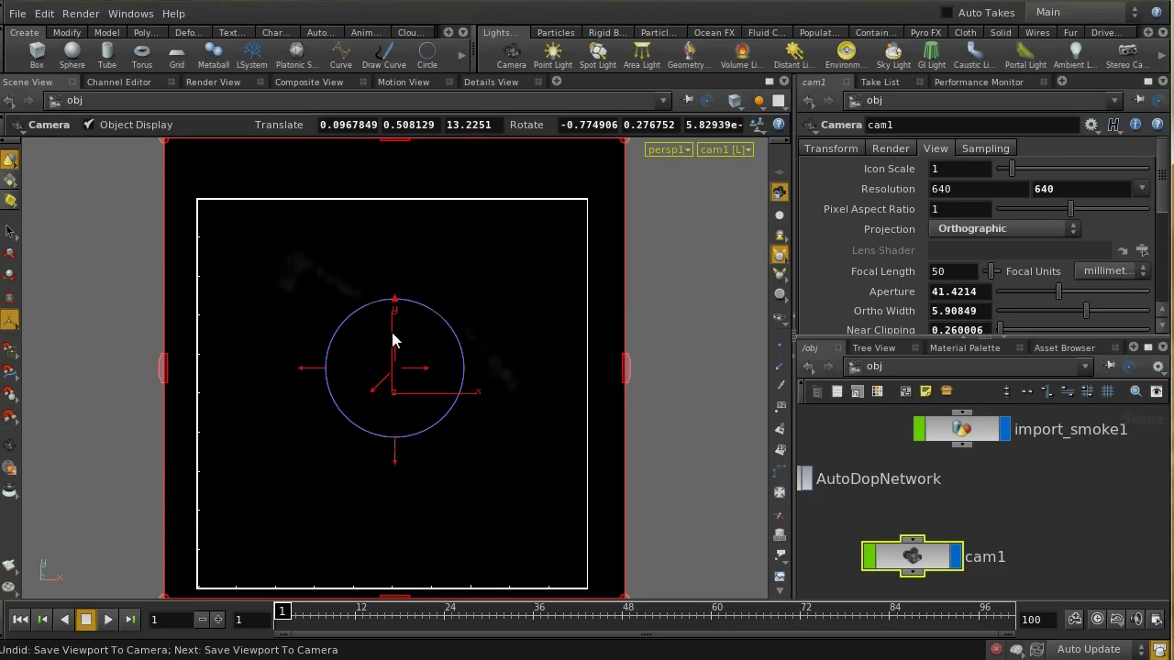
pyautogui.moveTo(393, 340); pyautogui.dragTo(395, 387, button='middle')
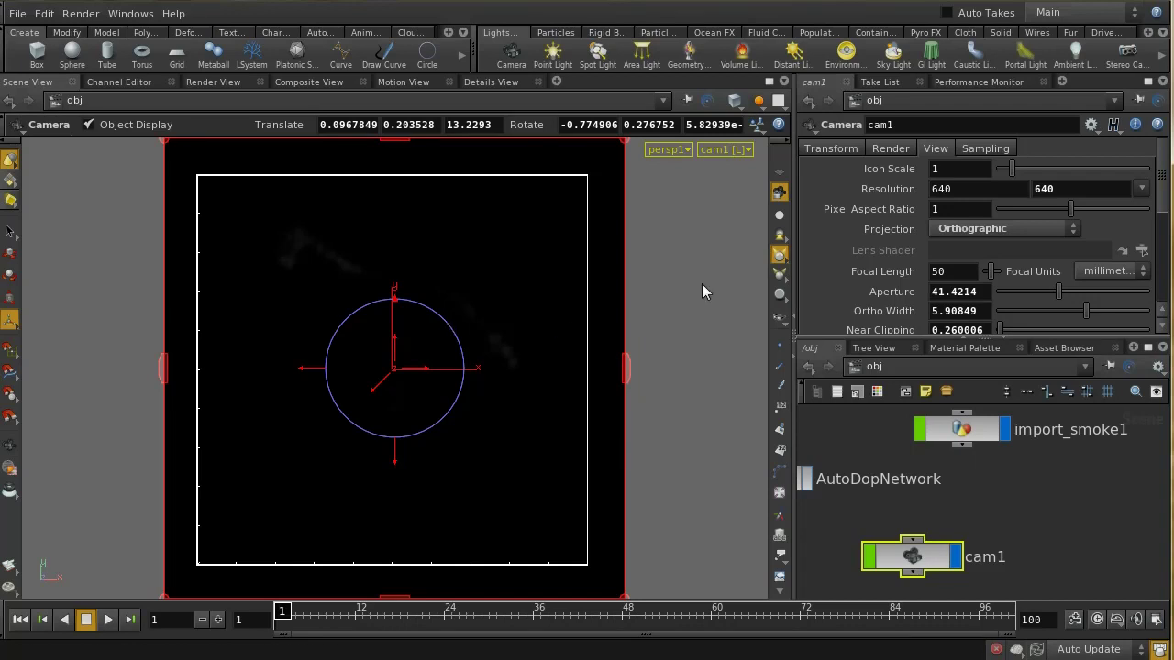
pyautogui.click(779, 191)
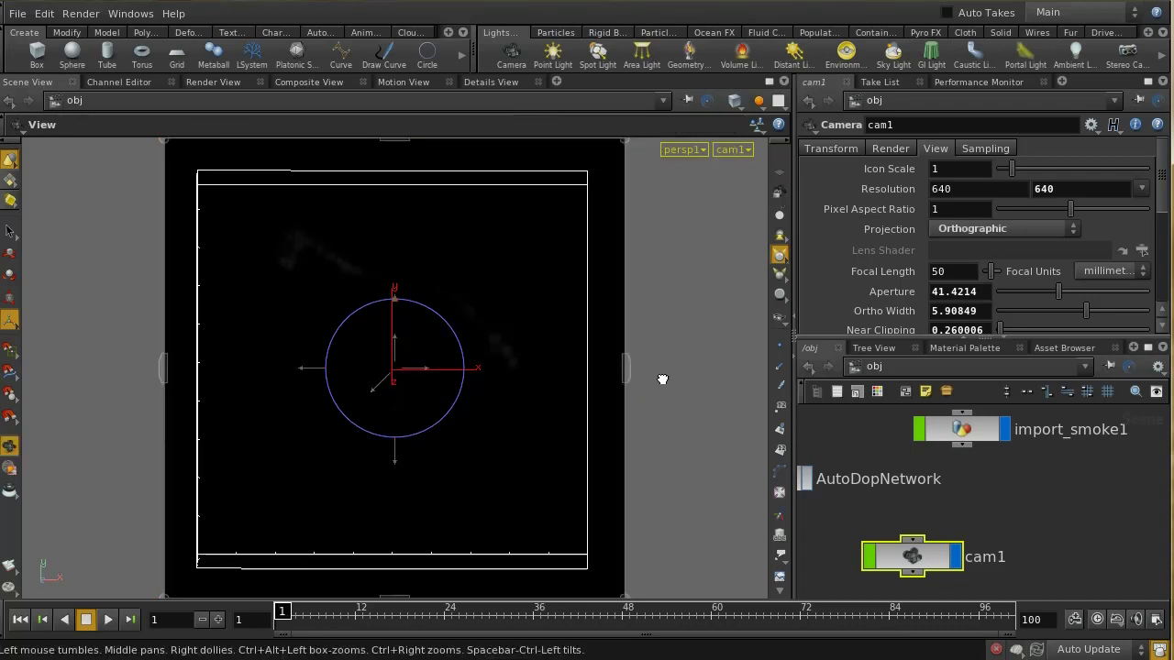
# - Create a distant light from an angled view above and to one side of the smoke container
pyautogui.moveTo(664, 354); pyautogui.dragTo(597, 398)
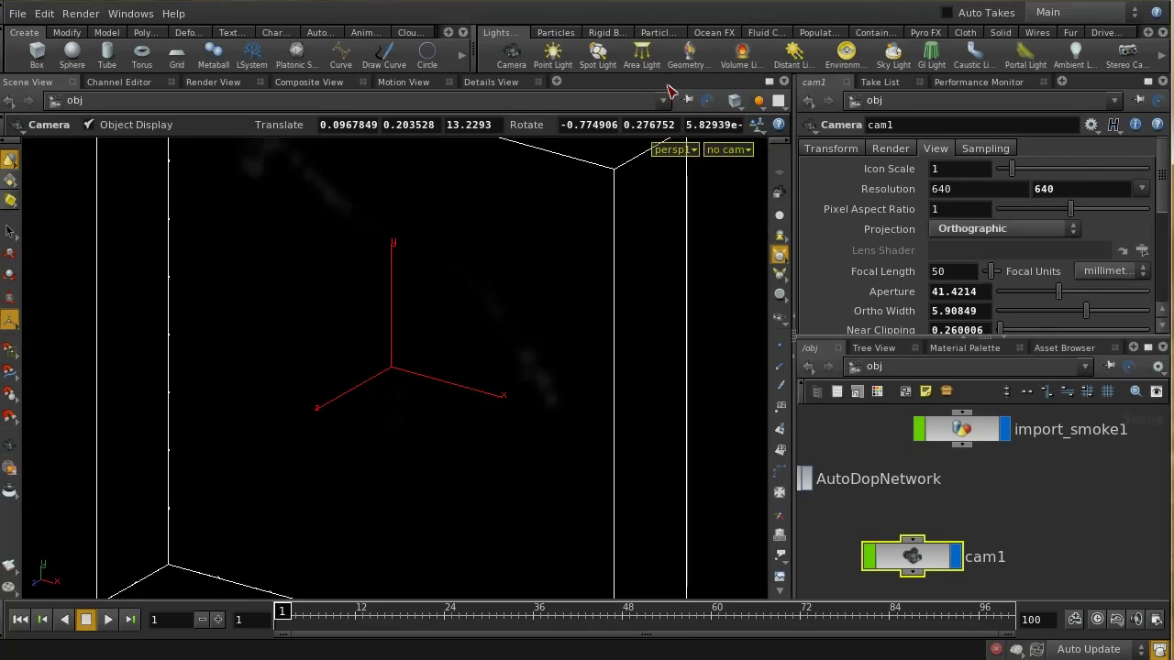
pyautogui.click(794, 55)
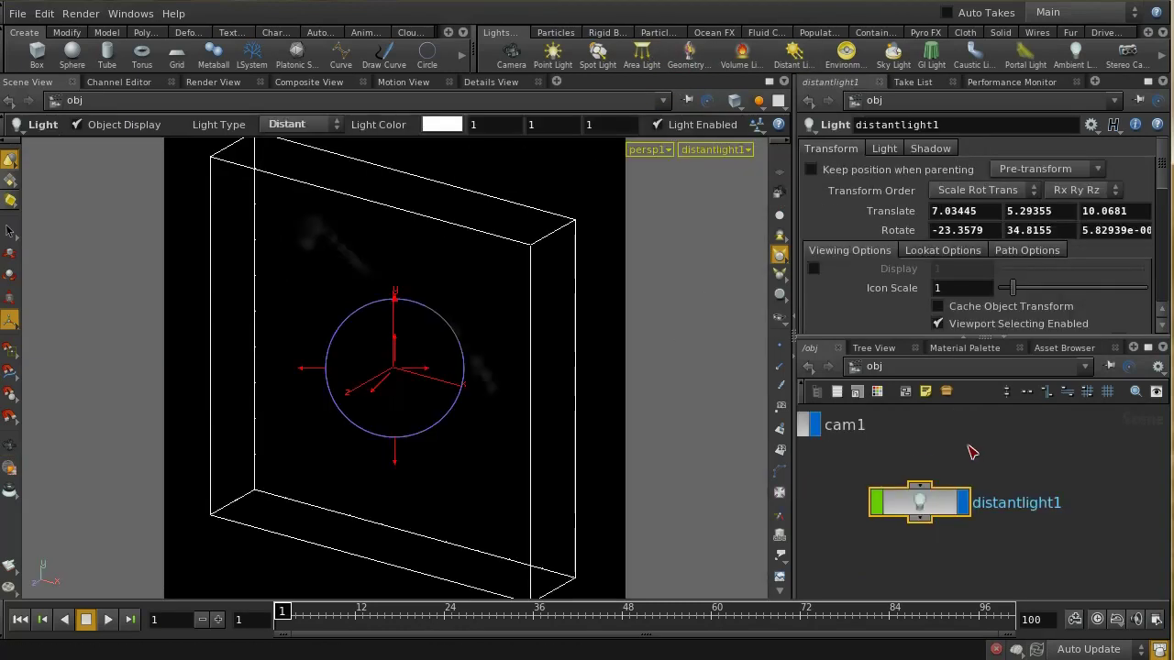
# - Add a Mantra render node in the out network and set its valid frame range to Render Frame Range
pyautogui.click(889, 371)
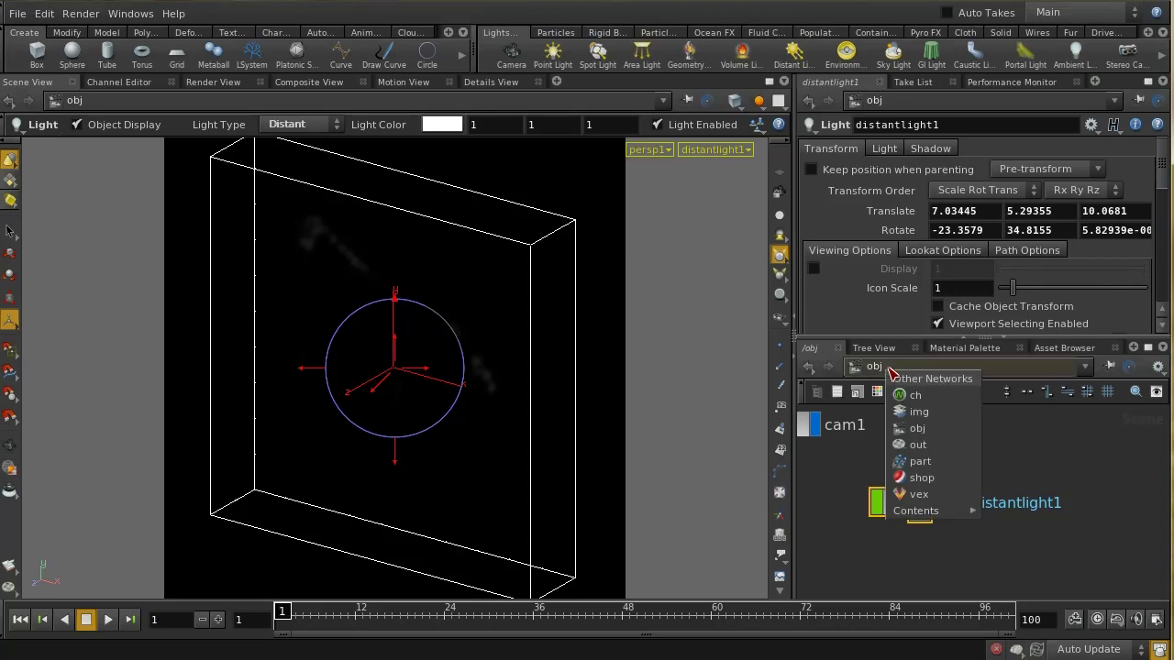
pyautogui.click(934, 452)
pyautogui.press('Tab')
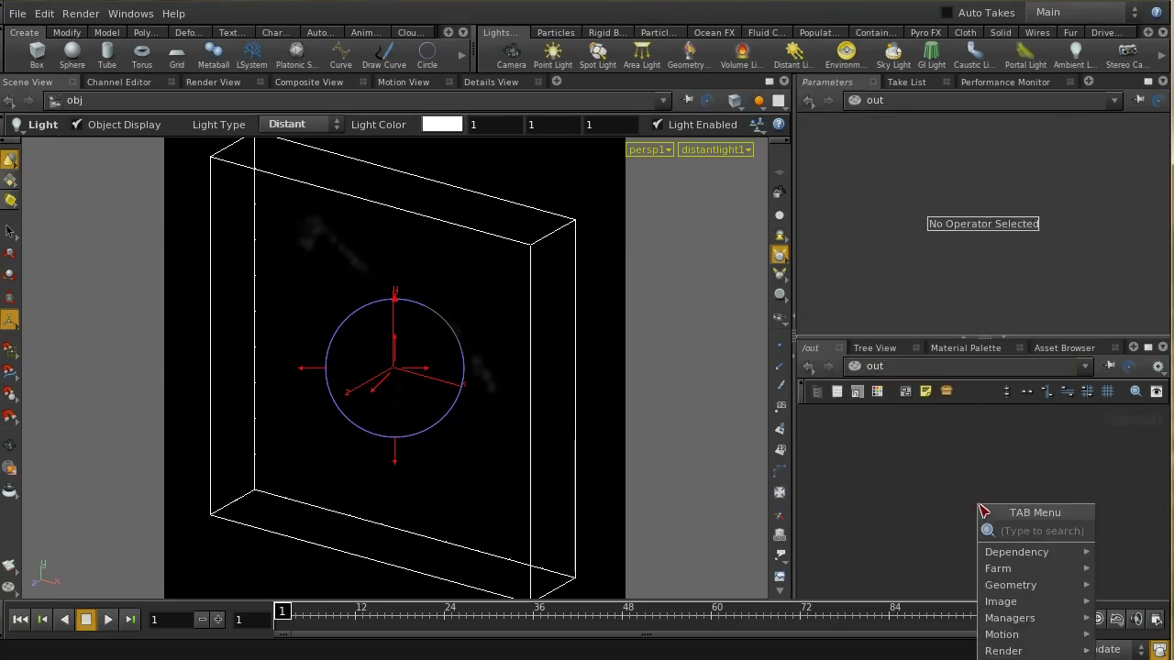
pyautogui.write('Man')
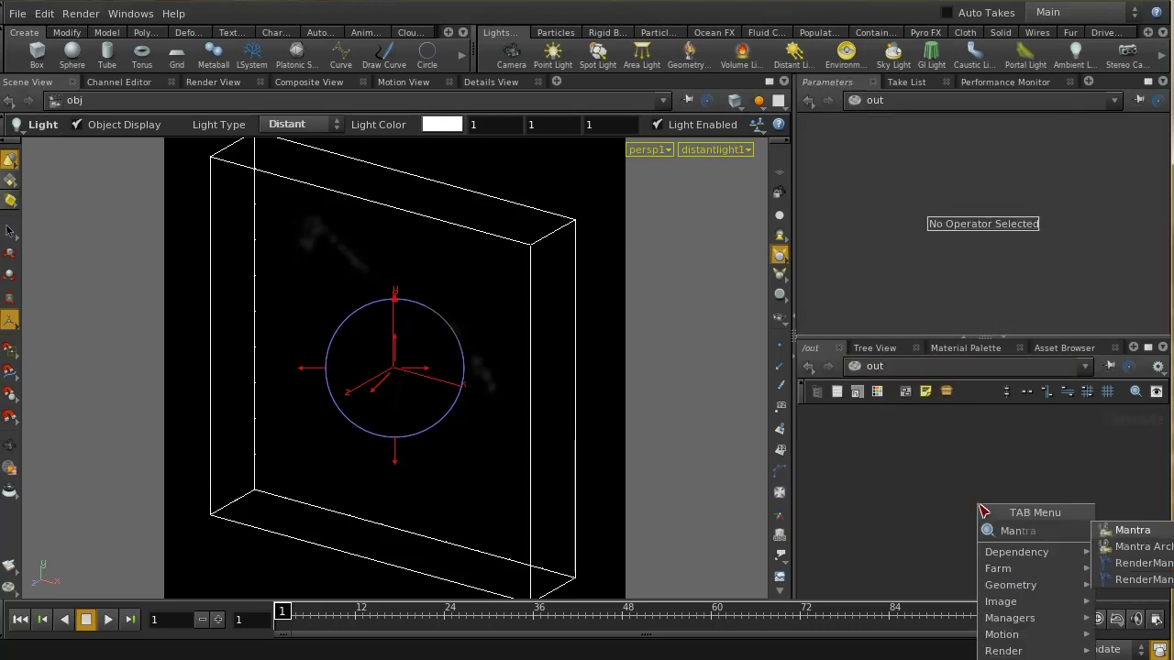
pyautogui.click(1128, 532)
pyautogui.click(982, 499)
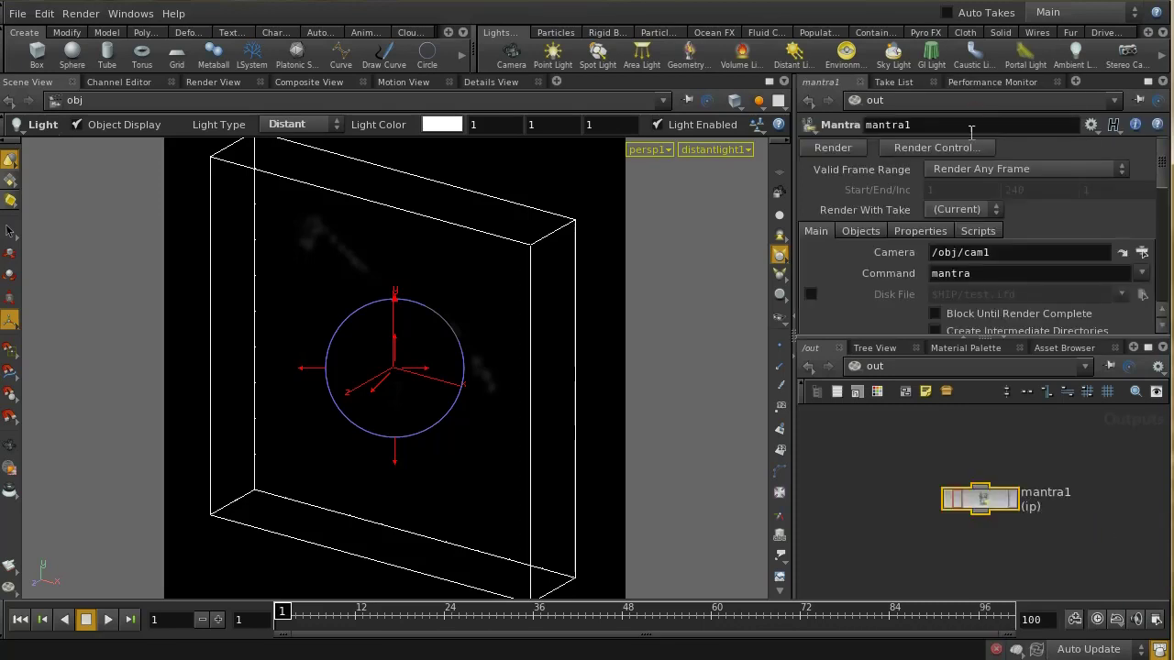
pyautogui.click(992, 171)
pyautogui.click(992, 200)
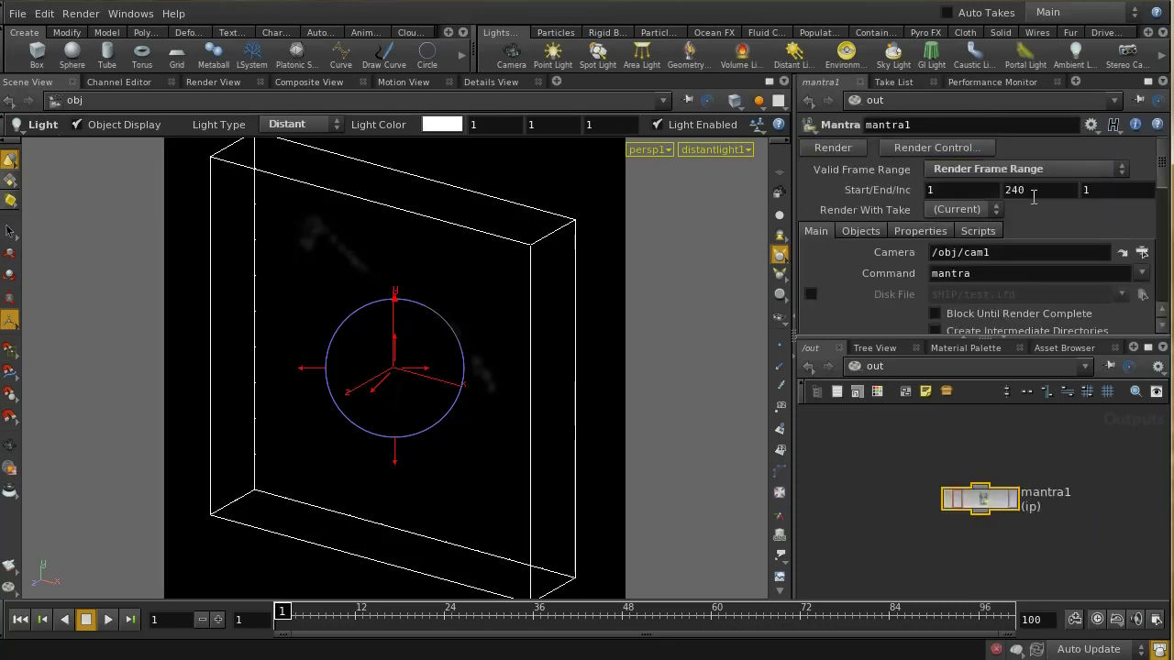
# - Set the end frame of mantra1's render range to 100
pyautogui.click(981, 189)
pyautogui.doubleClick(1051, 196)
pyautogui.write('100')
pyautogui.press('Return')
# - Set mantra1's output picture to $HIP/pic/smoke.$F.pic
pyautogui.click(903, 233)
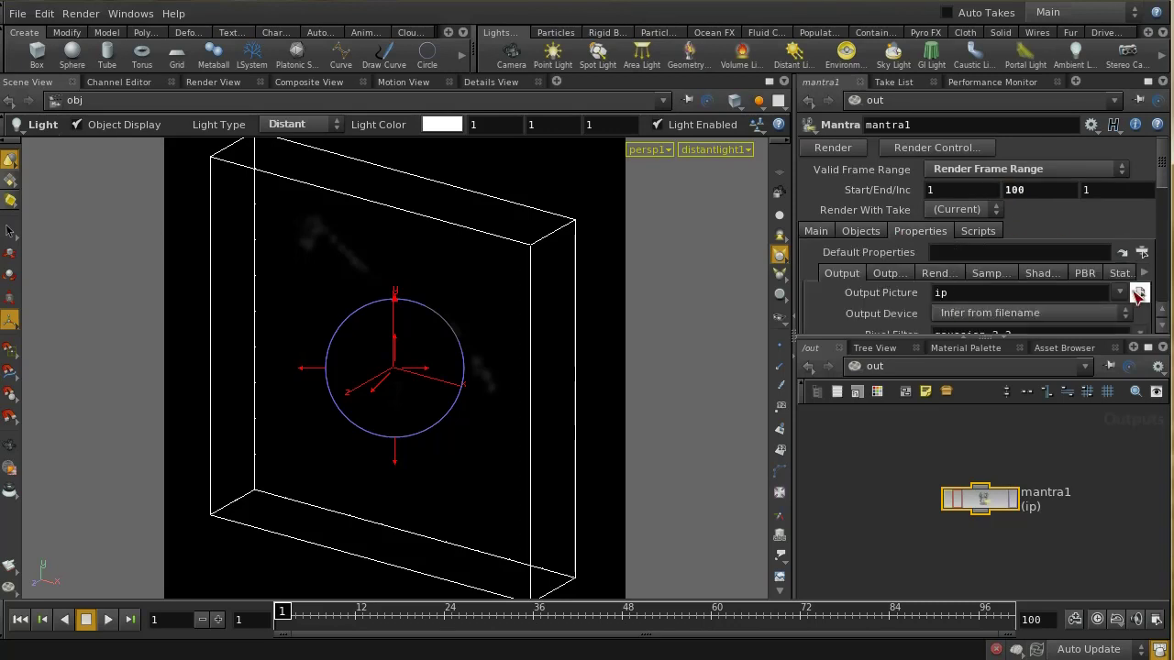
pyautogui.click(1140, 294)
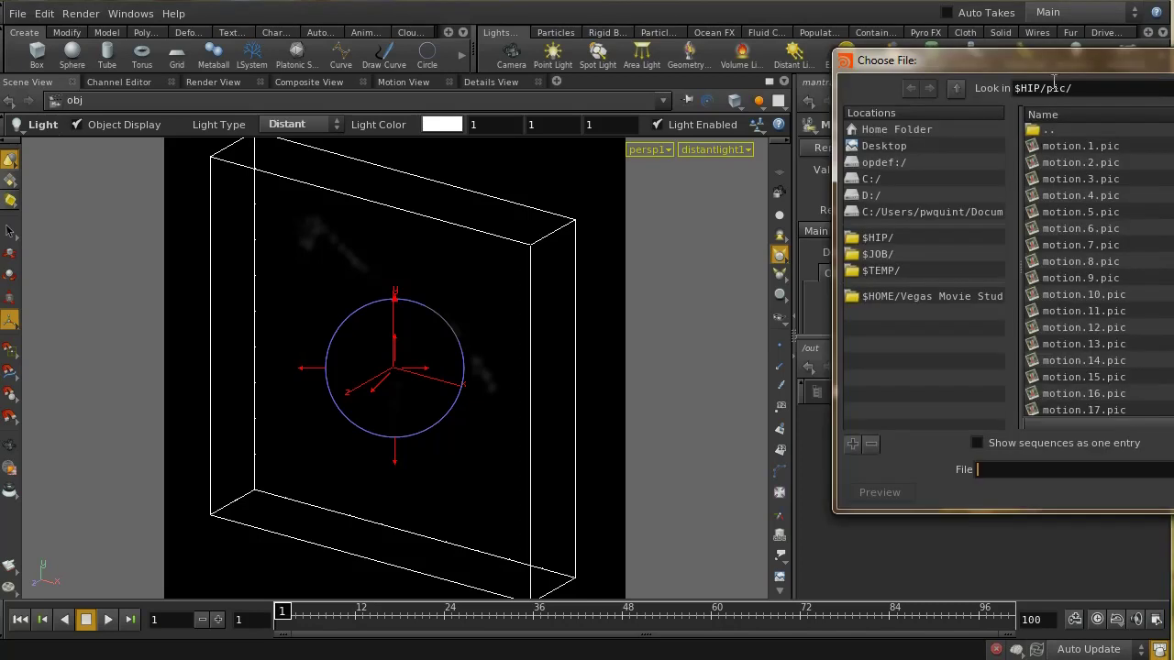
pyautogui.moveTo(1043, 64); pyautogui.dragTo(940, 53)
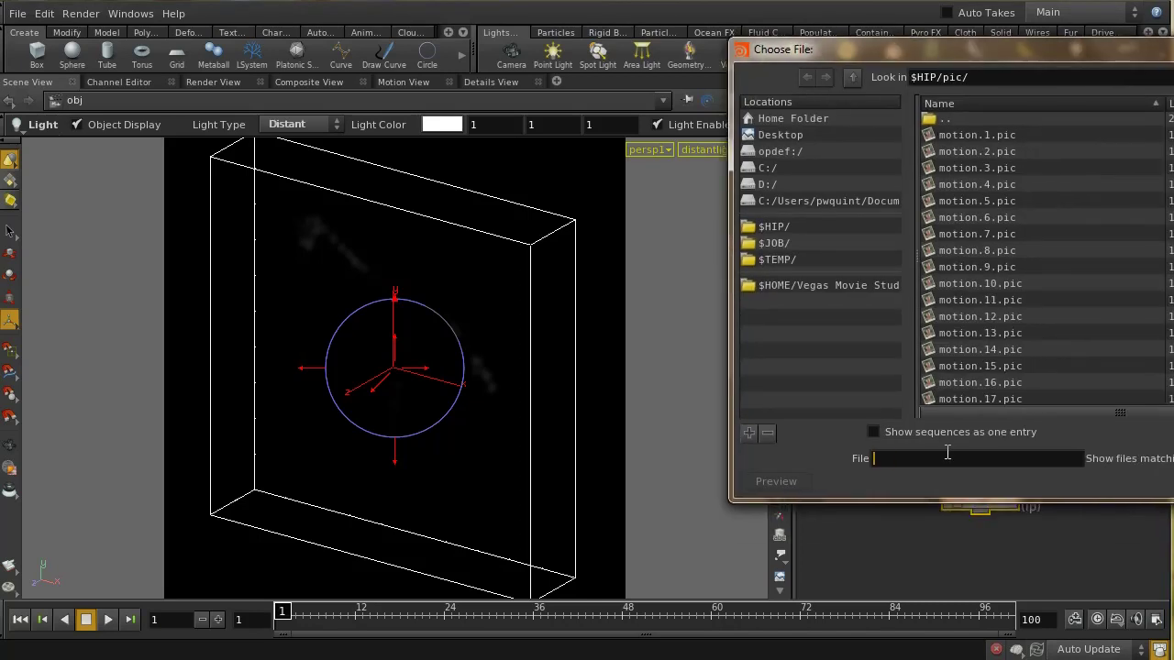
pyautogui.write('smoke.')
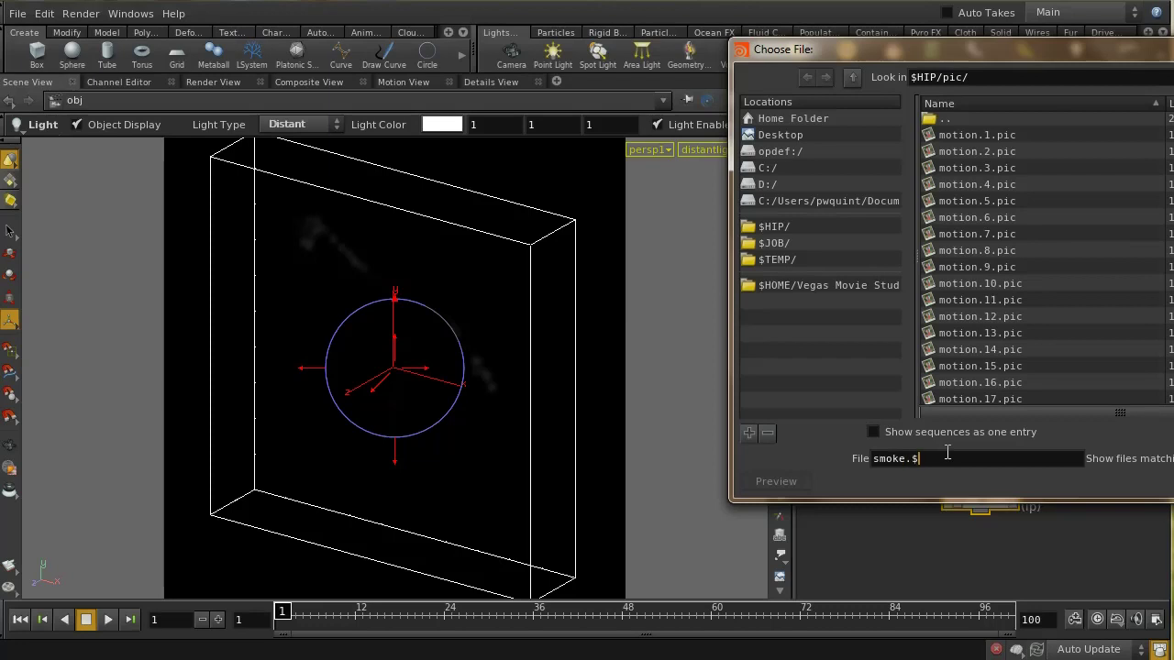
pyautogui.write('$F.pic')
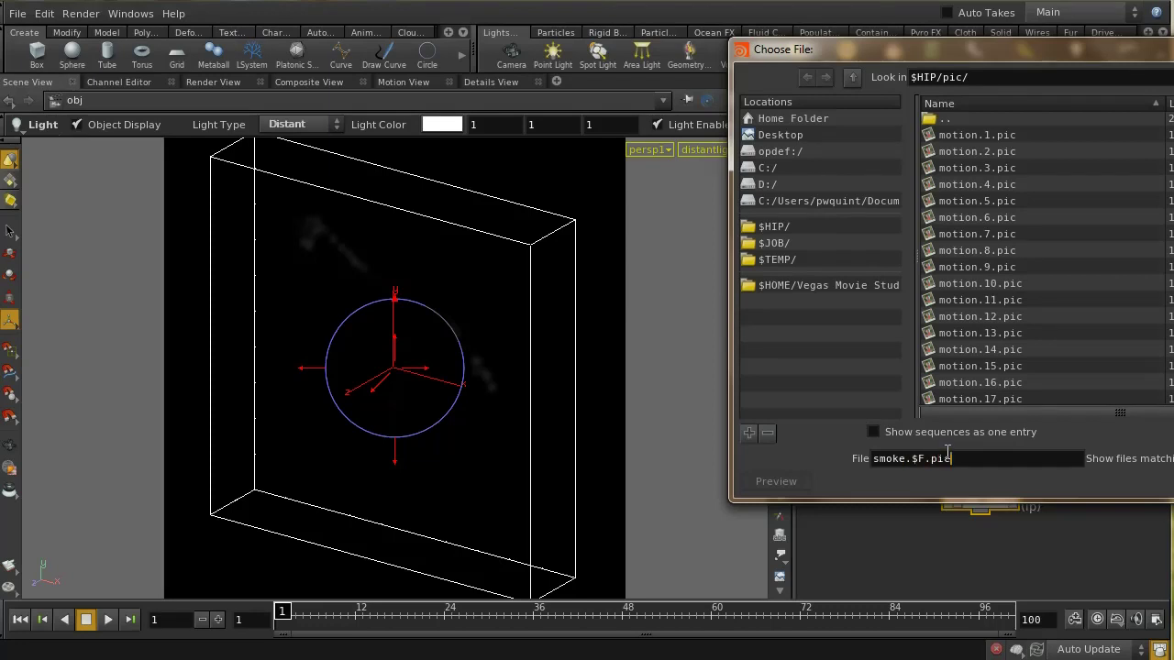
pyautogui.press('Return')
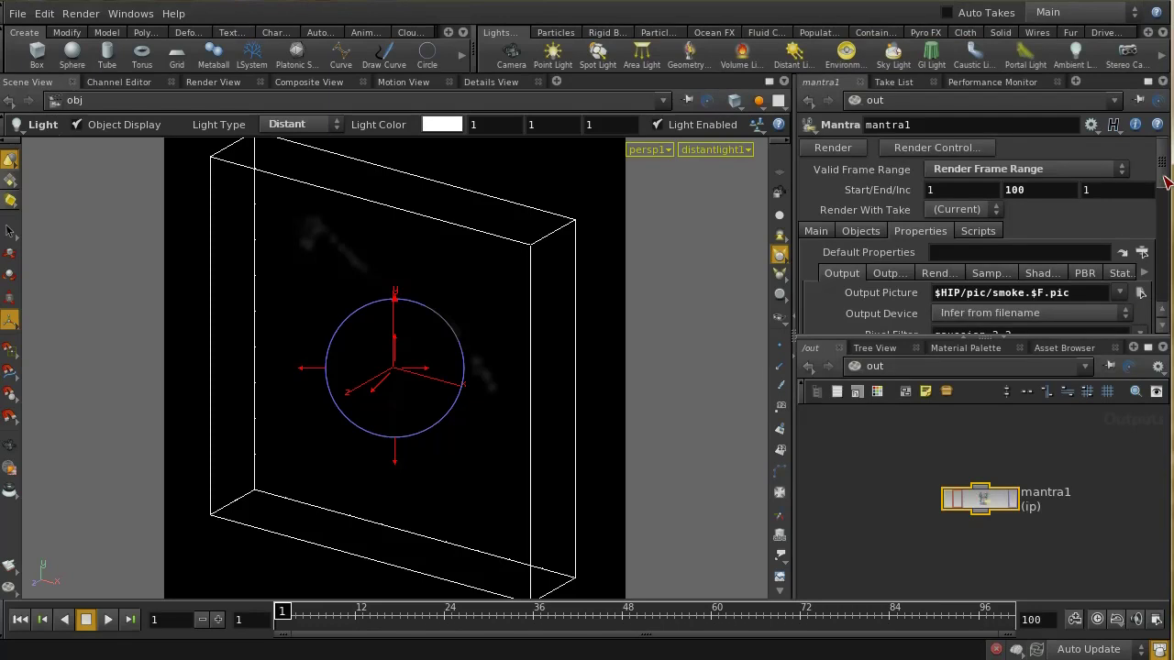
pyautogui.scroll(-3, 1165, 188)
pyautogui.scroll(3, 1165, 188)
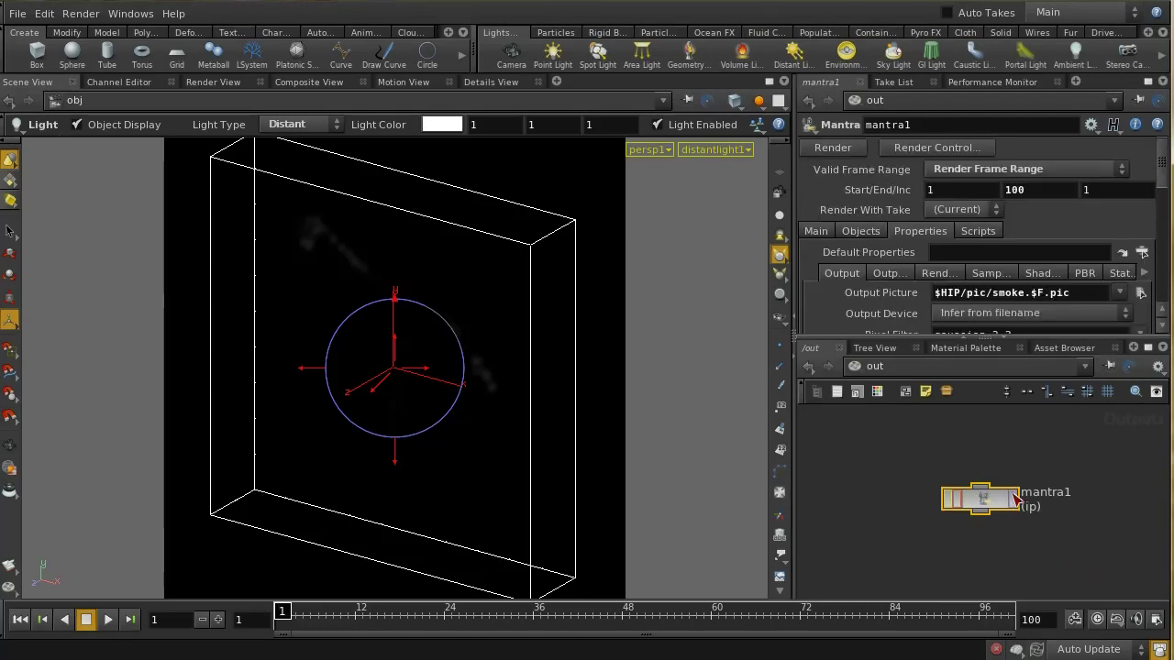
# - Go to frame 17 and test-render mantra1 with Current Frame Only as the frame range and Flipbook as the output
pyautogui.click(390, 619)
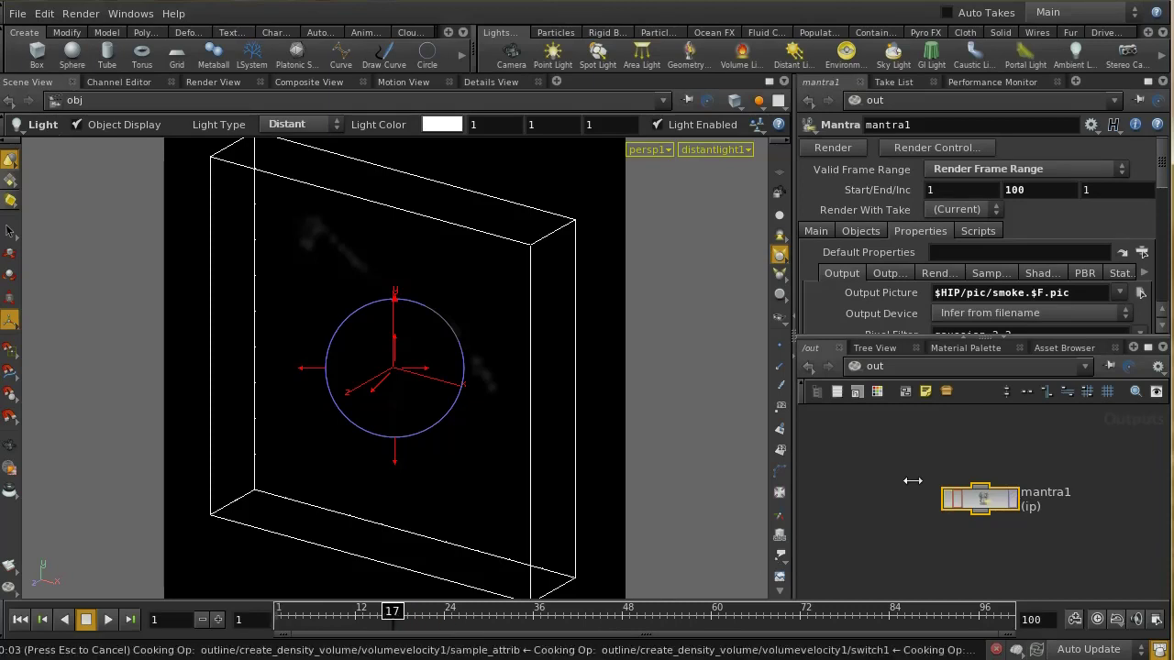
pyautogui.click(1021, 498)
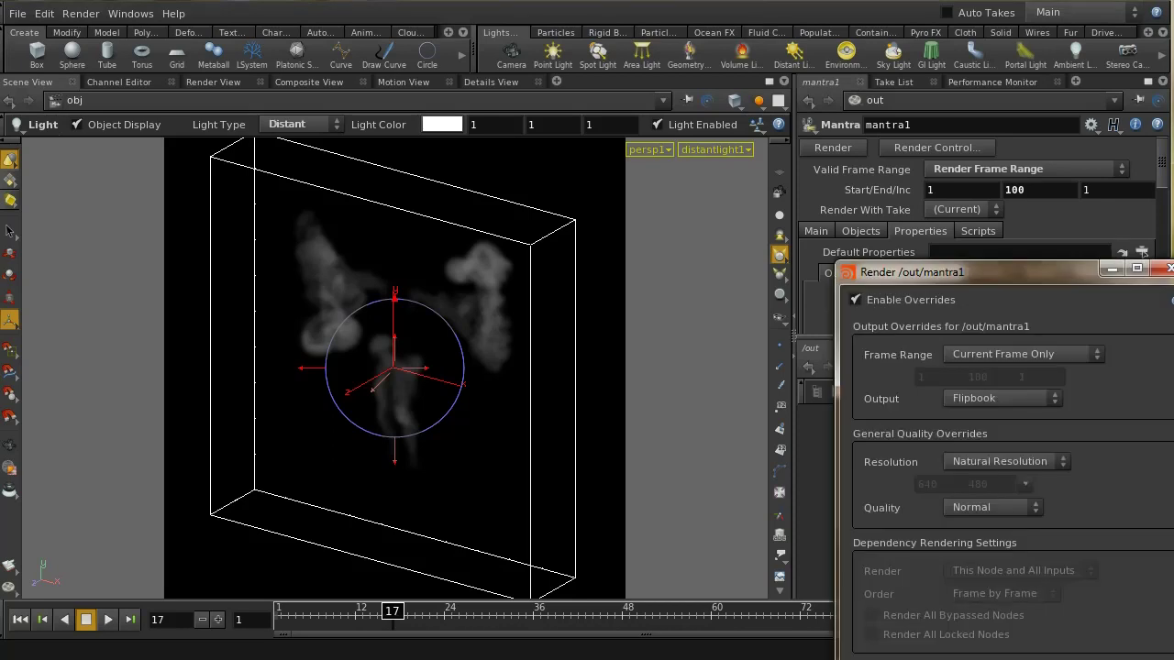
pyautogui.moveTo(918, 275); pyautogui.dragTo(626, 161)
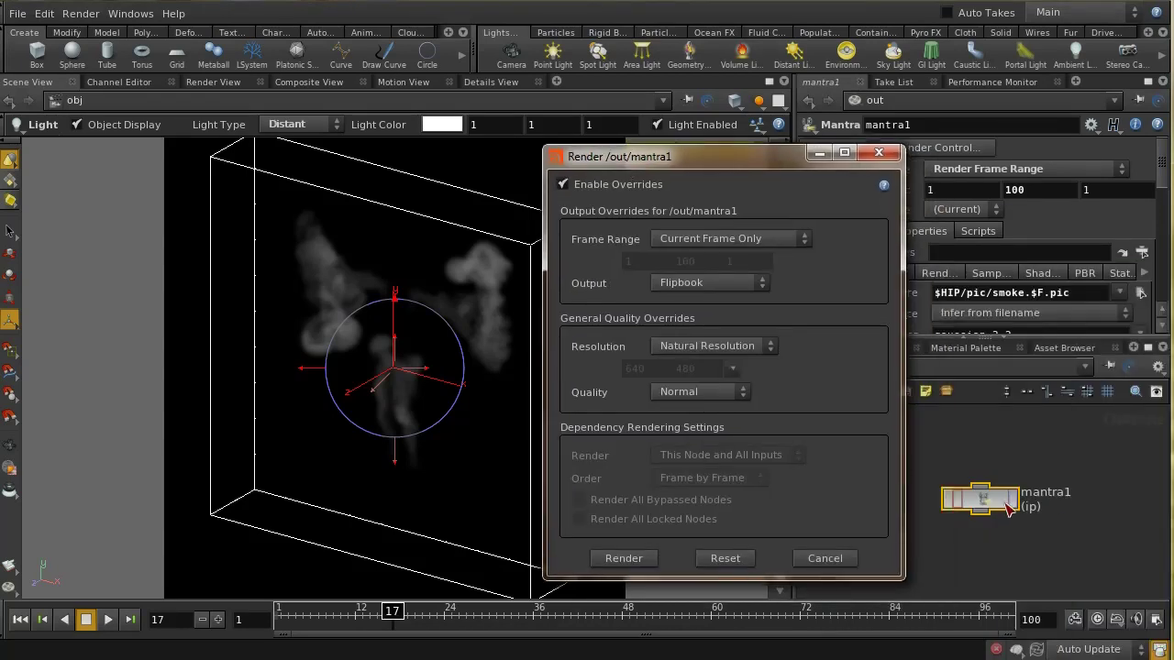
pyautogui.click(731, 237)
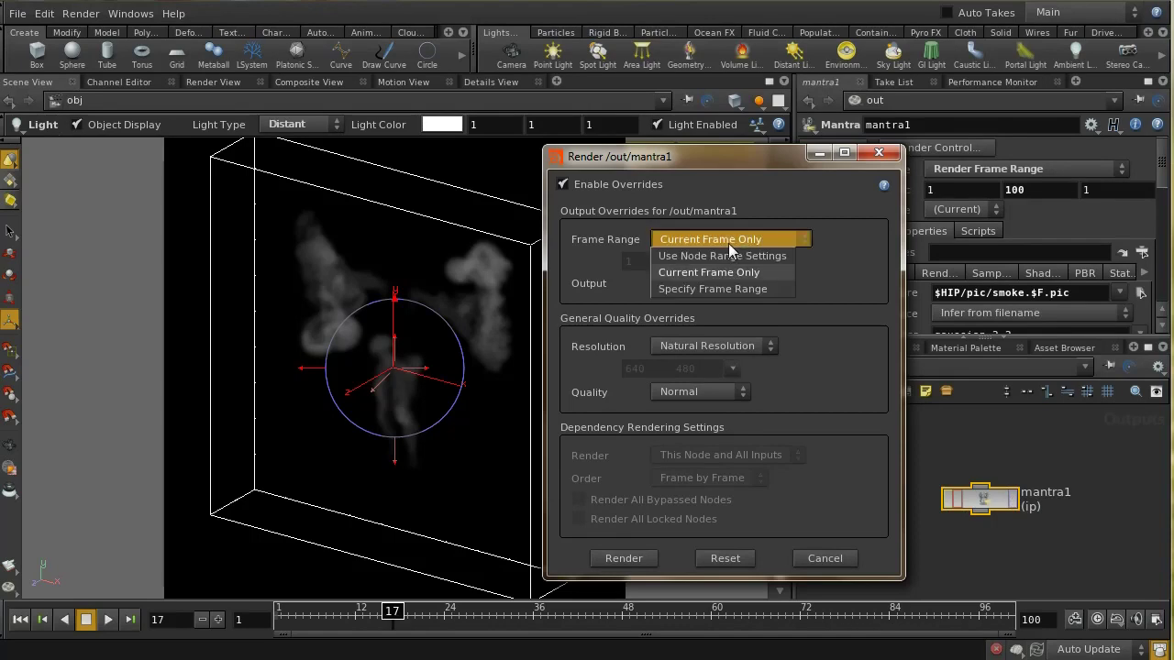
pyautogui.click(725, 290)
pyautogui.click(691, 235)
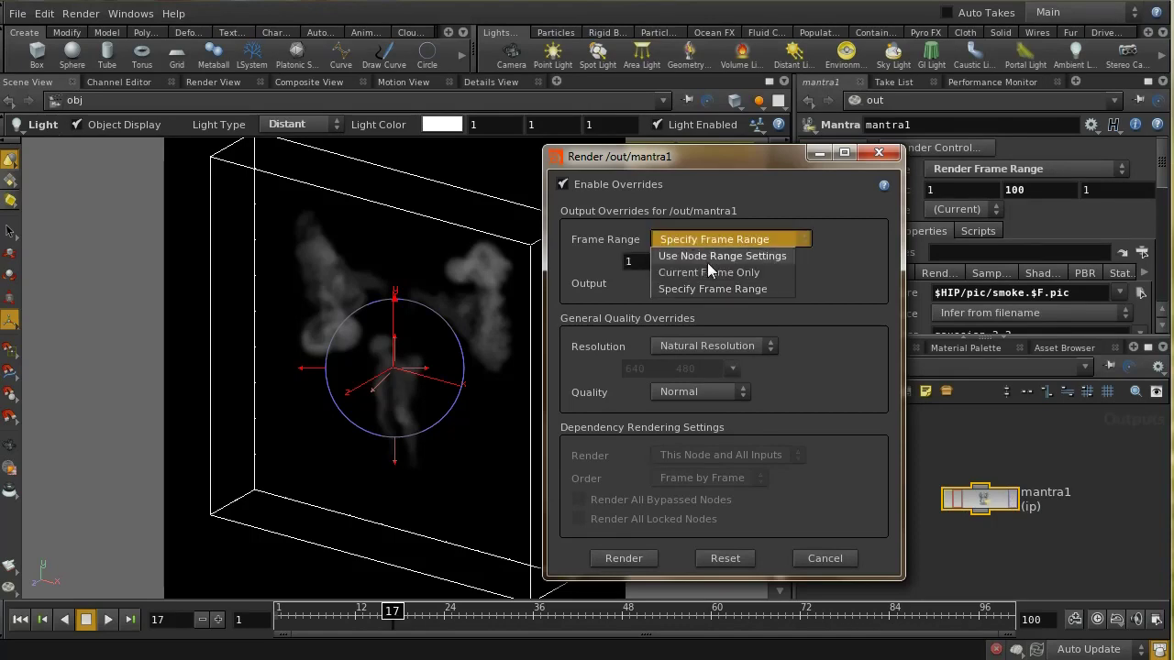
pyautogui.click(707, 262)
pyautogui.click(688, 240)
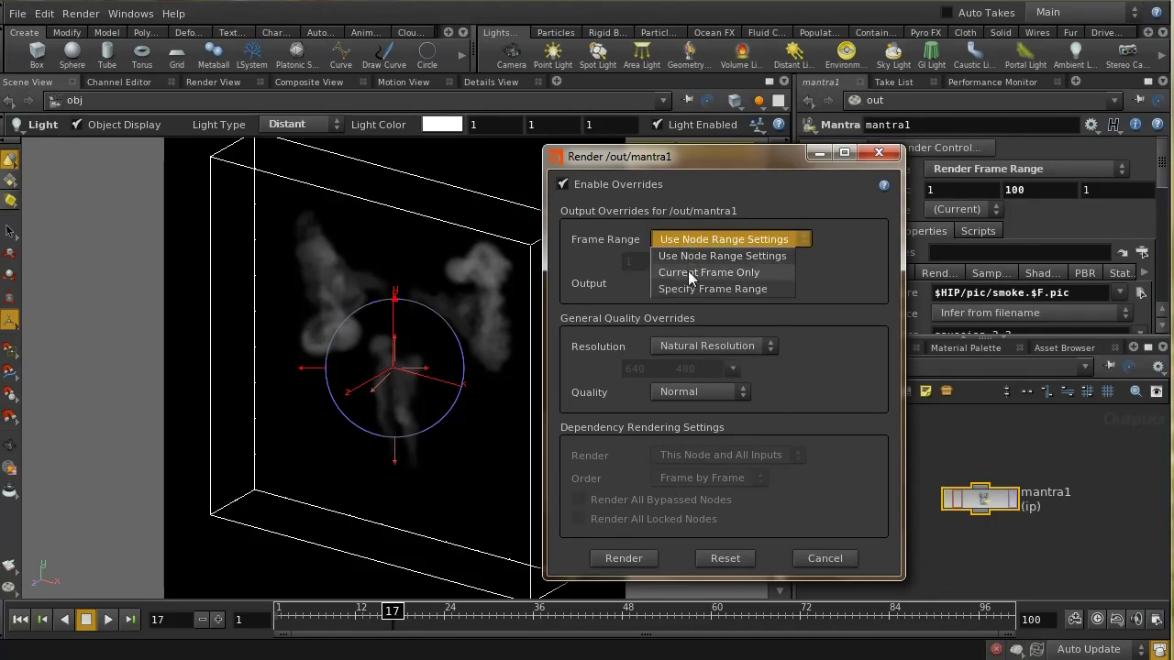
pyautogui.click(690, 272)
pyautogui.click(694, 286)
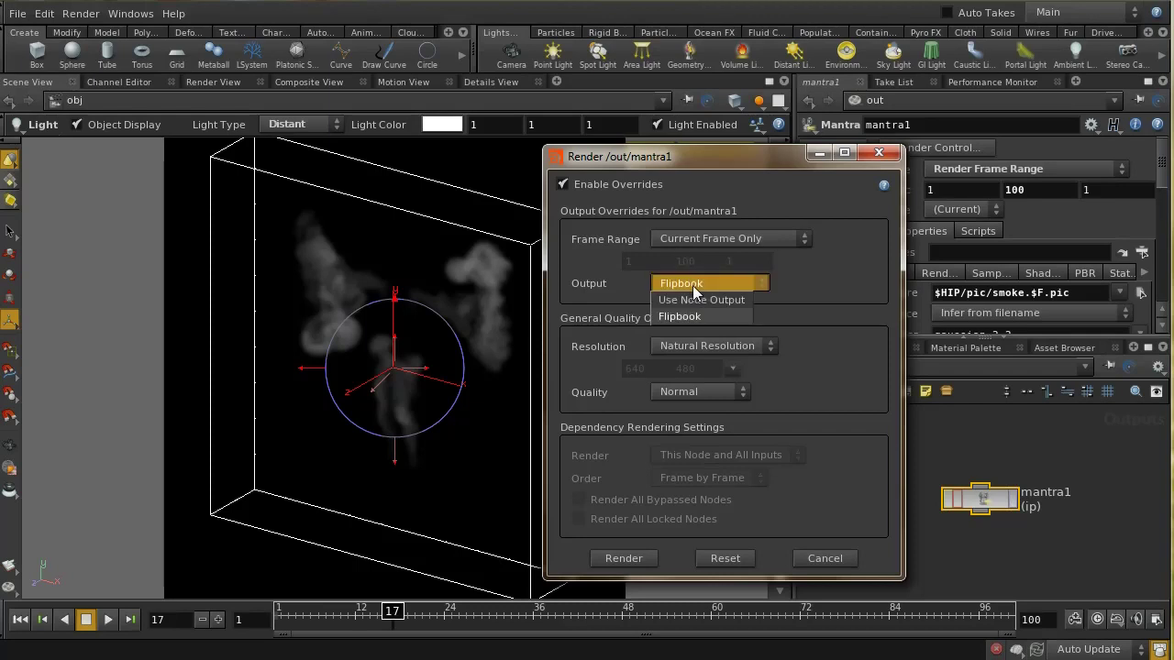
pyautogui.click(686, 317)
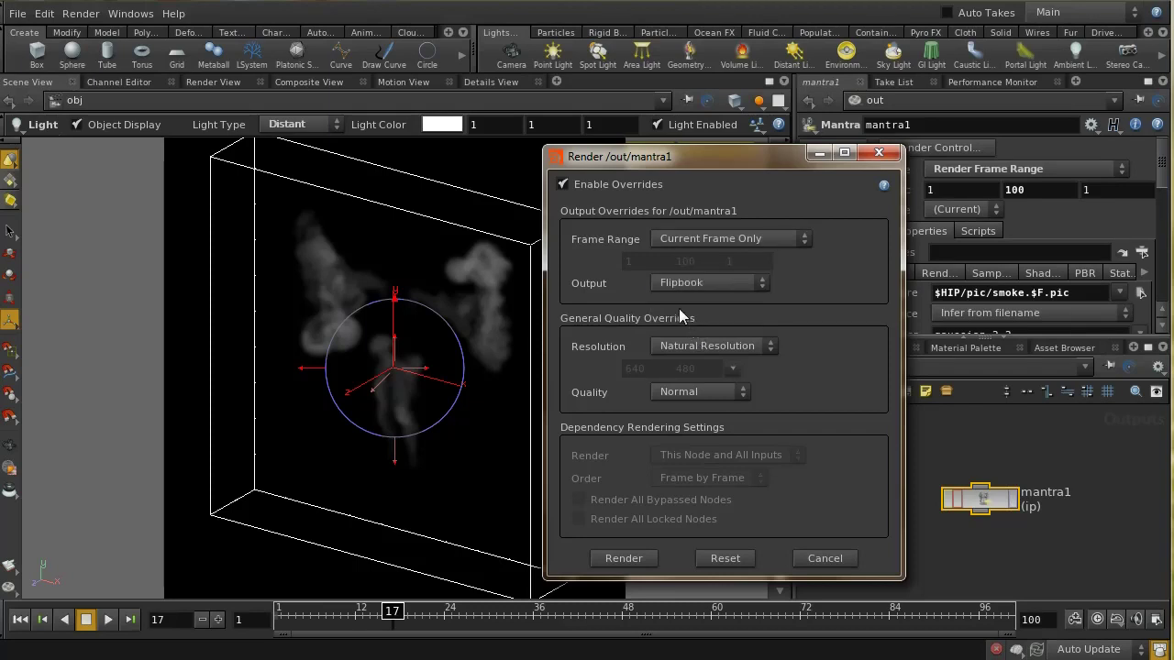
pyautogui.click(625, 557)
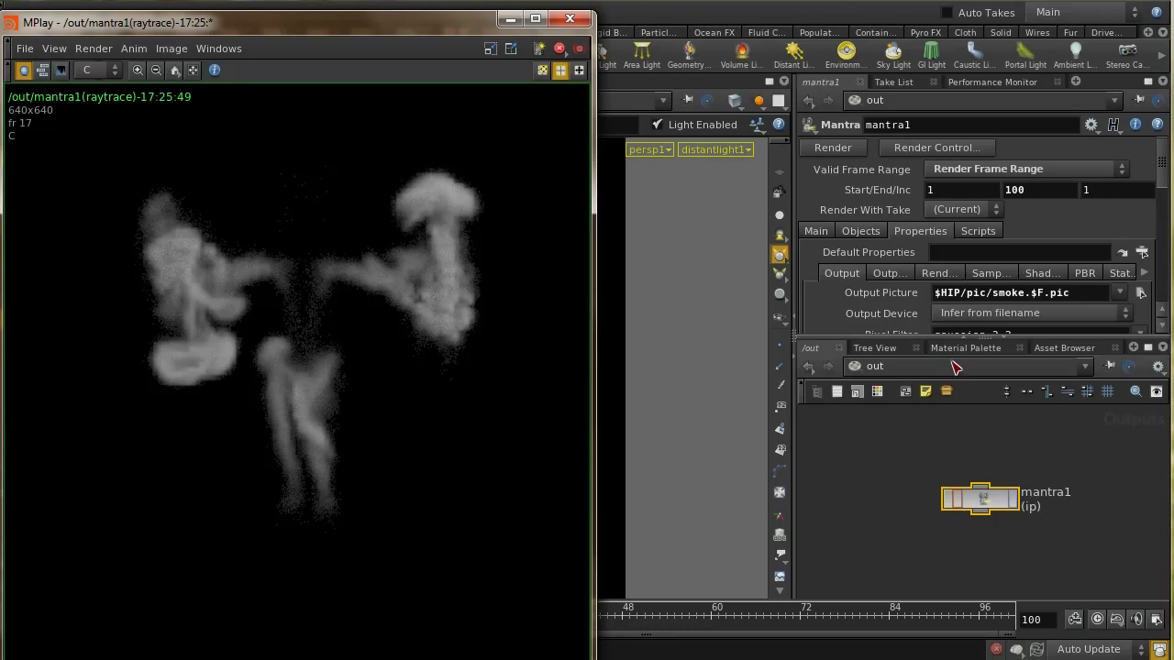
# - Inspect the division size and other properties of the smoke object inside AutoDopNetwork, and return to the obj level
pyautogui.click(870, 368)
pyautogui.click(894, 425)
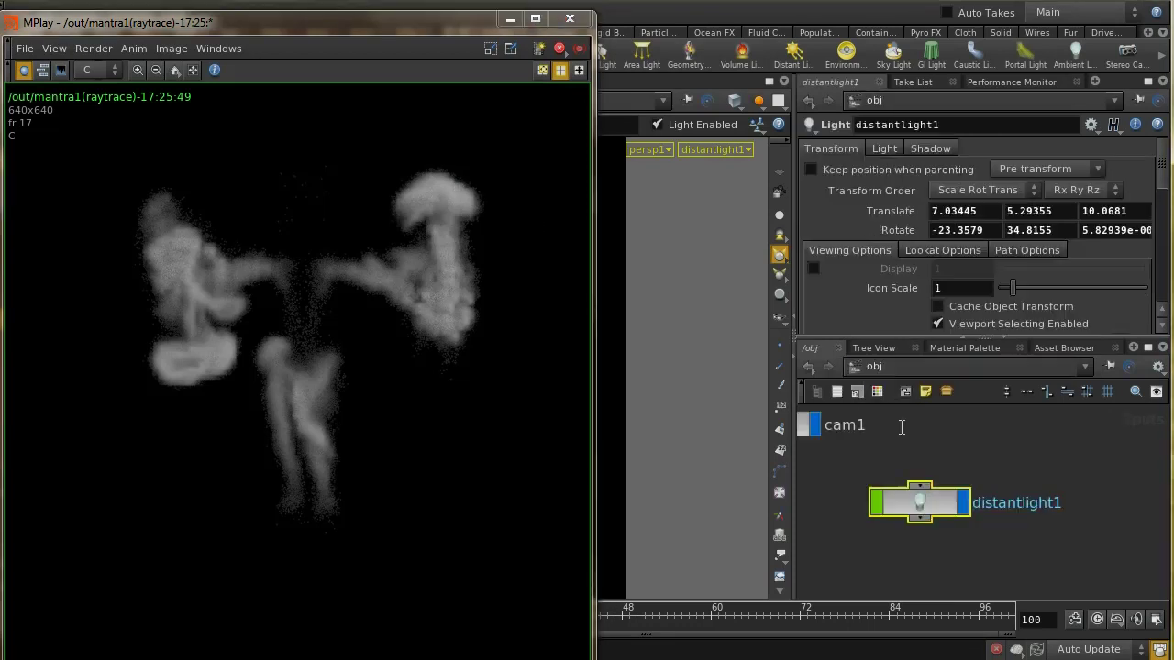
pyautogui.moveTo(1010, 496); pyautogui.dragTo(1106, 510, button='middle')
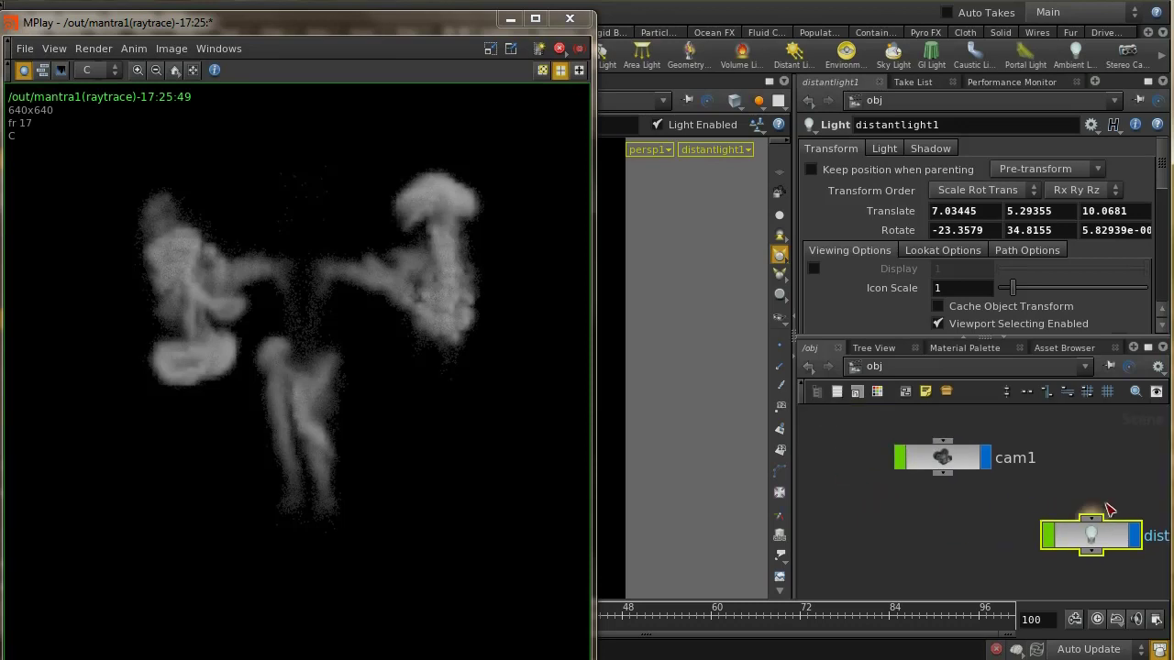
pyautogui.scroll(-3, 1062, 487)
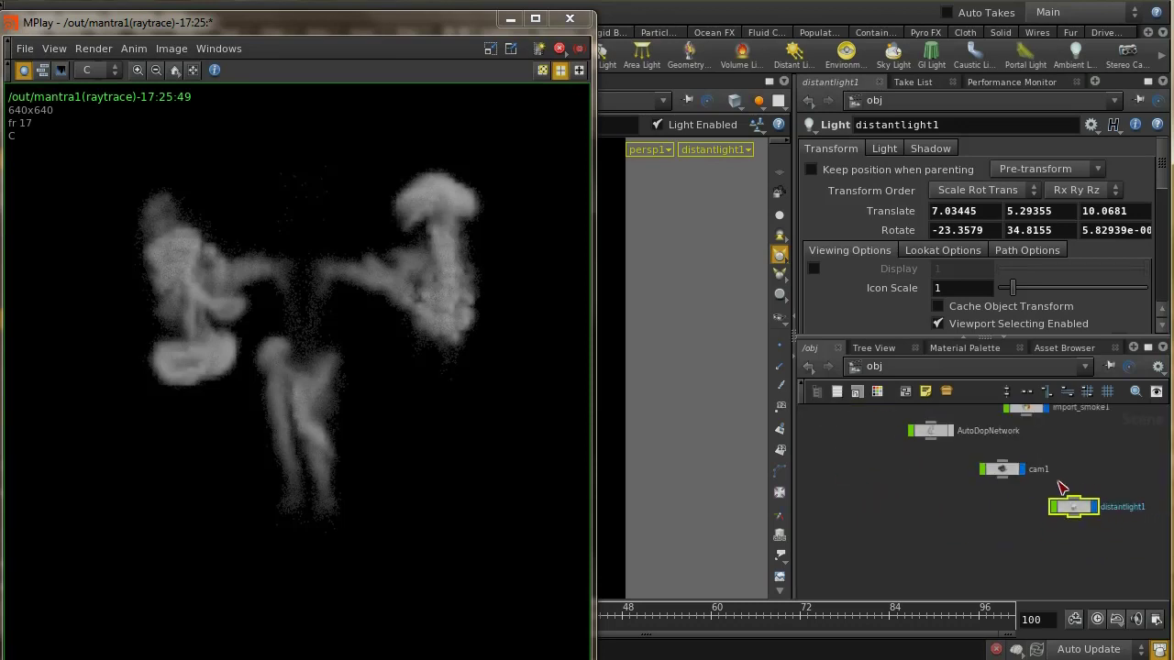
pyautogui.doubleClick(925, 437)
pyautogui.click(818, 460)
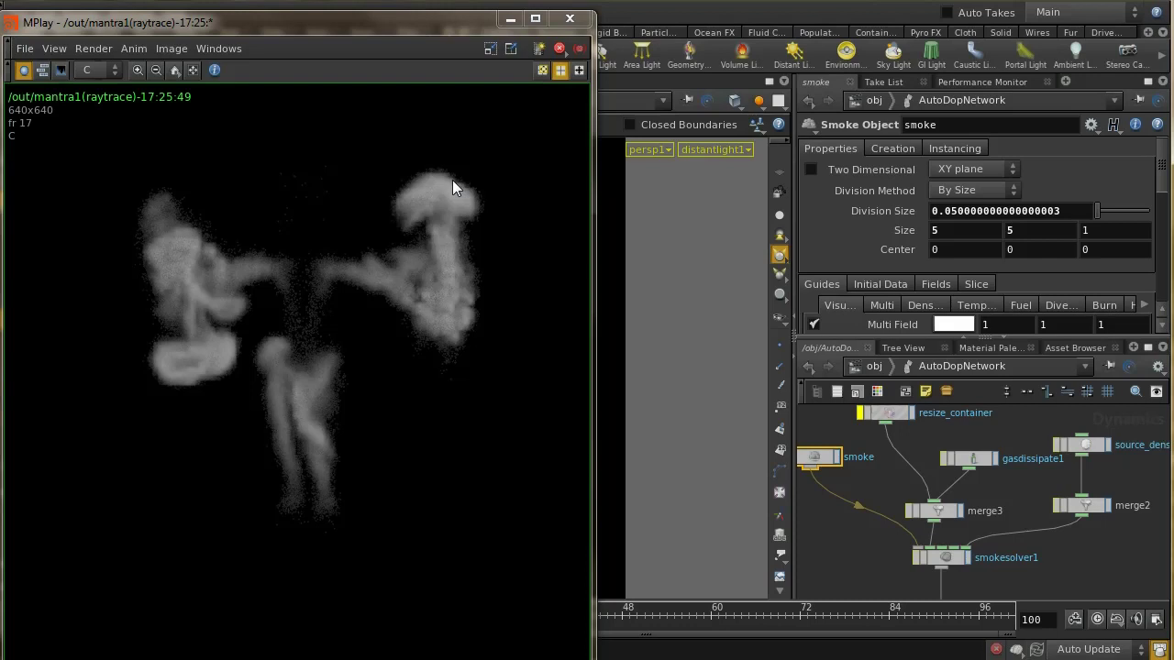
pyautogui.click(869, 365)
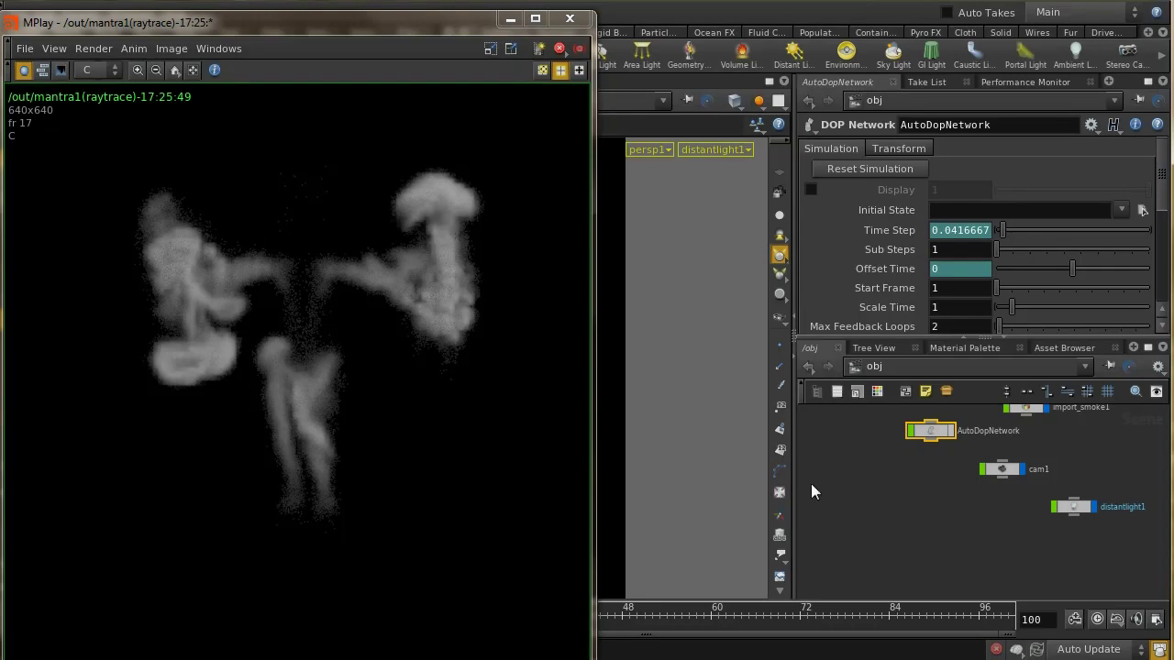
# - Set import_smoke1's volume filter to Gaussian with a volume filter width of 1.2 in its shading properties
pyautogui.moveTo(872, 505); pyautogui.dragTo(890, 548, button='middle')
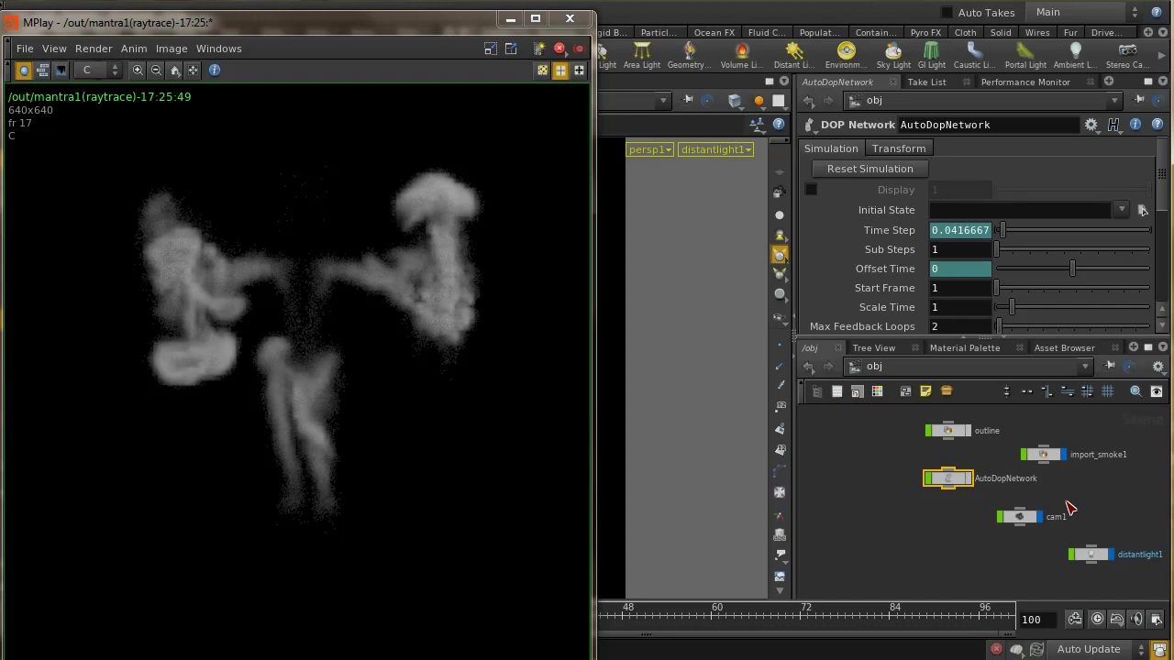
pyautogui.moveTo(1065, 506); pyautogui.dragTo(1027, 532, button='middle')
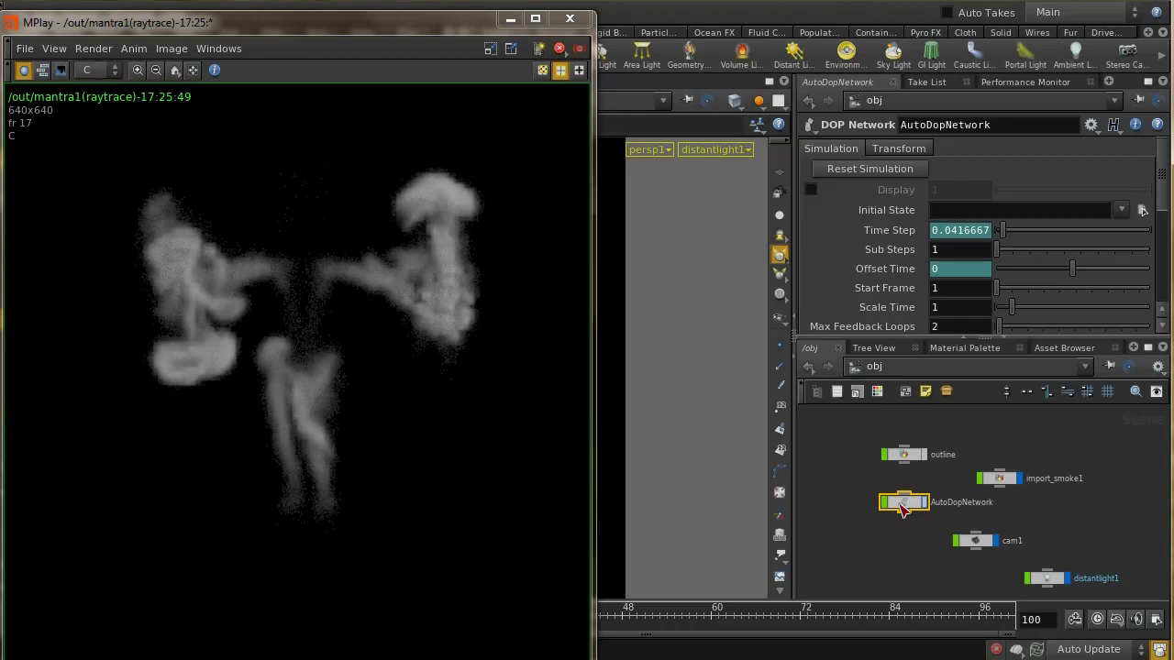
pyautogui.click(1001, 481)
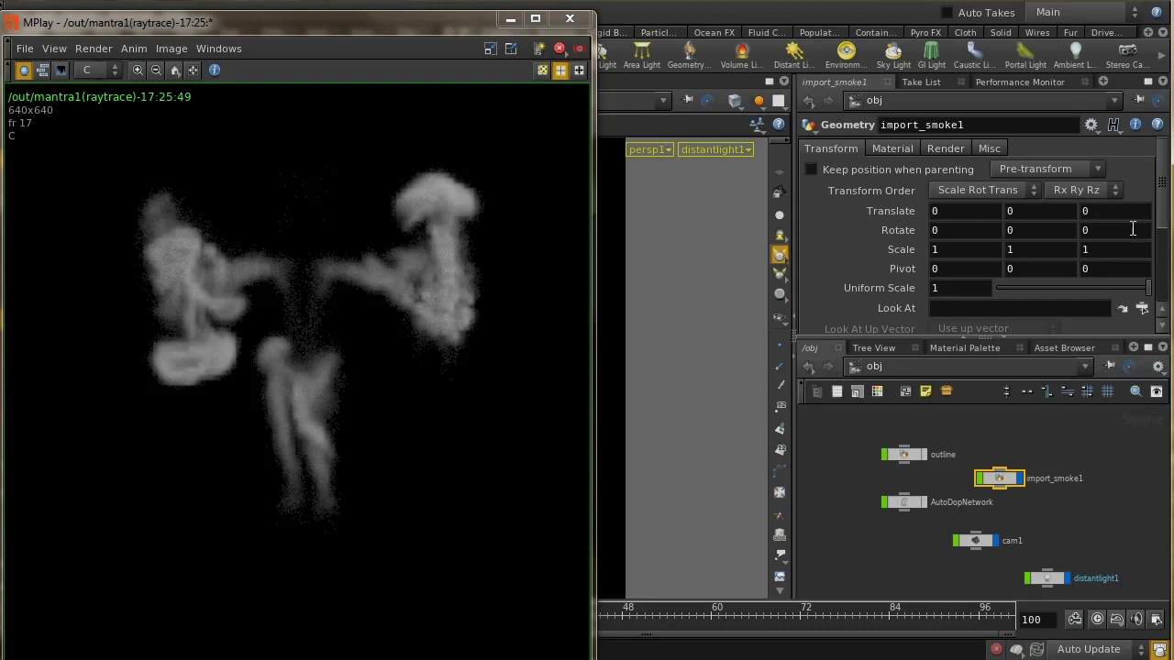
pyautogui.scroll(-1, 1165, 220)
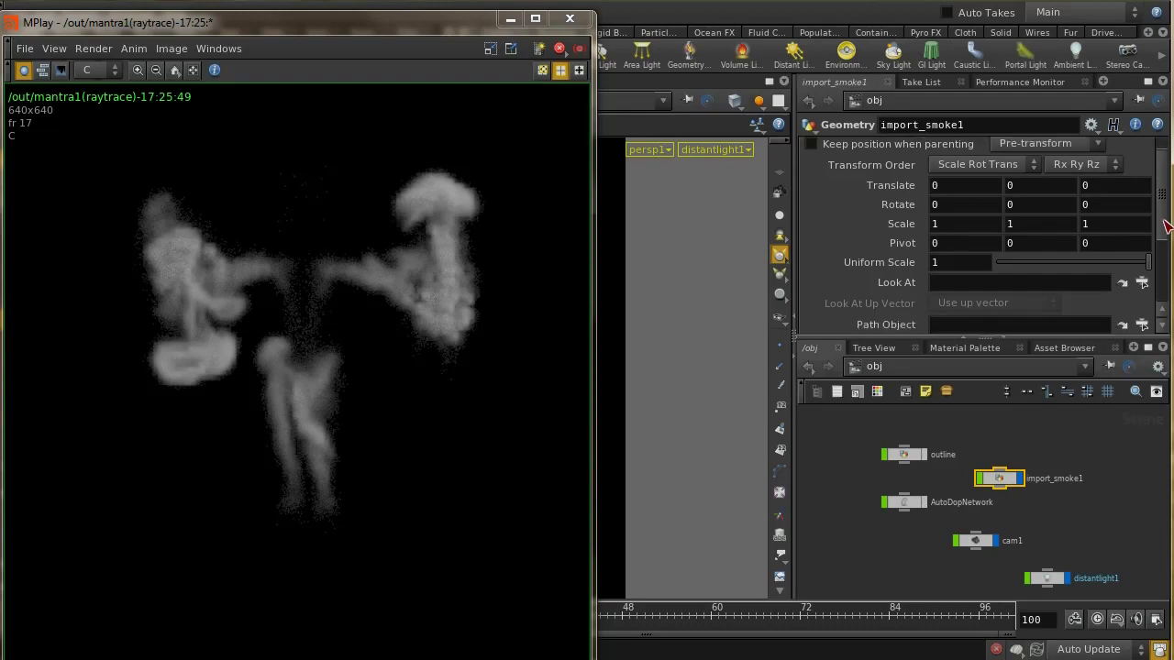
pyautogui.click(948, 139)
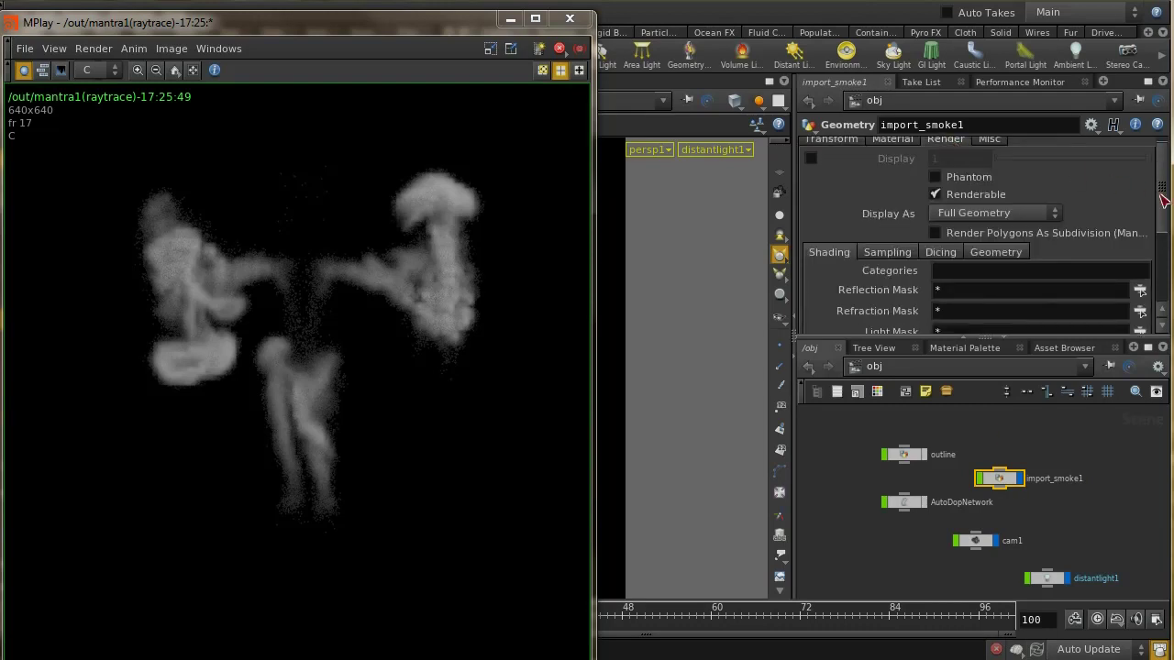
pyautogui.moveTo(1166, 202); pyautogui.dragTo(1168, 240)
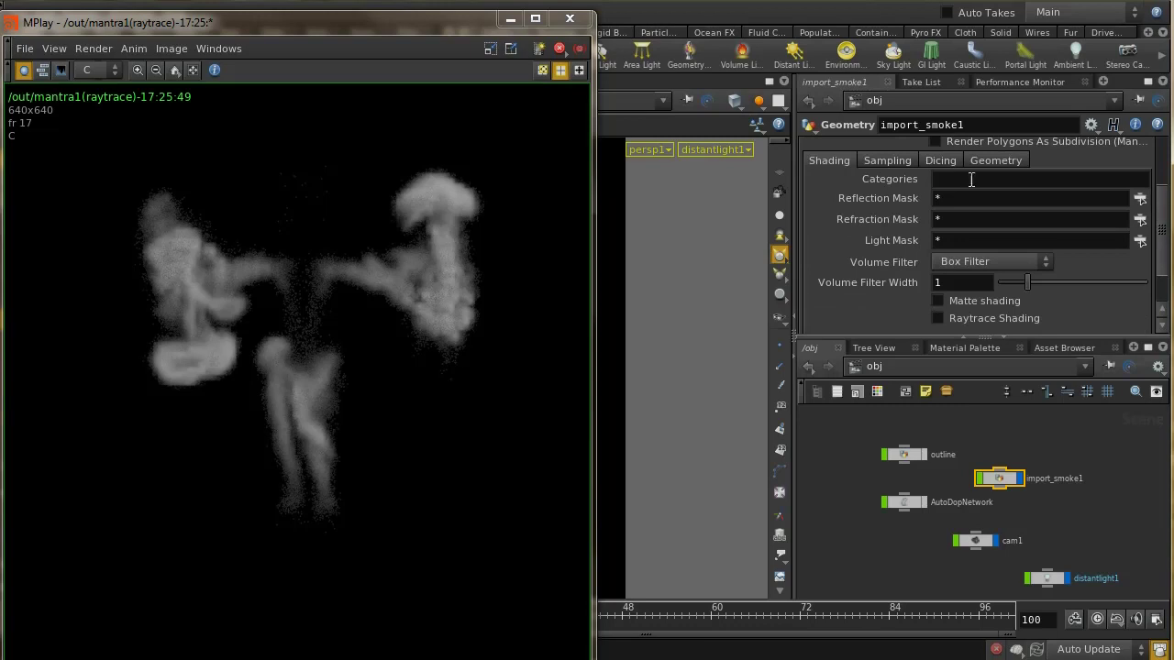
pyautogui.moveTo(1166, 231); pyautogui.dragTo(1163, 254)
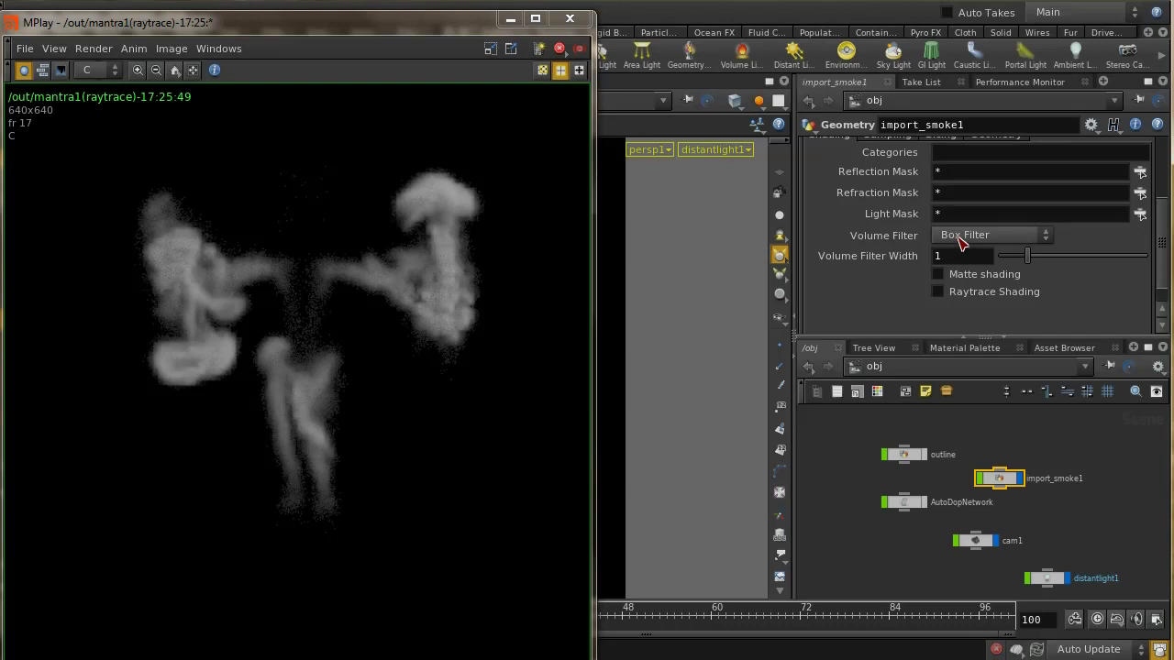
pyautogui.click(965, 236)
pyautogui.click(960, 268)
pyautogui.write('.2')
pyautogui.press('Return')
# - Return to the out network and render the current frame of mantra1 again to the flipbook
pyautogui.click(888, 369)
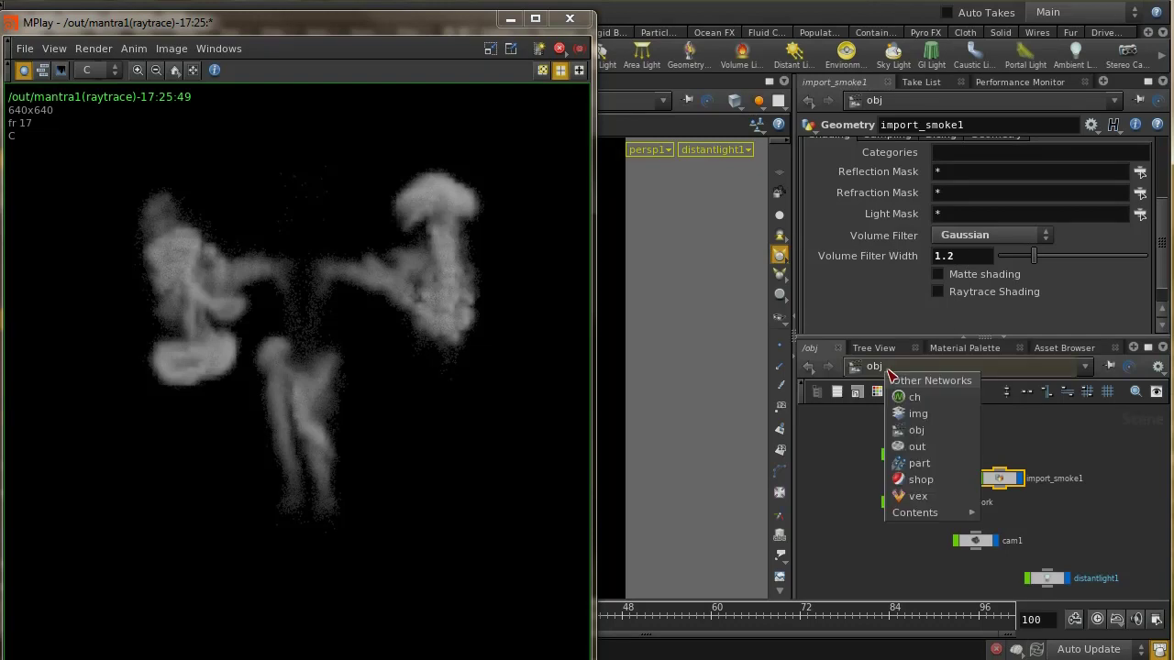
pyautogui.click(917, 449)
pyautogui.click(1016, 503)
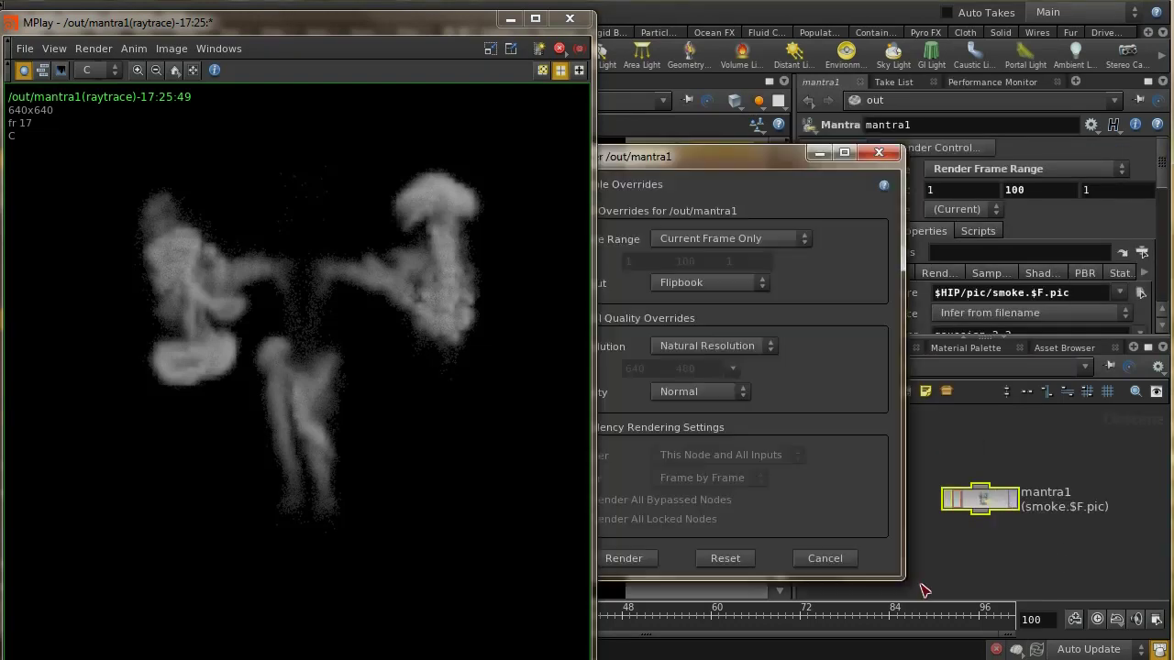
pyautogui.click(624, 559)
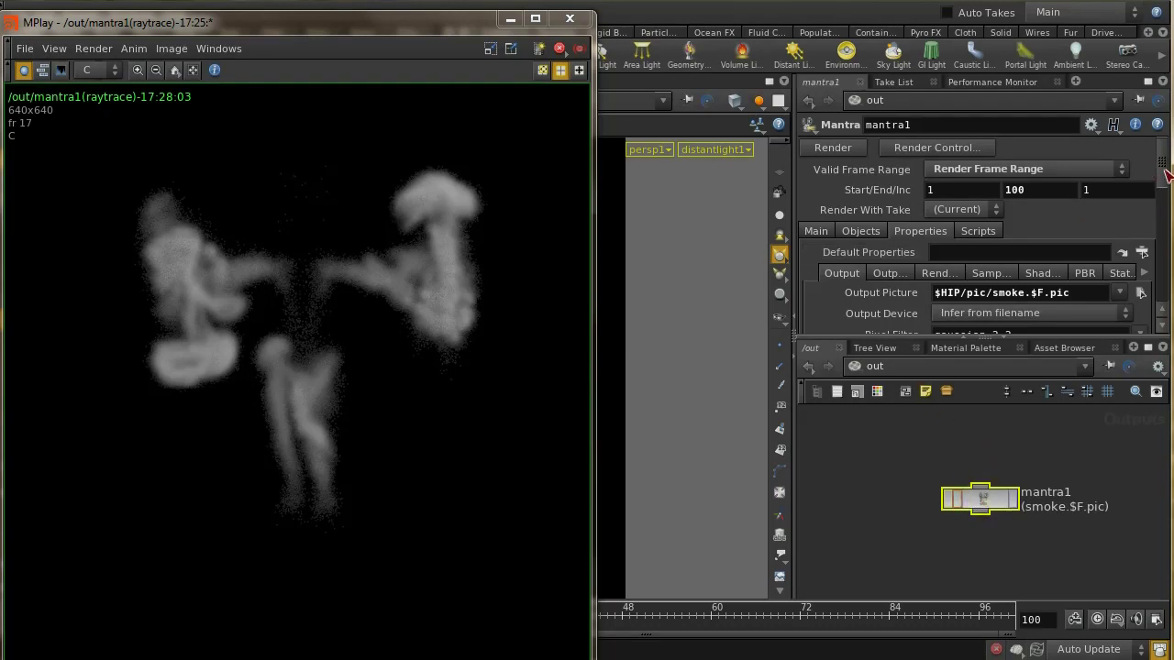
# - Set the volume quality to 0.8 in mantra1's sampling properties
pyautogui.moveTo(1167, 174); pyautogui.dragTo(1164, 194)
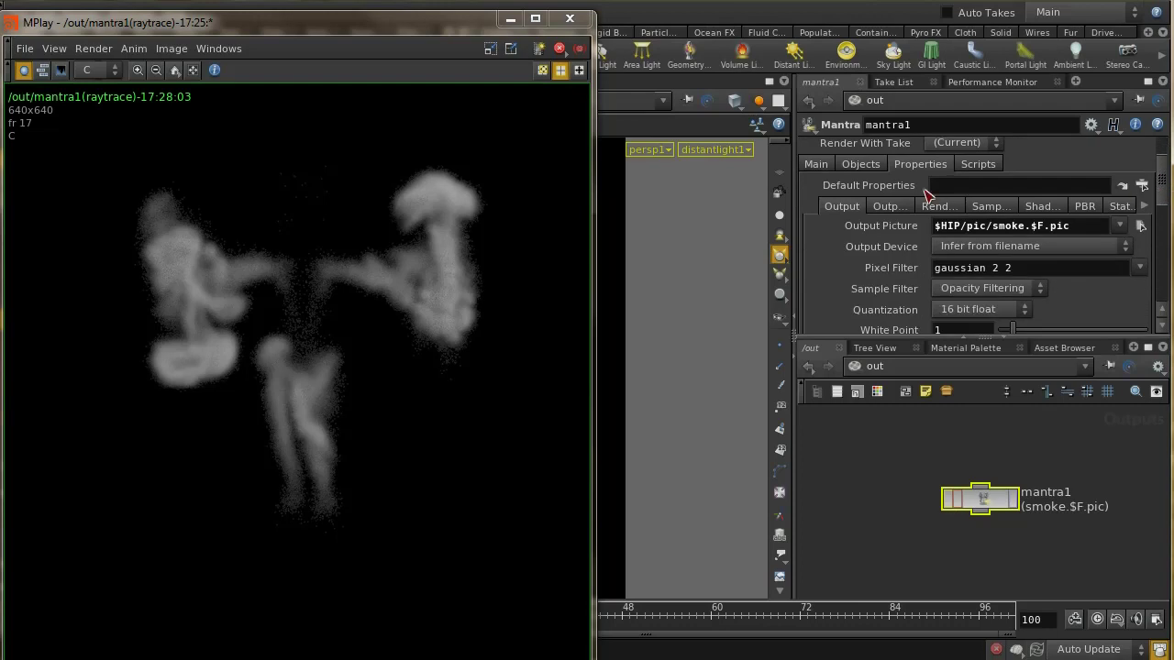
pyautogui.click(991, 207)
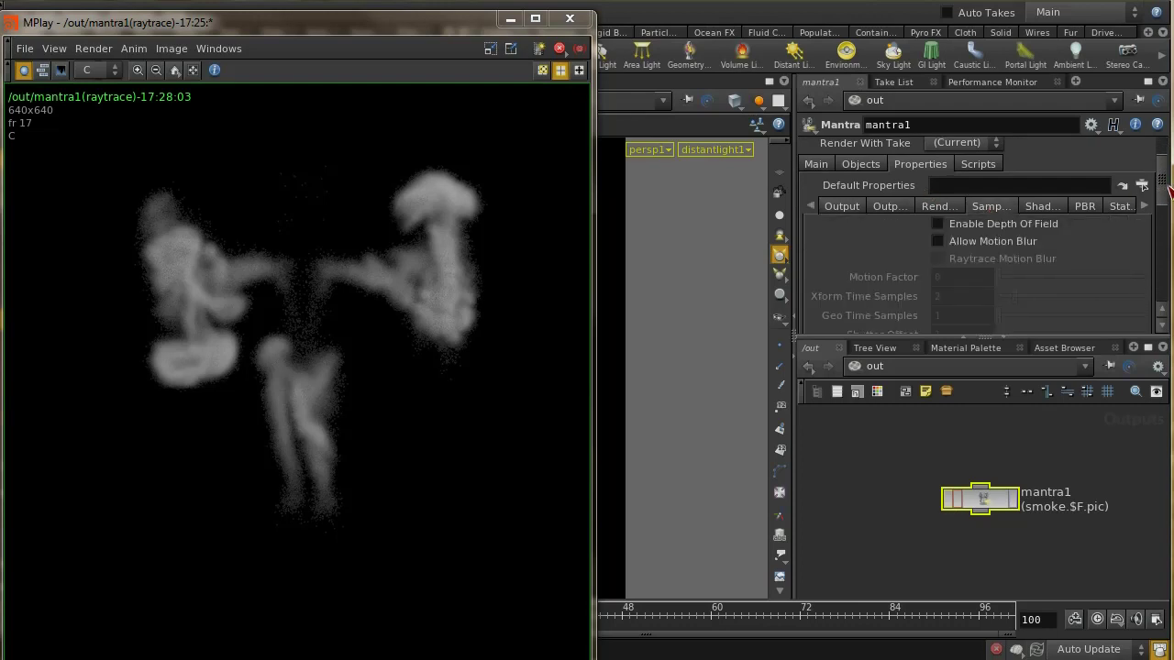
pyautogui.moveTo(1167, 194); pyautogui.dragTo(1162, 272)
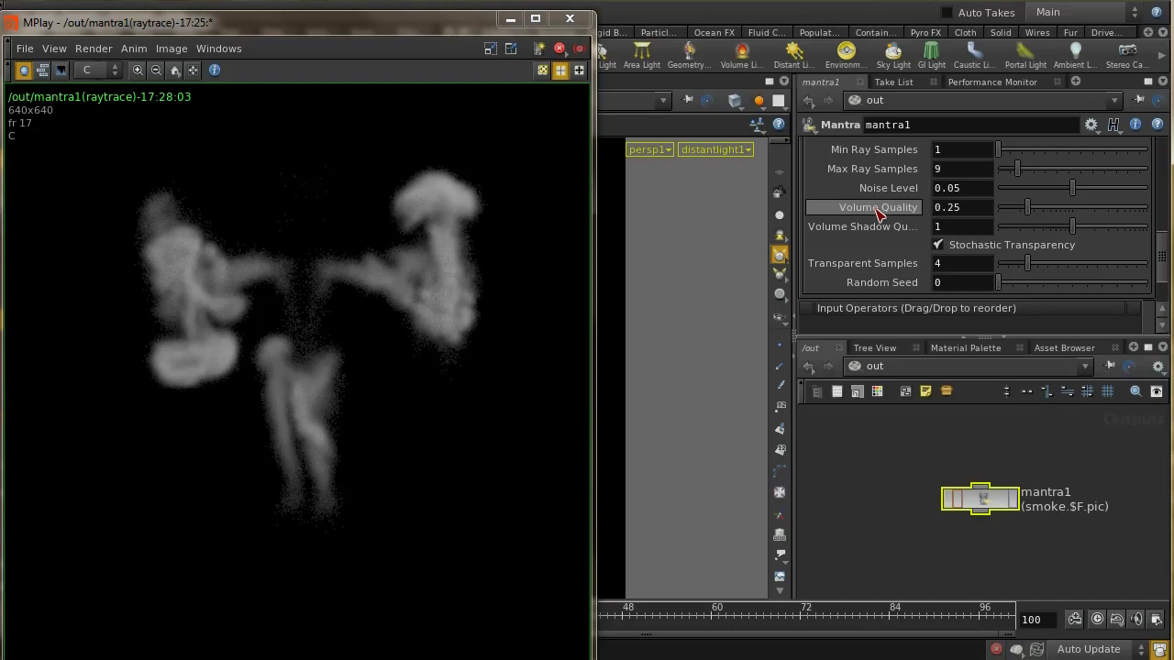
pyautogui.moveTo(877, 213)
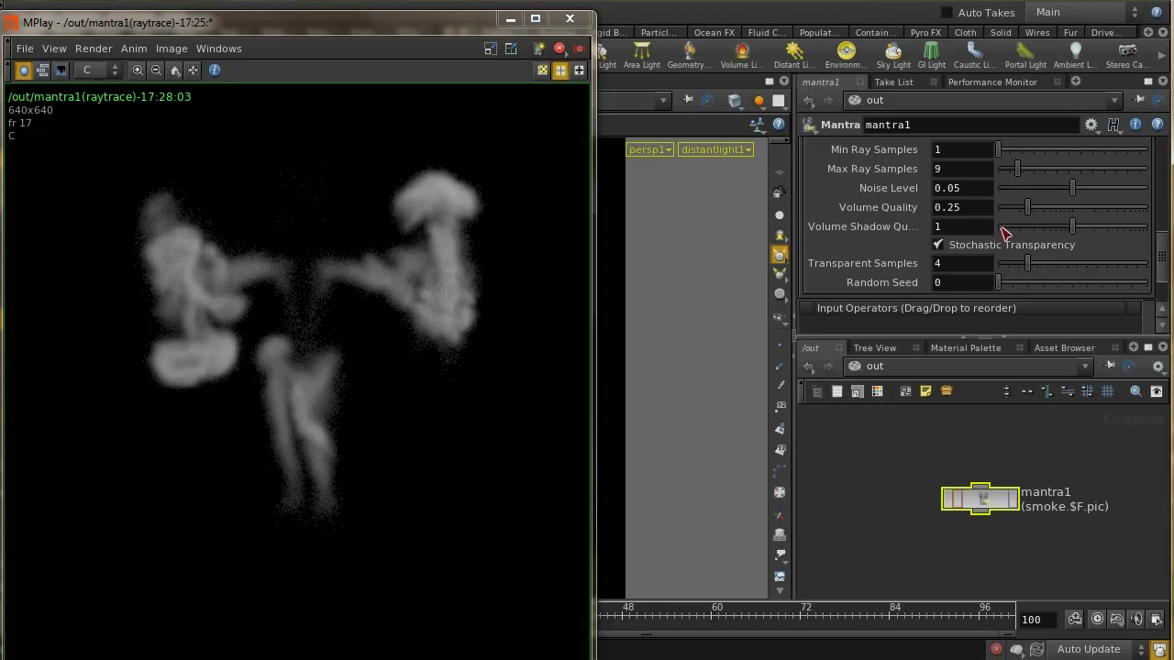
pyautogui.click(974, 207)
pyautogui.press('BackSpace')
pyautogui.press('BackSpace')
pyautogui.write('8')
pyautogui.press('Return')
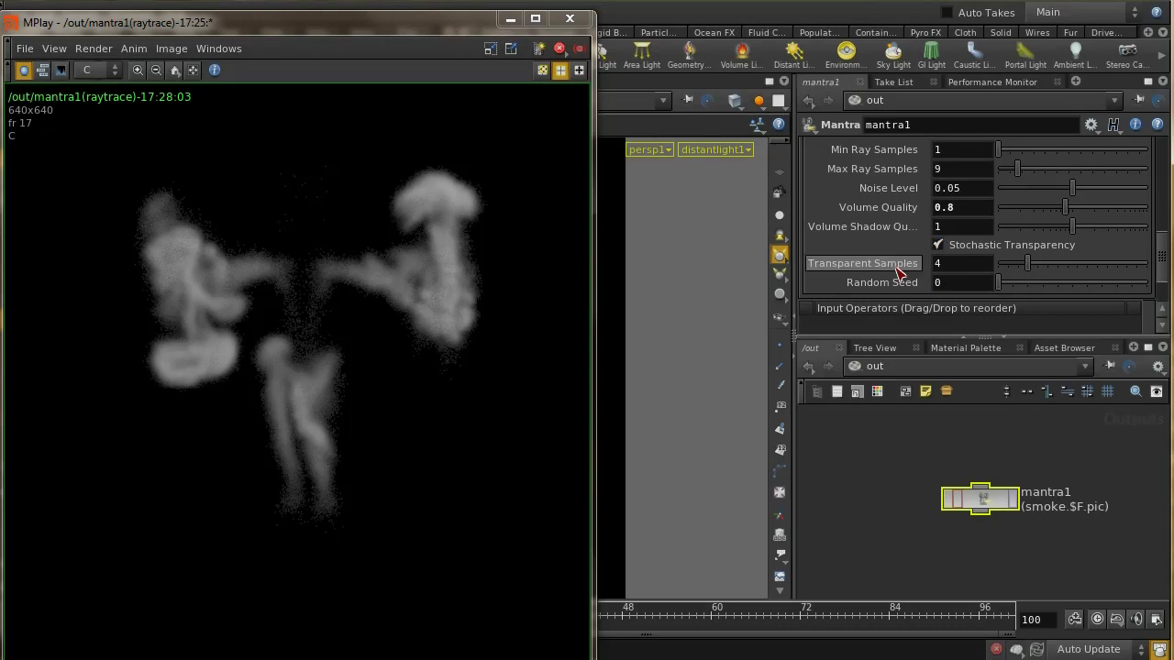
# - Set mantra1's transparent samples to 18 and render the current frame to the flipbook
pyautogui.moveTo(899, 272)
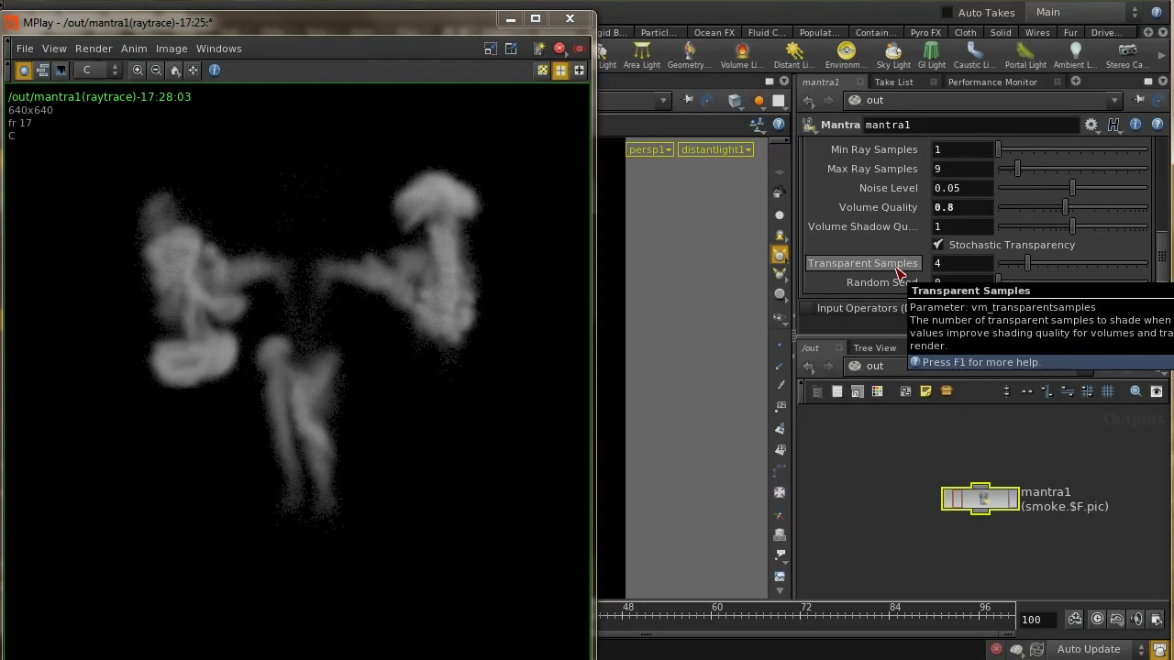
pyautogui.click(954, 263)
pyautogui.press('BackSpace')
pyautogui.write('18')
pyautogui.press('Return')
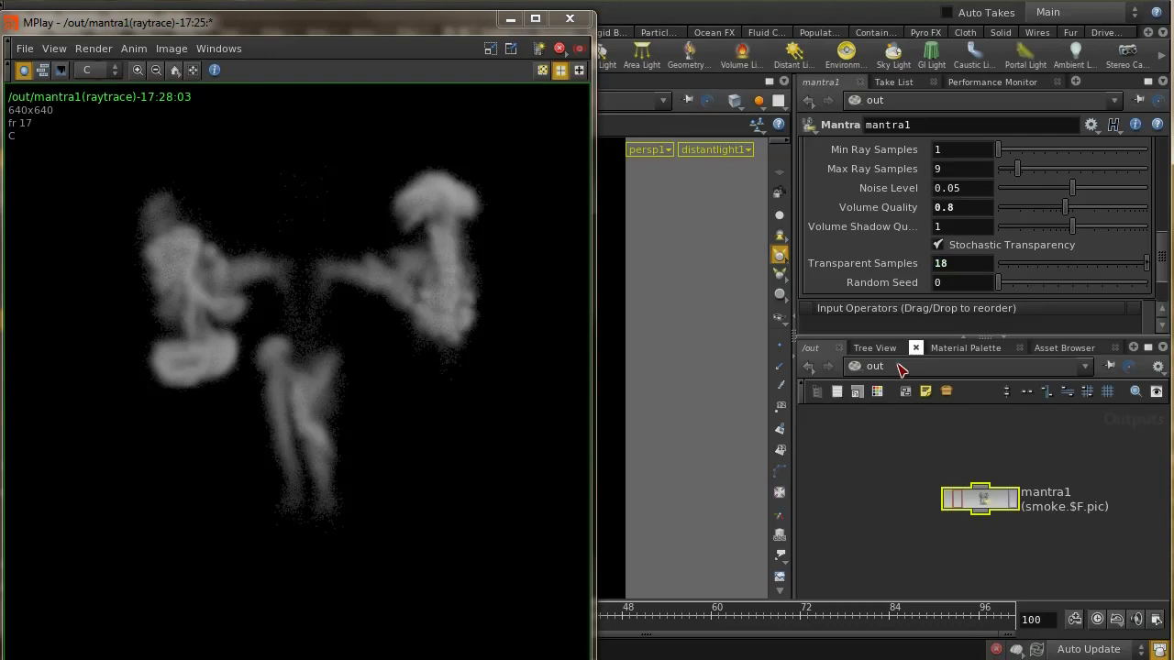
pyautogui.click(1011, 500)
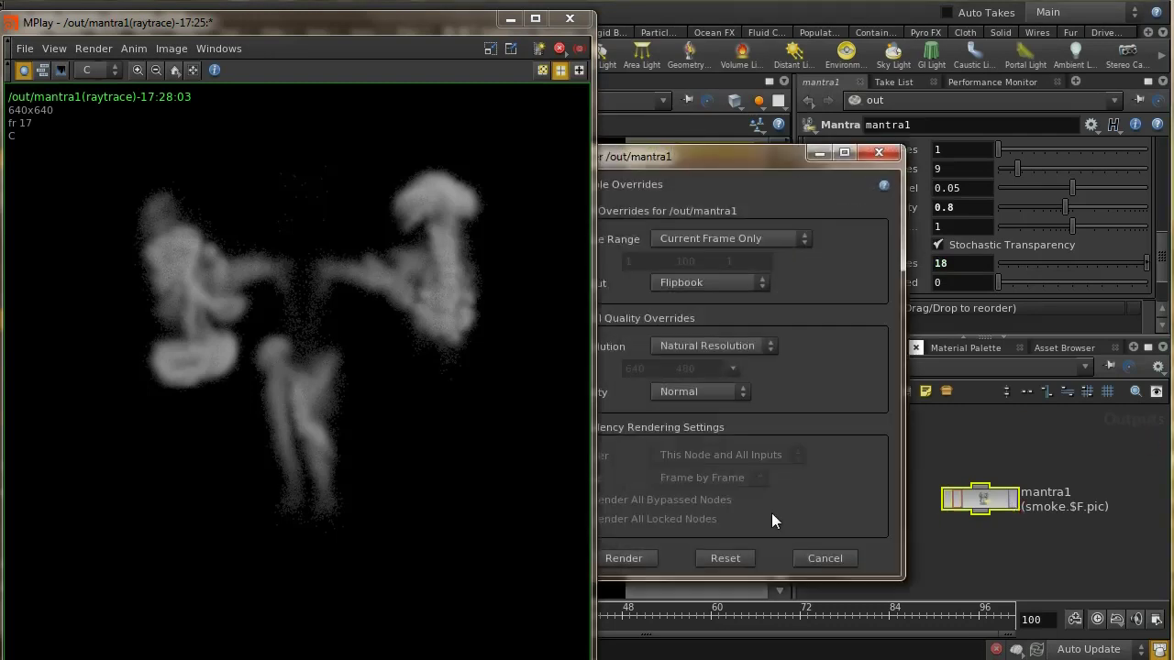
pyautogui.click(647, 561)
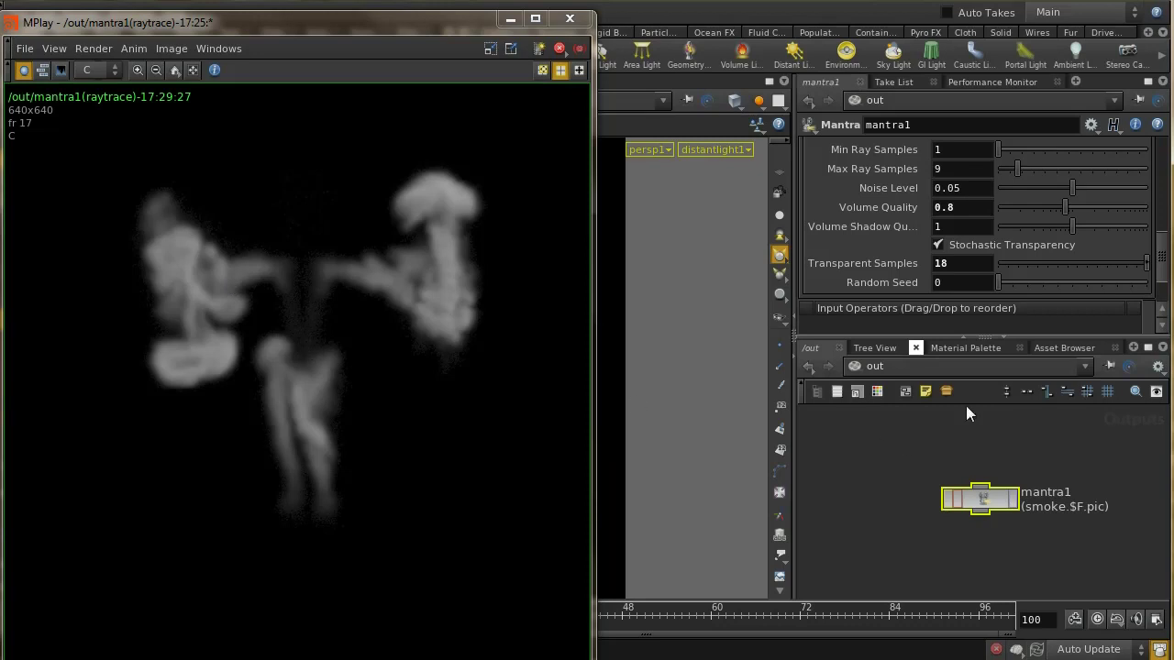
# - Allow motion blur on mantra1, and inspect the volume fields that import_smokefields brings in inside import_smoke1
pyautogui.moveTo(1161, 243); pyautogui.dragTo(1163, 205)
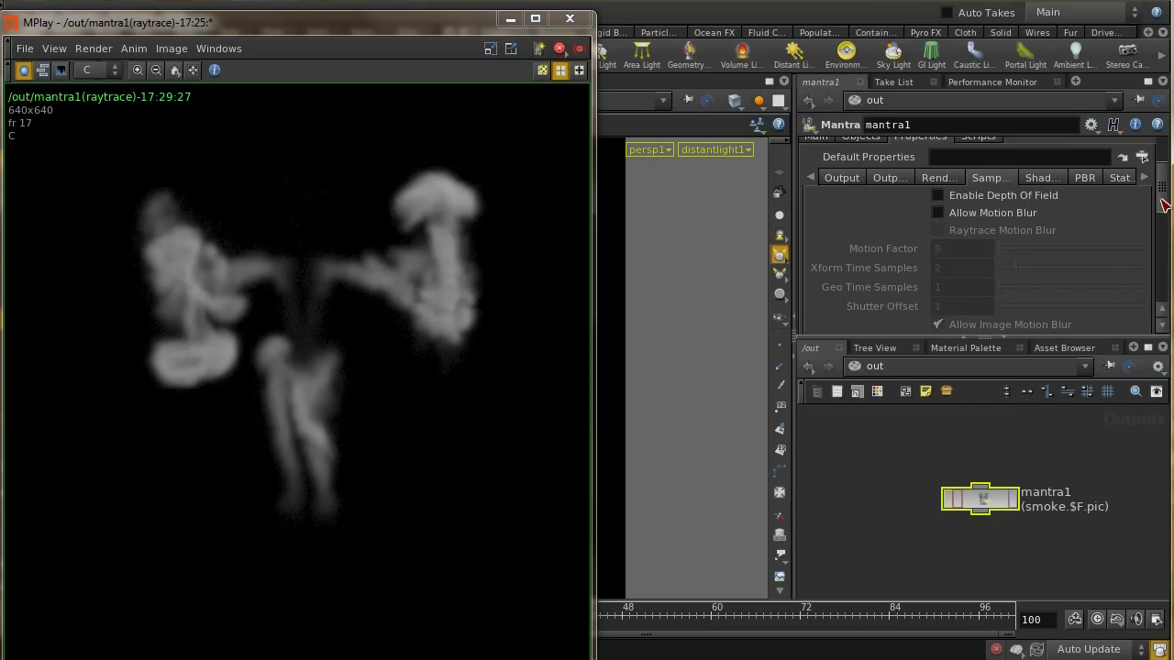
pyautogui.click(945, 216)
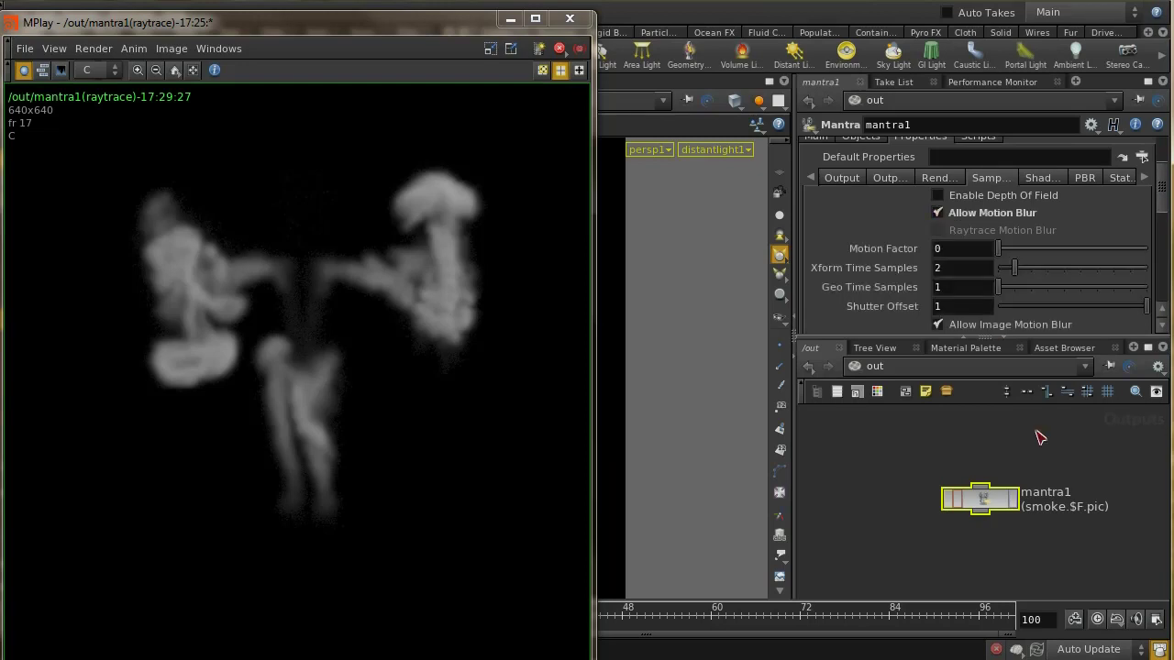
pyautogui.click(885, 367)
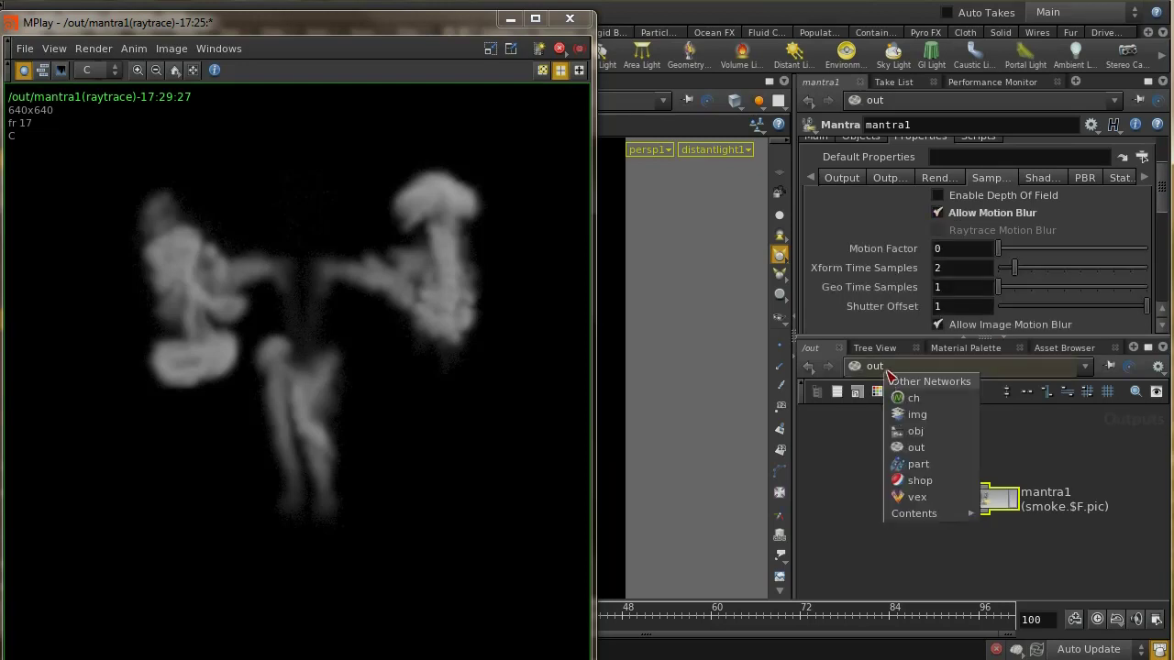
pyautogui.click(908, 432)
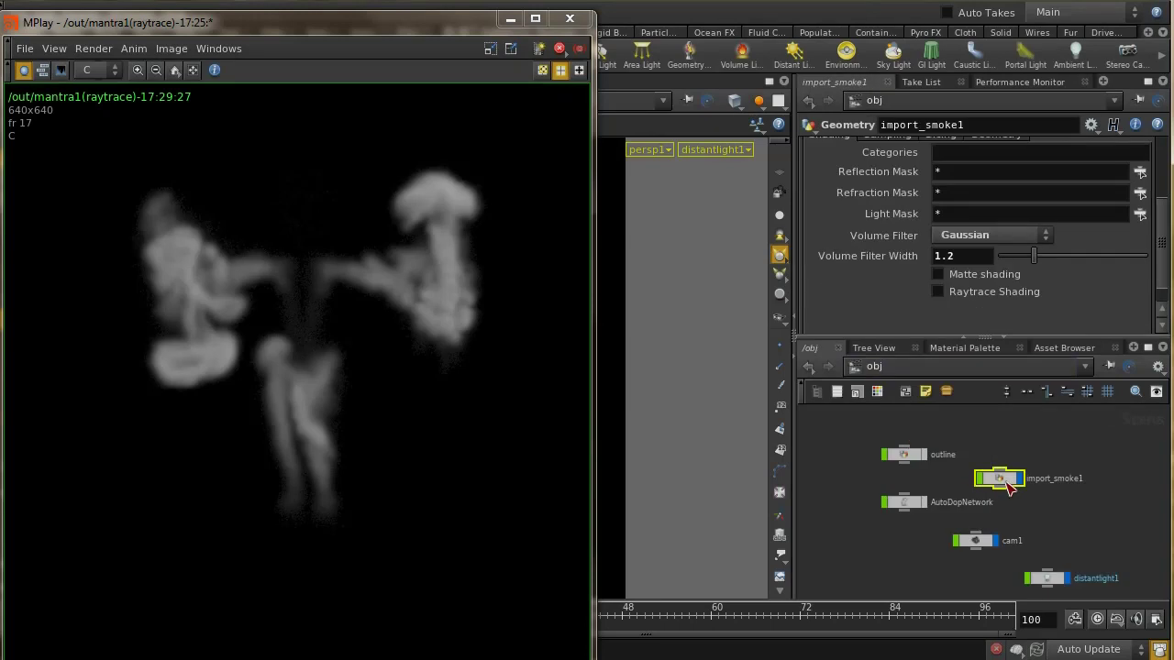
pyautogui.doubleClick(1009, 485)
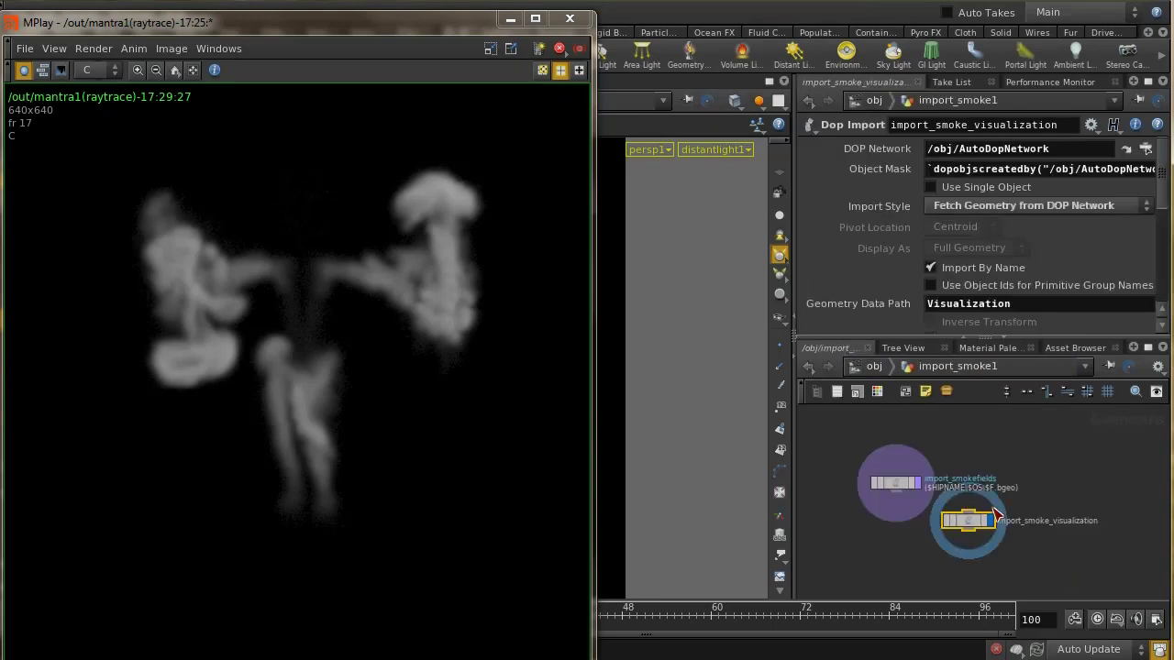
pyautogui.middleClick(902, 491)
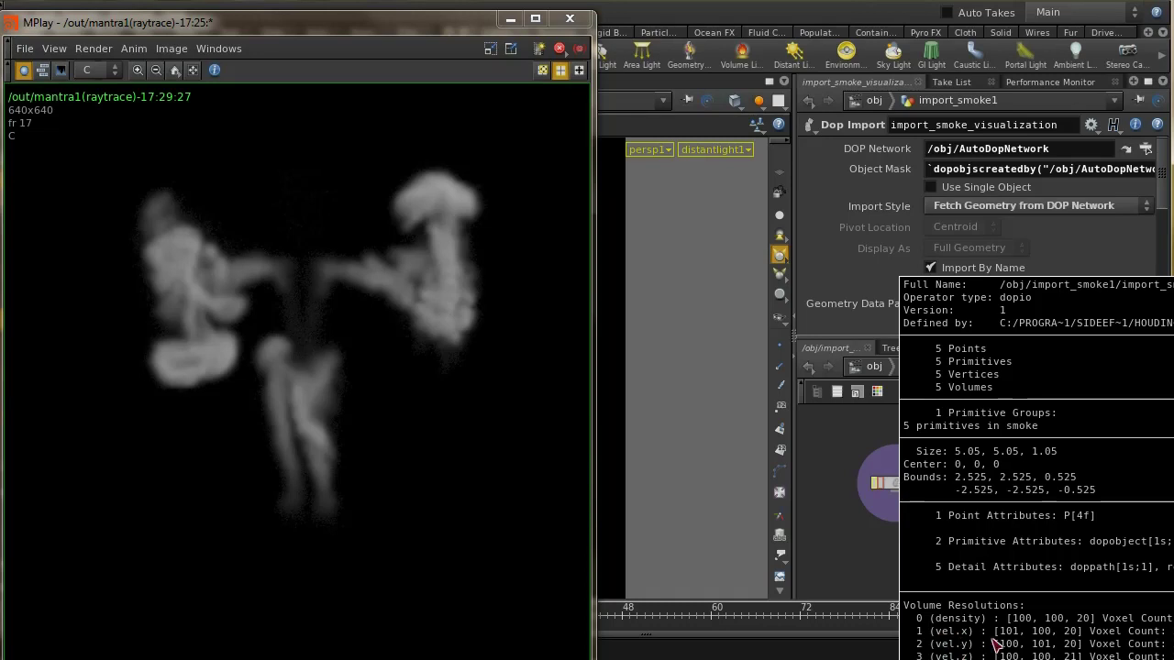
pyautogui.moveTo(966, 652); pyautogui.dragTo(878, 529, button='middle')
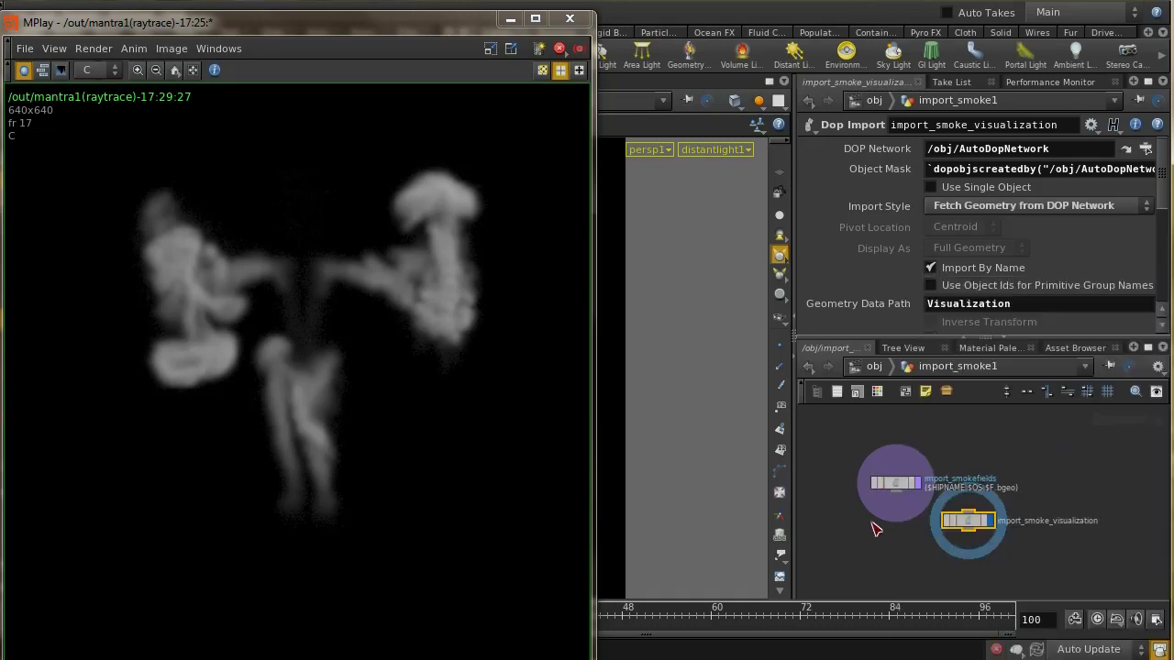
# - Go back to the out network and render mantra1's current frame to the flipbook with motion blur
pyautogui.click(875, 372)
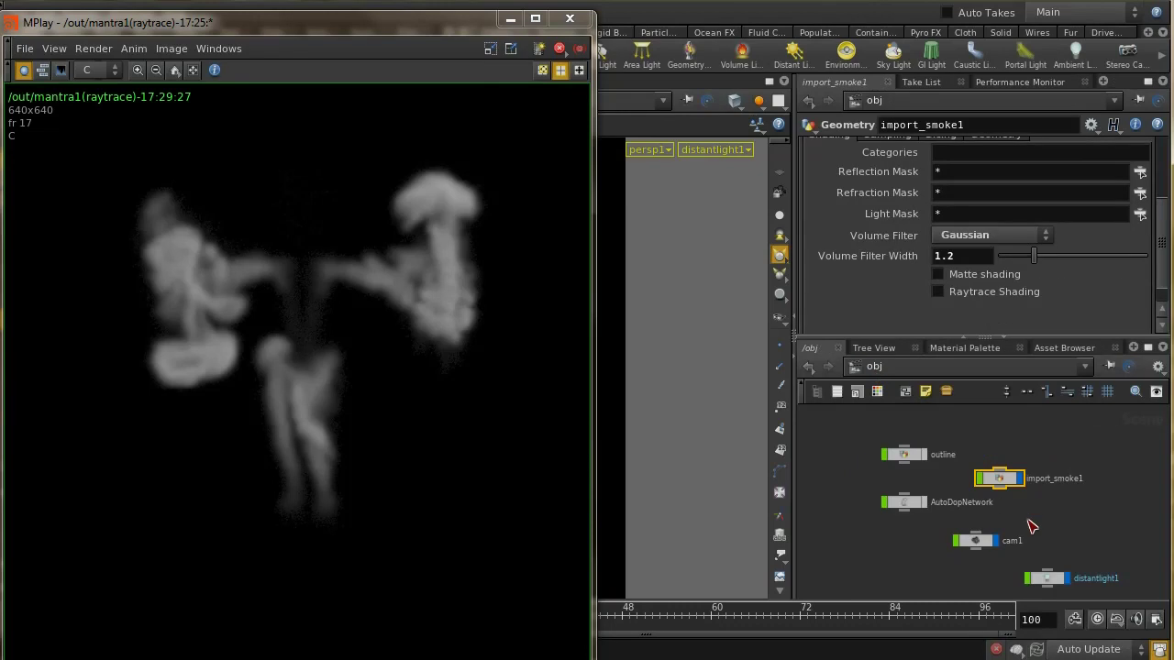
pyautogui.click(994, 376)
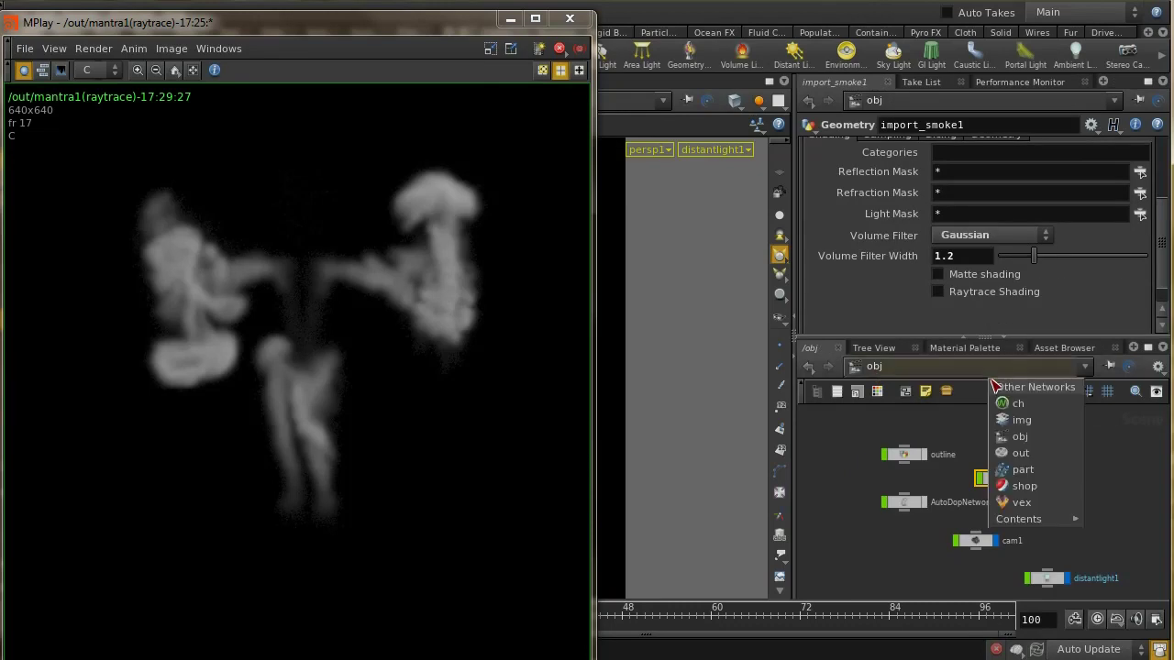
pyautogui.click(1009, 440)
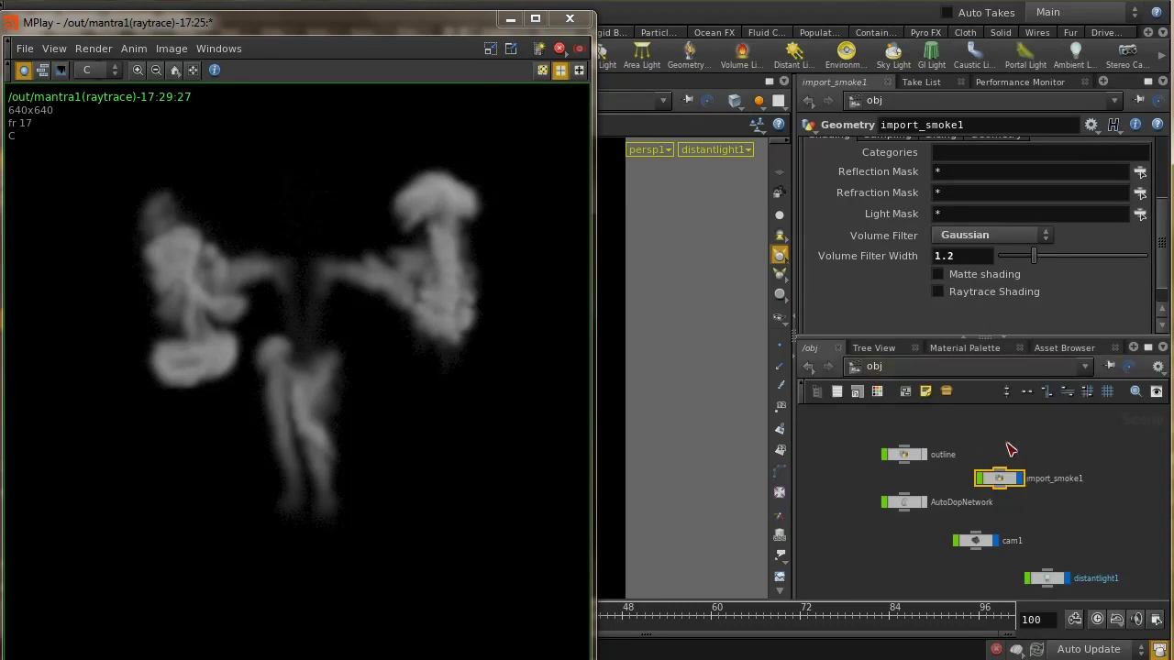
pyautogui.click(964, 367)
pyautogui.click(983, 447)
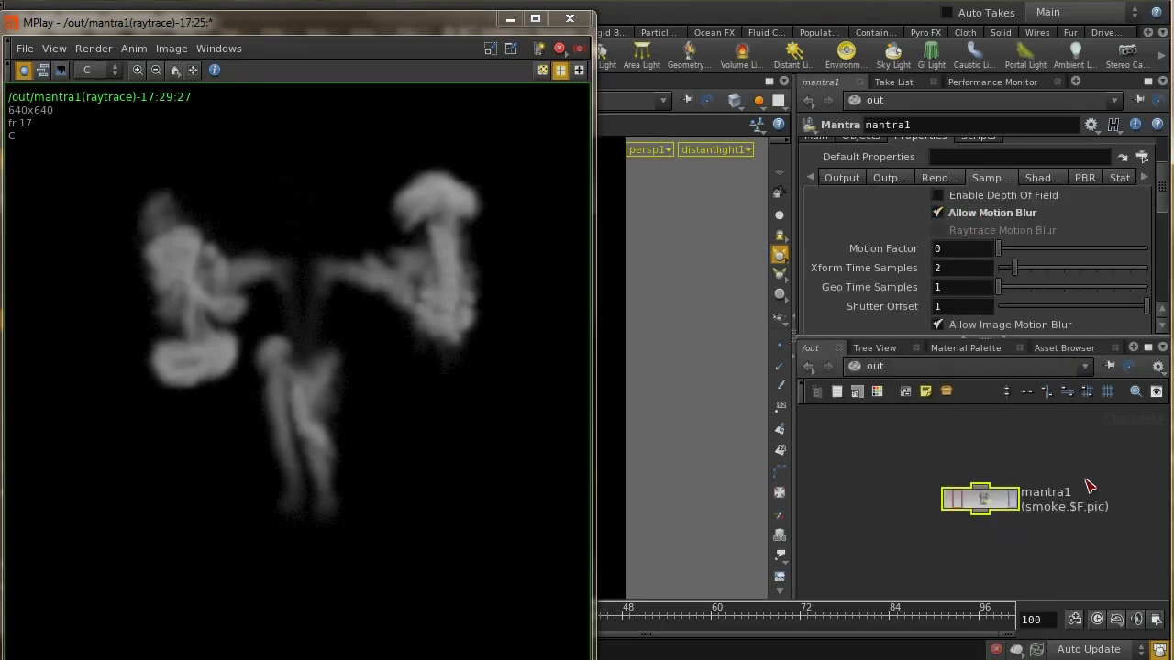
pyautogui.click(1012, 500)
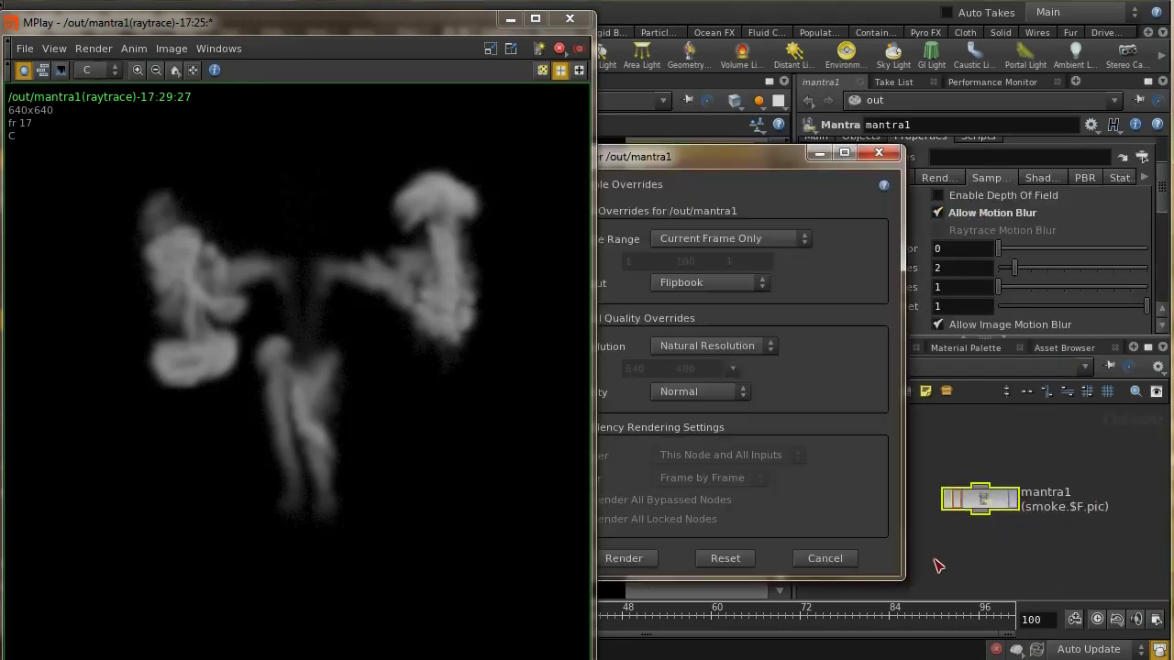
pyautogui.click(651, 557)
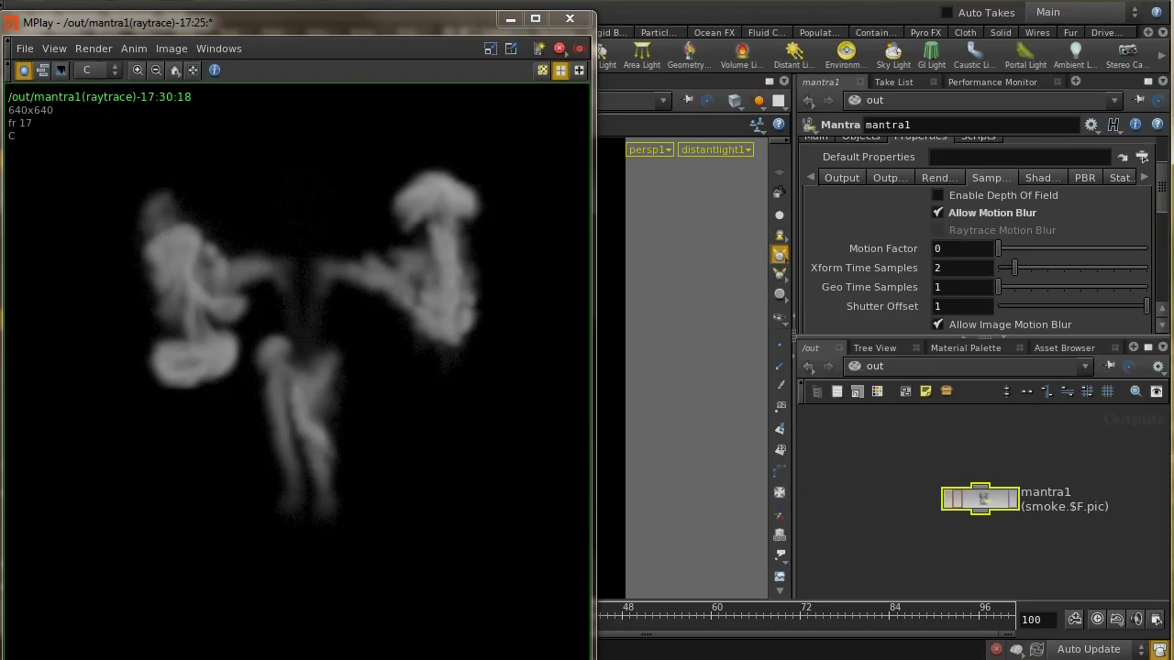
# - Compare the motion-blurred render with the previous render by switching back and forth between them in MPlay
pyautogui.press('Up')
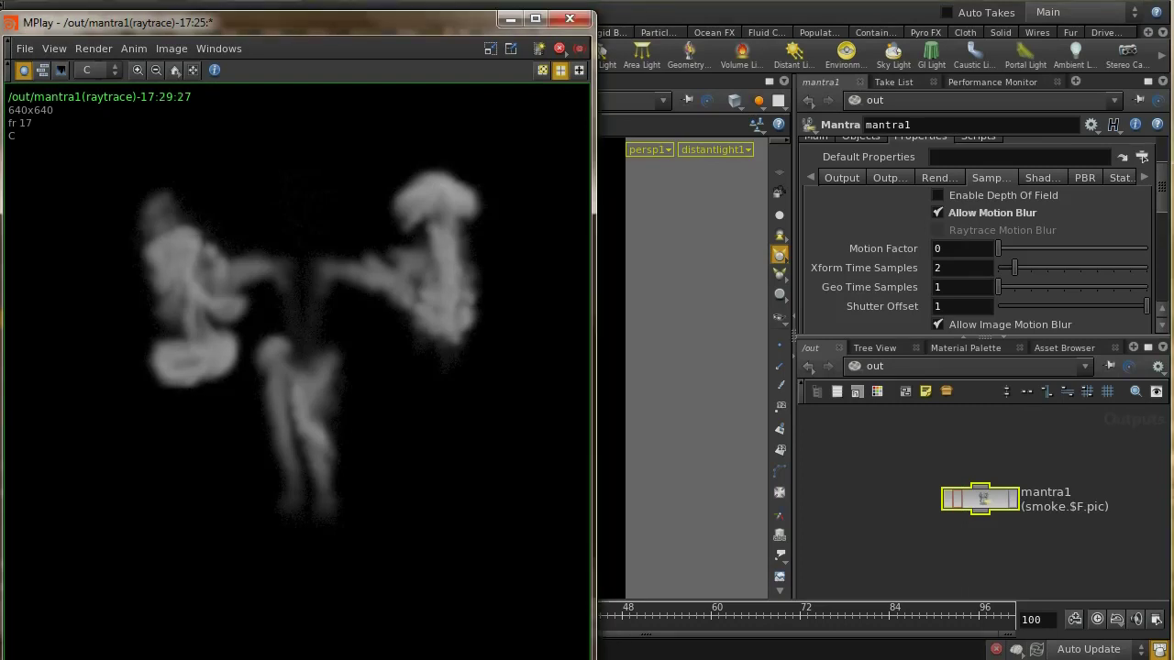
pyautogui.press('Down')
pyautogui.press('Up')
pyautogui.press('Down')
pyautogui.press('Up')
pyautogui.press('Down')
pyautogui.press('Up')
pyautogui.press('Down')
pyautogui.press('Up')
pyautogui.press('Down')
pyautogui.press('Up')
pyautogui.press('Down')
pyautogui.press('Up')
pyautogui.press('Down')
pyautogui.press('Up')
pyautogui.press('Down')
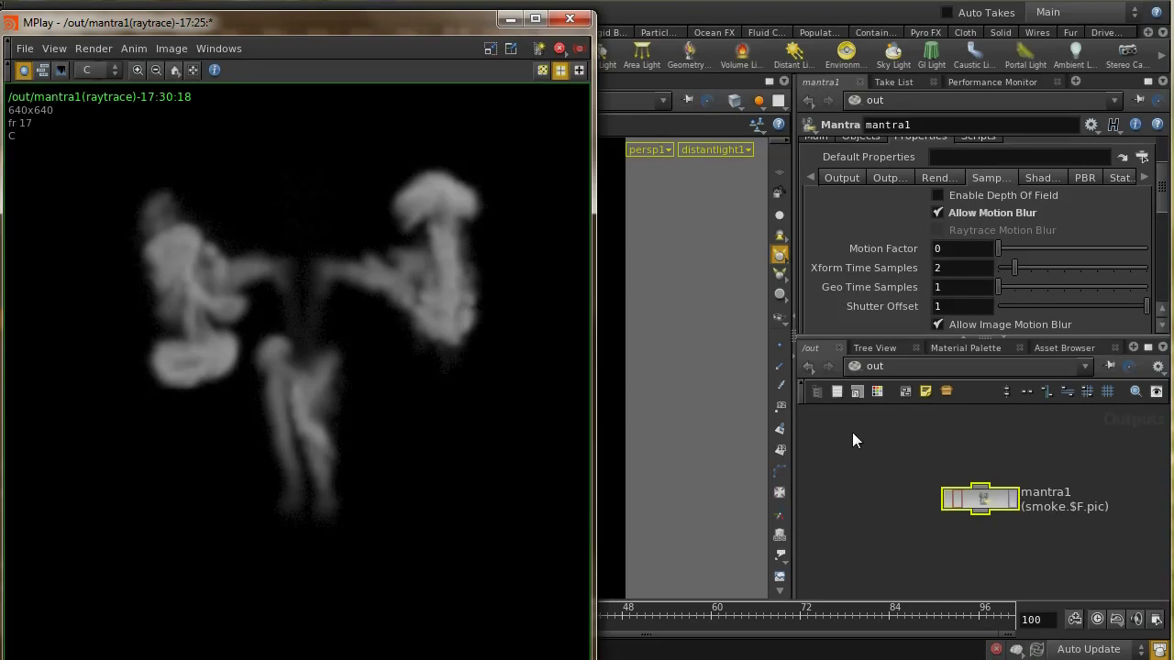